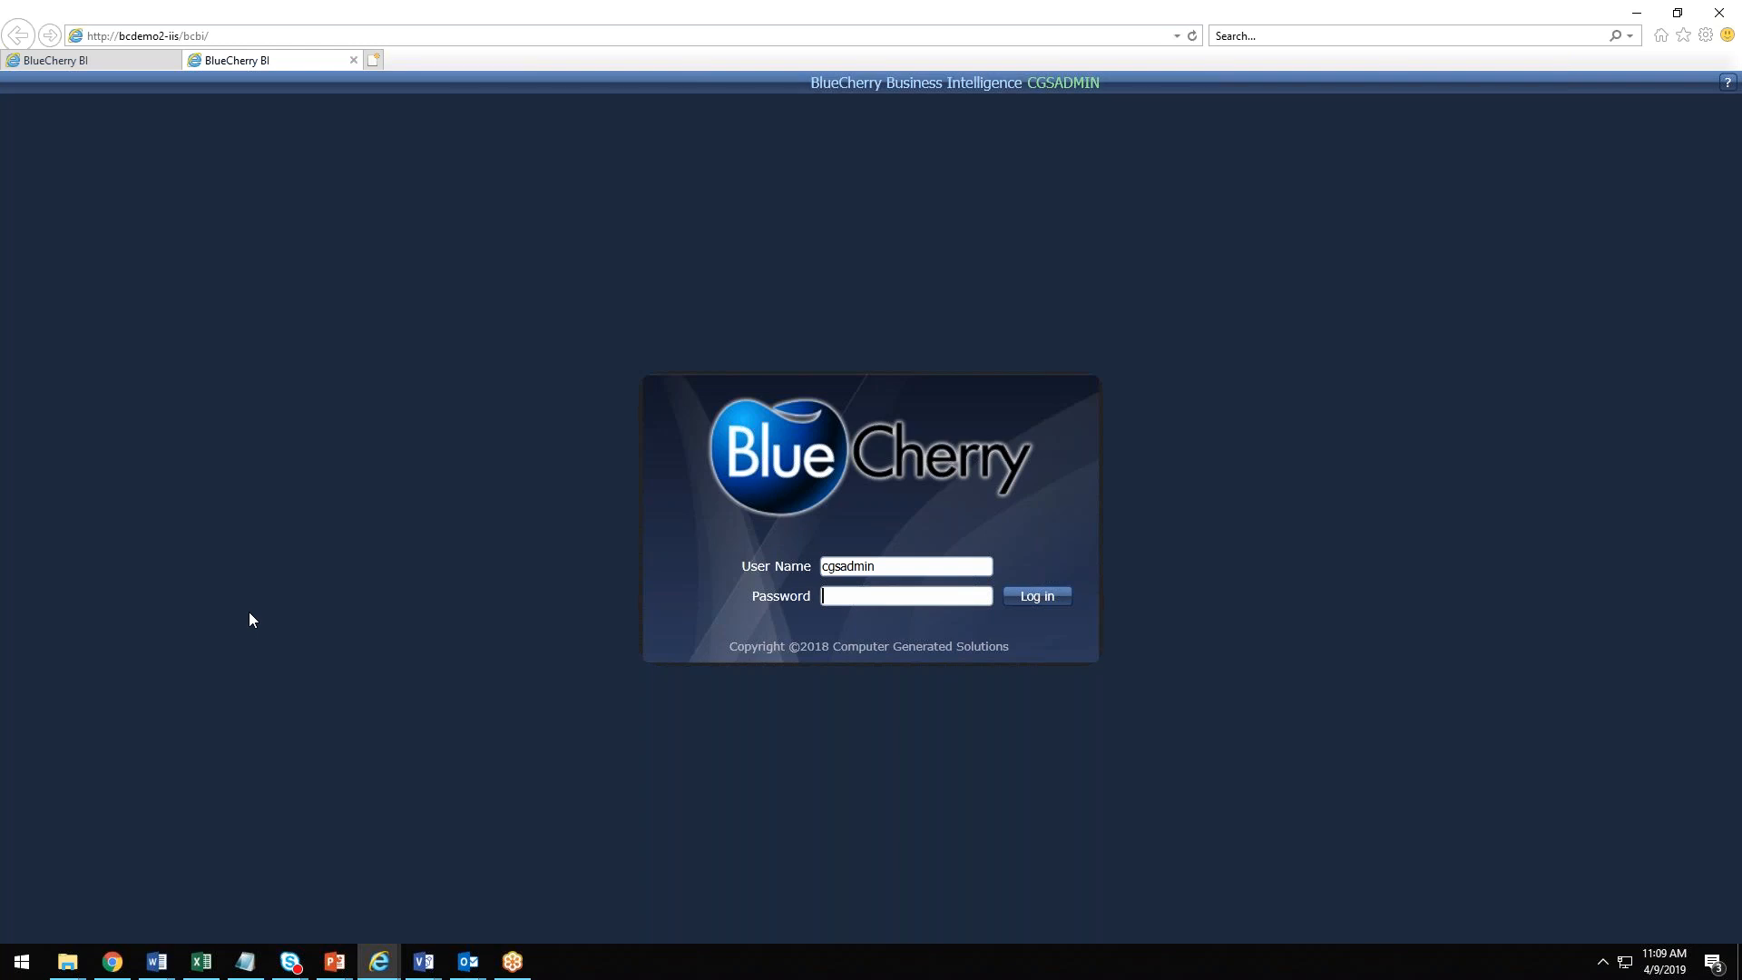
Step: Log in by entering the account password, and open the Report Builder
type("••••••")
key("Return")
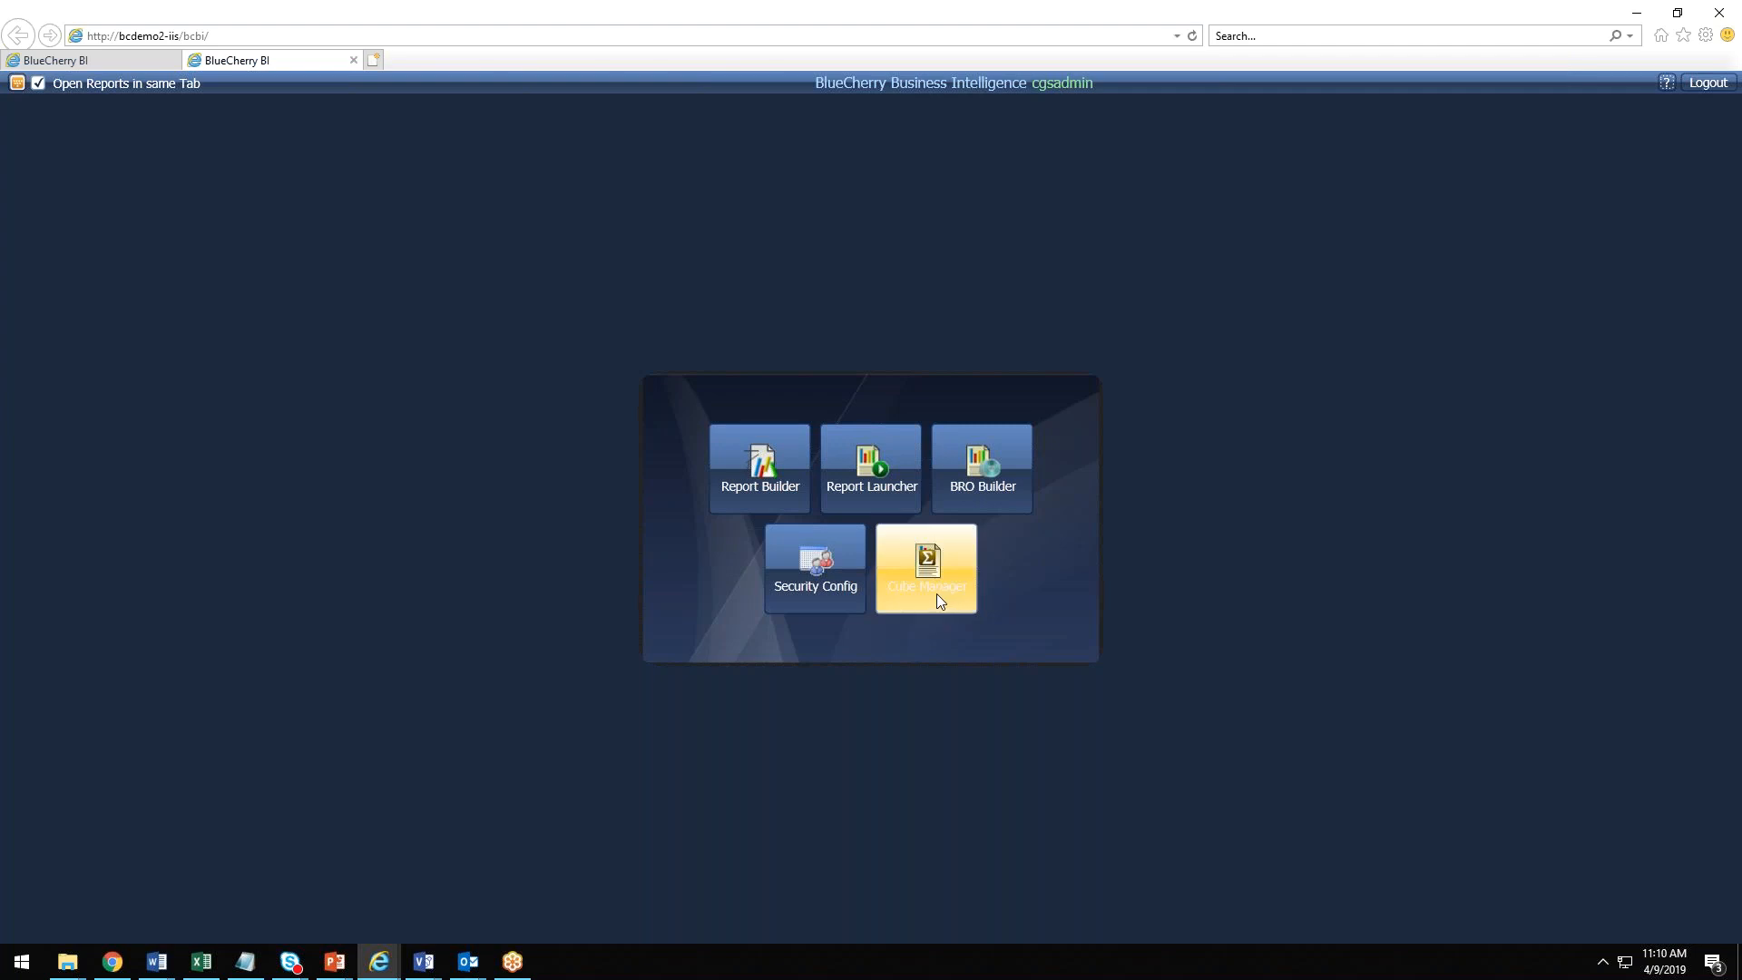
left_click(766, 492)
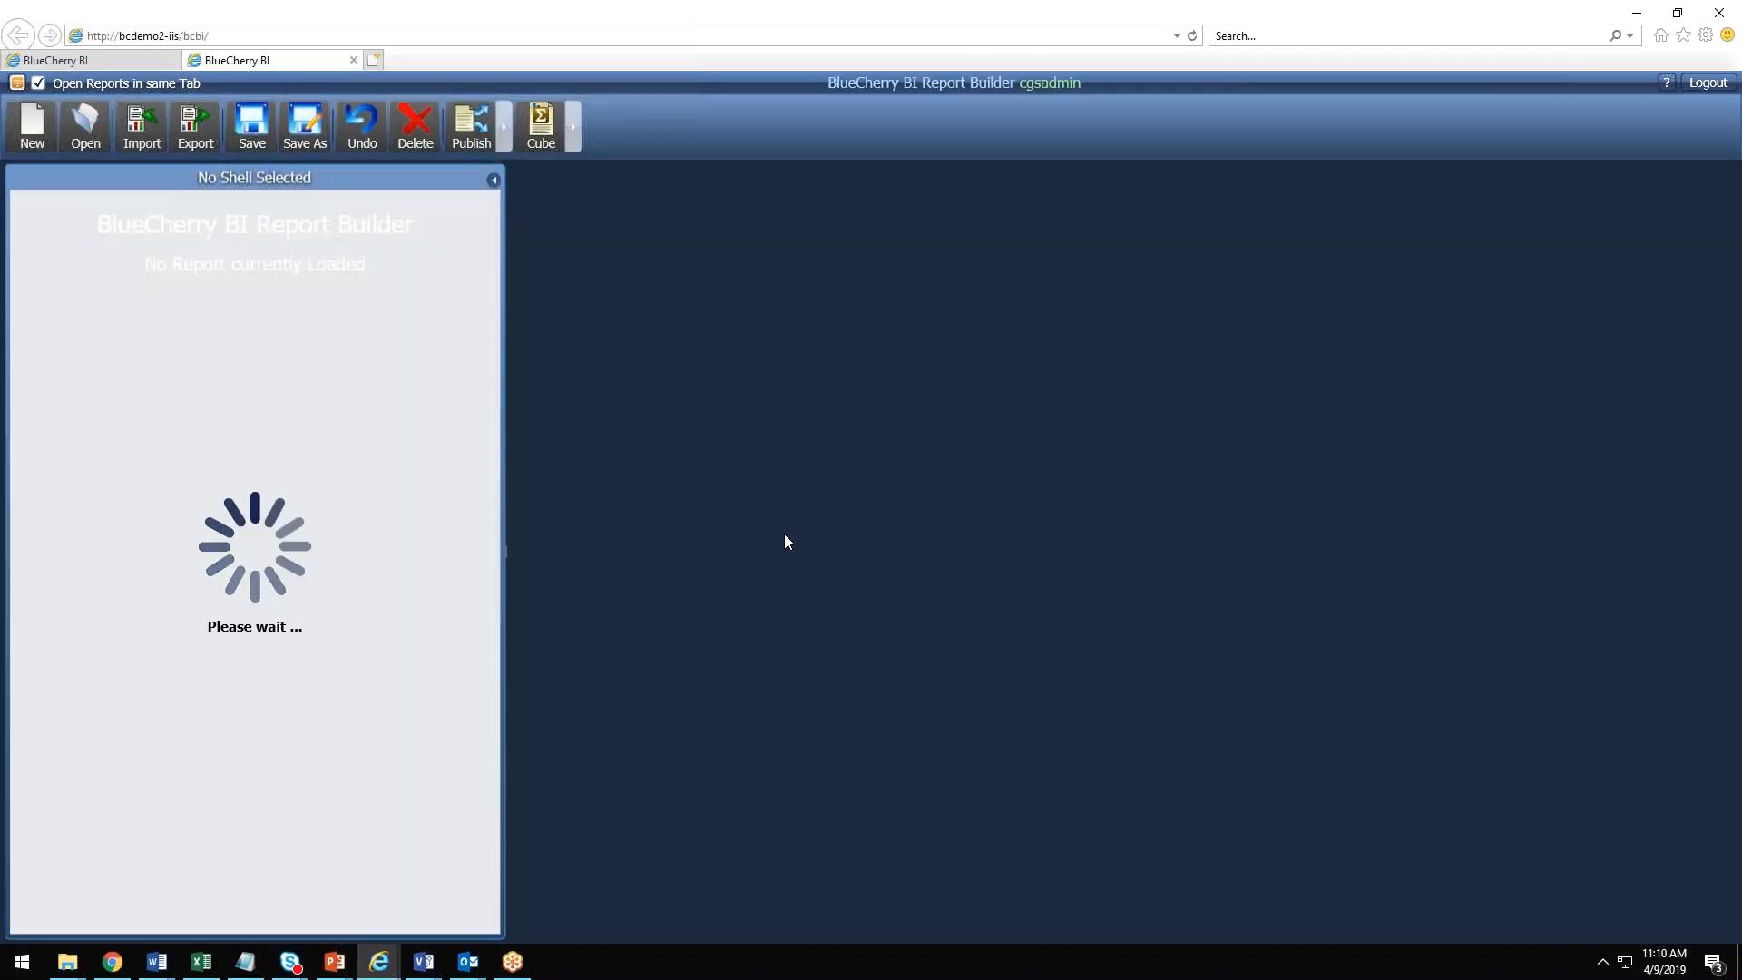
Step: Find the saved reports matching "base" and open the report Base - Open Vs. Shipped
left_click(79, 134)
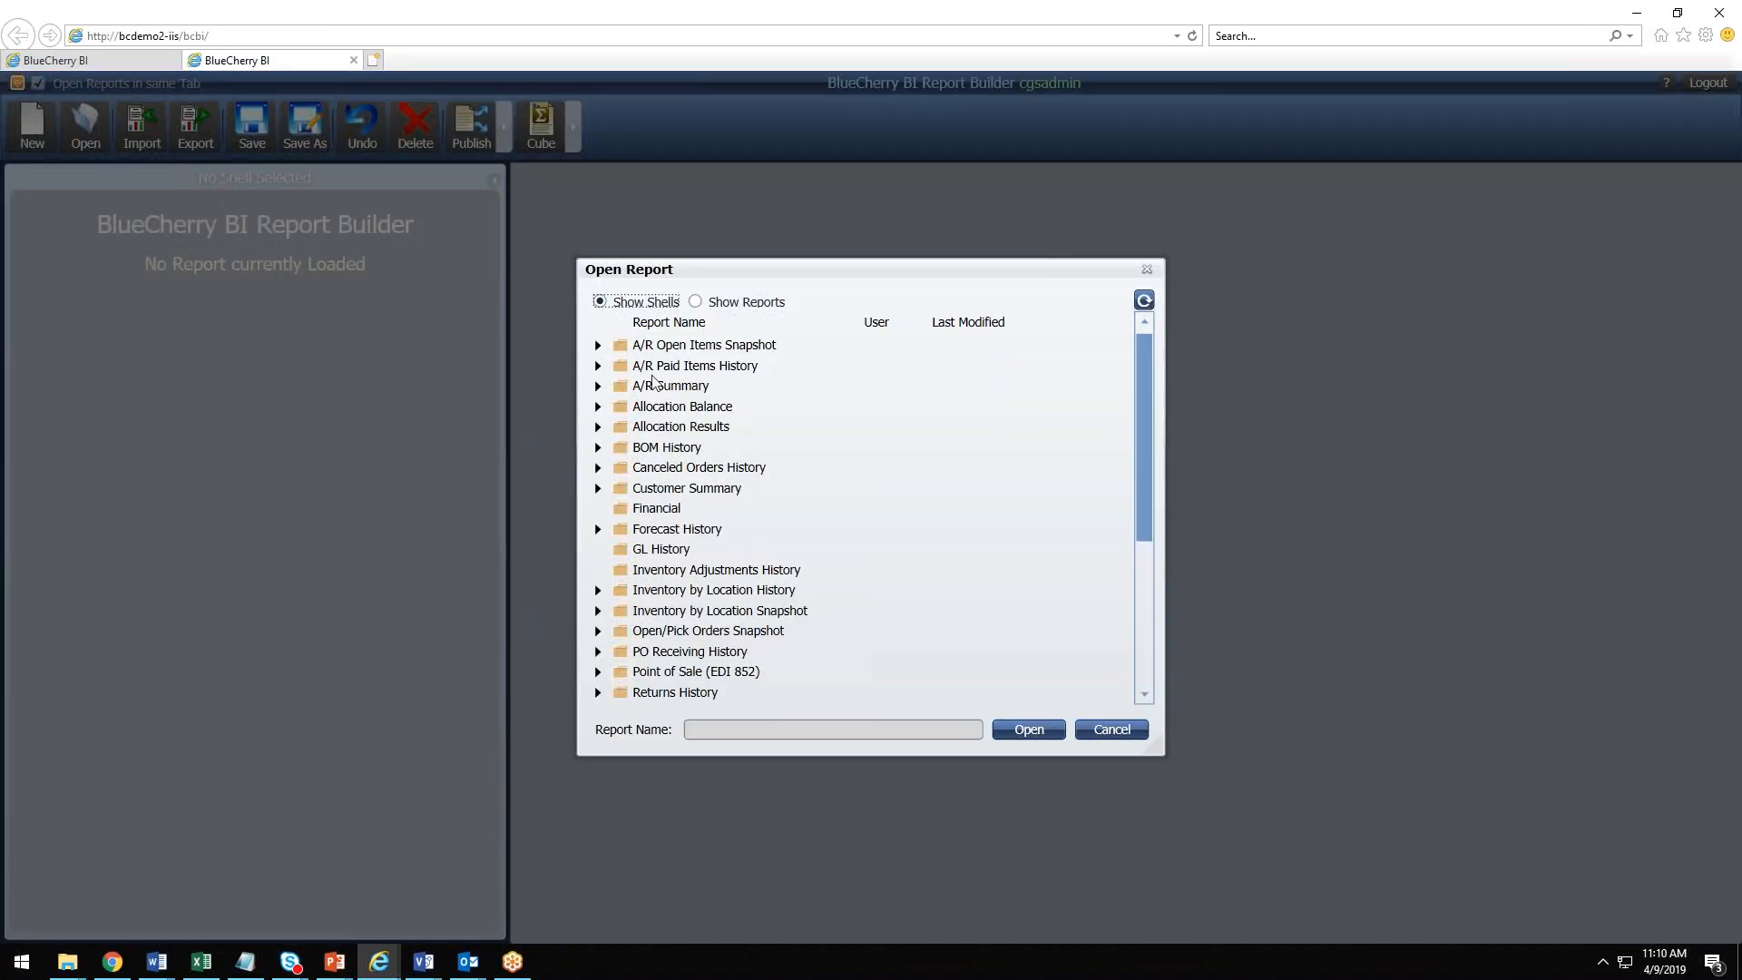
left_click(696, 302)
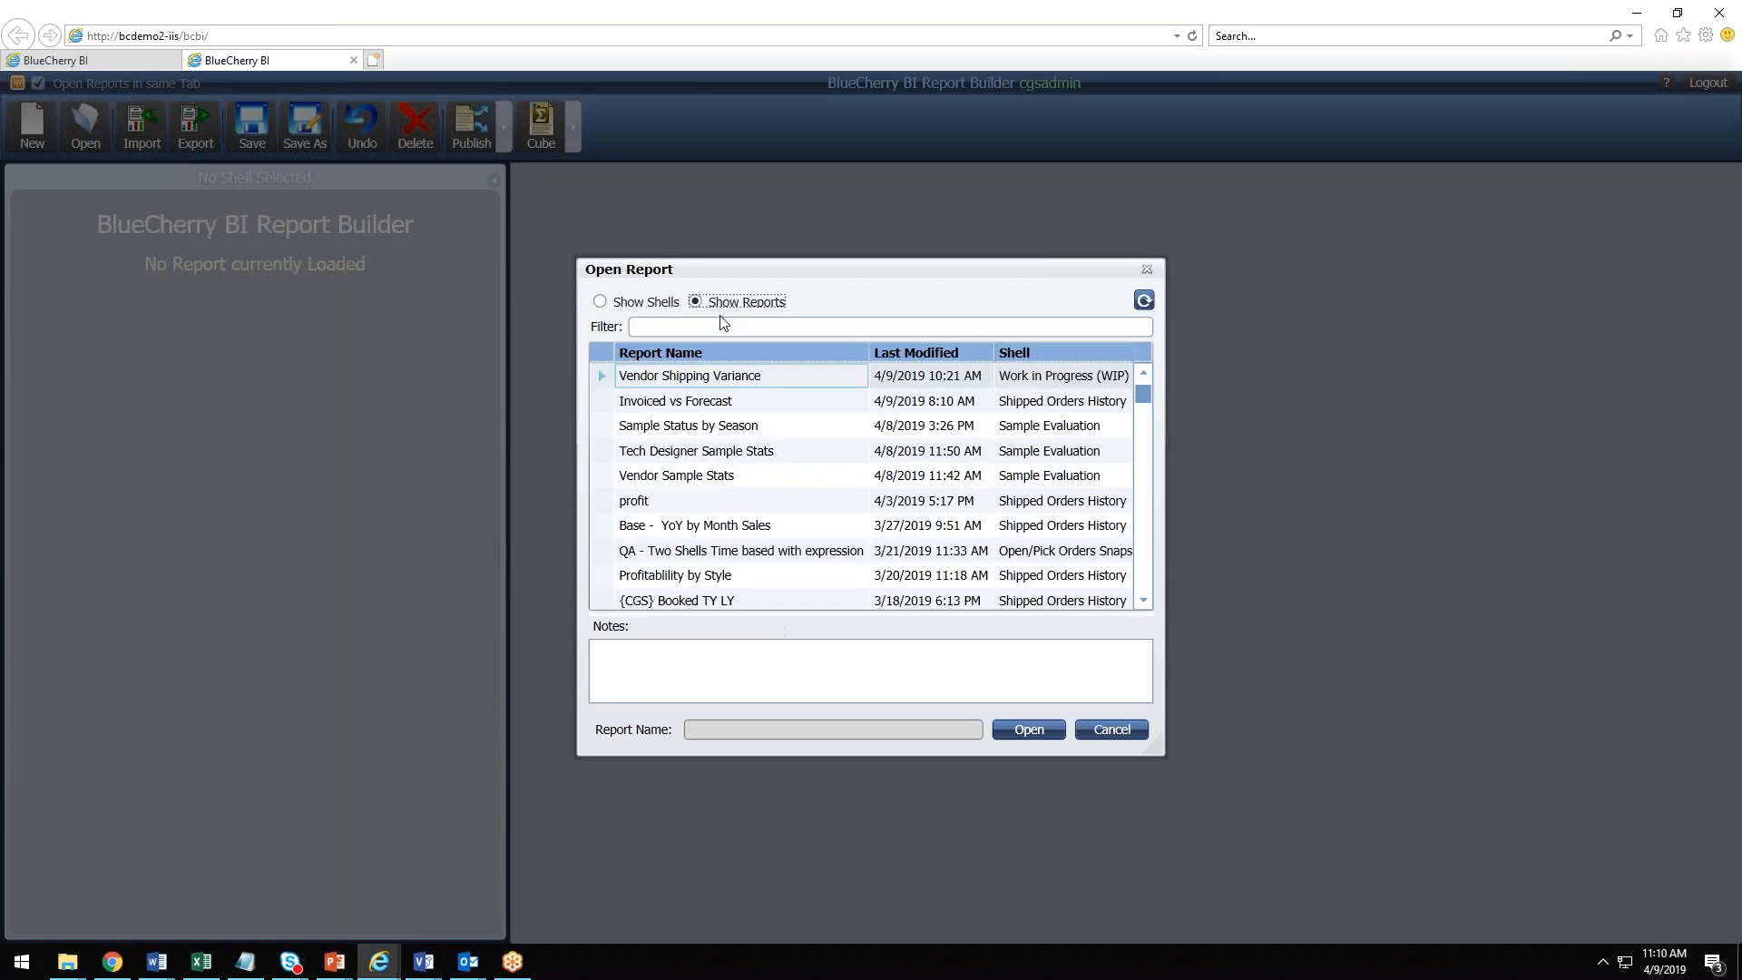
left_click(764, 329)
type("base")
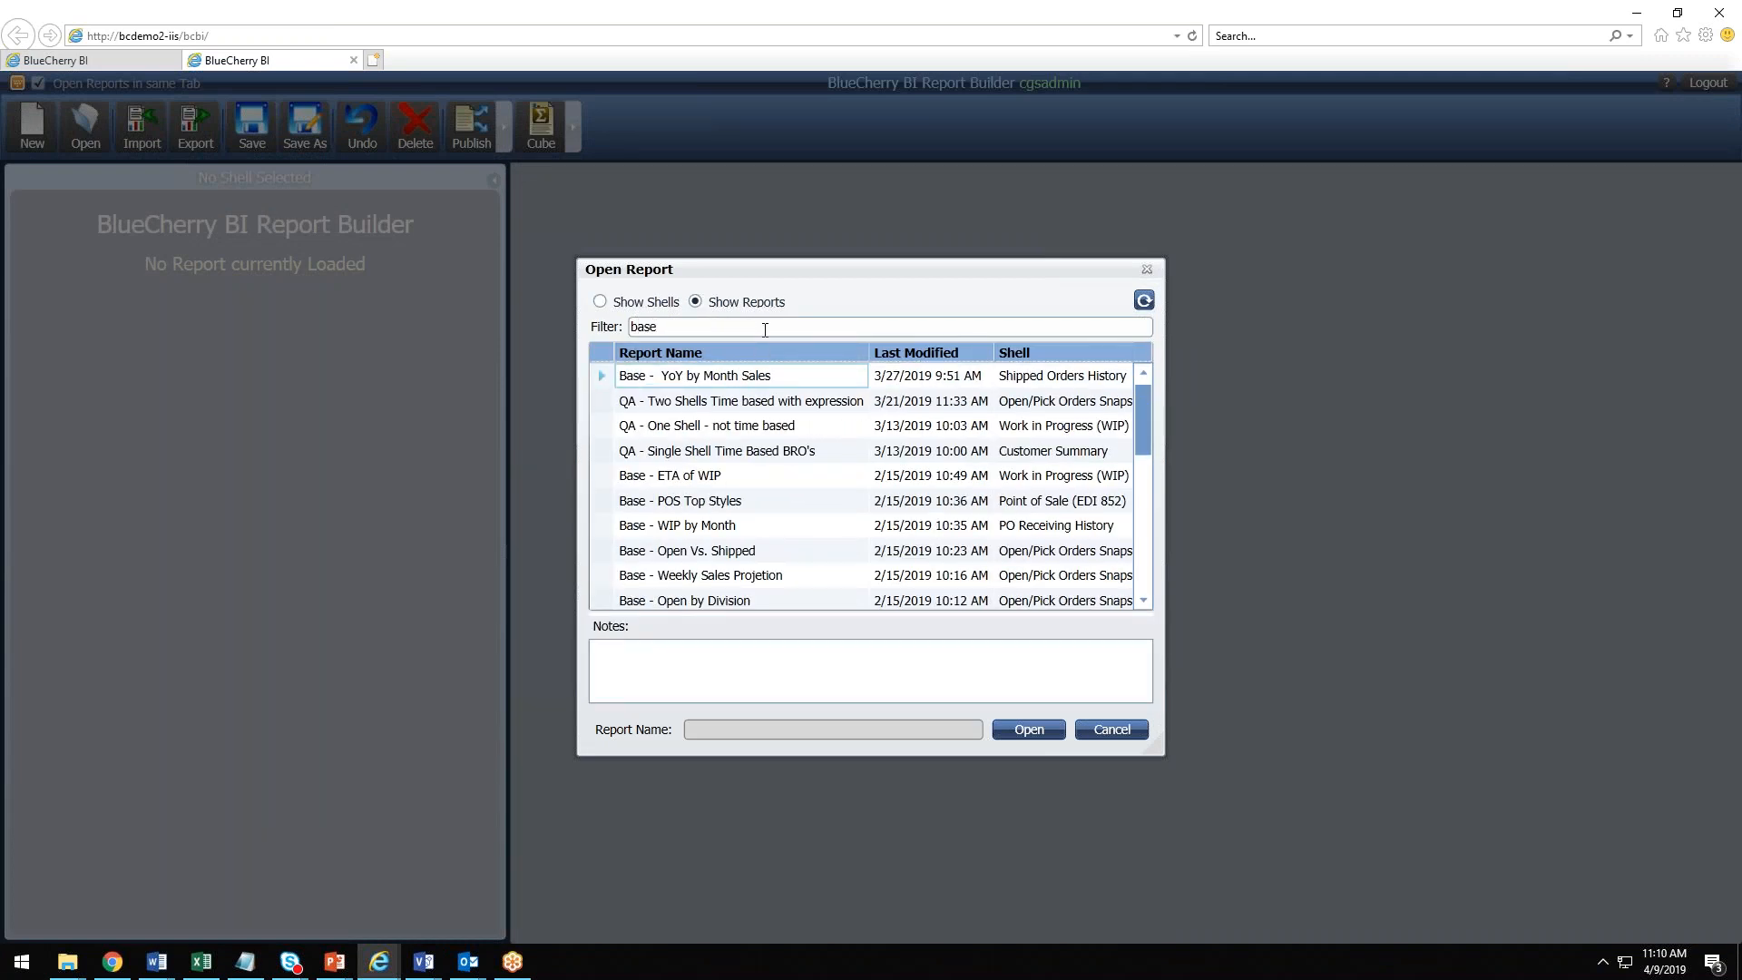
scroll(714, 517, "down", 2)
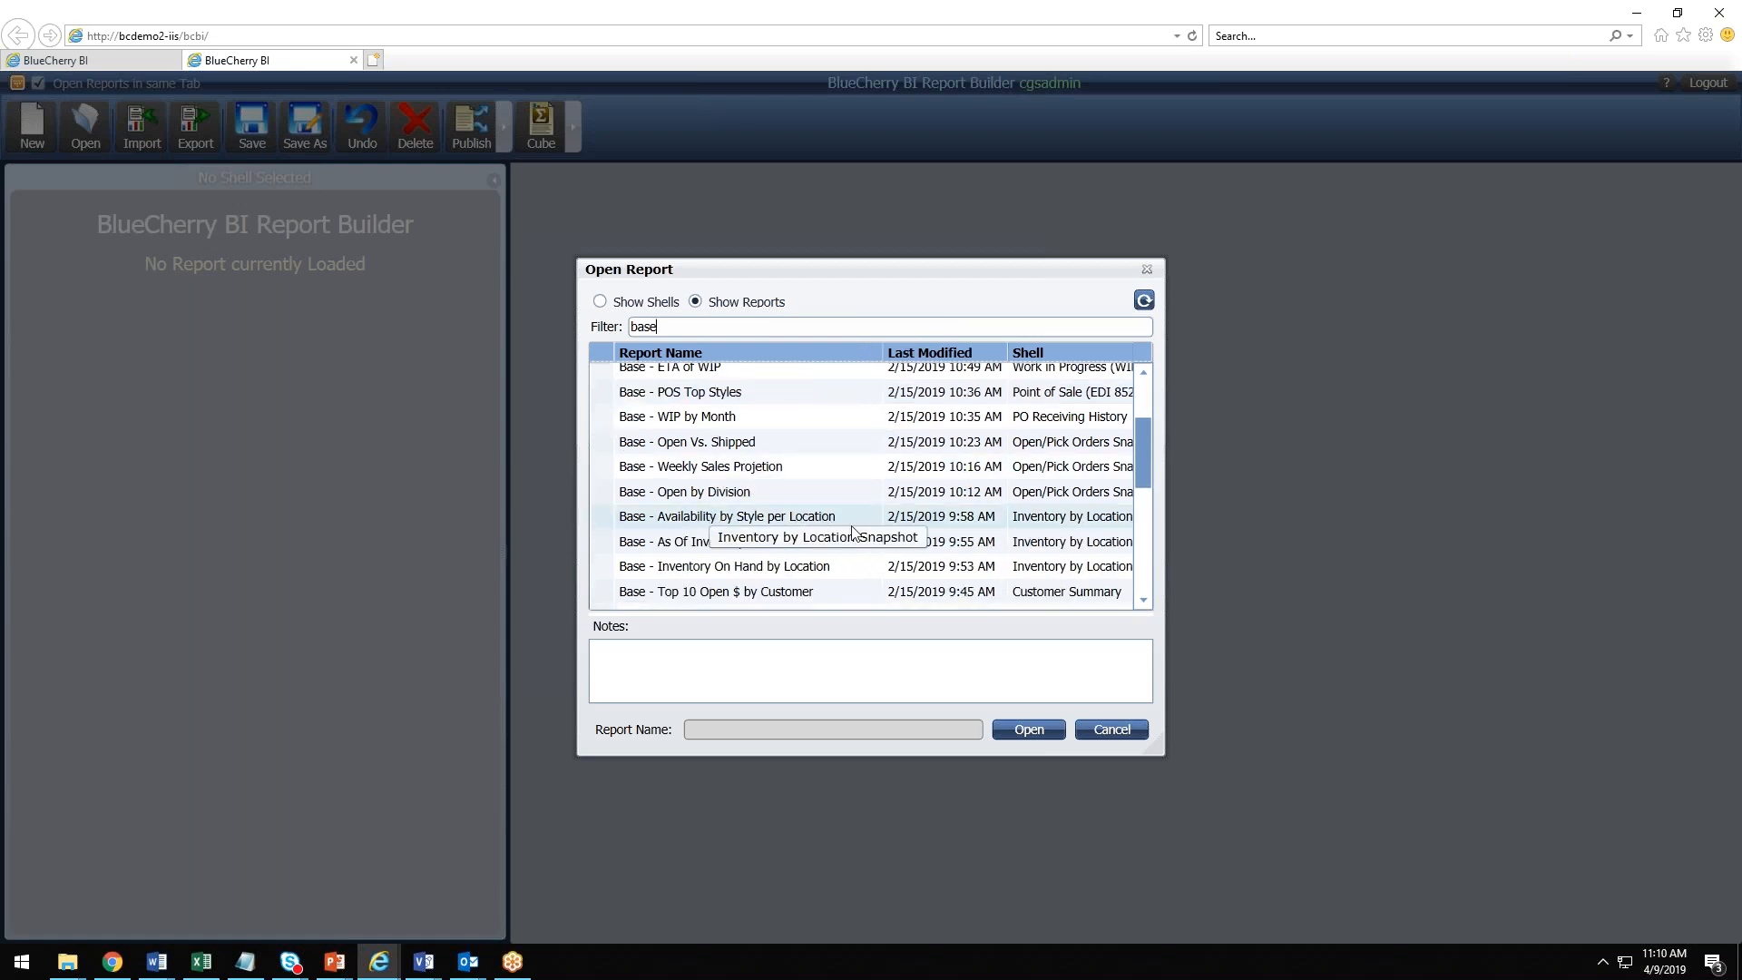
left_click(775, 442)
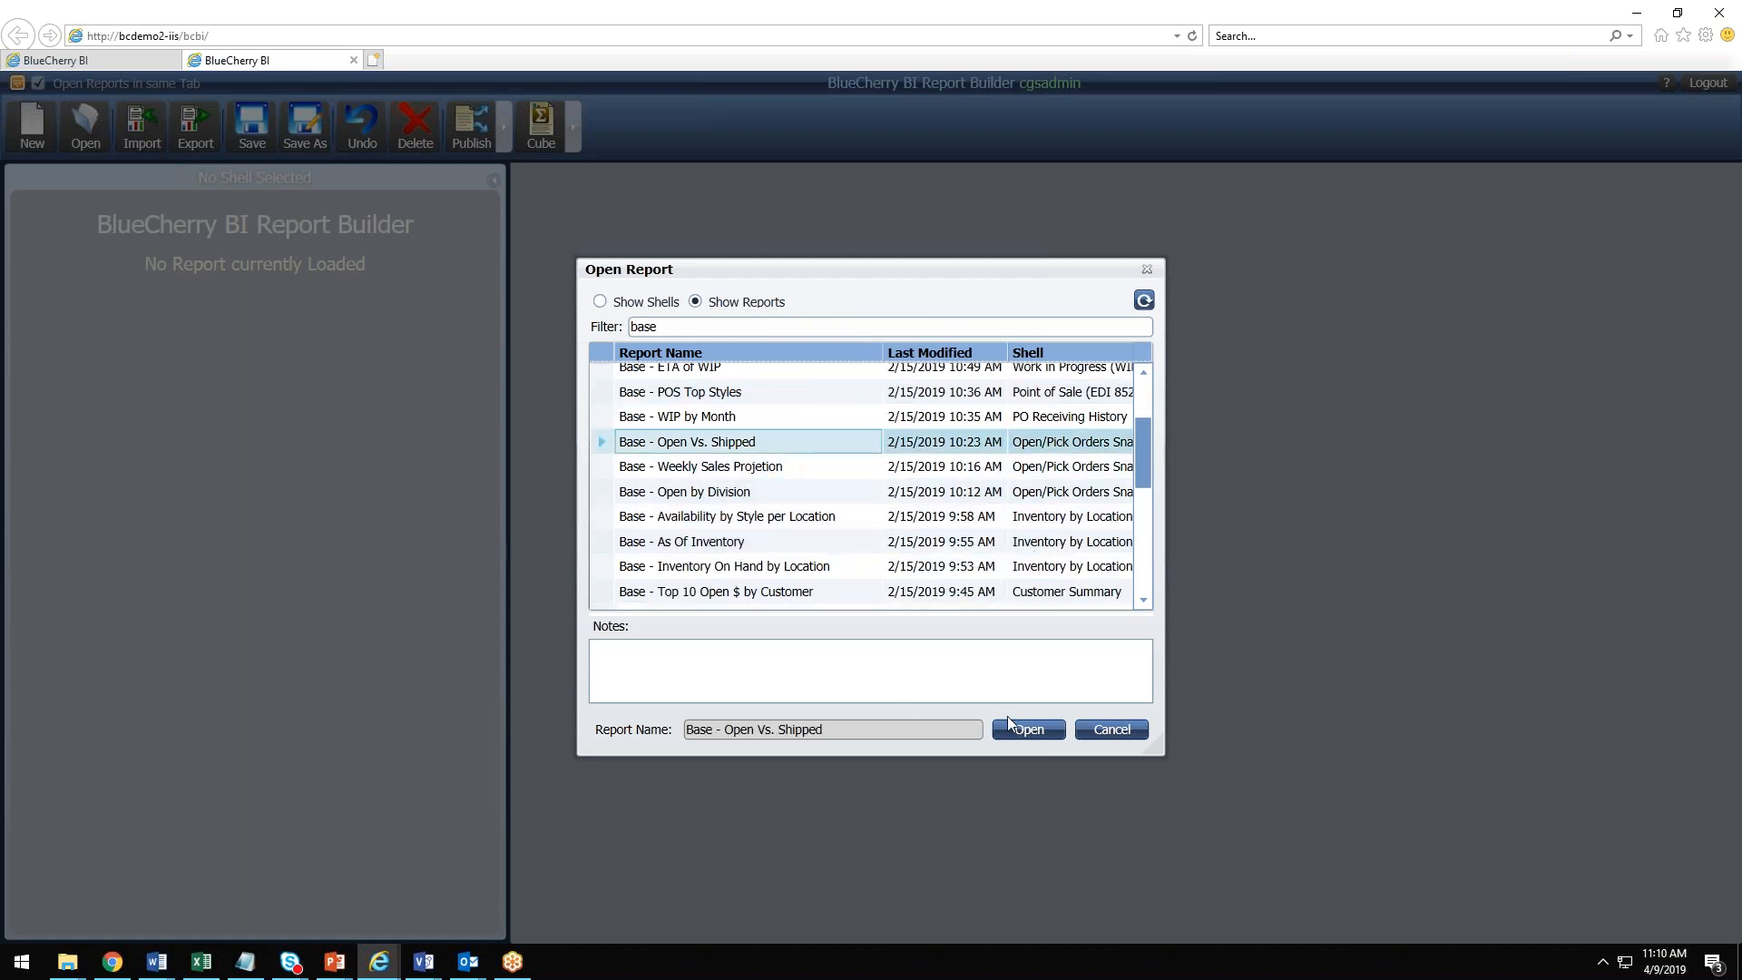
left_click(1029, 729)
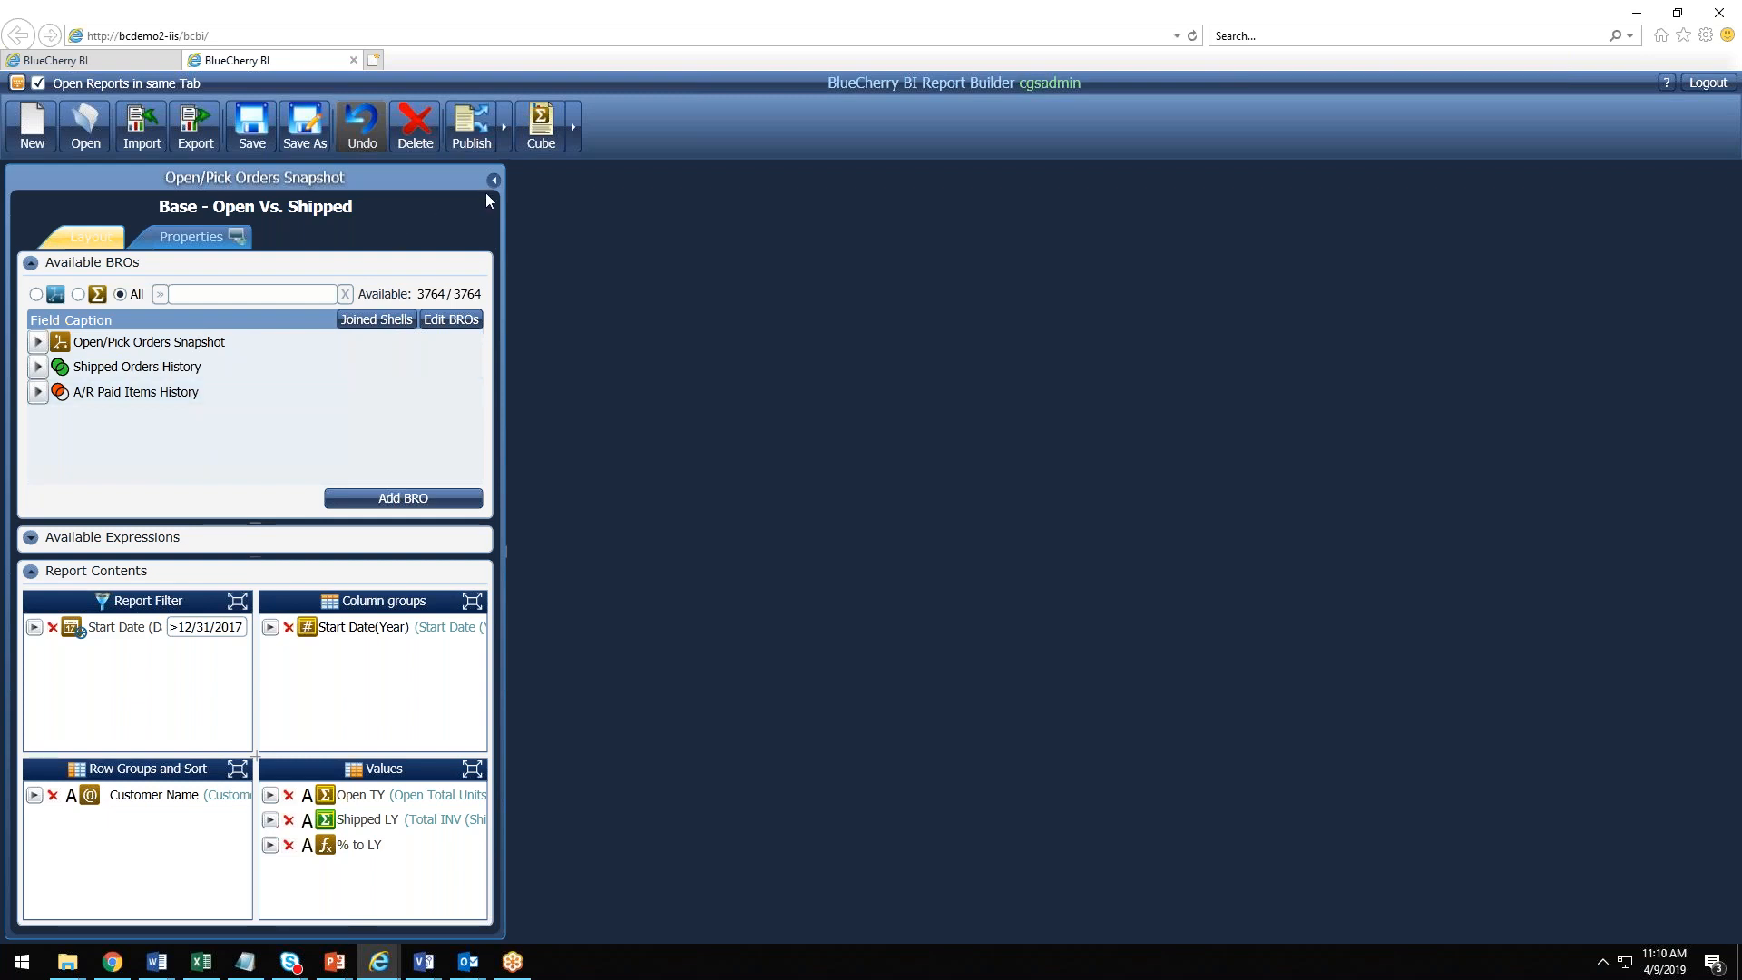
Step: Run the report as a cube, and filter the available BROs by "unit" with the list area enlarged
left_click(542, 142)
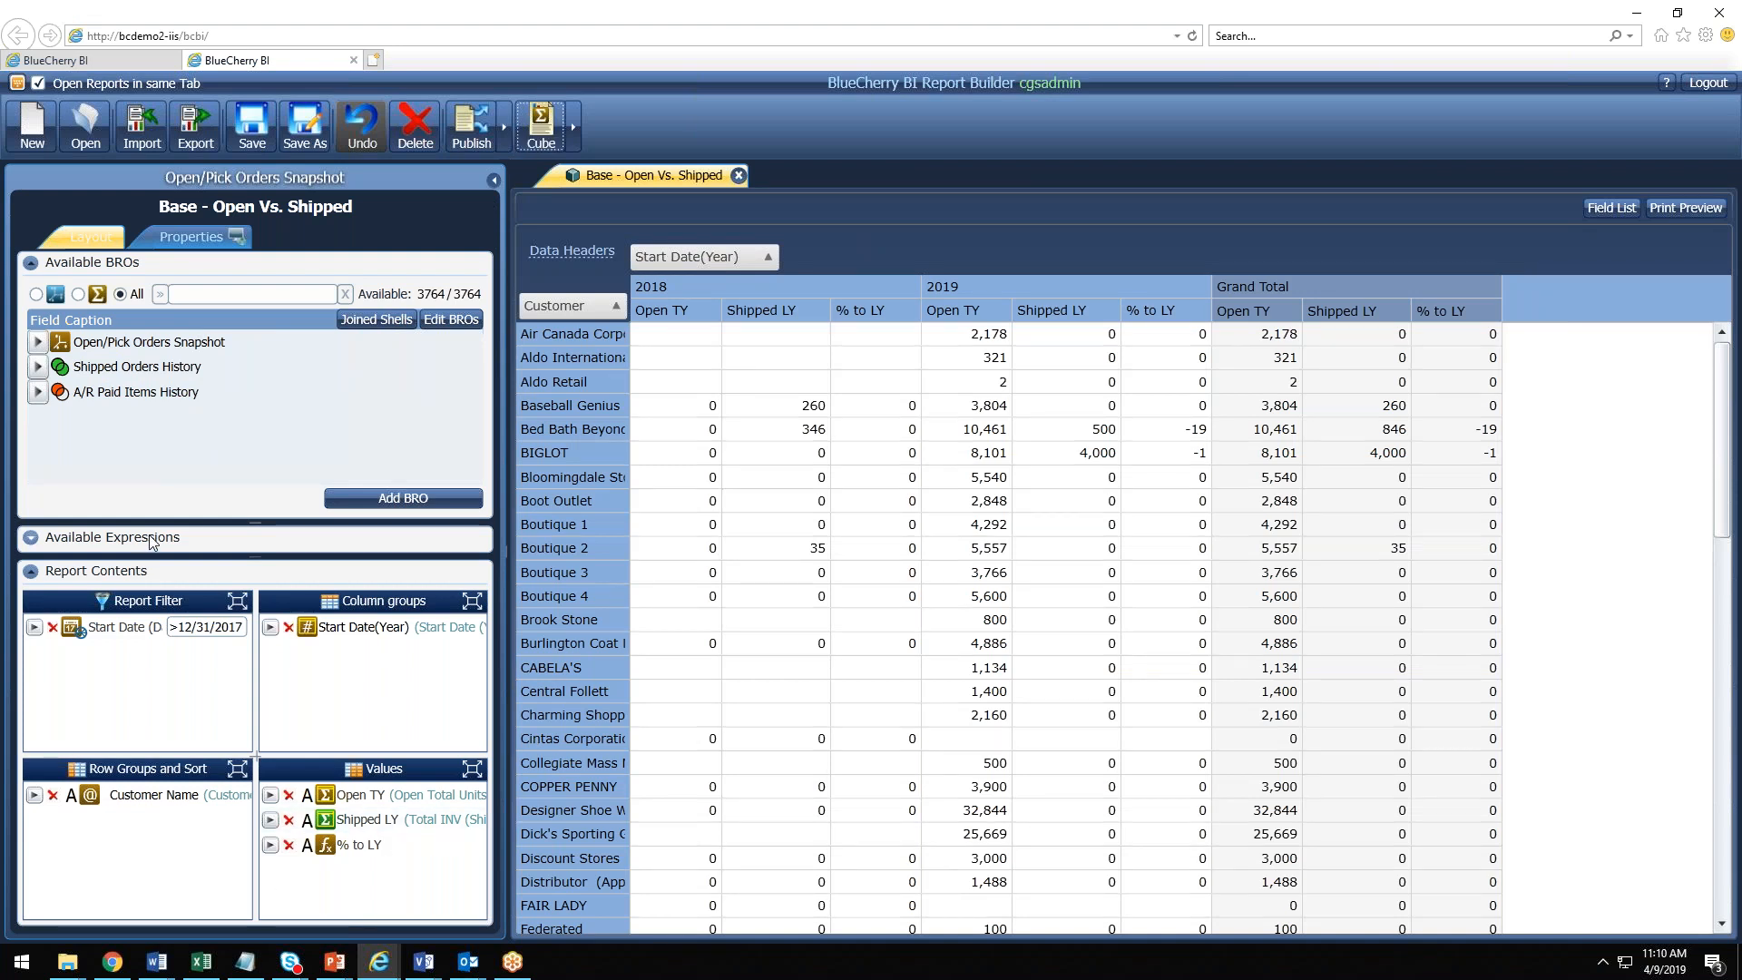
left_click(209, 300)
type("unit")
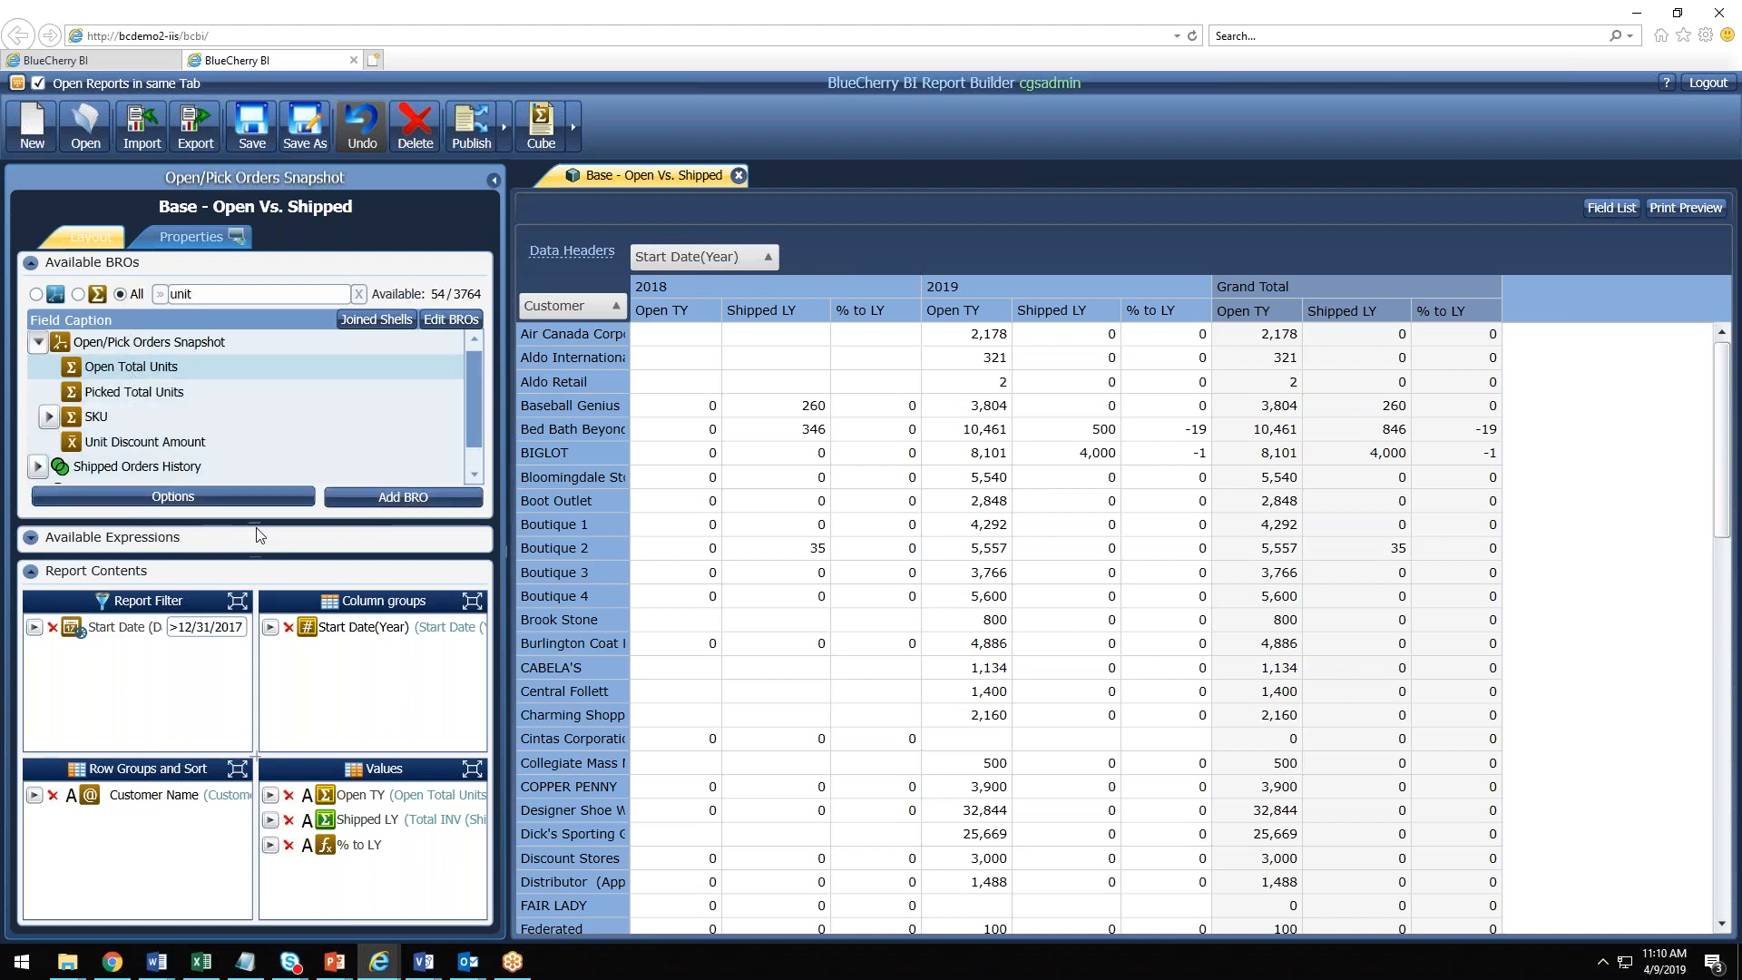
left_click_drag(255, 524, 256, 631)
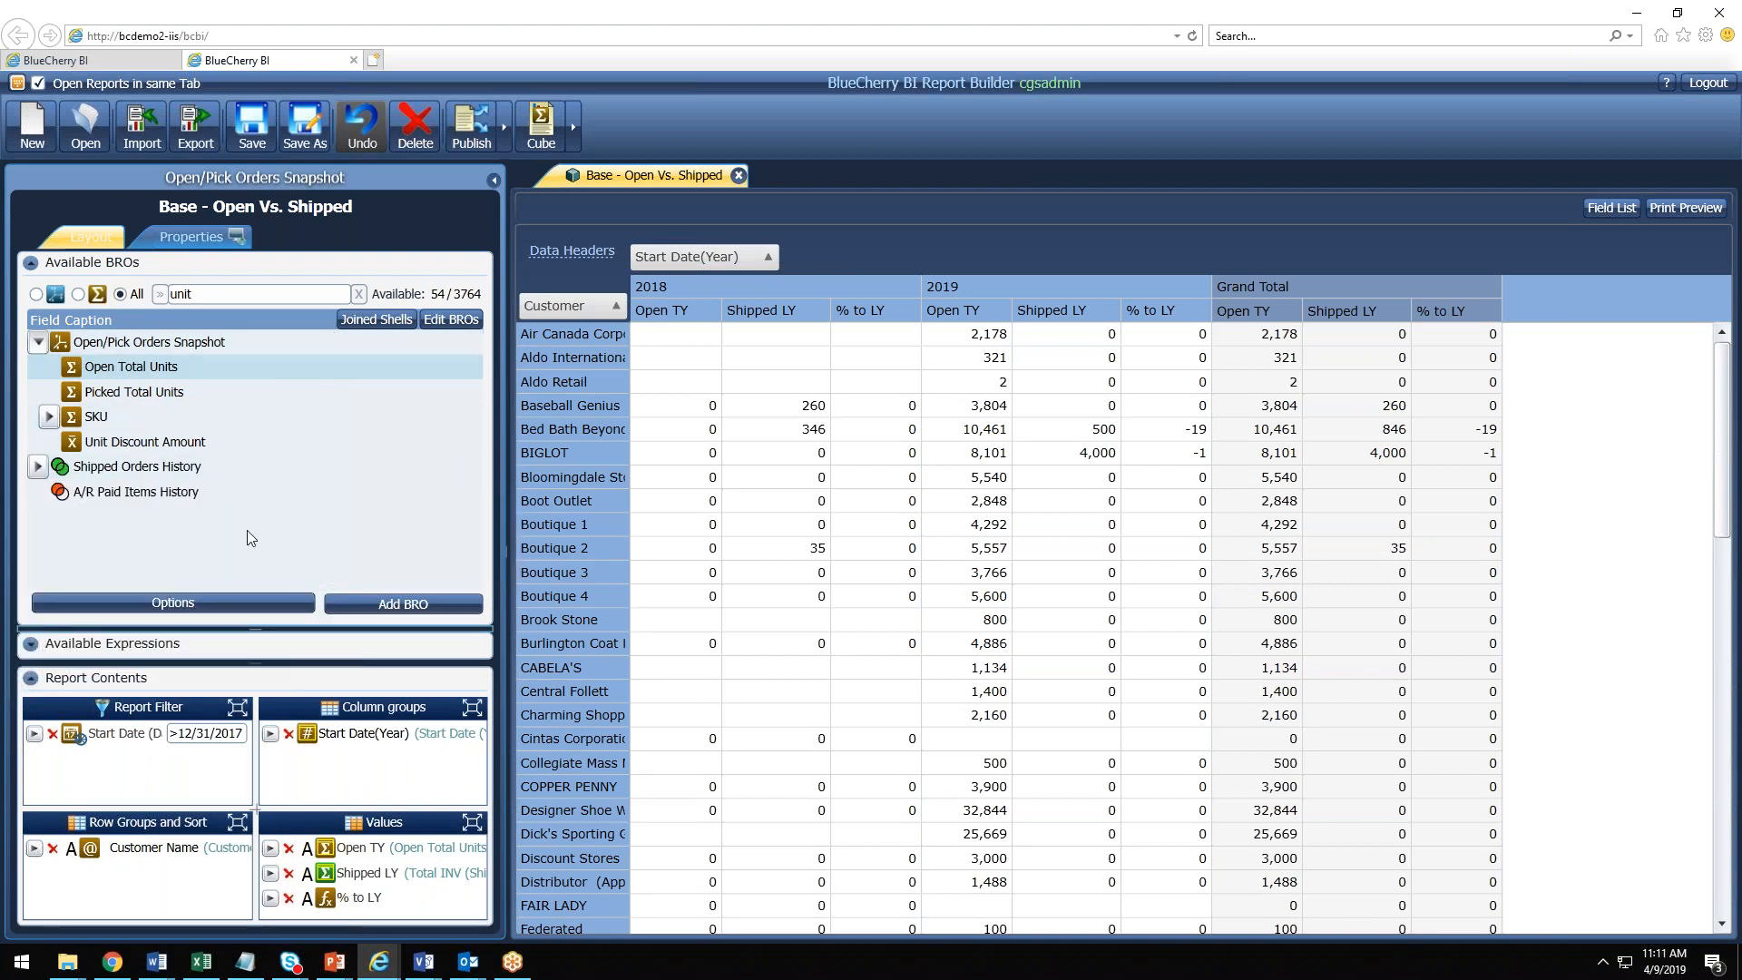
Step: Examine the shells available for joining and those already joined to the report, and close the dialog without changes
left_click(361, 321)
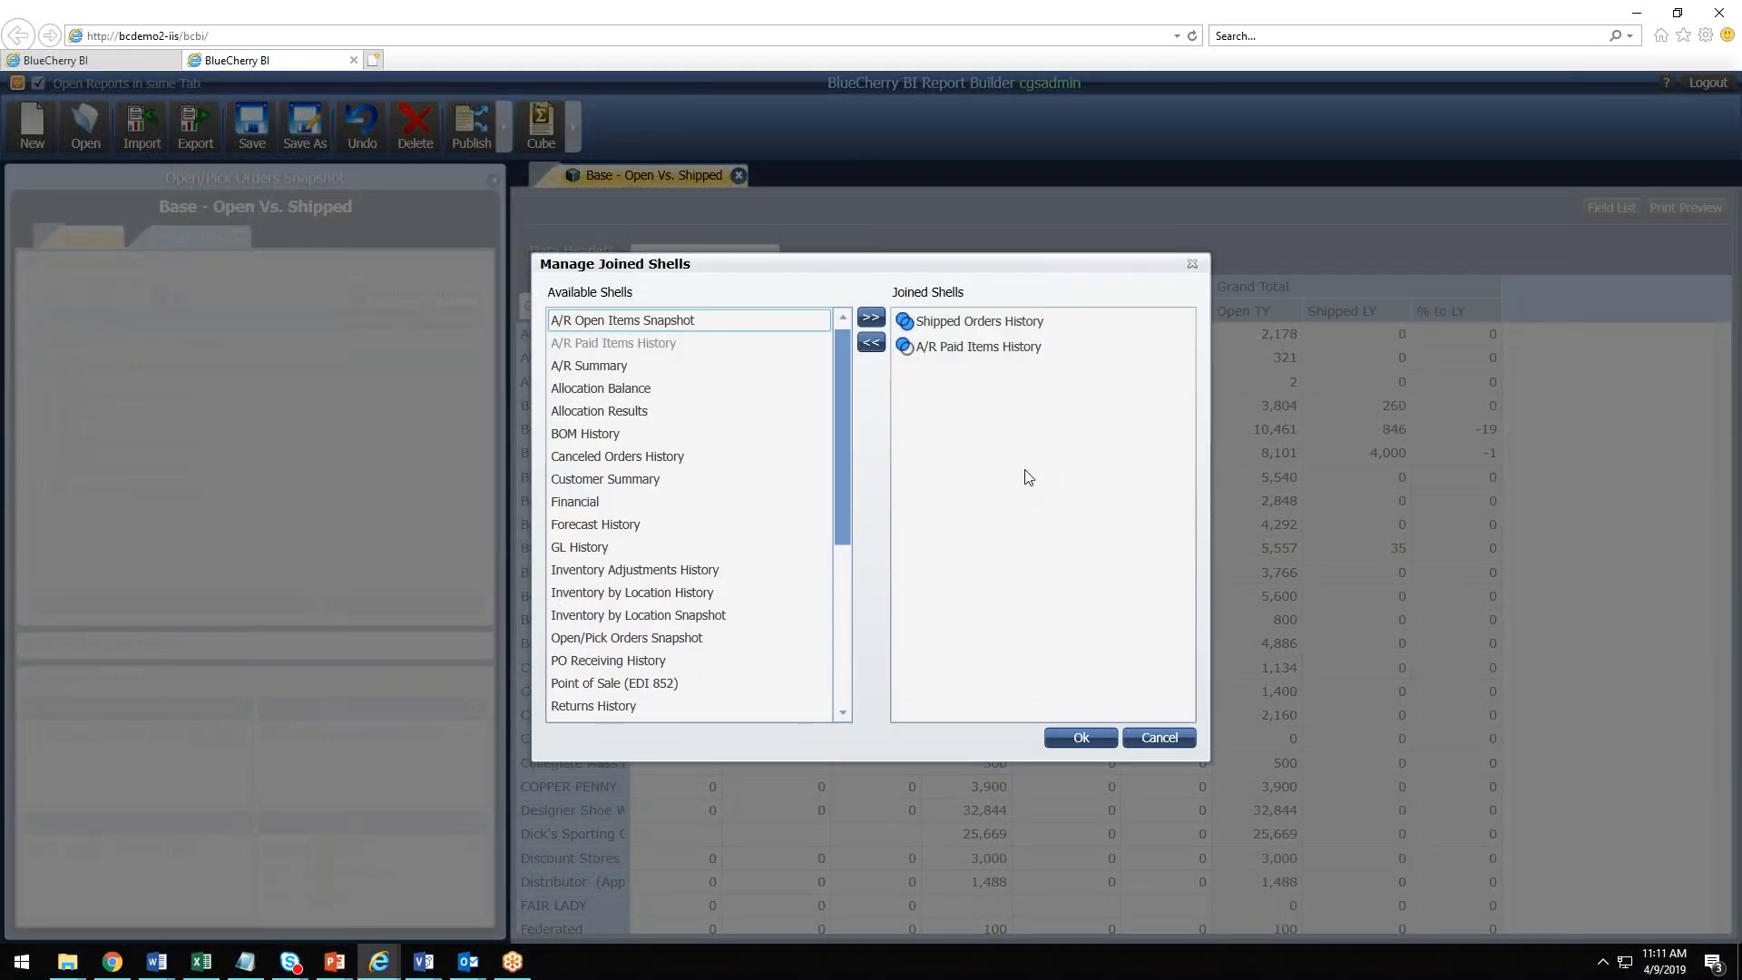
scroll(713, 383, "down", 4)
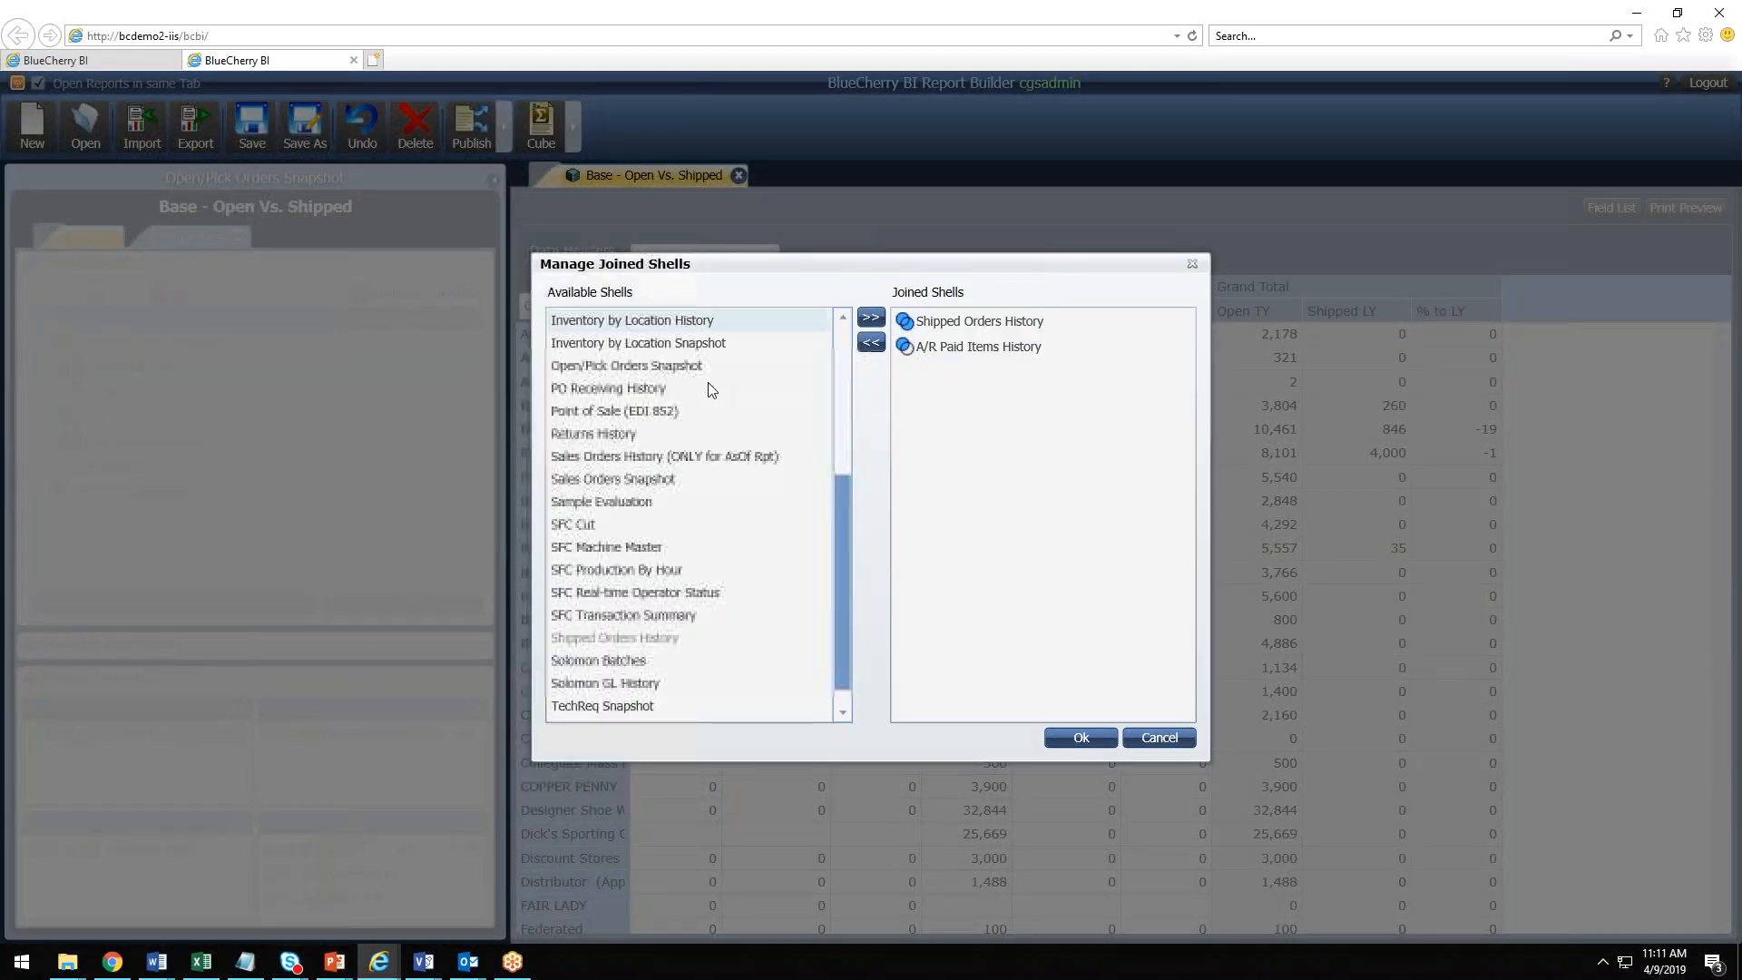
scroll(706, 385, "up", 4)
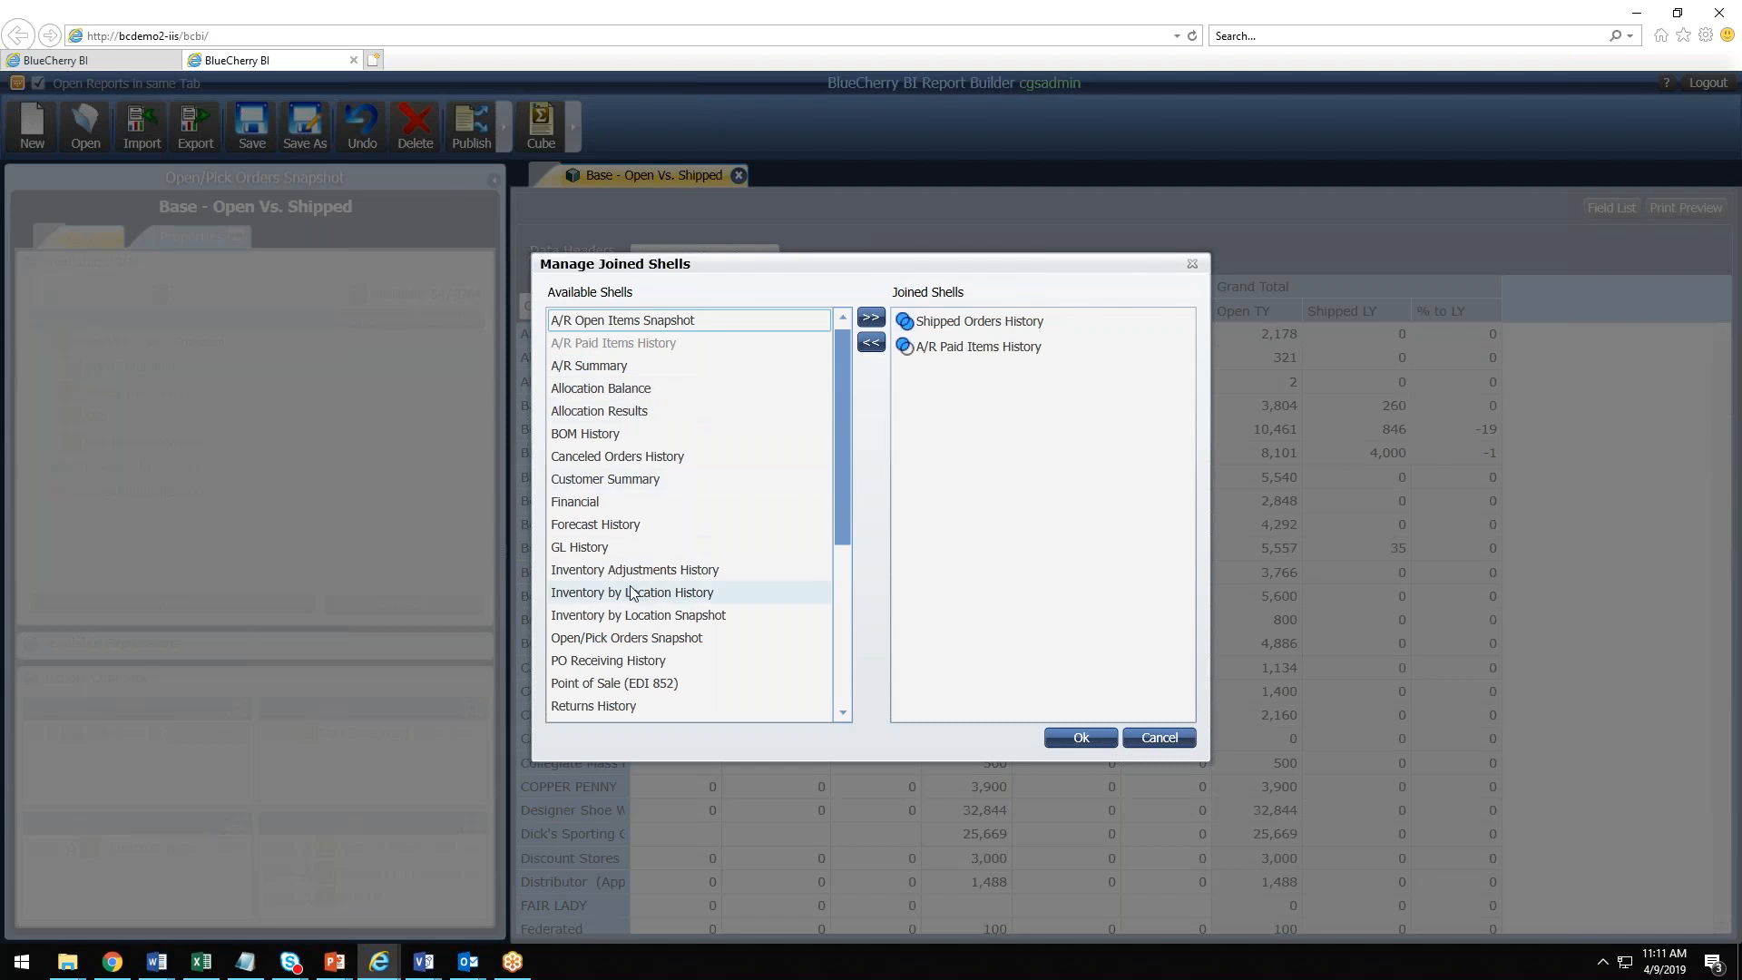
scroll(633, 591, "down", 2)
scroll(632, 591, "down", 3)
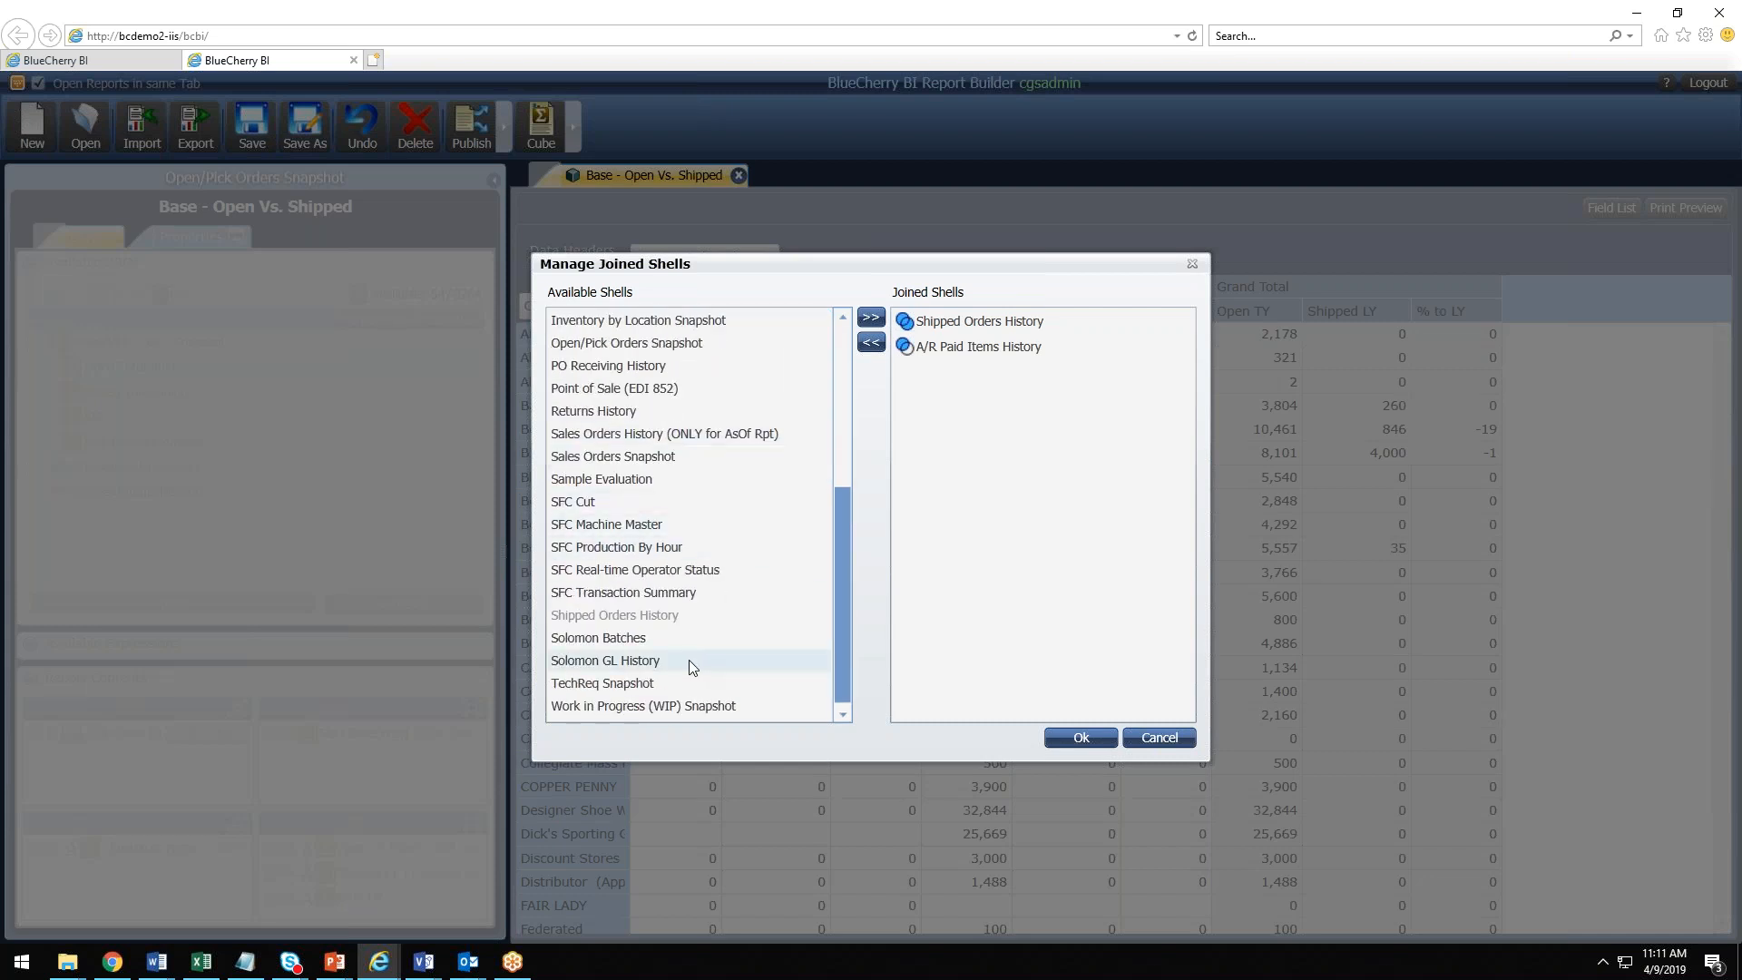
scroll(699, 570, "up", 4)
scroll(698, 571, "up", 1)
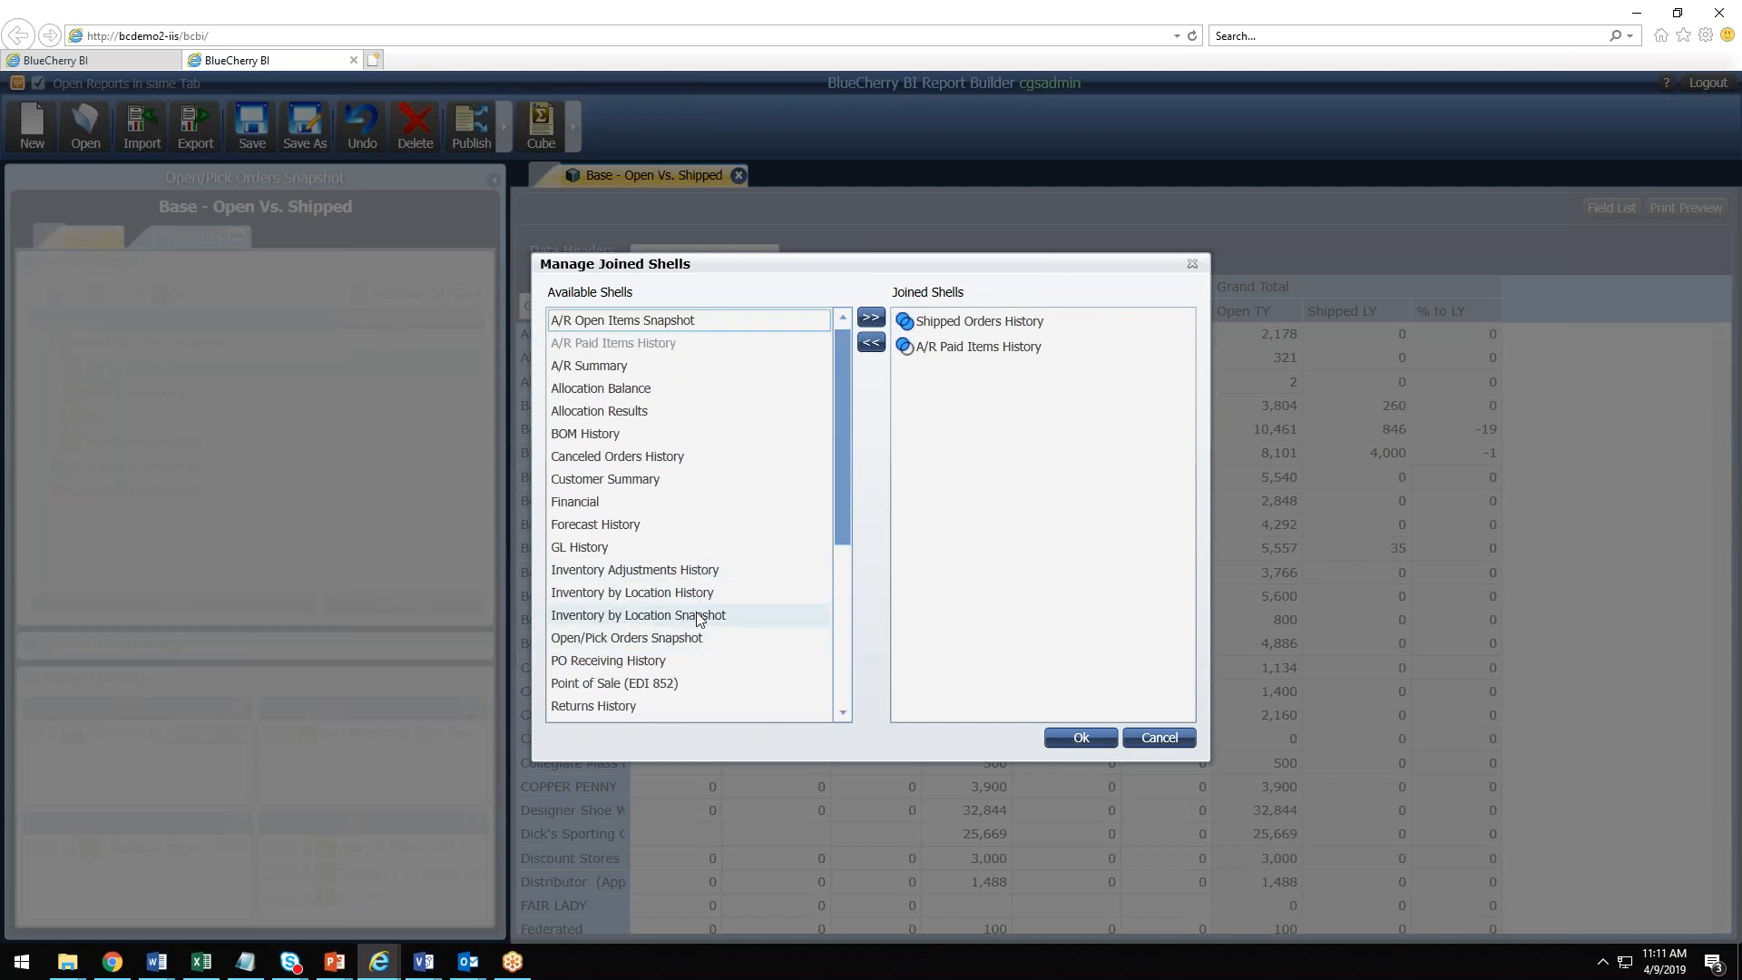
left_click(669, 617)
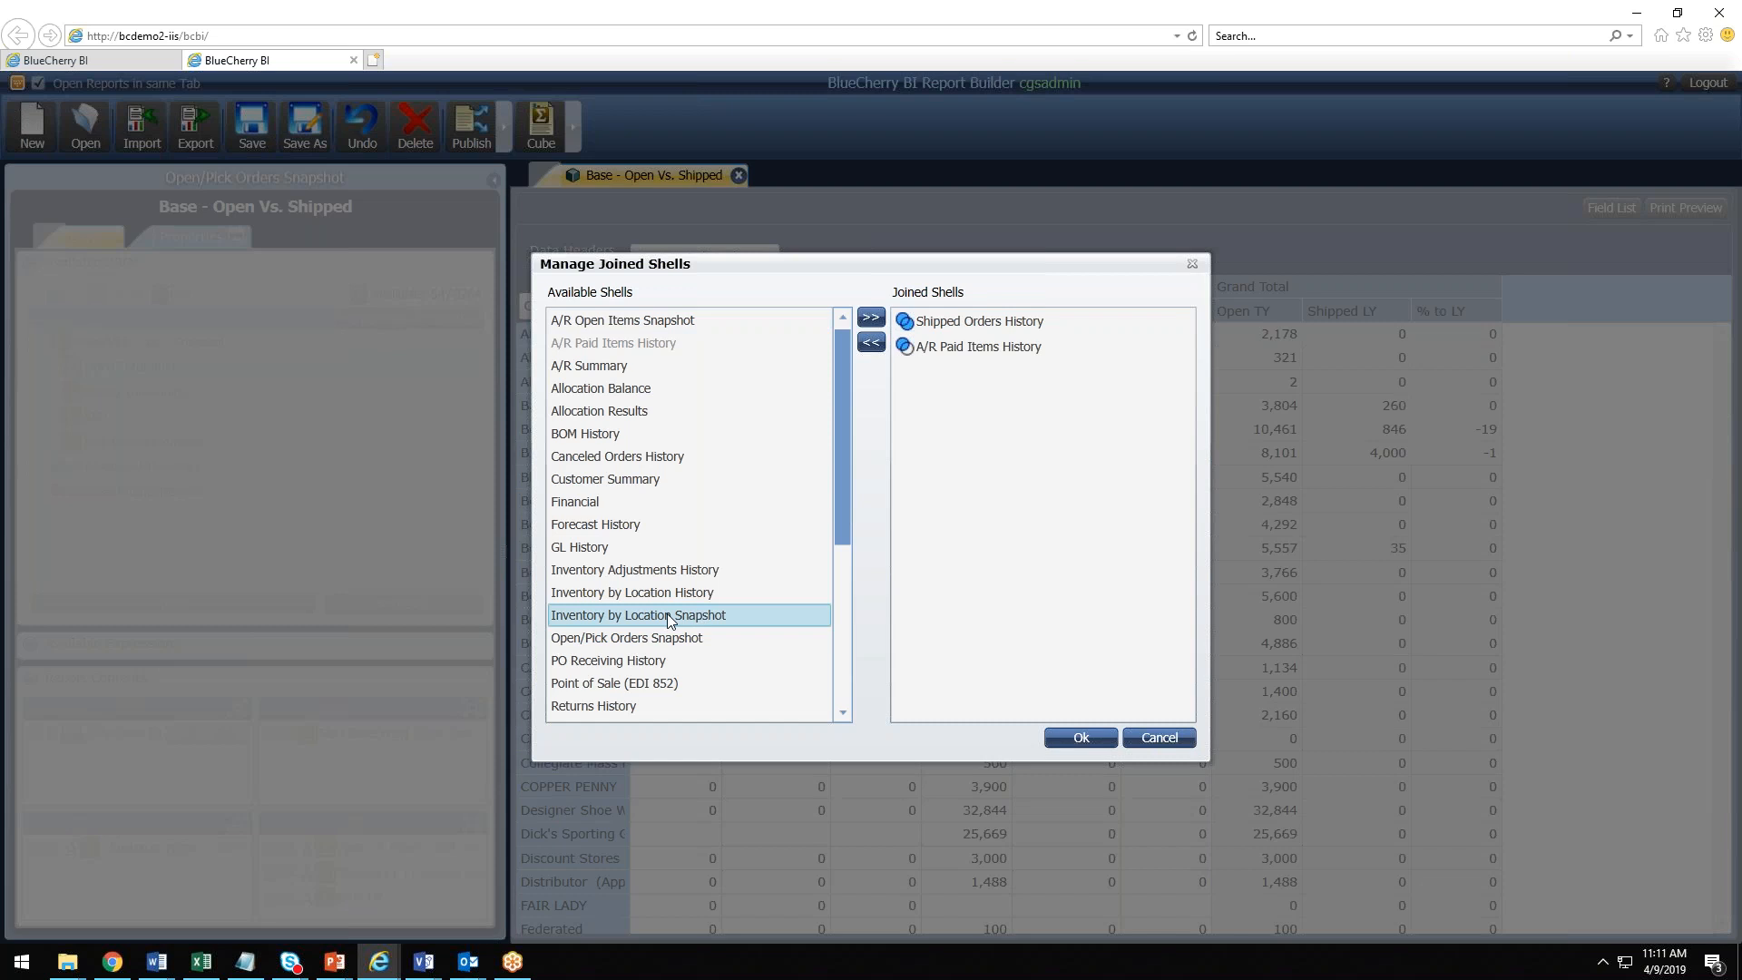
left_click(699, 592)
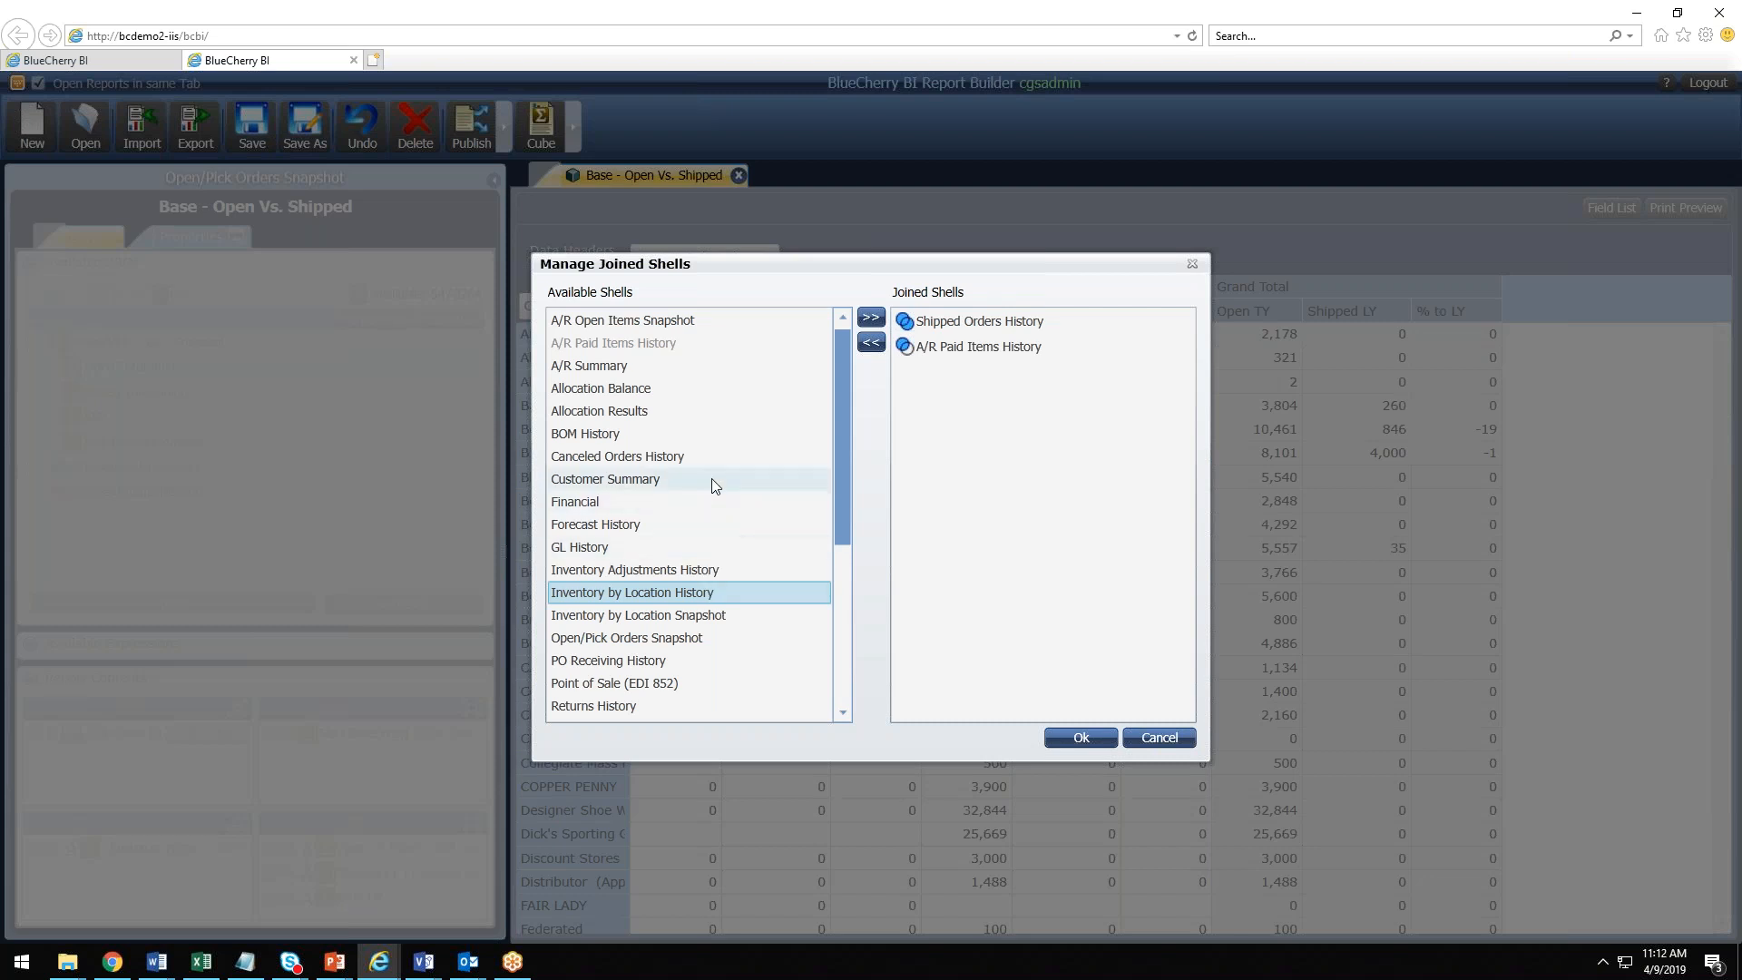
scroll(712, 487, "down", 4)
scroll(707, 494, "up", 4)
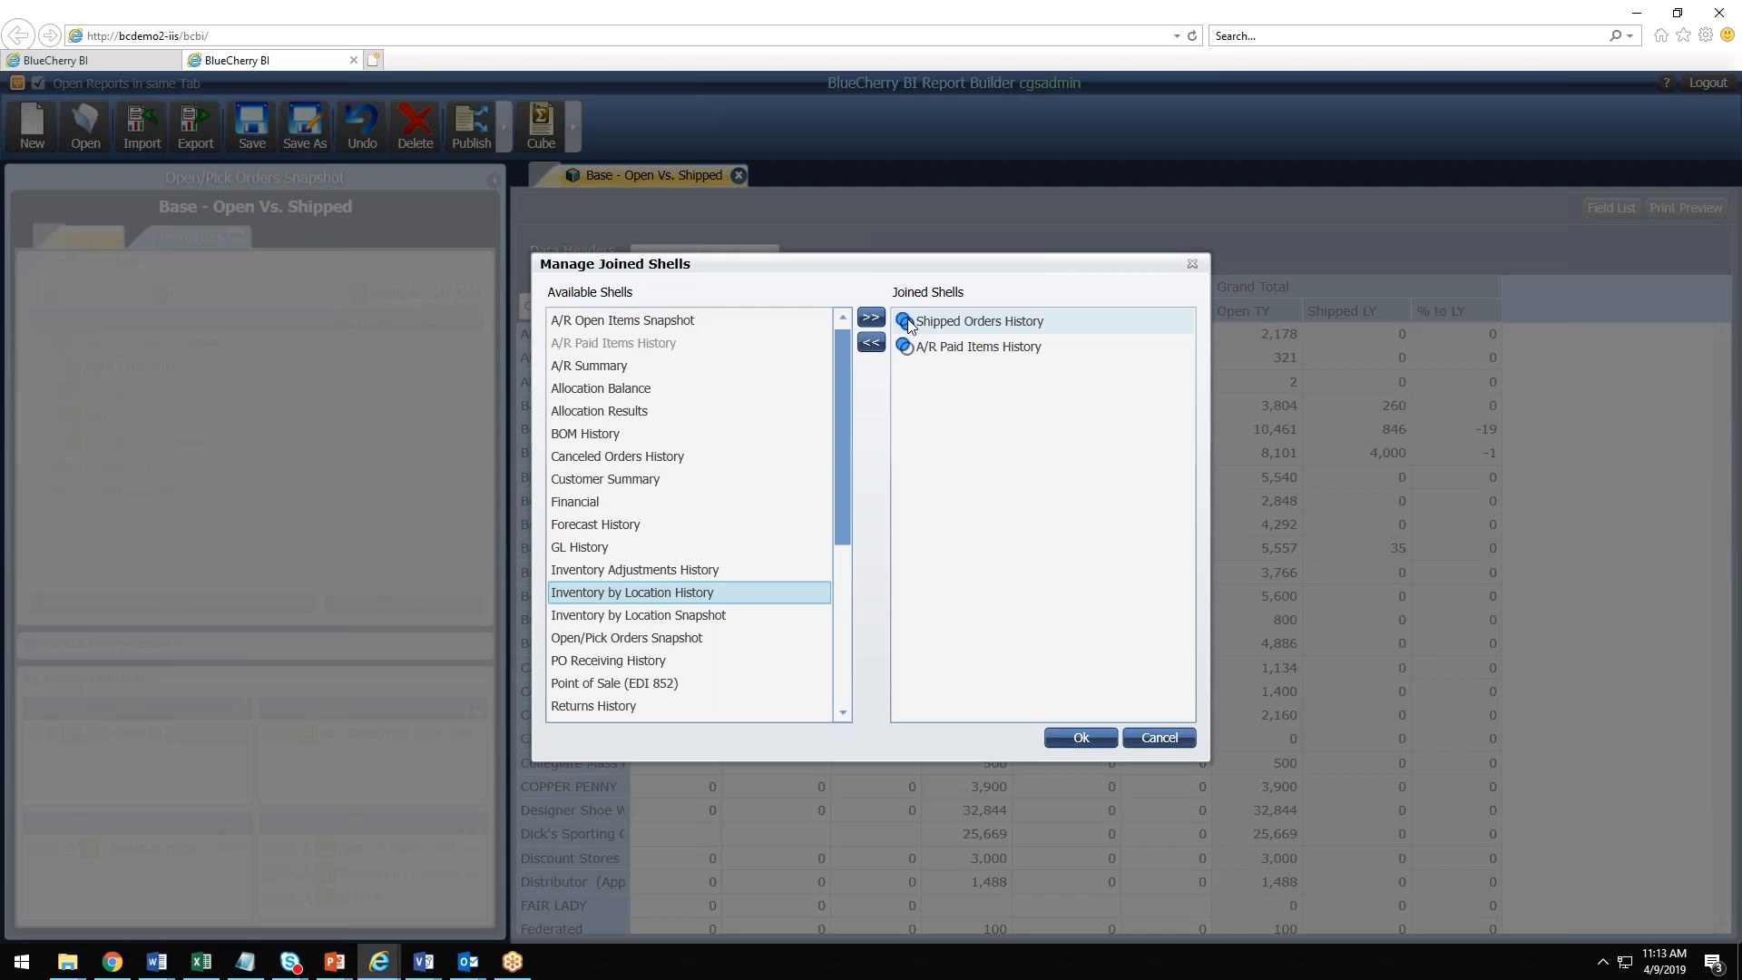
left_click(1142, 738)
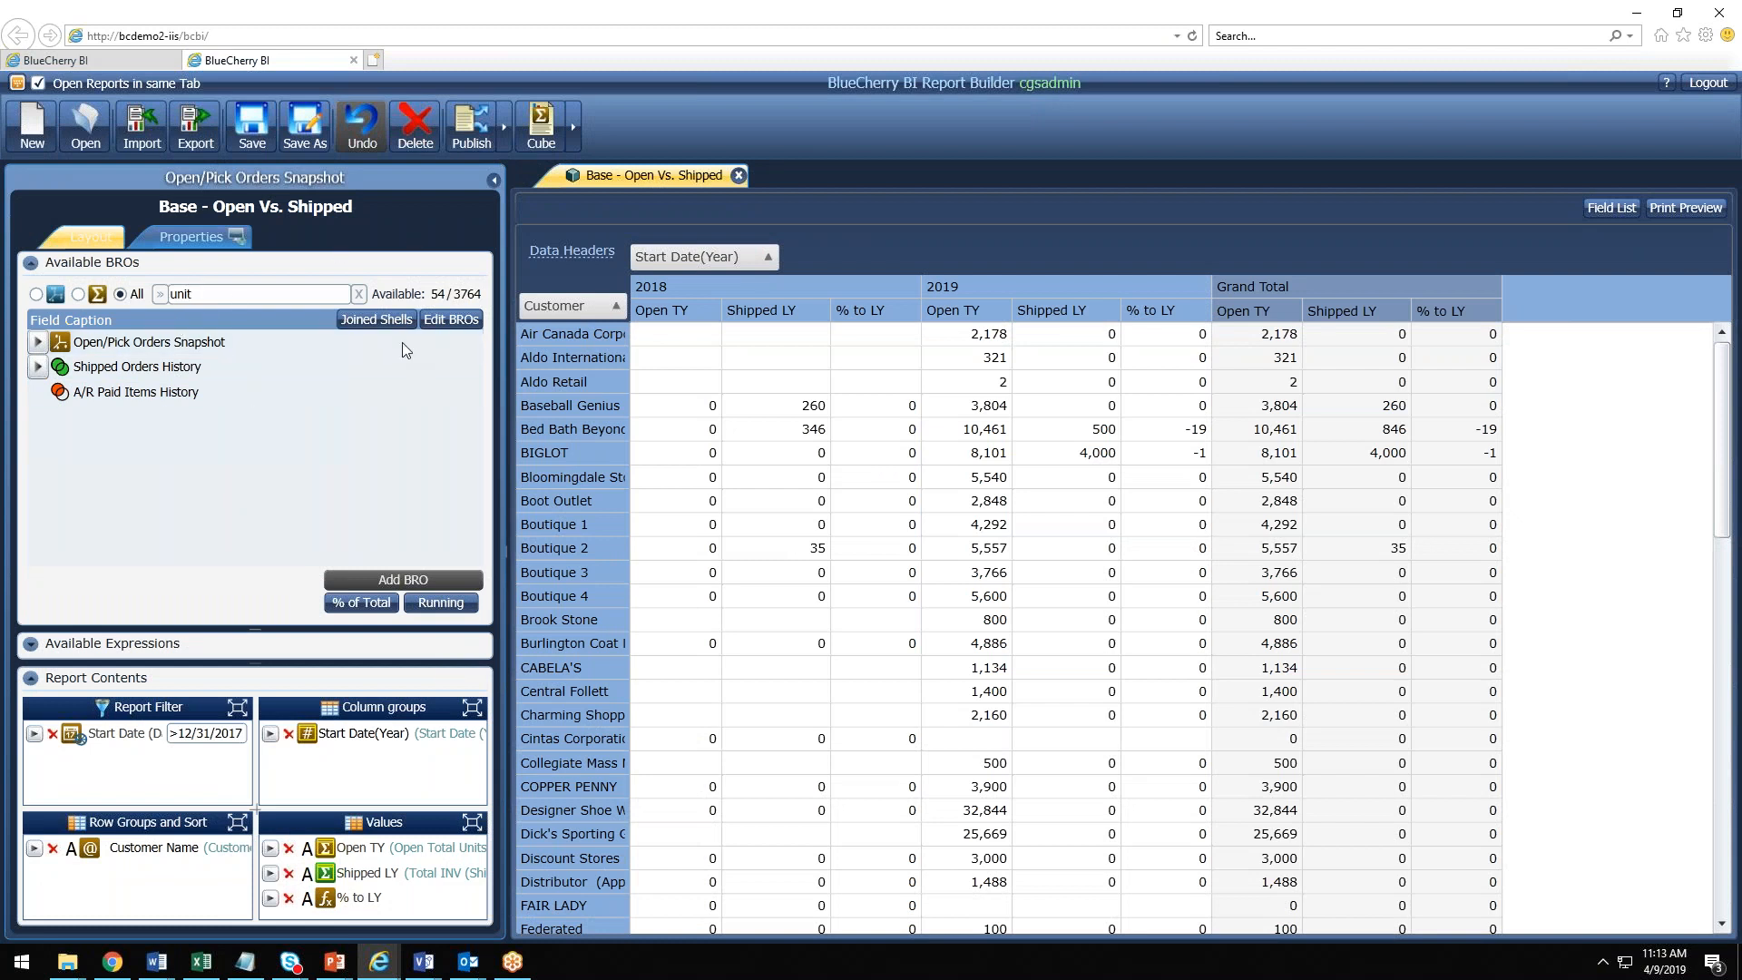
Step: Expand the Open/Pick Orders Snapshot and Shipped Orders History fields and enlarge the BRO list area to examine their unit fields
left_click(39, 366)
double_click(195, 334)
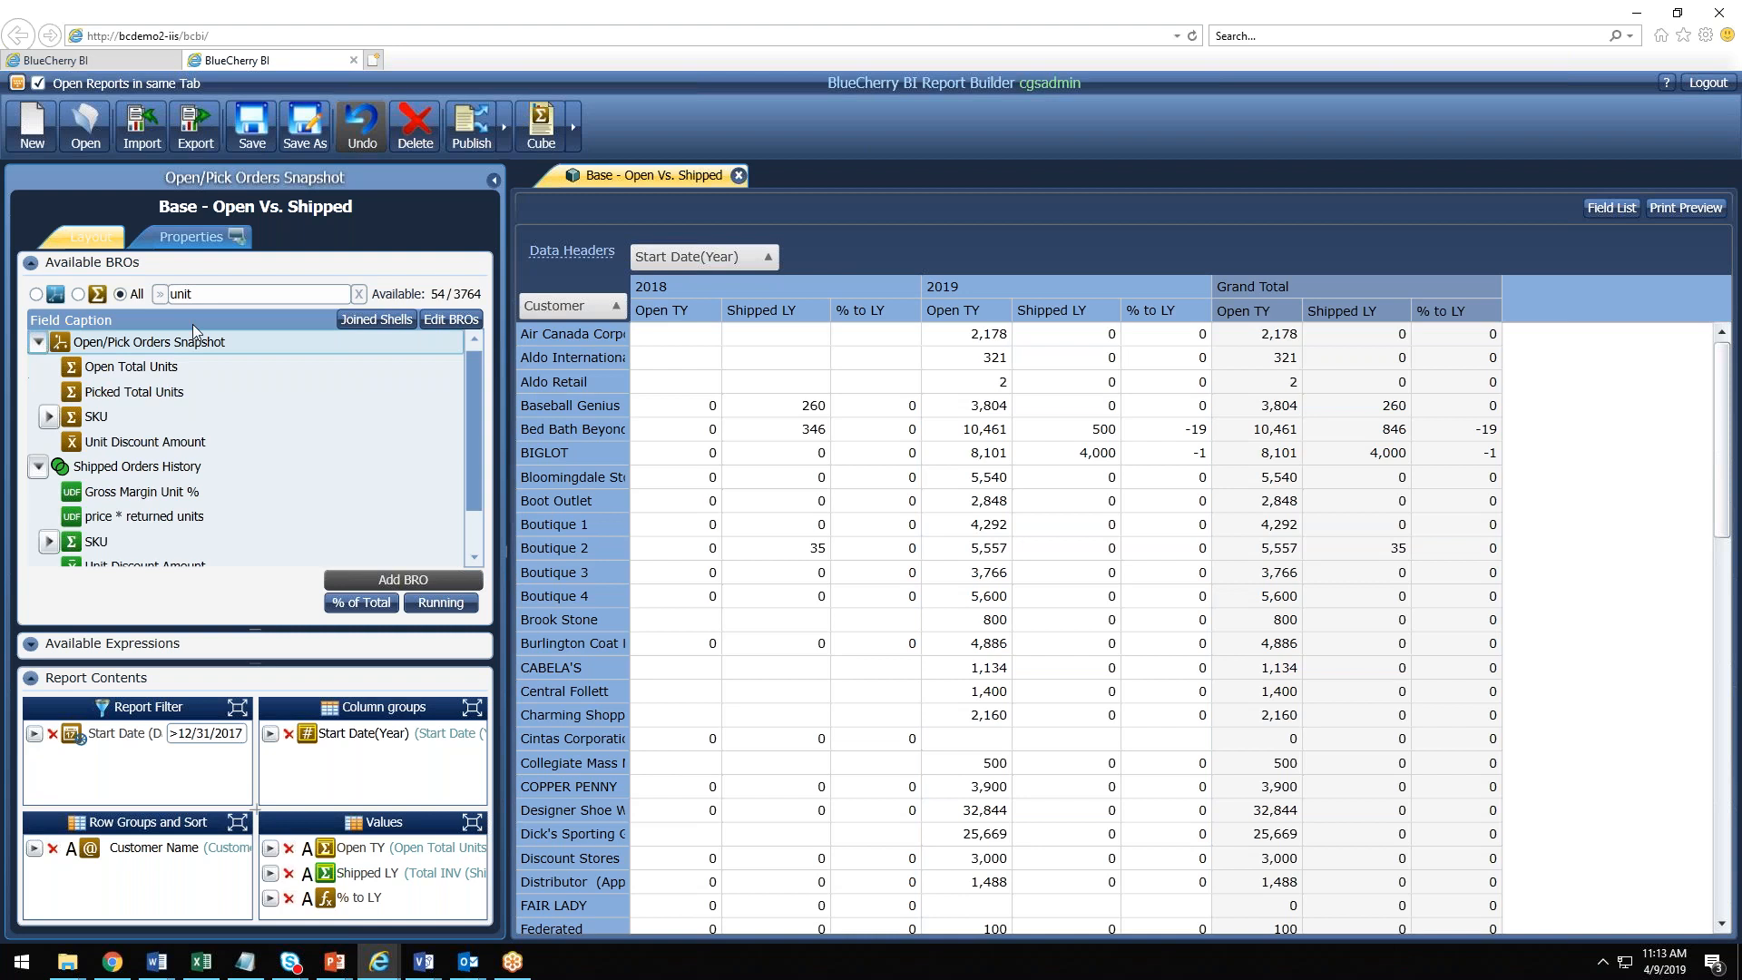
scroll(205, 548, "down", 1)
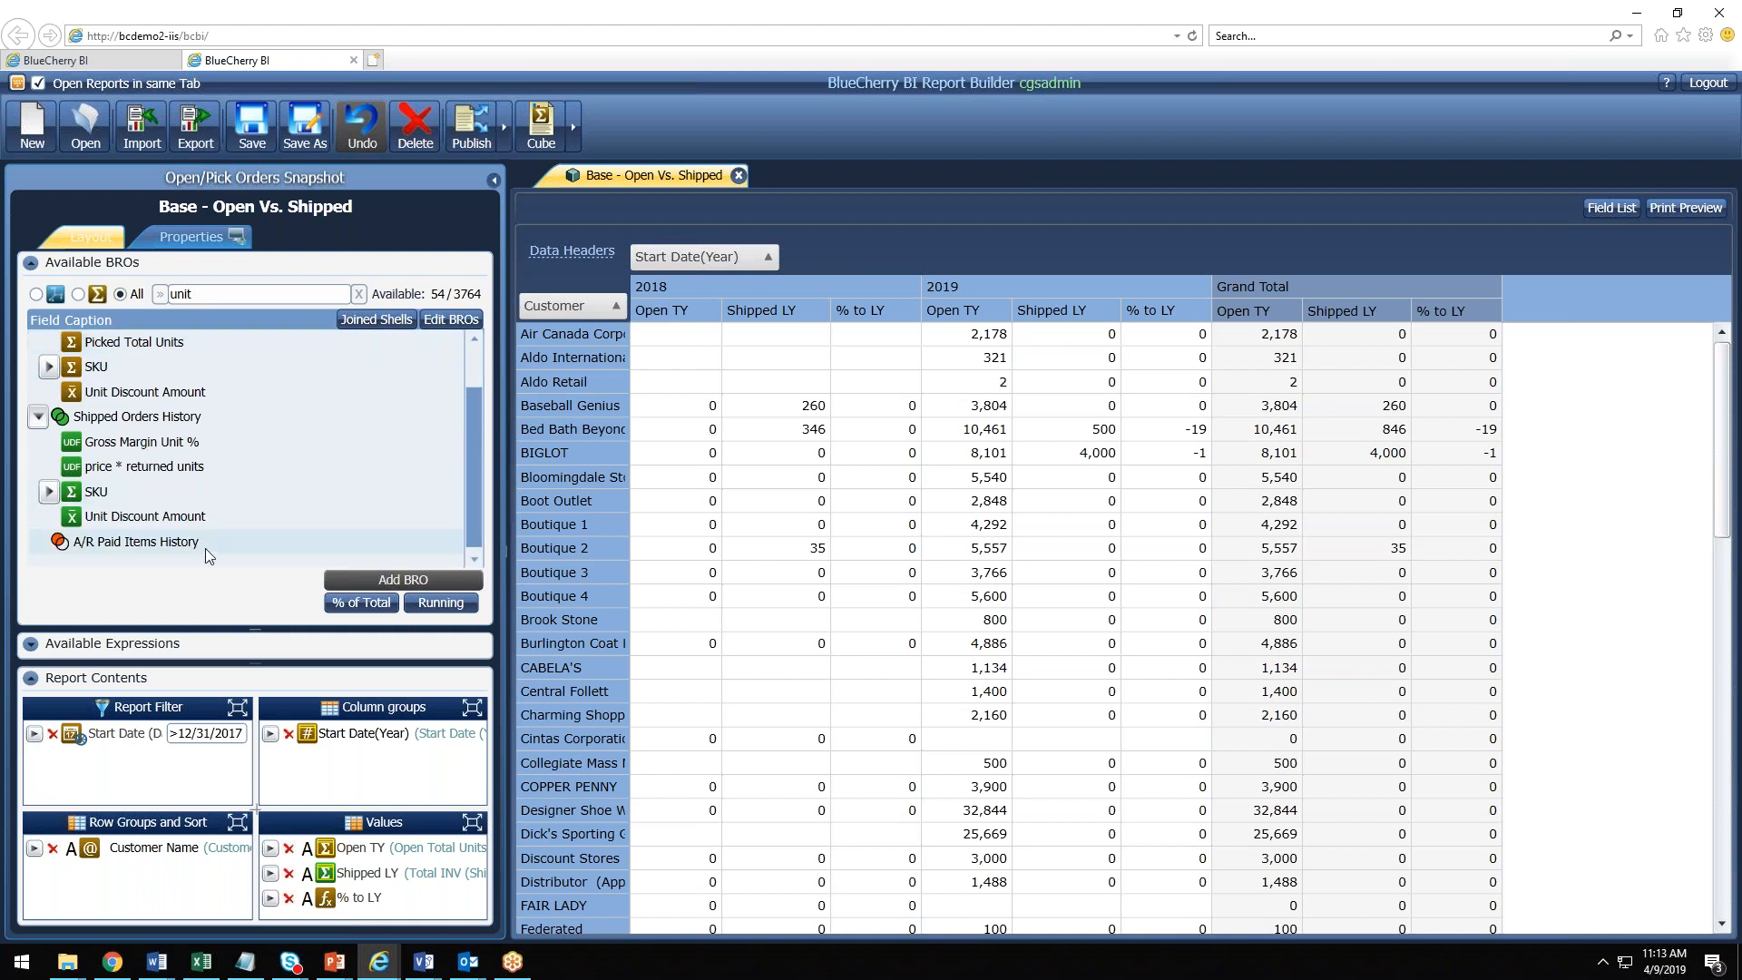
left_click_drag(254, 629, 258, 826)
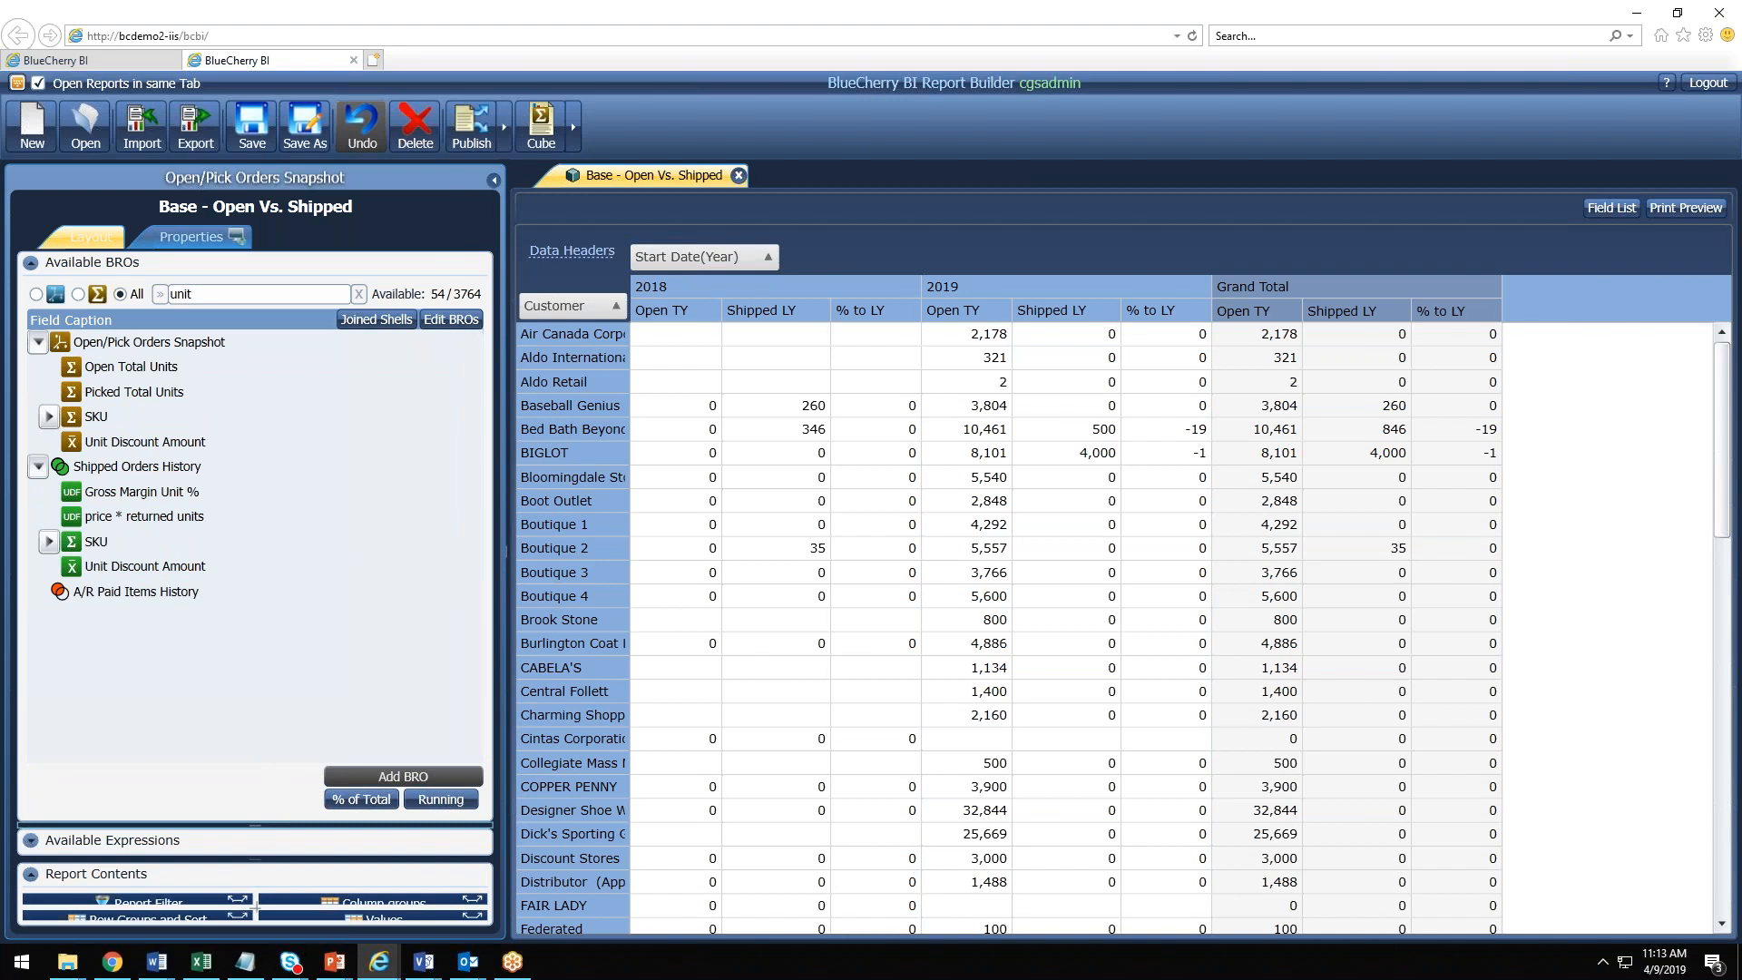
left_click_drag(256, 824, 258, 671)
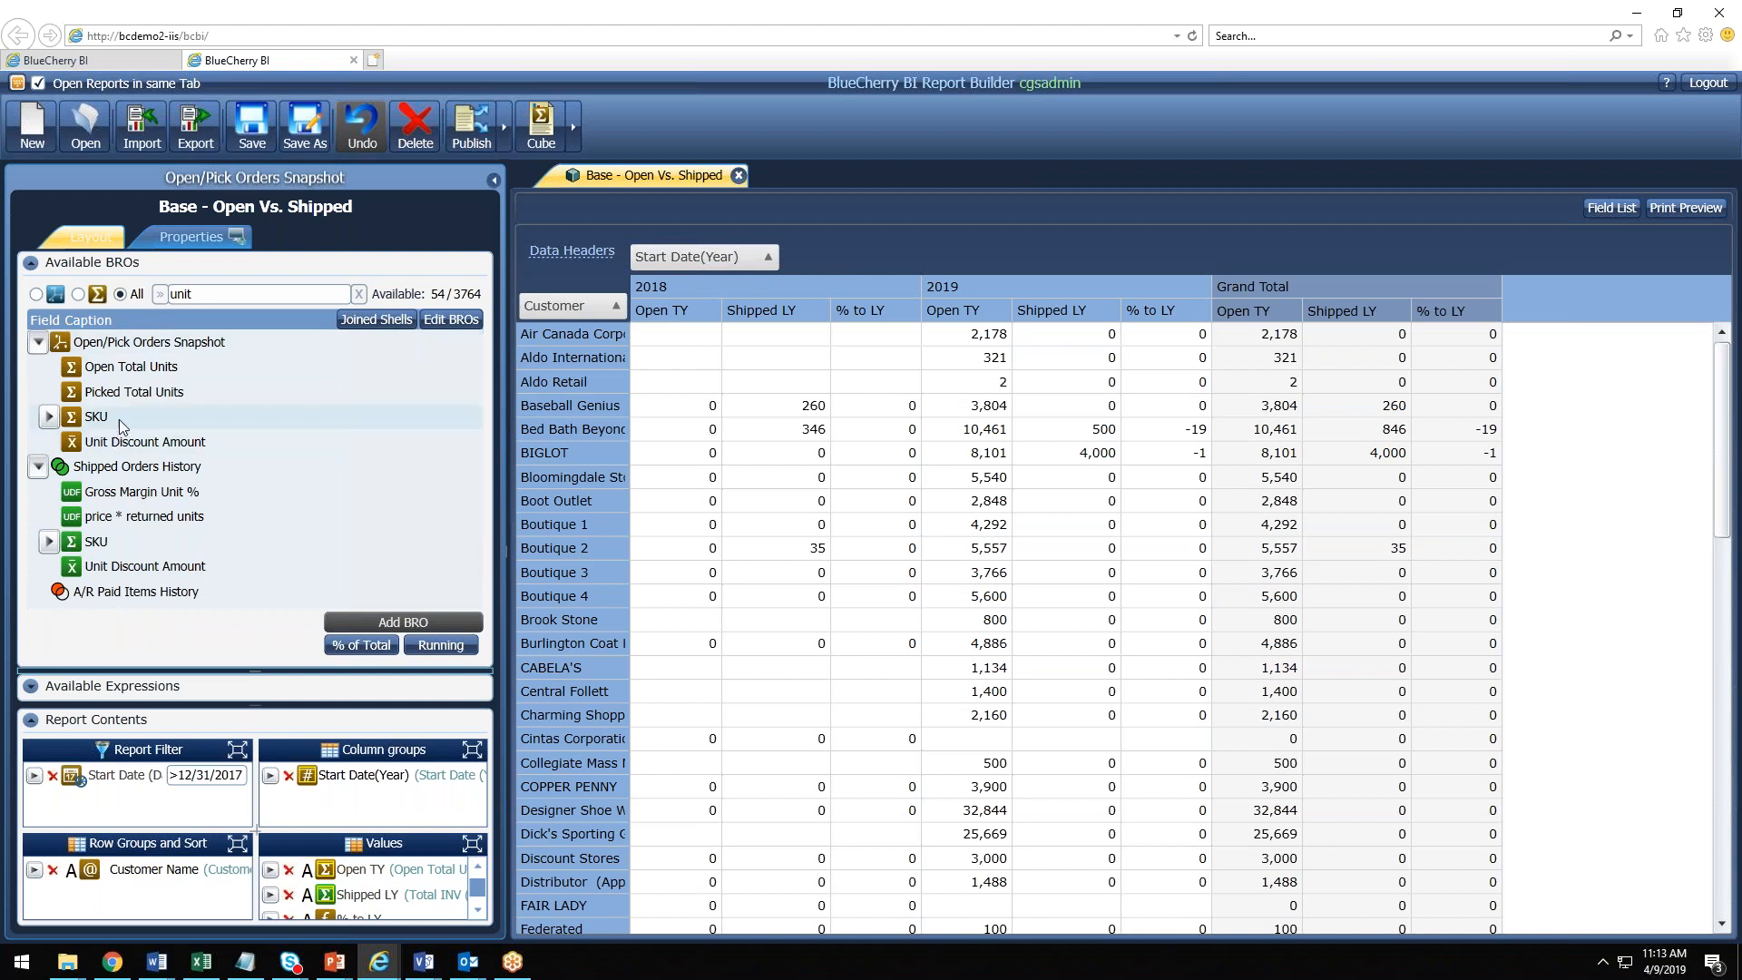
Step: Select the Open Total Units field and shrink the BRO list area to show more of the report contents
left_click(157, 372)
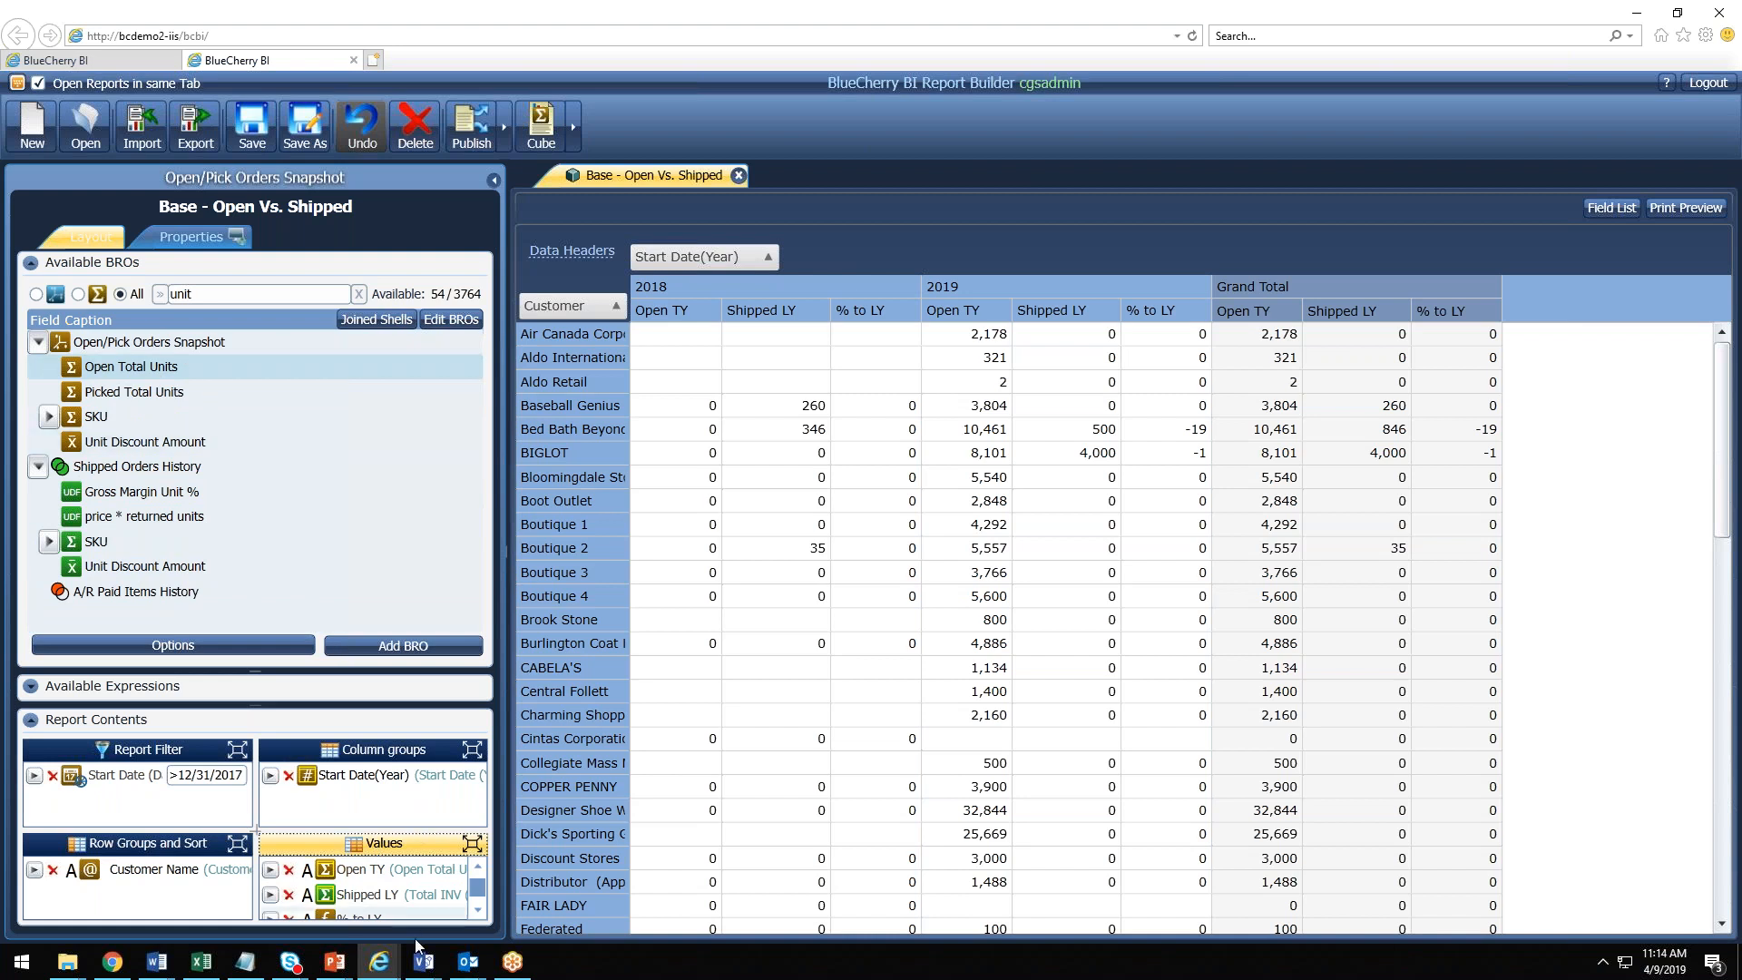
left_click(90, 370)
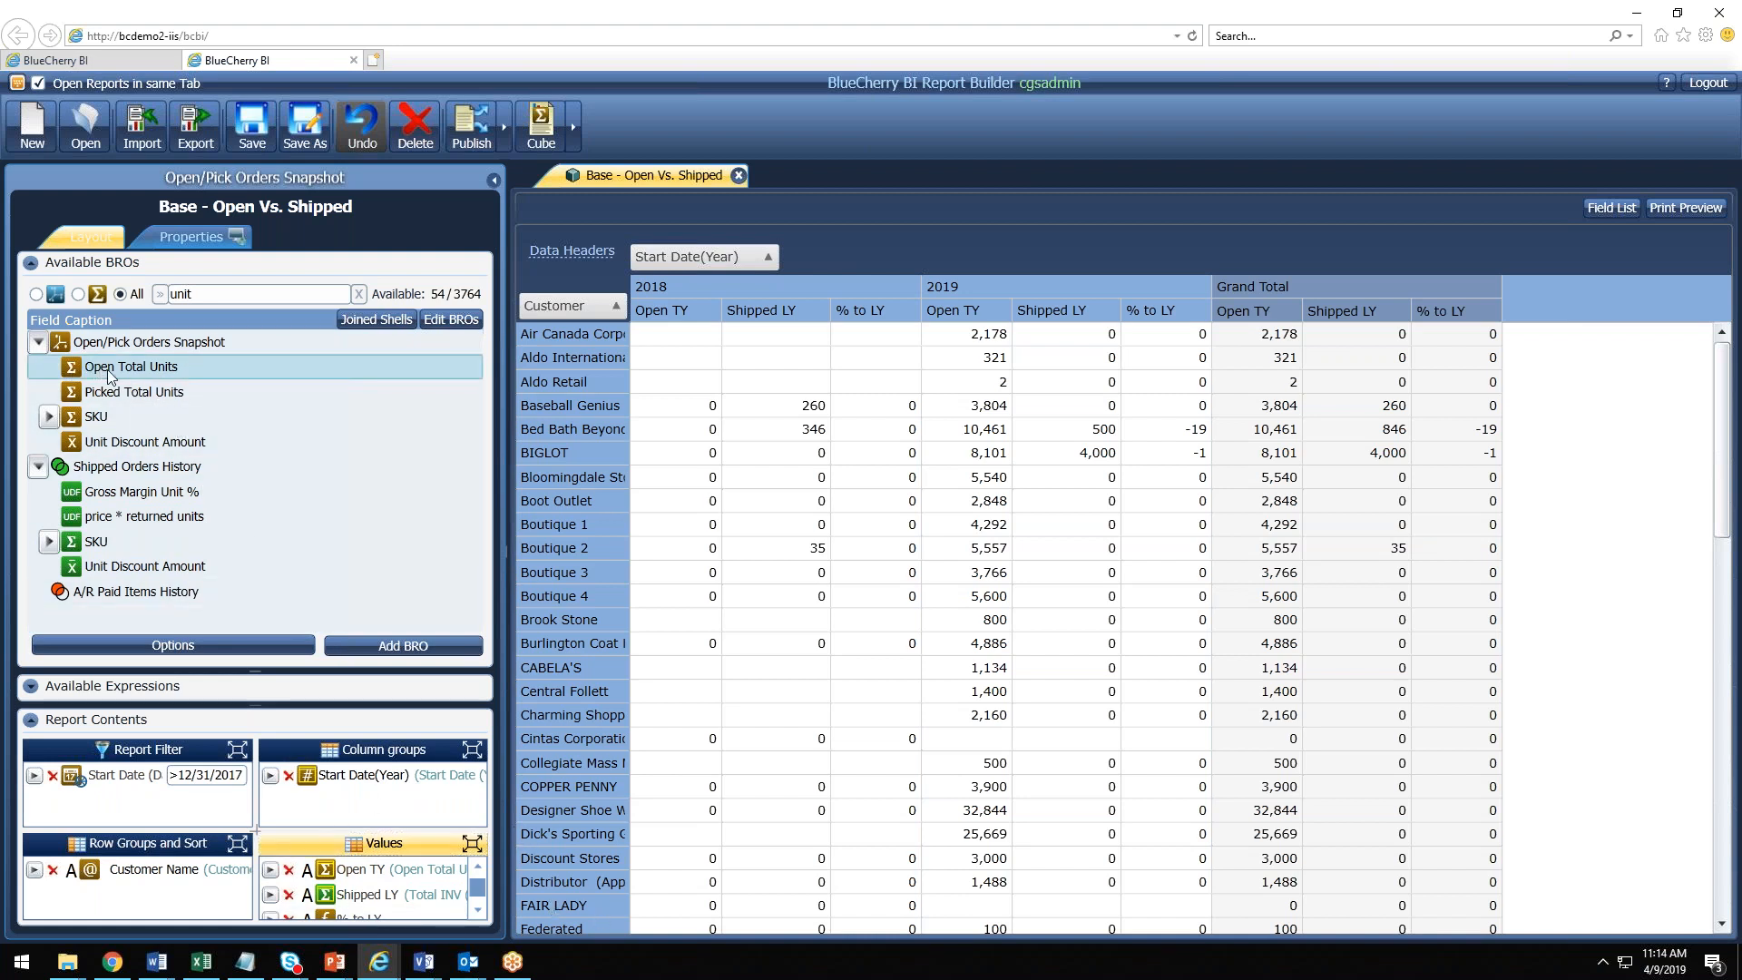
left_click_drag(74, 379, 235, 368)
left_click_drag(259, 673, 259, 526)
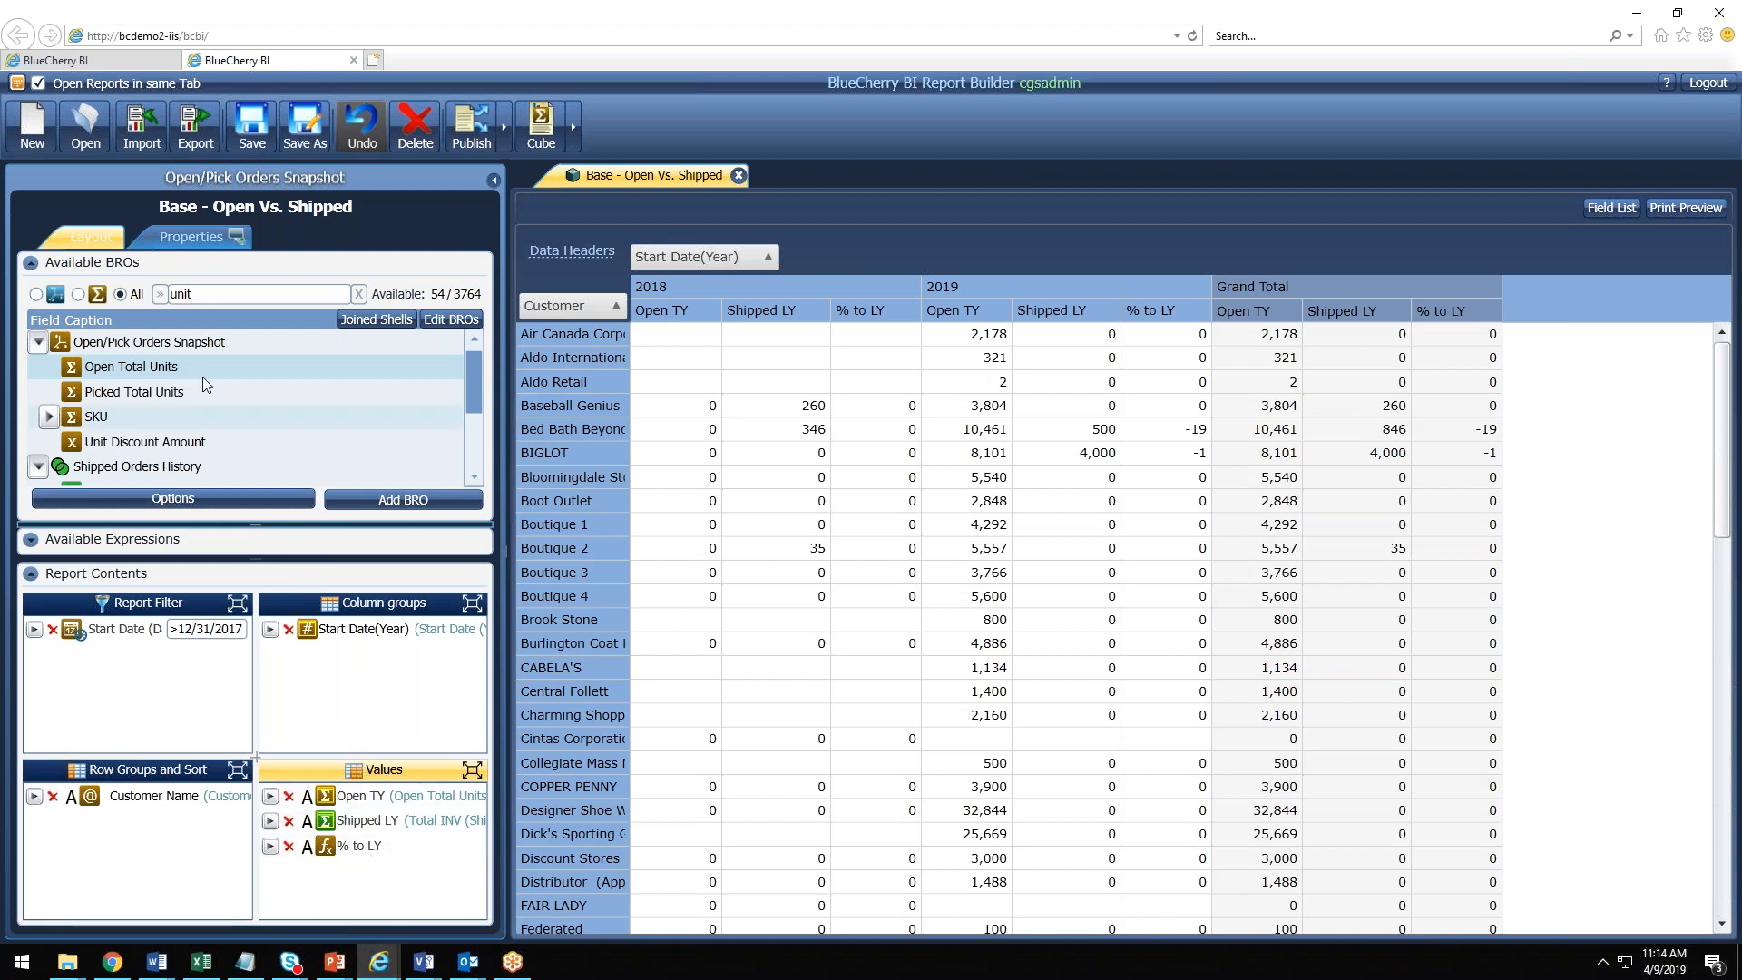
Step: Create a new server-side expression and insert Open TY (Open Total Units (Start Date TY)) into it
left_click(74, 266)
left_click(138, 299)
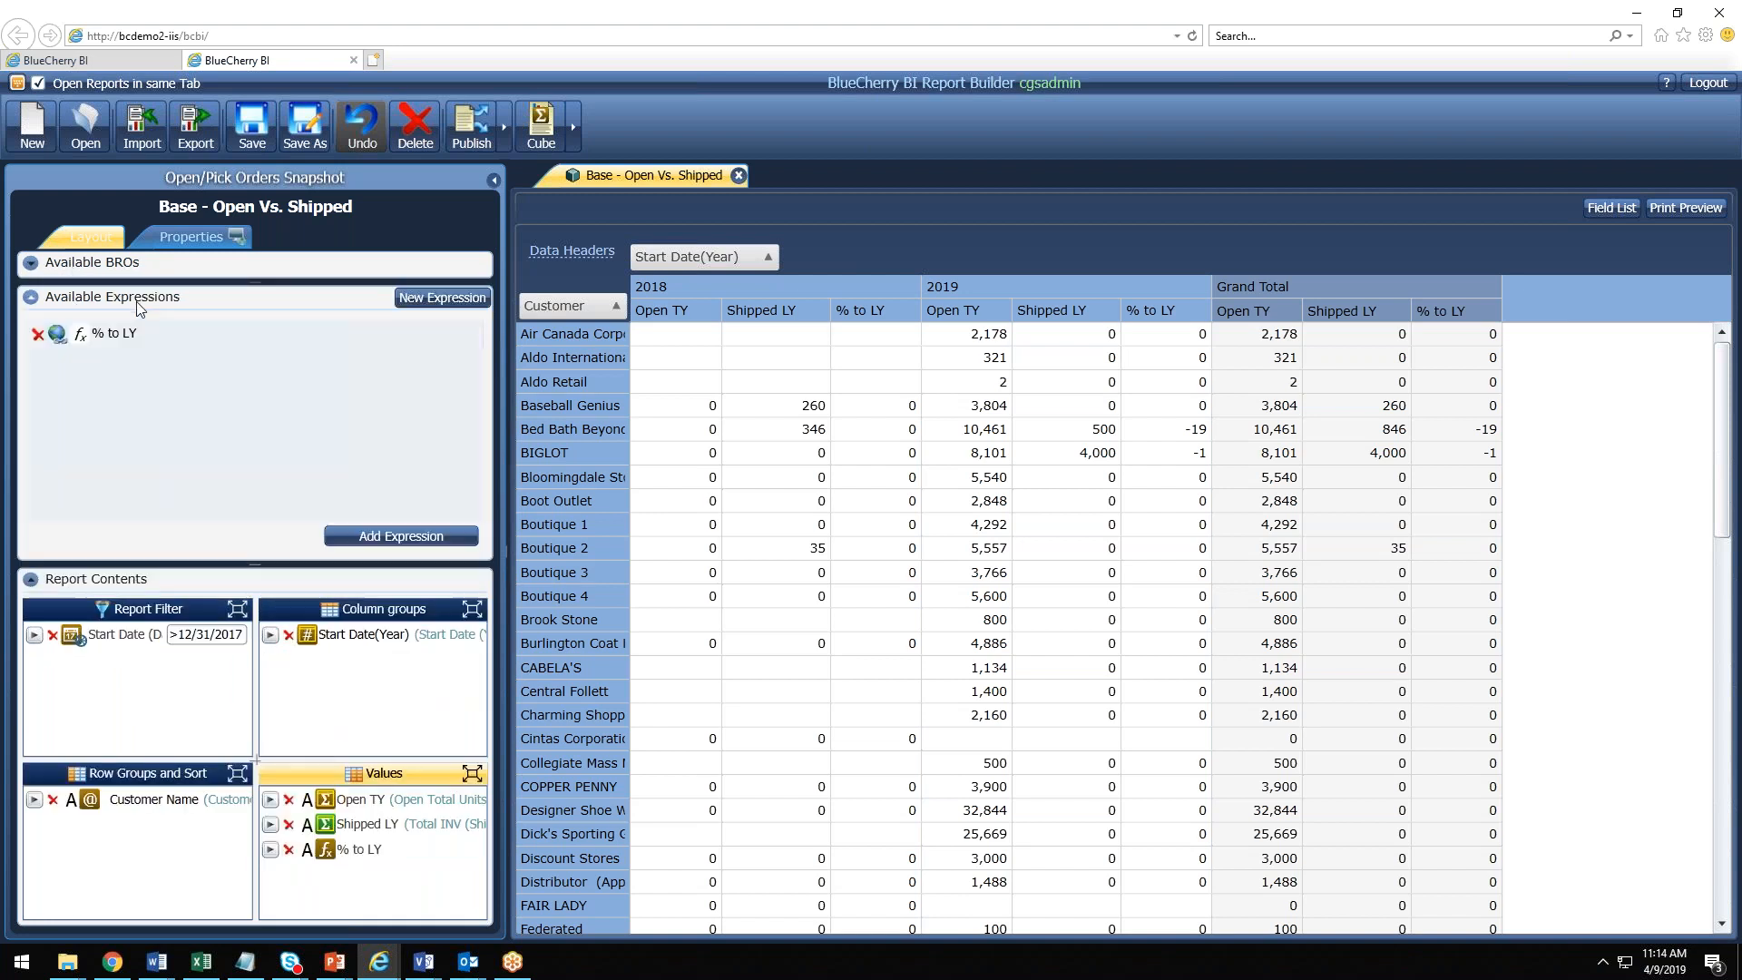
left_click(411, 294)
left_click(760, 354)
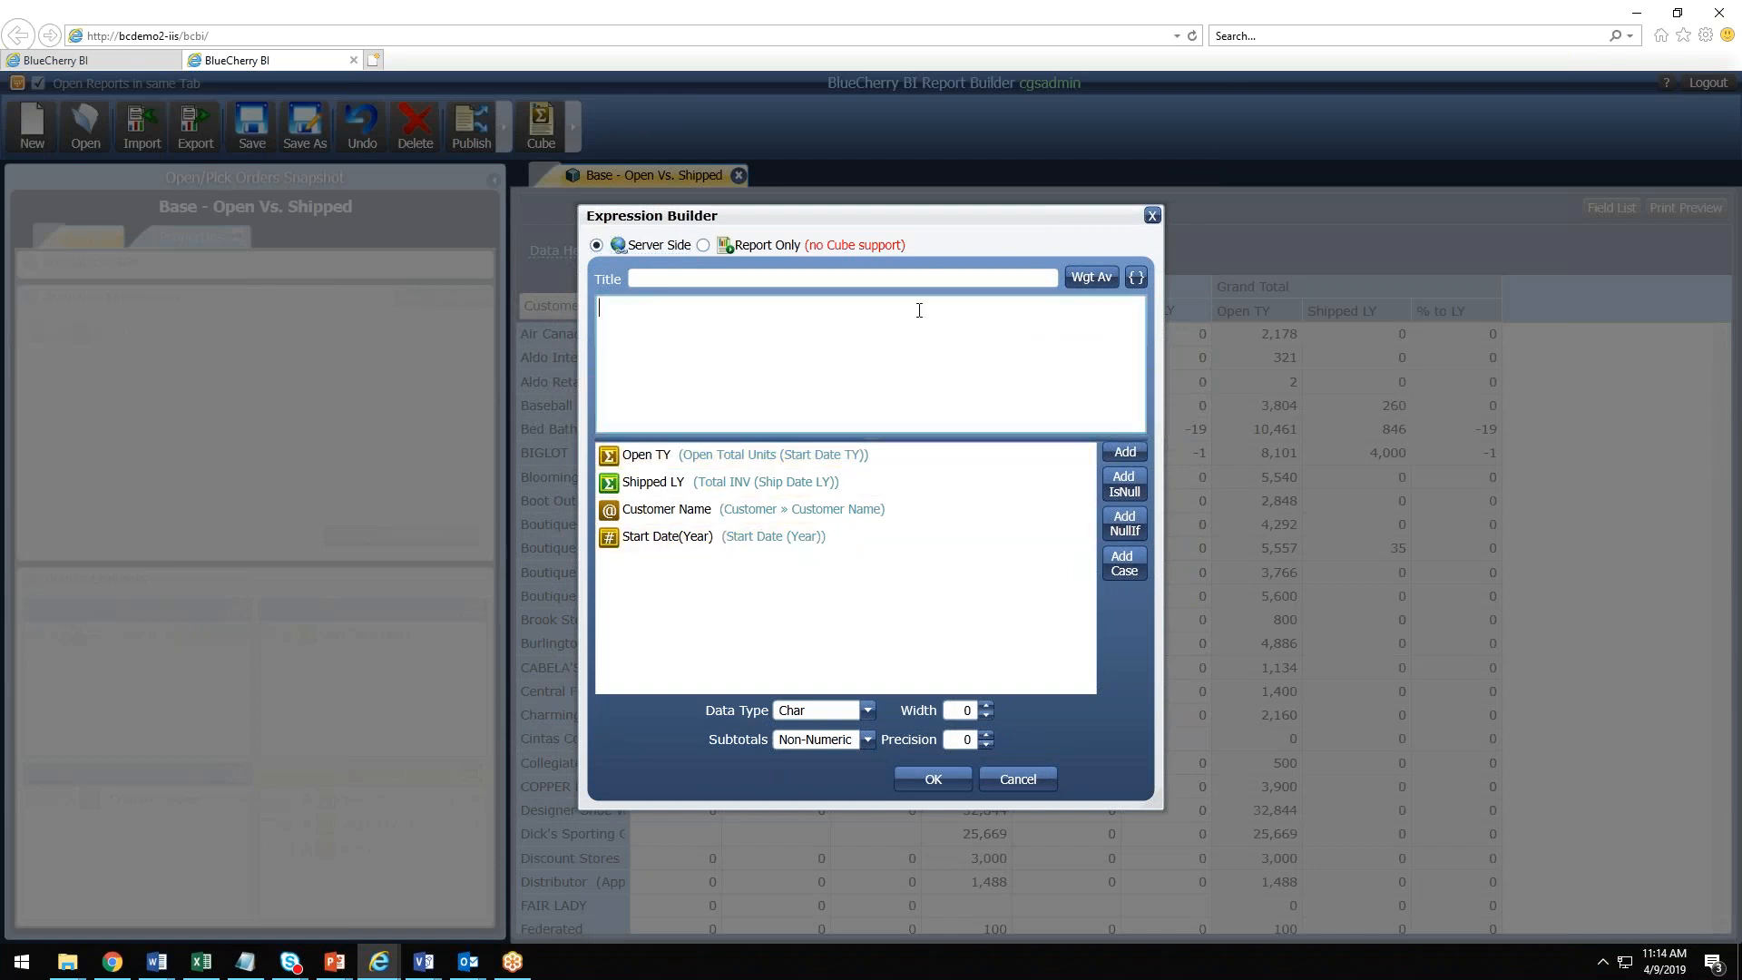
left_click(866, 458)
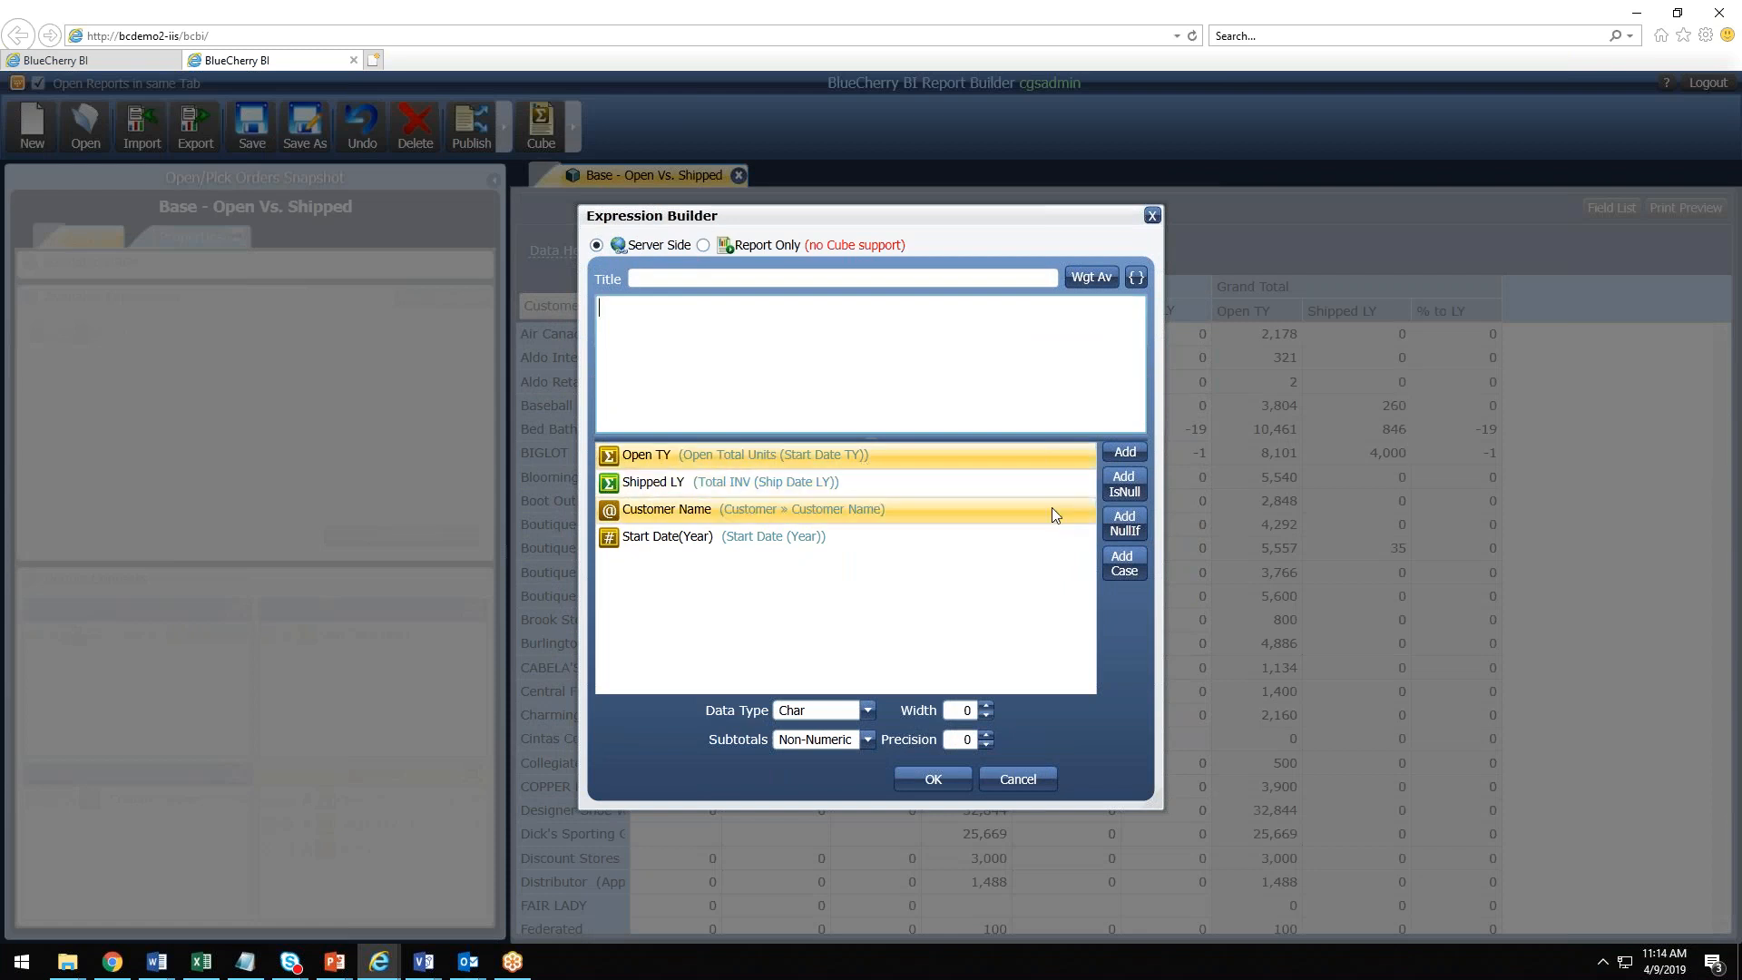
left_click(1123, 452)
left_click(831, 508)
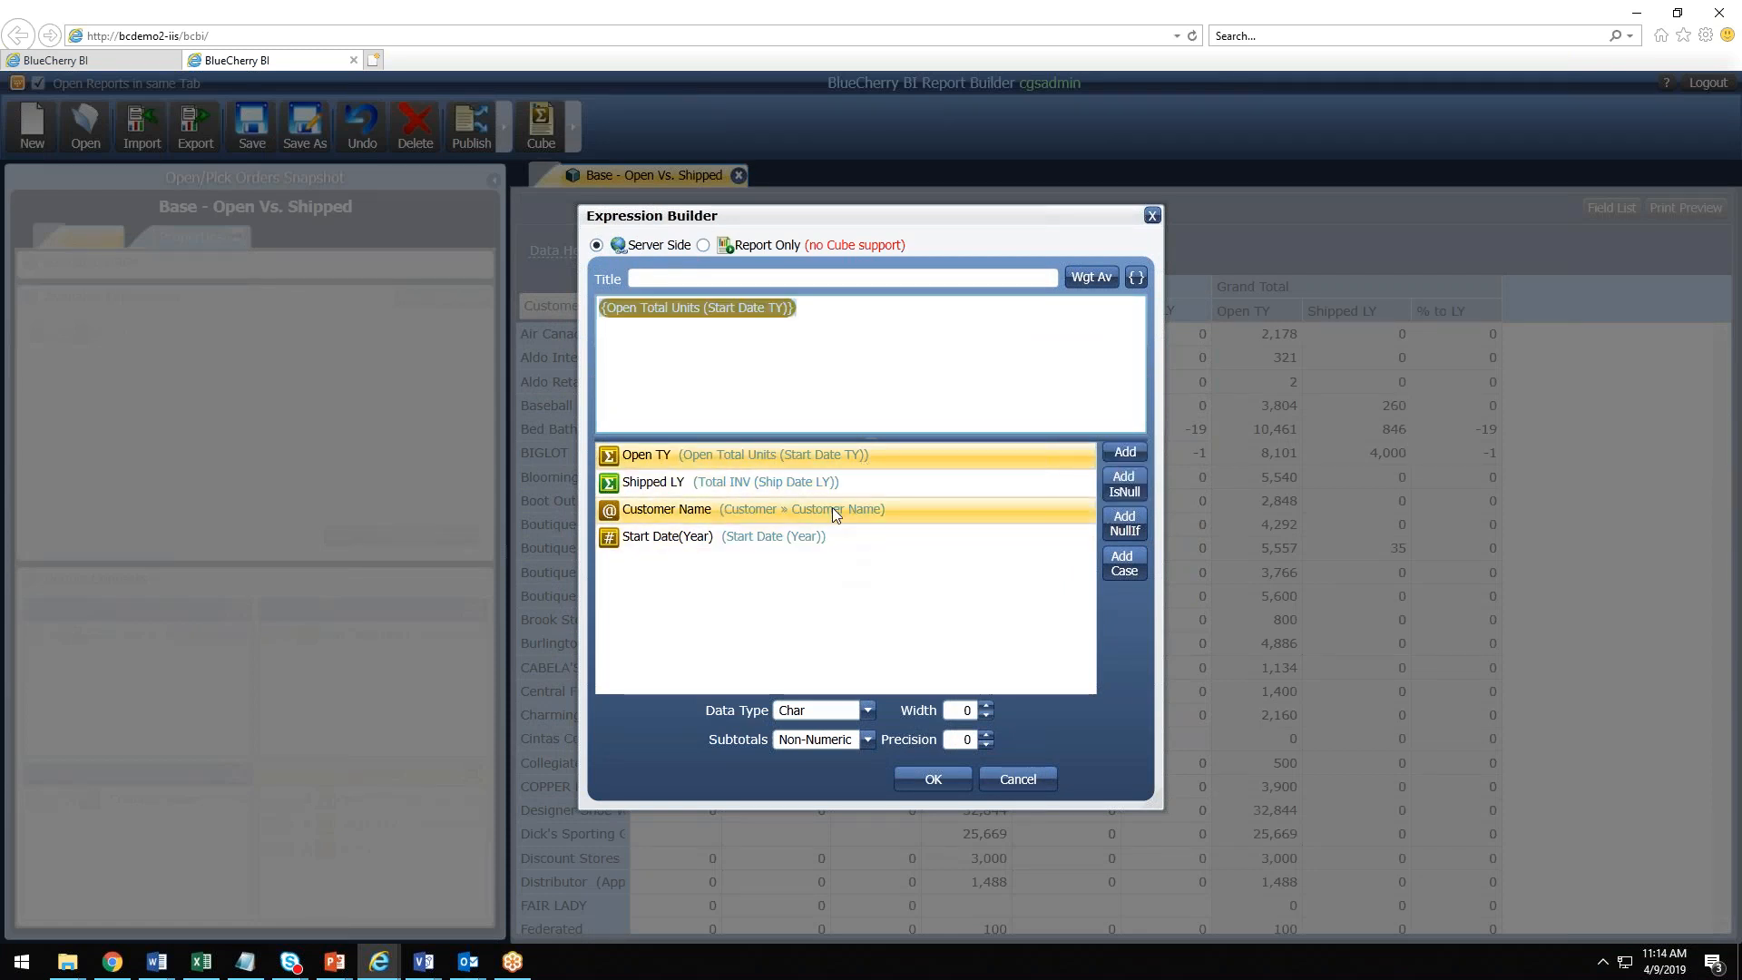
Step: Extend the expression with a plus sign and Shipped LY (Total INV (Ship Date LY)), and display it as raw field codes
left_click(906, 335)
type("+")
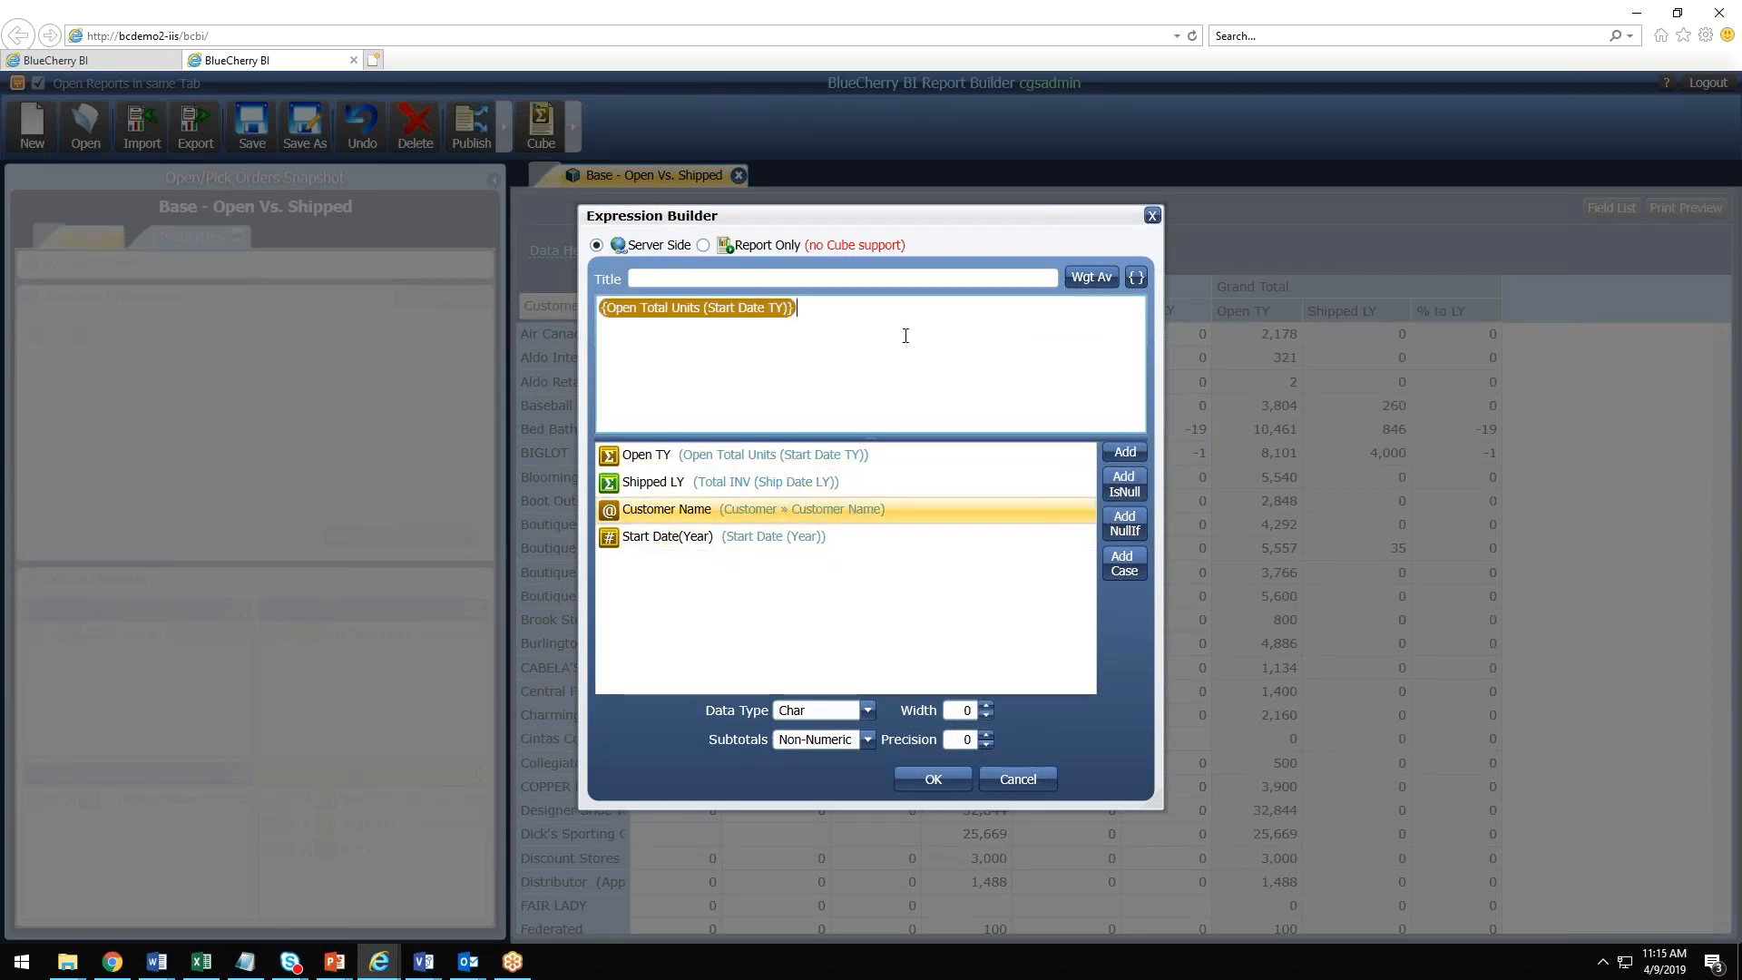
left_click(890, 488)
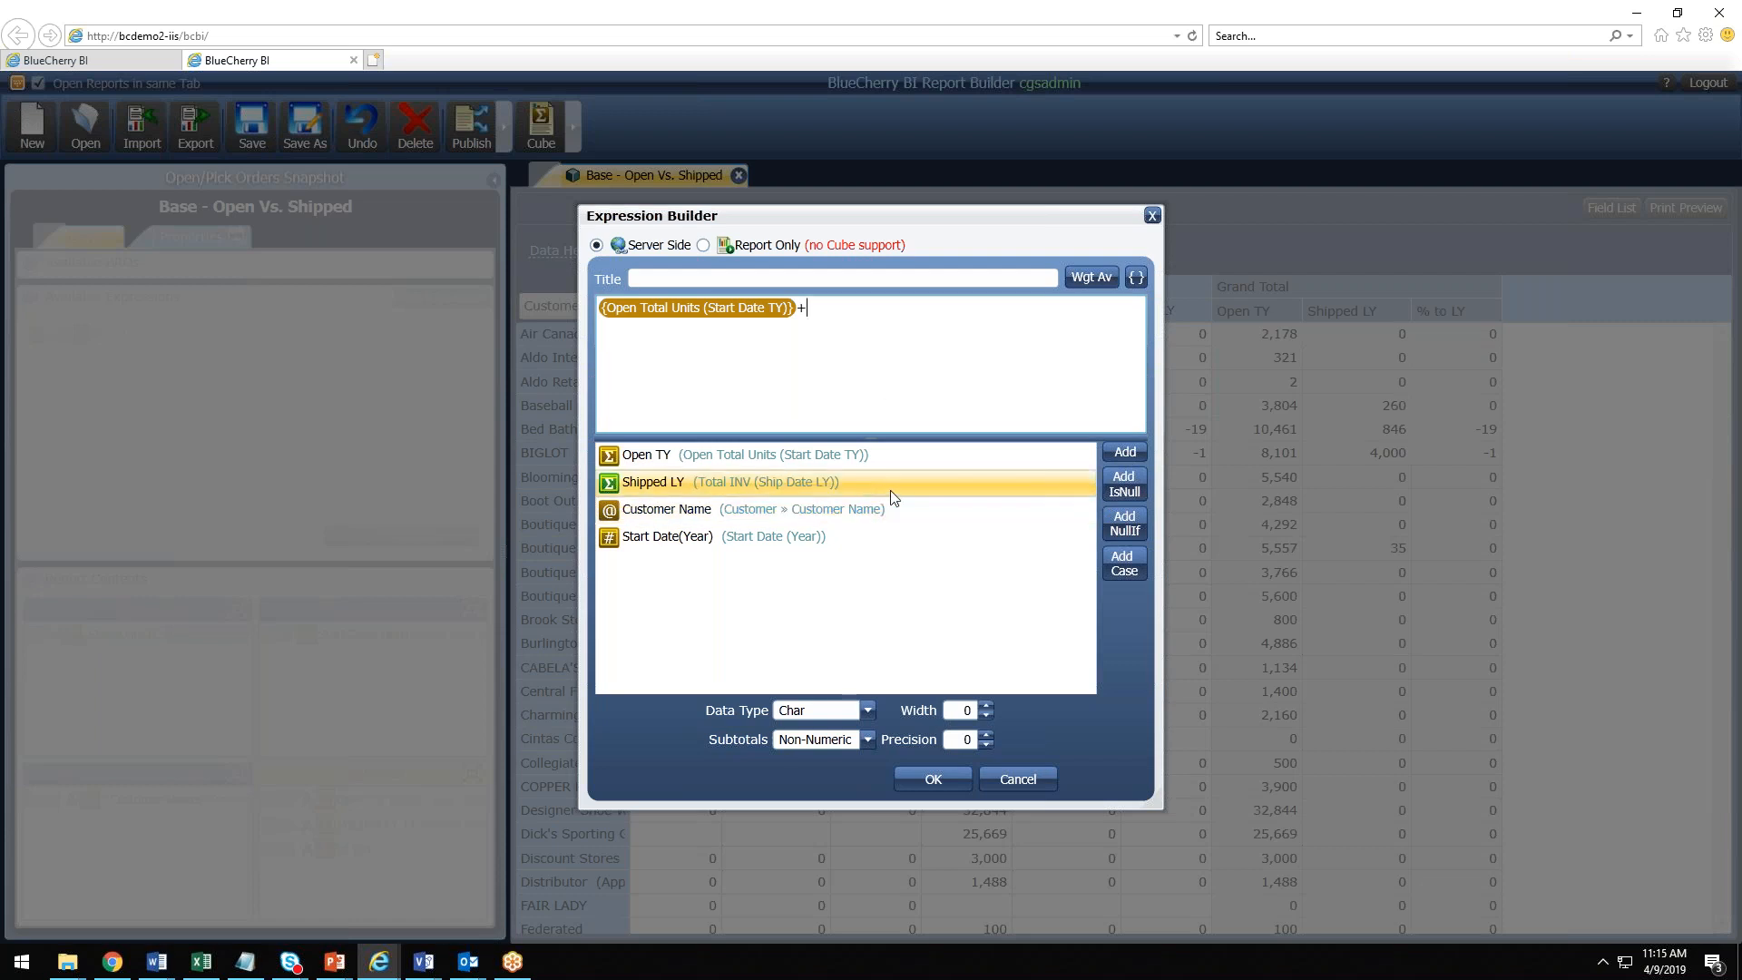
left_click(1122, 454)
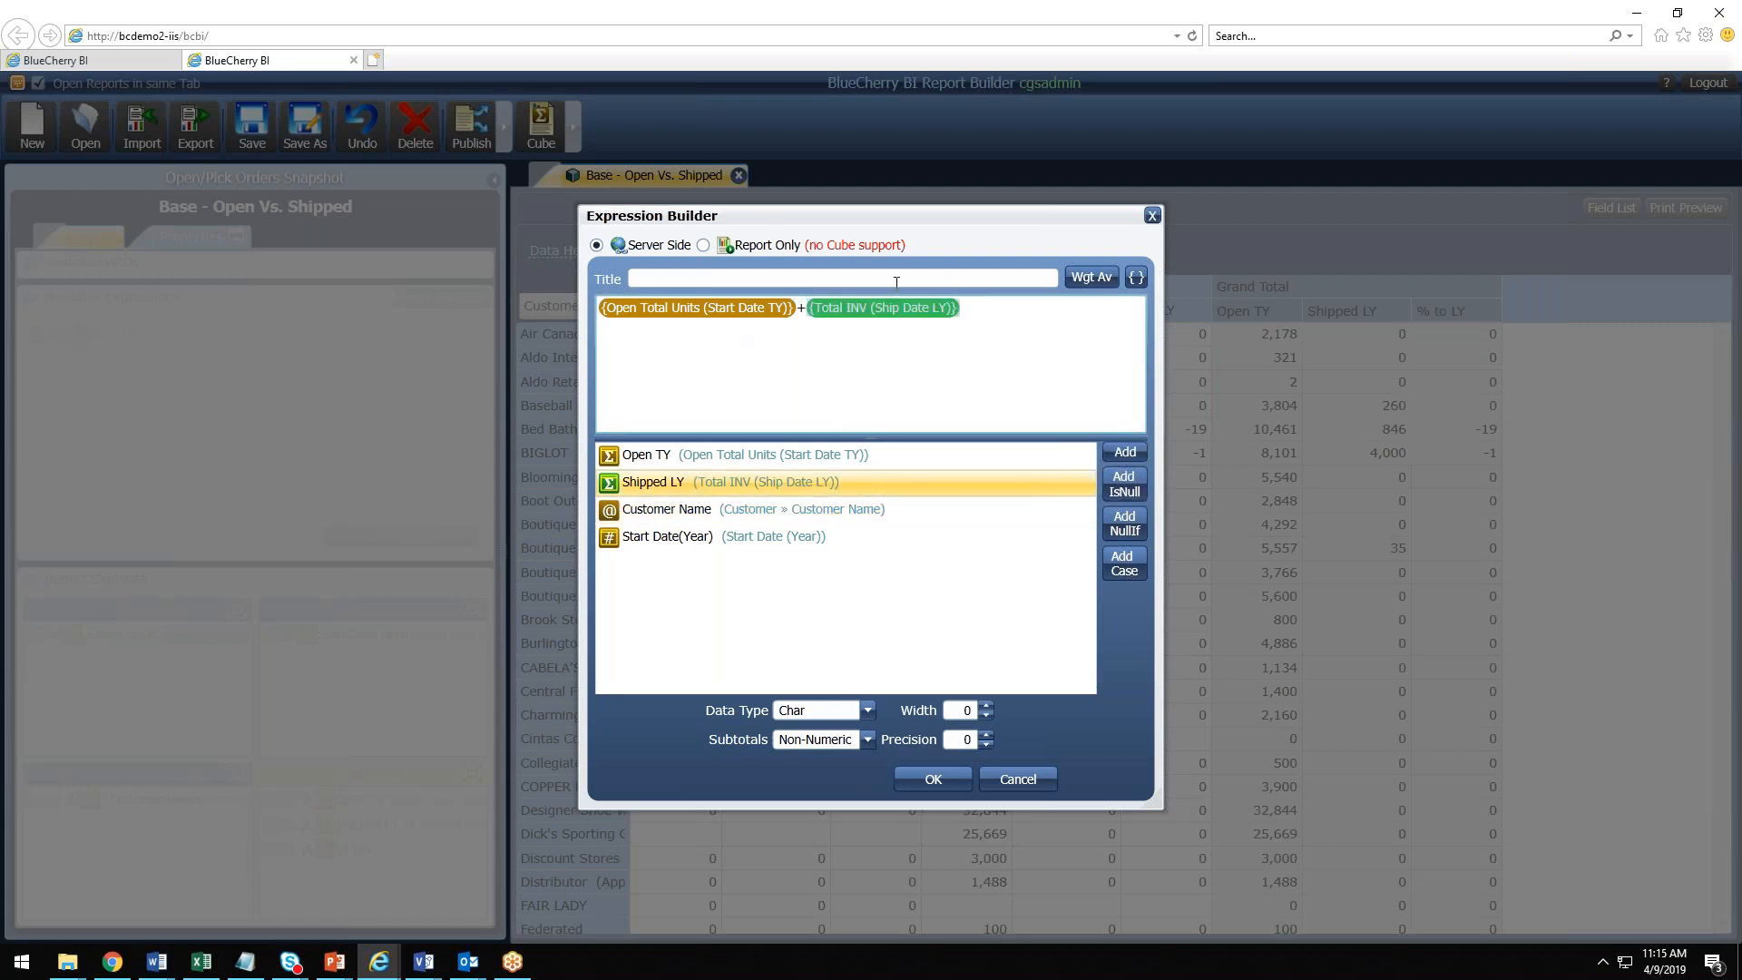
left_click(1140, 279)
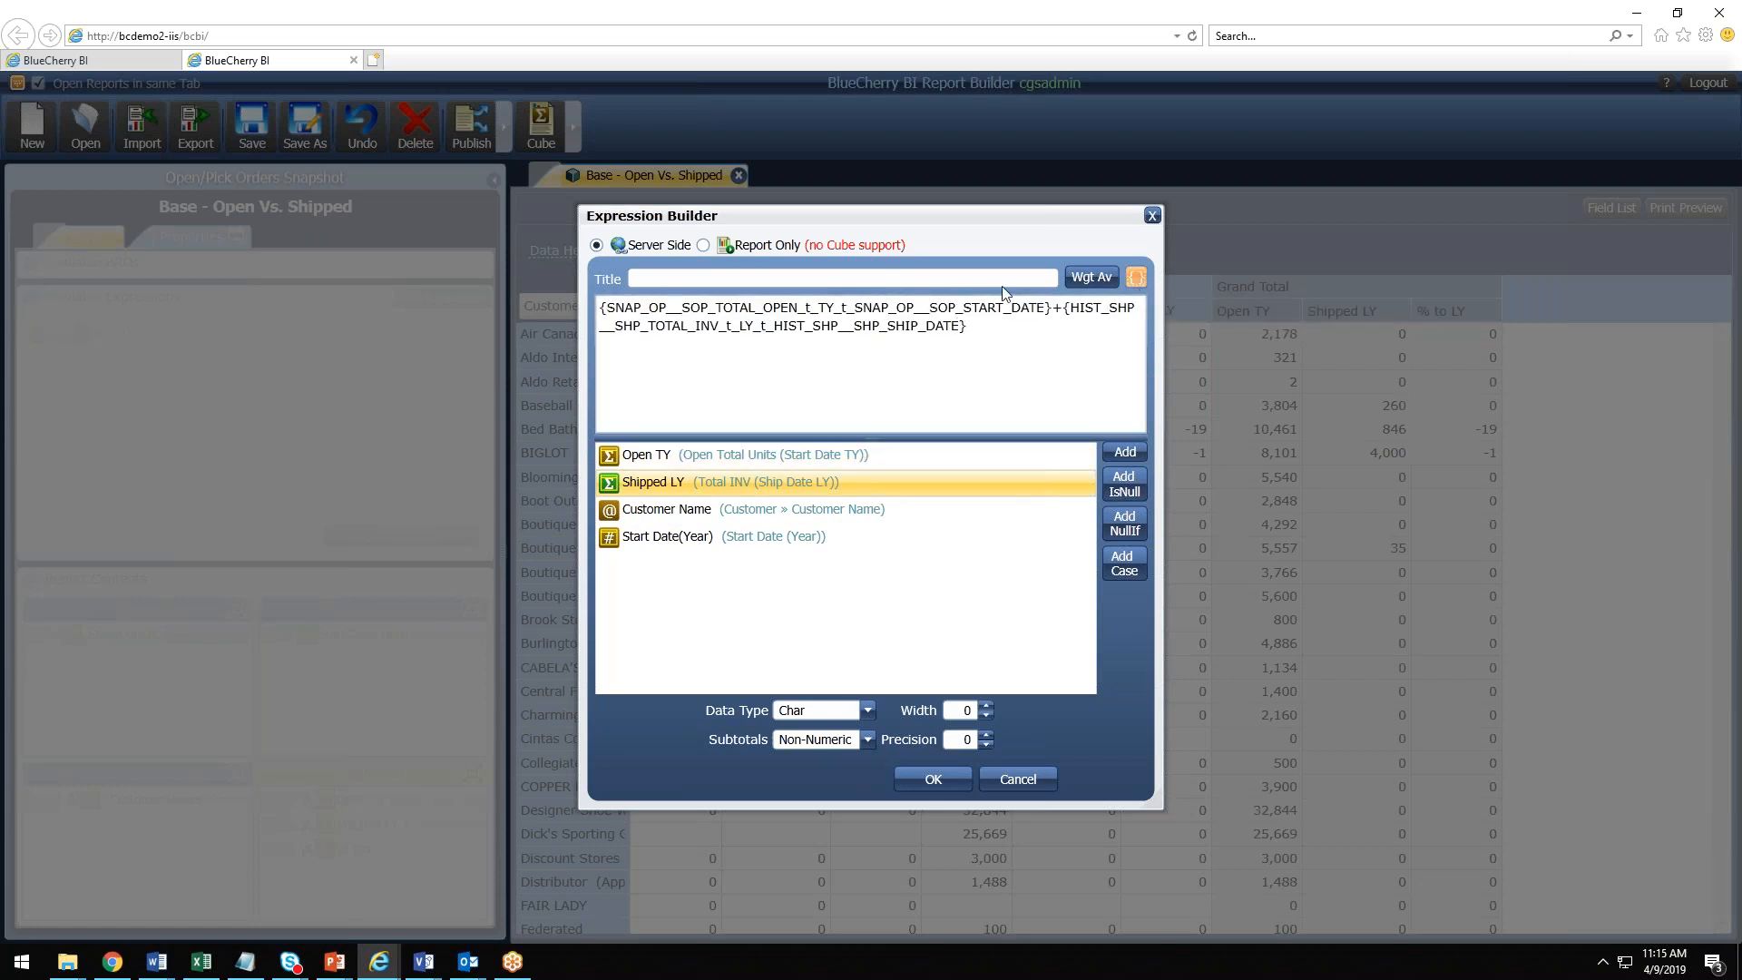
Step: Switch the expression from raw field codes back to readable field captions
left_click_drag(989, 343, 596, 309)
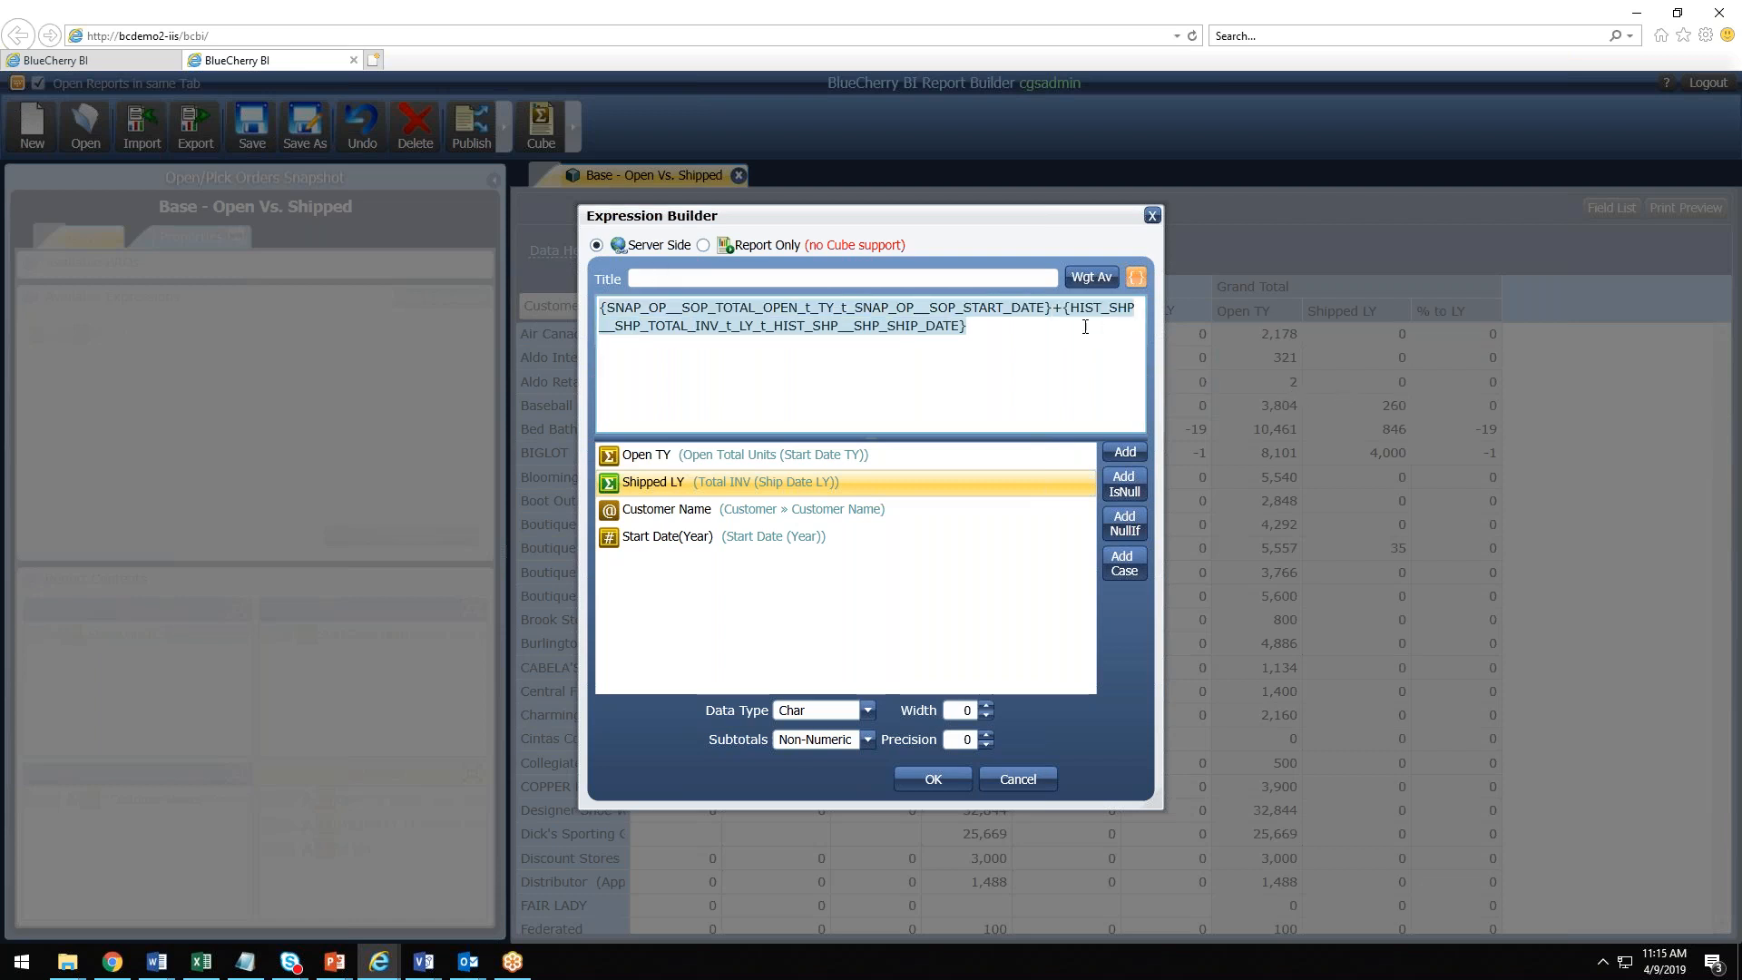
left_click(1054, 385)
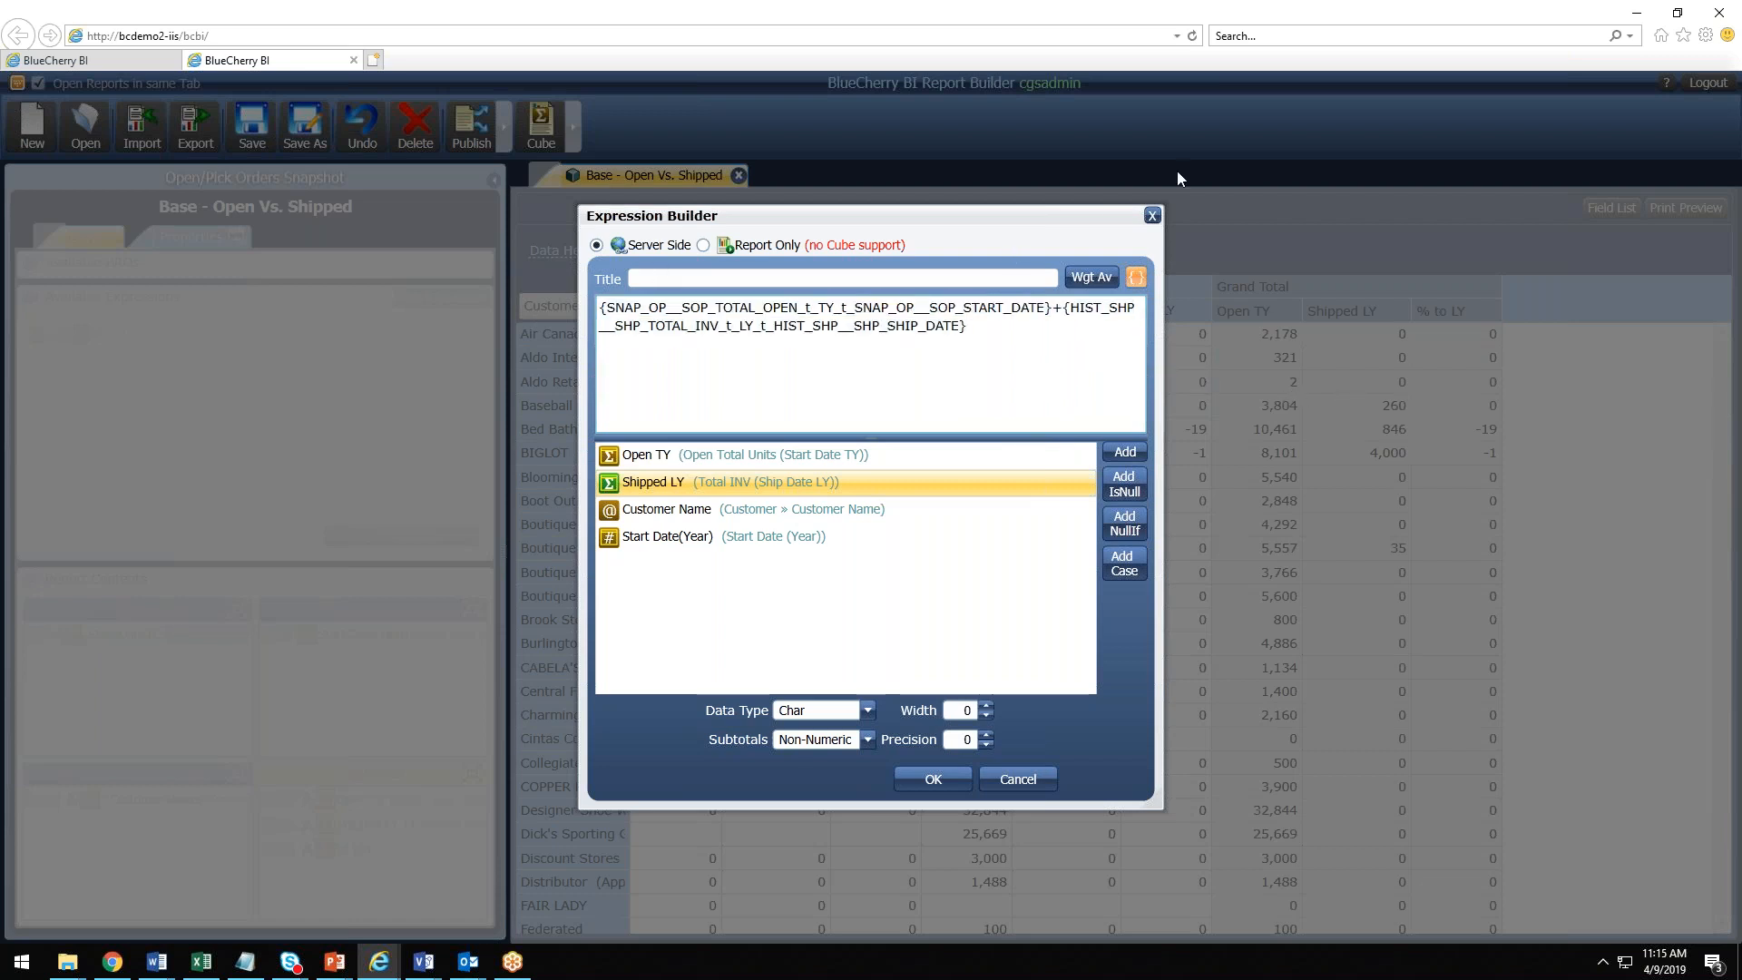
left_click(1135, 277)
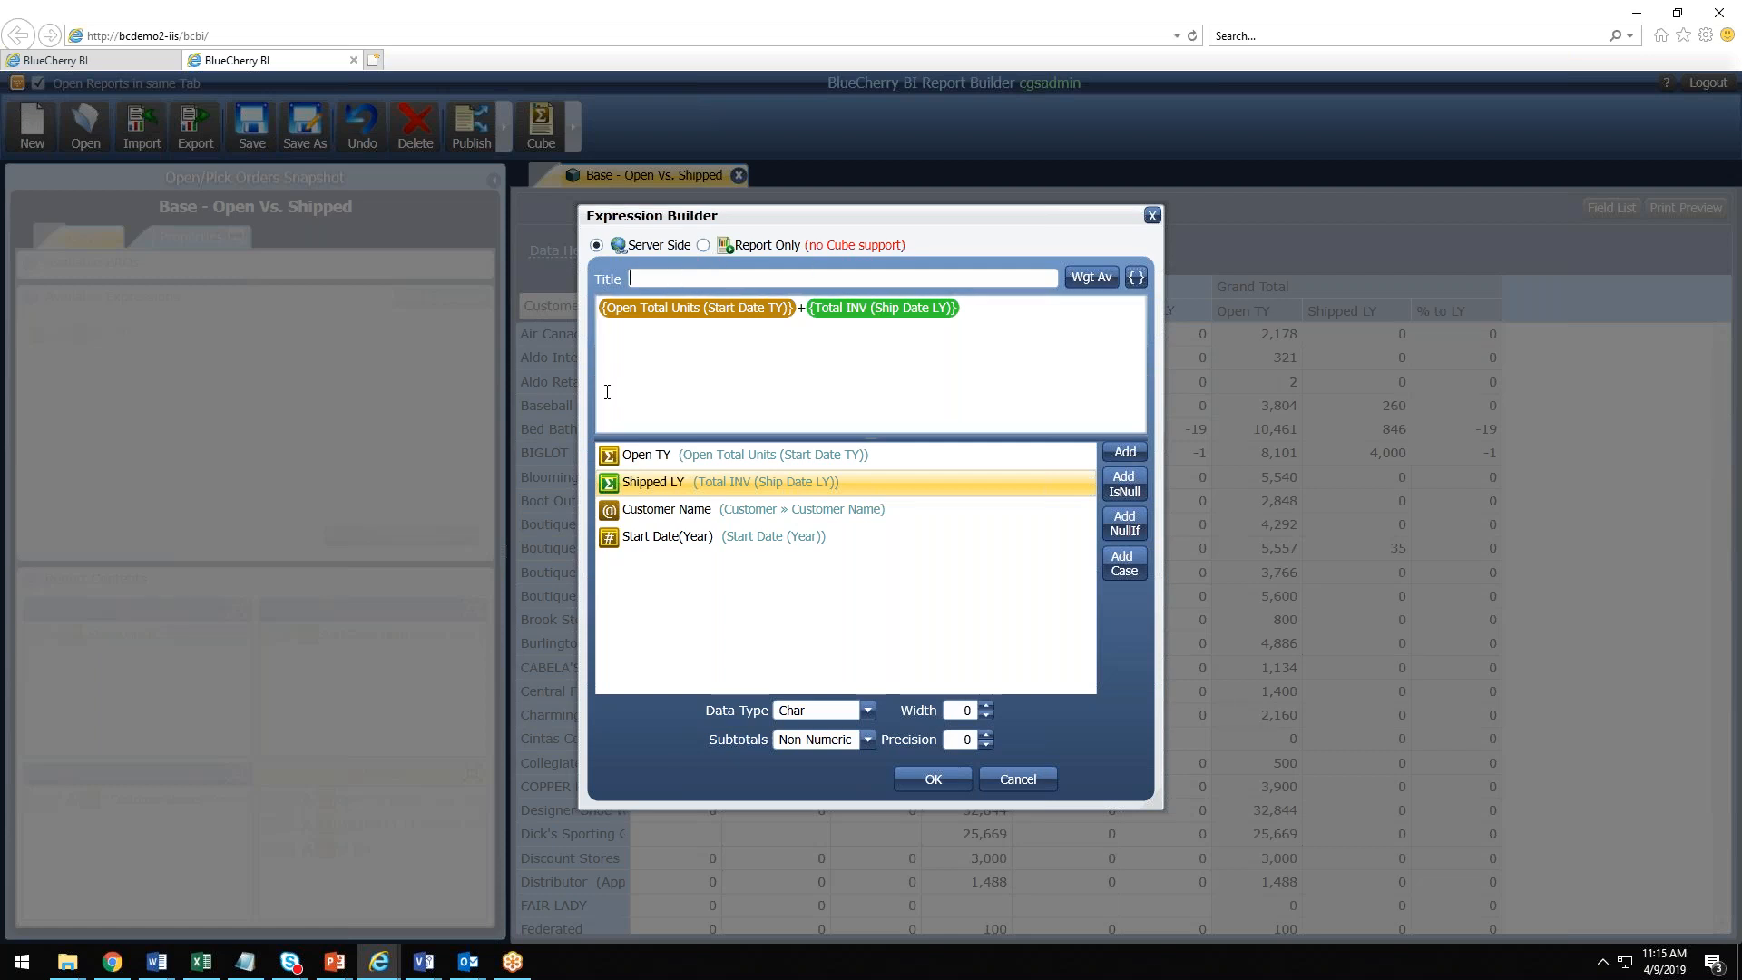
Step: Examine the Data Type and Subtotals choices for the expression and discard it
left_click(867, 710)
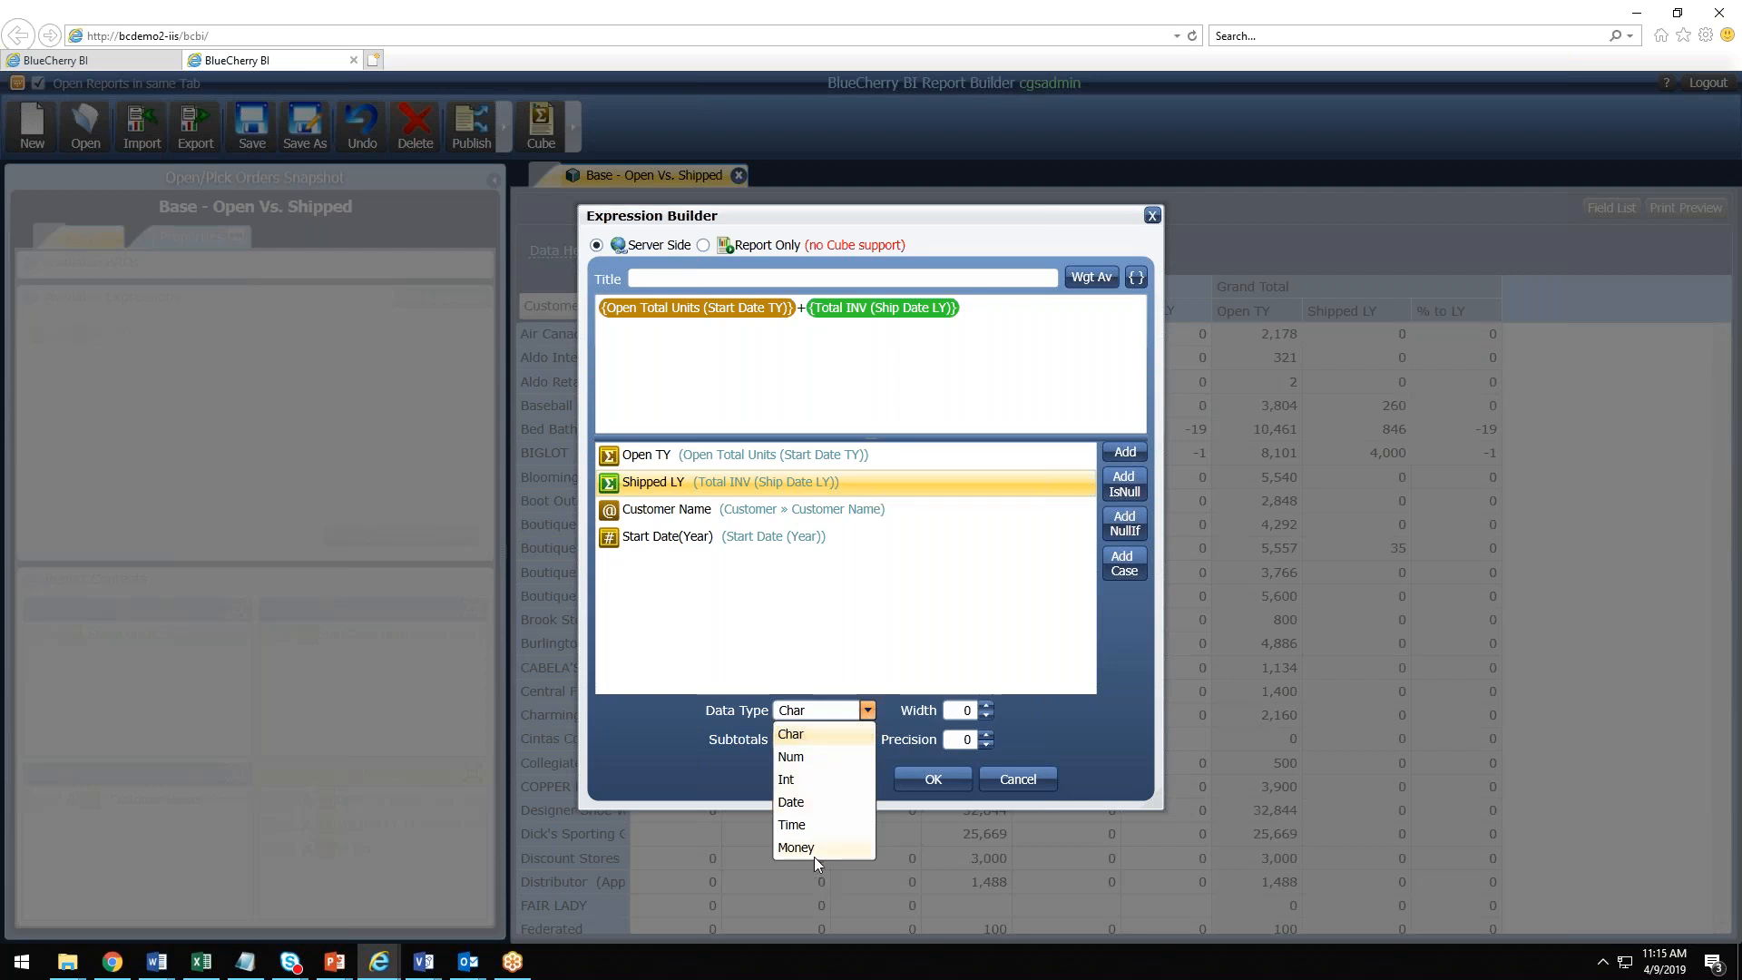
left_click(673, 749)
left_click(840, 742)
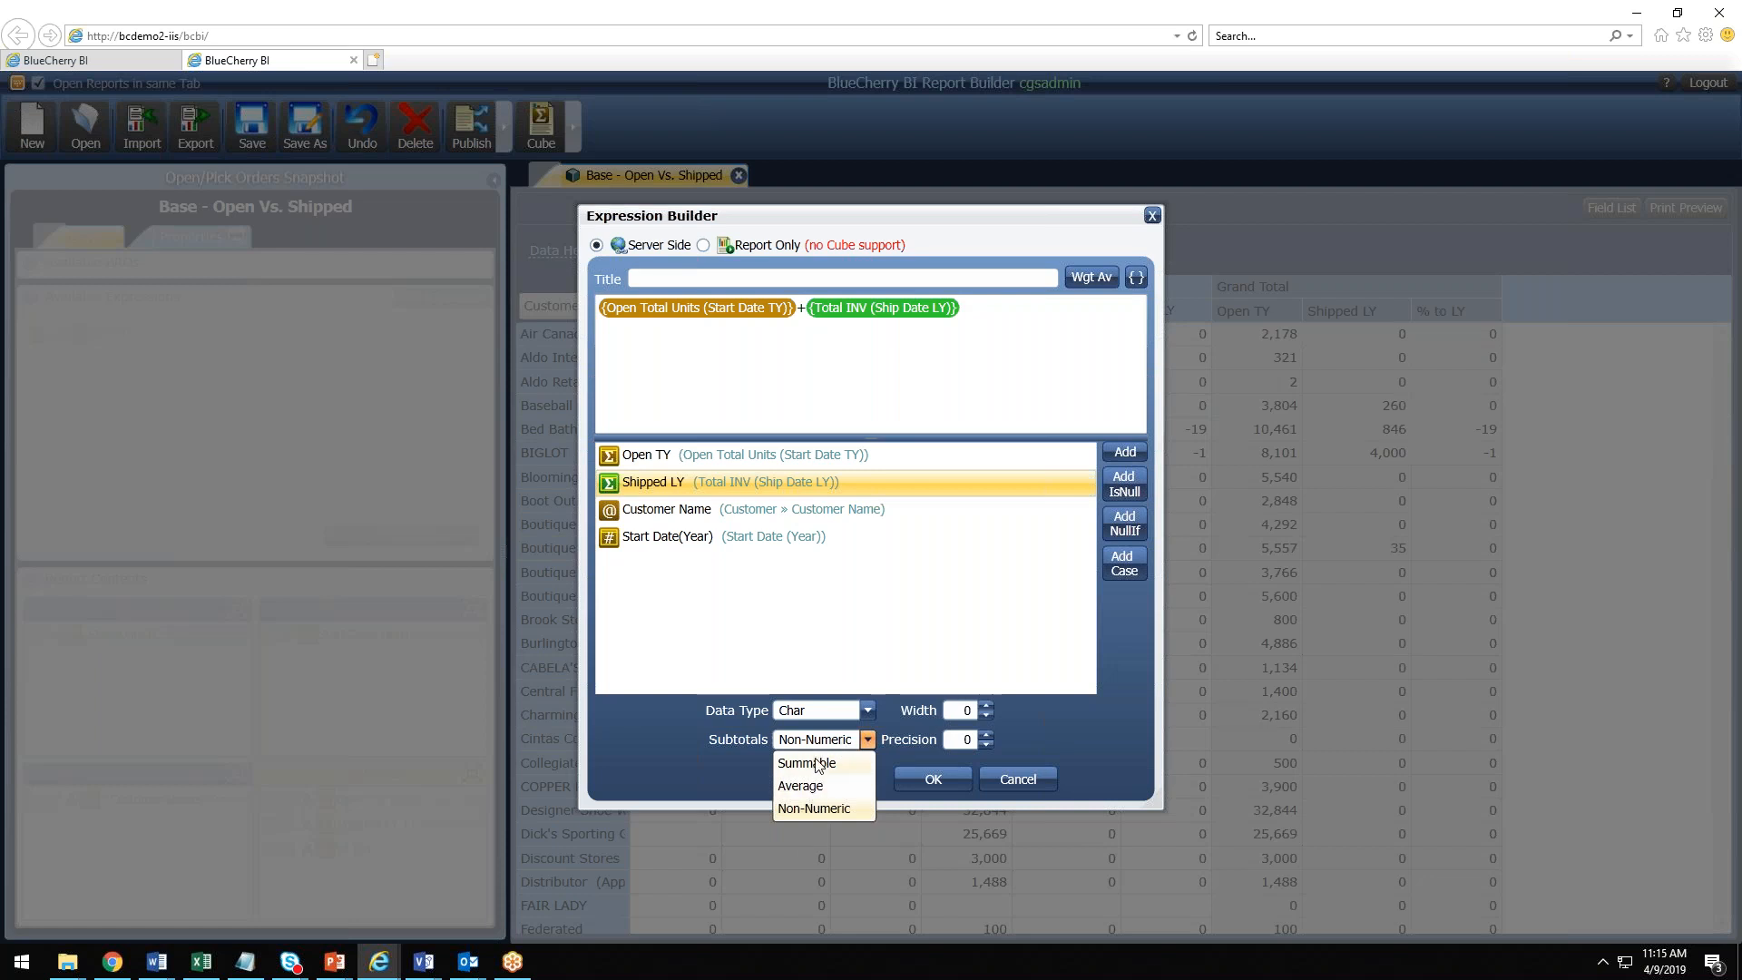
left_click(849, 814)
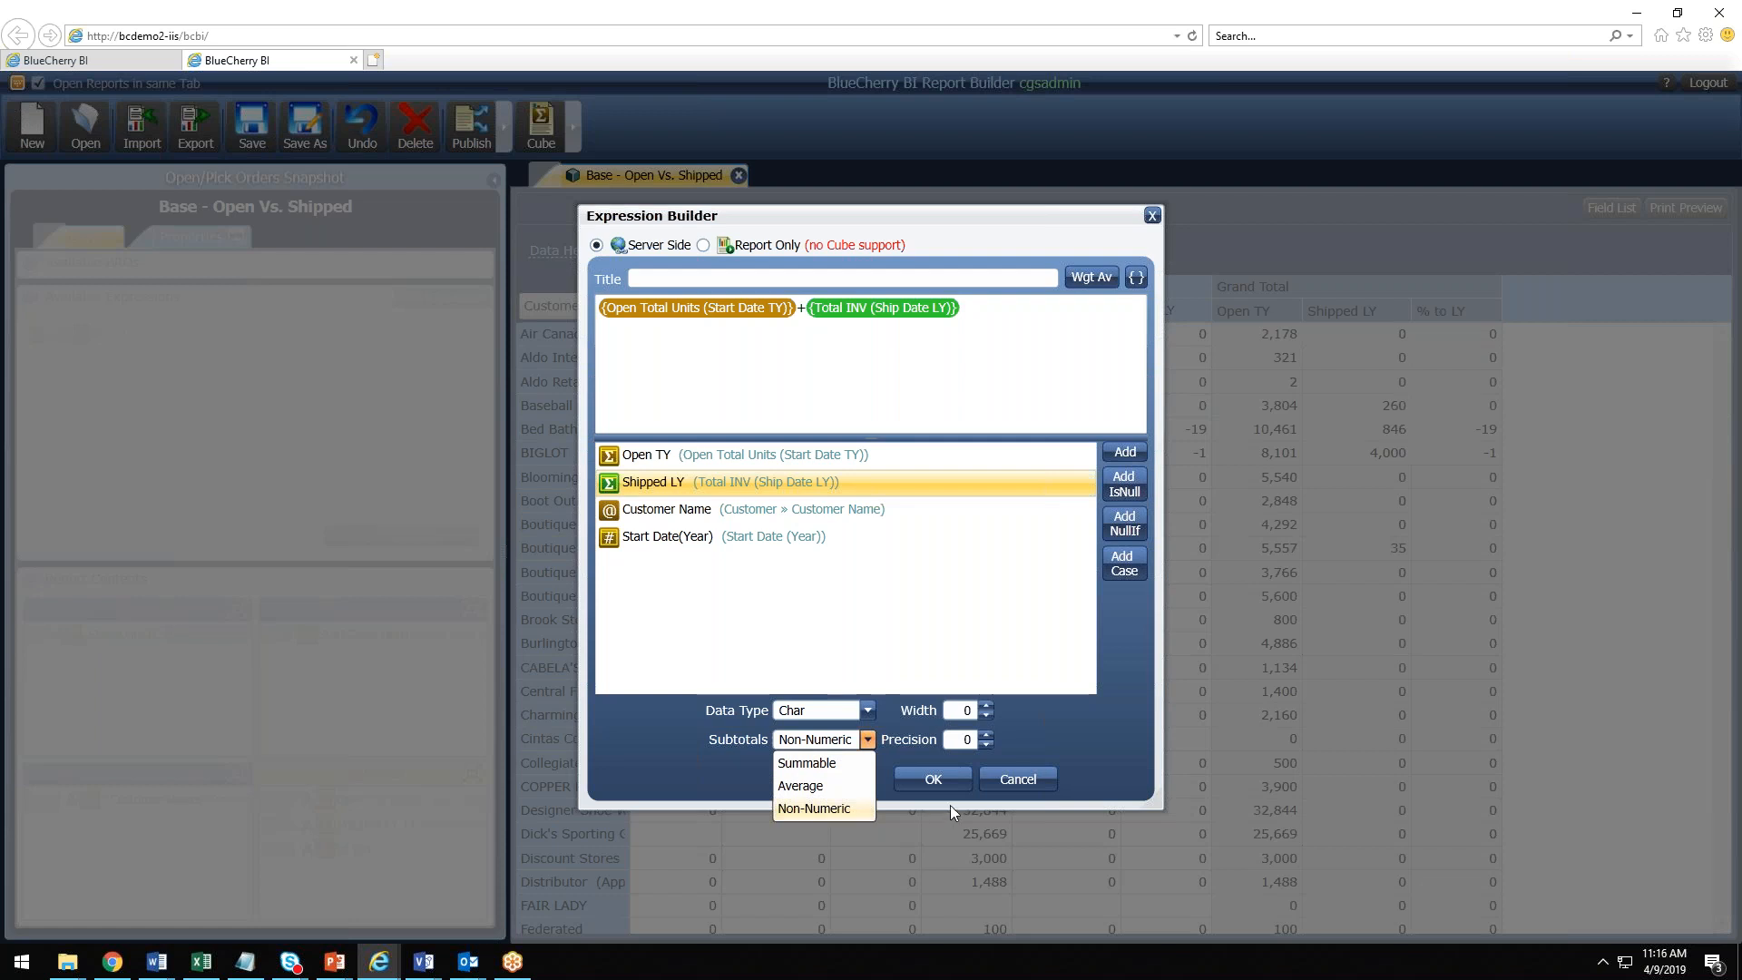
left_click(1024, 782)
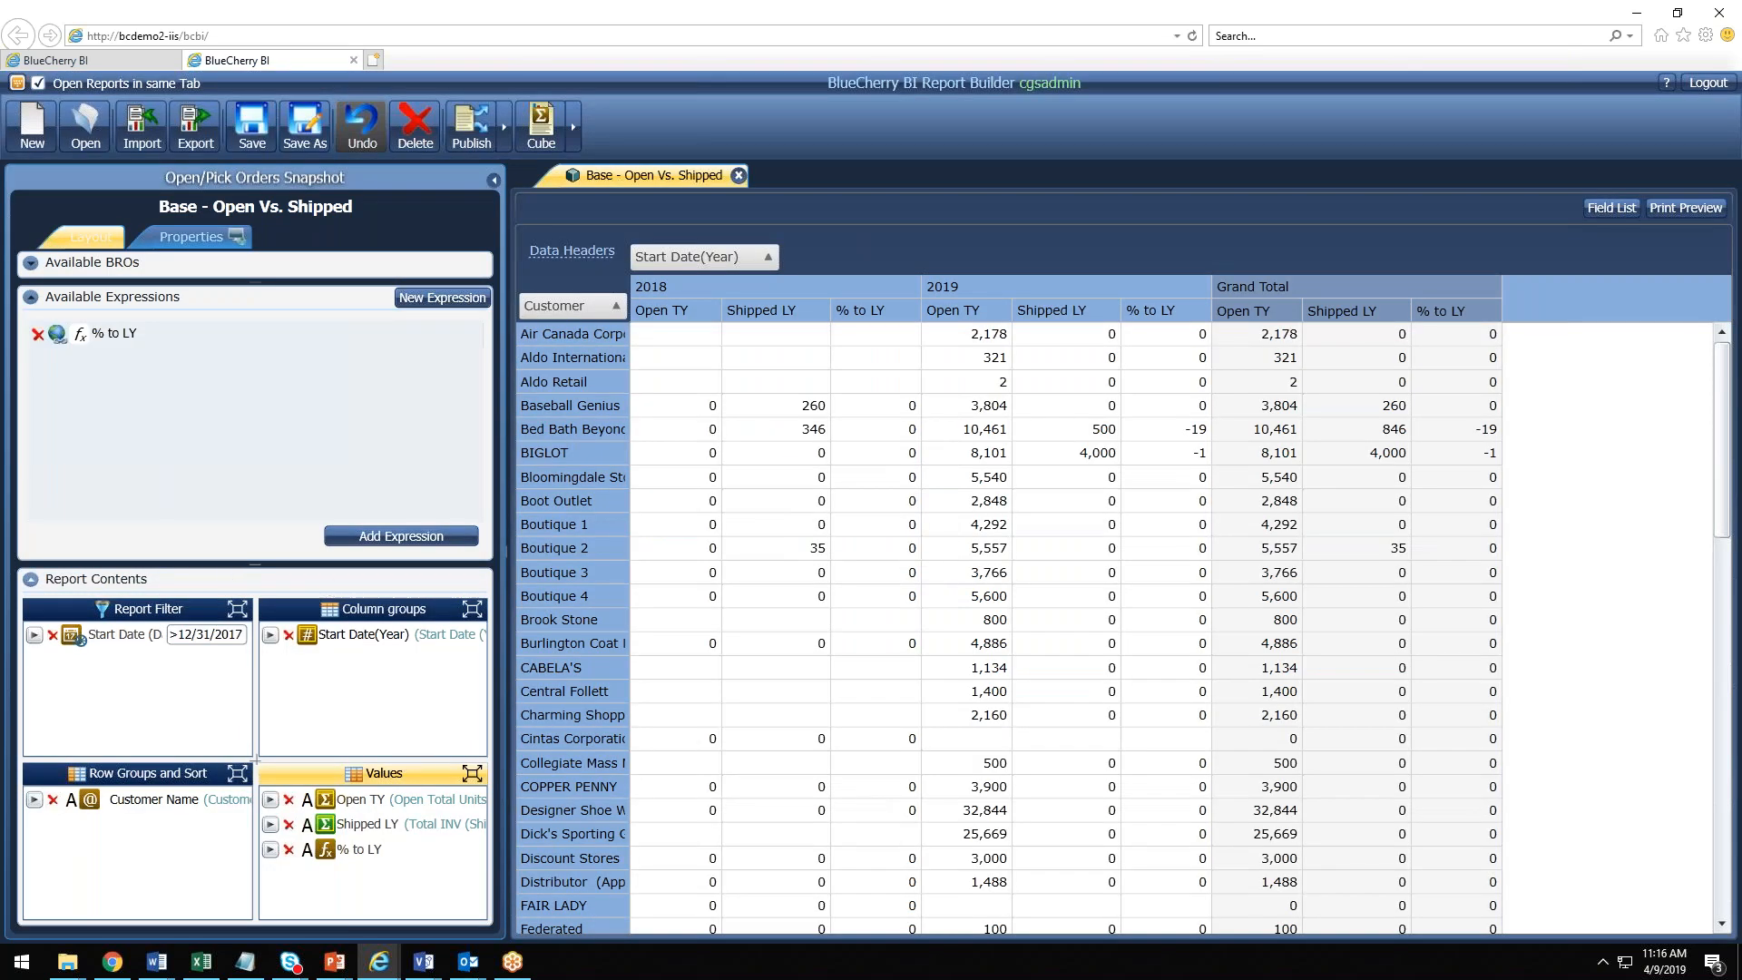
Step: Expand the Available BROs section, collapse Available Expressions, and select the Open Total Units field
left_click(178, 262)
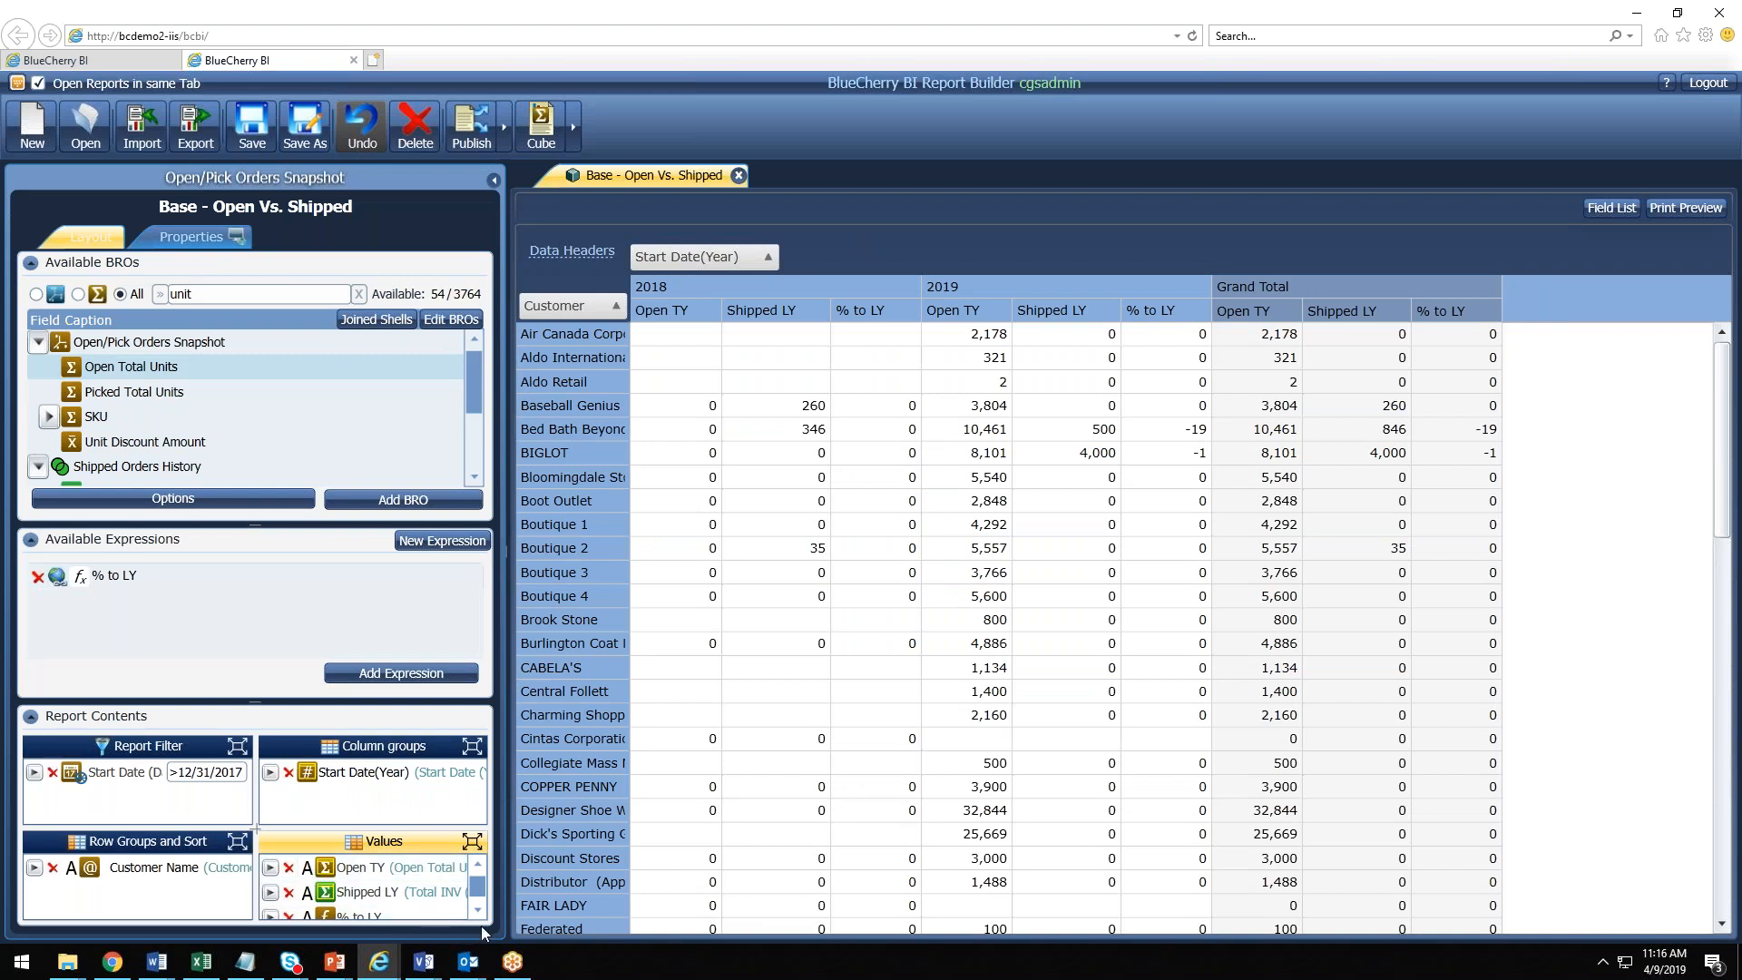
left_click(277, 548)
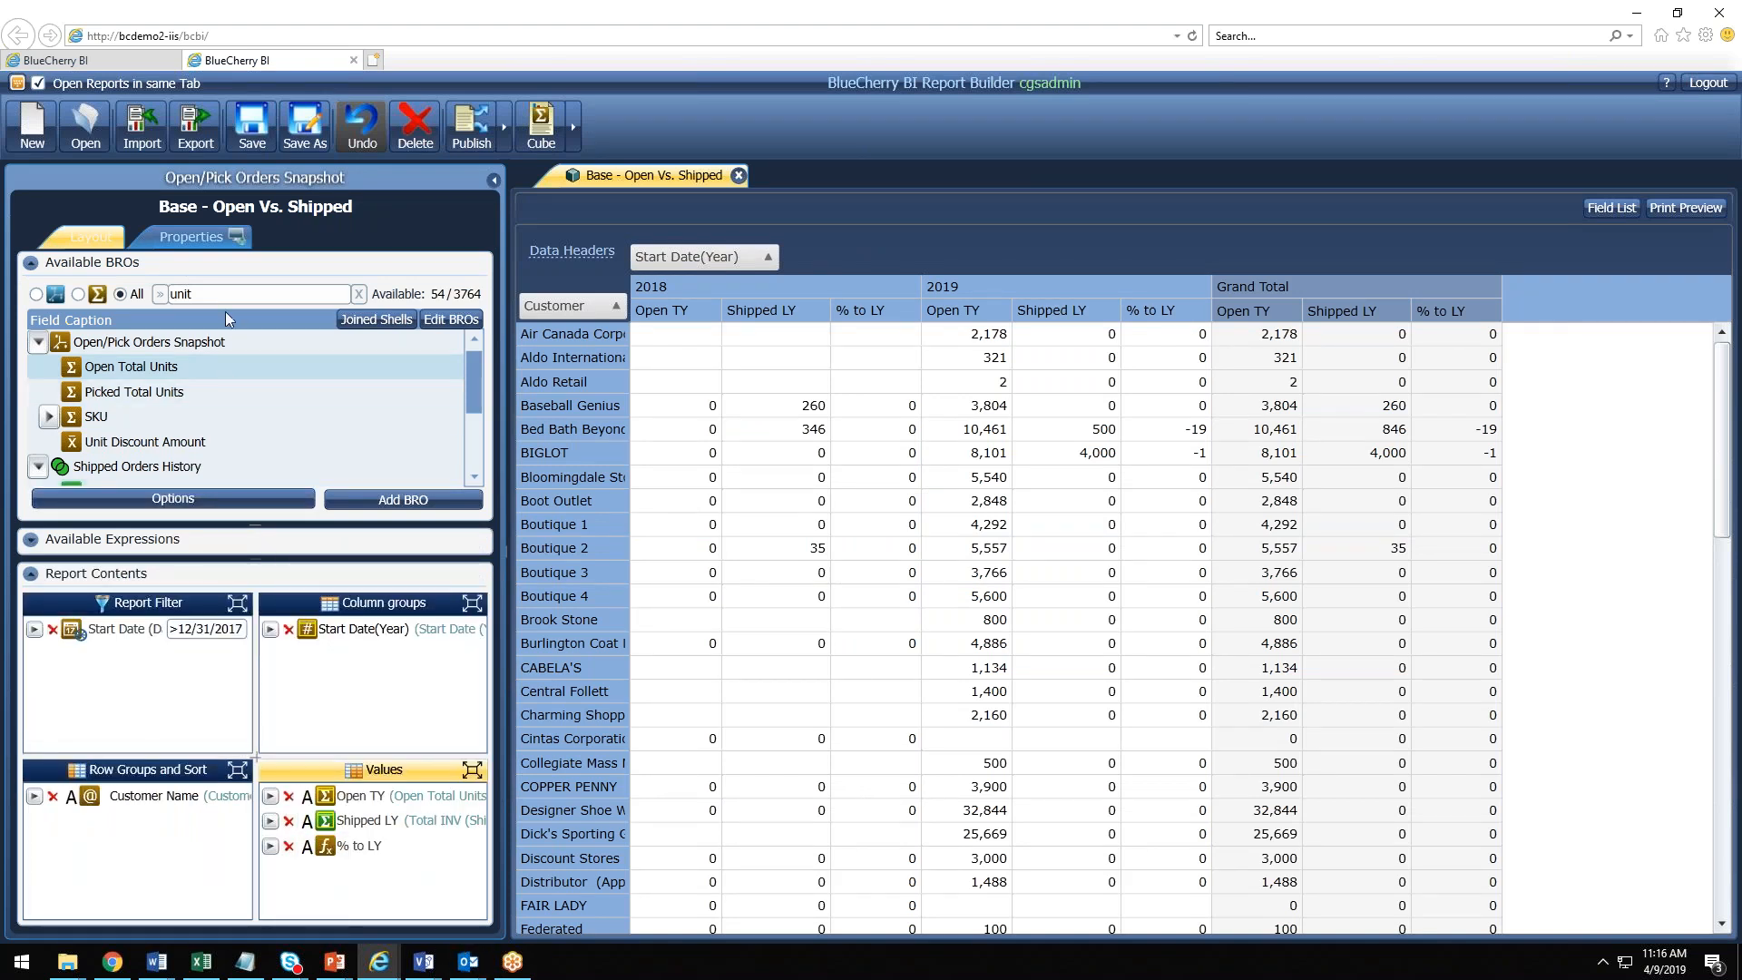
left_click_drag(214, 293, 97, 293)
left_click(162, 383)
left_click(163, 377)
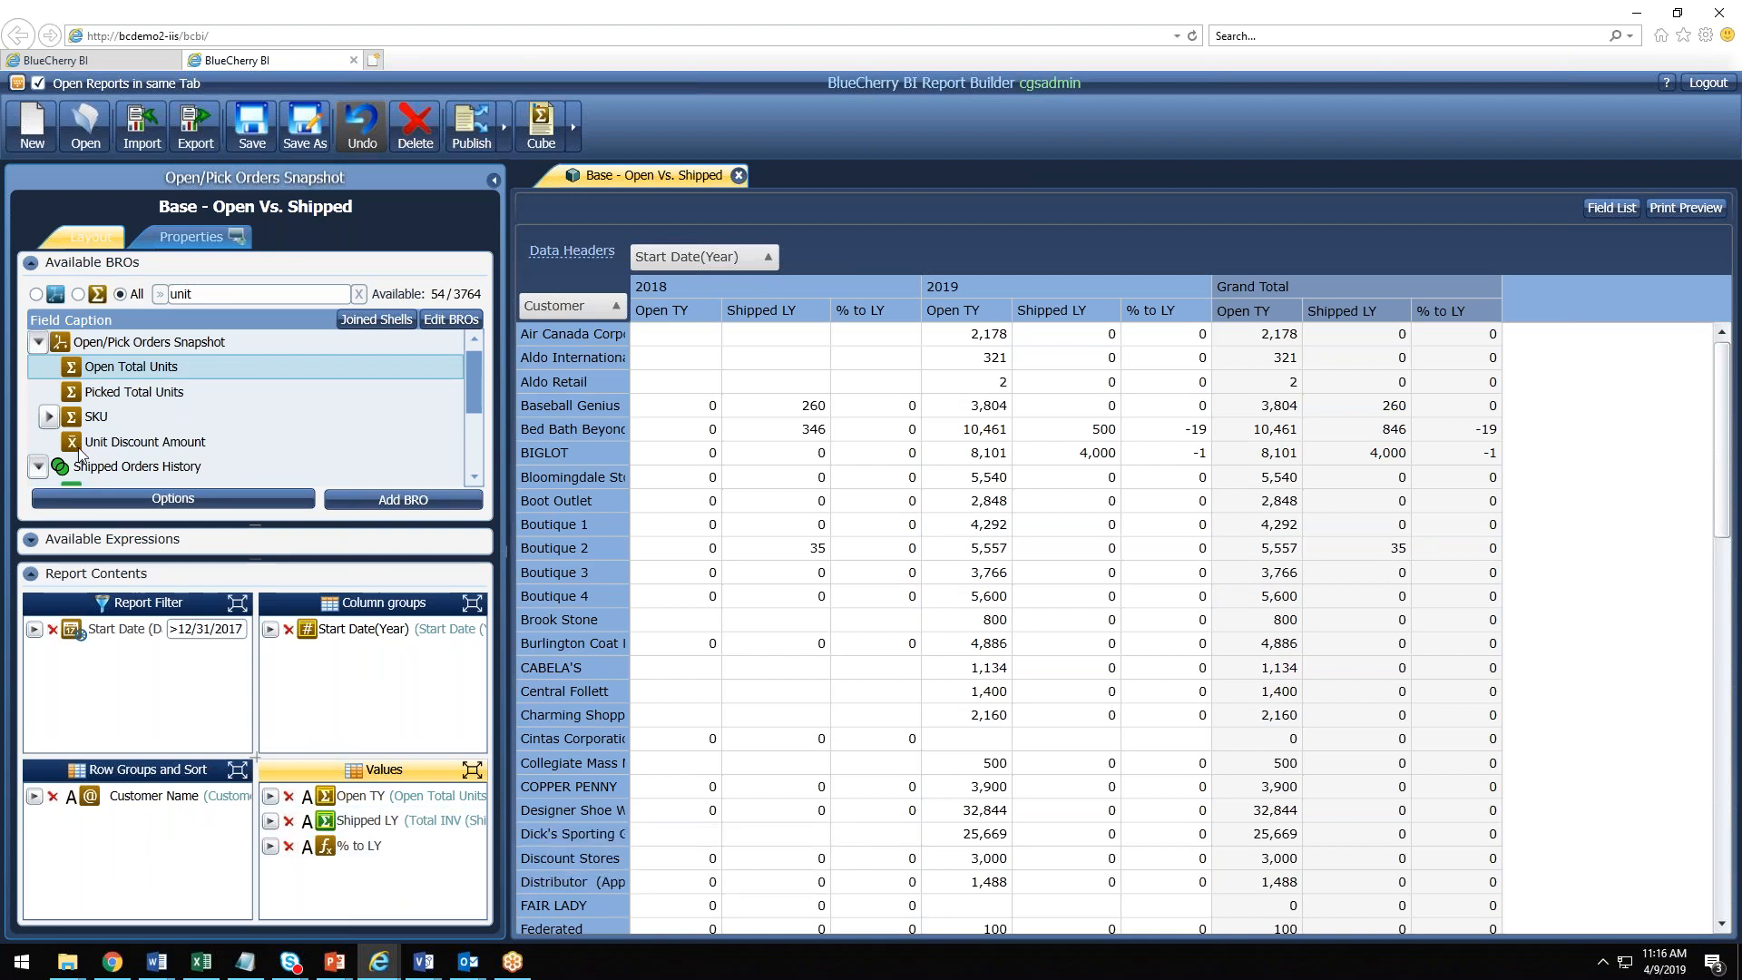
Step: Choose Start Date as the Time BRO in the Open Total Units options and examine the available time buckets
left_click(129, 500)
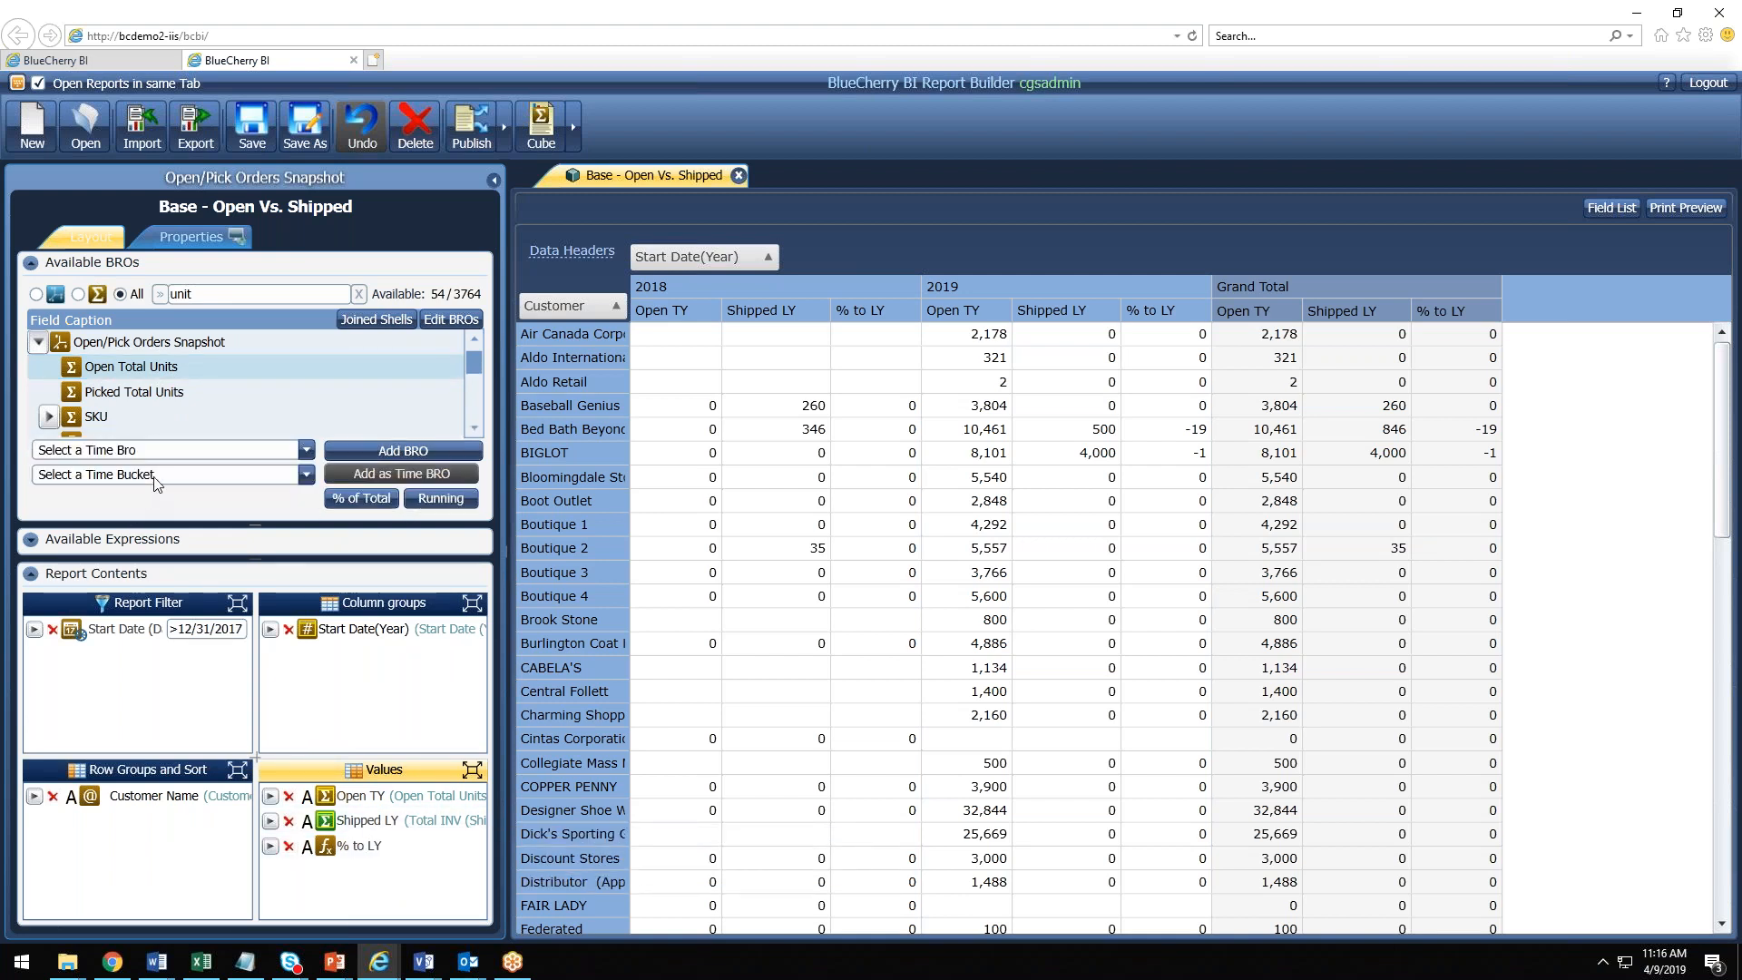
left_click(172, 454)
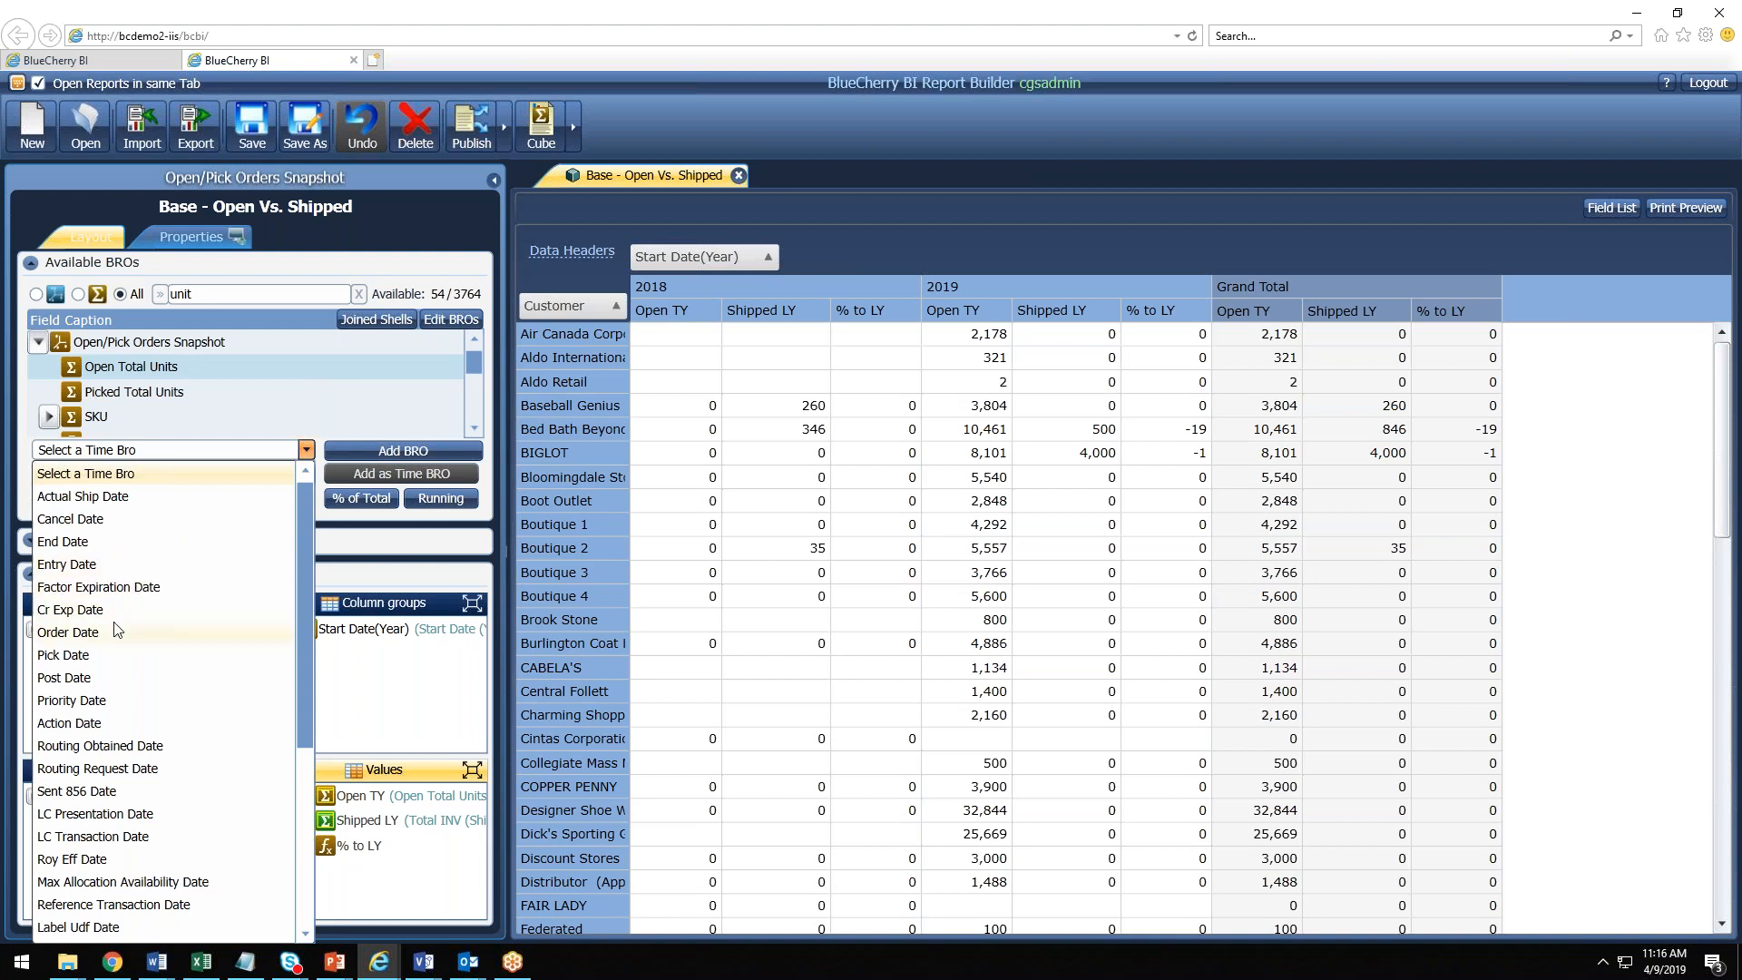
scroll(100, 653, "down", 5)
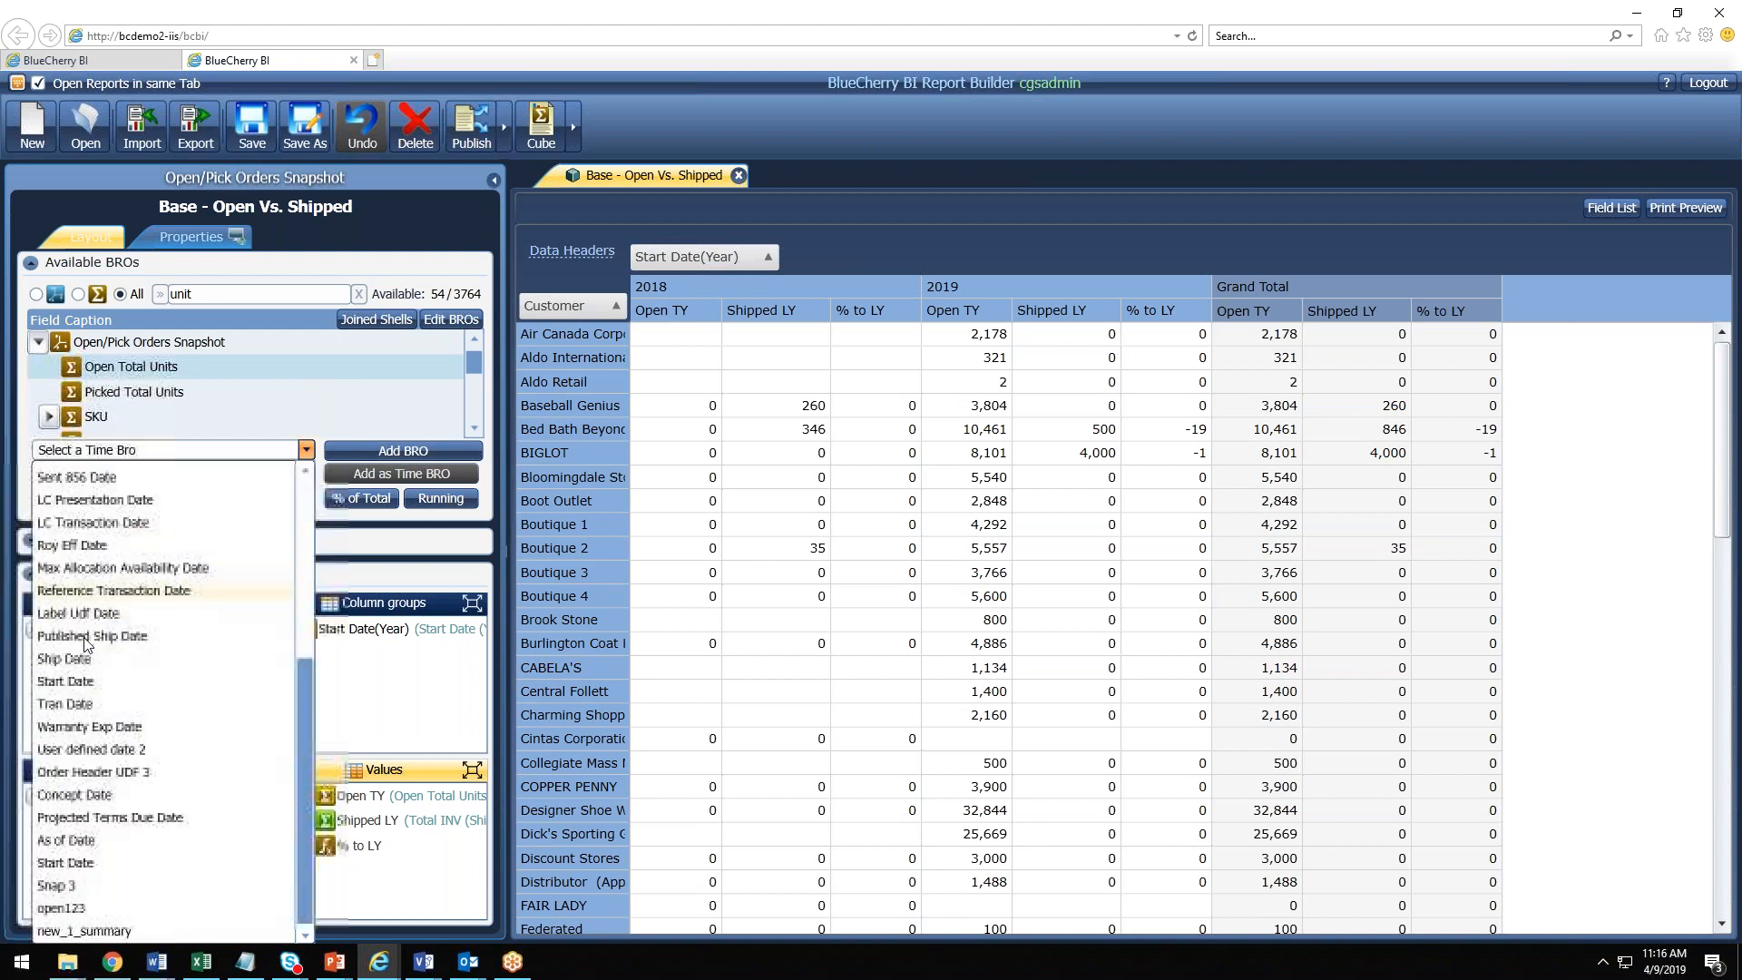
left_click(78, 689)
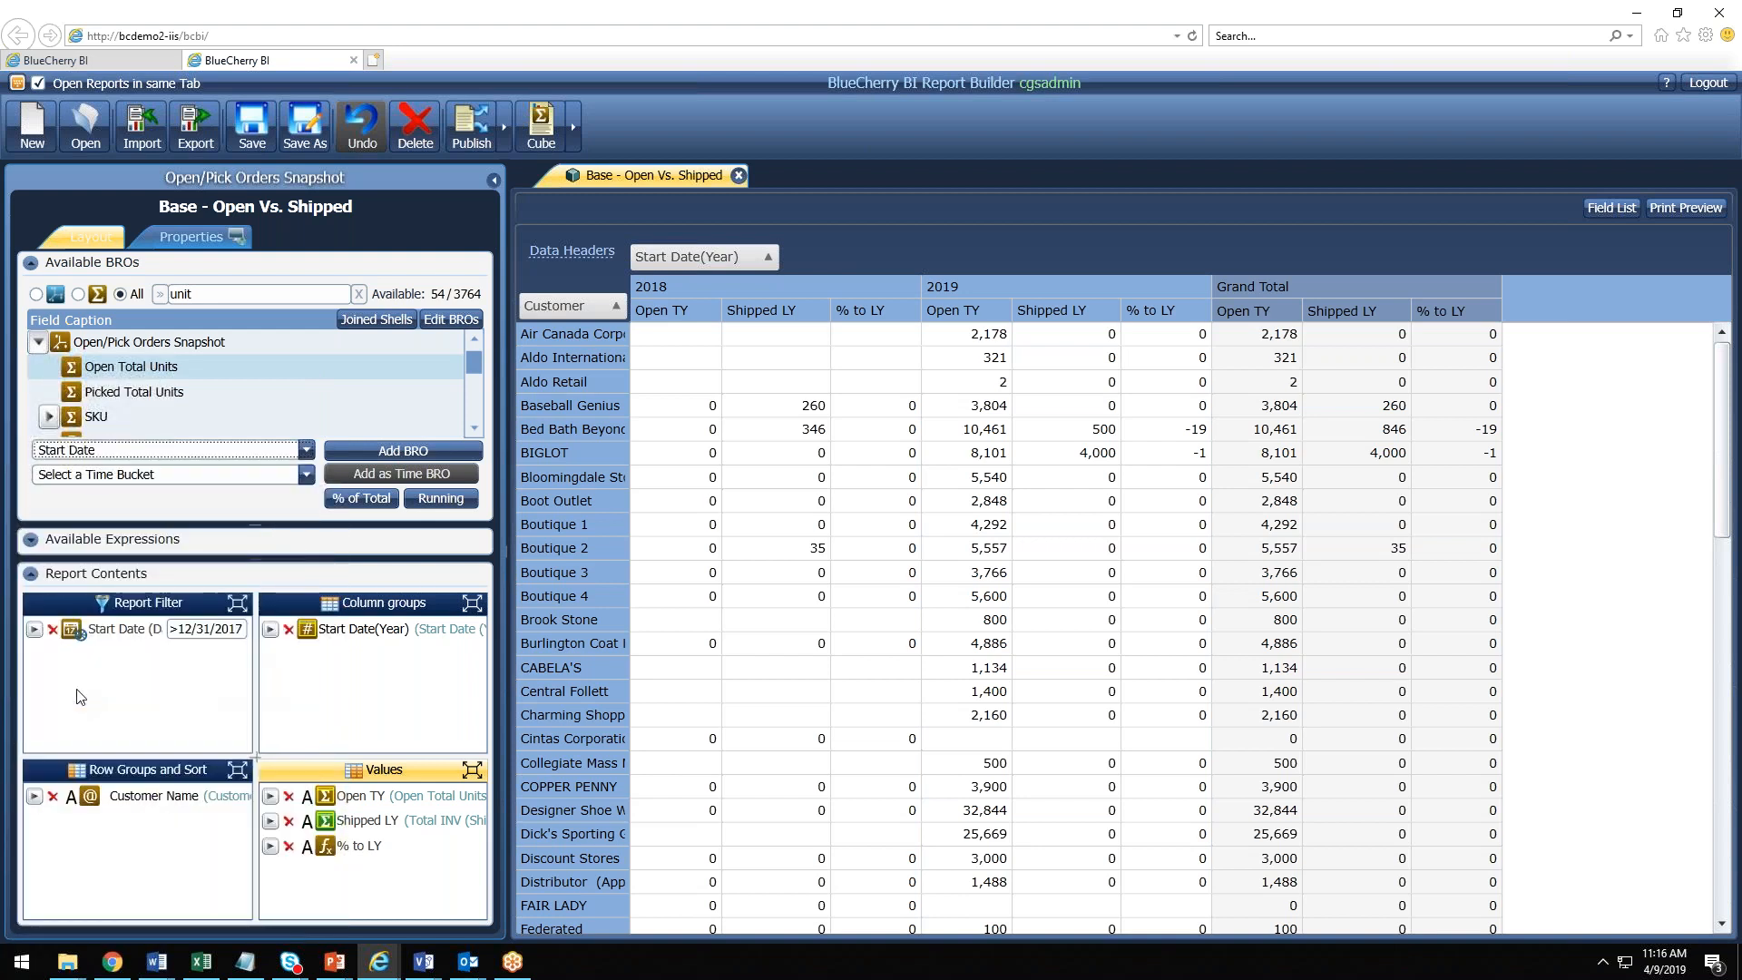
left_click(193, 475)
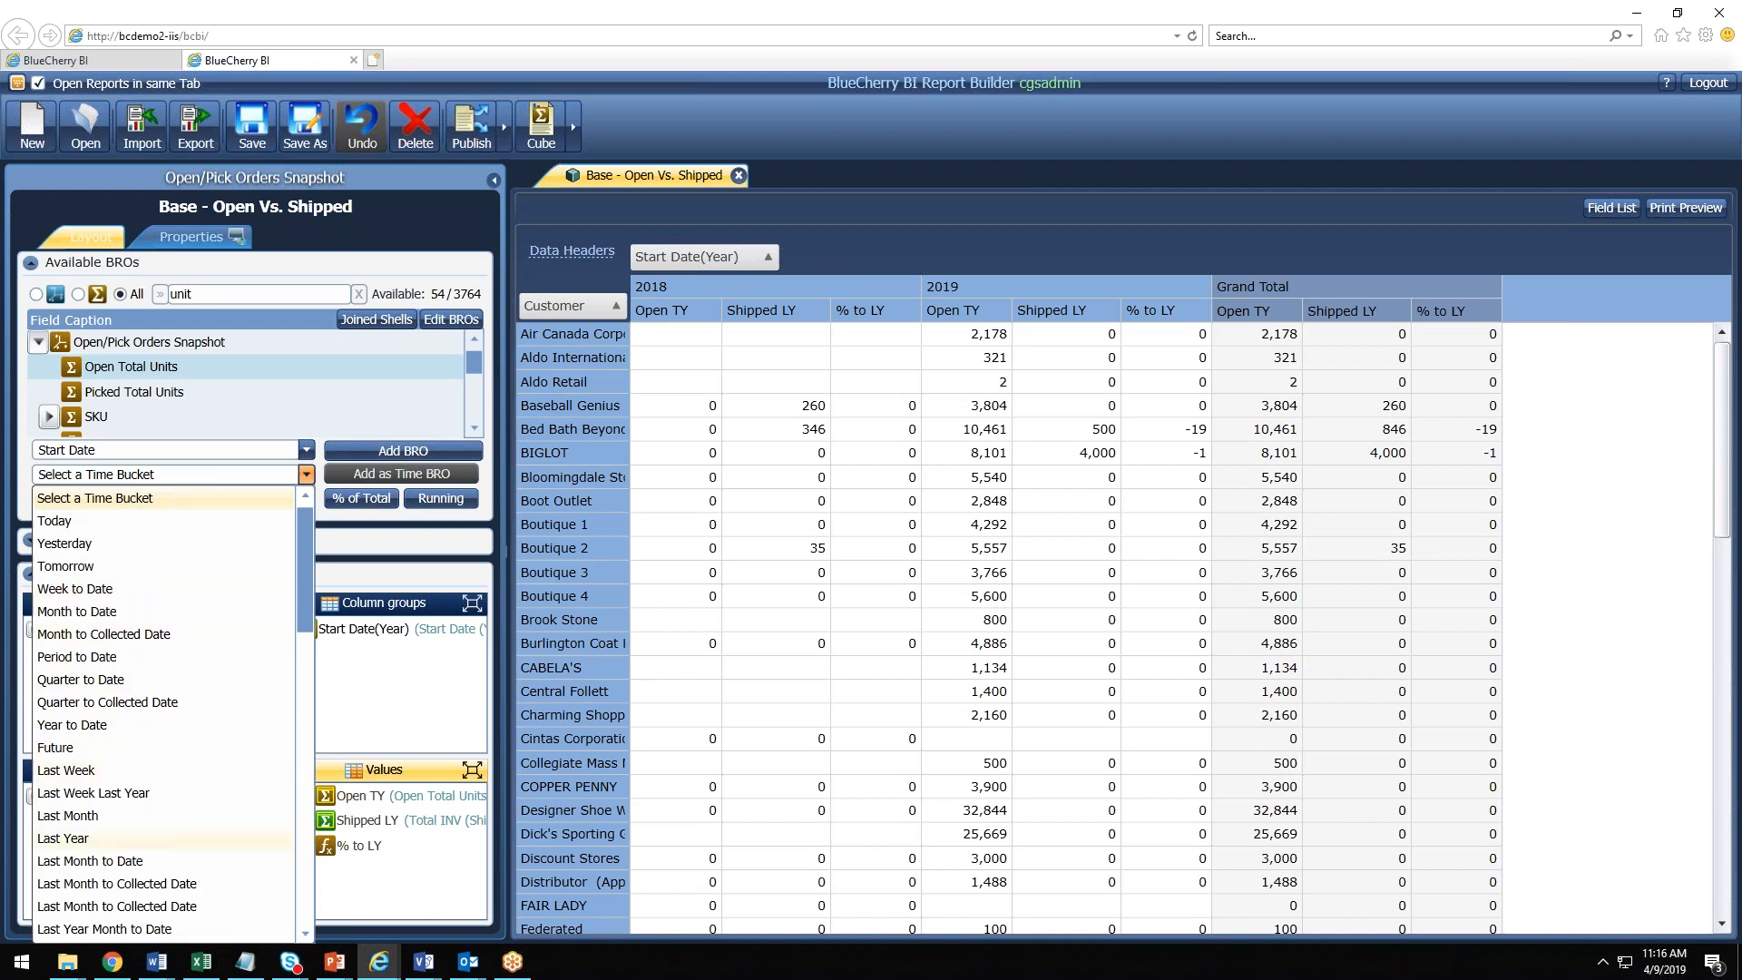
left_click(441, 876)
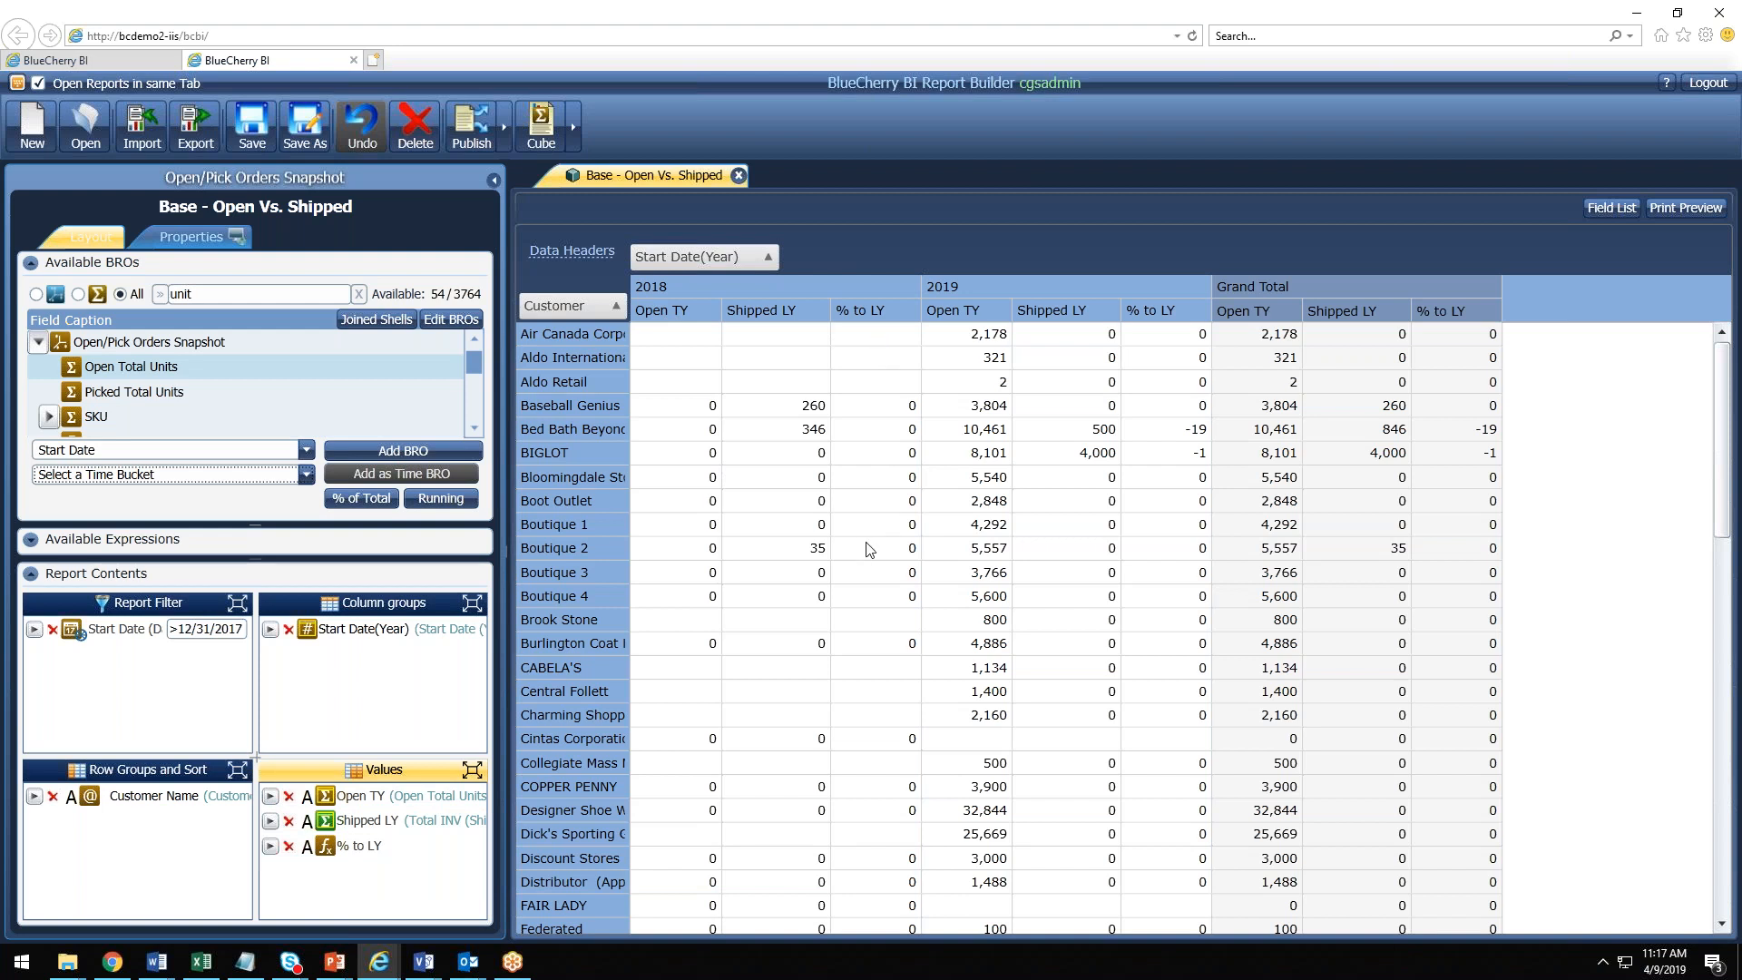
Step: Filter the available BROs by "date" and select Action Date under Open/Pick Orders Snapshot
left_click(370, 848)
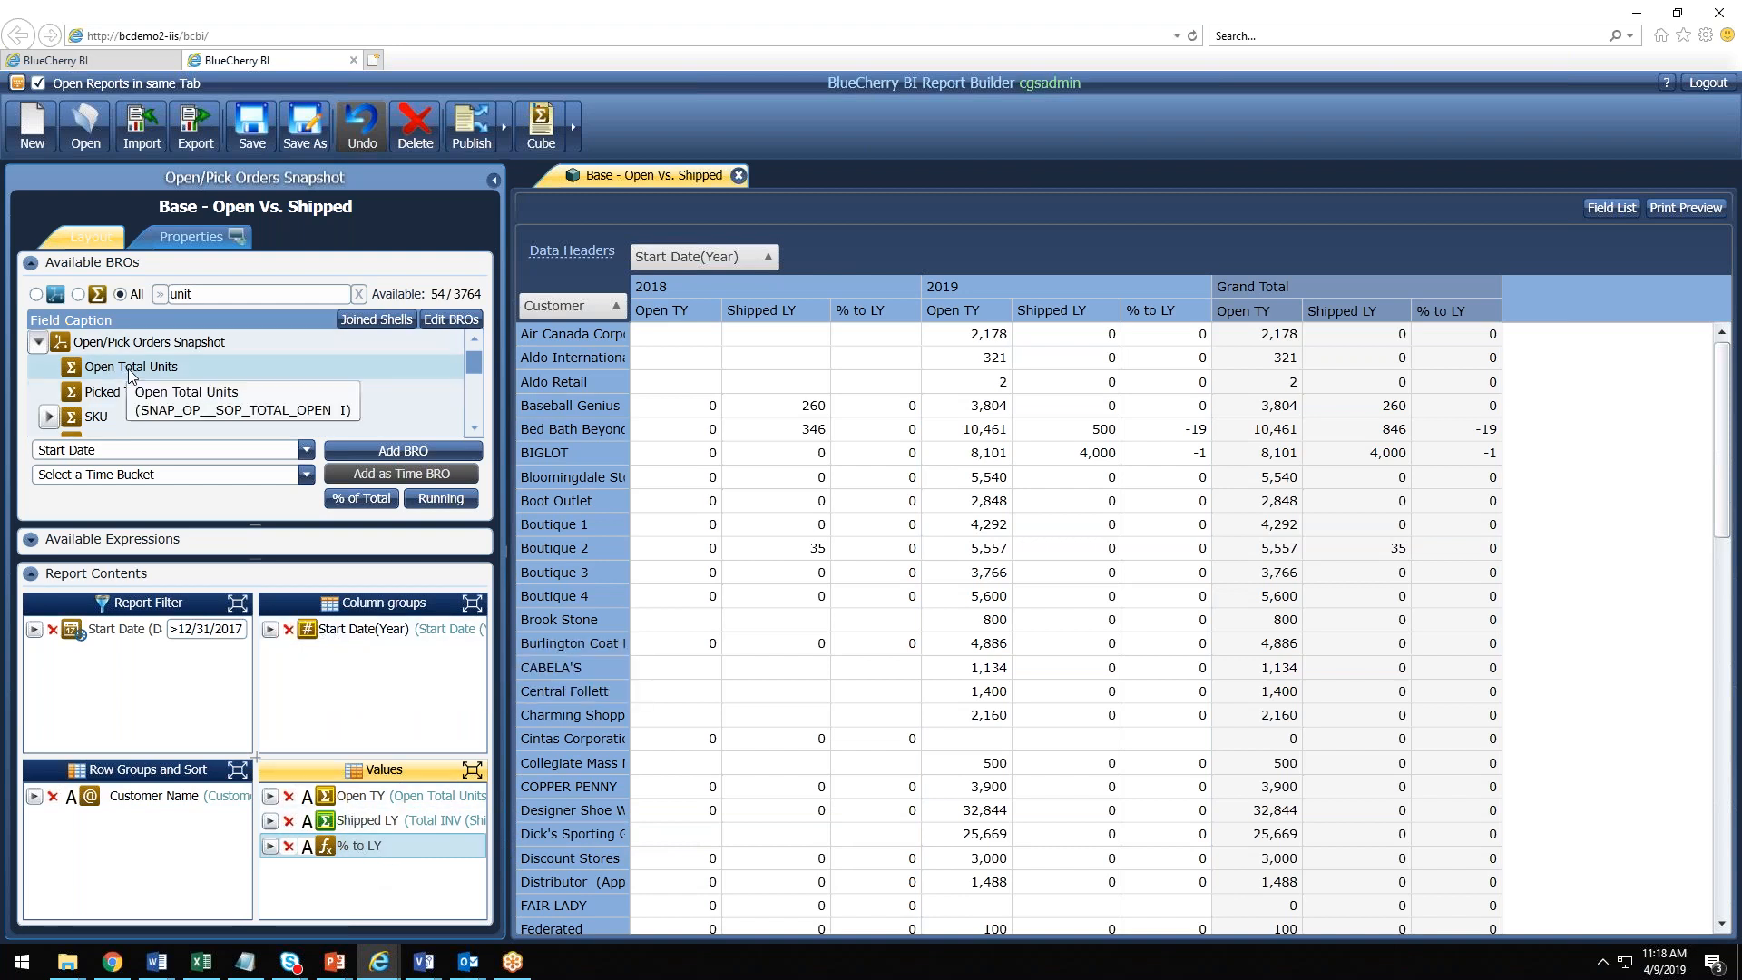
scroll(128, 368, "down", 5)
double_click(202, 298)
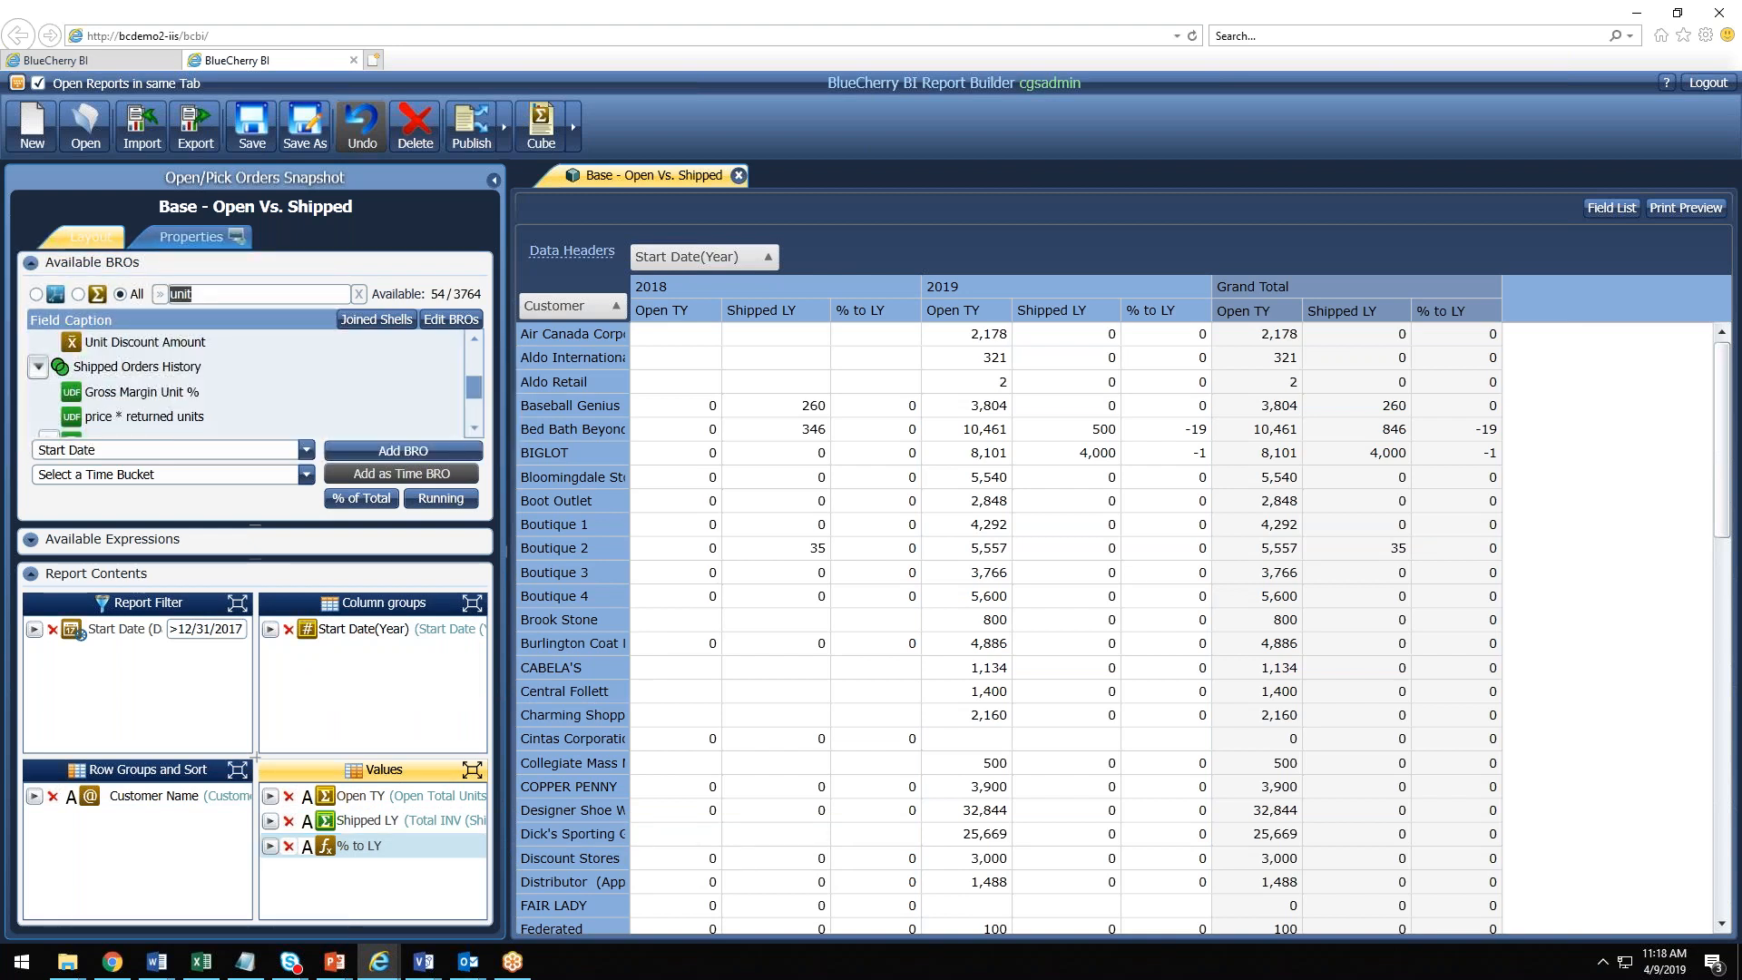
type("date")
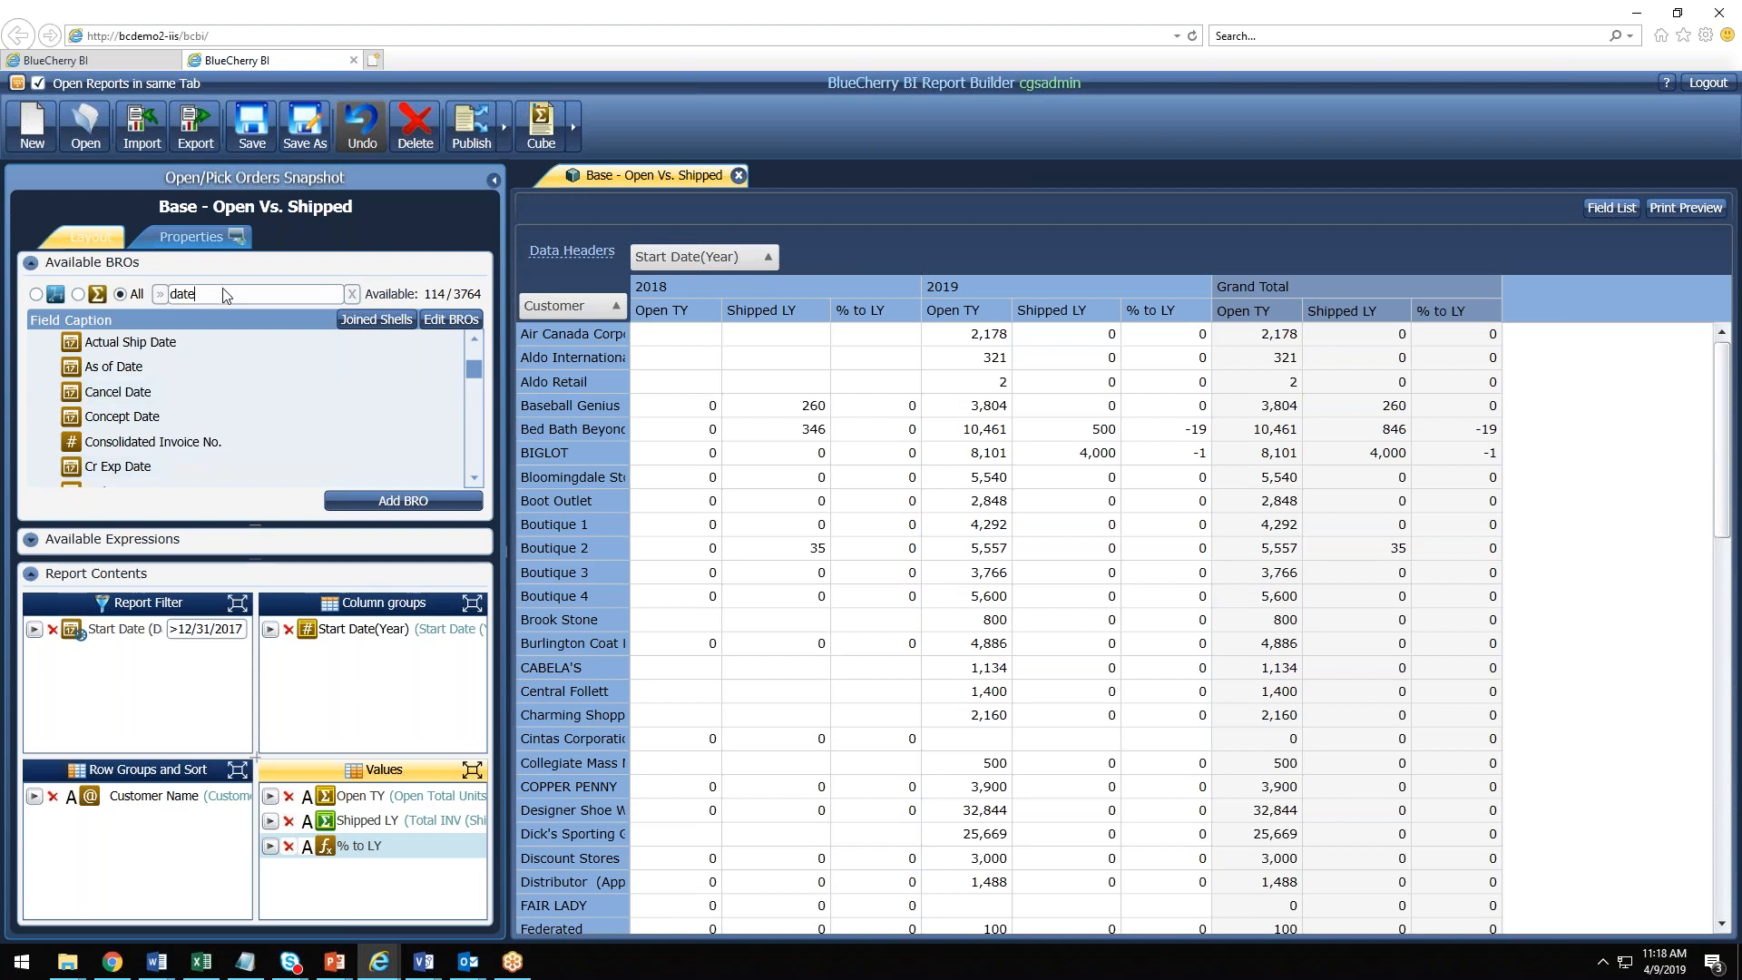
scroll(128, 396, "up", 1)
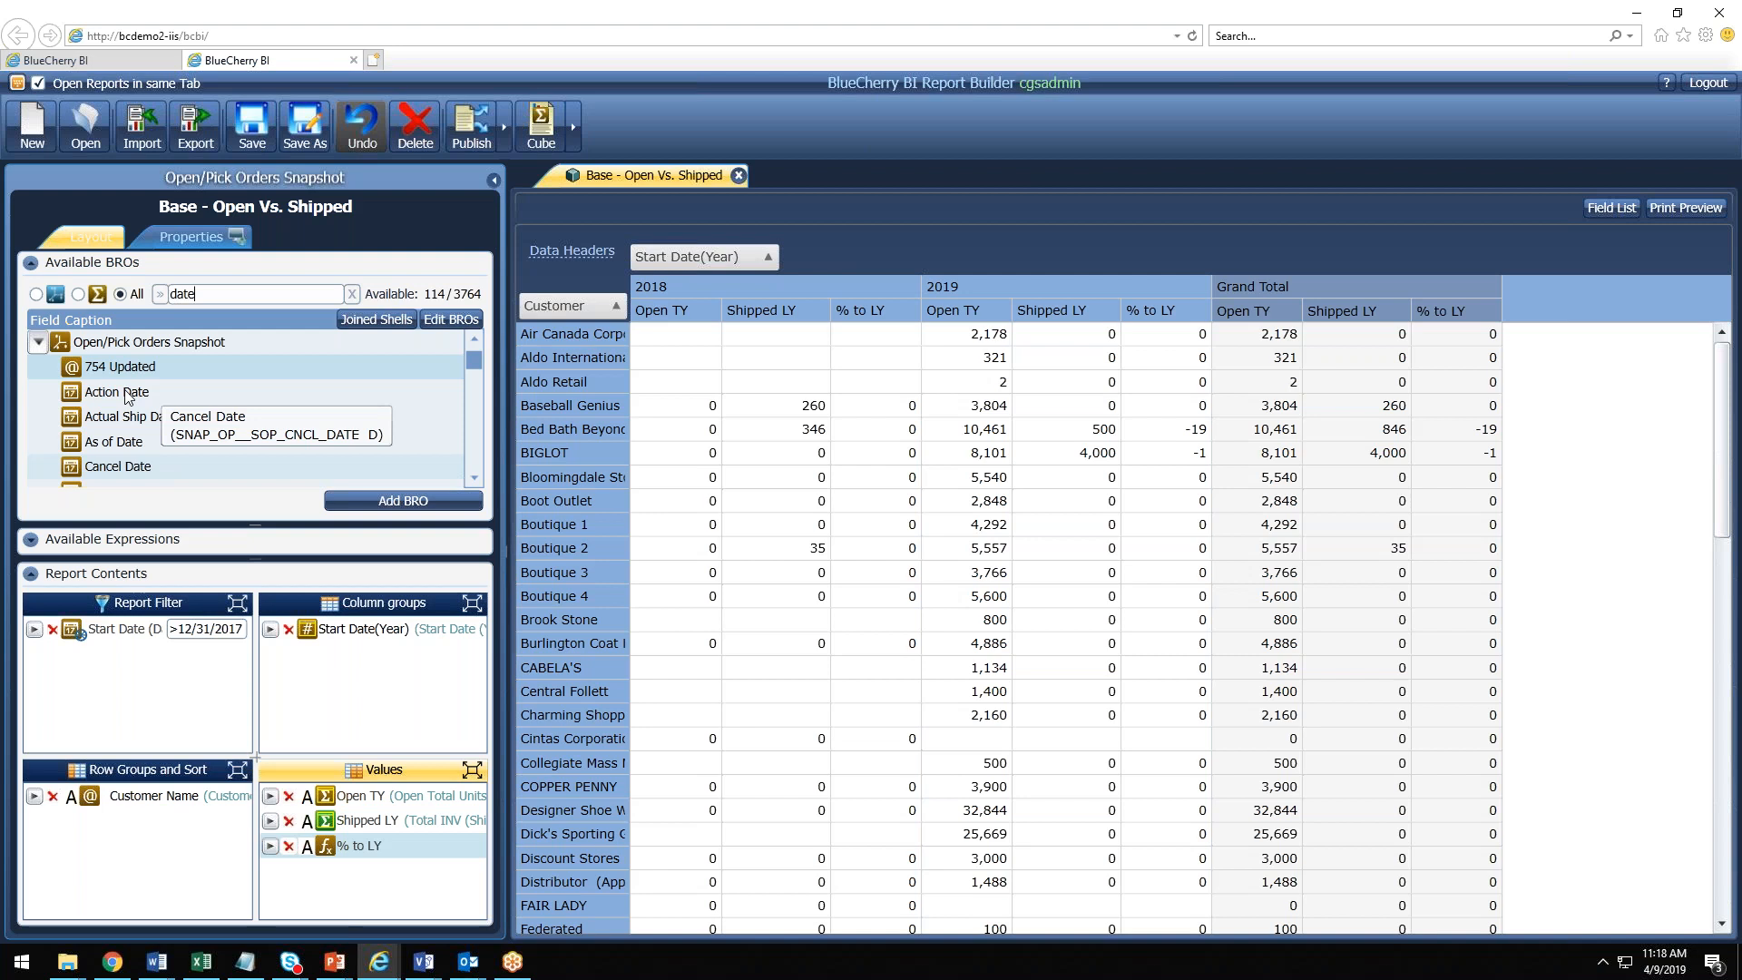
left_click(136, 399)
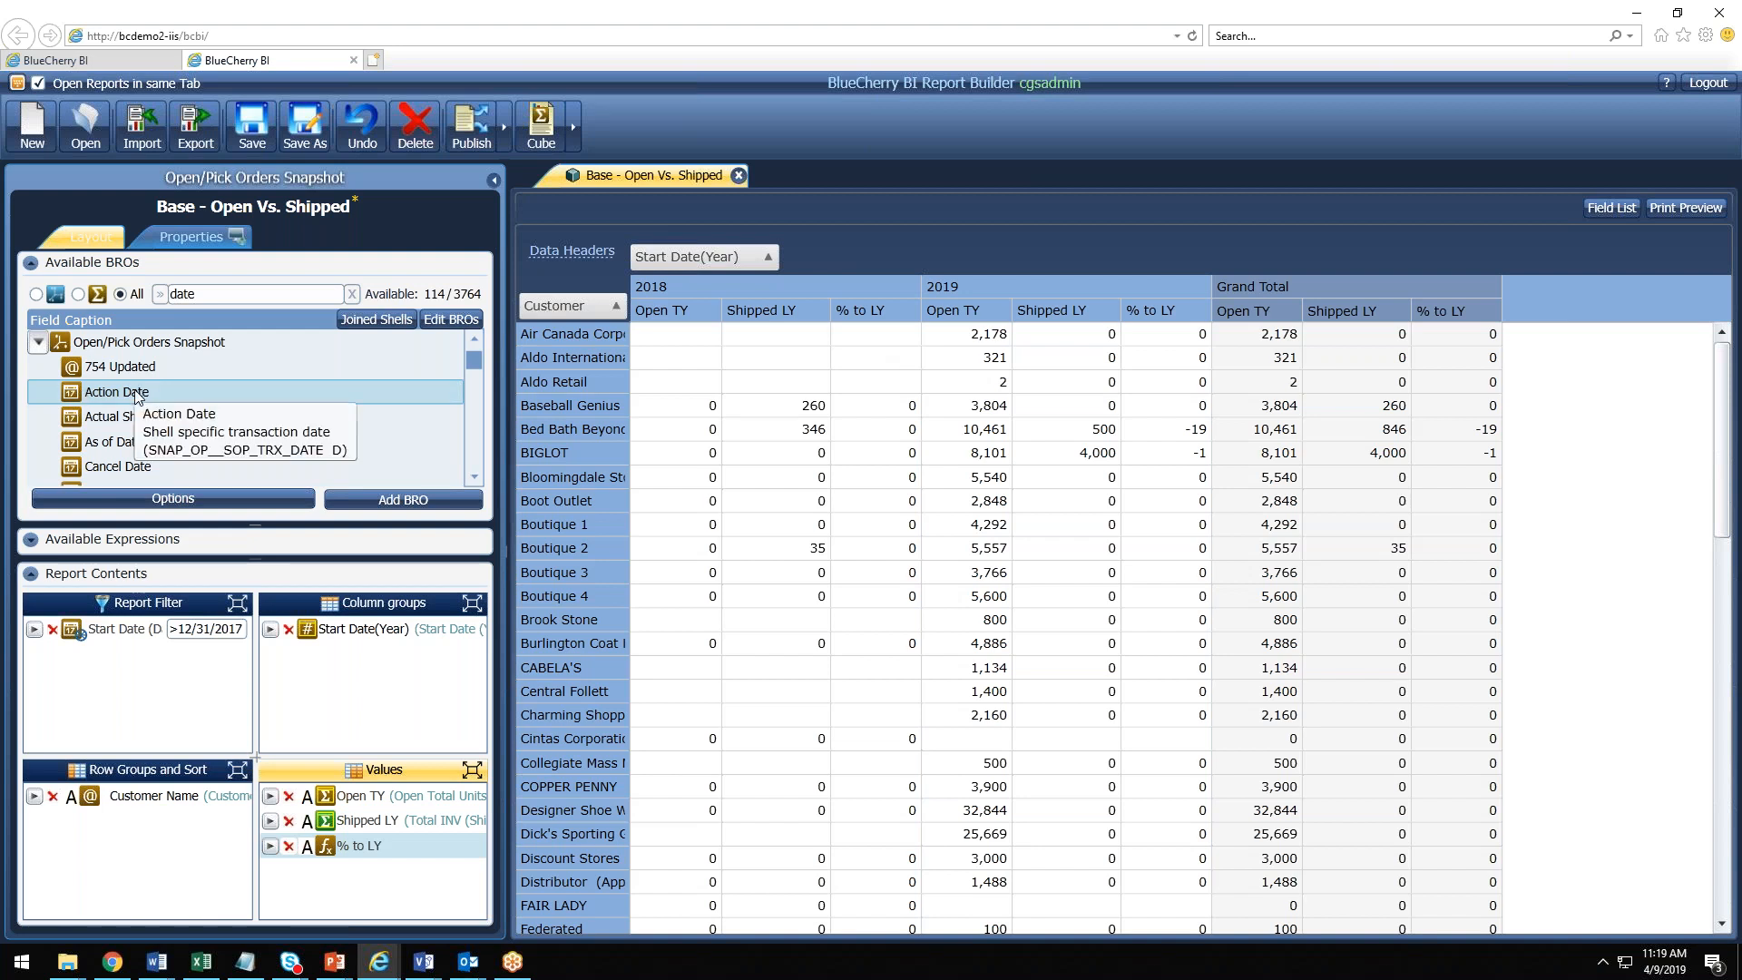
Step: Show the options of Action Date and examine the date formats and periods it can be added as
left_click(179, 498)
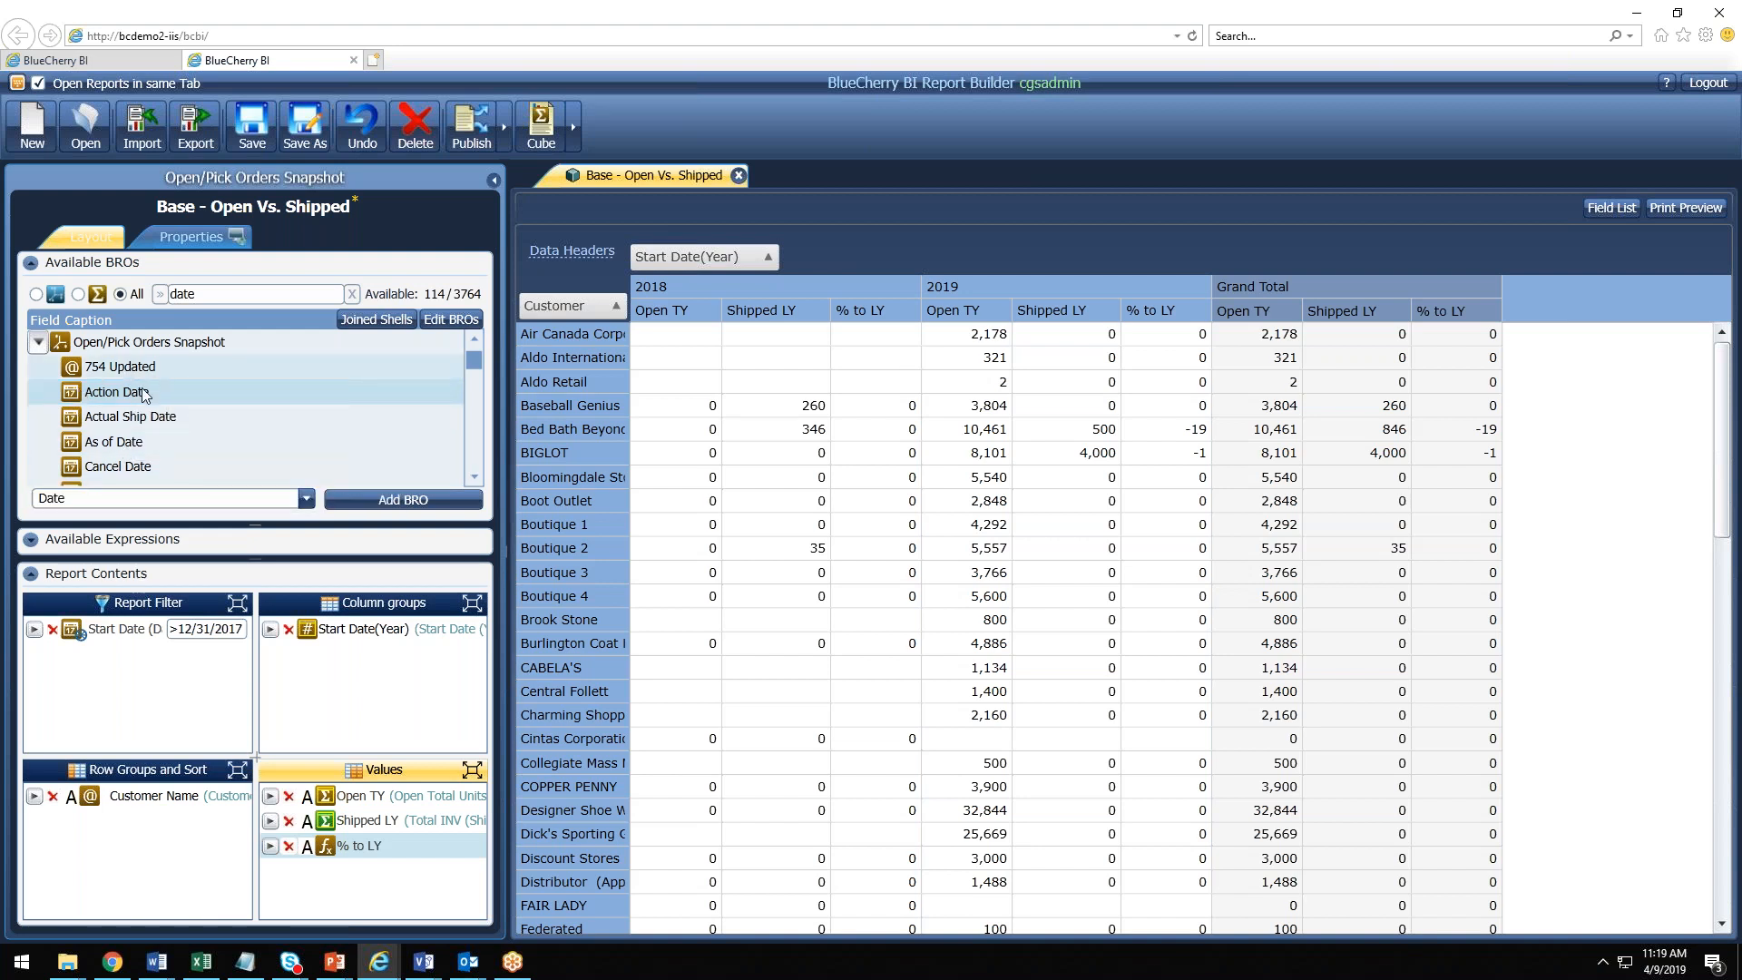
left_click(150, 501)
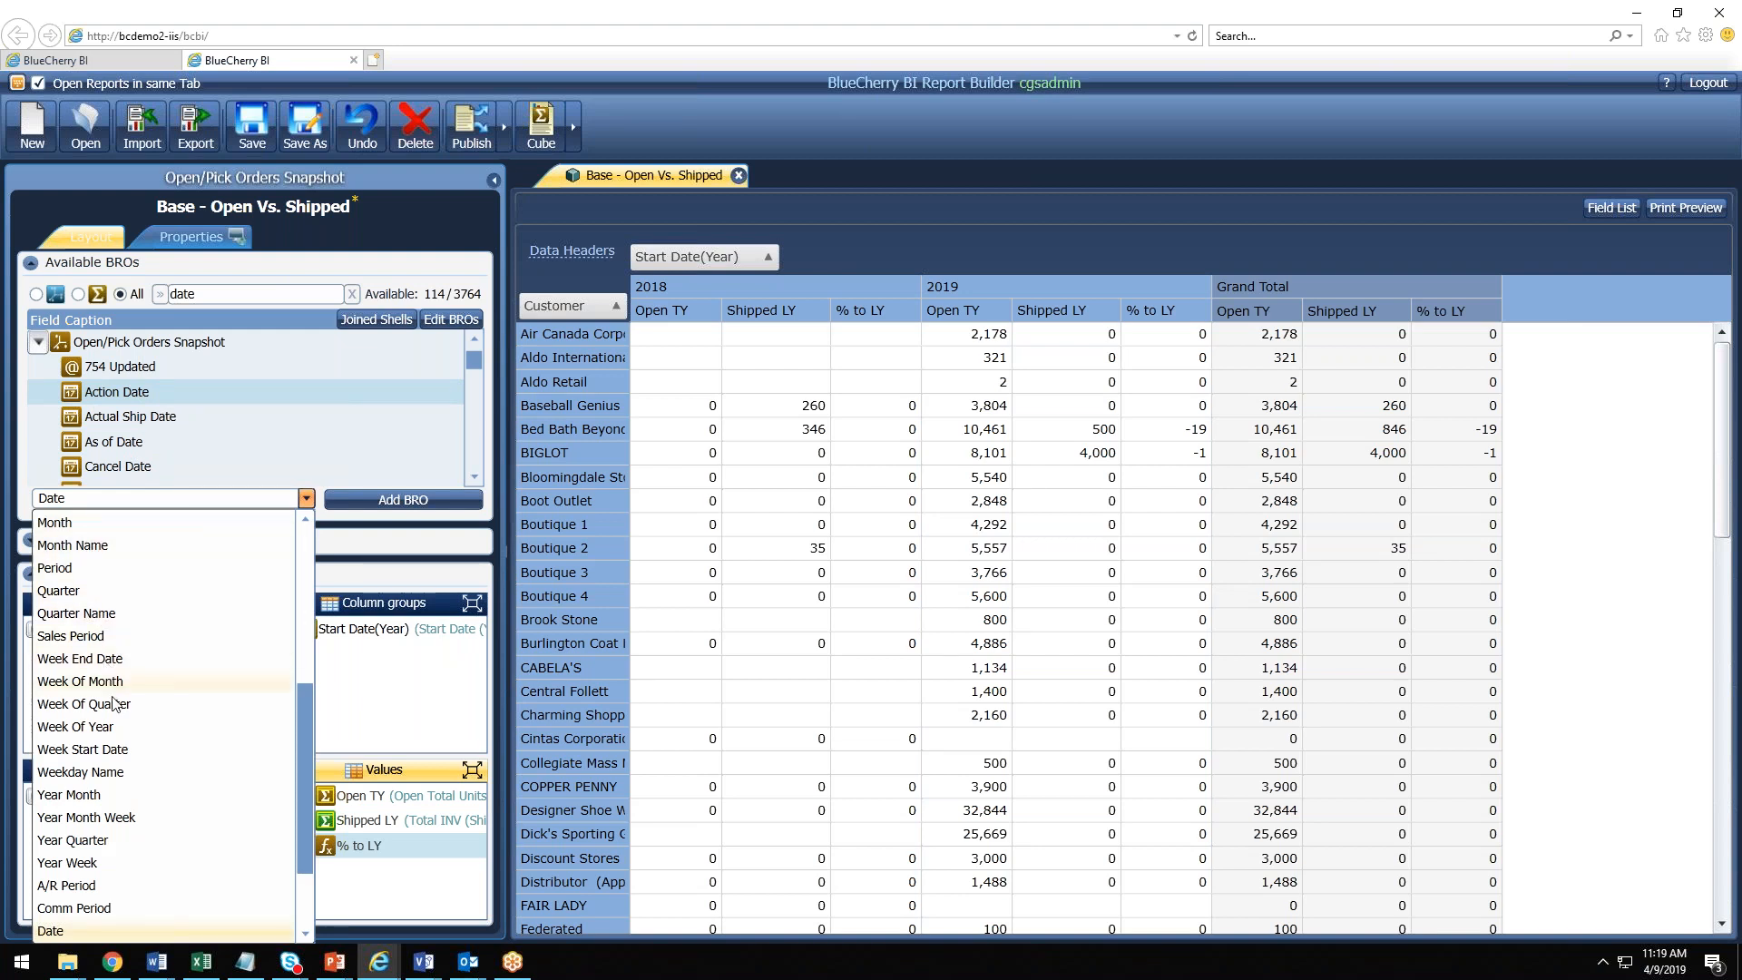
scroll(140, 757, "down", 2)
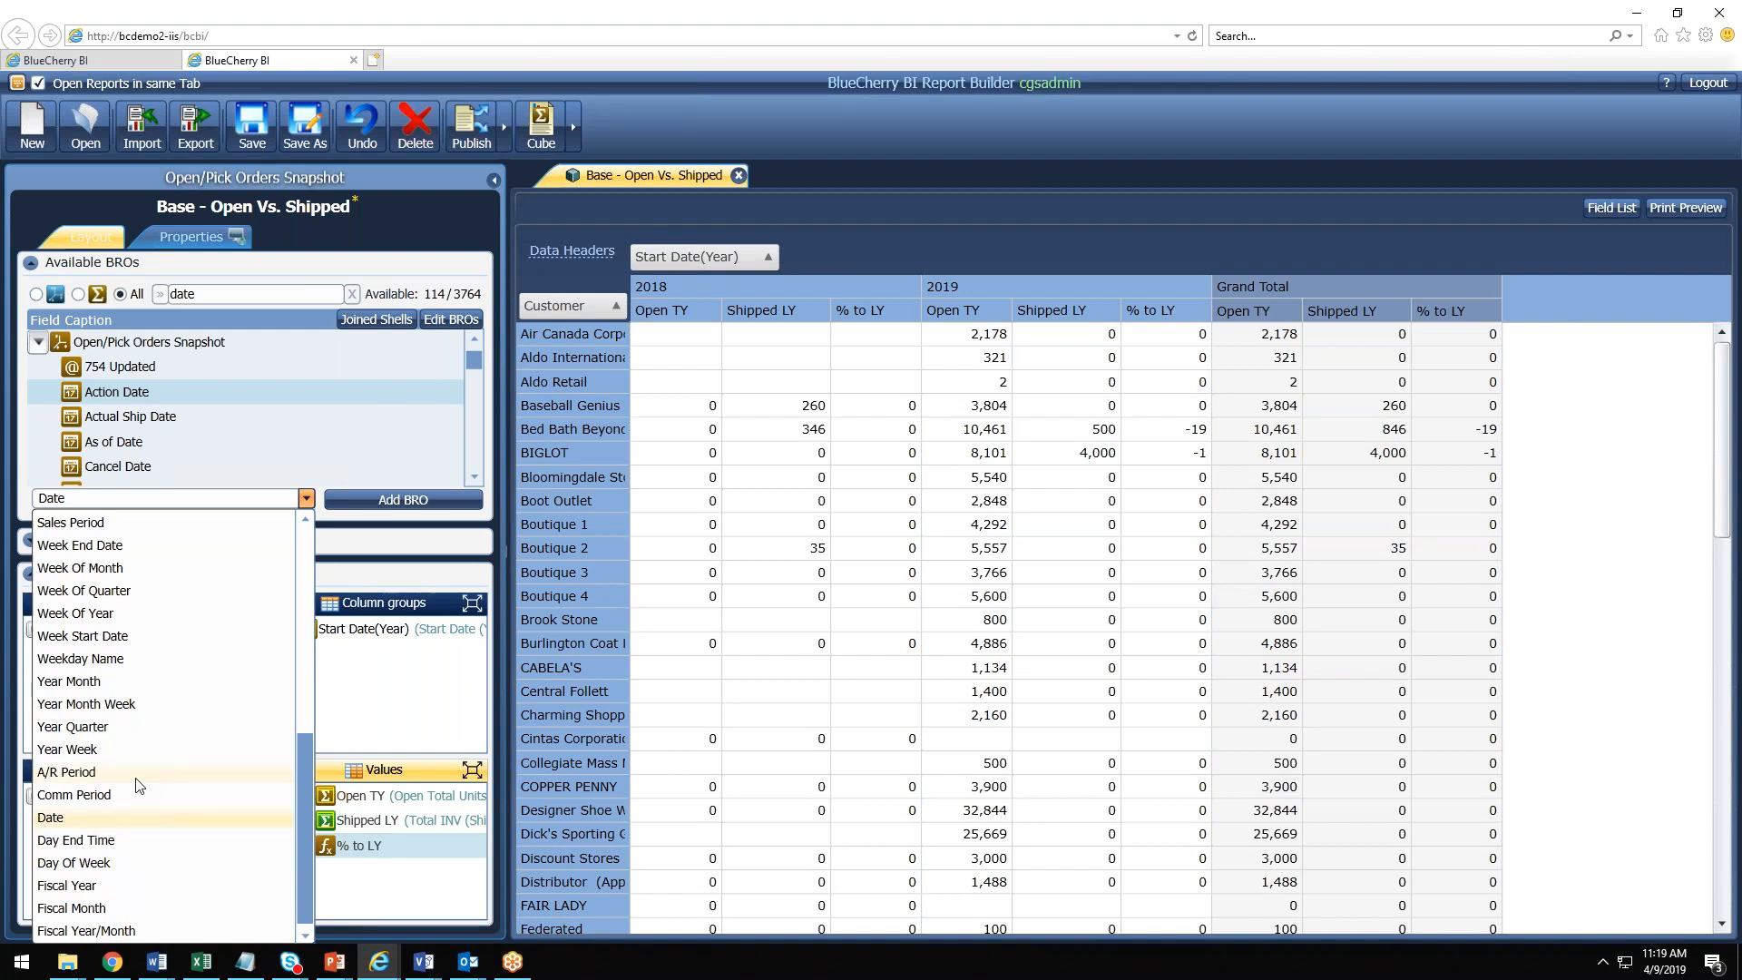
left_click(428, 710)
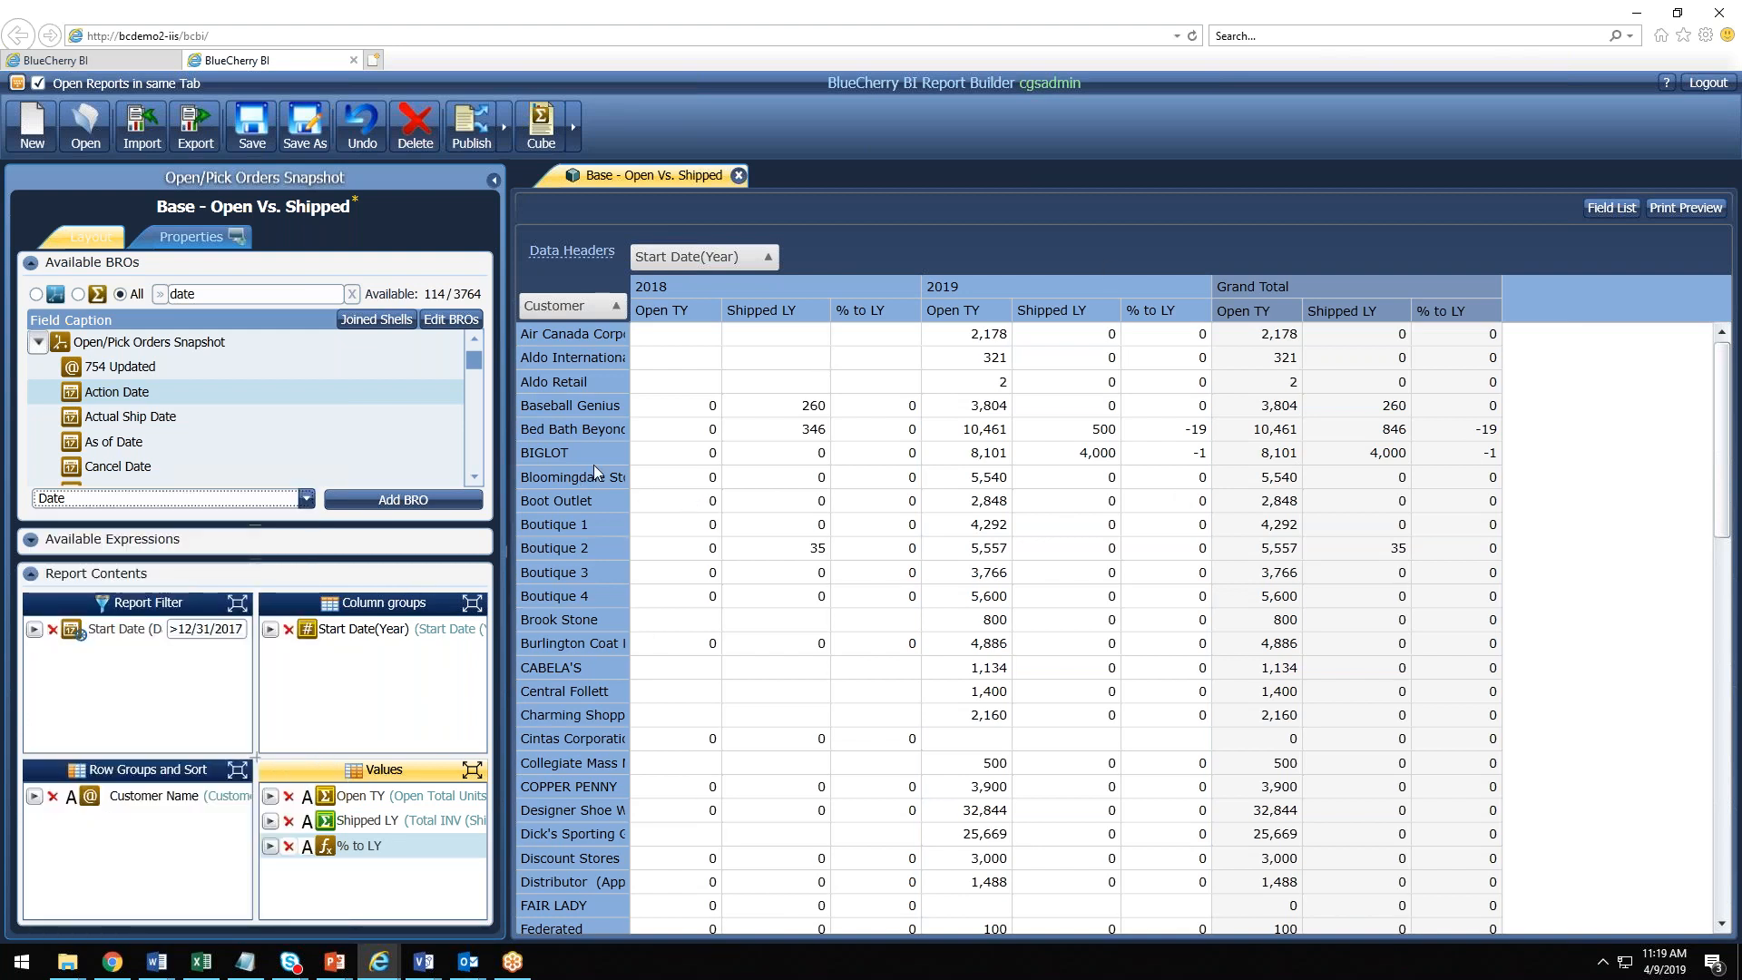
Step: Show the additional output types beside Cube and filter the available BROs by "style"
left_click(541, 126)
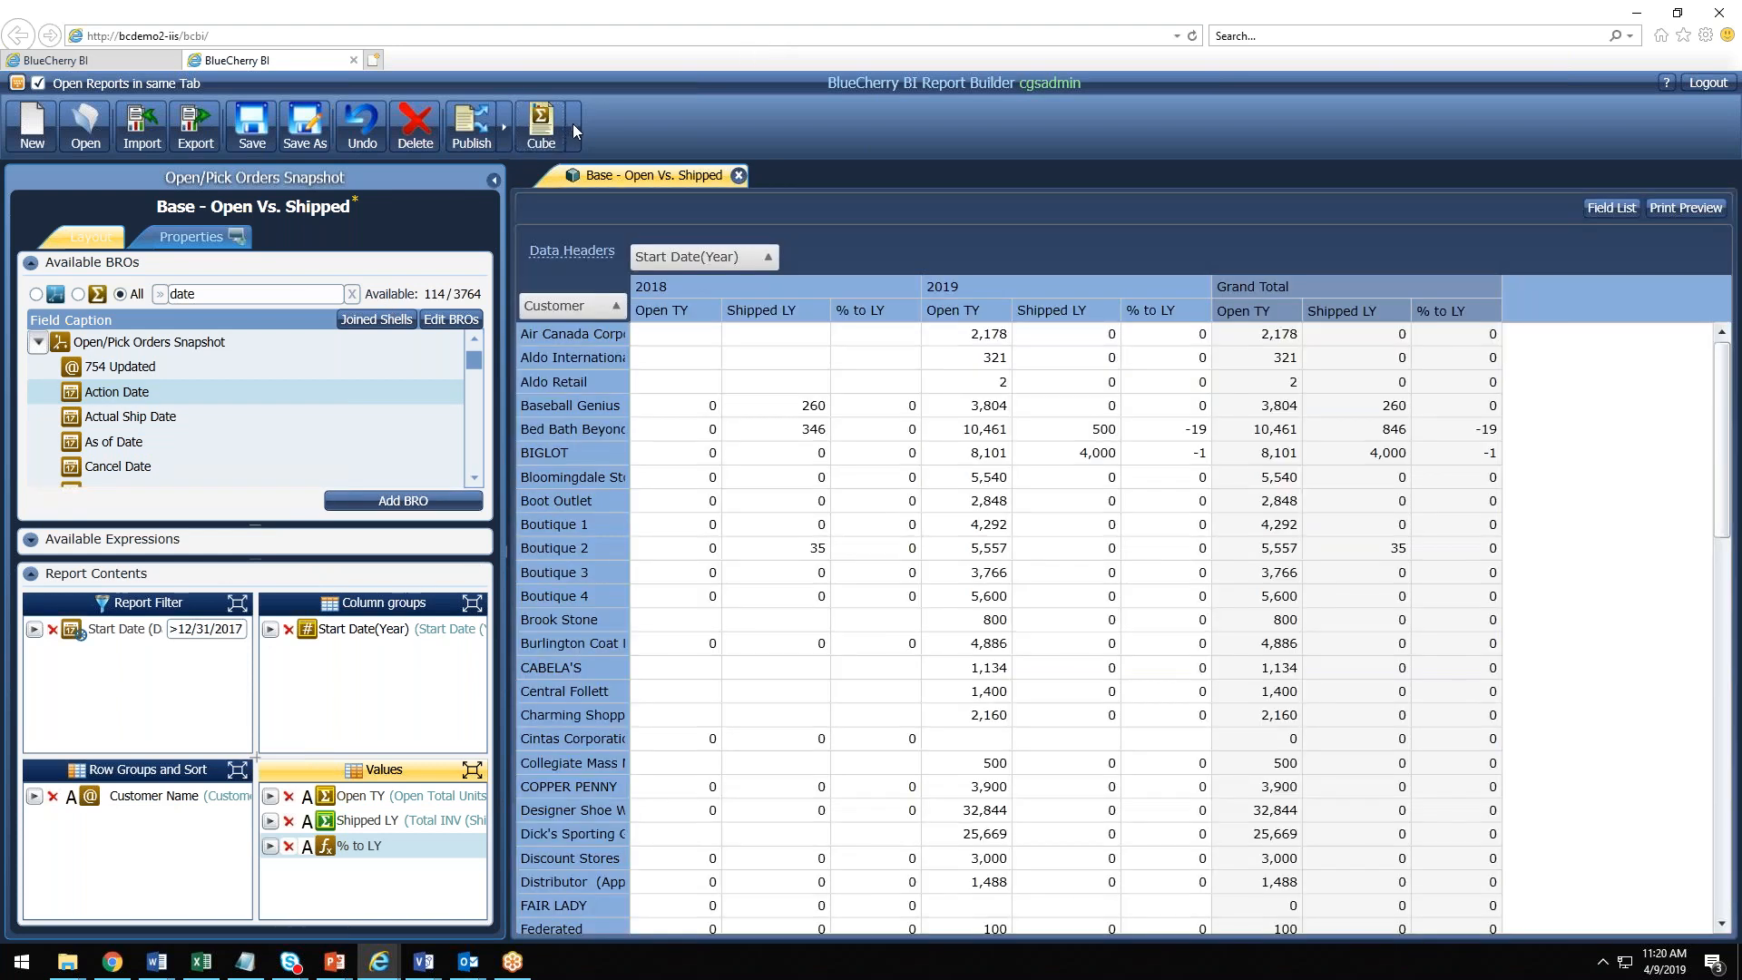
left_click(574, 125)
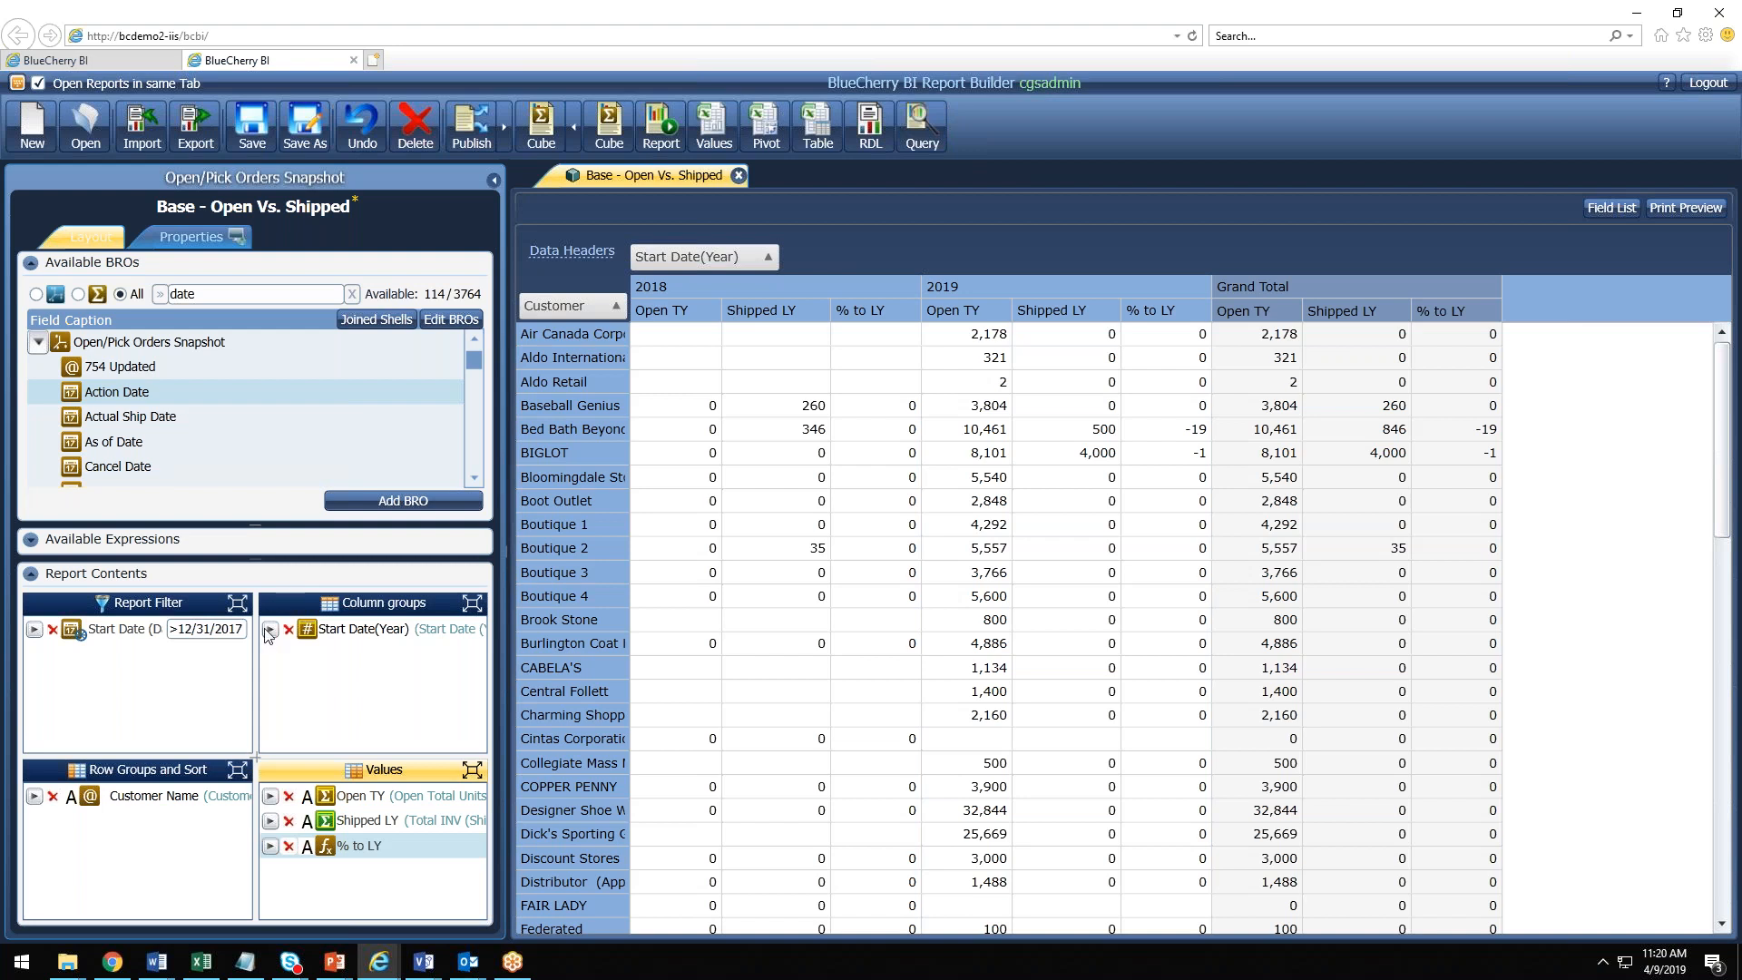
left_click_drag(267, 293, 145, 283)
type("state")
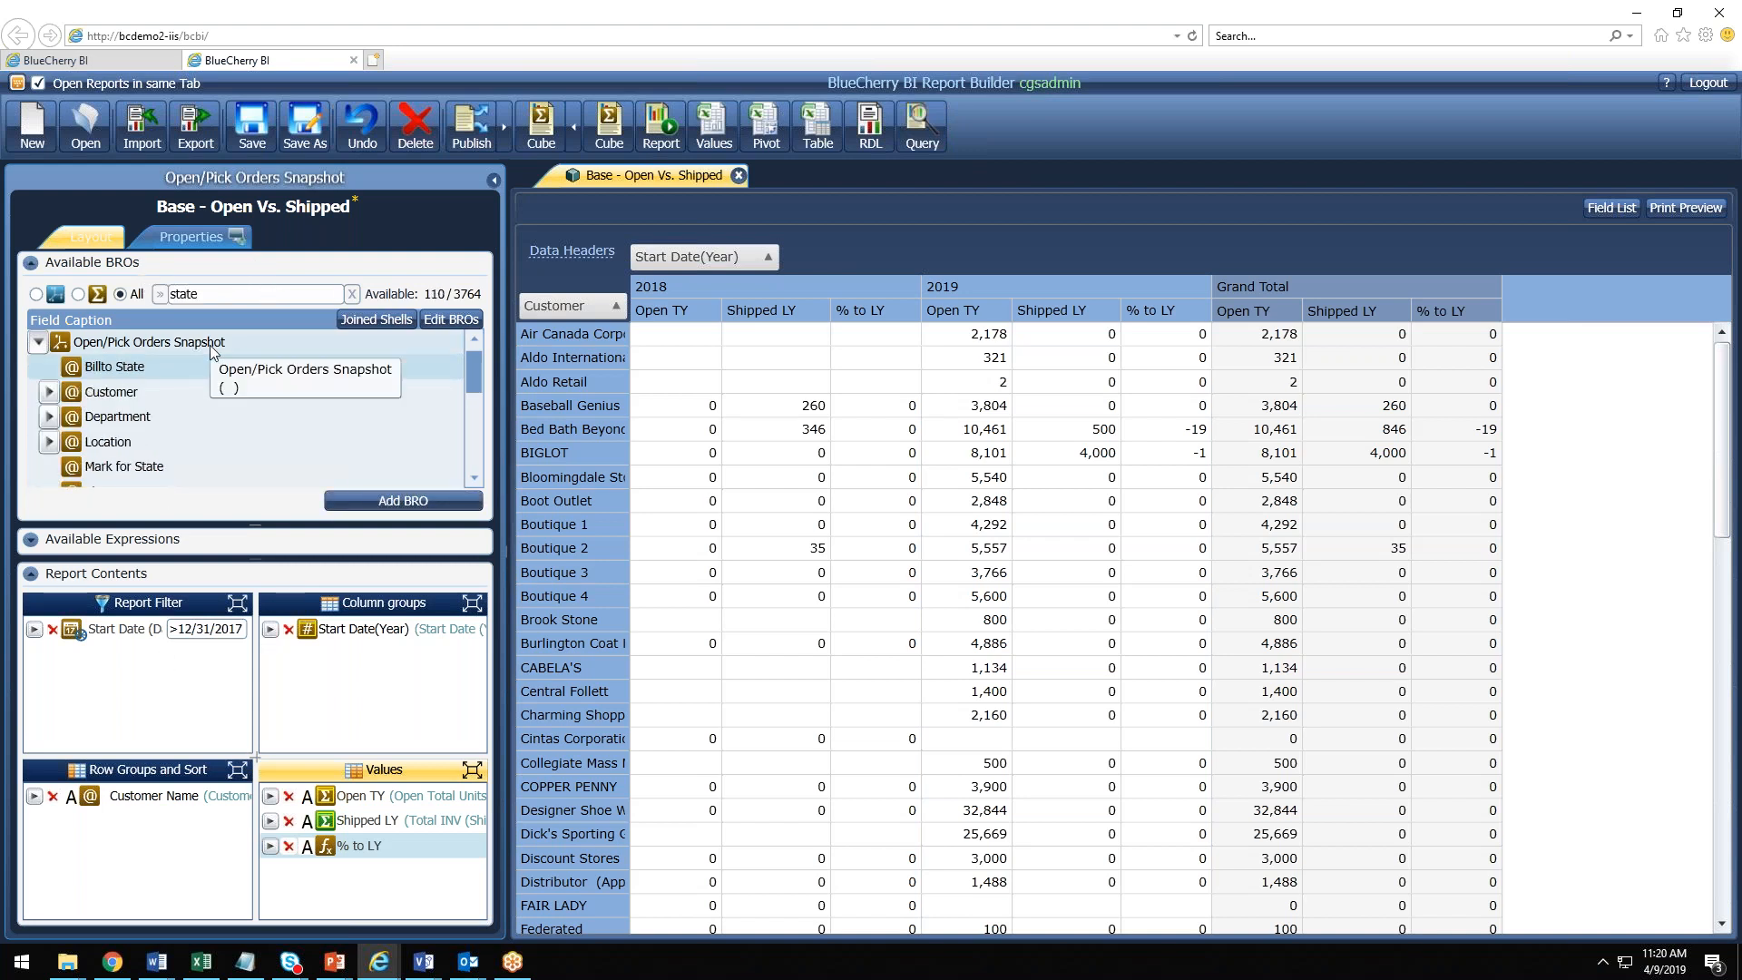
key("BackSpace")
key("BackSpace")
key("BackSpace")
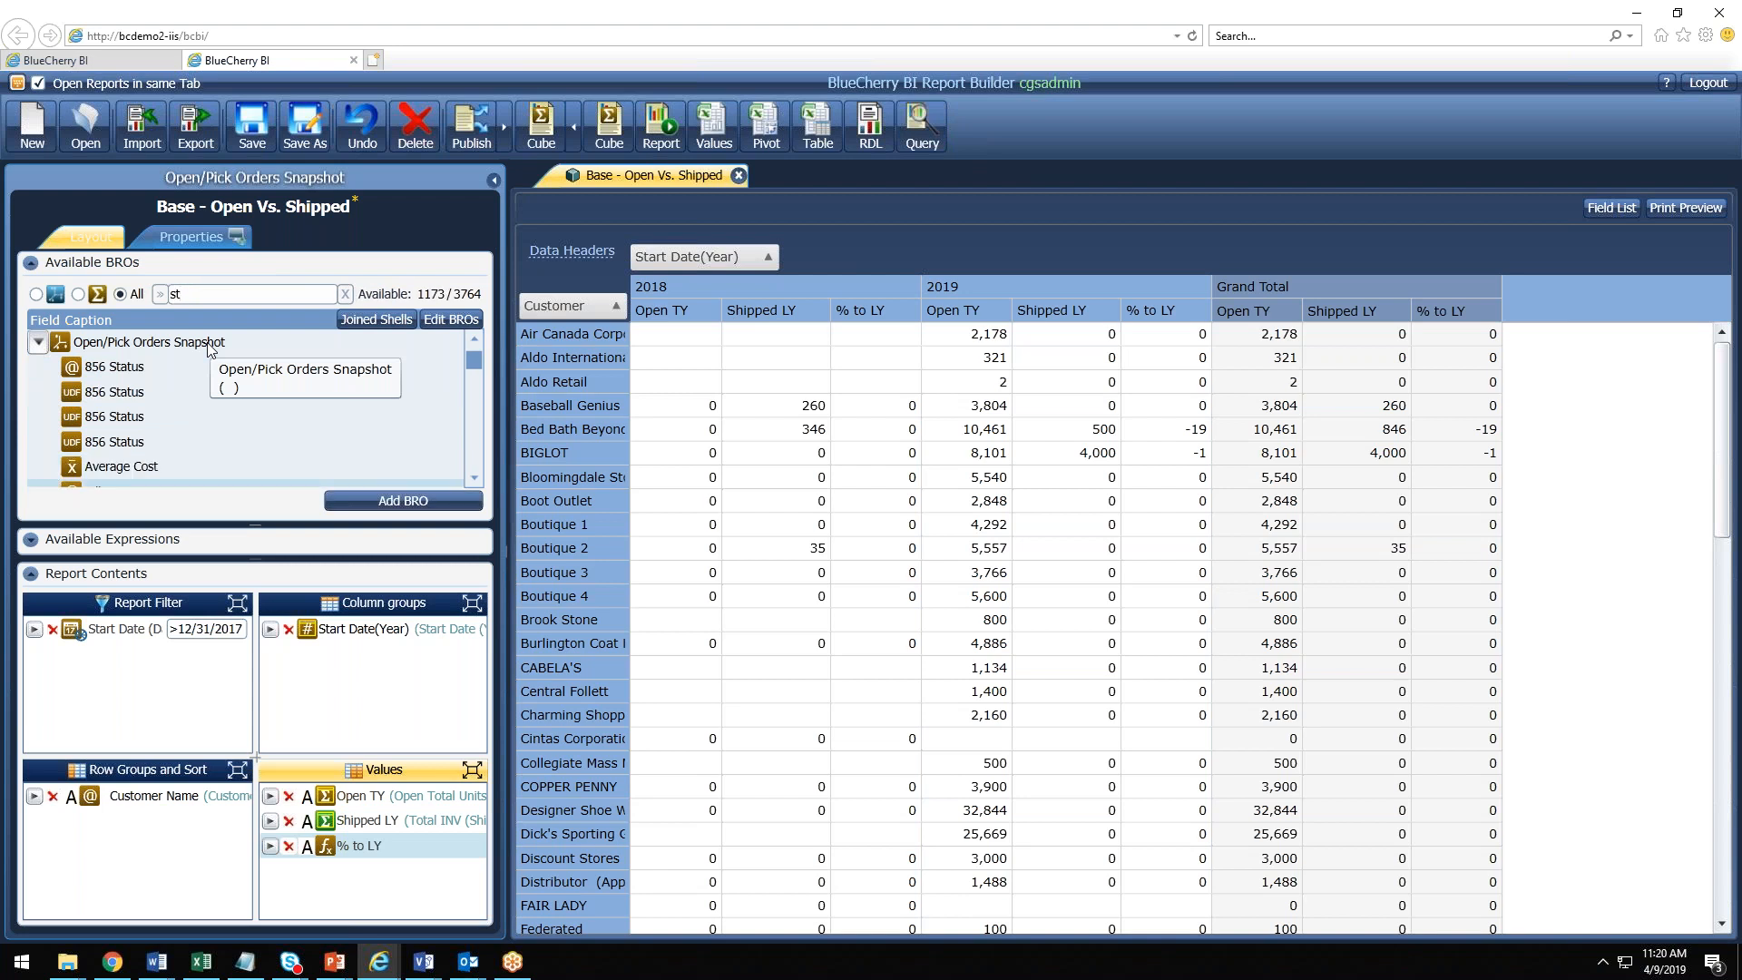
type("yle")
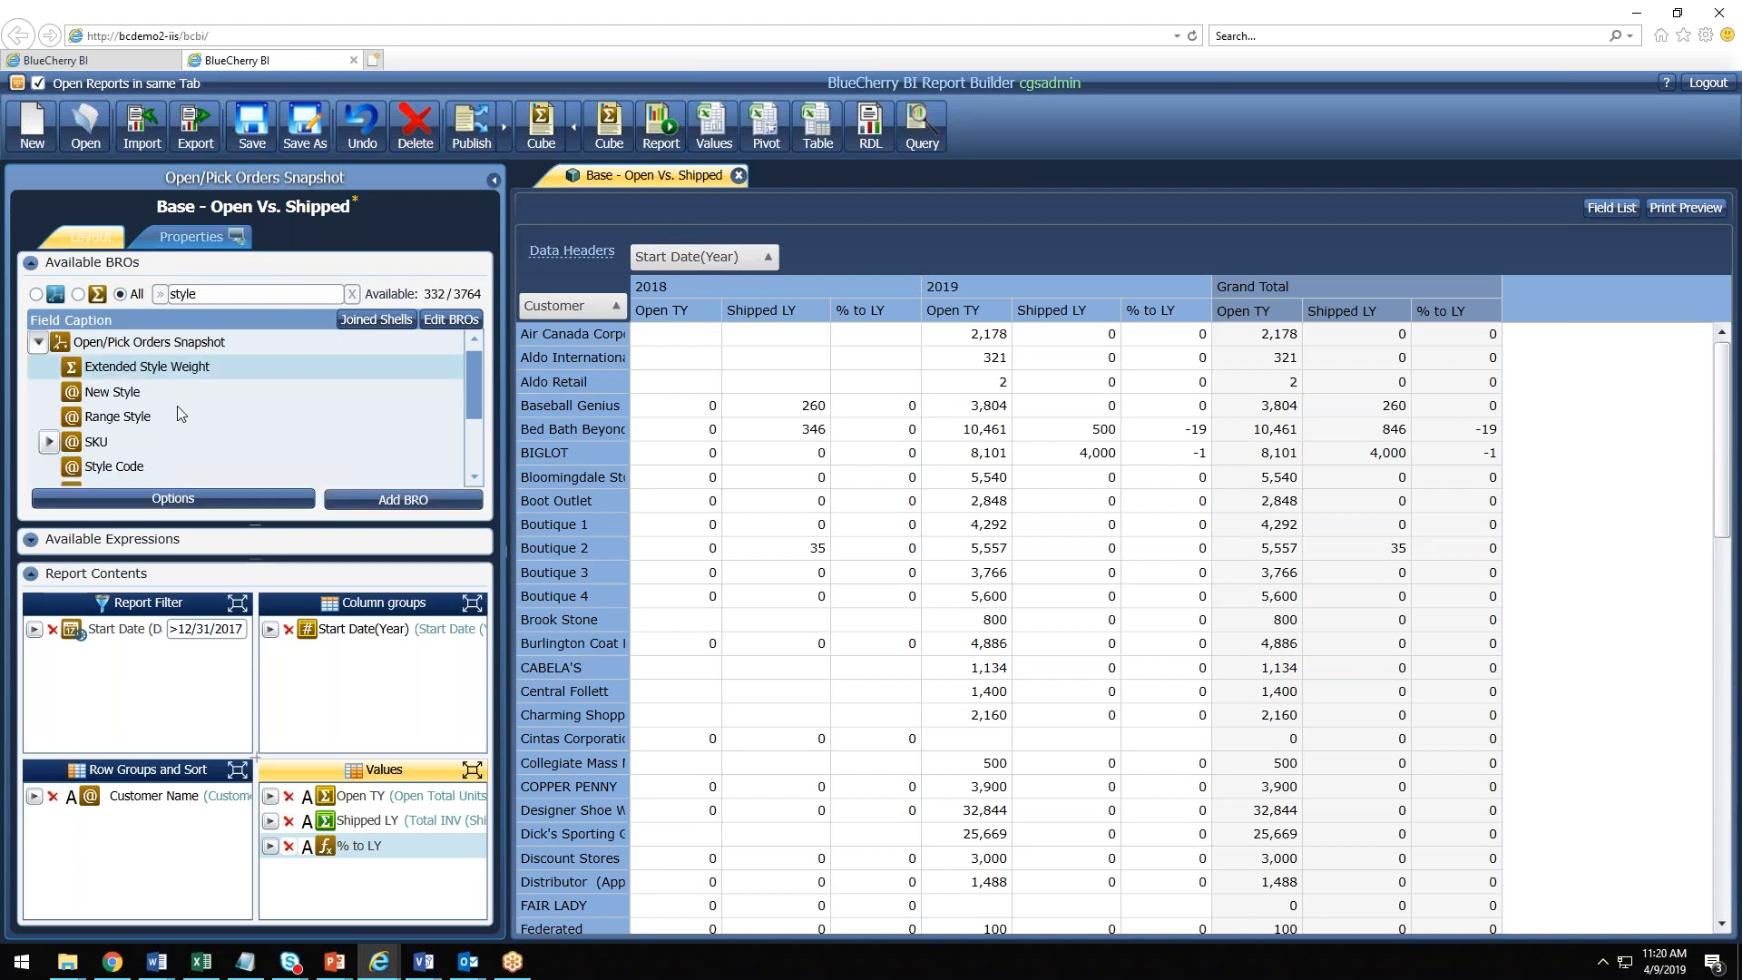
left_click(110, 439)
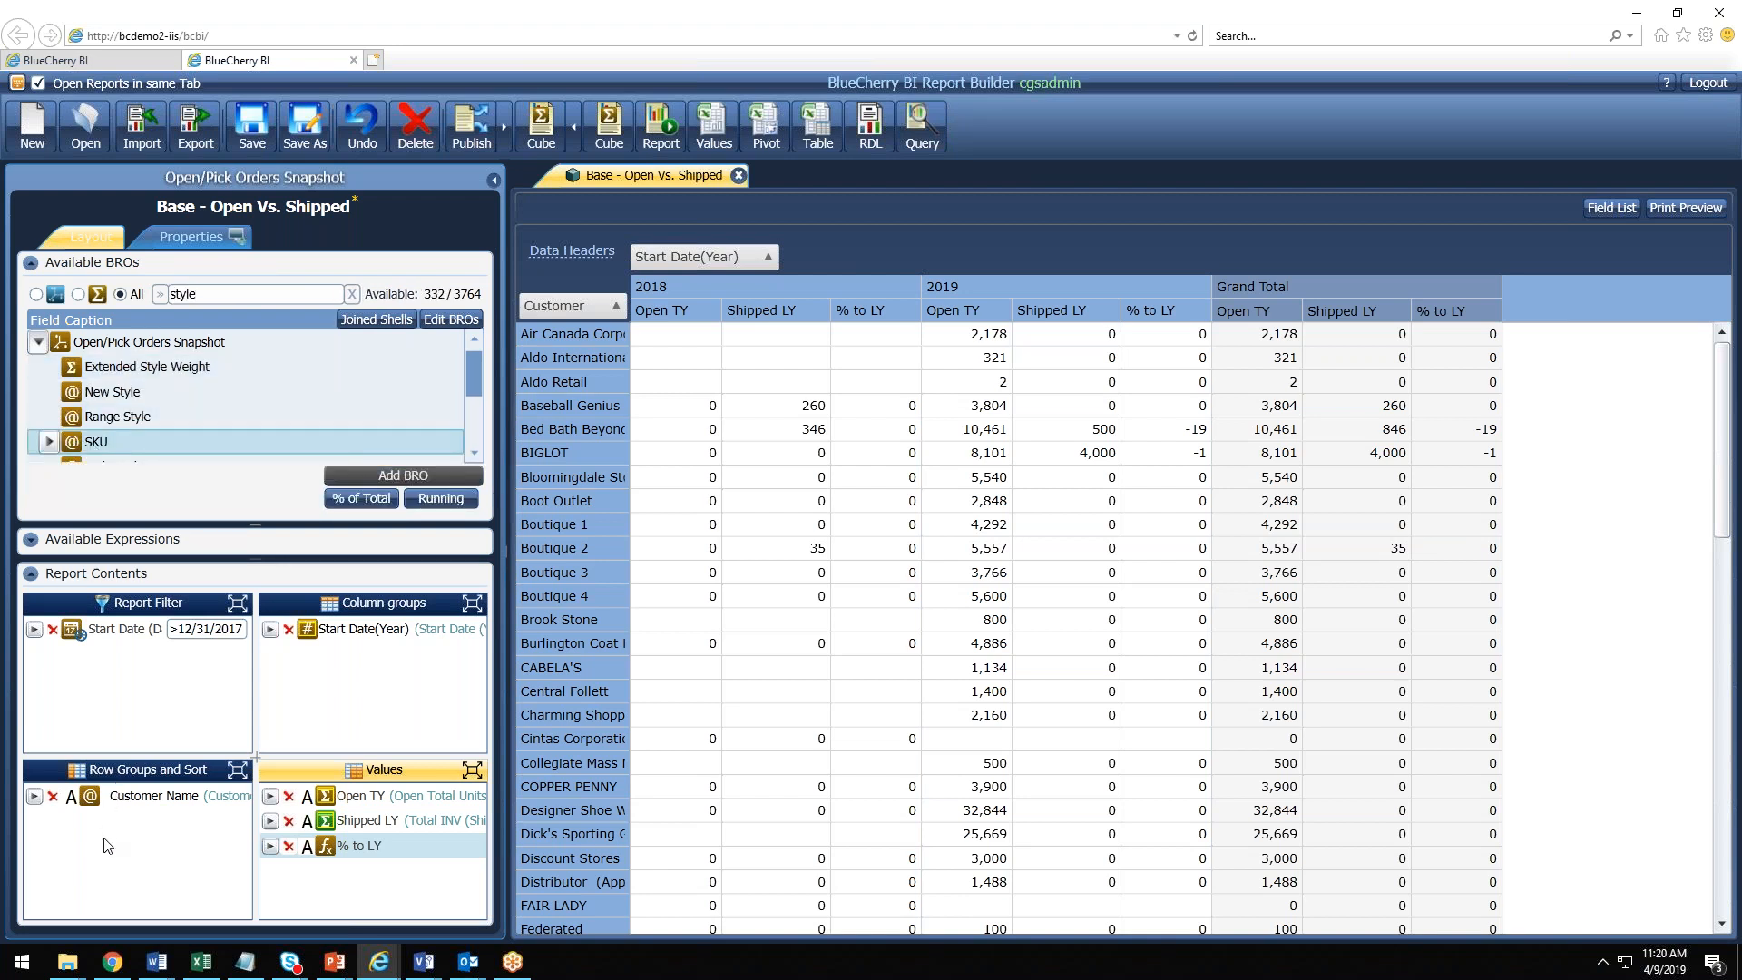
left_click_drag(76, 442, 104, 873)
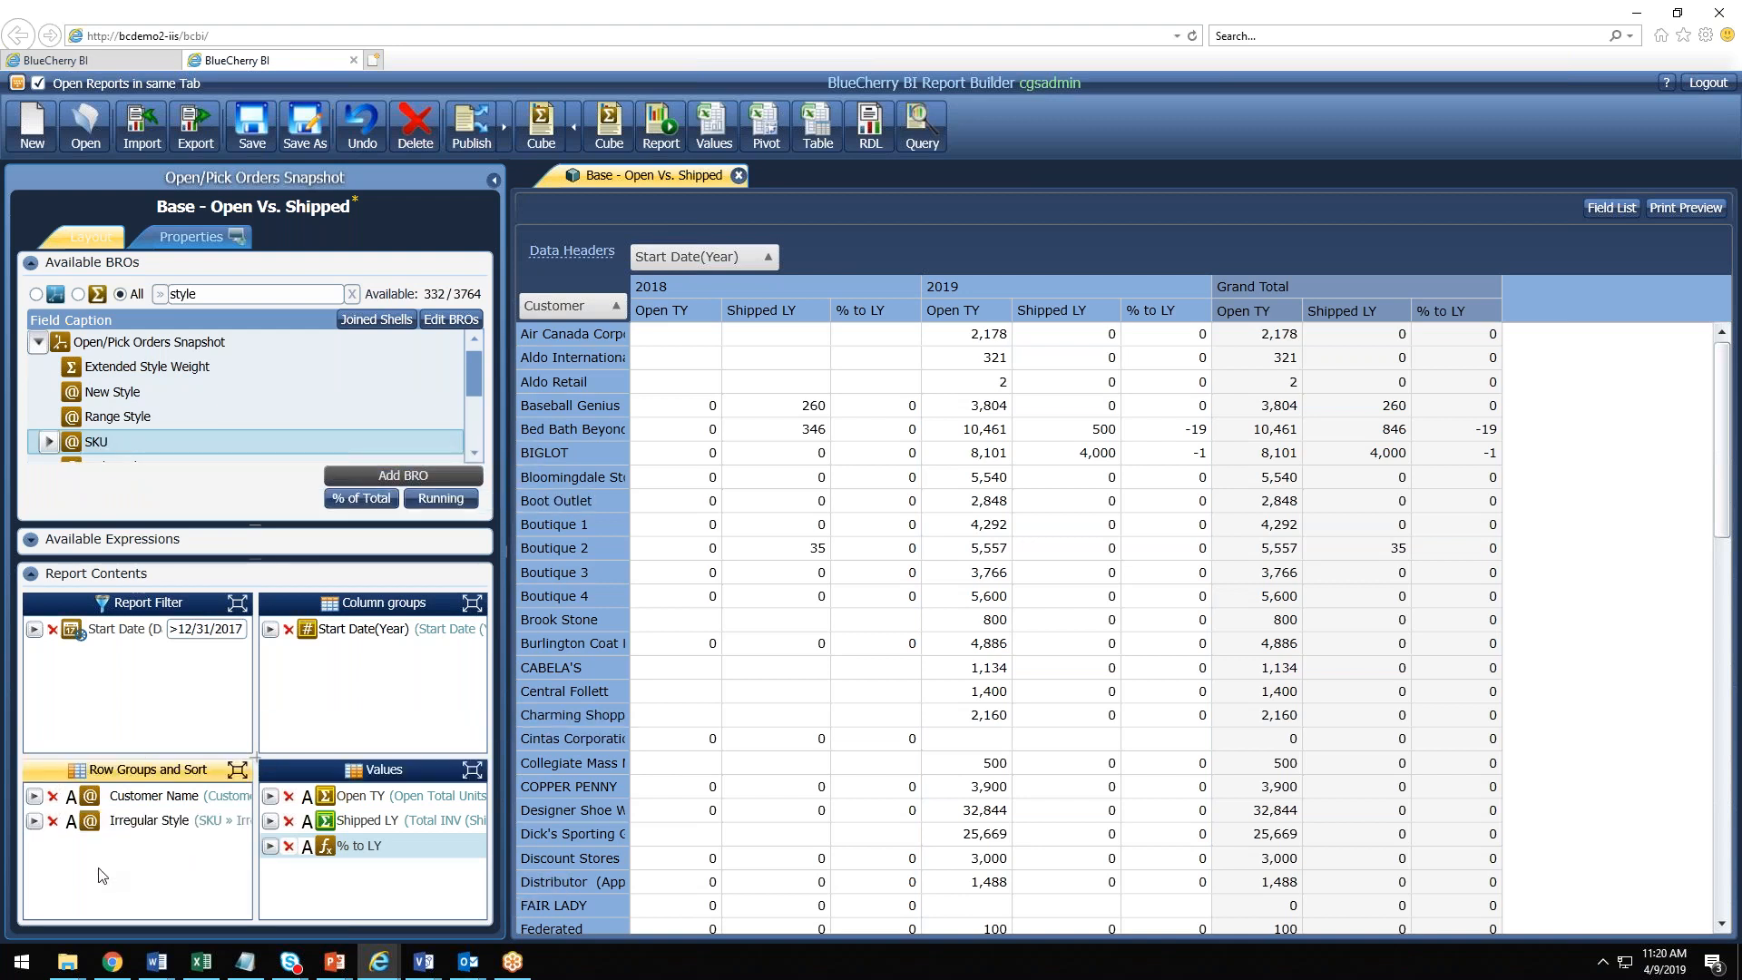
left_click(53, 820)
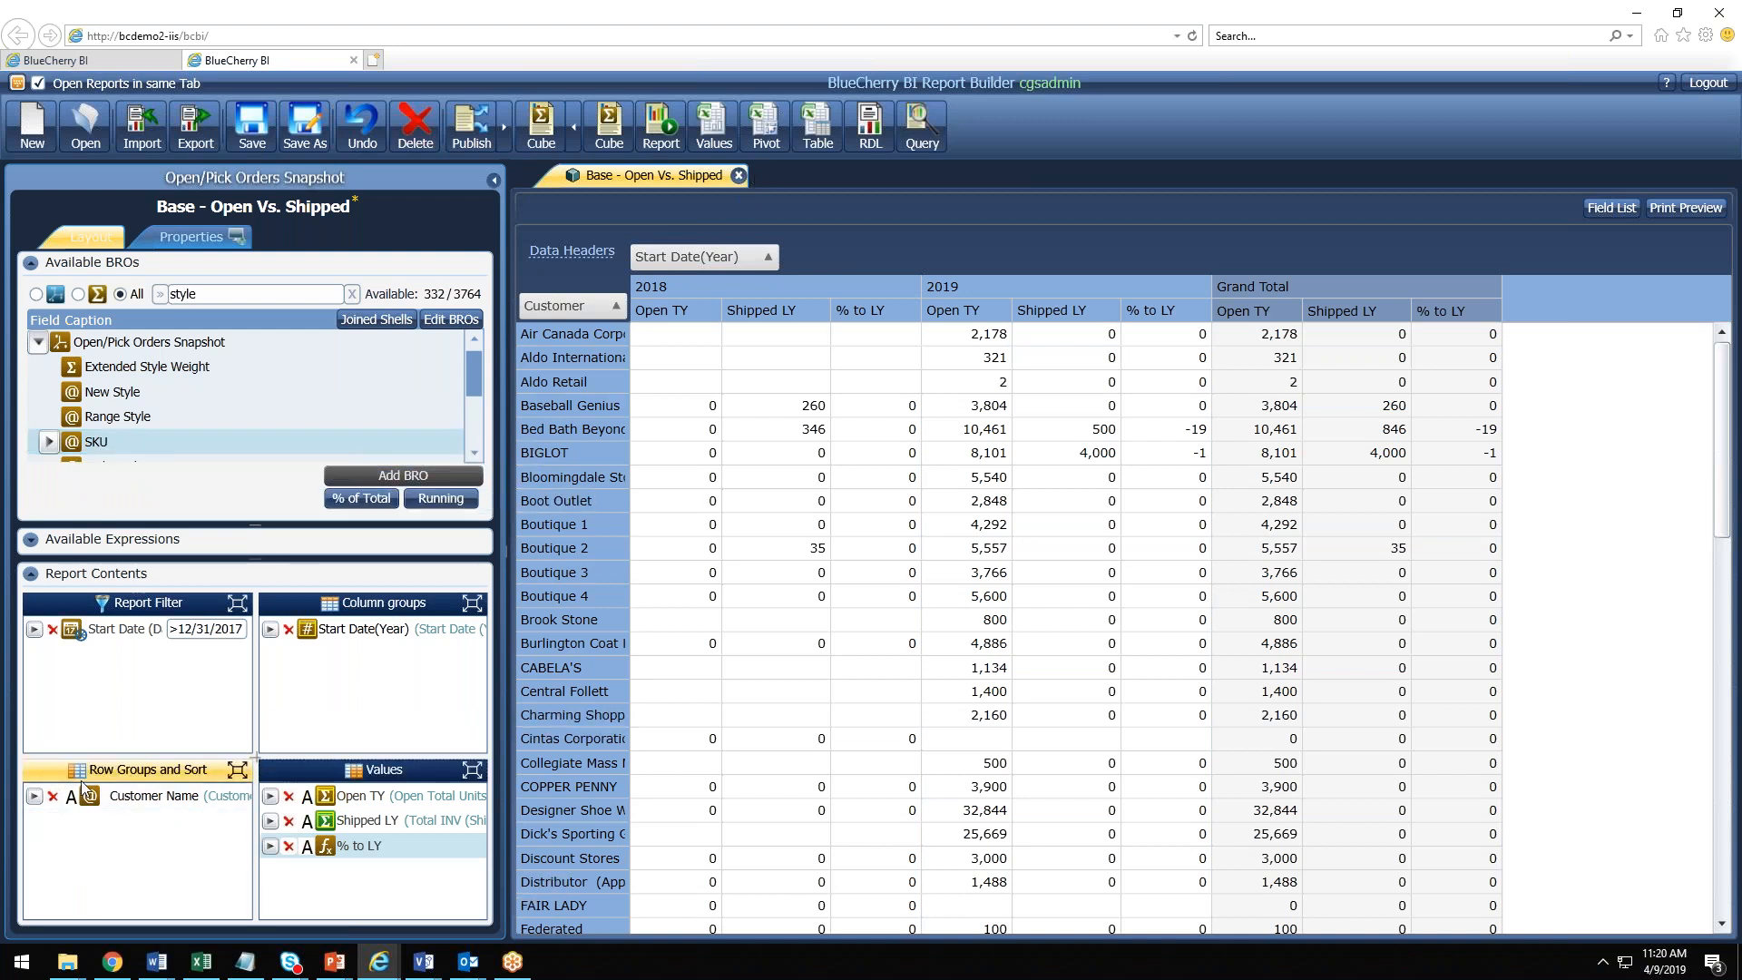
Step: Add Style Code from Open/Pick Orders Snapshot to Row Groups and Sort below Customer Name
scroll(159, 425, "down", 3)
scroll(160, 422, "up", 2)
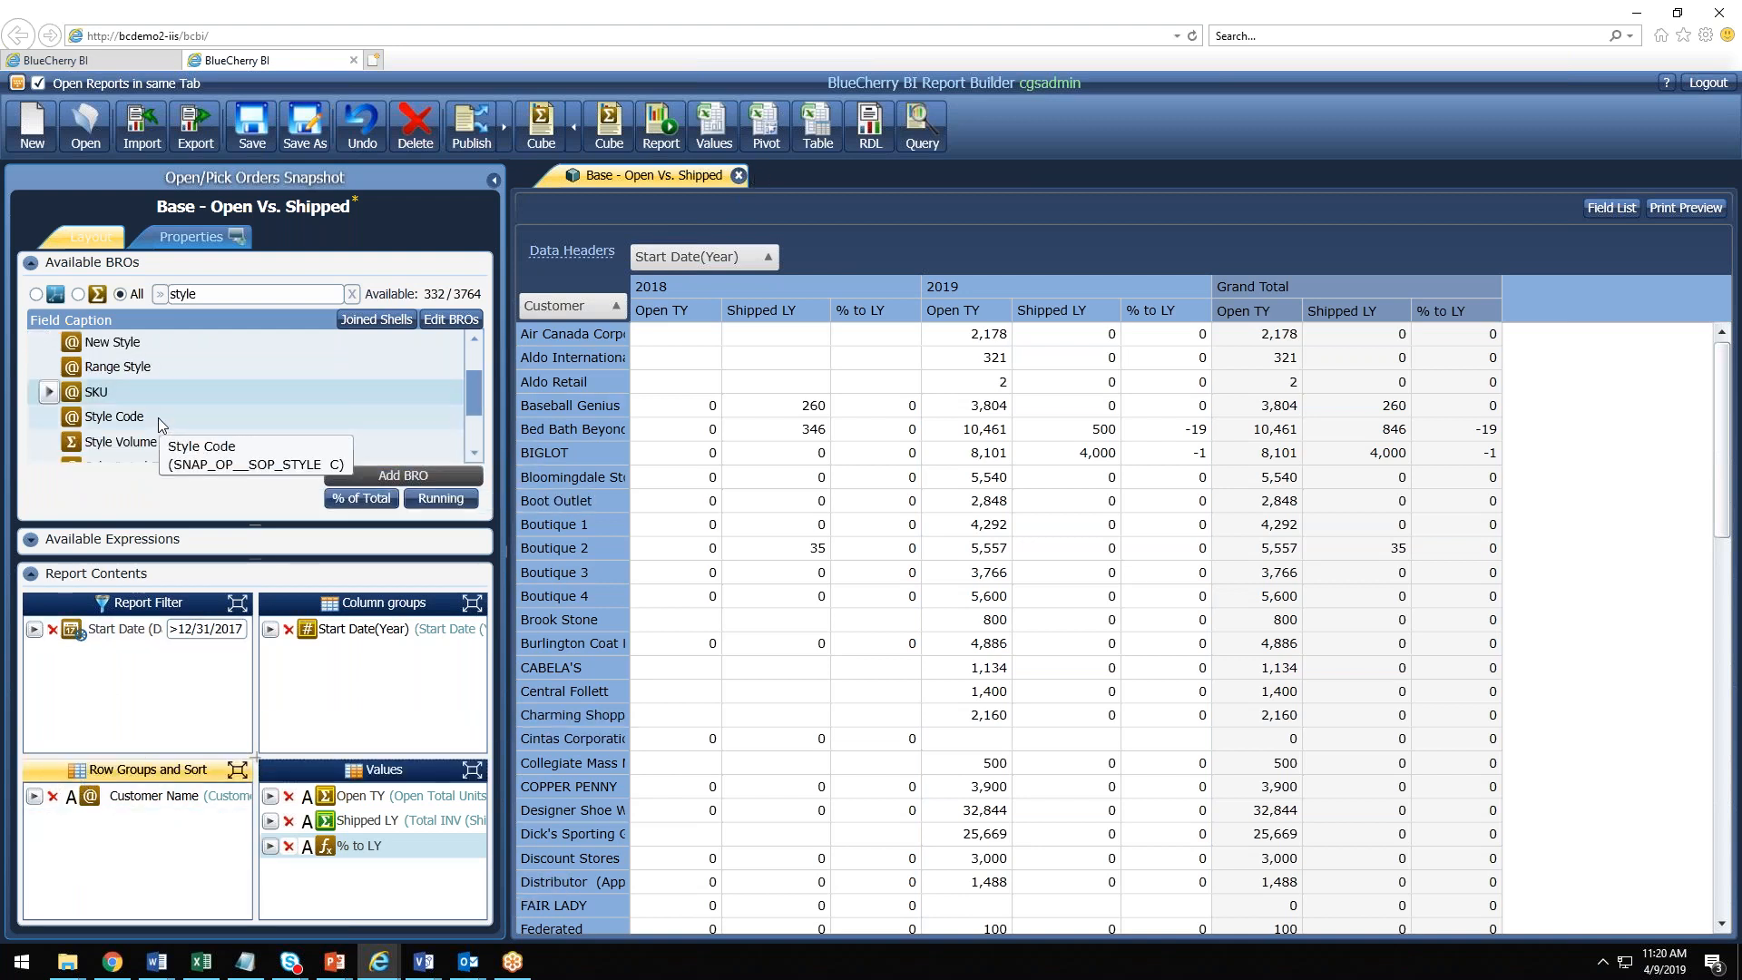
left_click_drag(101, 417, 100, 862)
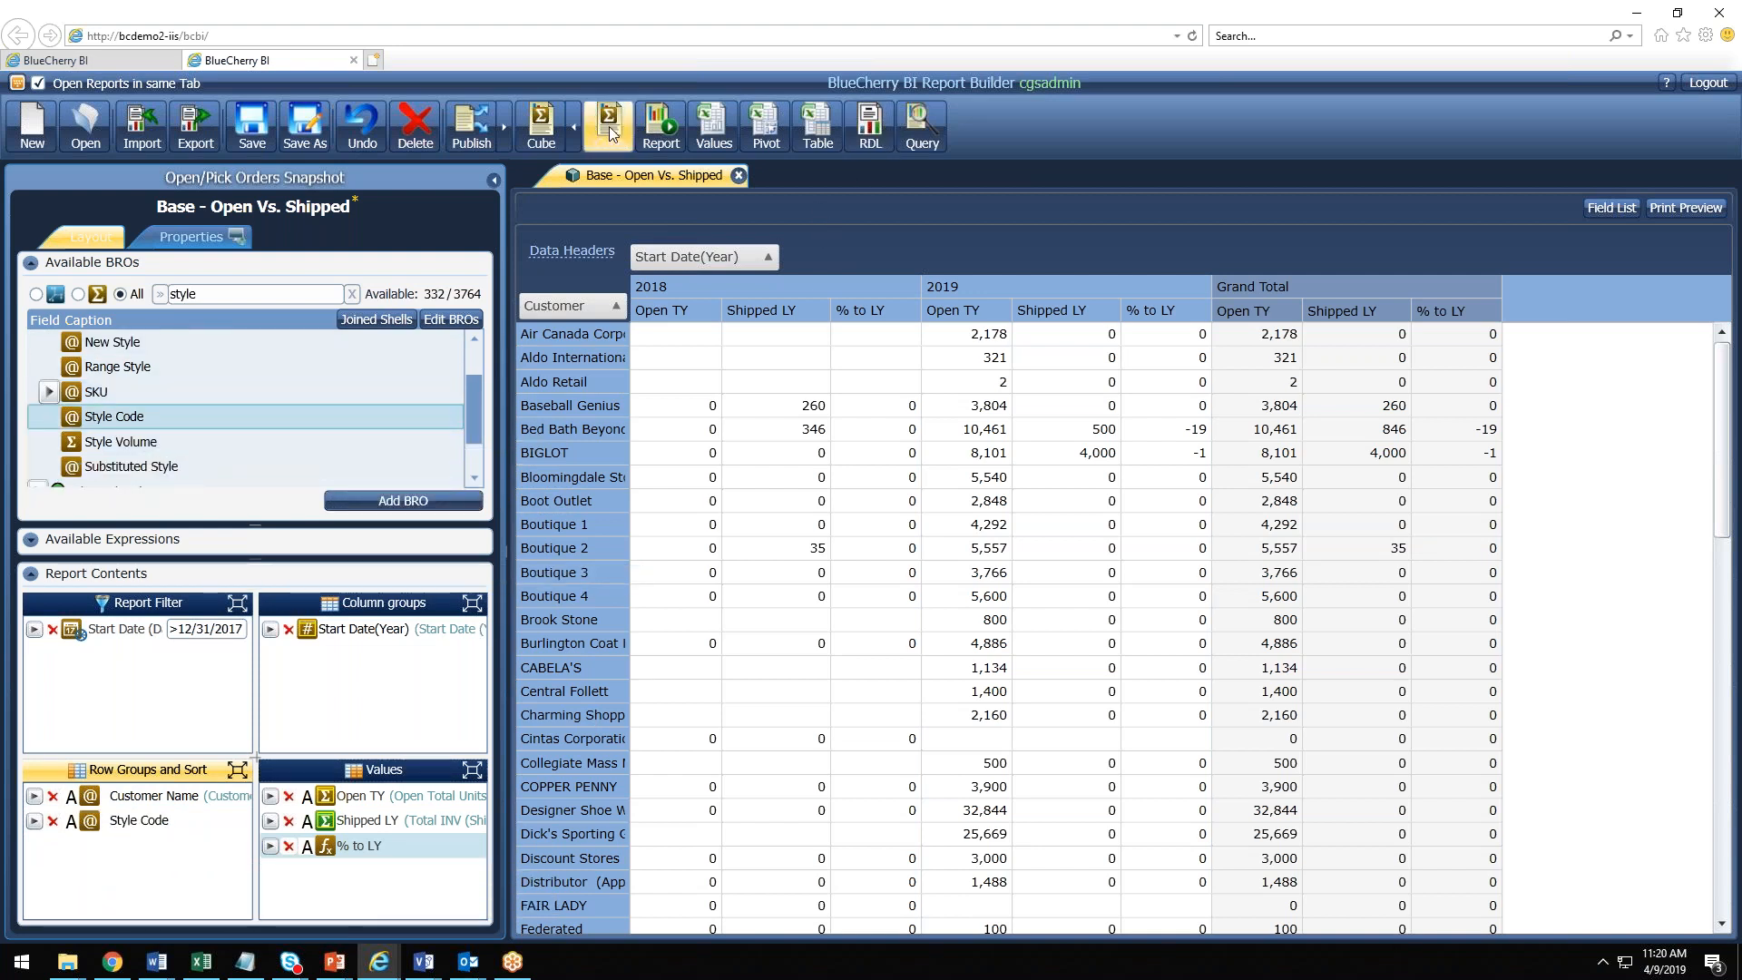
Step: Run the cube and rearrange its row fields as Style Code, Customer Name and Start Date(Year)
left_click(547, 131)
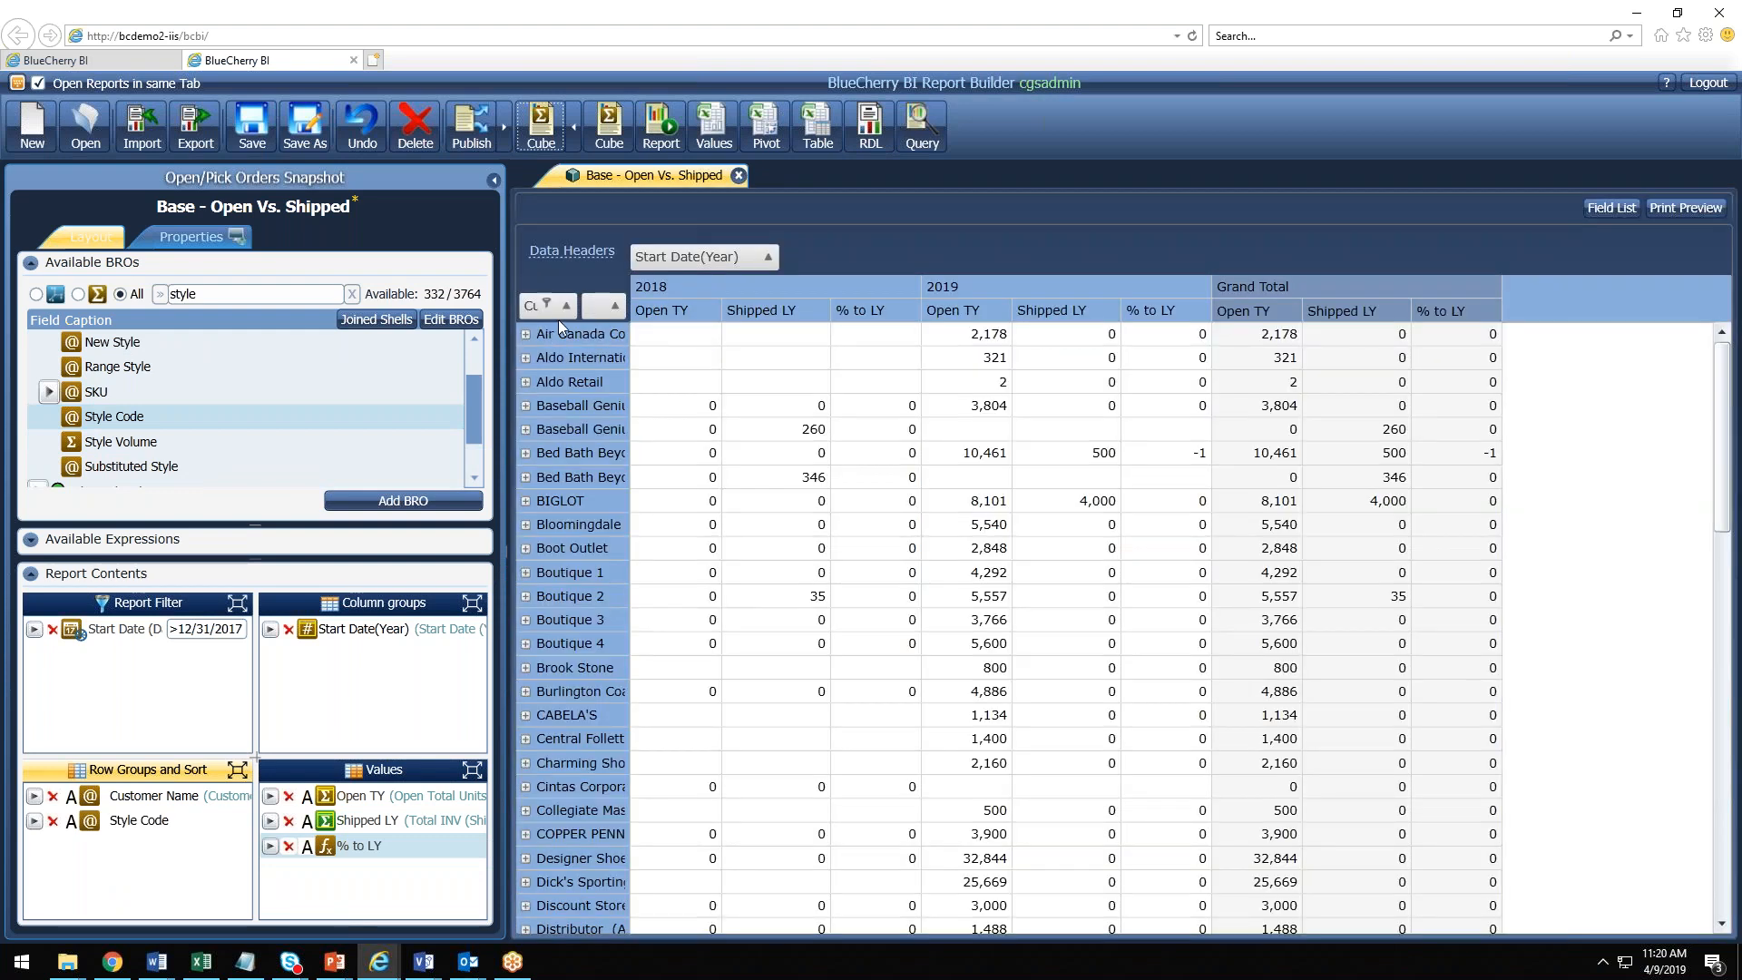
mouse_move(588, 310)
left_mouse_down()
mouse_move(532, 336)
mouse_move(519, 309)
mouse_move(615, 309)
left_mouse_up()
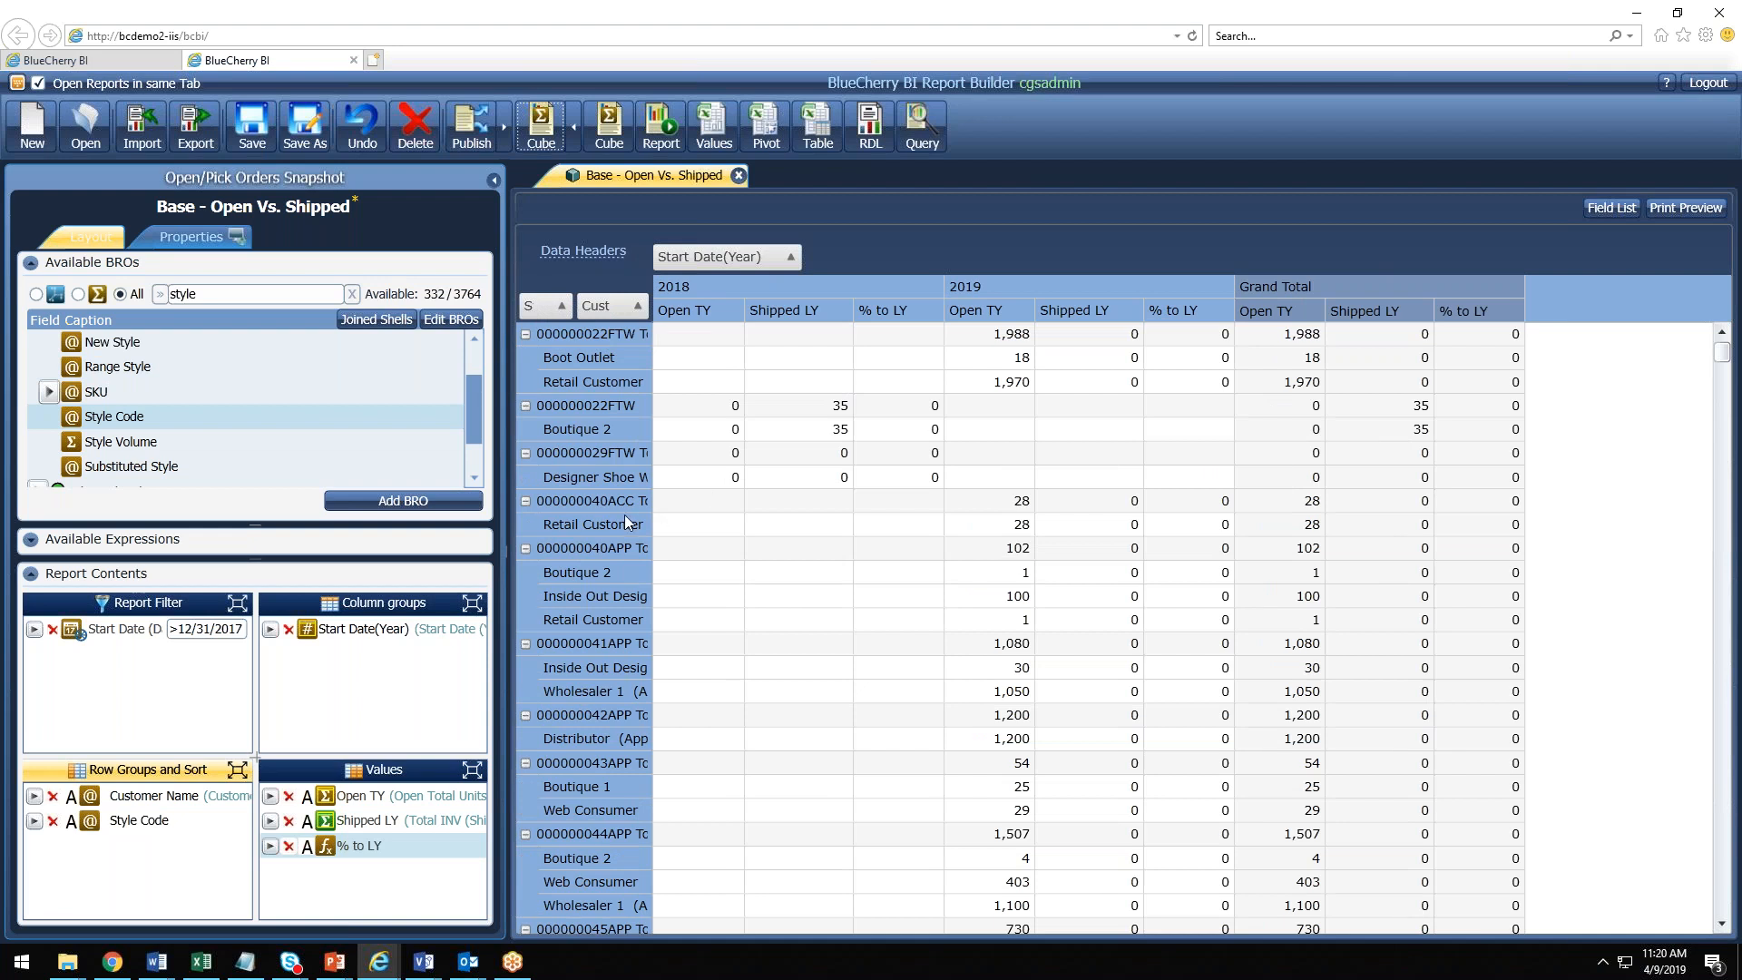
left_click_drag(721, 259, 633, 321)
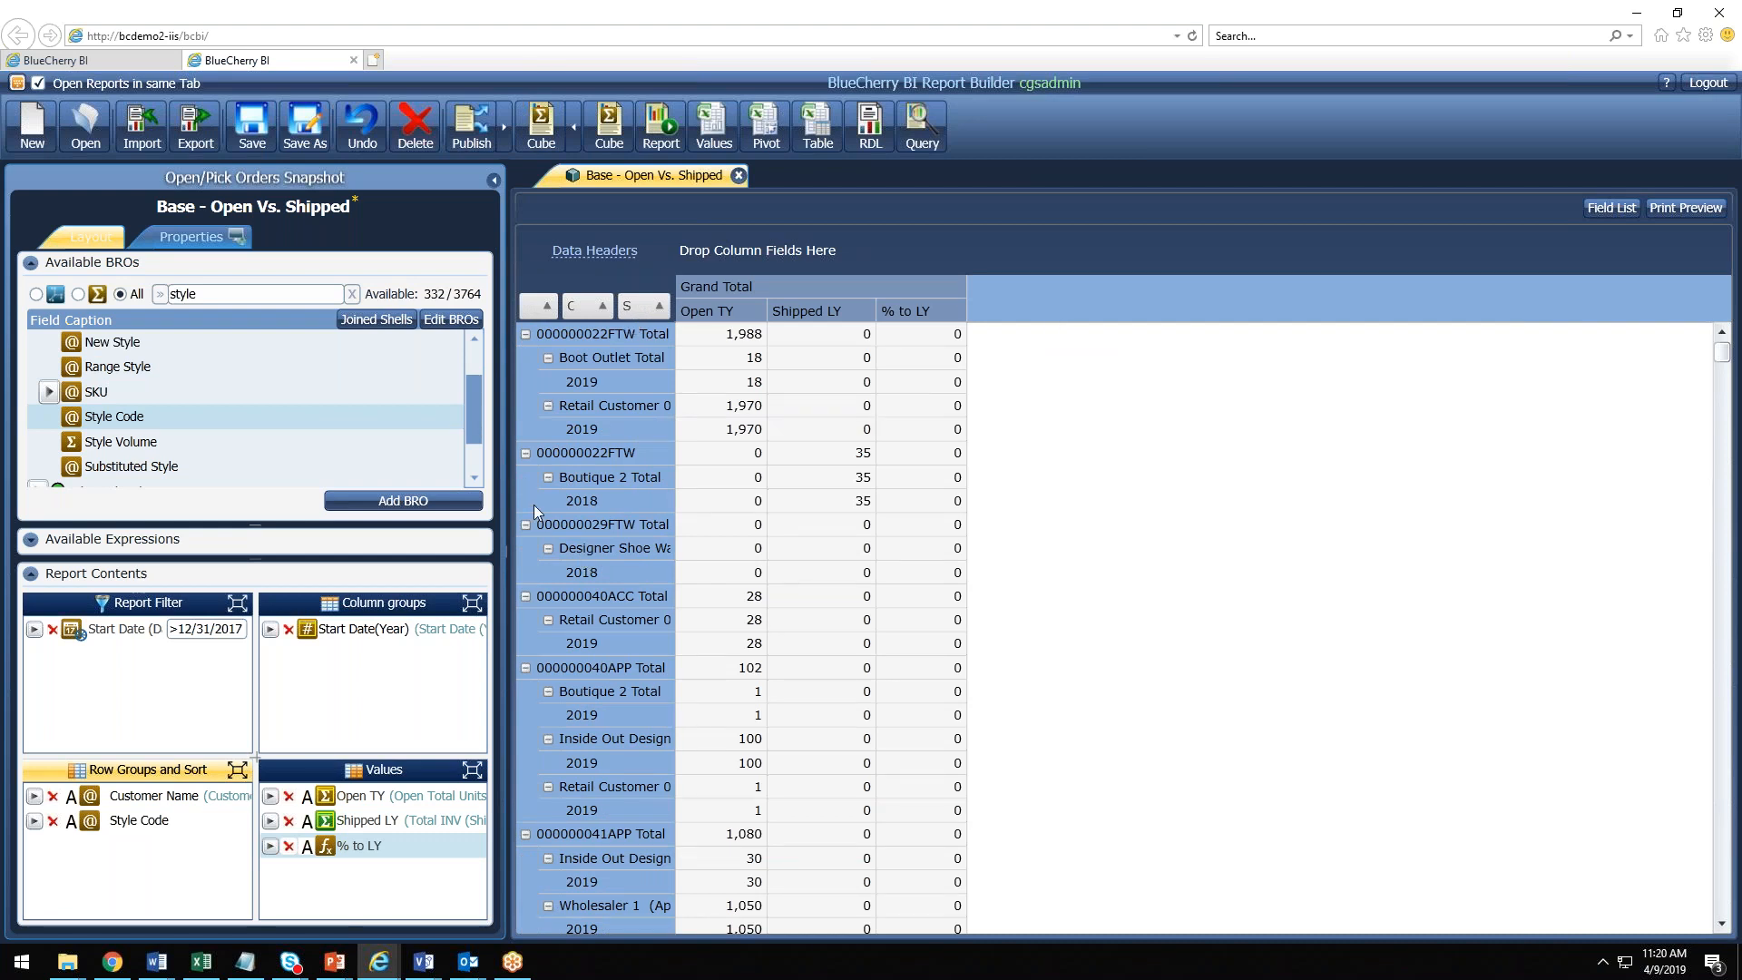
Step: Take Customer Name and Style Code out of the cube's rows by moving them into the PivotGrid Field List
left_click(1592, 216)
left_click_drag(1567, 670, 1298, 291)
left_click_drag(575, 306, 1366, 412)
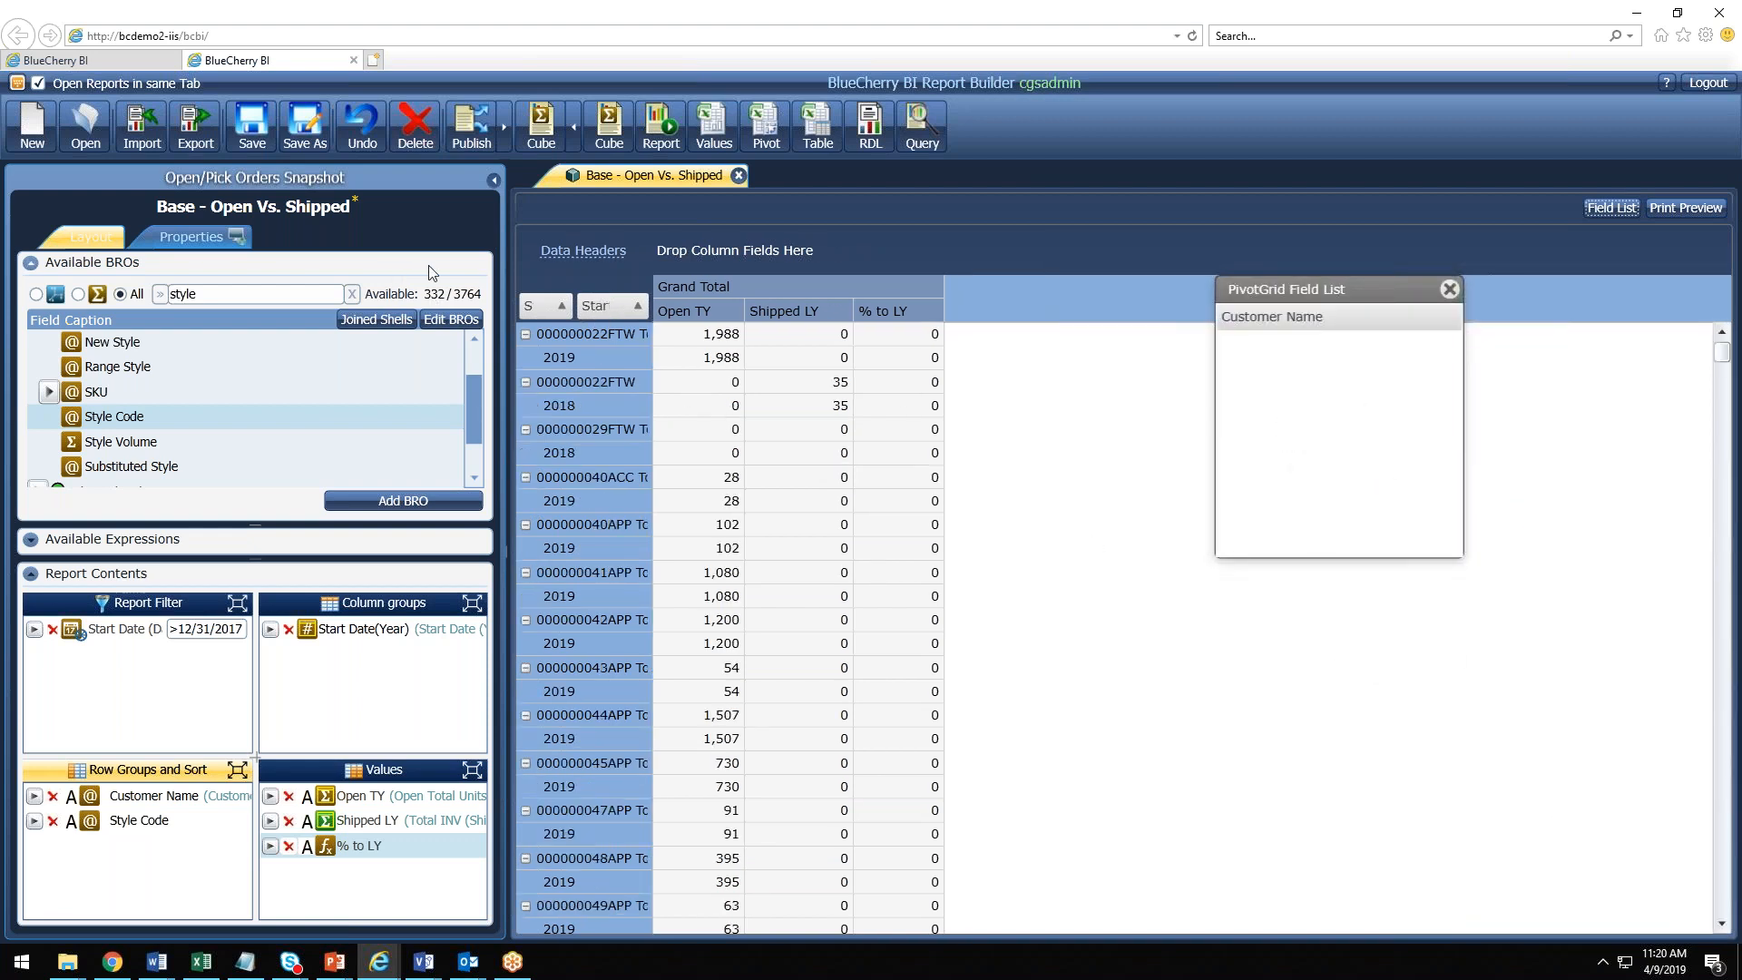
left_click_drag(541, 308, 1346, 421)
Step: Return Start Date(Year) to the cube's column fields and close the PivotGrid Field List
left_click_drag(585, 316, 699, 245)
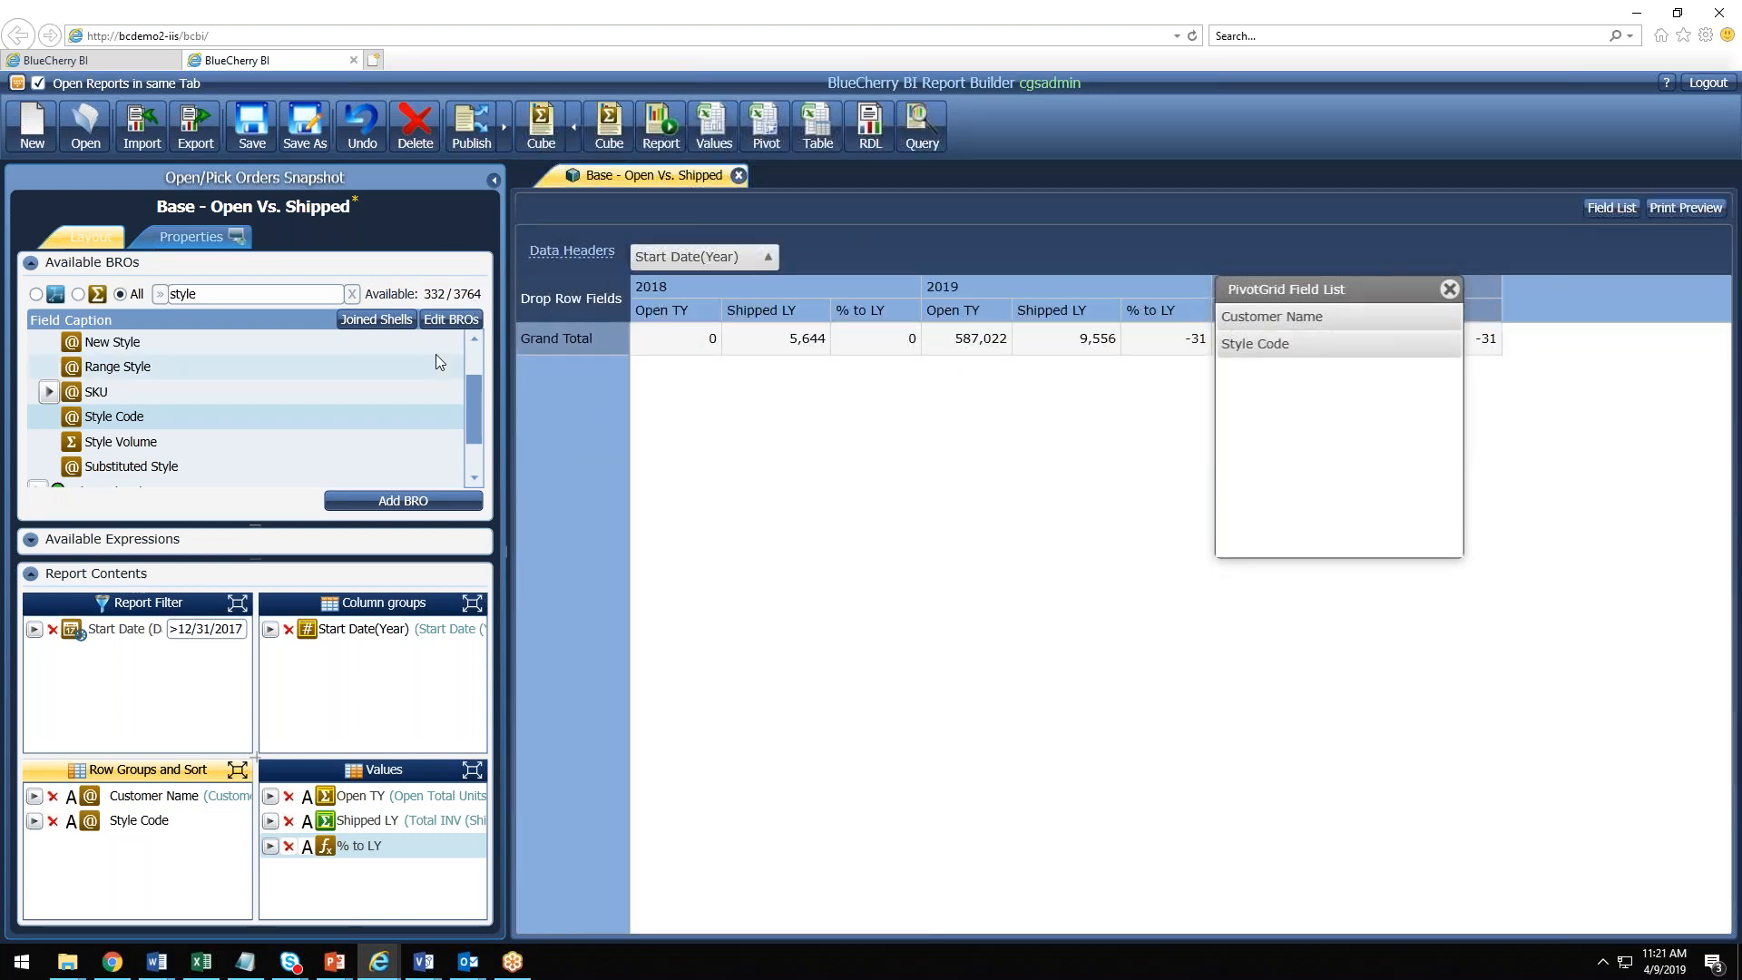
left_click_drag(1335, 291, 1535, 600)
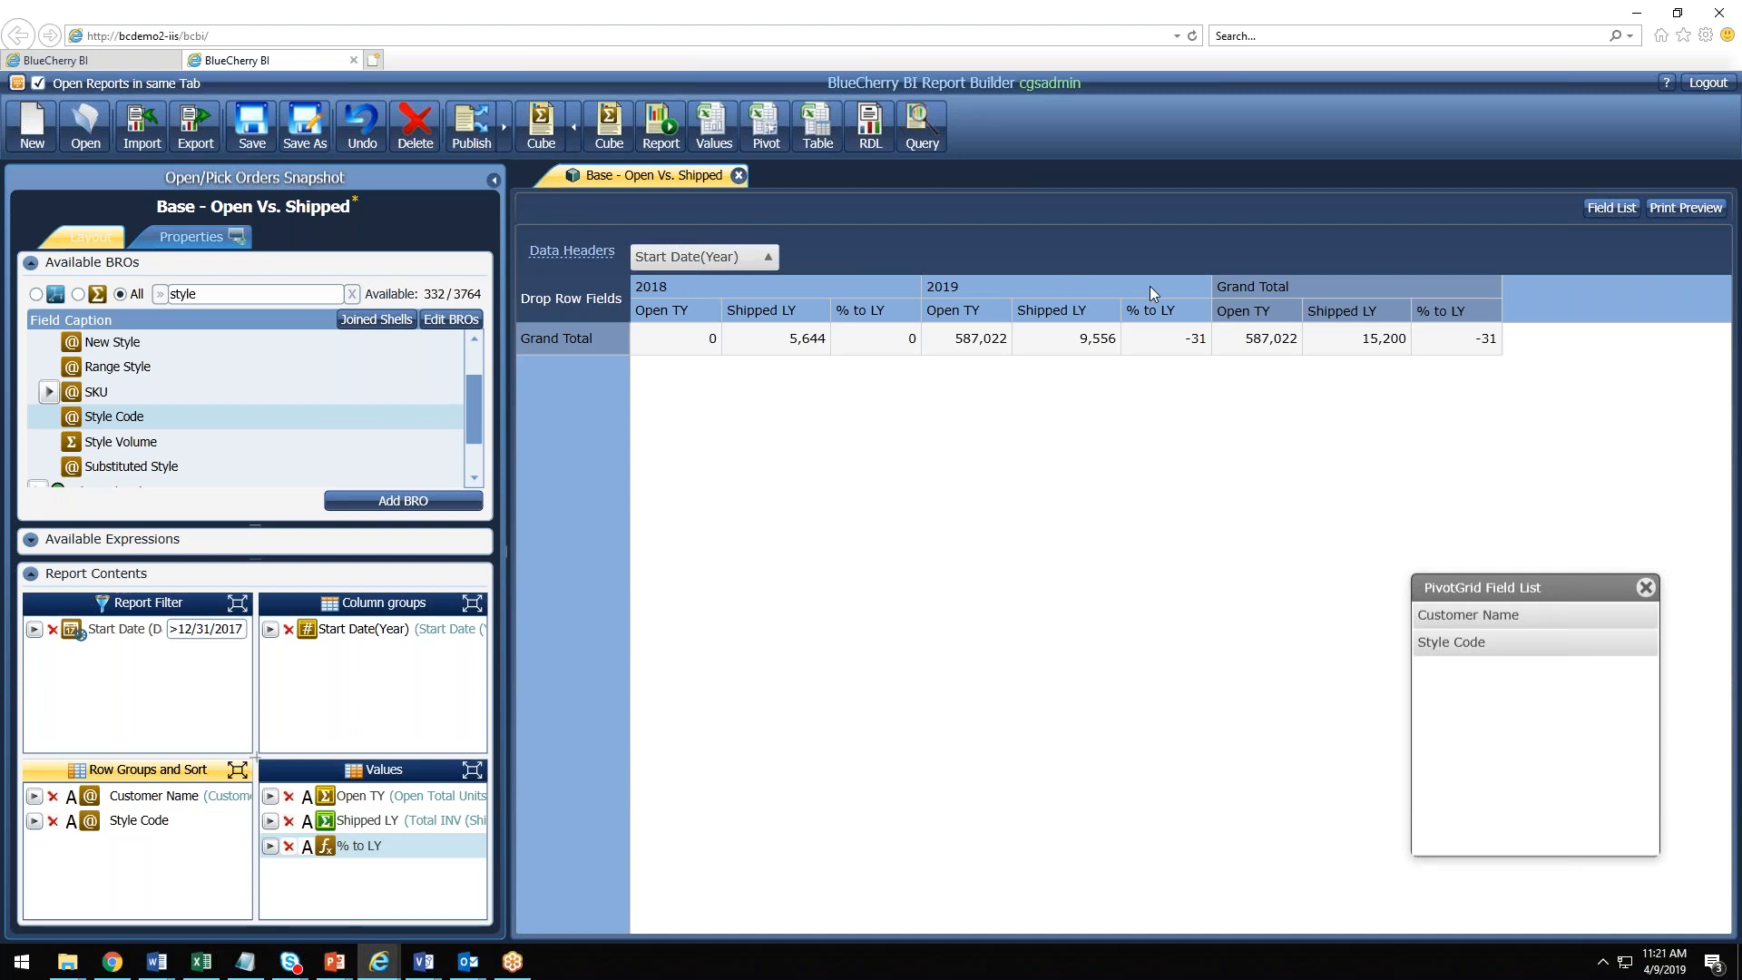
left_click(1646, 587)
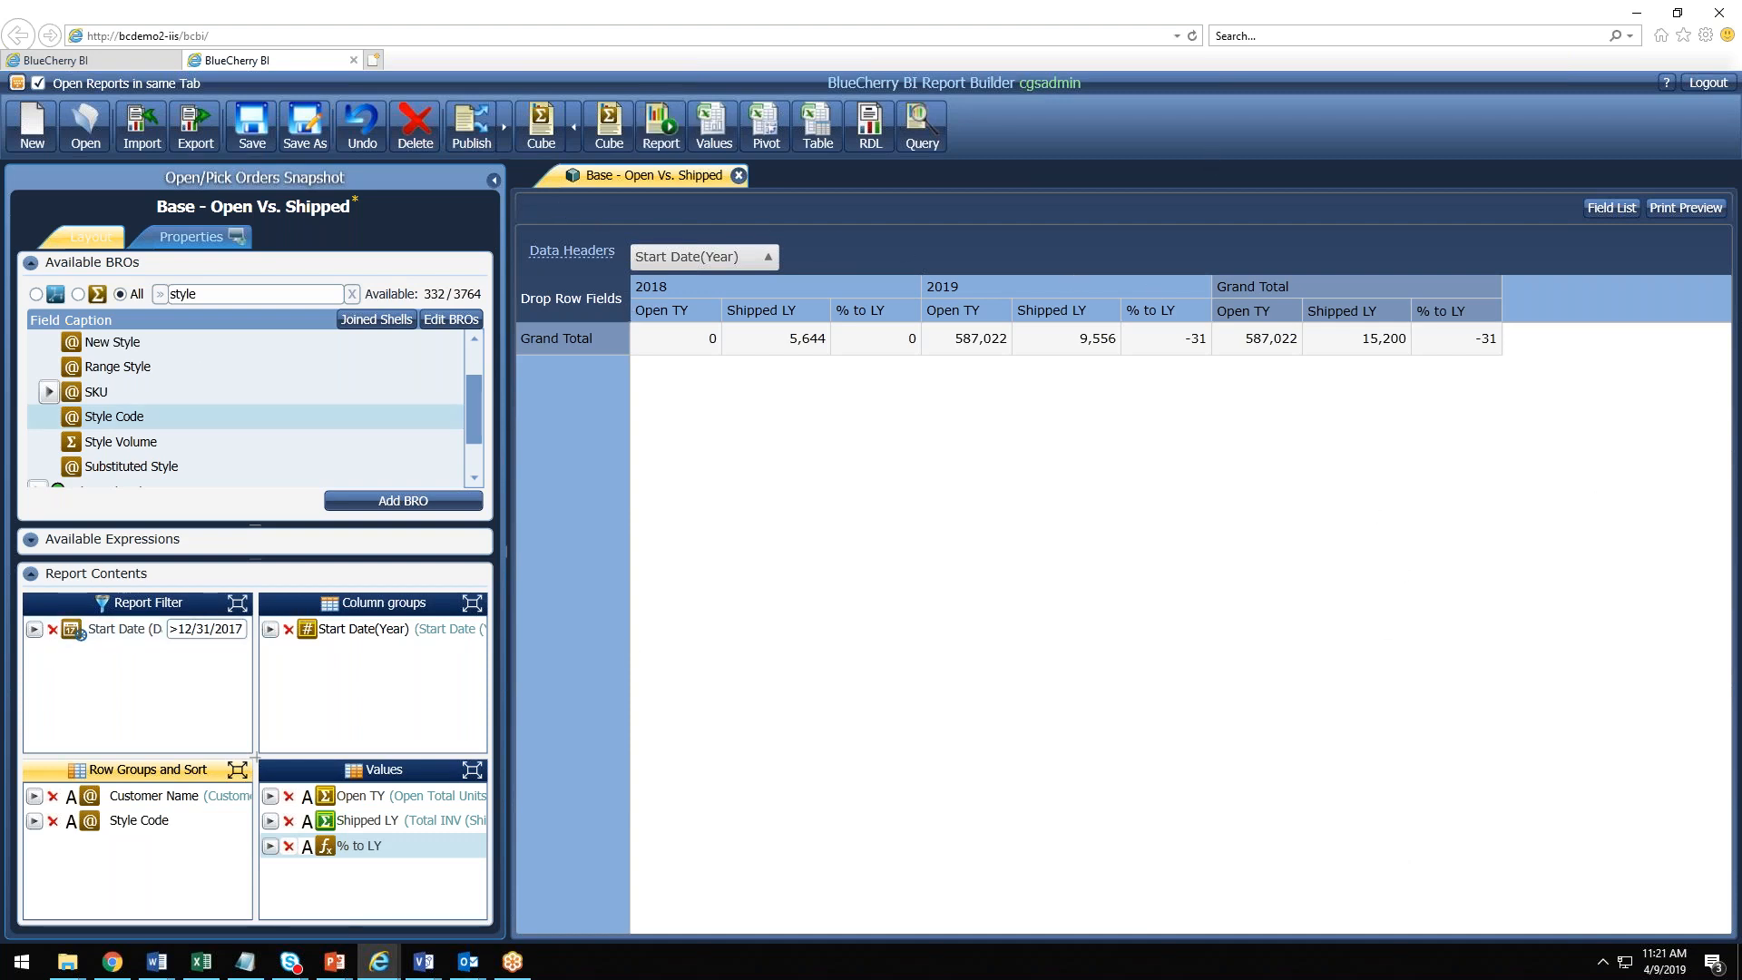
Step: Add Style Code from Open/Pick Orders Snapshot to Report Filter as an Interactive filter and rerun the cube
left_click_drag(86, 420, 101, 688)
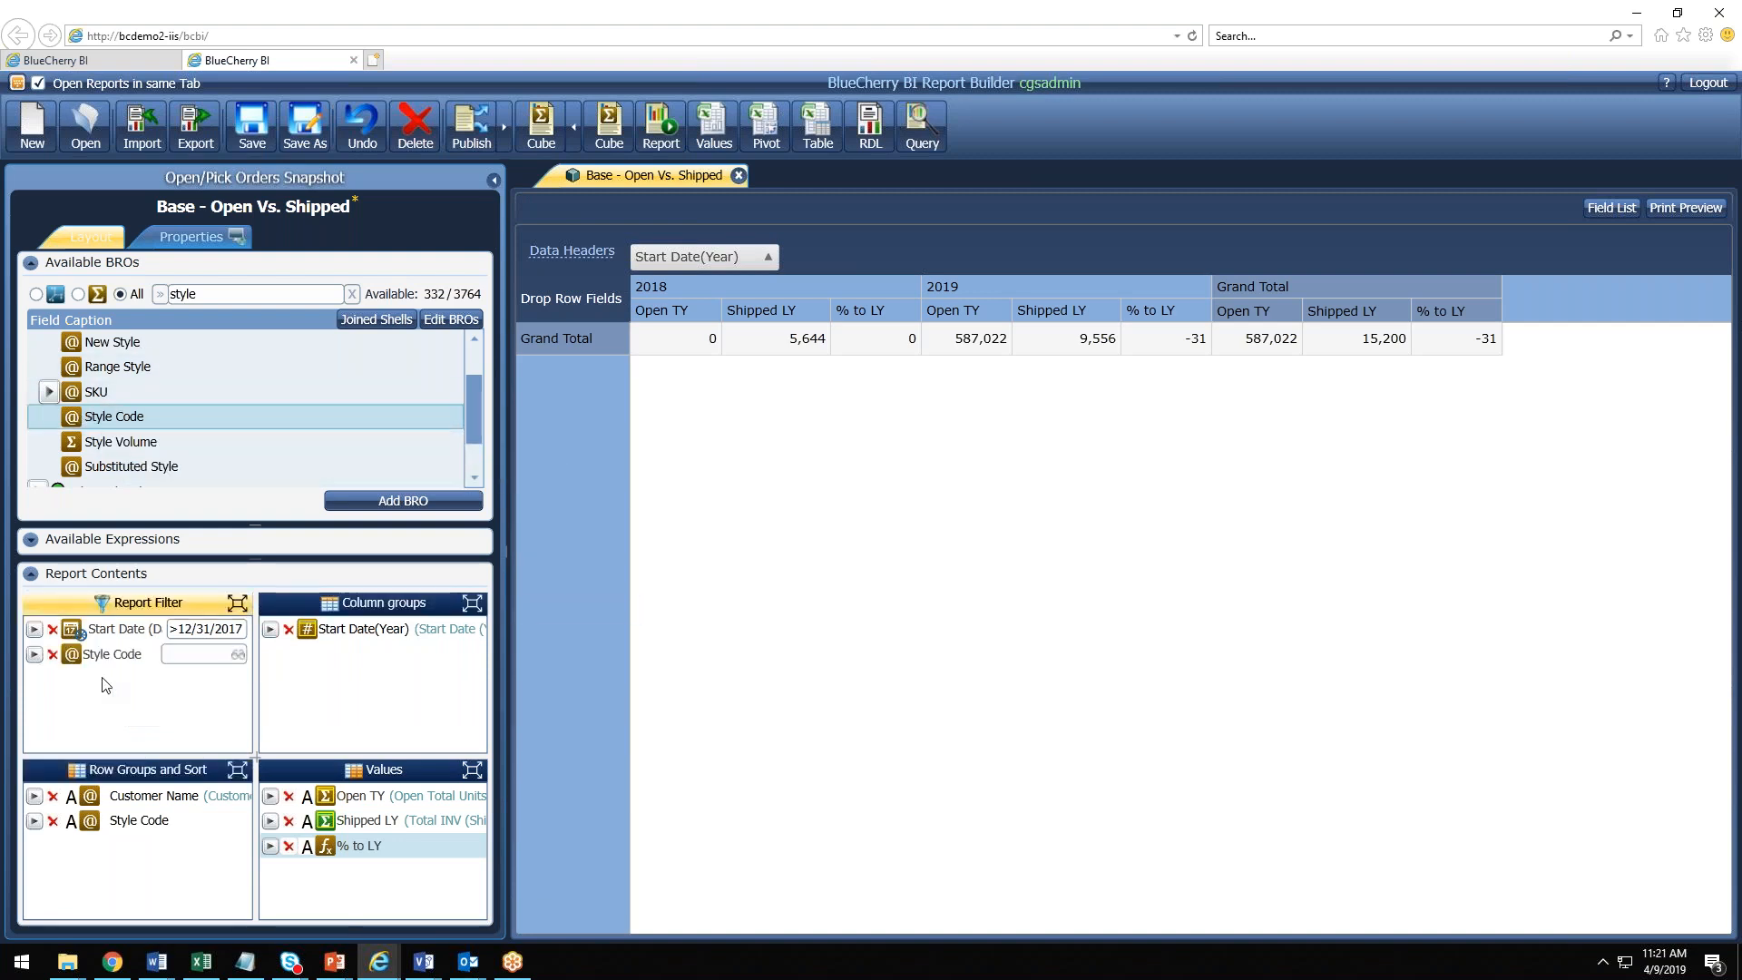
left_click(35, 654)
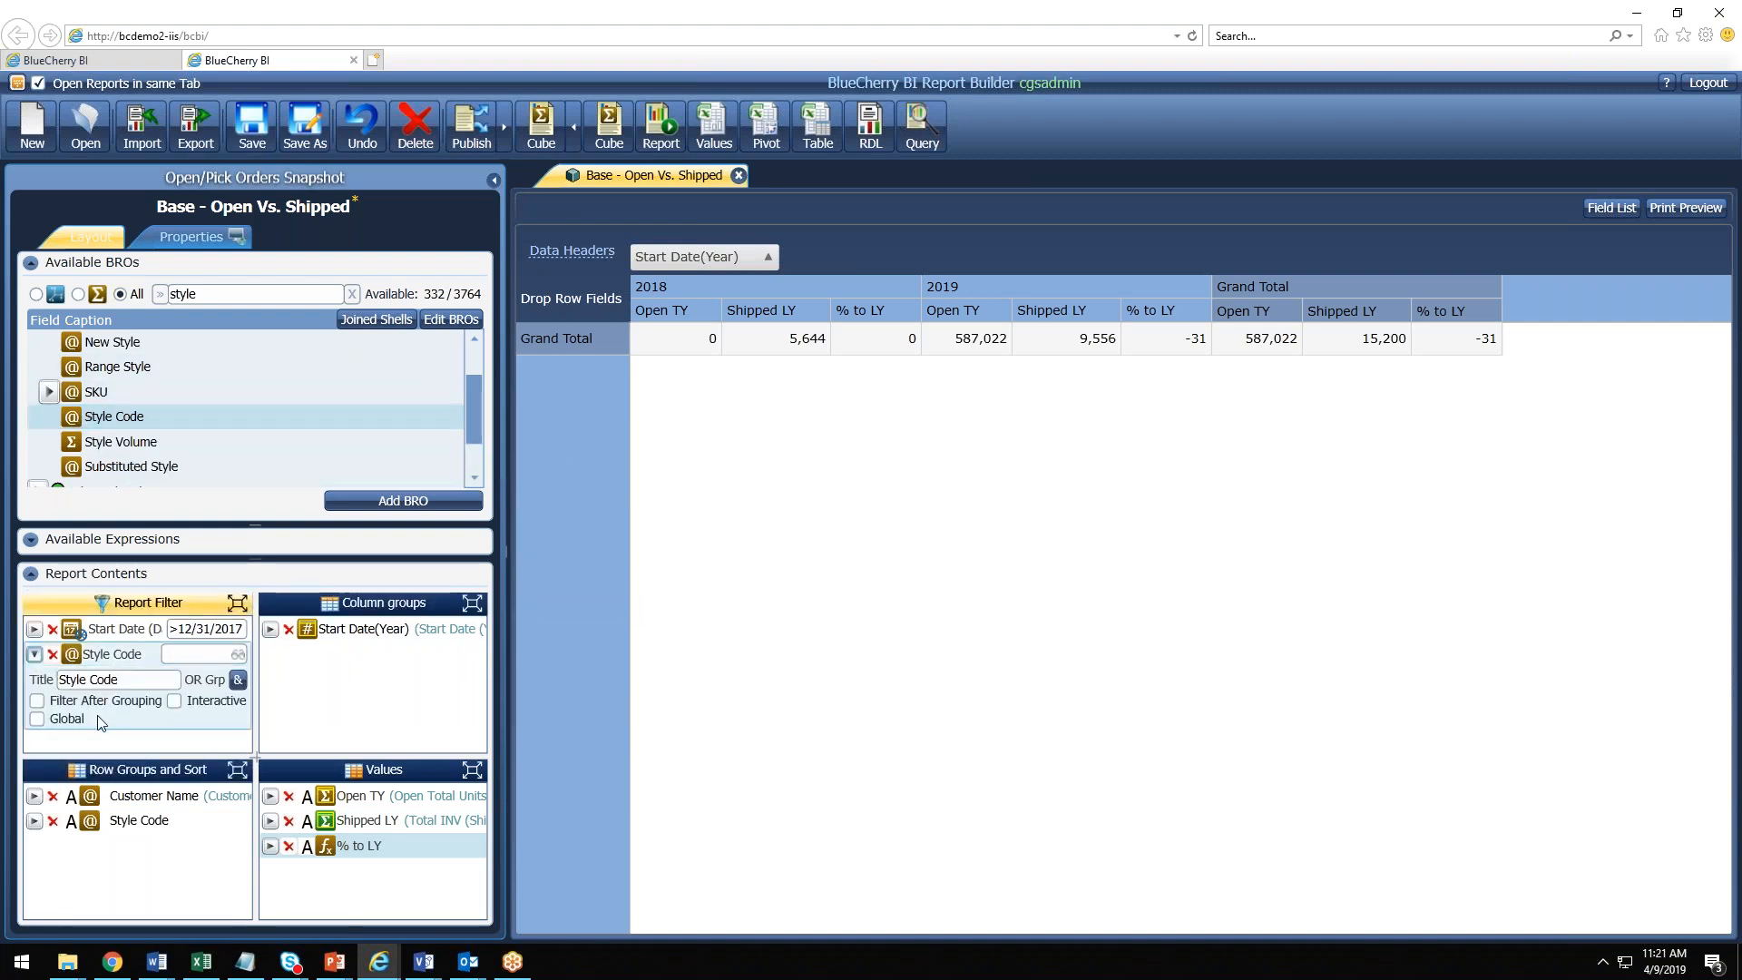
left_click(174, 701)
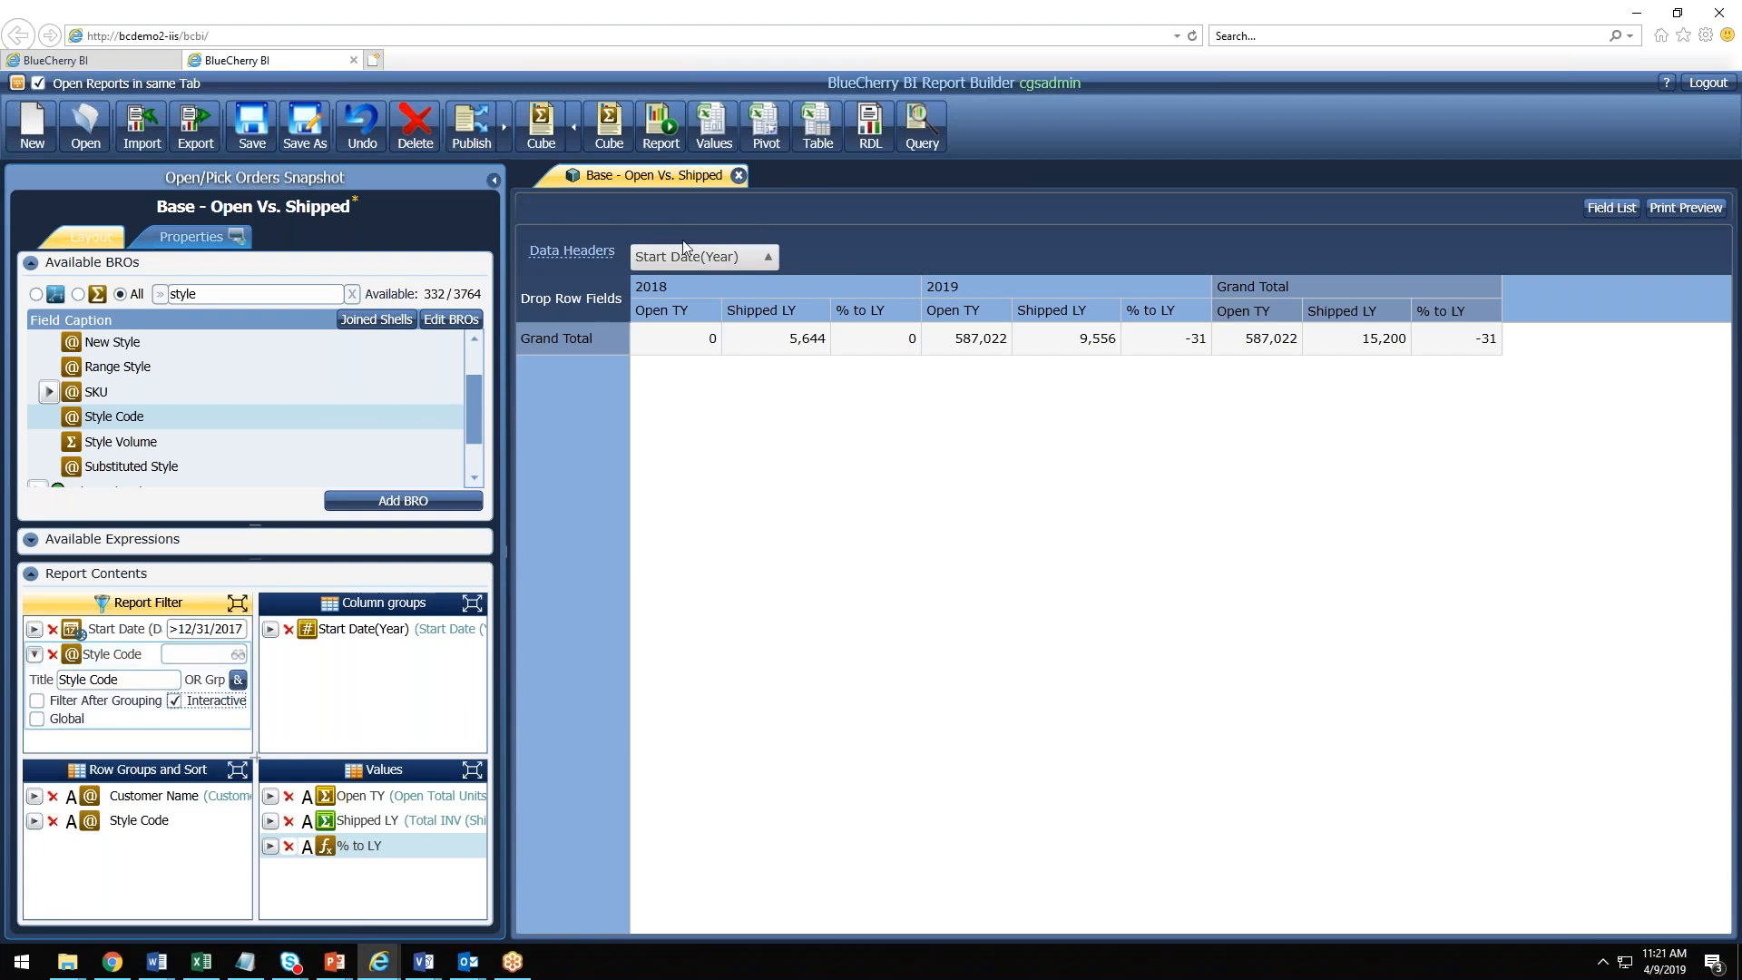
left_click(563, 129)
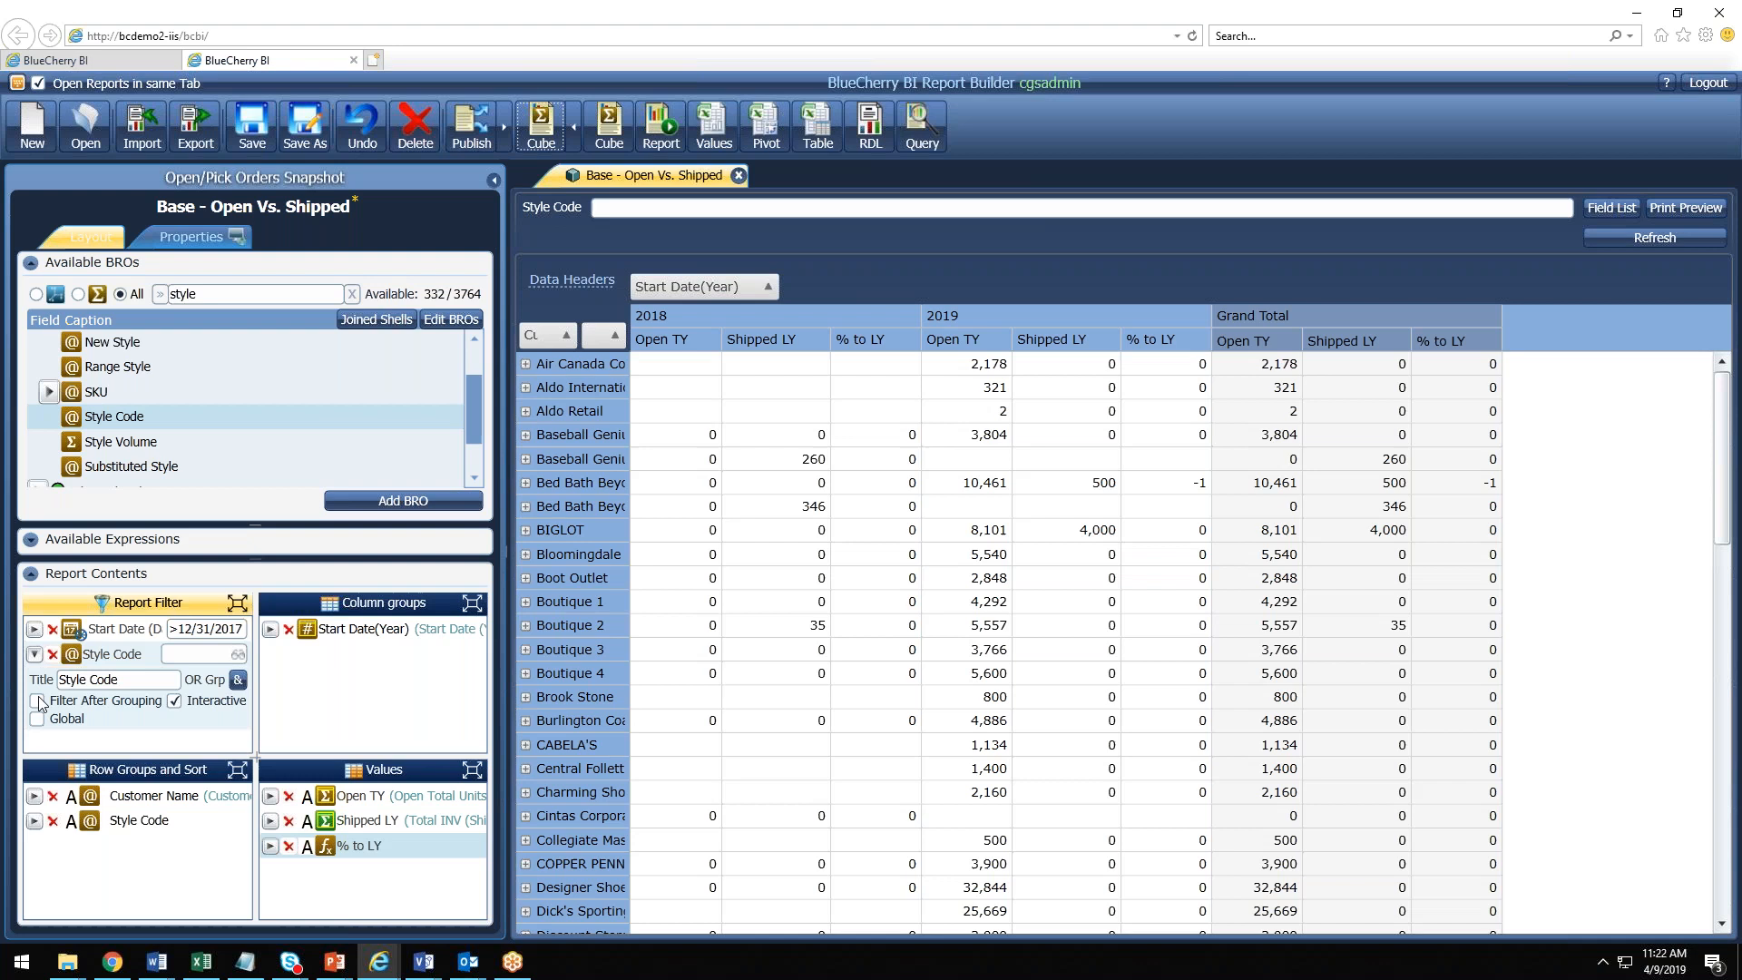
Step: Collapse Open/Pick Orders Snapshot and the Style Code filter options, and filter the available BROs by "invoice date"
scroll(86, 381, "up", 2)
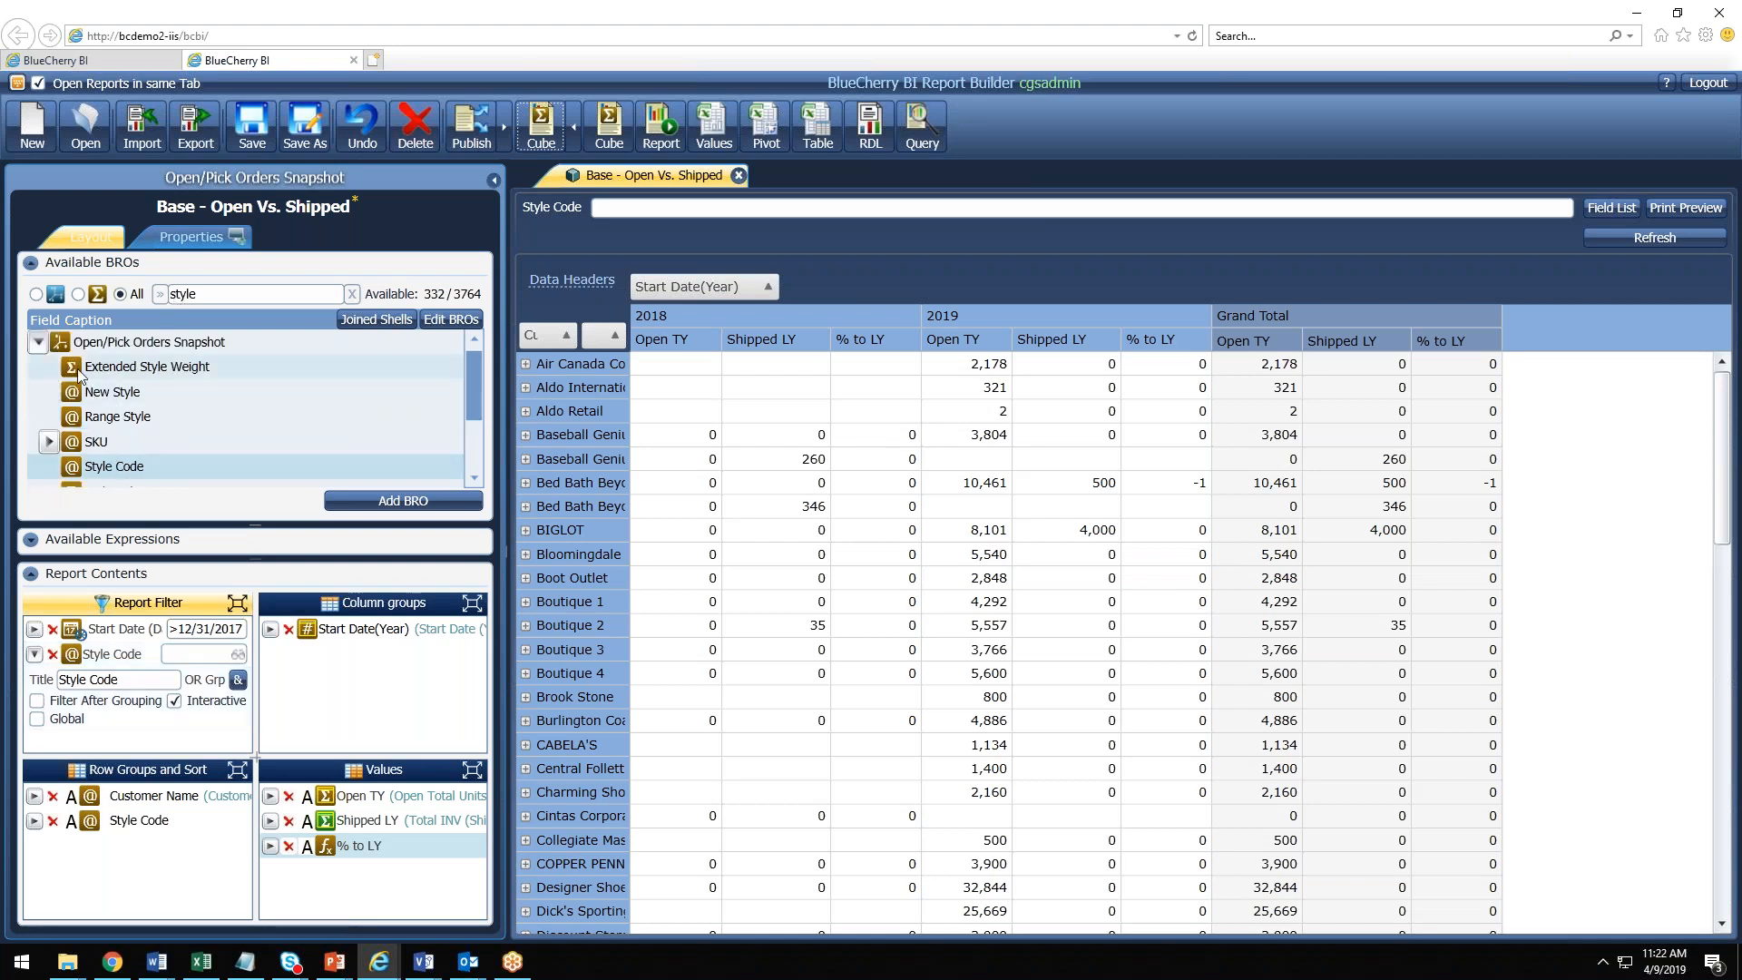
left_click(39, 342)
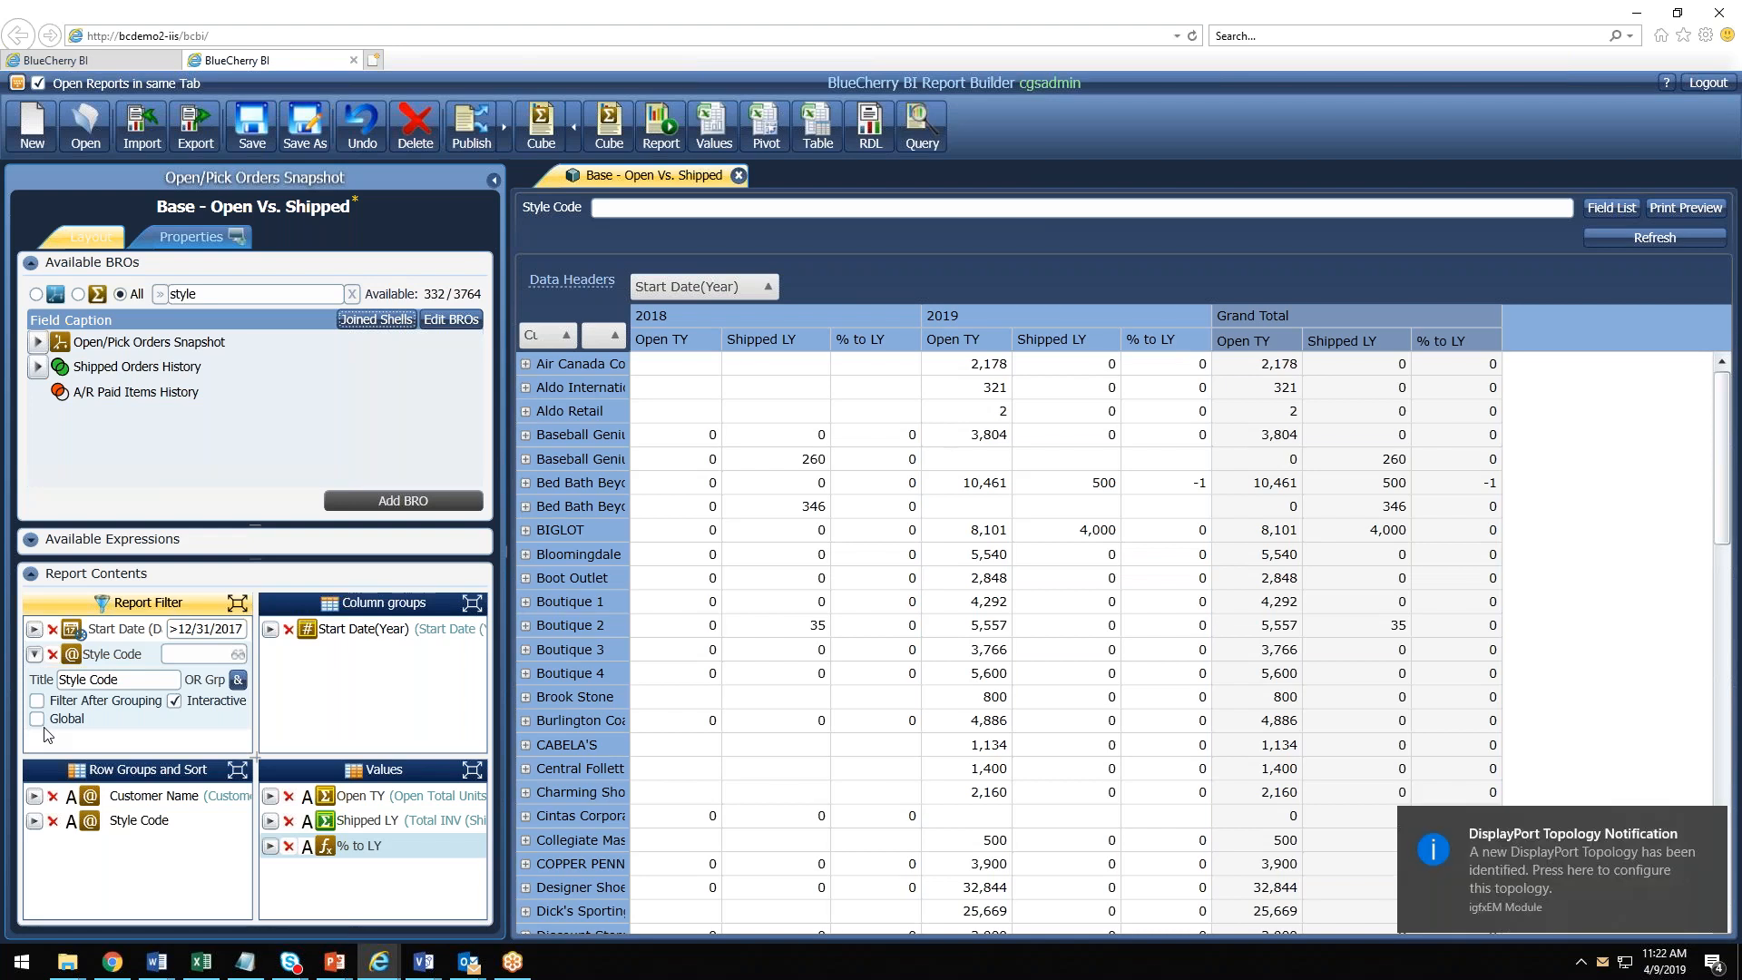
left_click(34, 654)
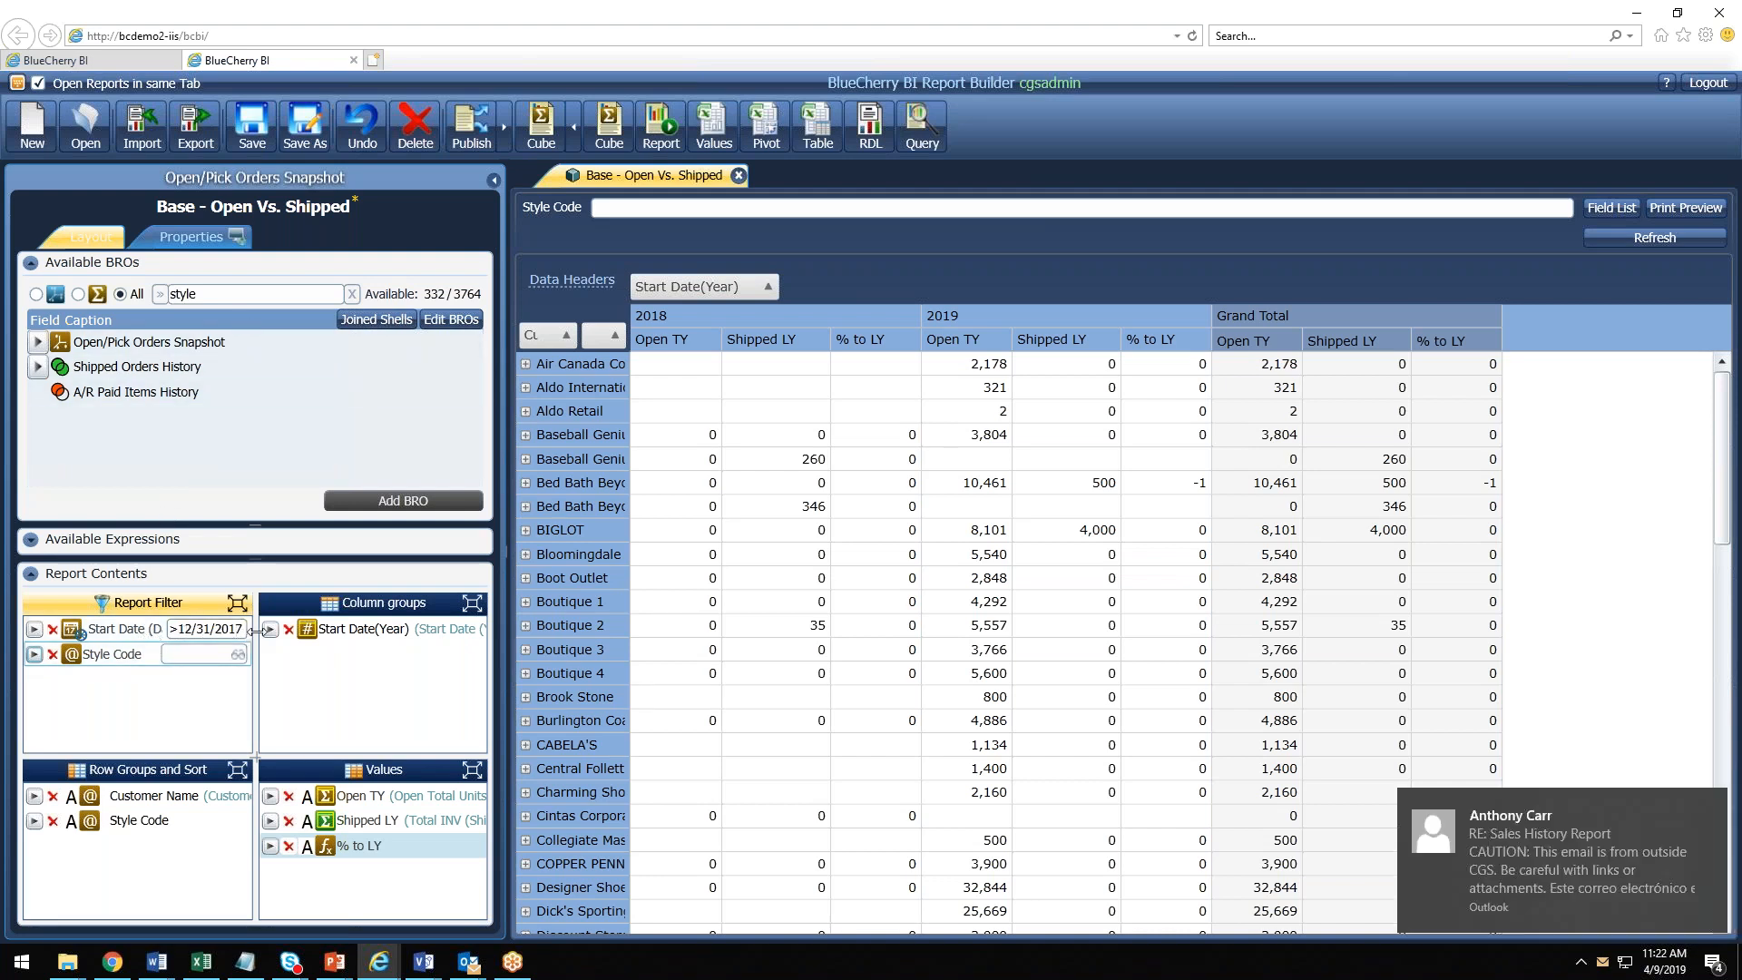
double_click(186, 294)
type("invoice date")
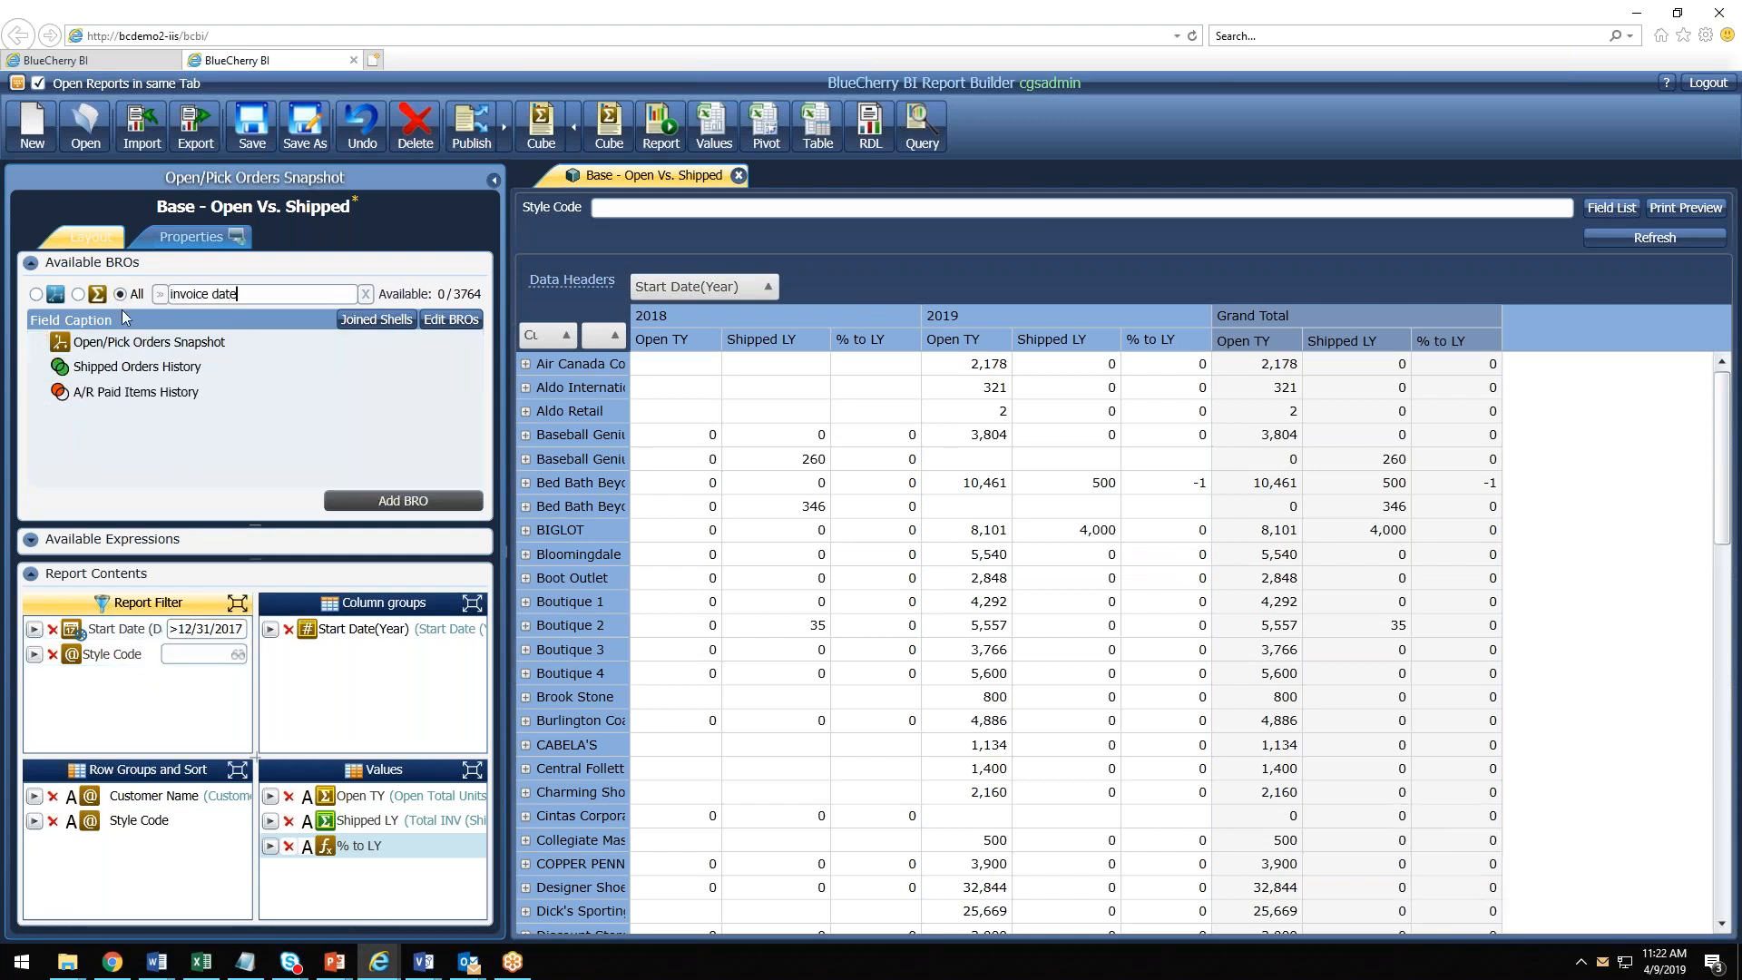
Step: Filter the available BROs by "ship date" and add Ship Date from Shipped Orders History to Report Filter
double_click(198, 294)
type("ship")
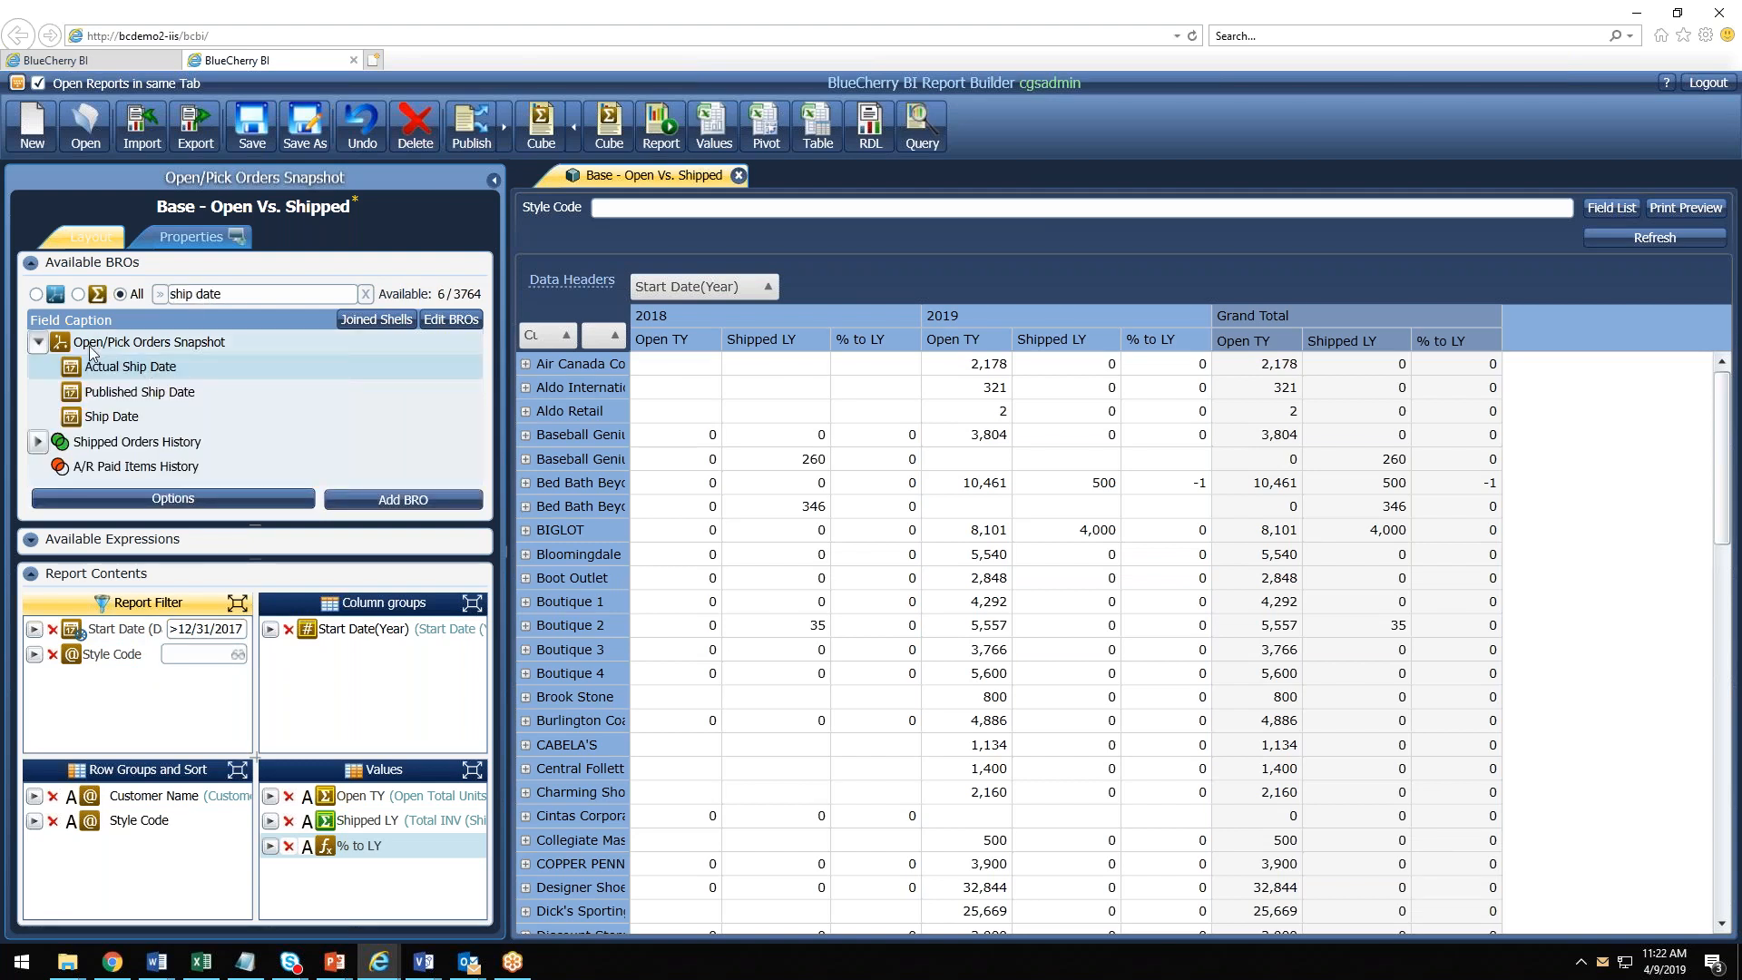
left_click(39, 367)
left_click_drag(100, 442, 136, 679)
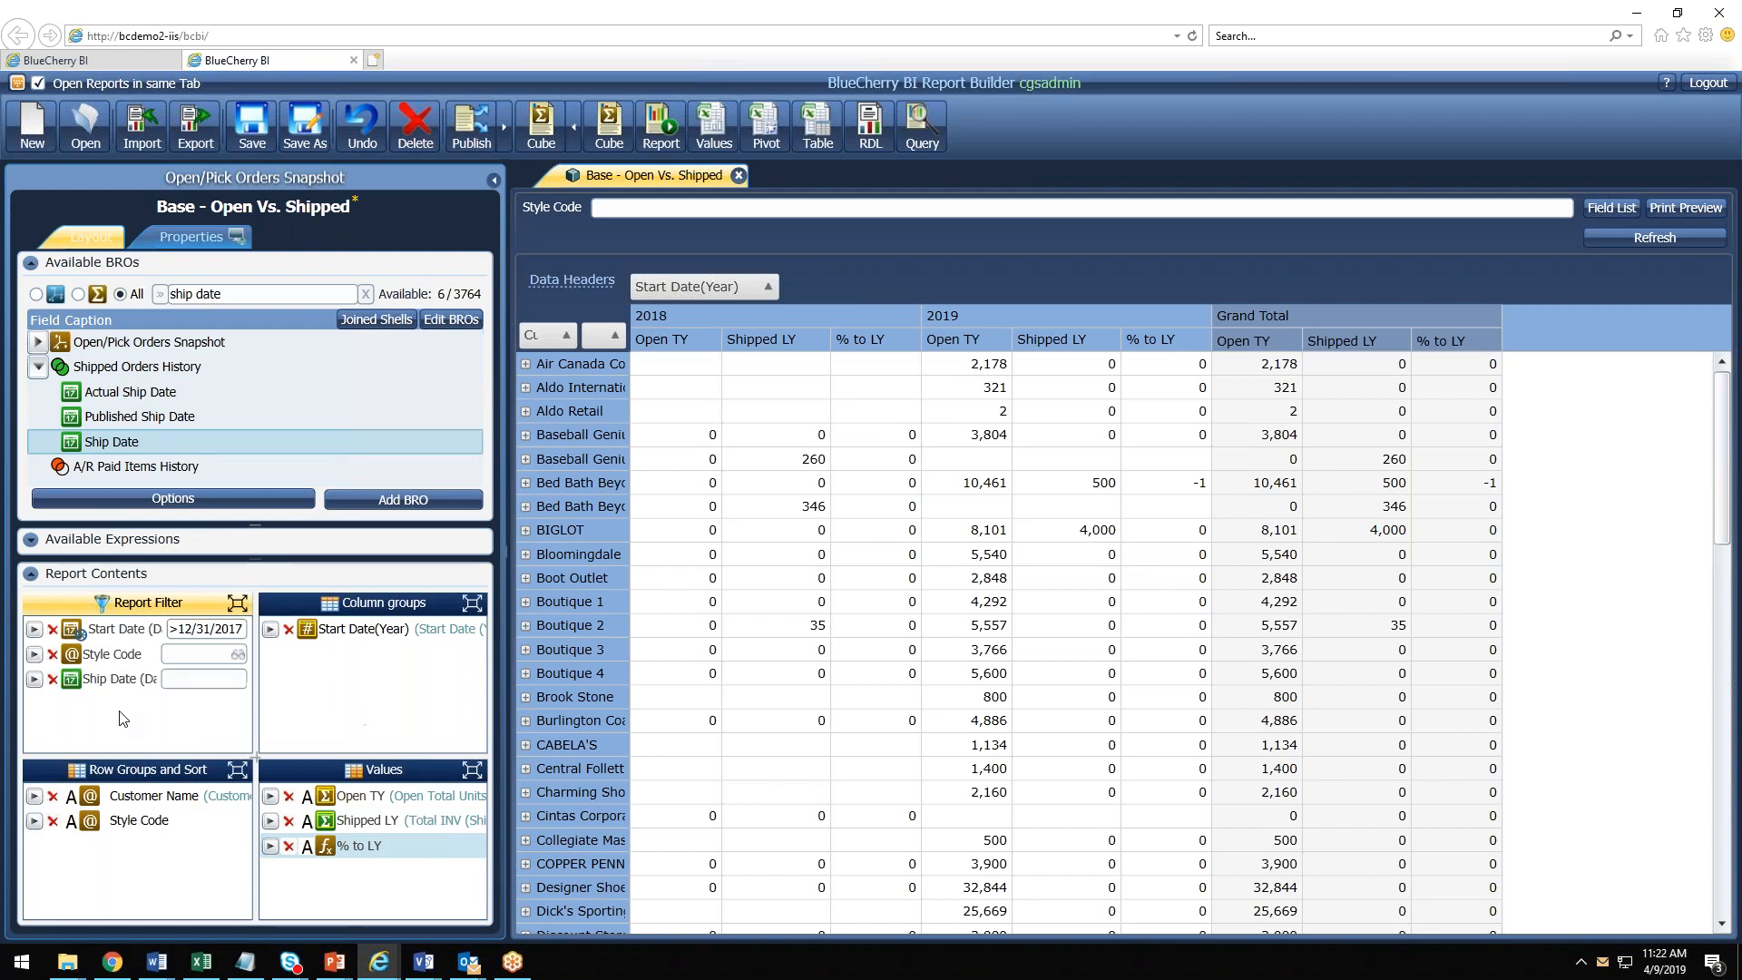
Step: Set the Ship Date filter to <12/31/2017, reusing the Start Date filter's date, and review its filter options
double_click(211, 636)
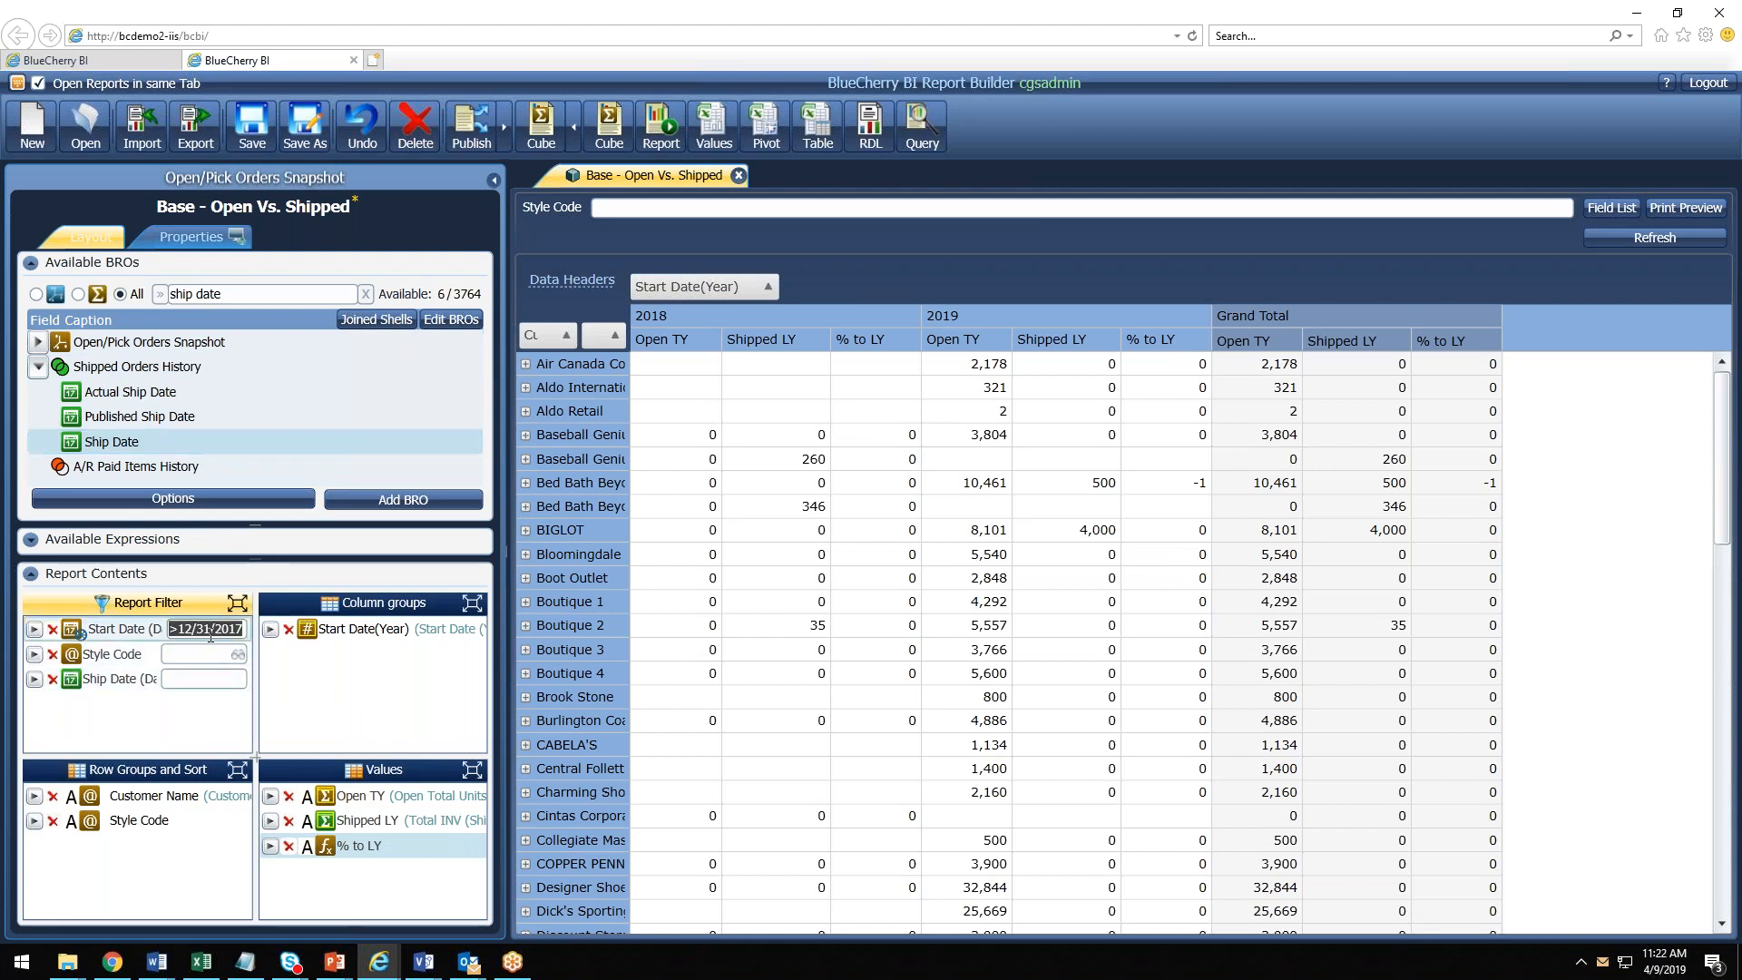
key("ctrl+c")
left_click(182, 679)
key("ctrl+v")
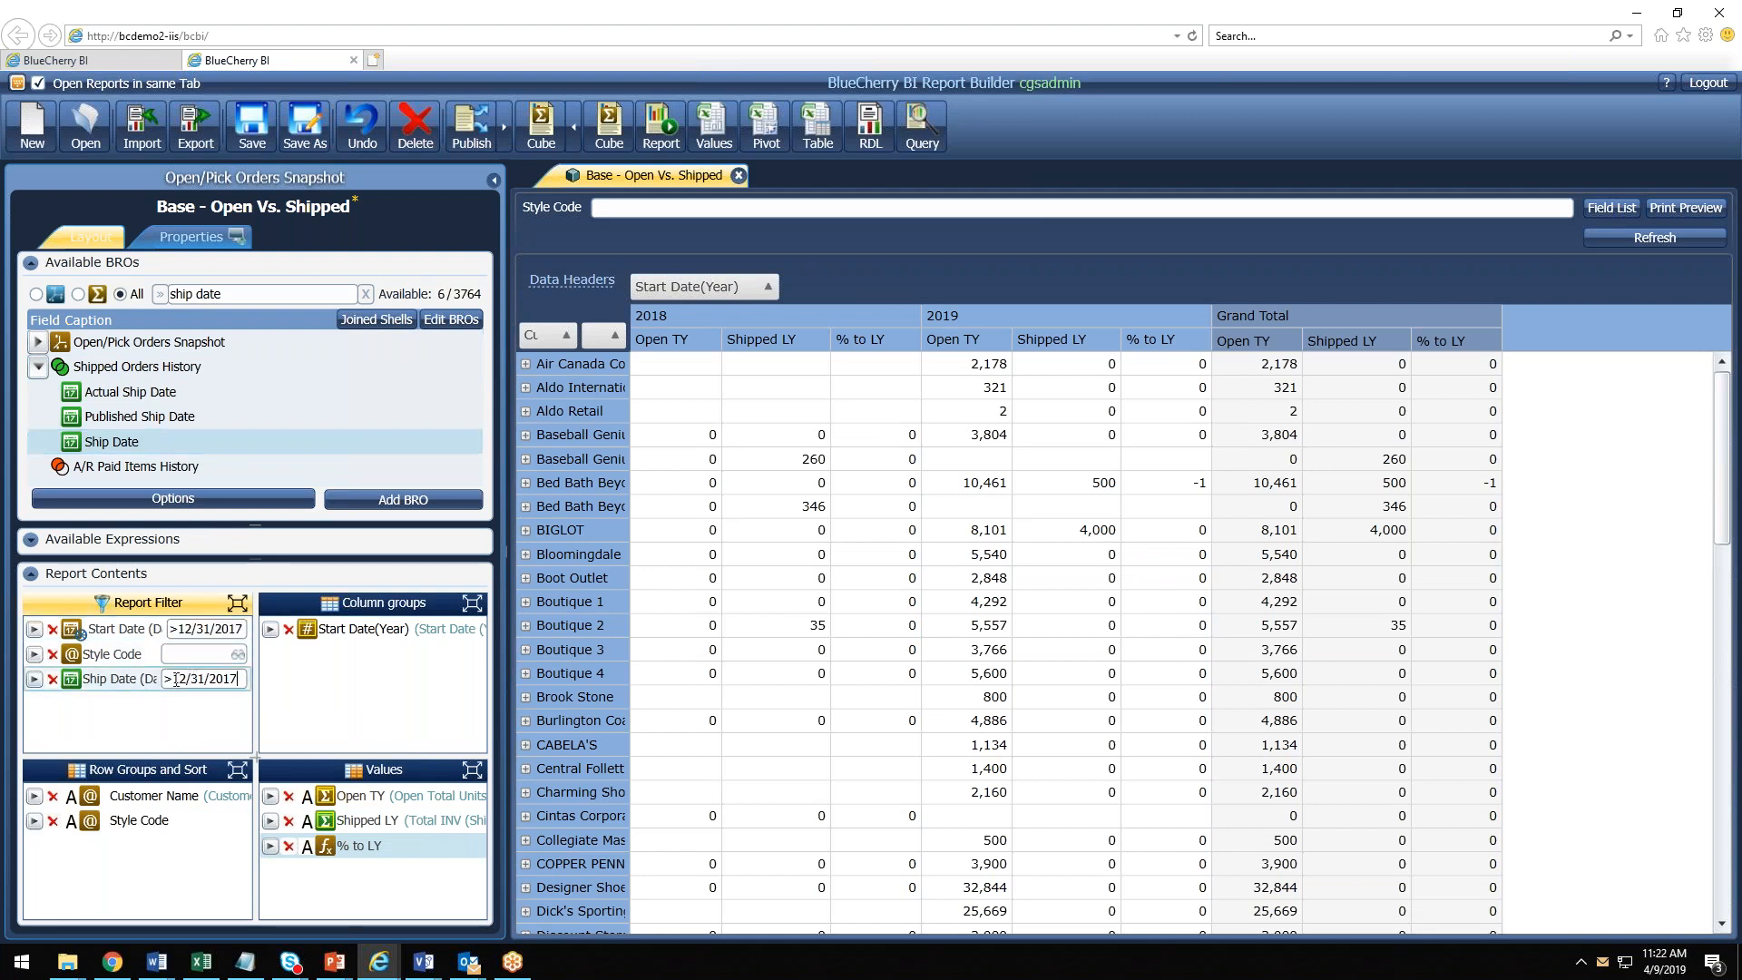
type("<")
left_click(33, 678)
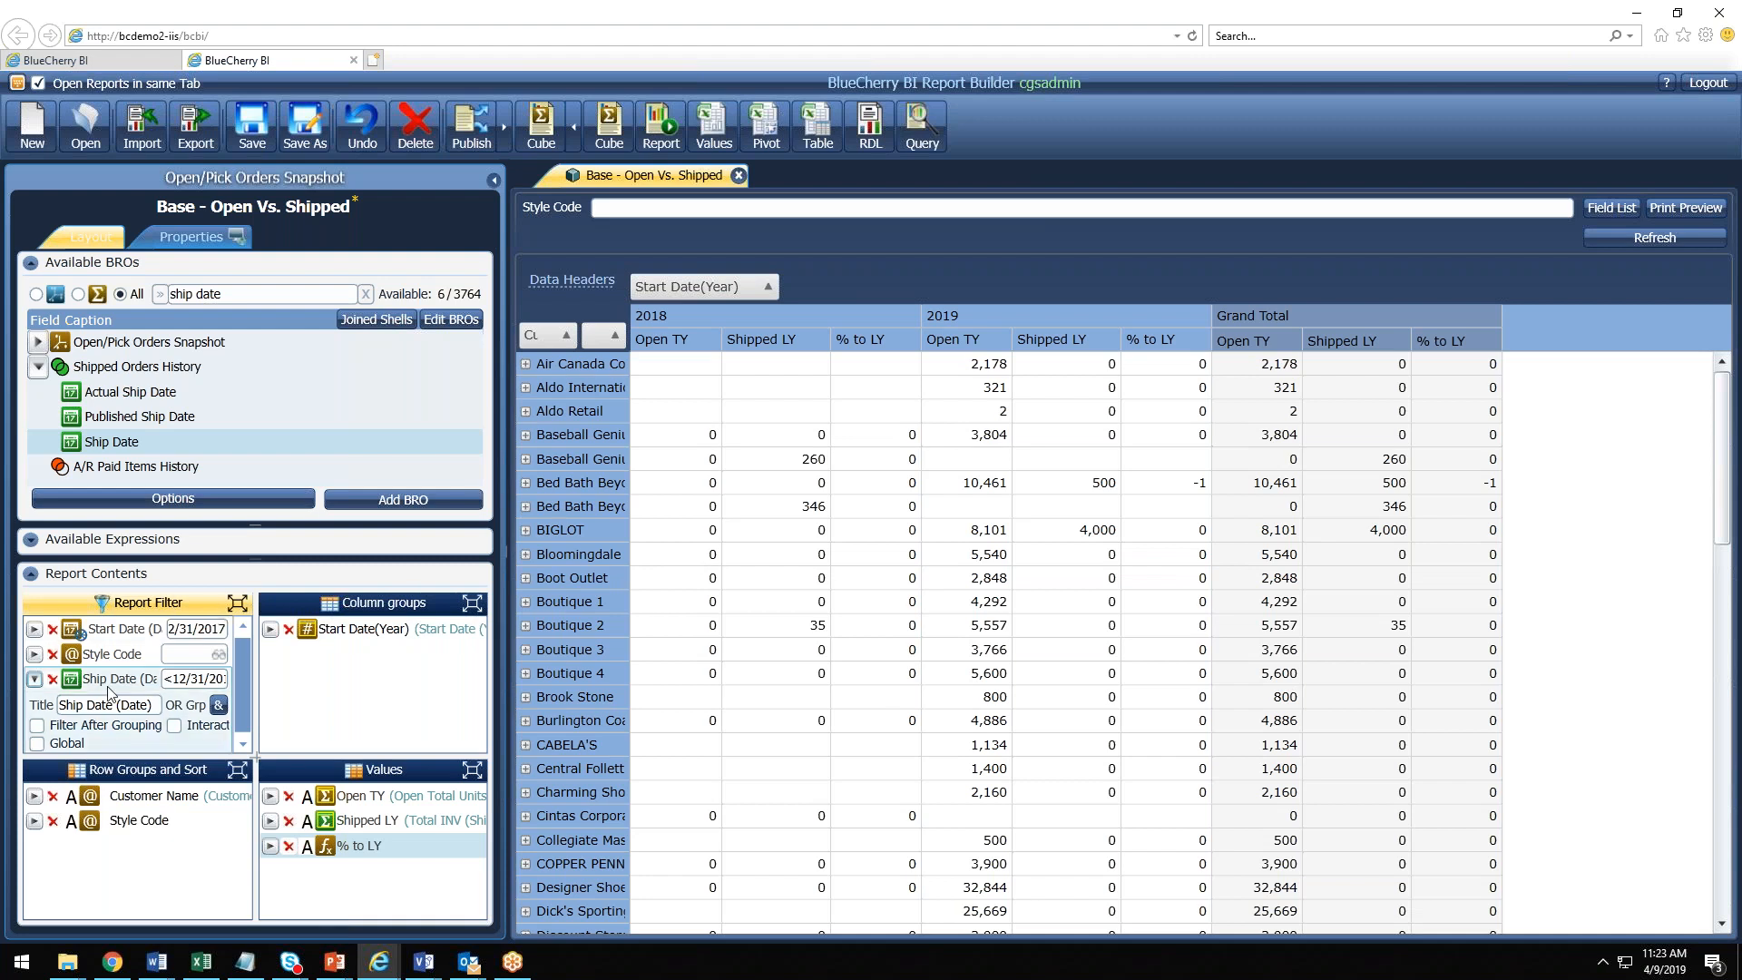
left_click(36, 680)
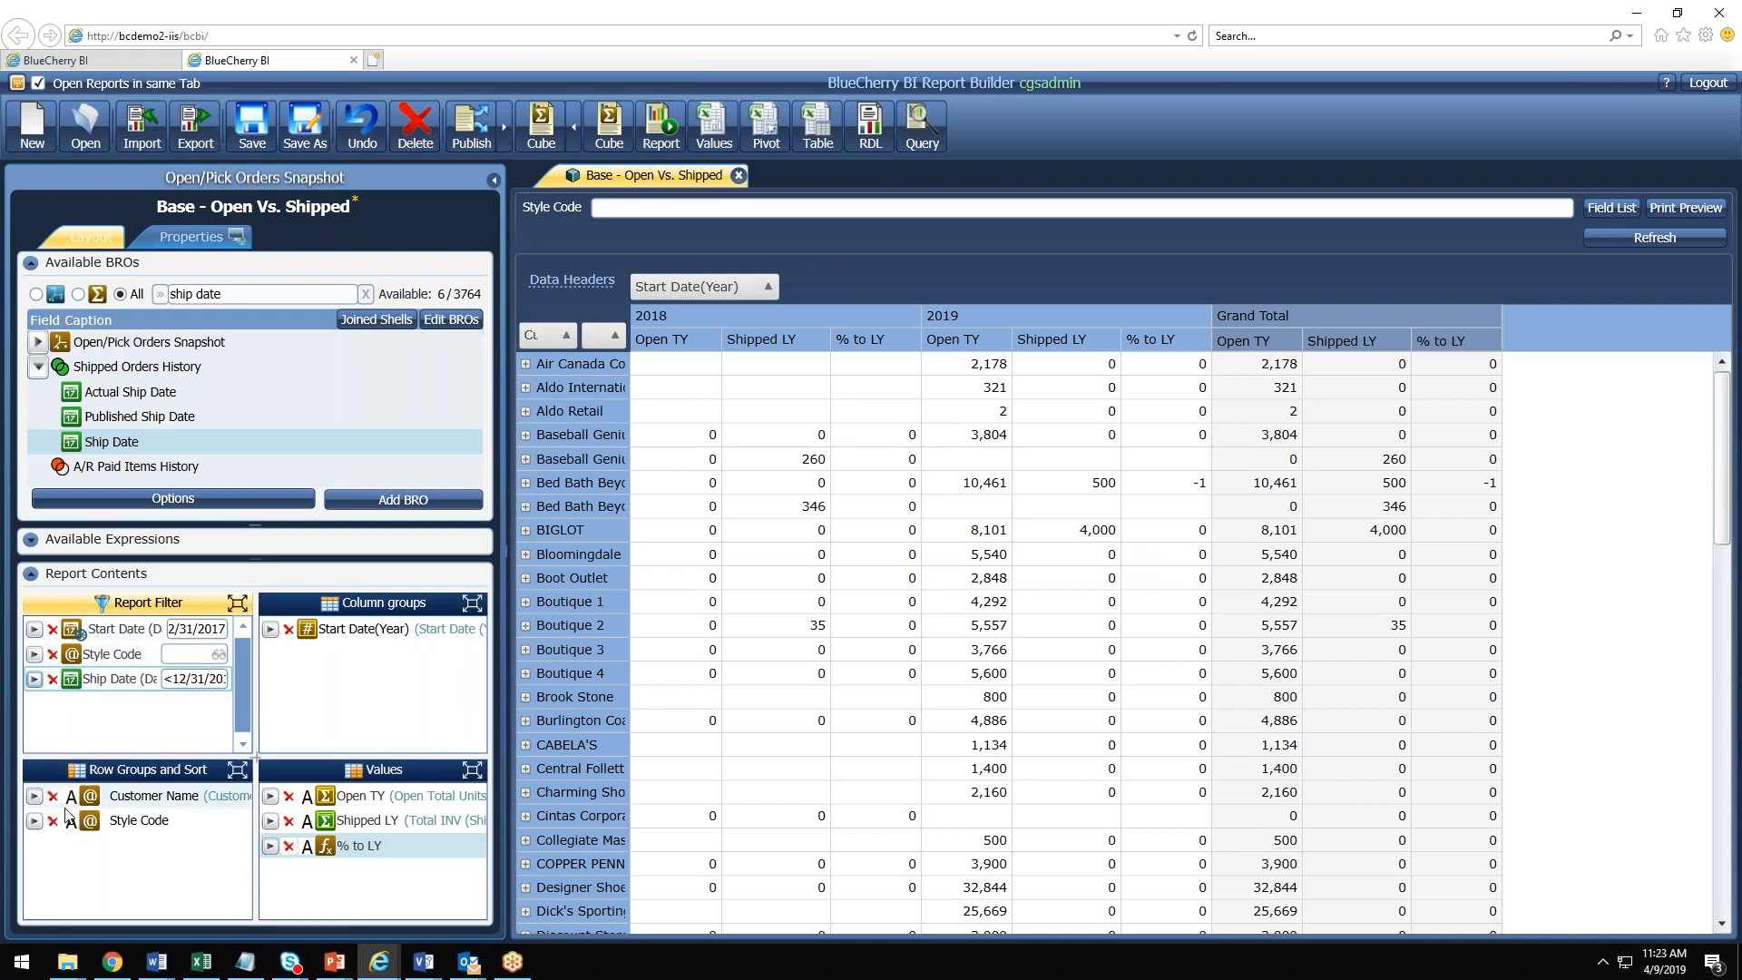
Step: Enlarge Row Groups and Sort and examine Style Code's grouping options against the customer rows in the cube
left_click(35, 821)
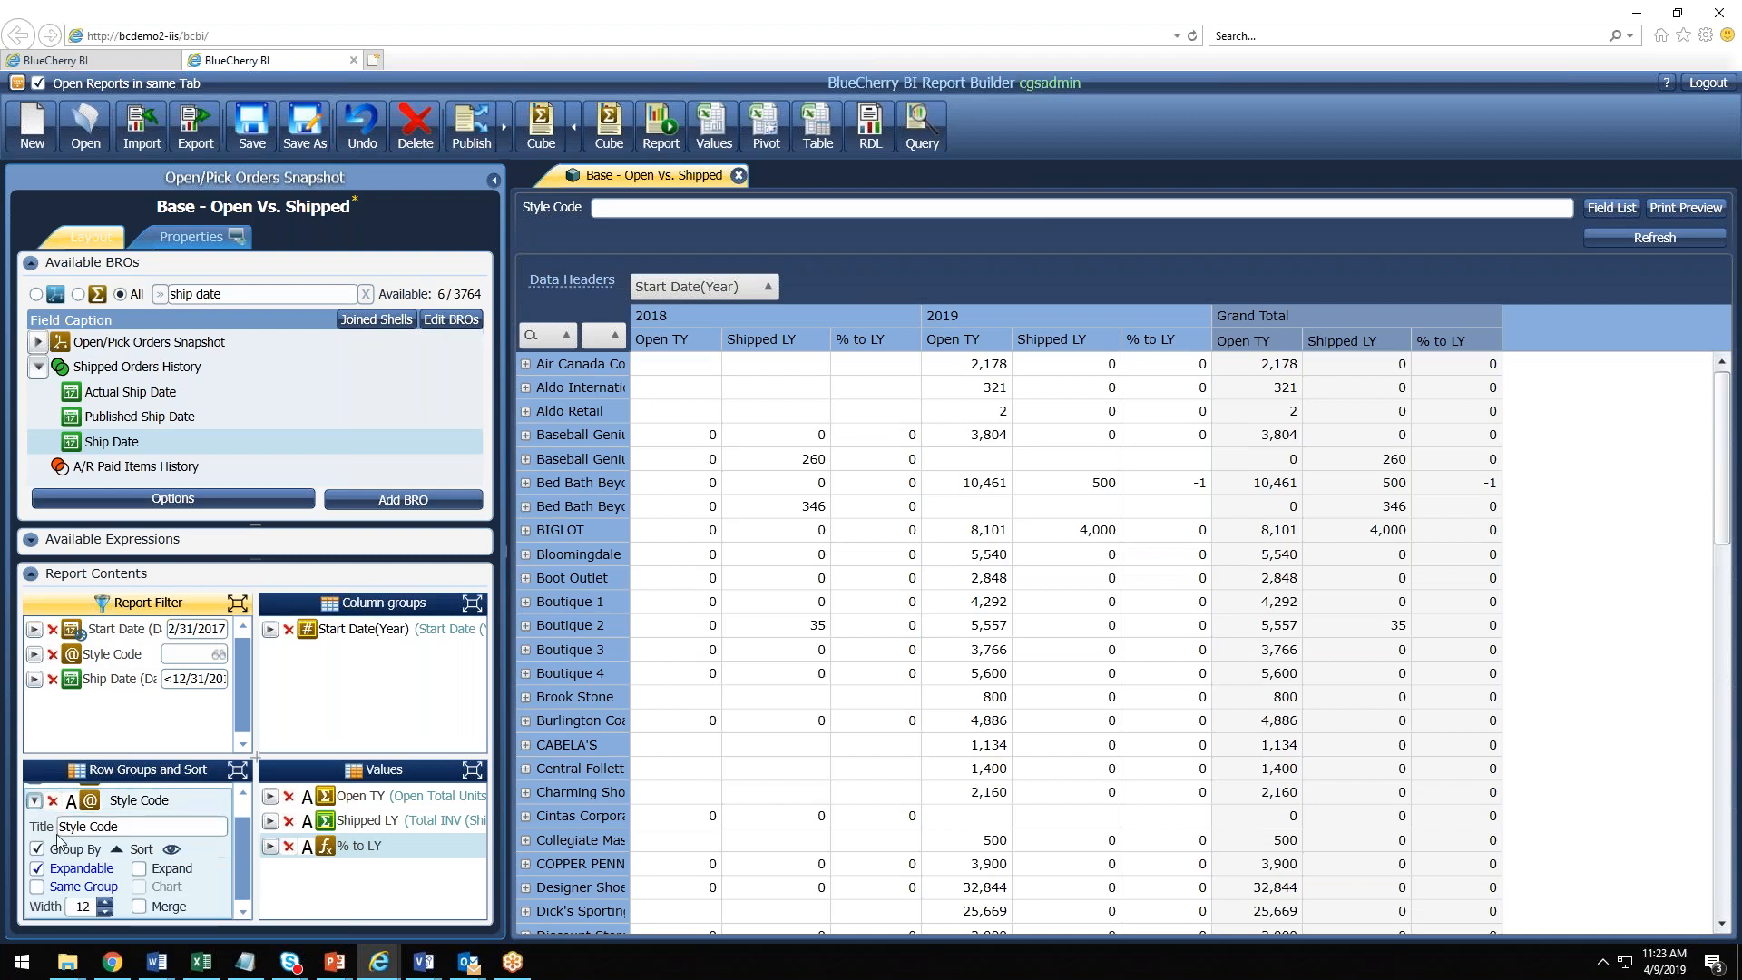
left_click(238, 770)
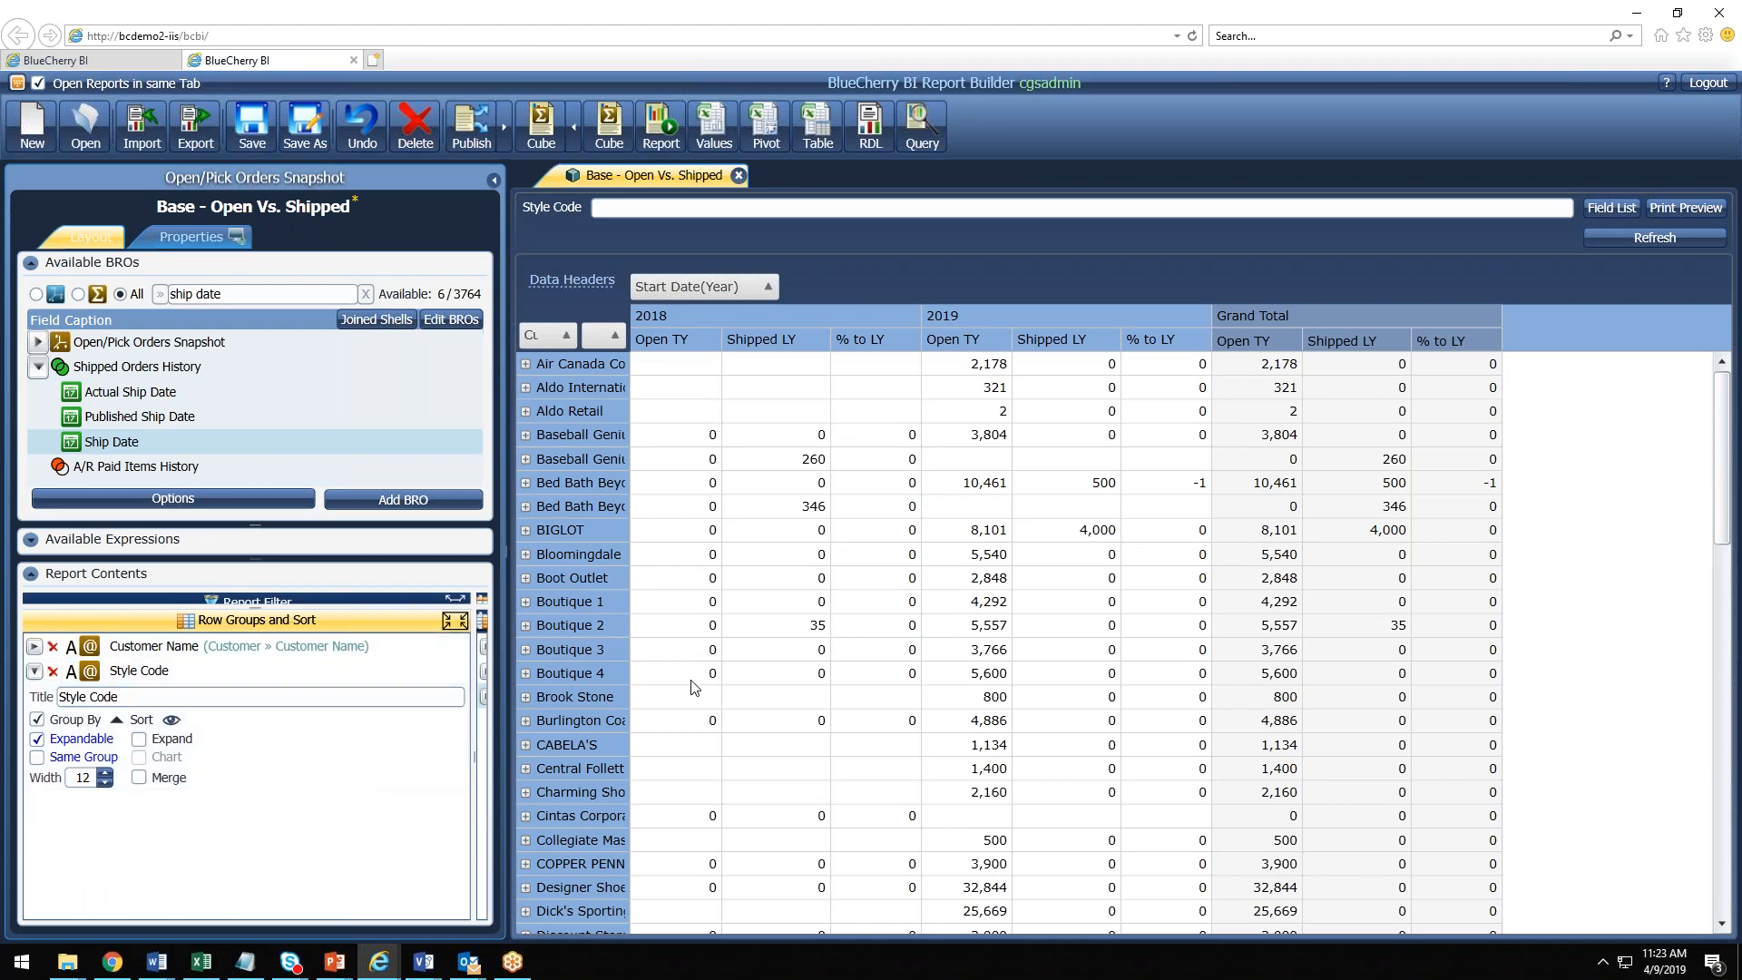
left_click(525, 365)
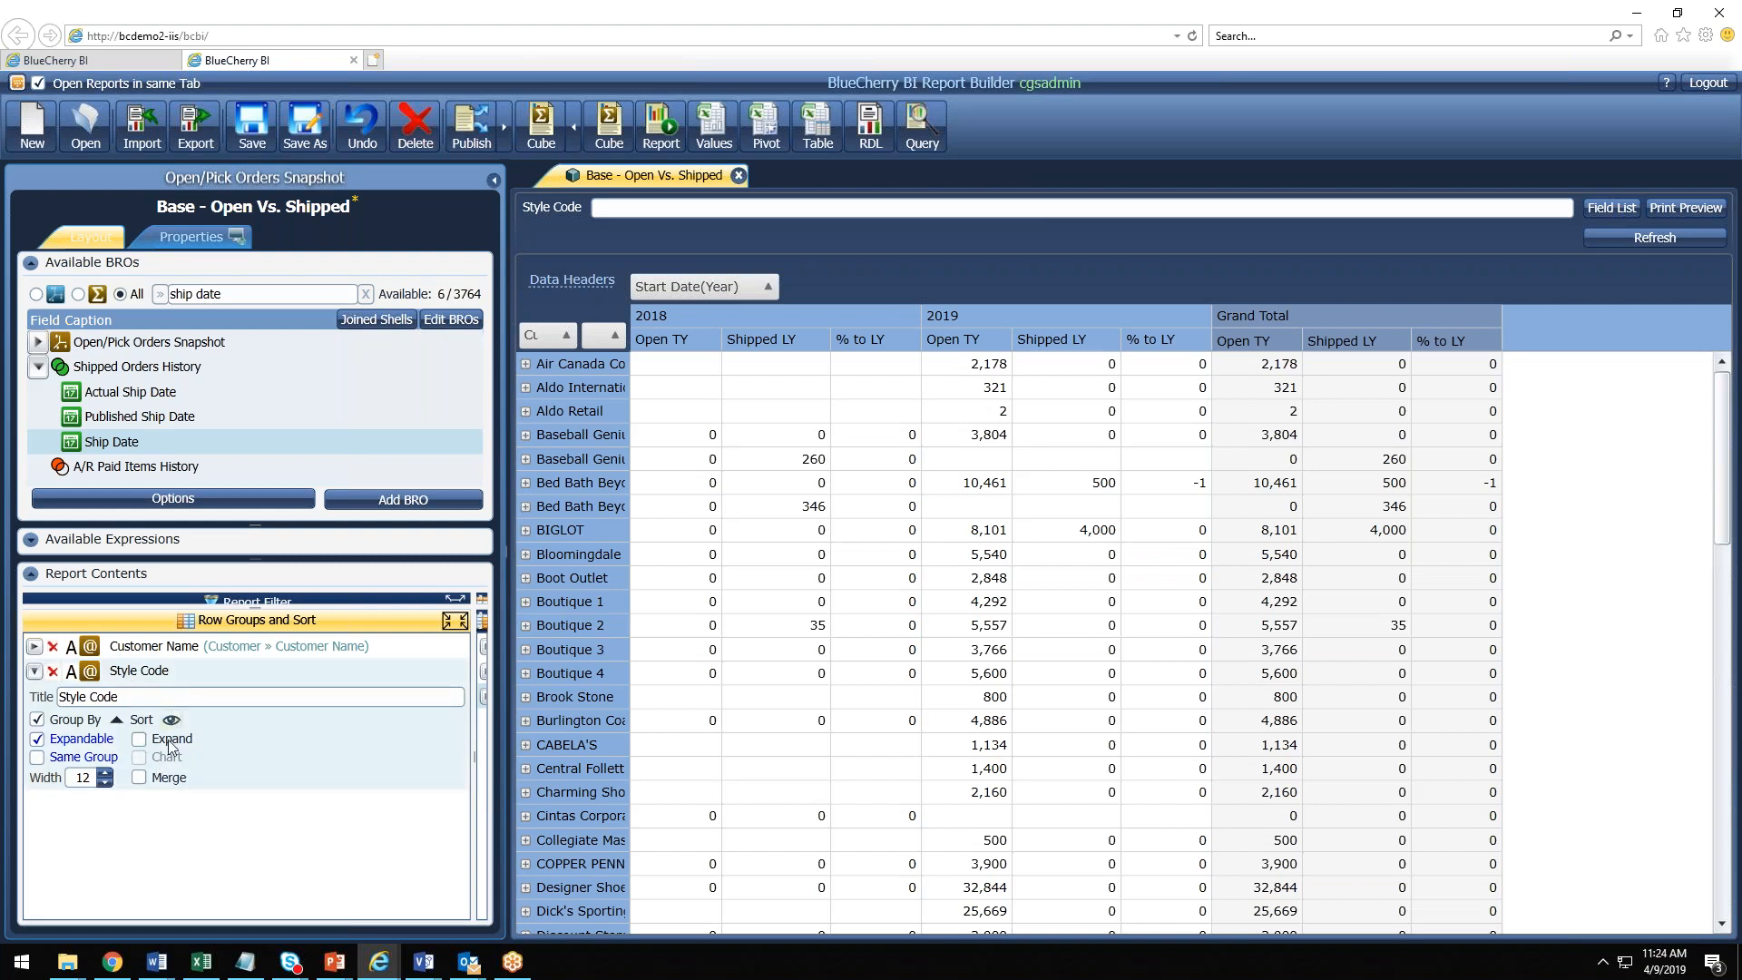
Step: Try the Merge option on Style Code, switch it off again and restore Row Groups and Sort to normal size
left_click(139, 777)
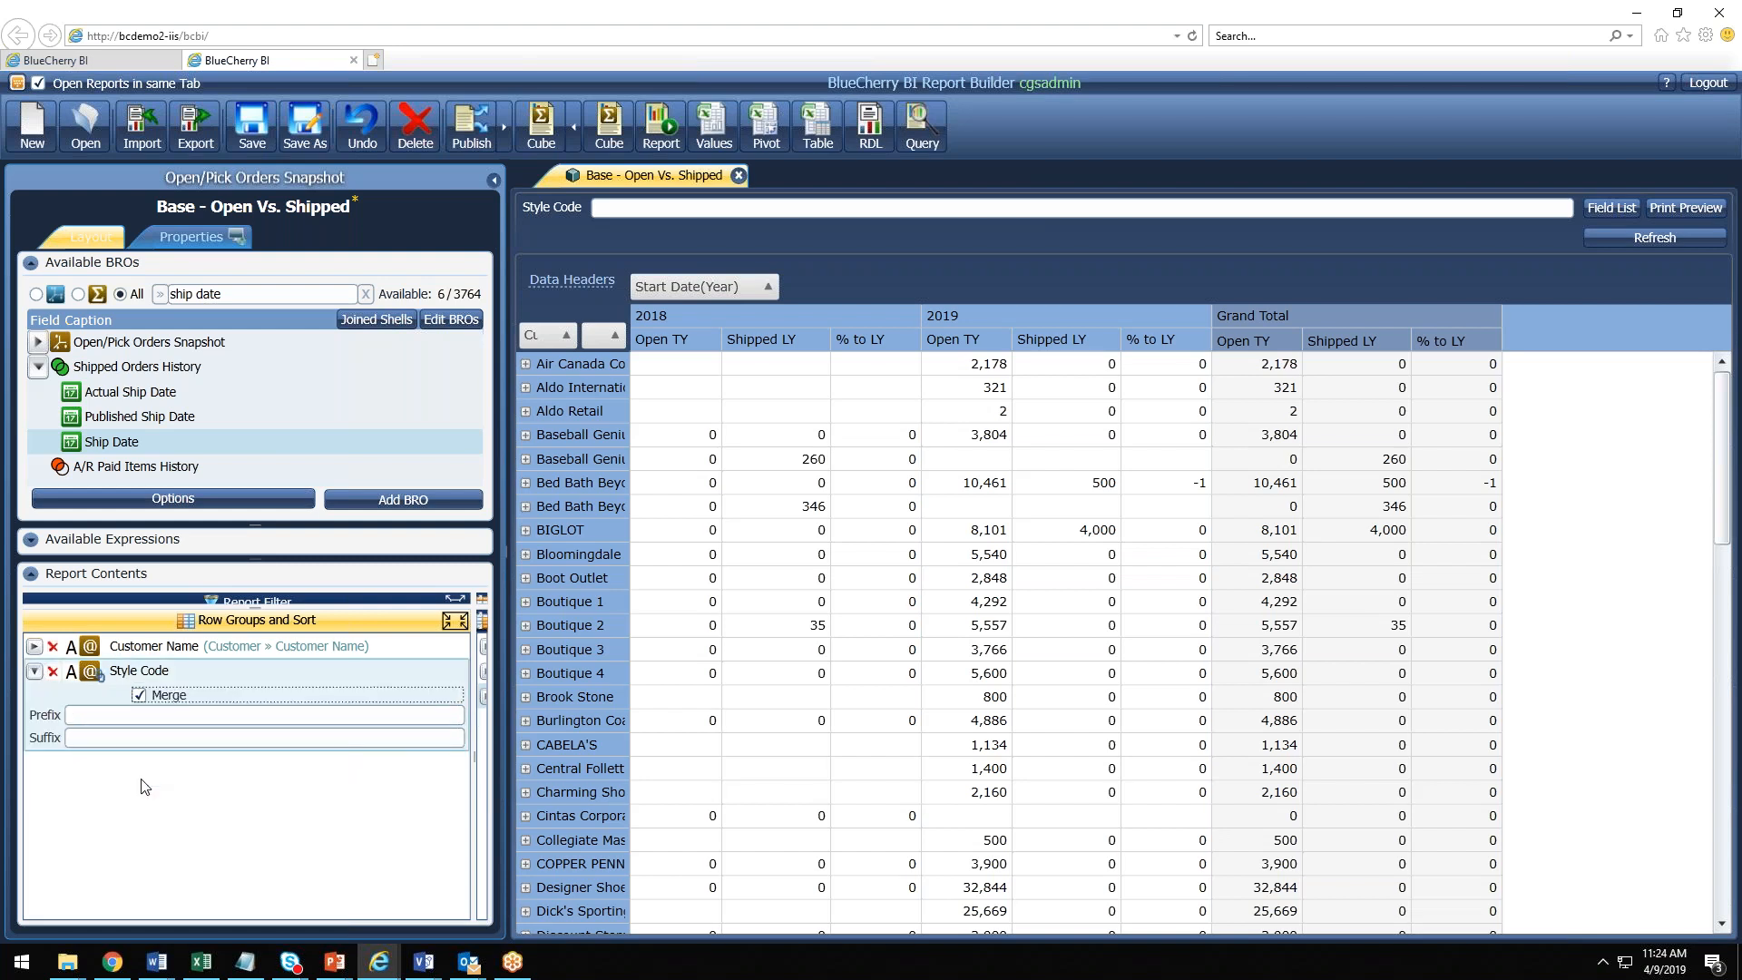
left_click(139, 695)
left_click(35, 672)
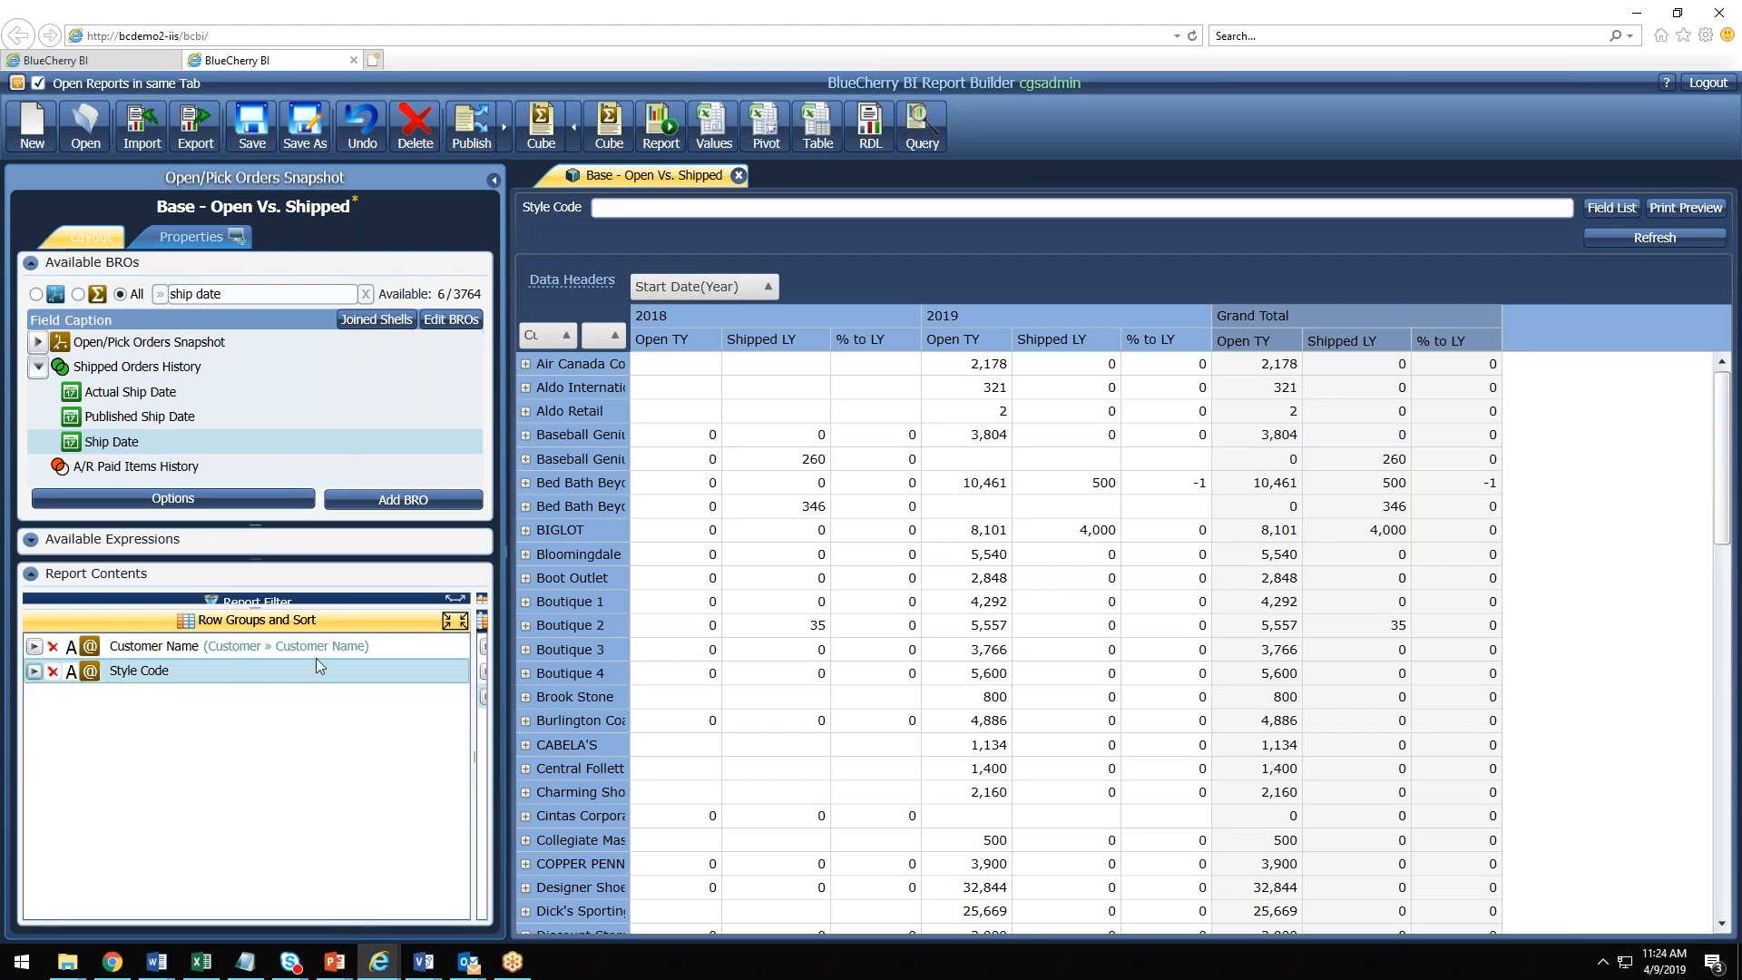
left_click(449, 623)
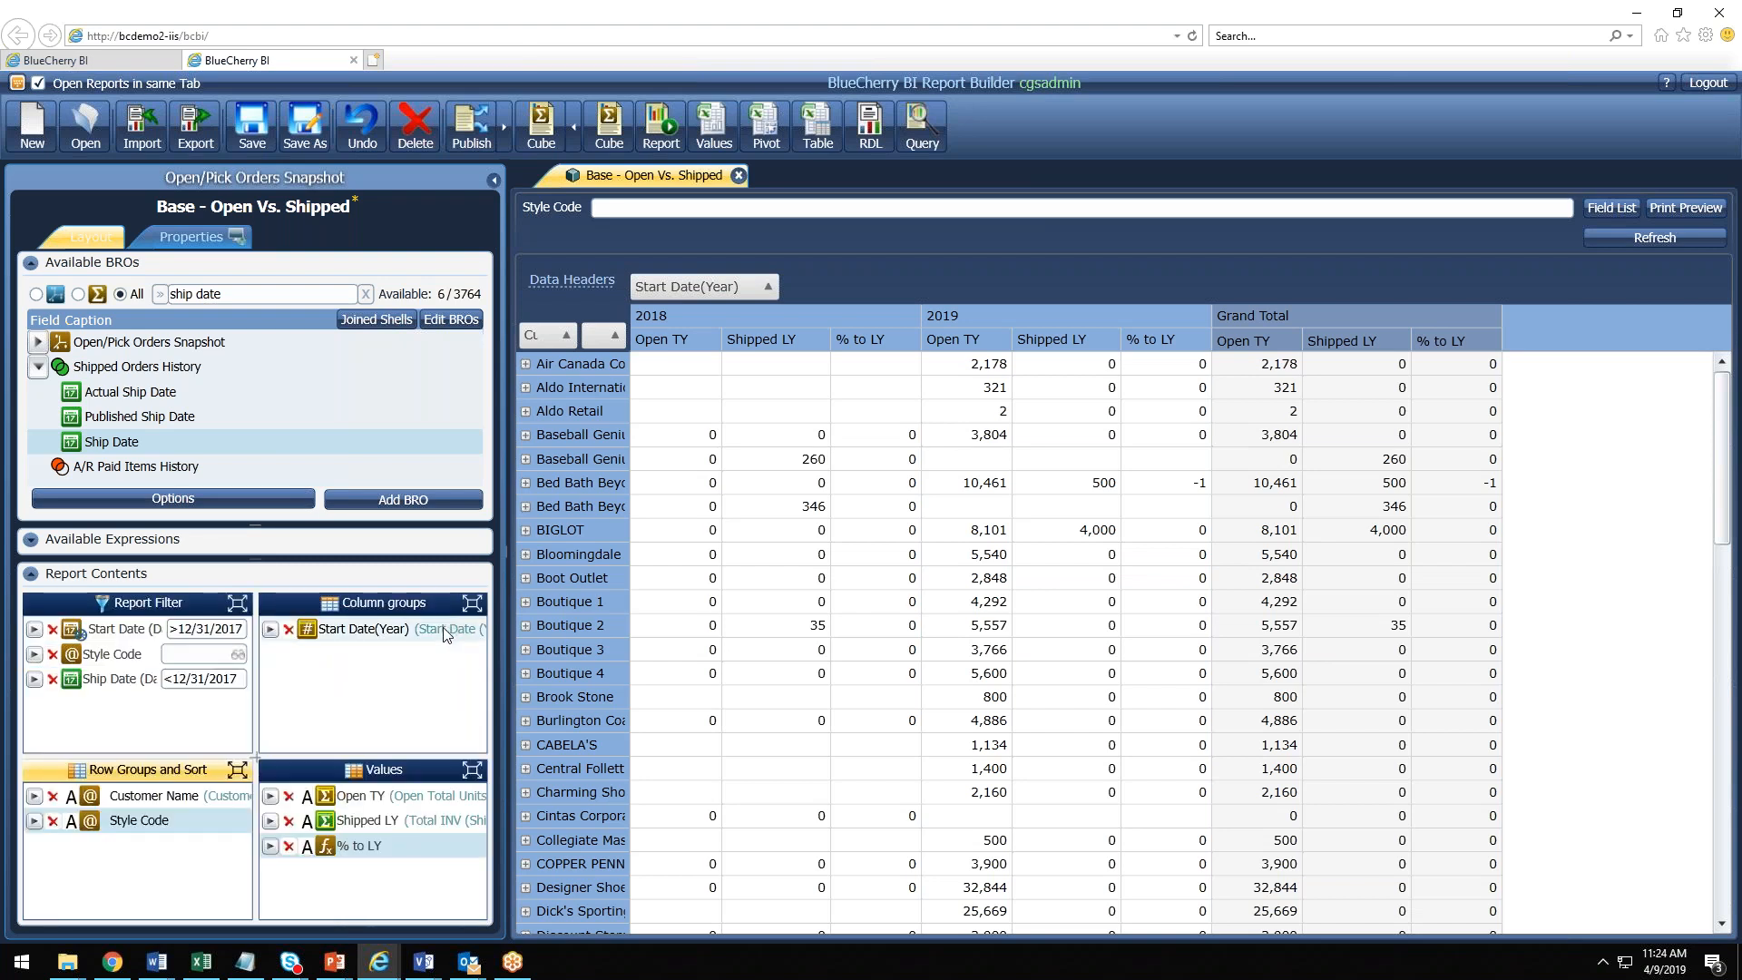
Step: Filter the available BROs by "style name" and add SKU » Current » Style Name to Row Groups and Sort below Style Code
left_click_drag(256, 297, 82, 308)
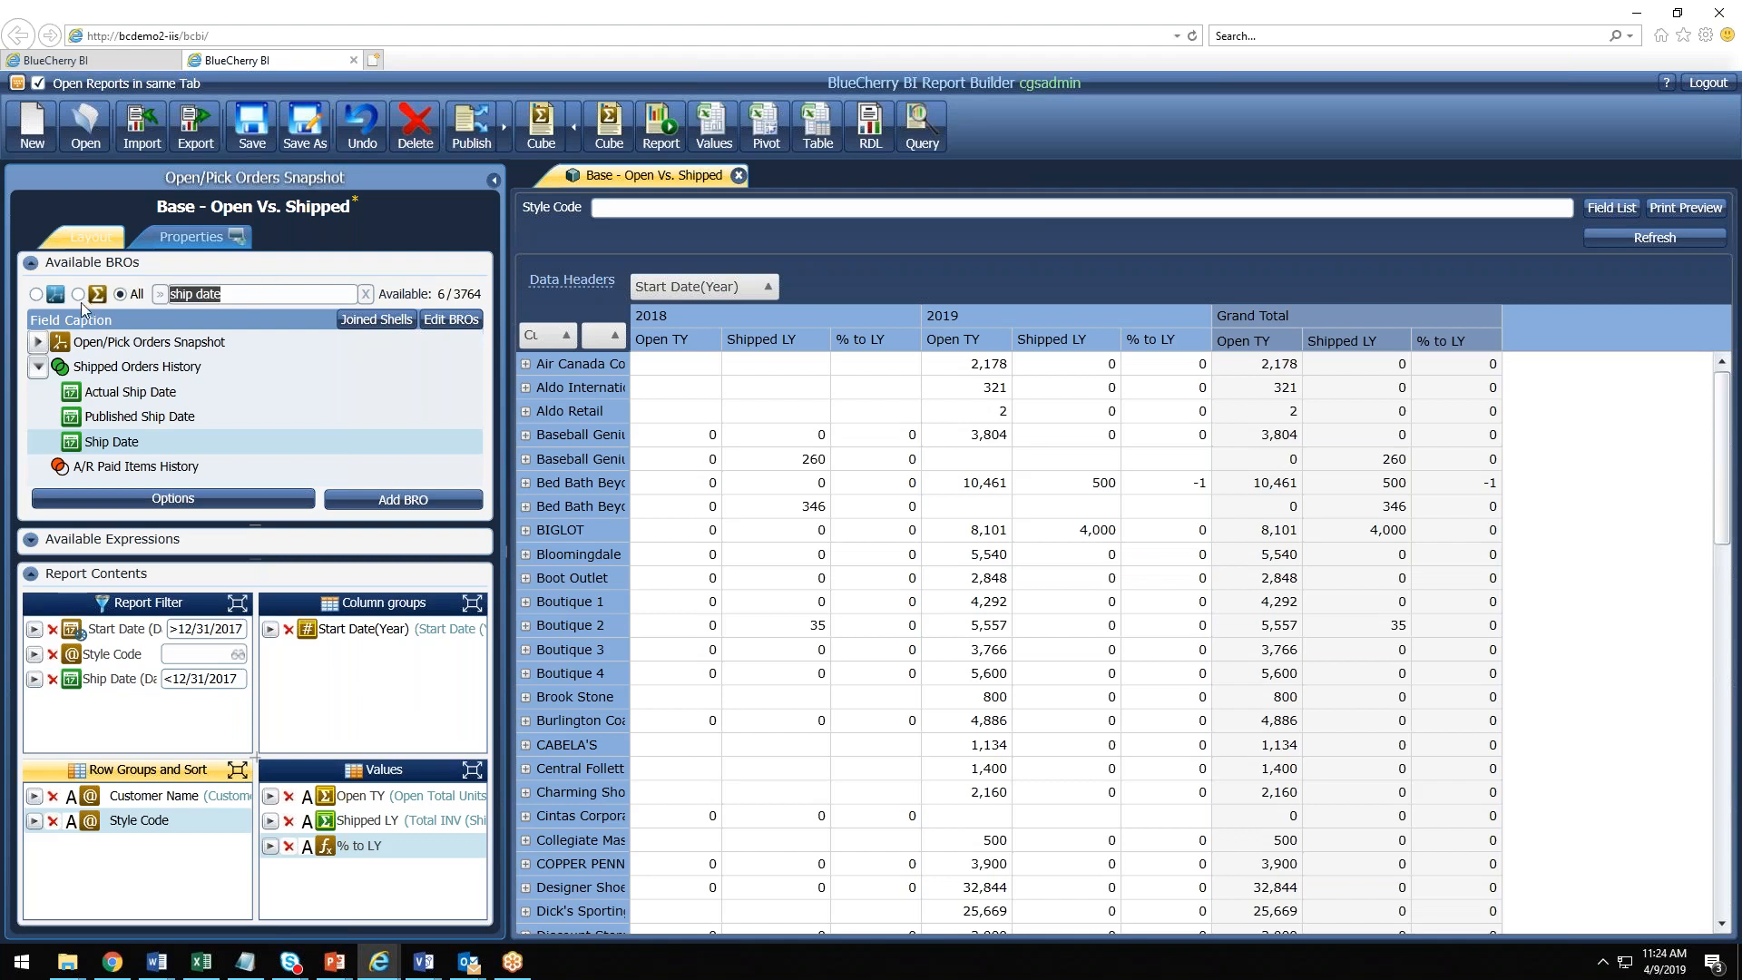
type("st")
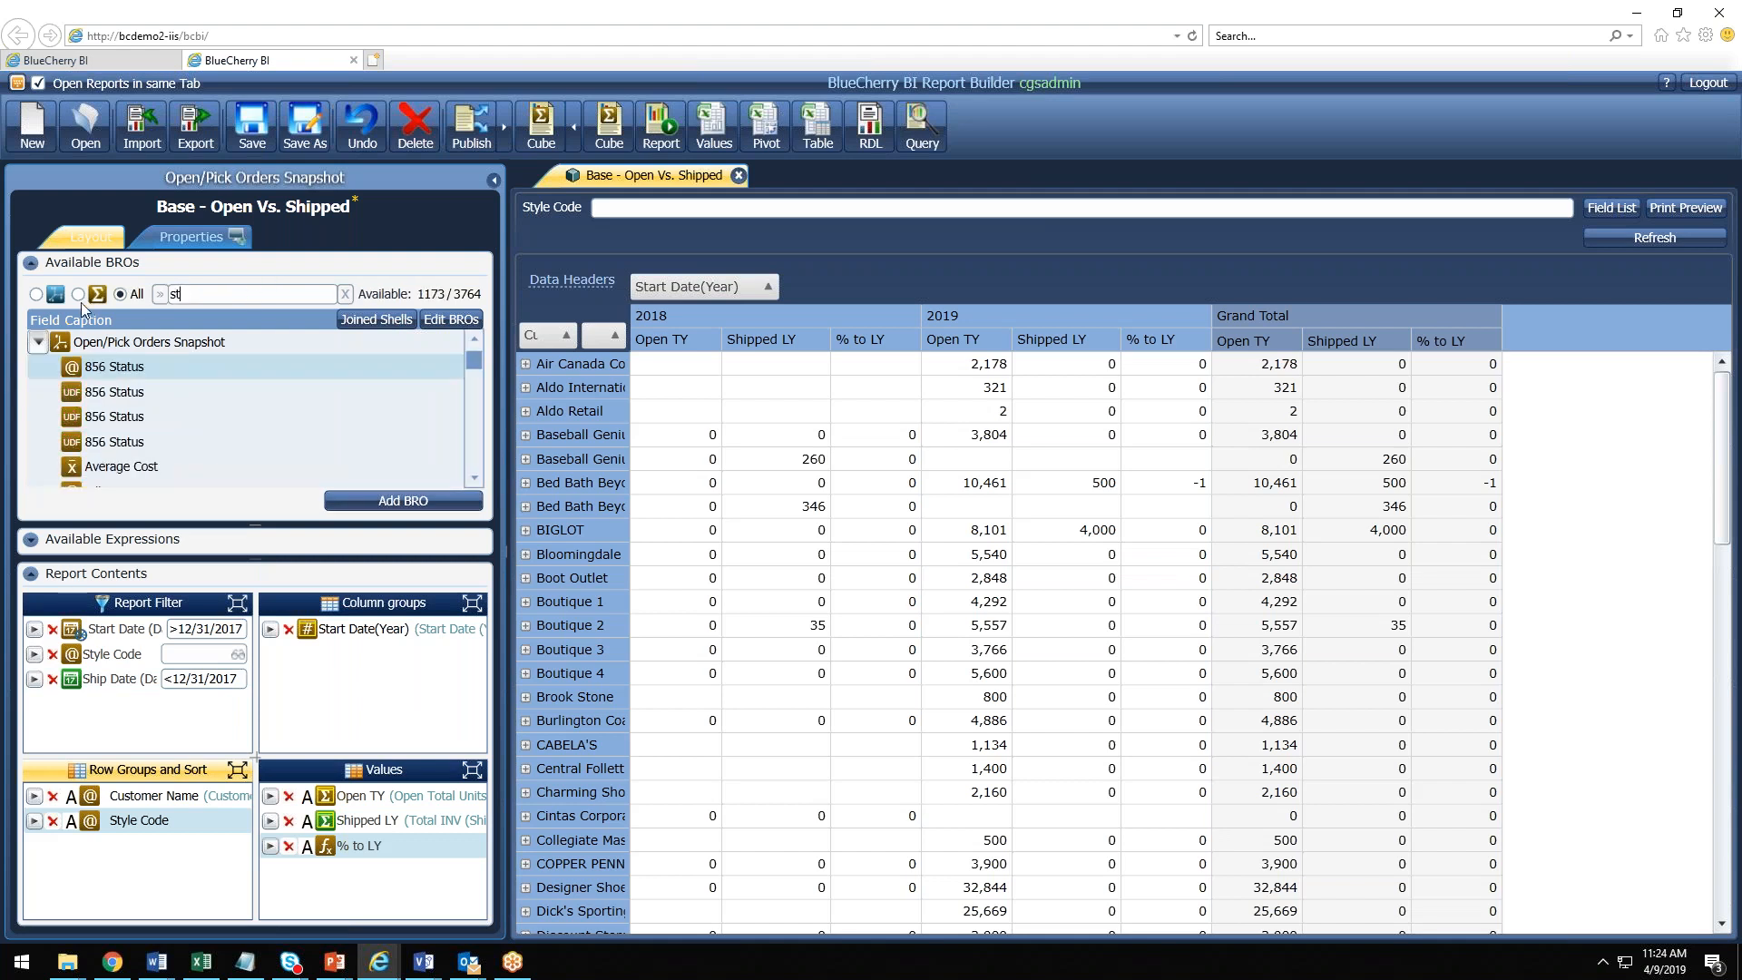
type("y")
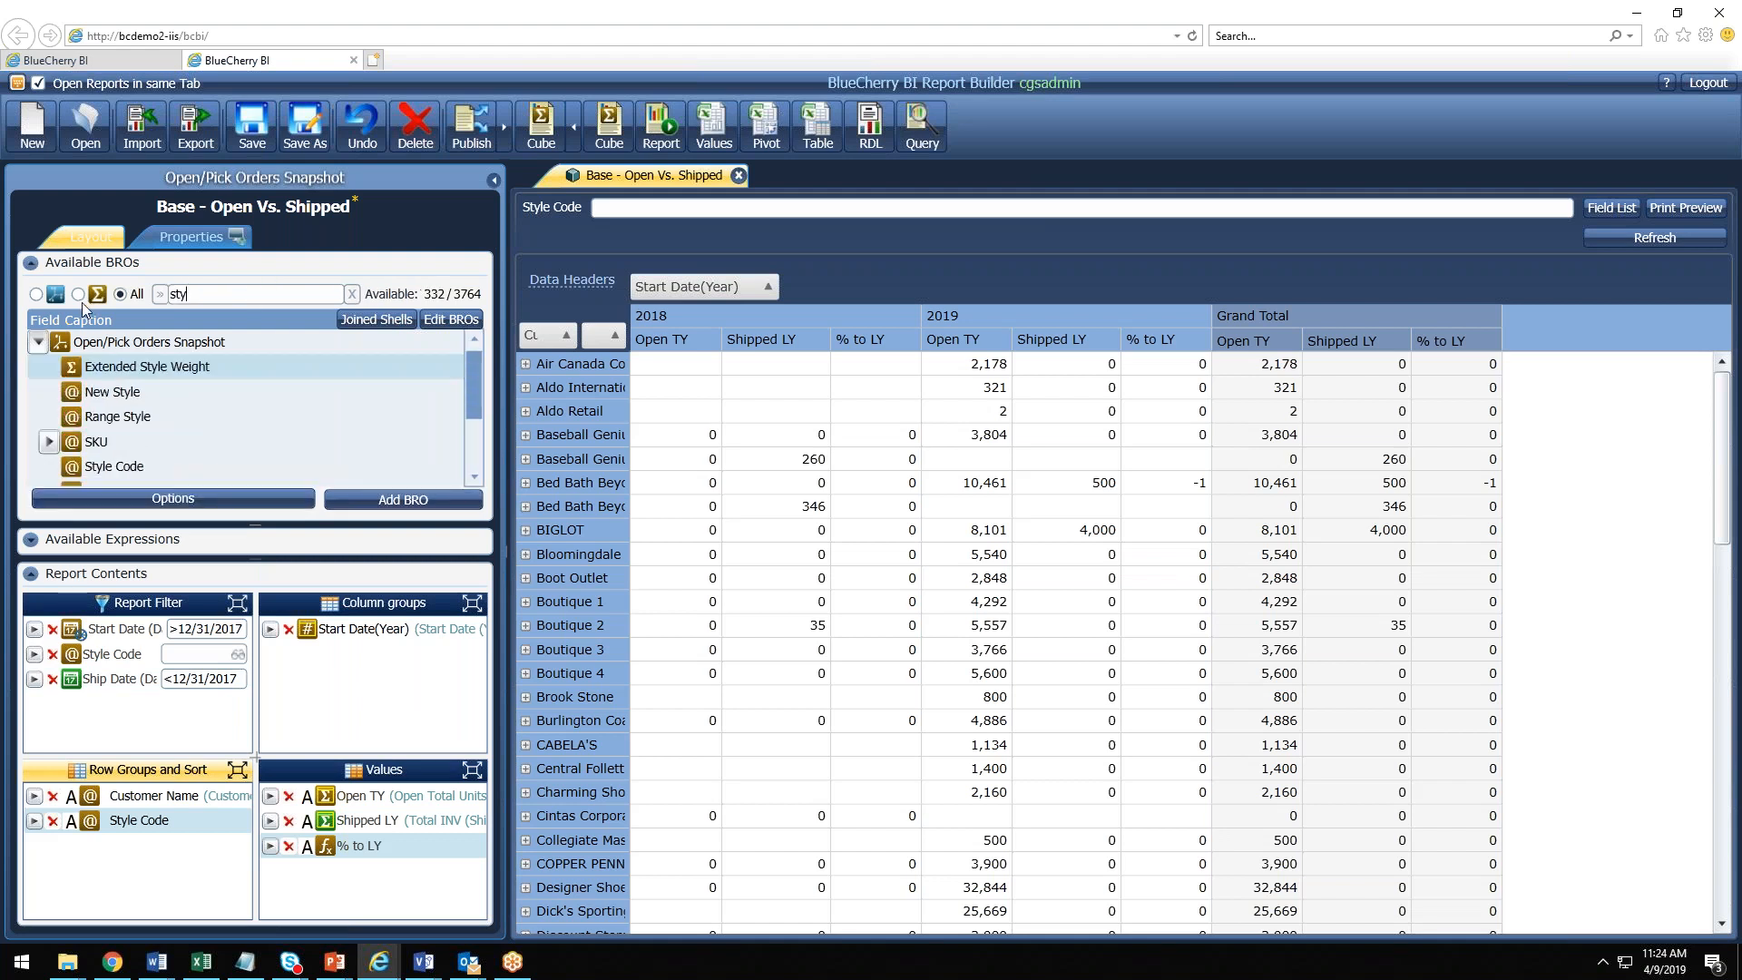
type("le name")
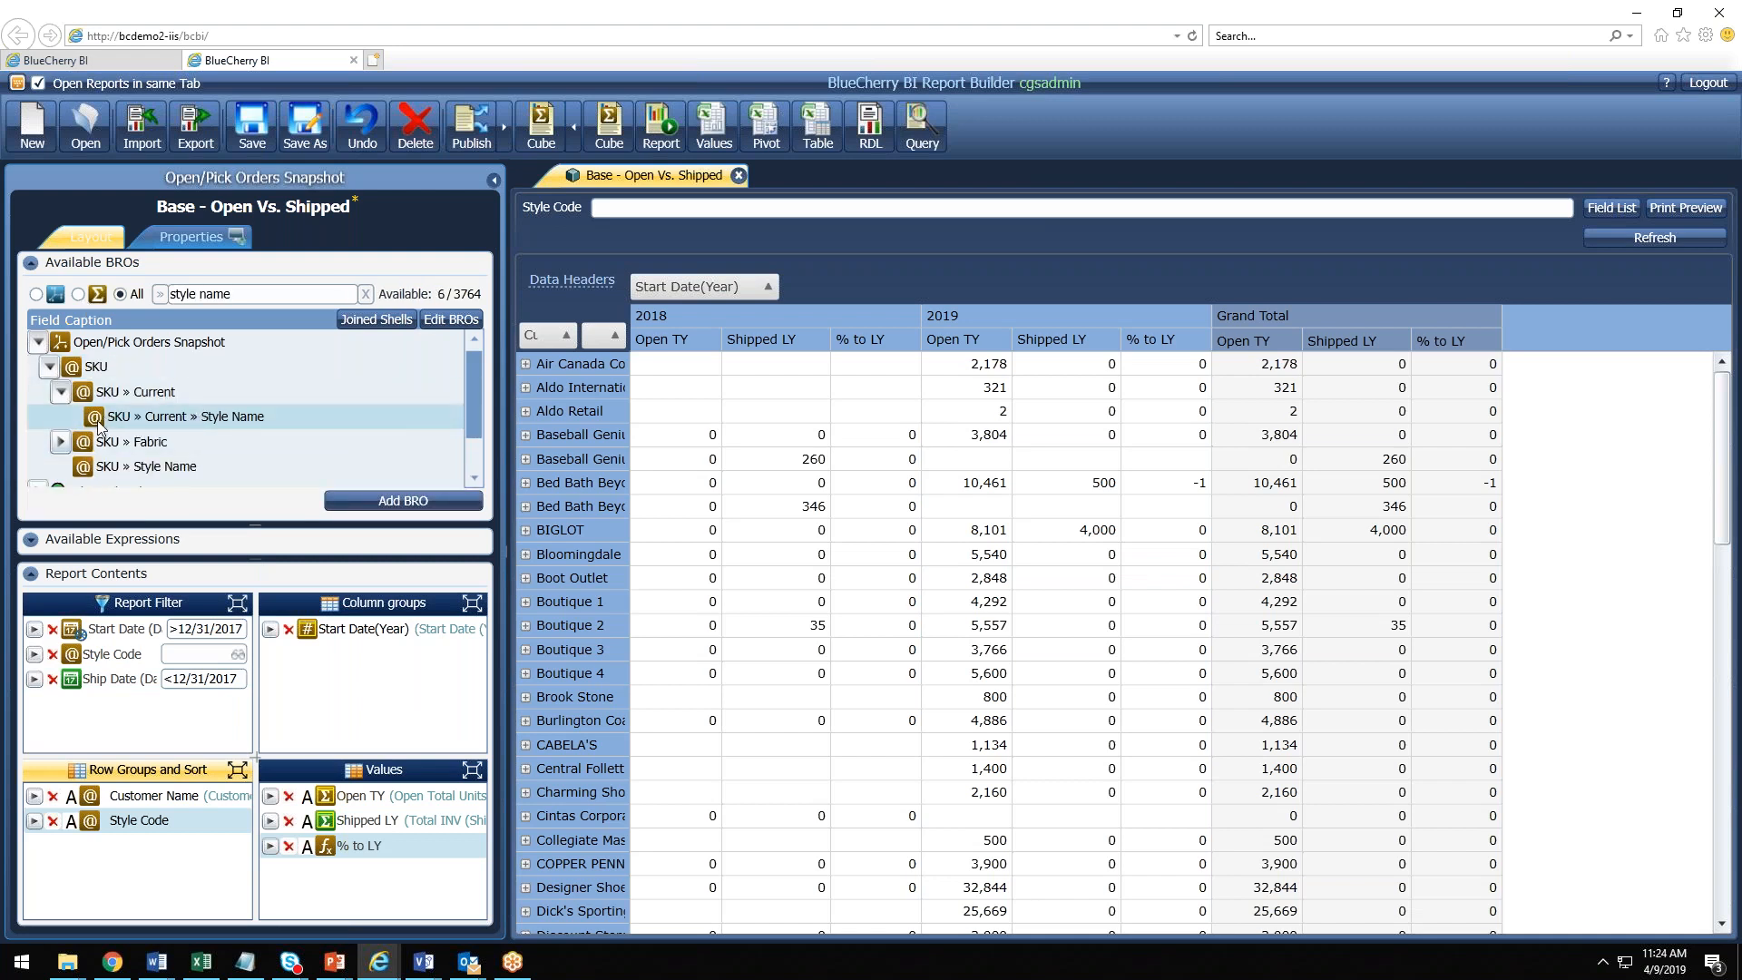
left_click_drag(107, 420, 132, 848)
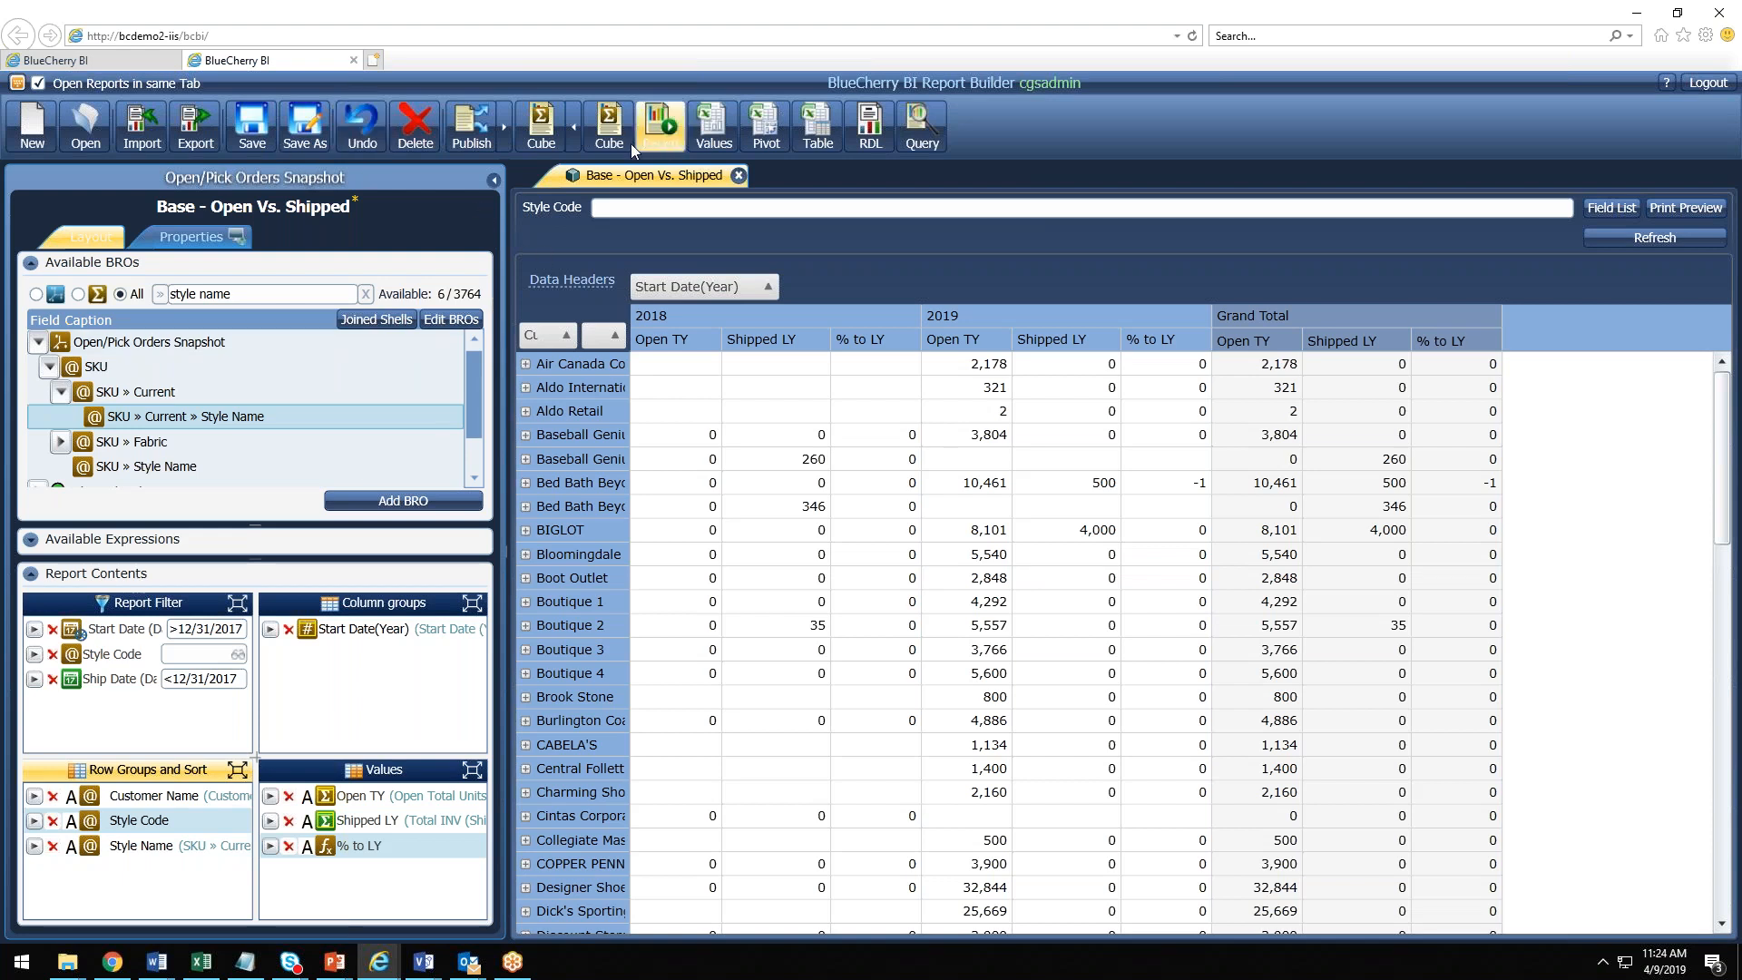
Step: Rerun the cube and expand the Air Canada Corporate customer and its style ACHAT-P-00
left_click(541, 127)
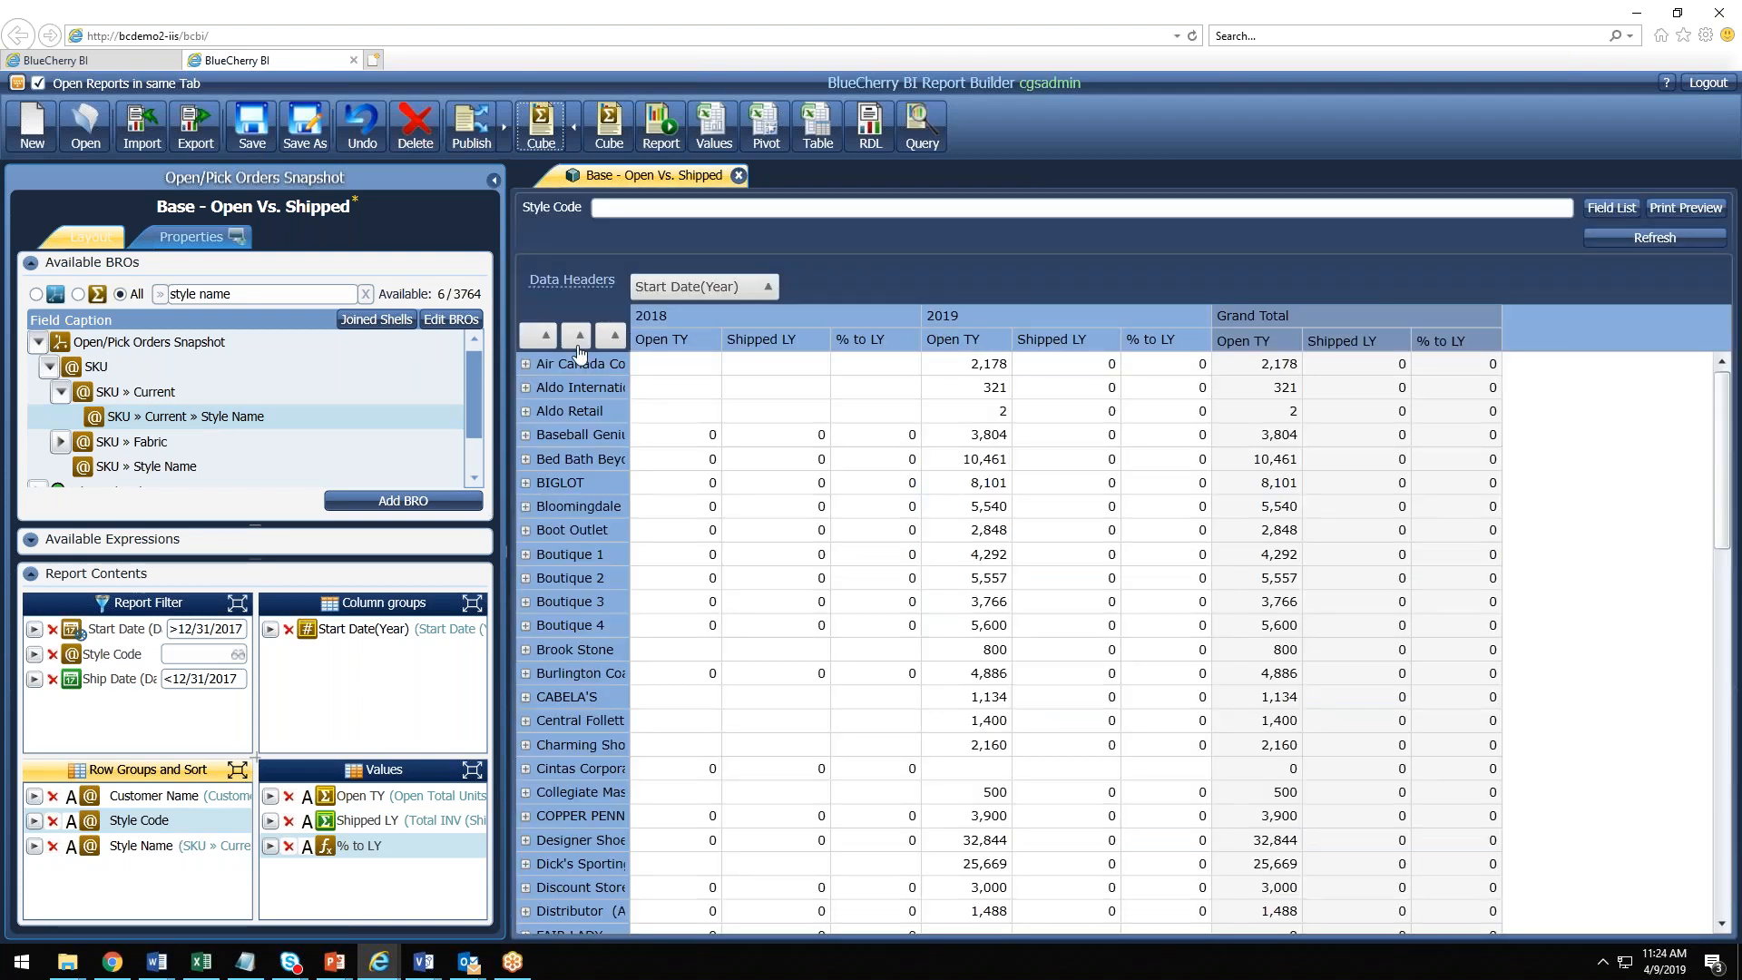
left_click(526, 366)
left_click(544, 390)
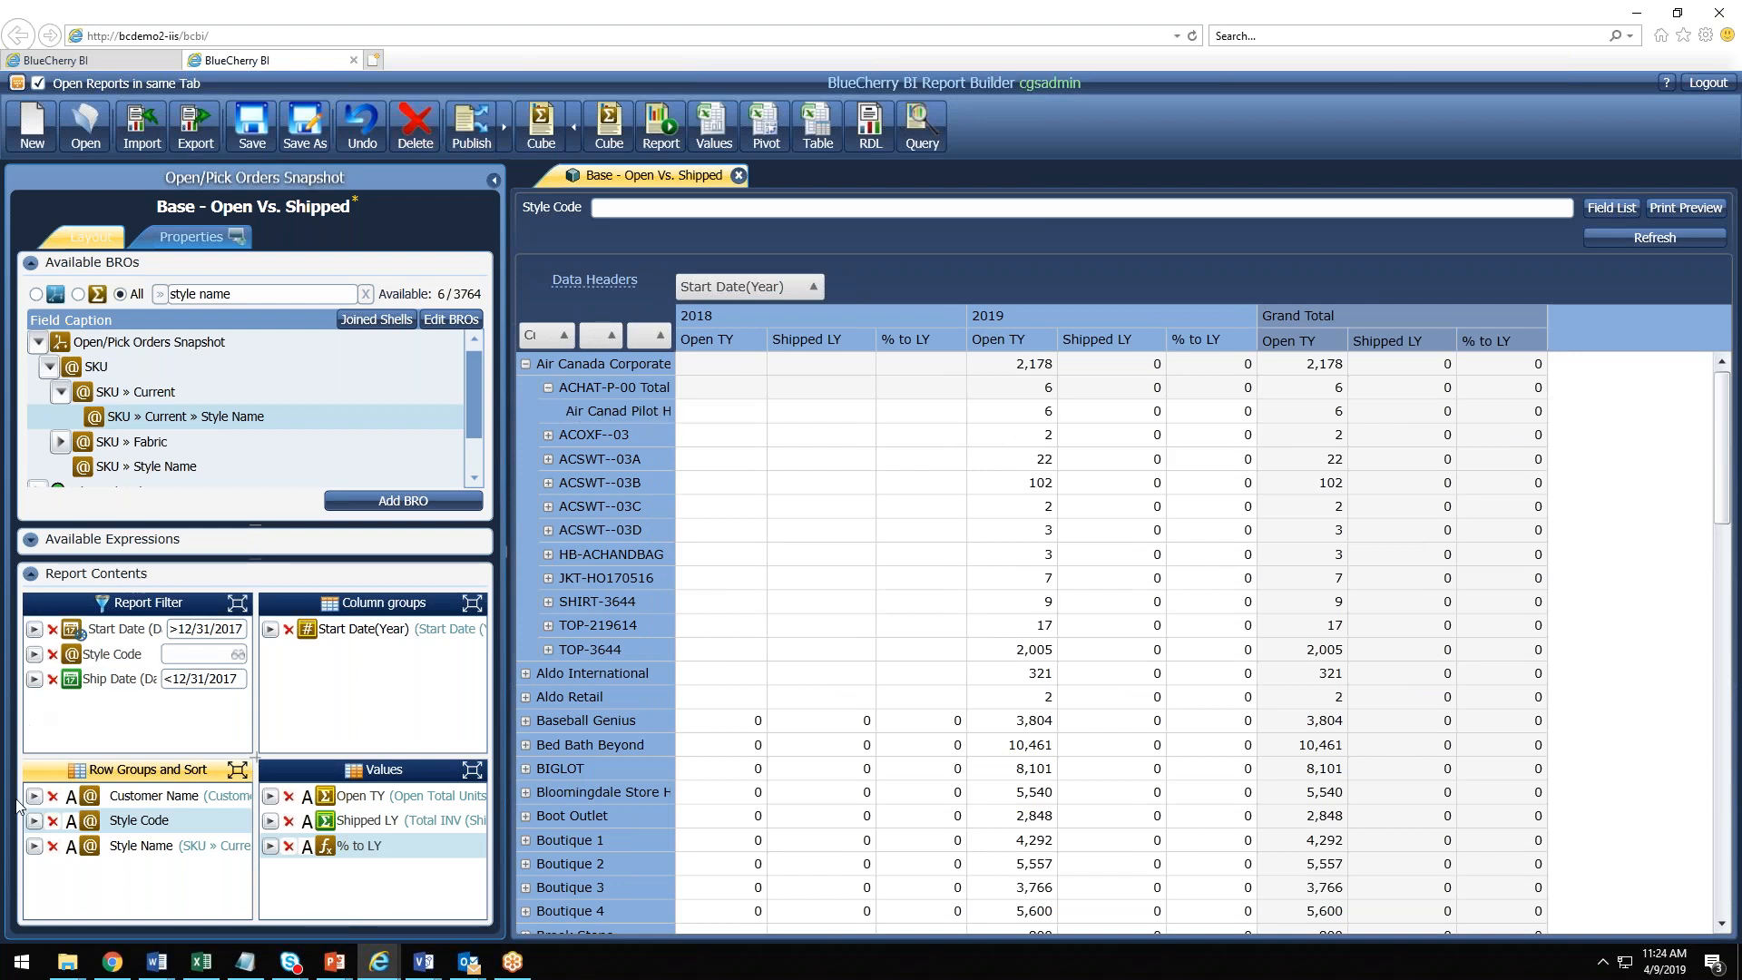
Step: Turn on Same Group for the Style Name row group and rerun the cube, expanding Air Canada Corporate with wider row headers
left_click(34, 844)
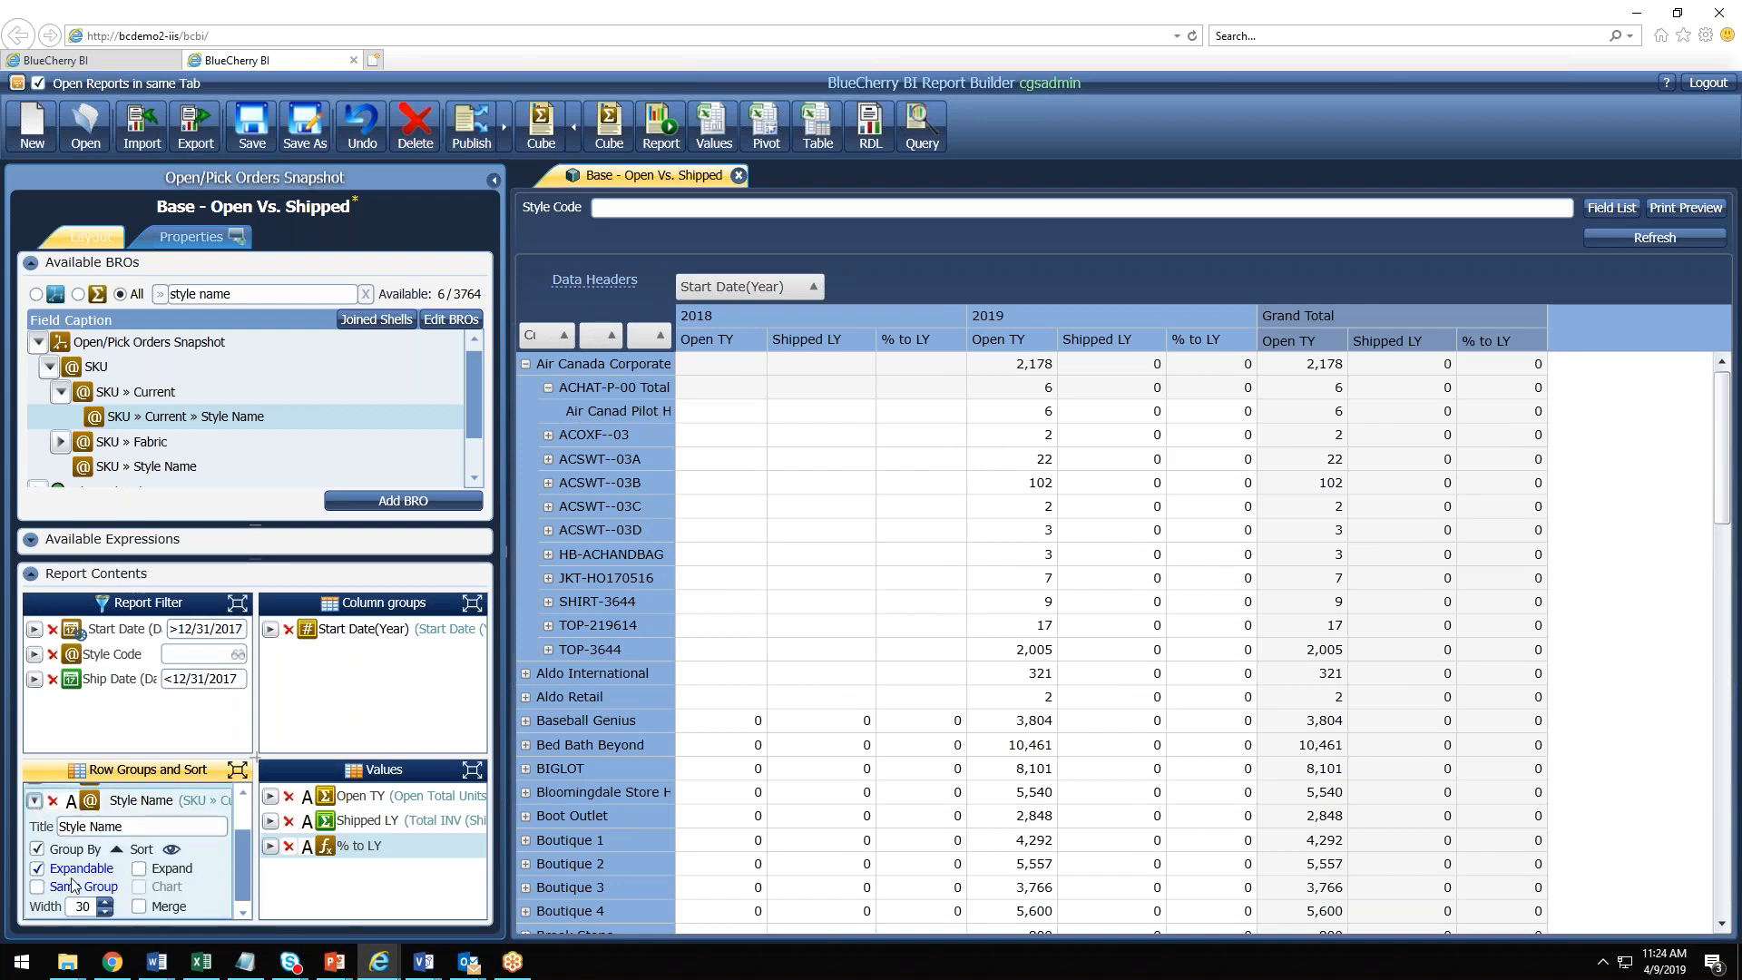
left_click(38, 887)
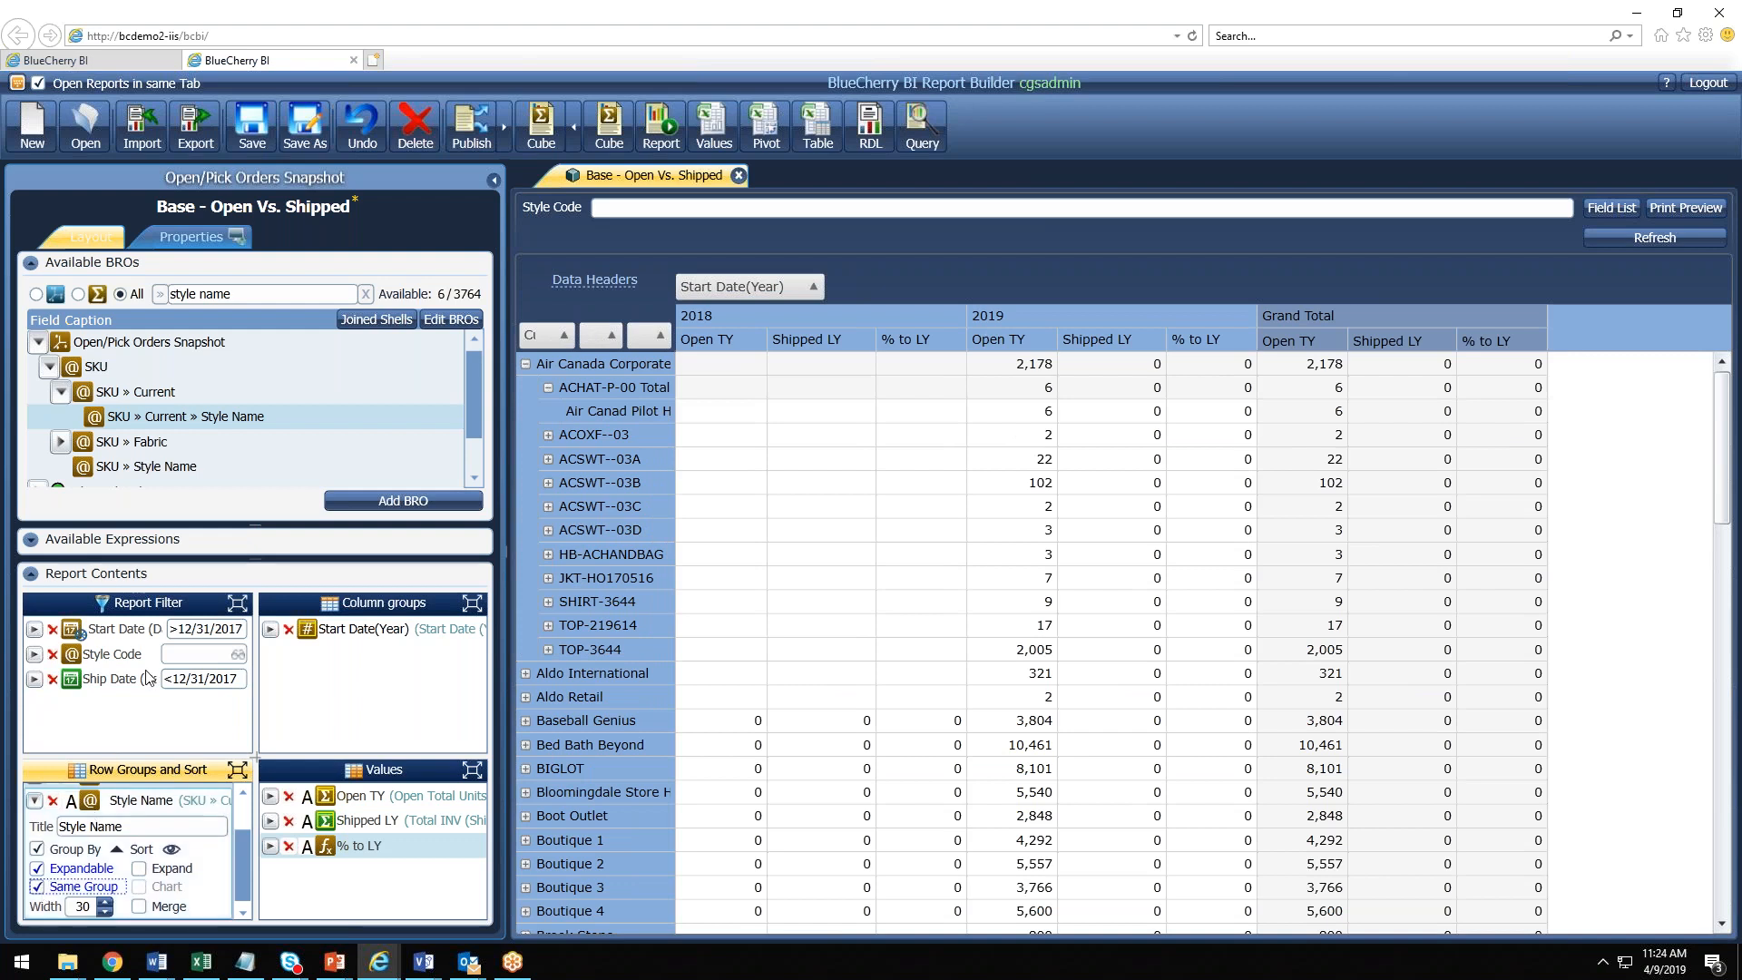
left_click(547, 141)
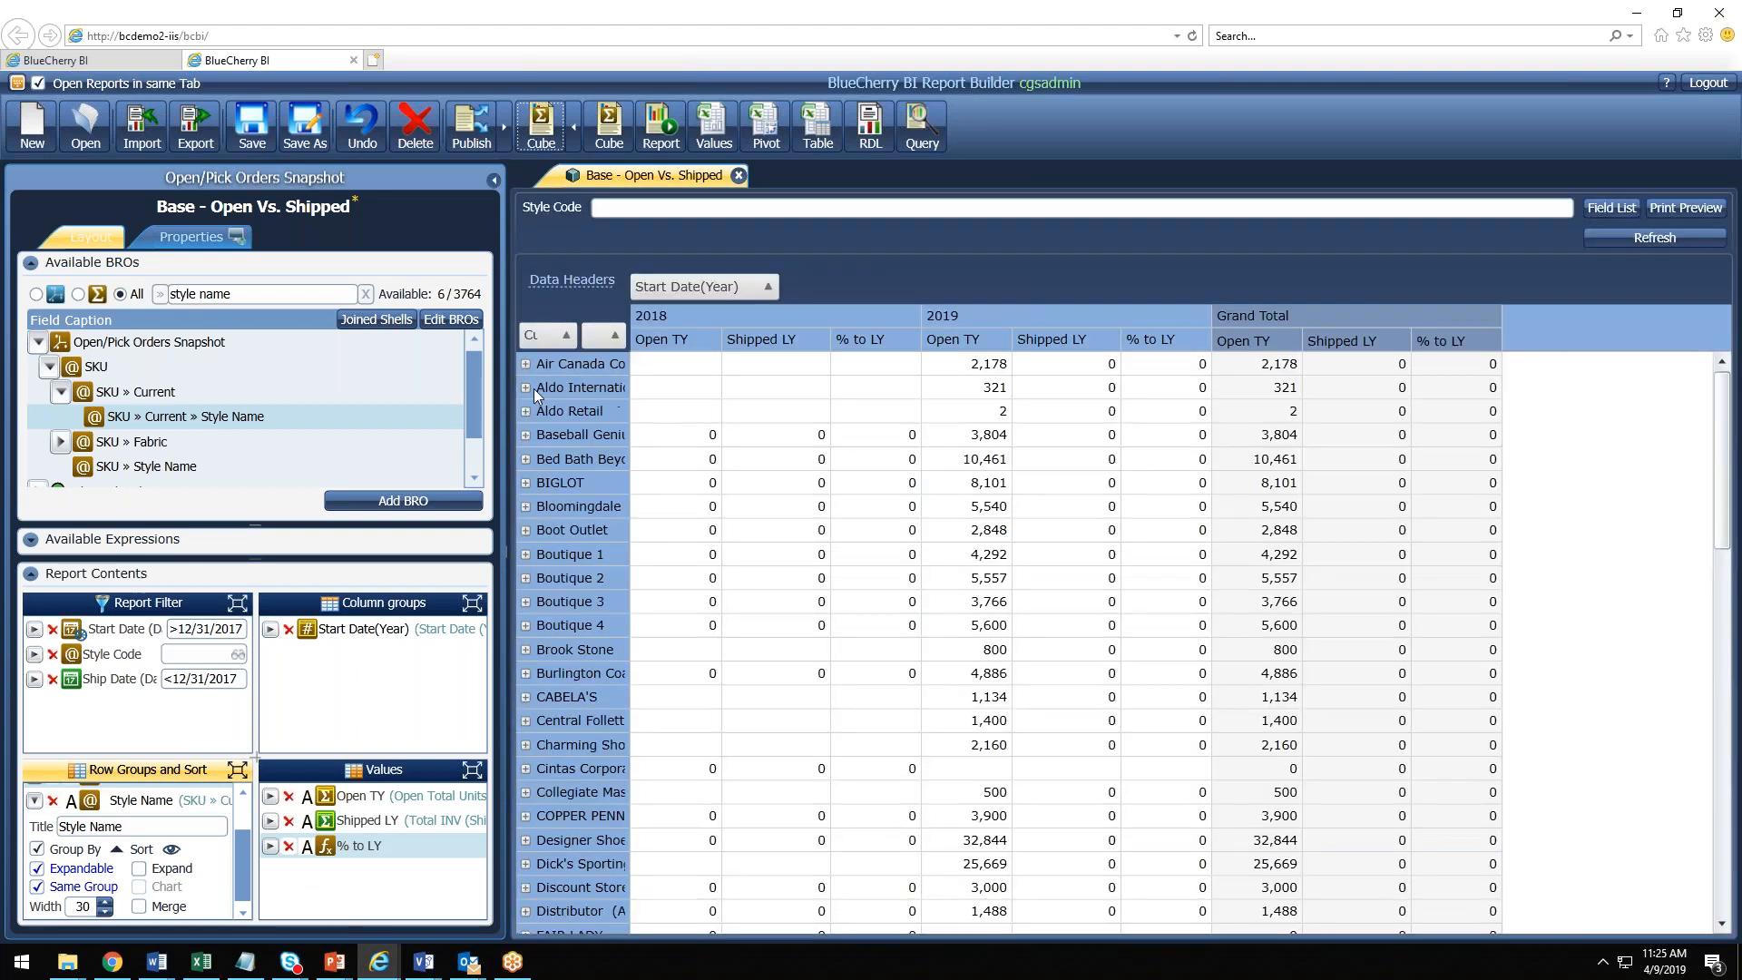
left_click(525, 363)
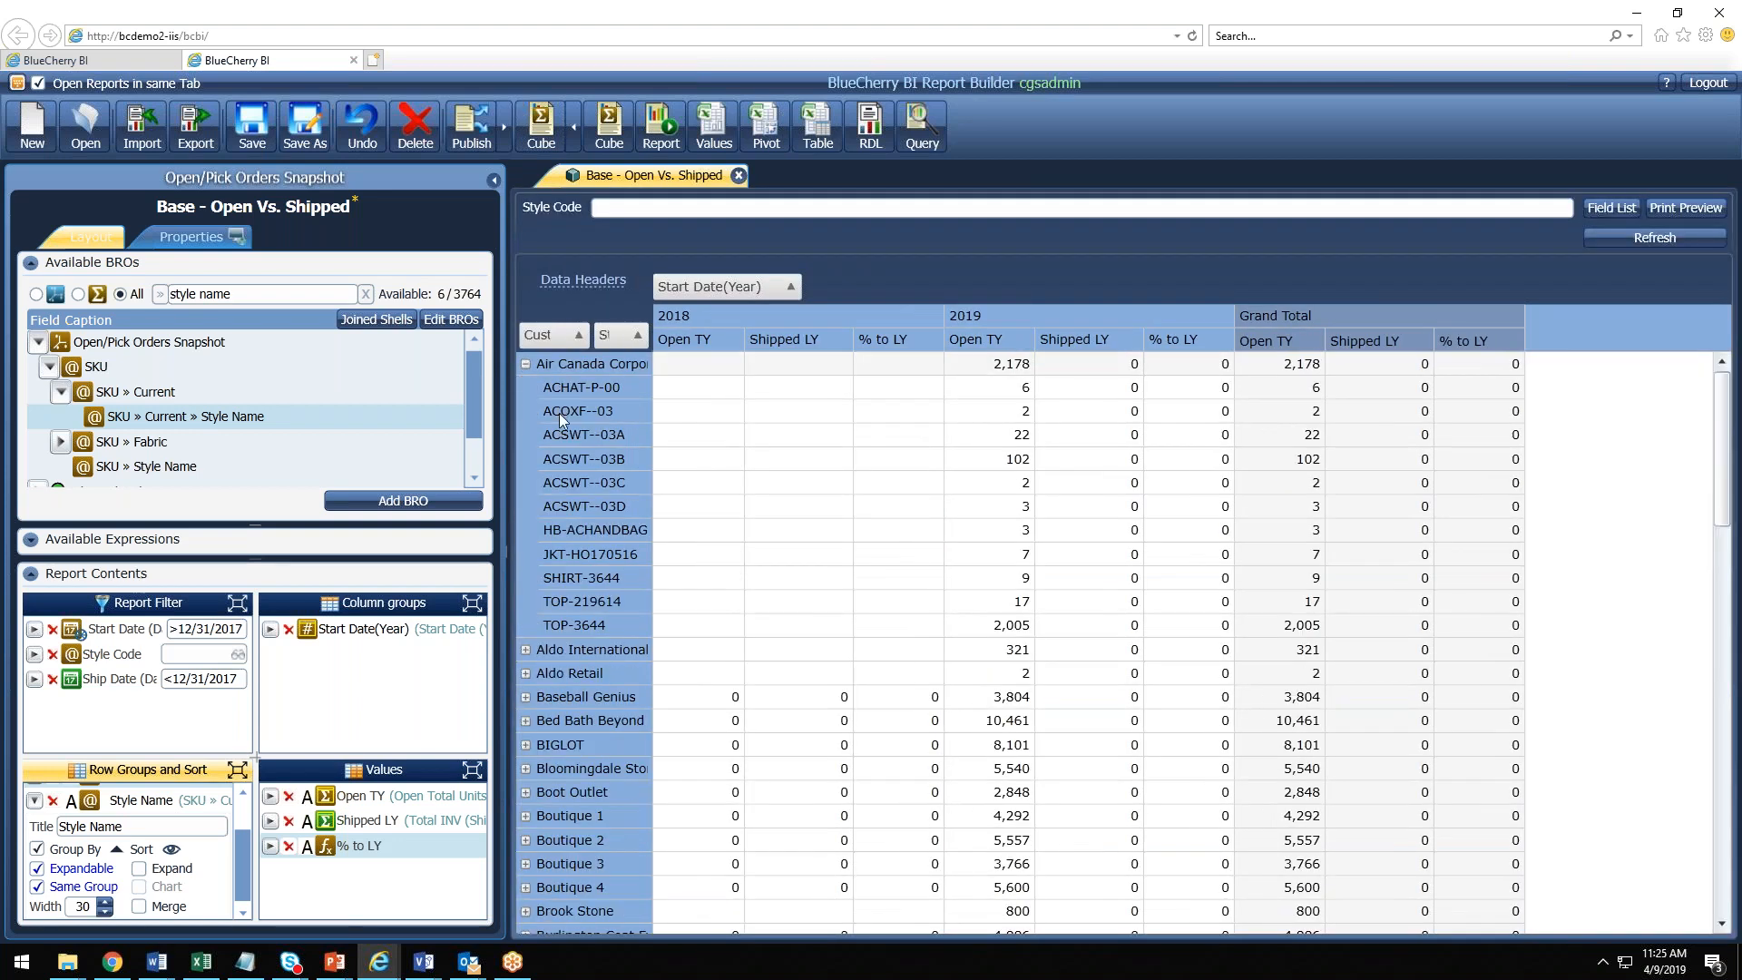
left_click_drag(648, 406, 786, 392)
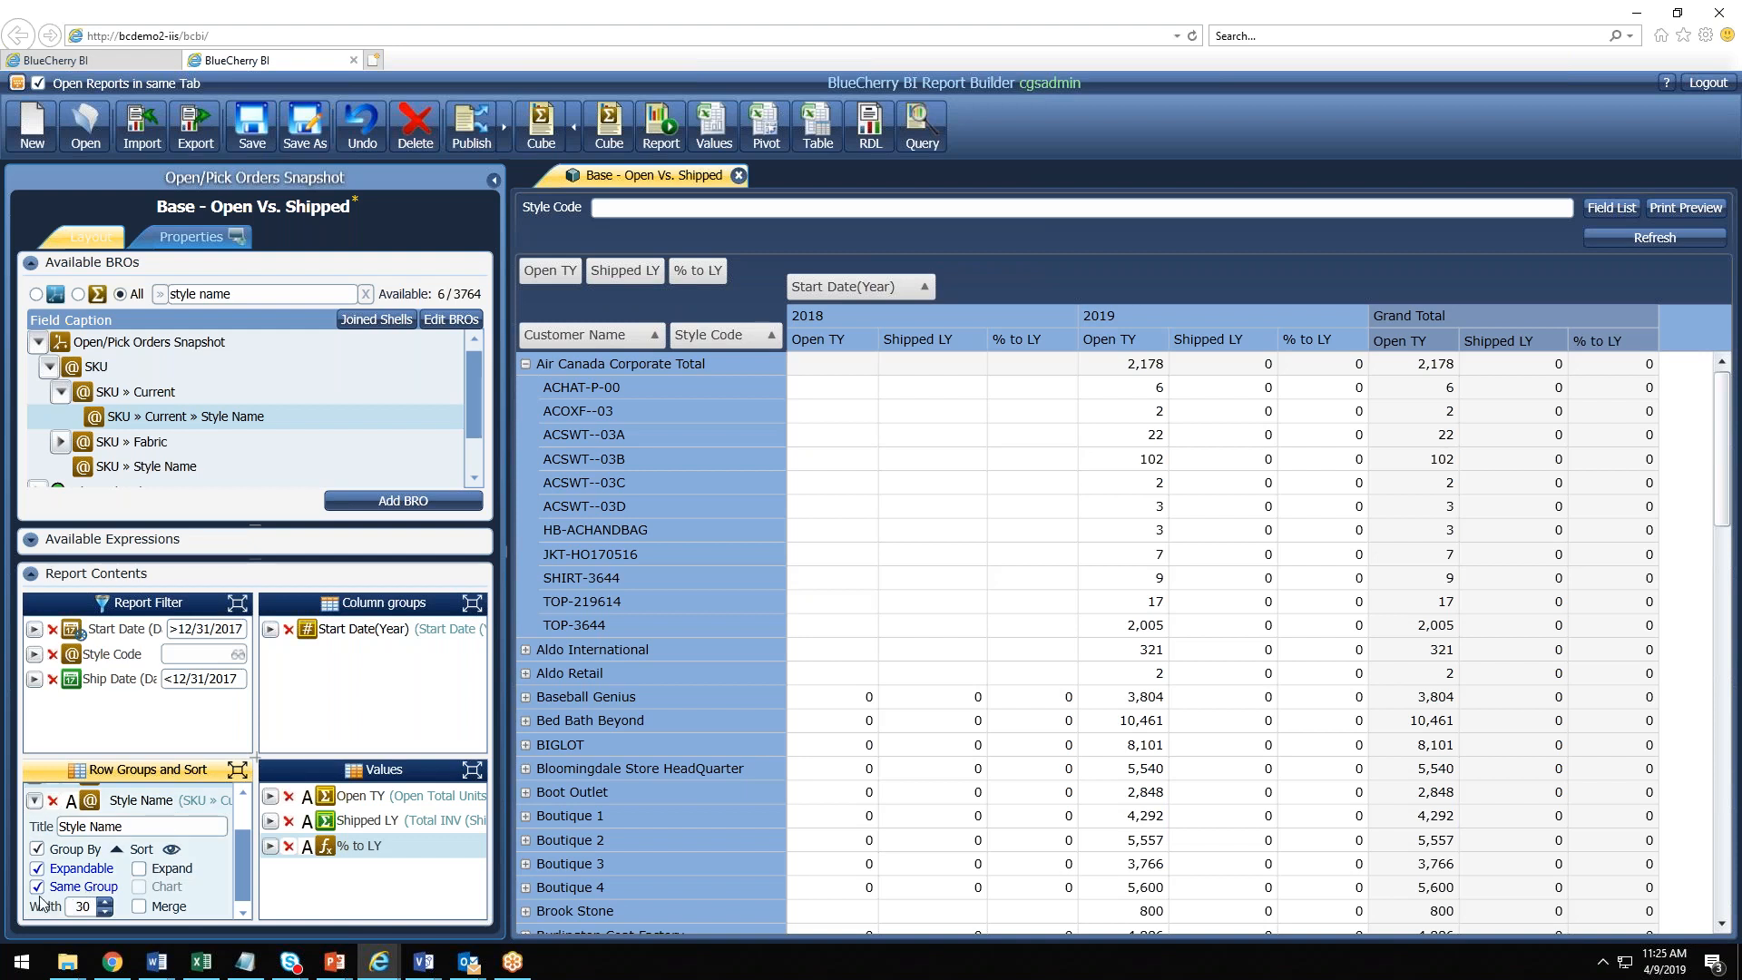
Step: Merge Style Name with the prefix "-" and rerun the cube, expanding Air Canada Corporate with row headers wide enough for the merged names
left_click(139, 905)
left_click(147, 845)
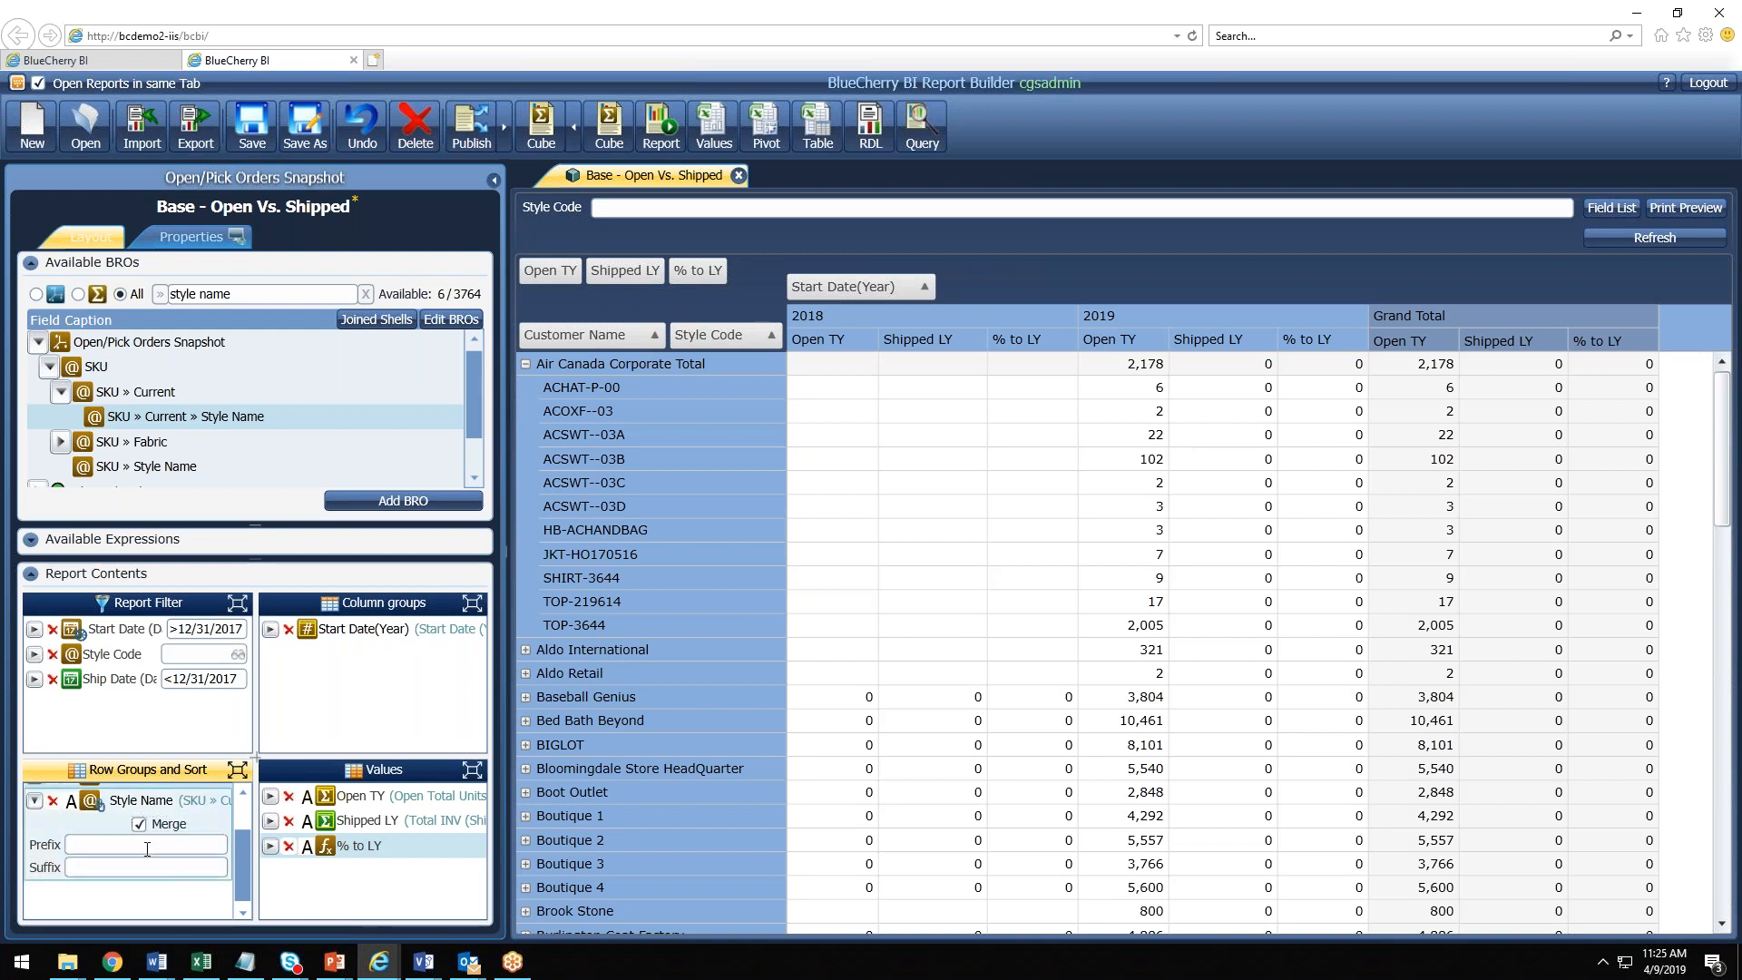
type("-")
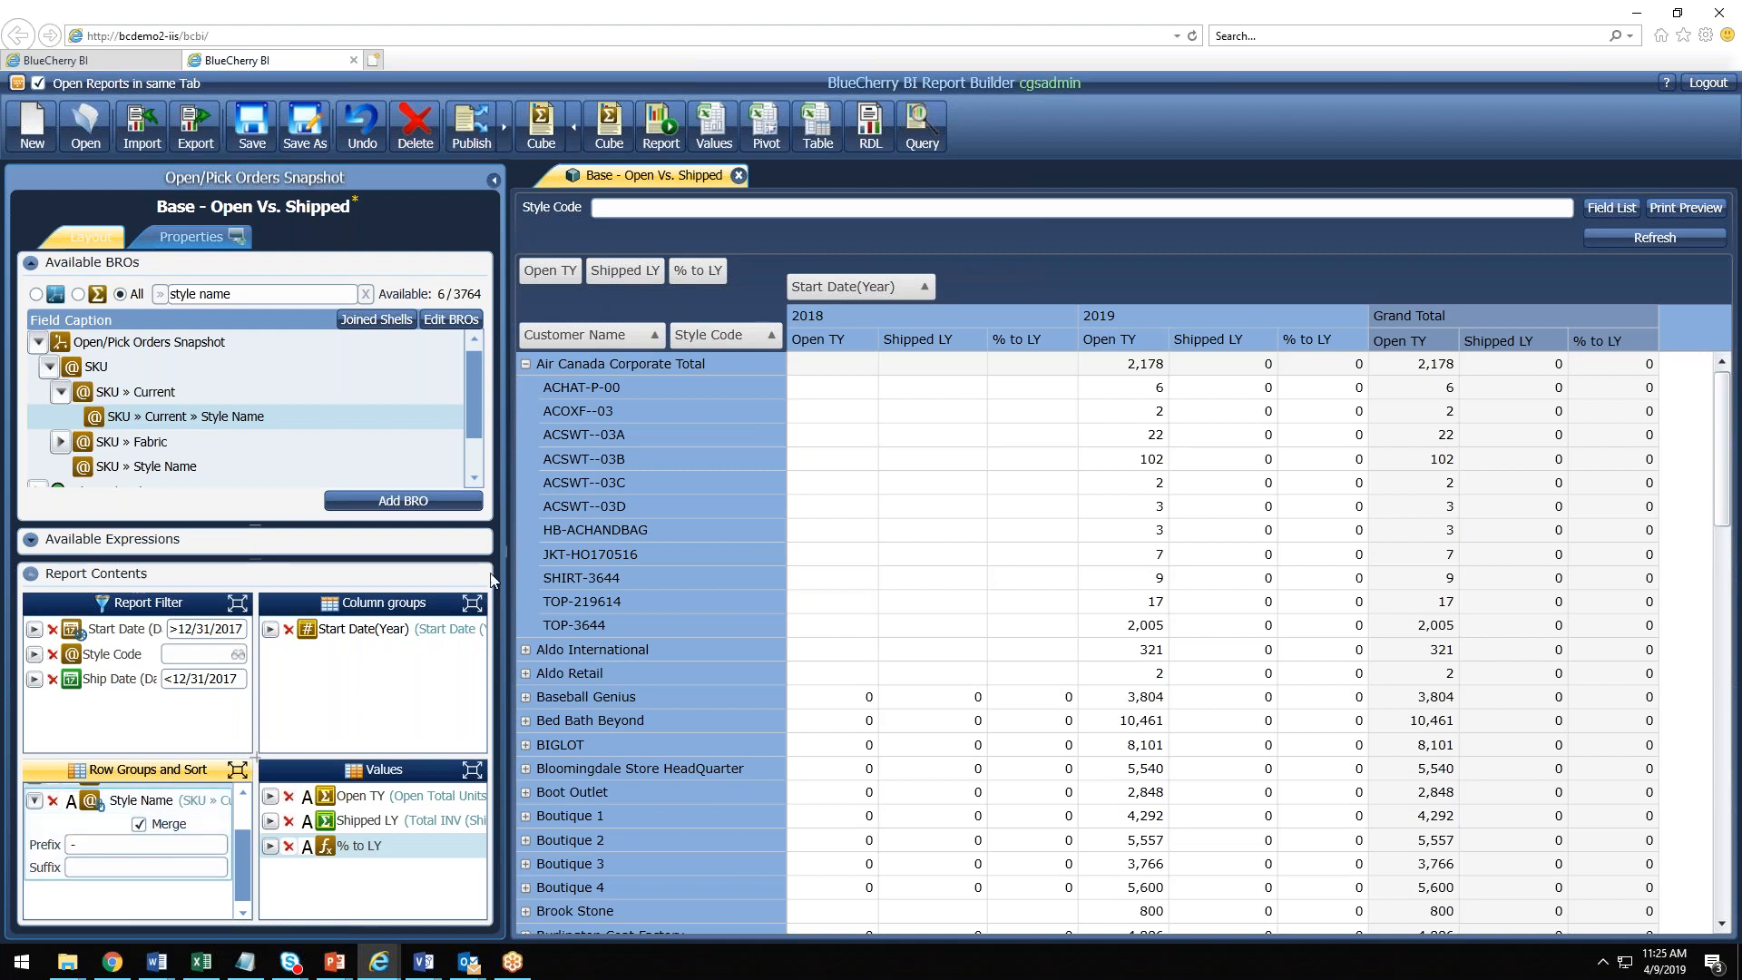
left_click(544, 128)
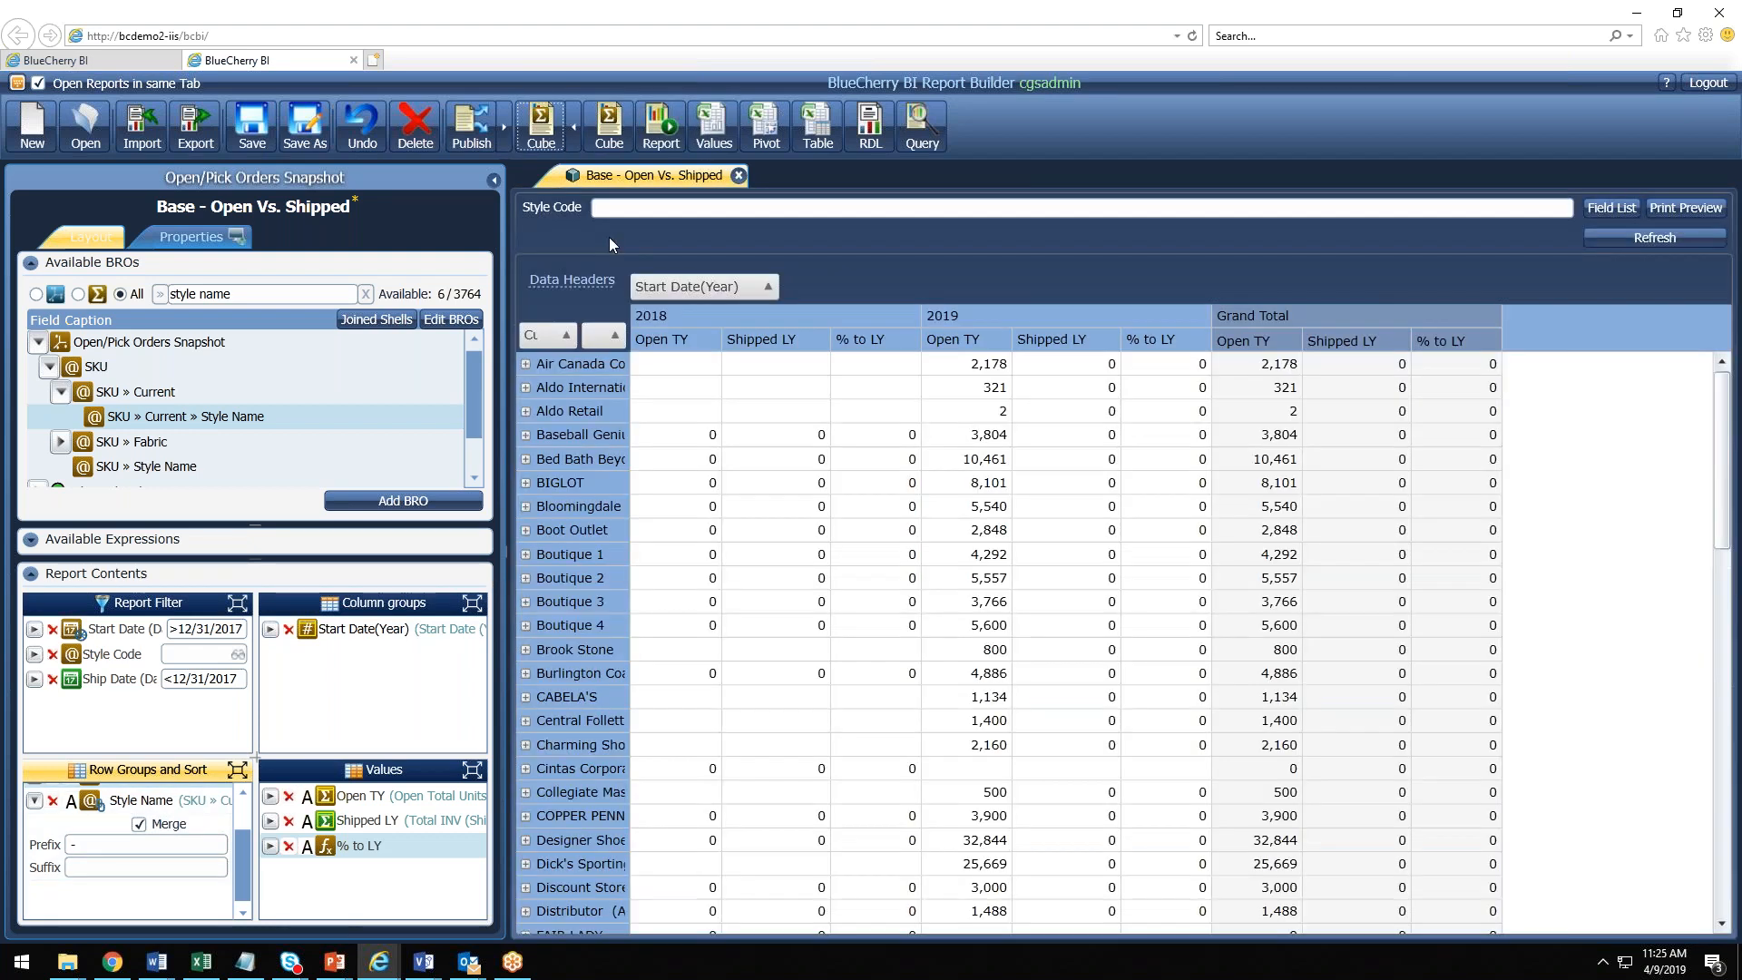
left_click(524, 363)
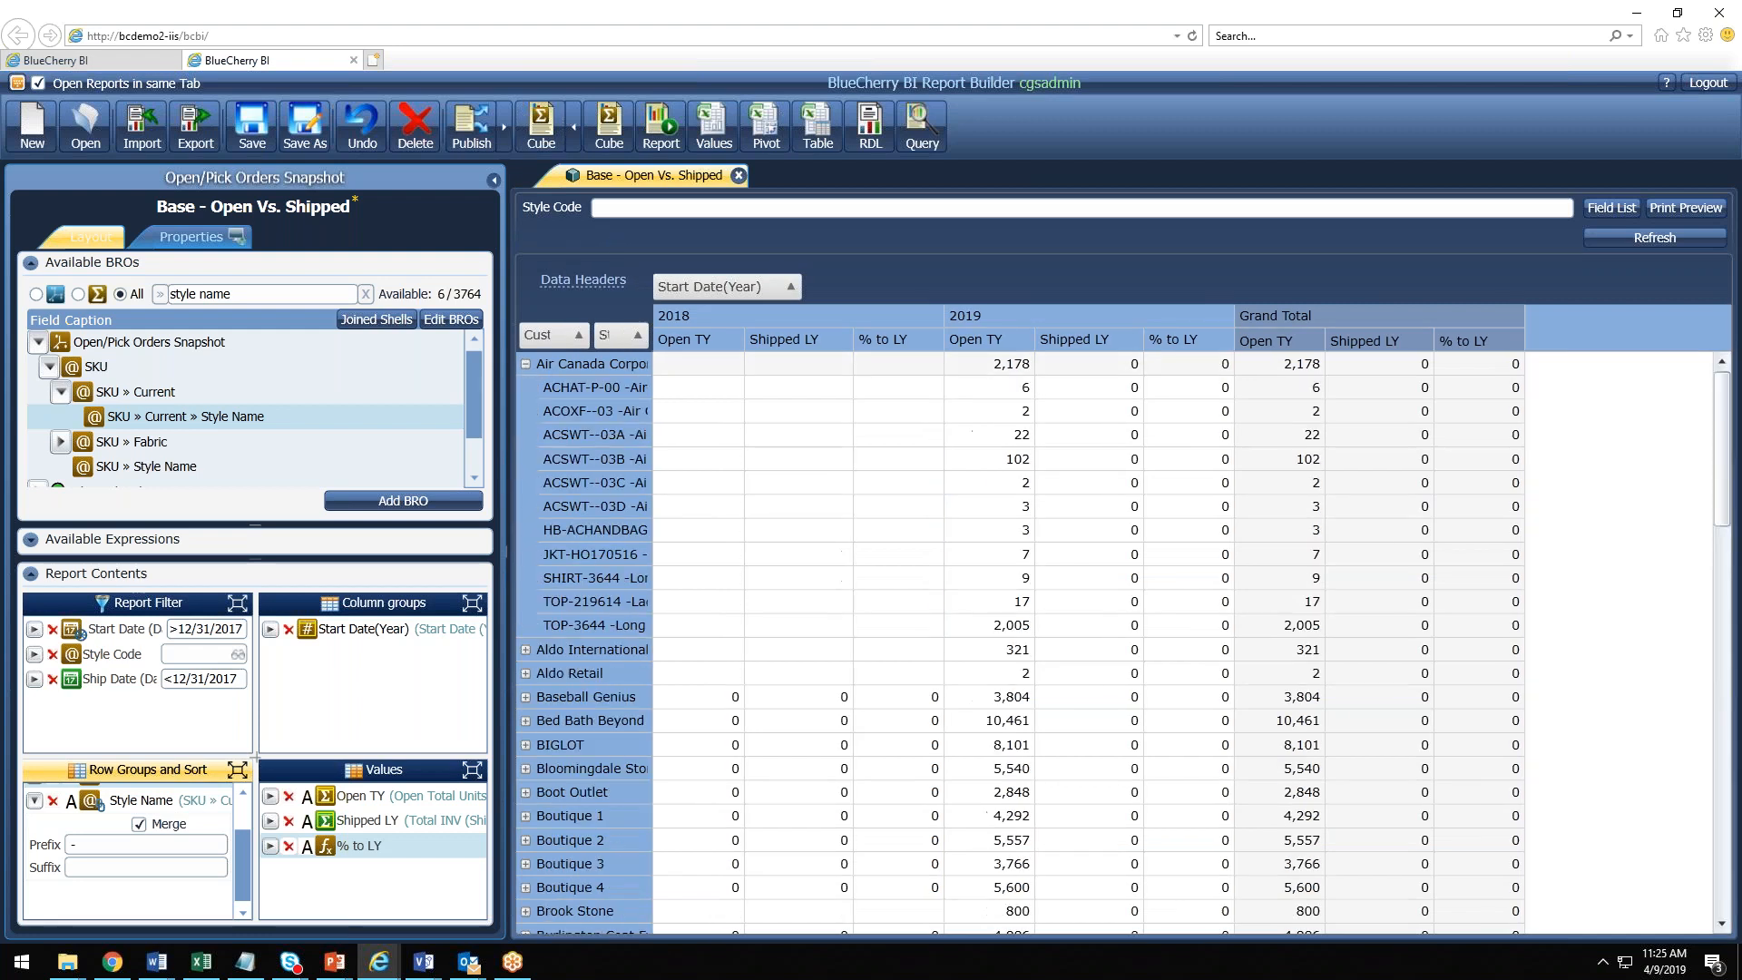
left_click(526, 364)
left_click(525, 363)
left_click_drag(651, 383, 860, 410)
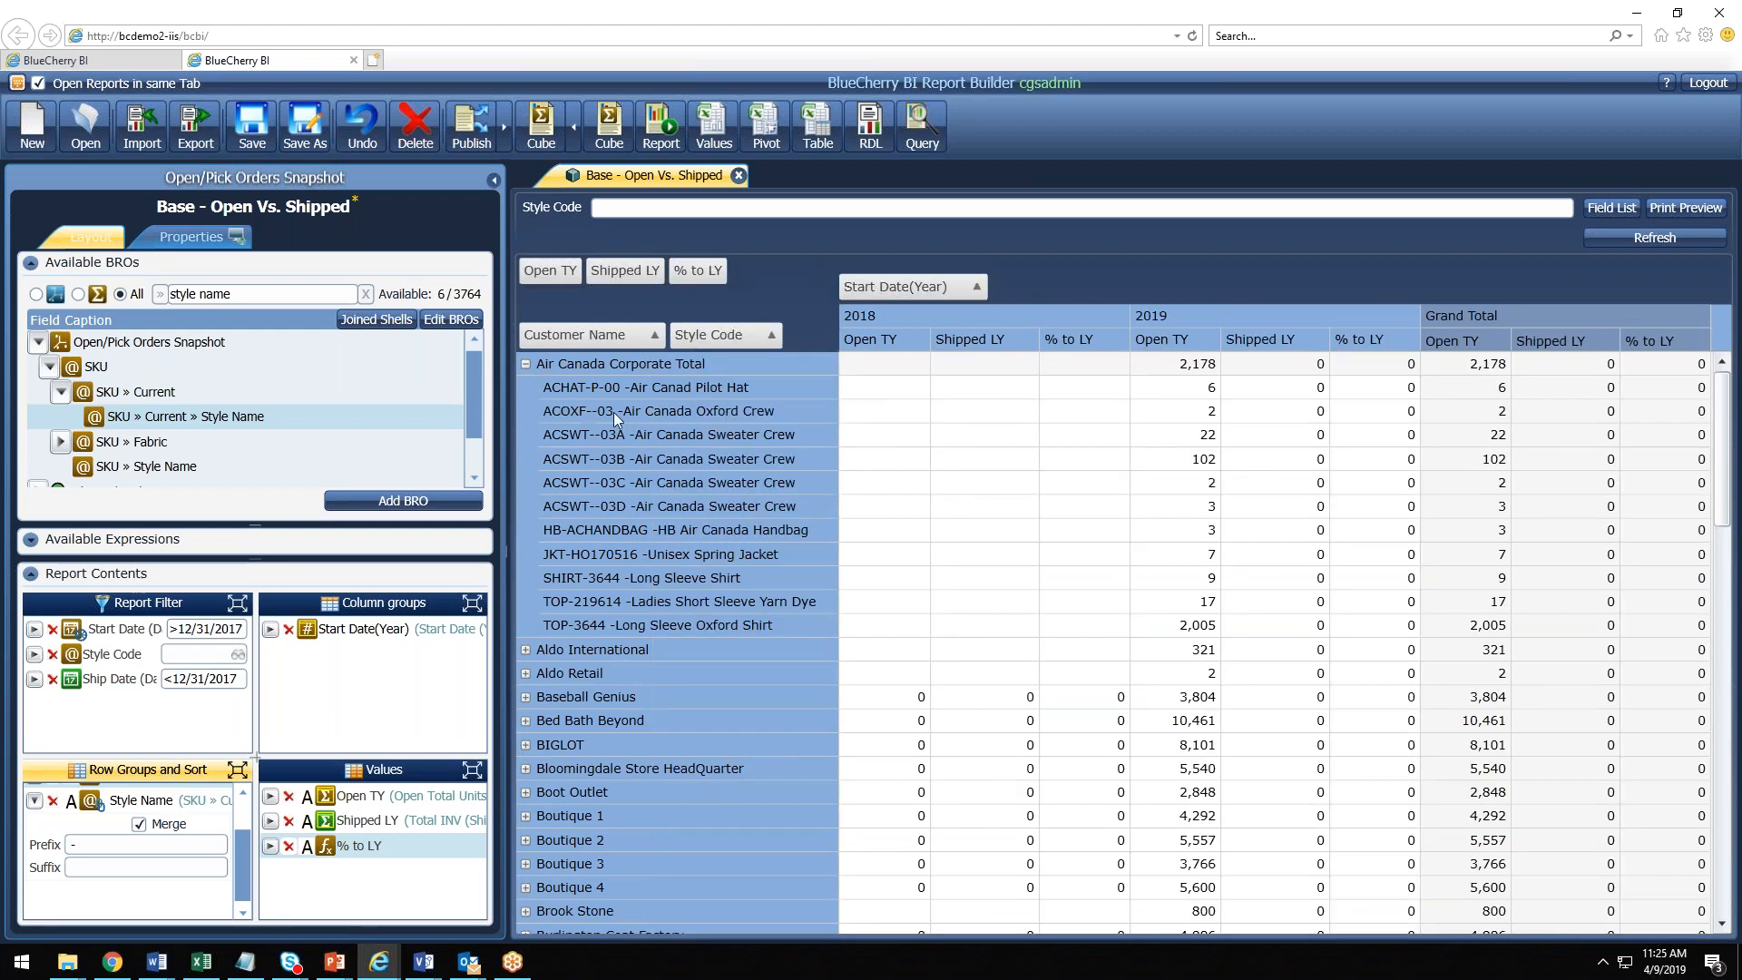
Step: Add a space after the dash in Style Name's merge prefix and rerun the cube, expanding Air Canada Corporate with wider row headers
left_click(105, 846)
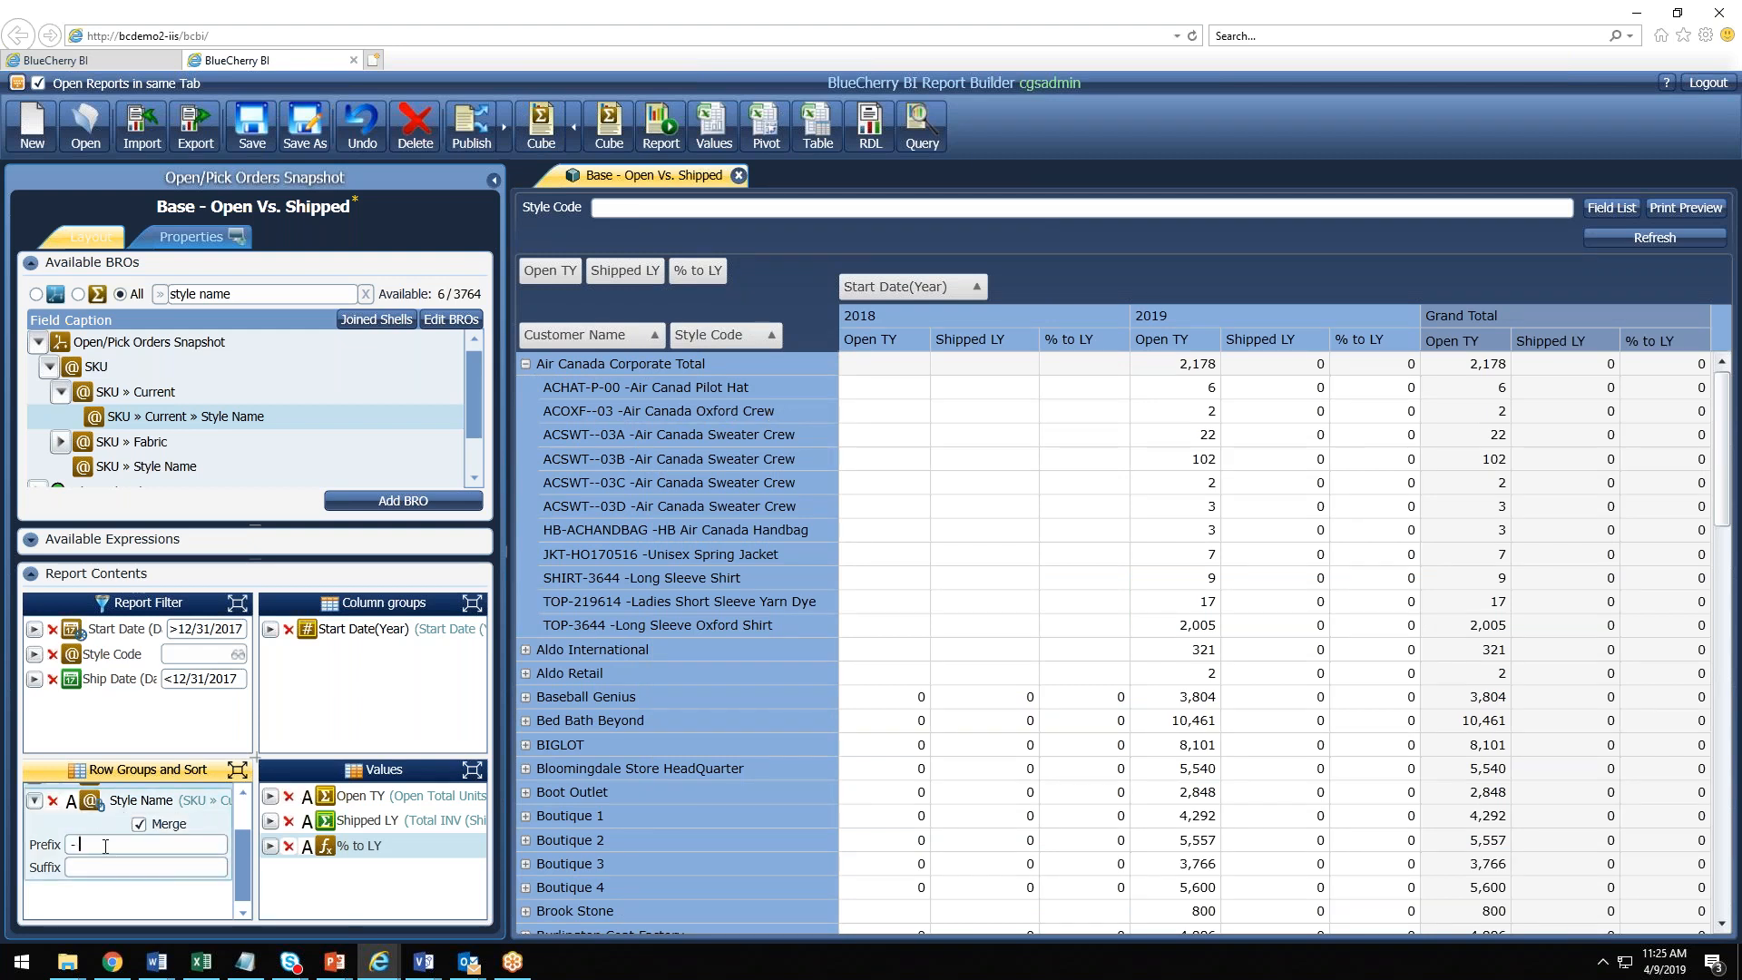
left_click(544, 140)
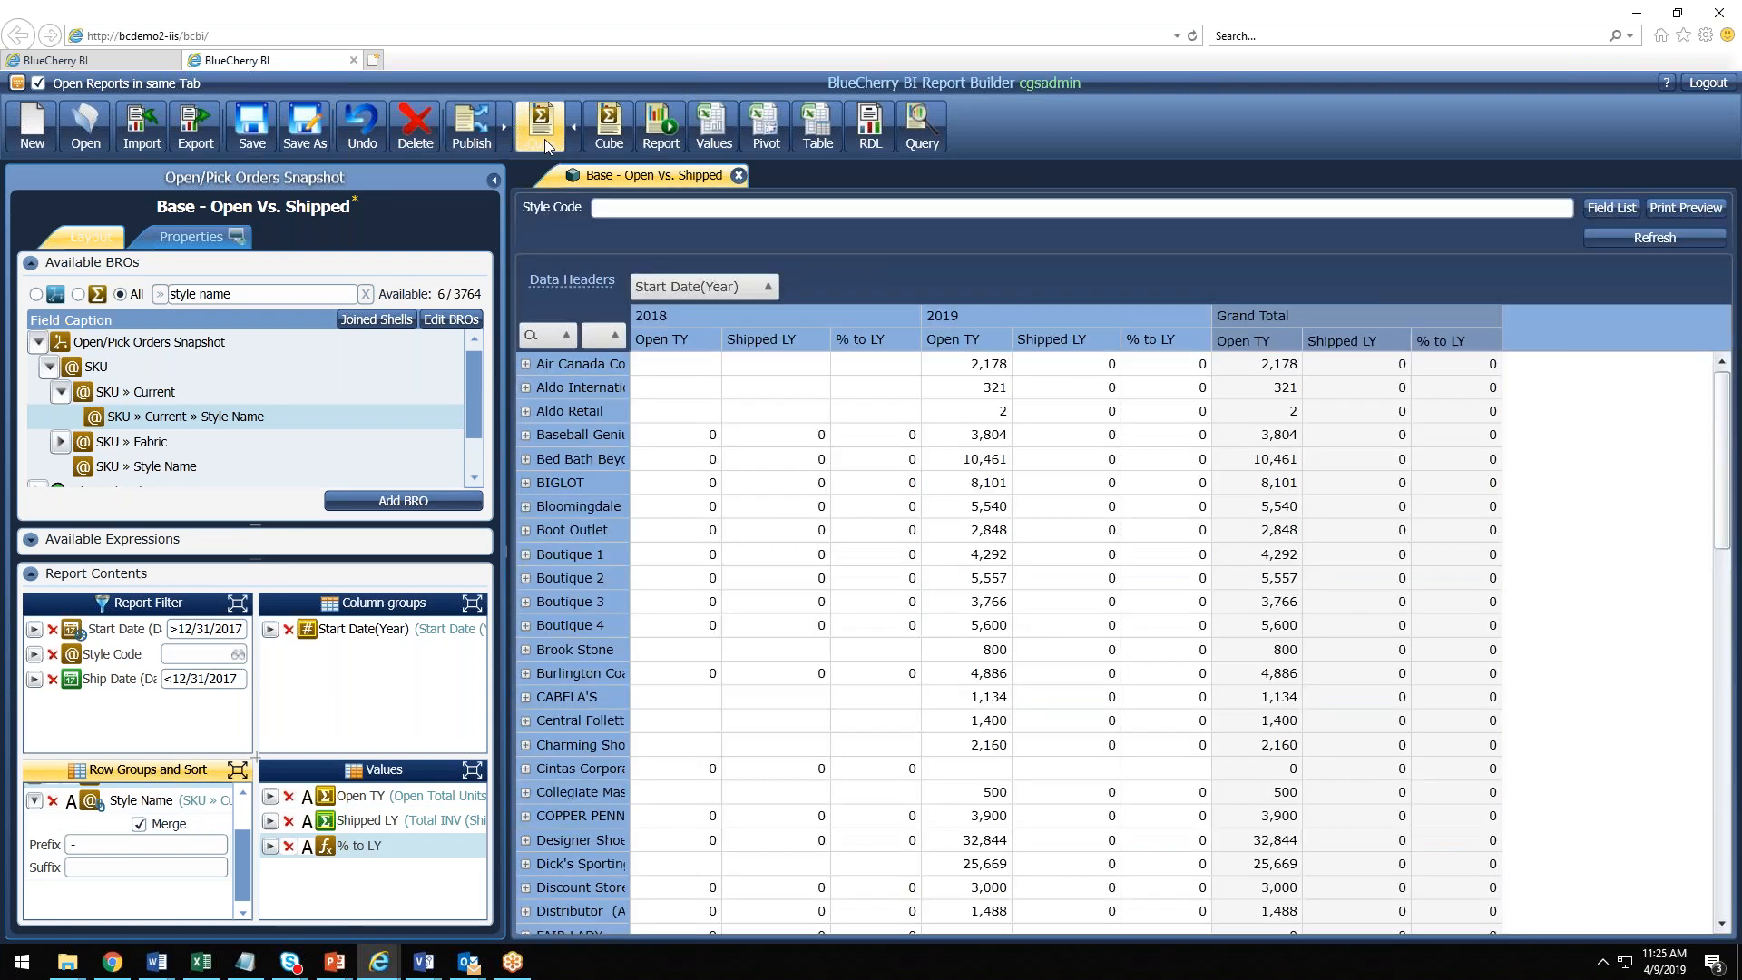
left_click(526, 364)
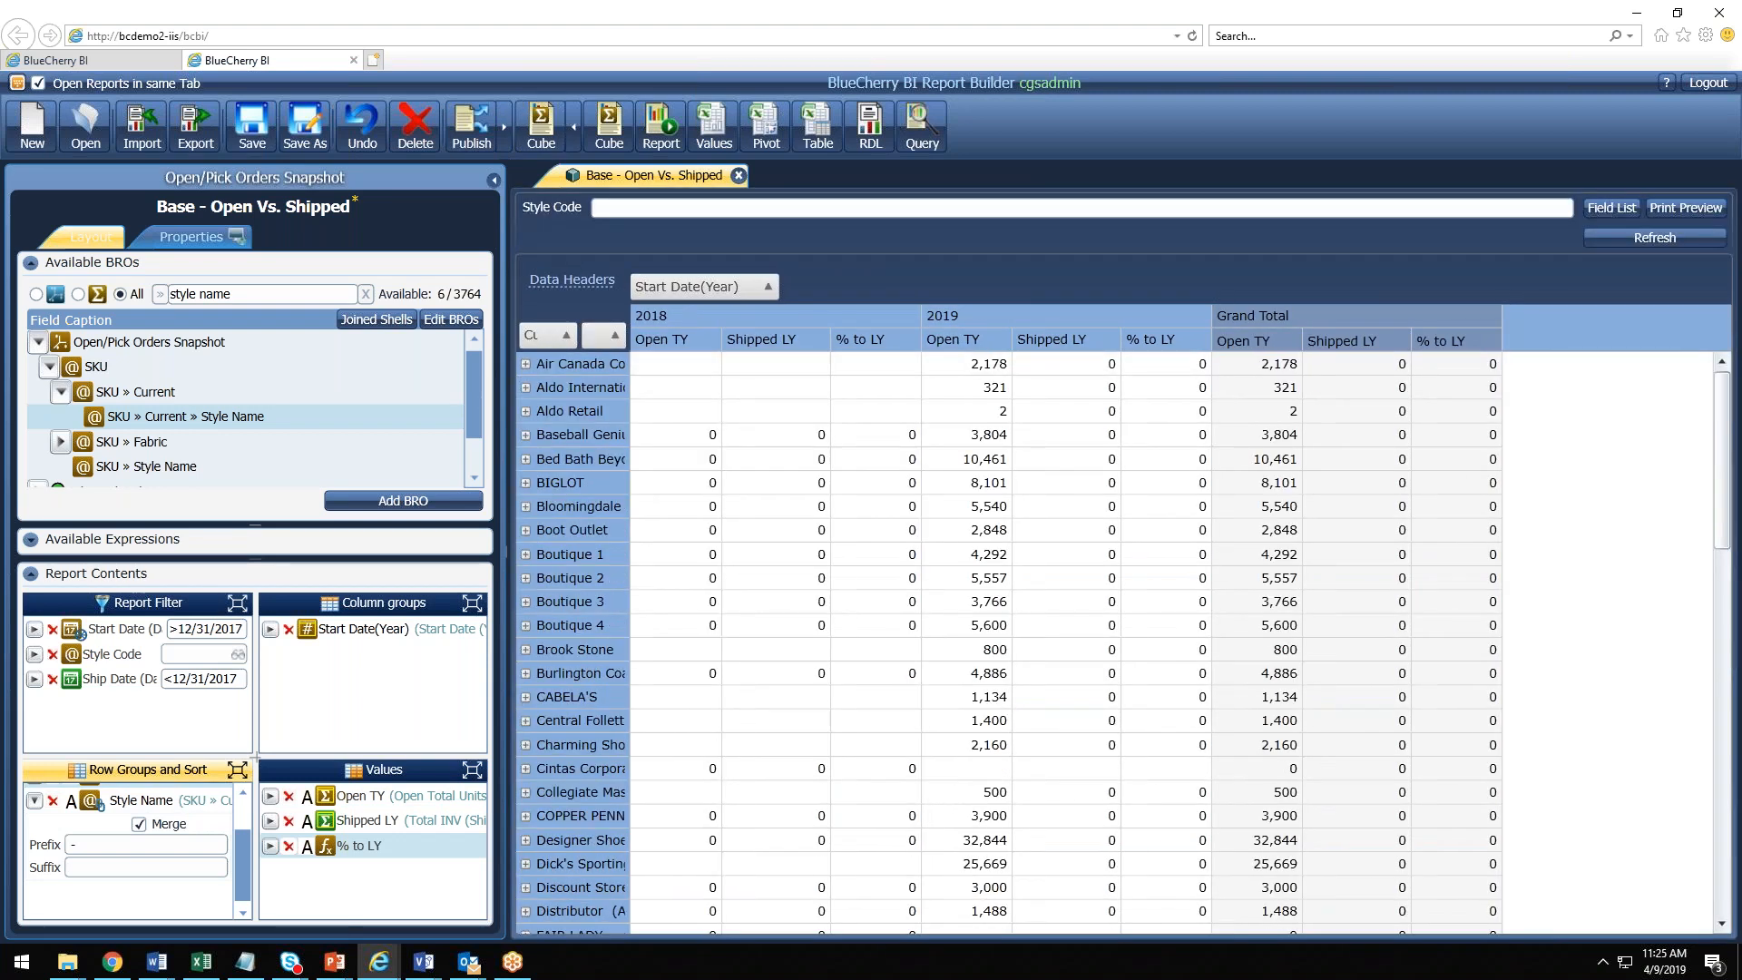
left_click_drag(649, 389, 890, 392)
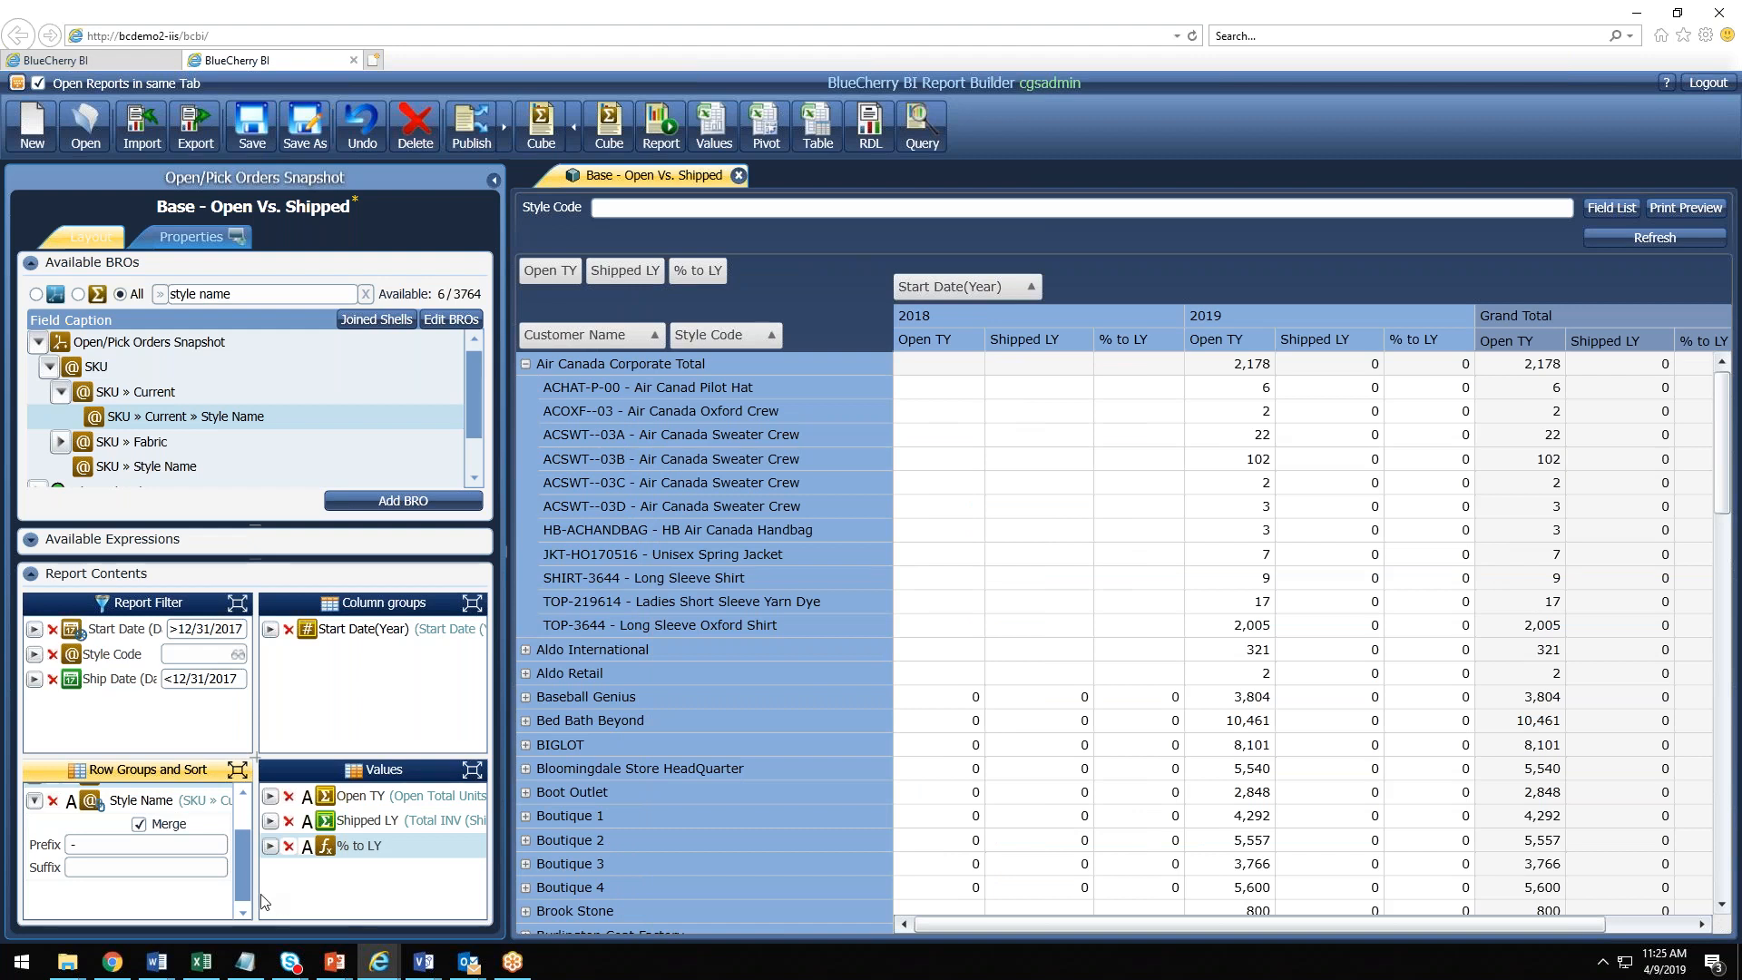
Step: Enlarge Values and examine Open TY's title and its available aggregation options
left_click(270, 796)
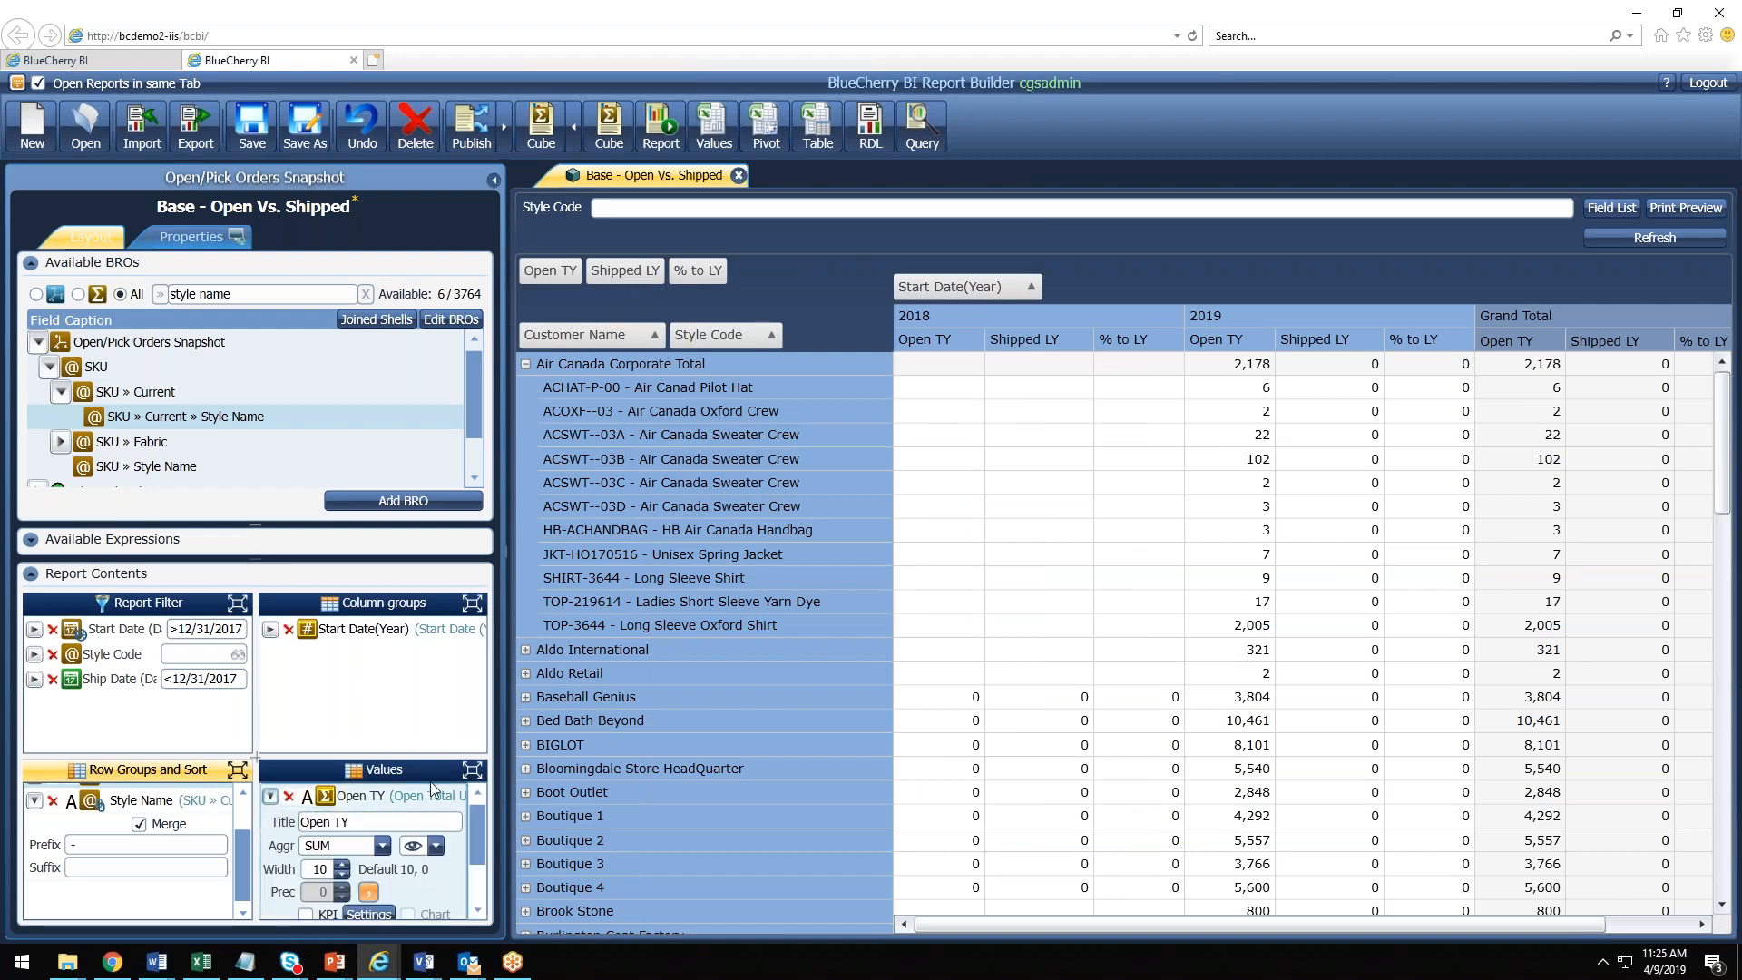
left_click(472, 770)
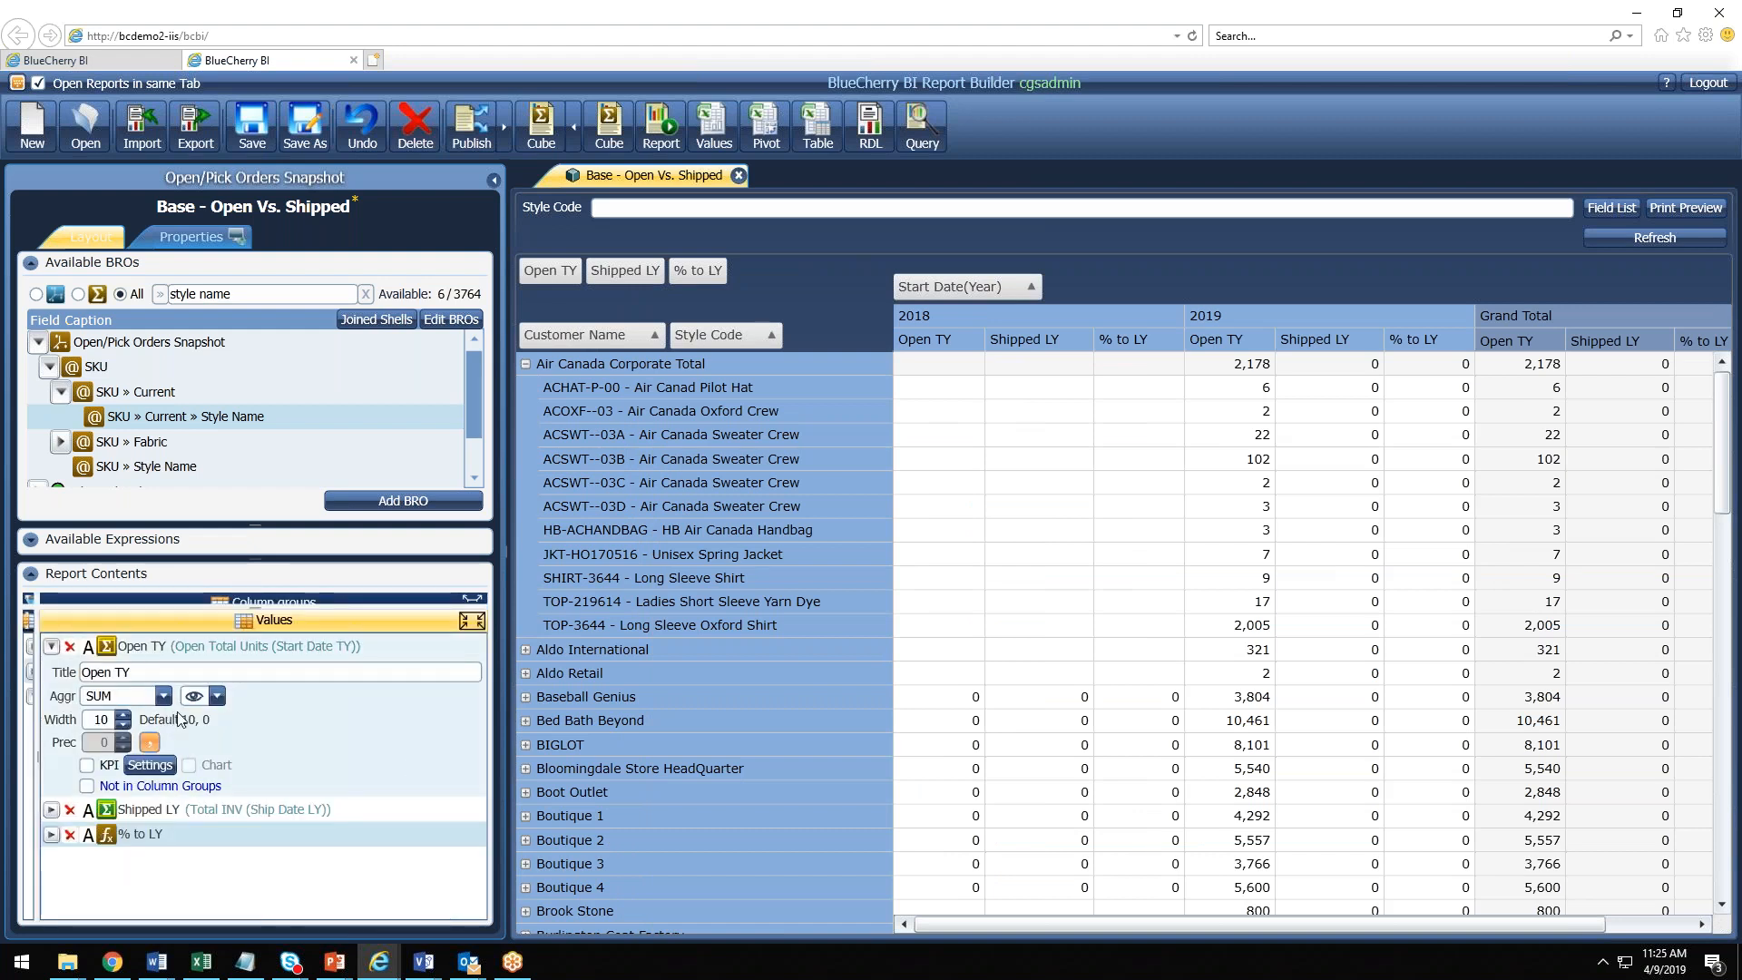
left_click(151, 675)
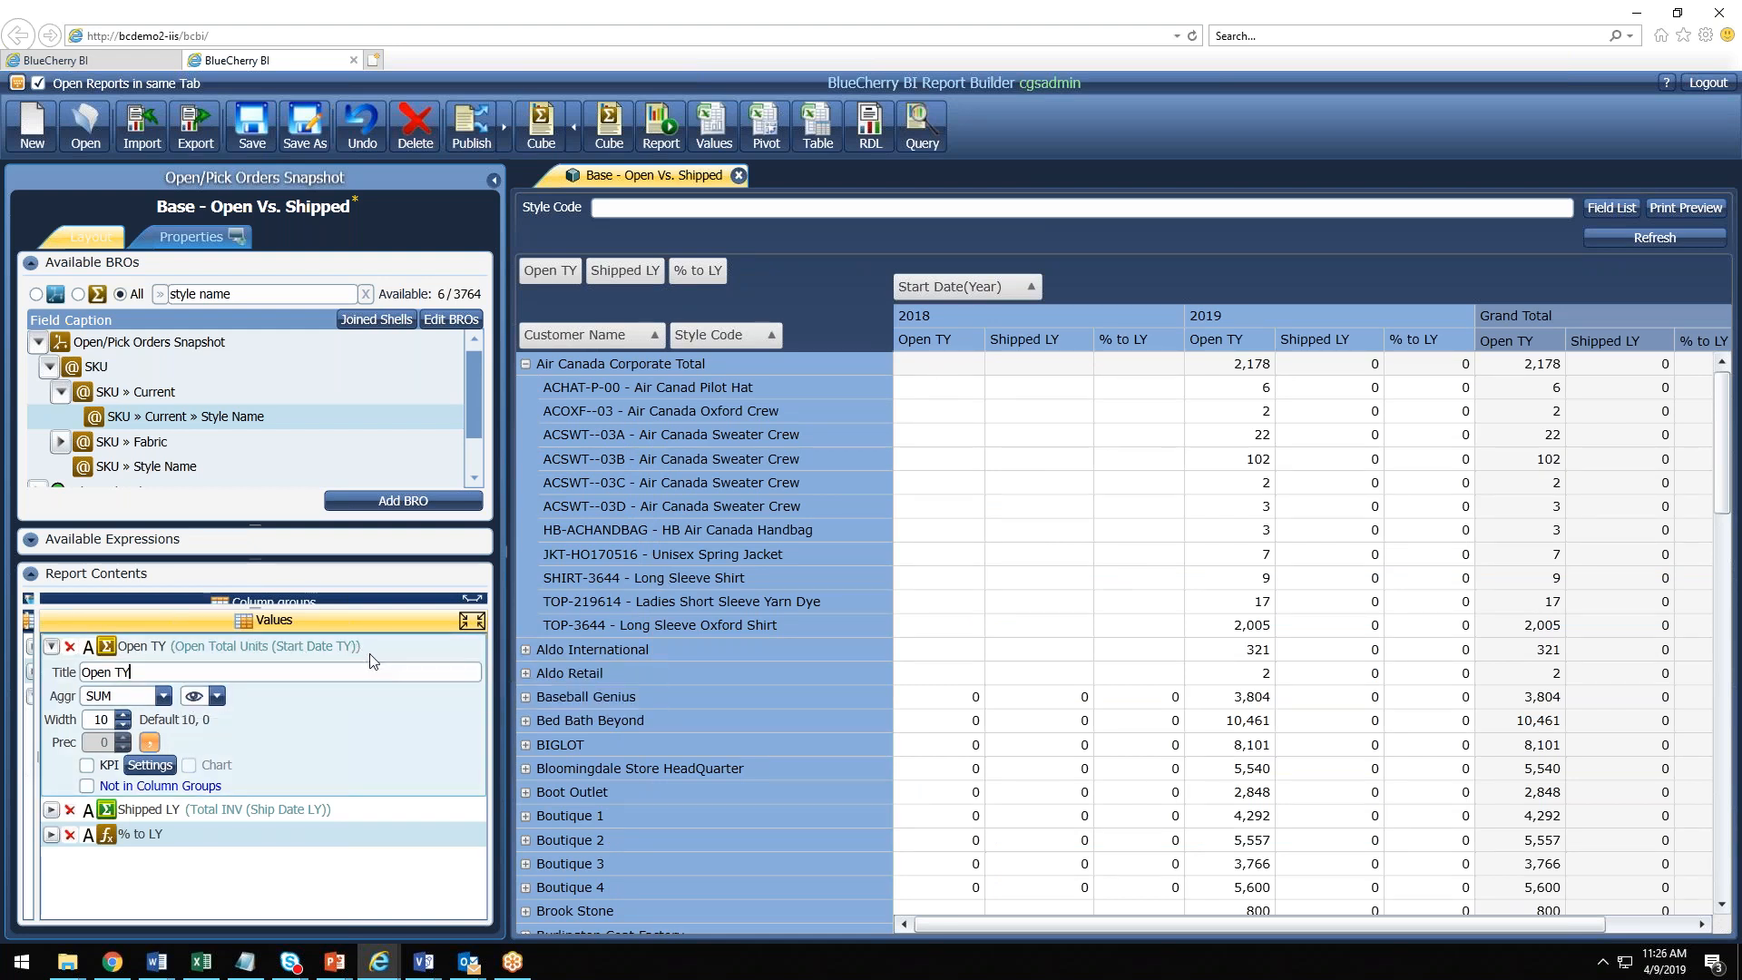
left_click(157, 677)
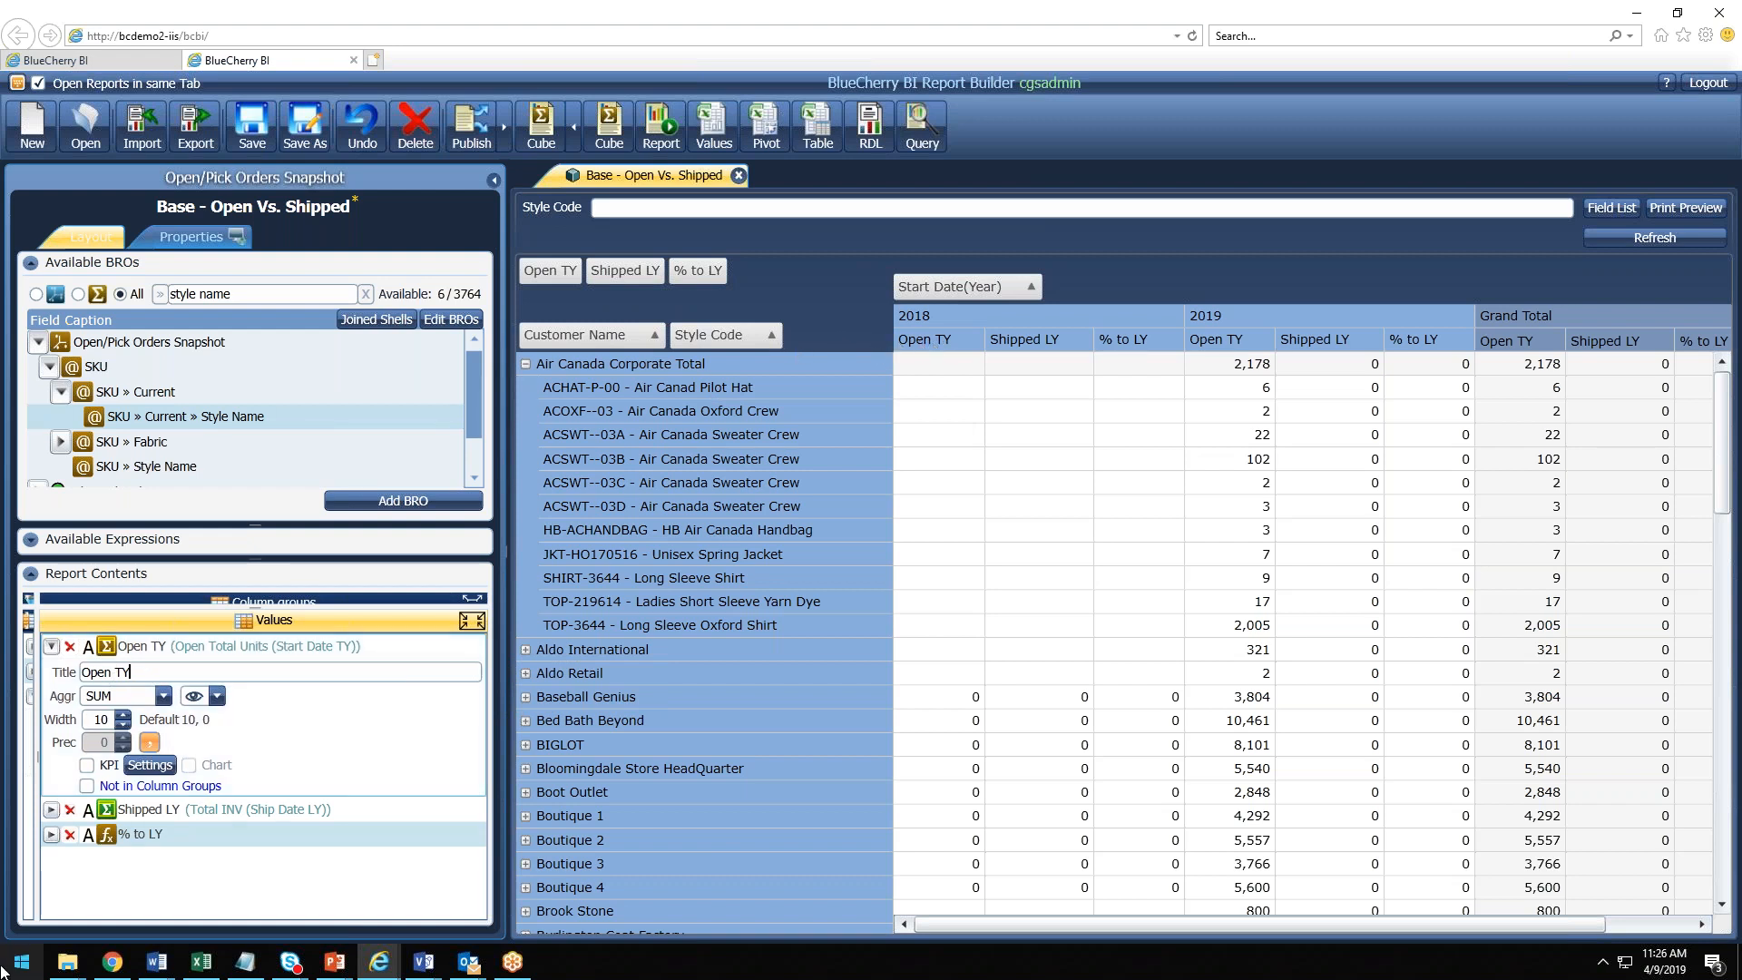
left_click(153, 704)
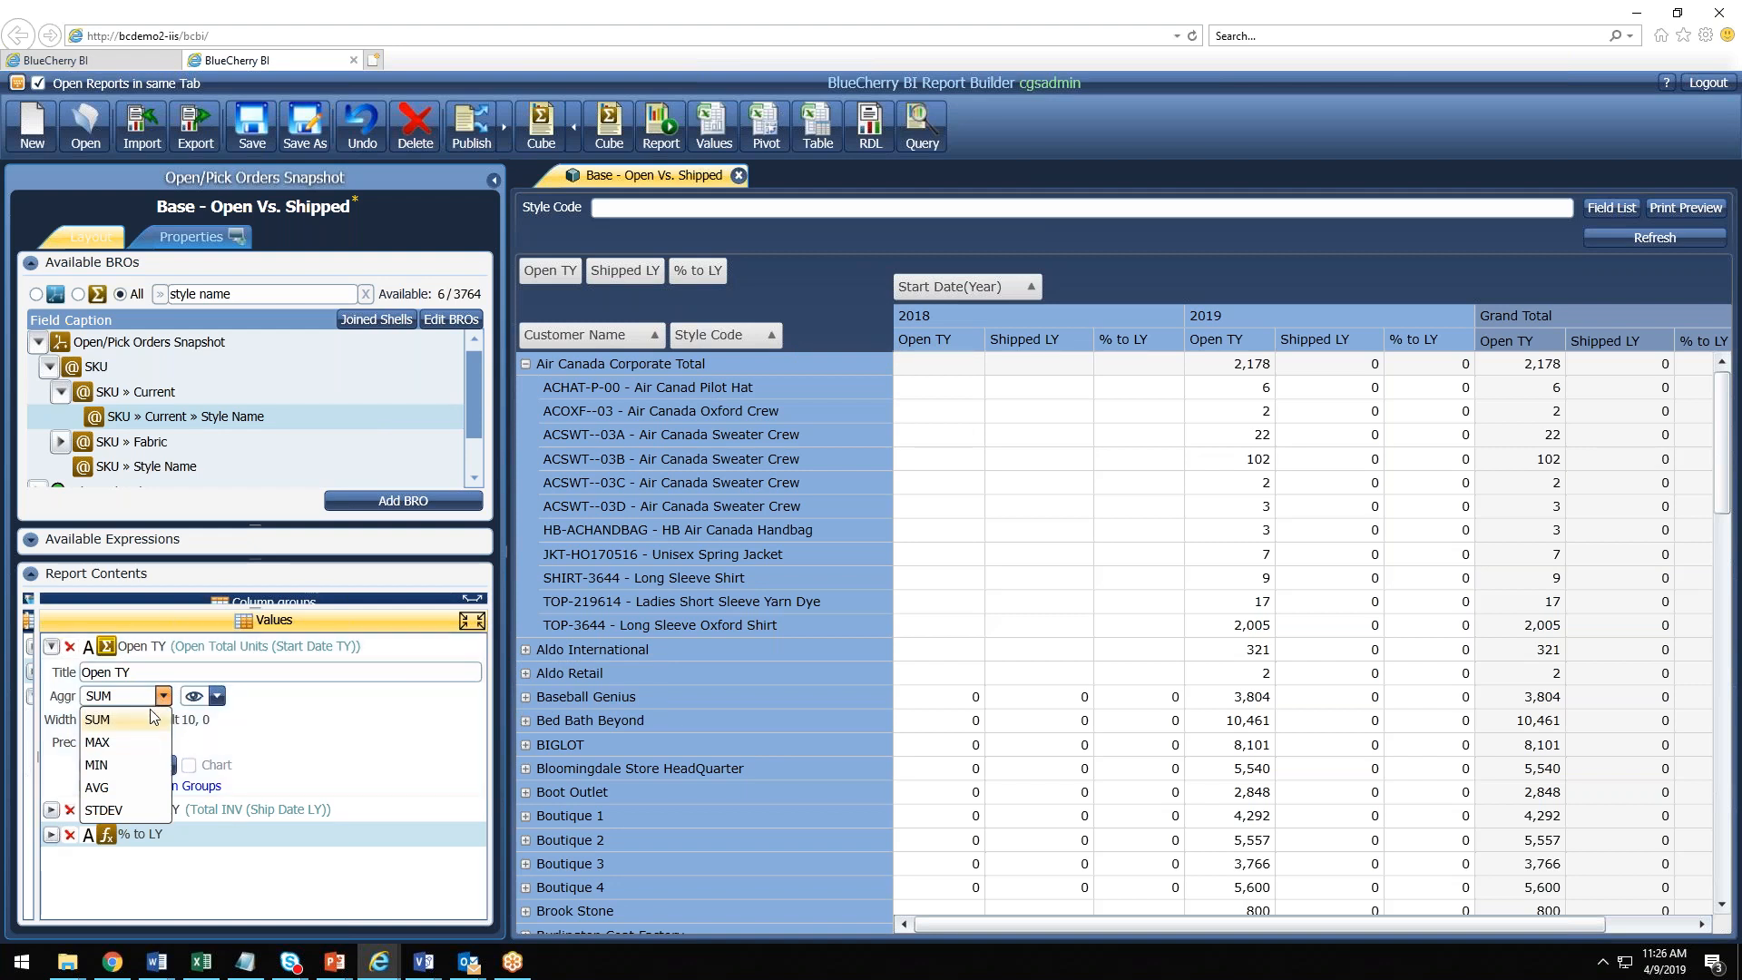
left_click(290, 741)
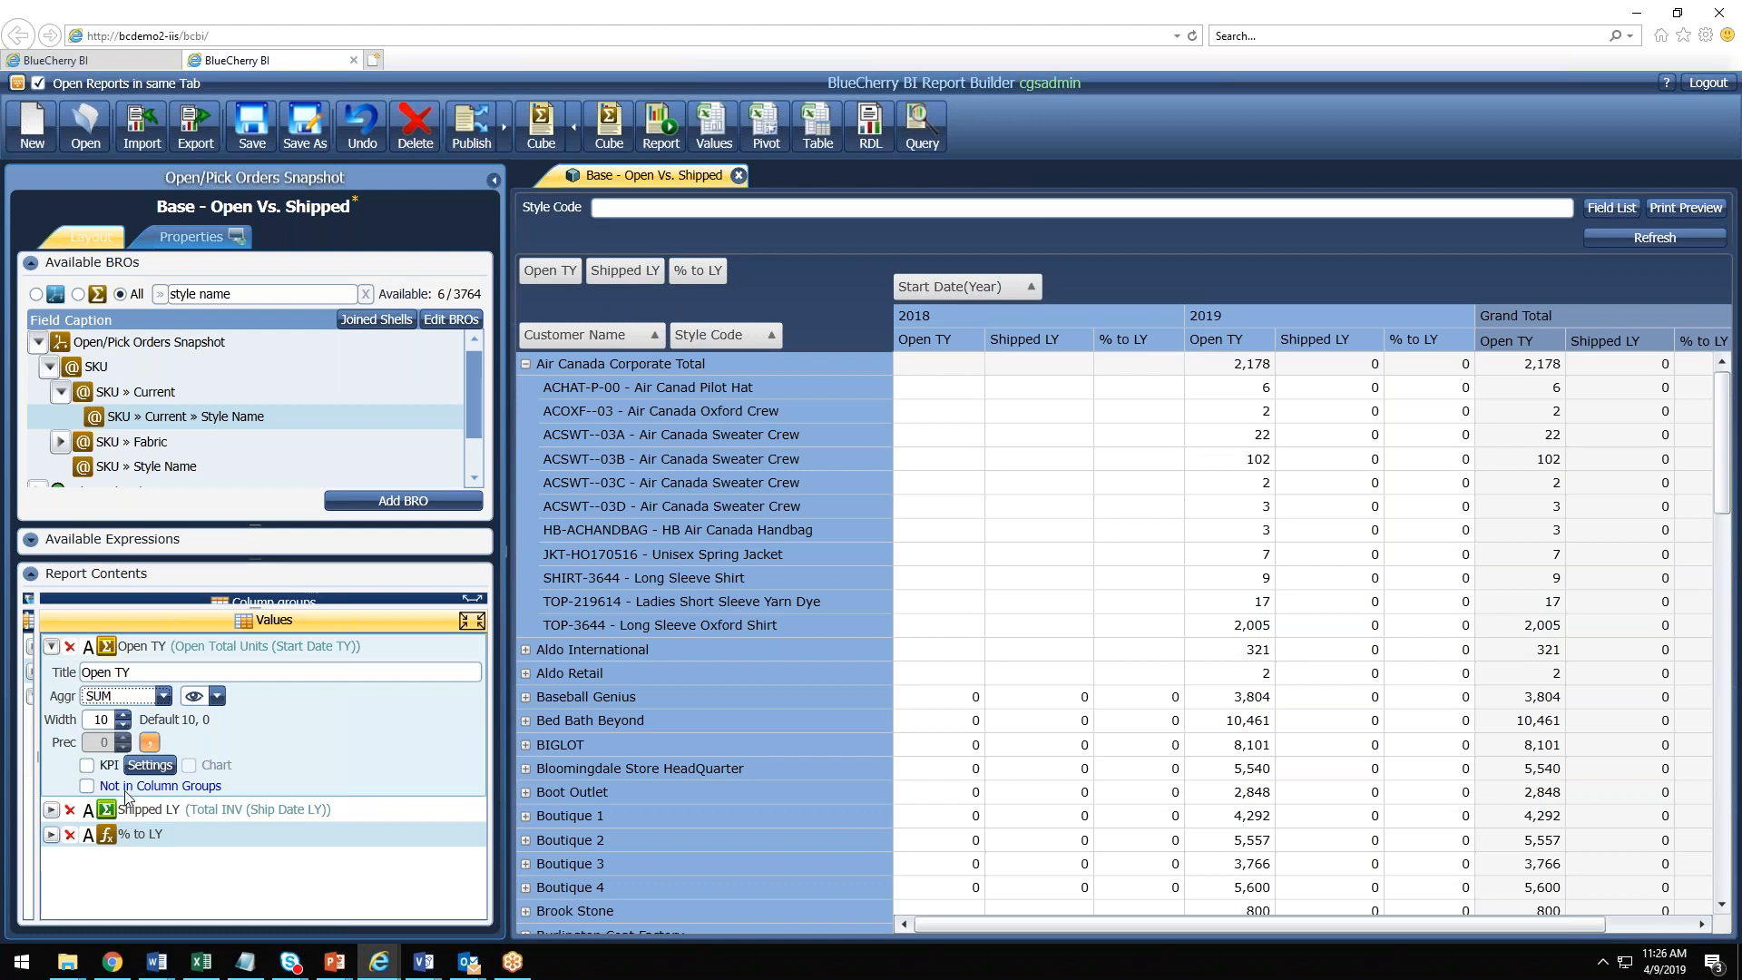
Step: Hide the Open TY value and rerun the cube
left_click(216, 696)
left_click(233, 770)
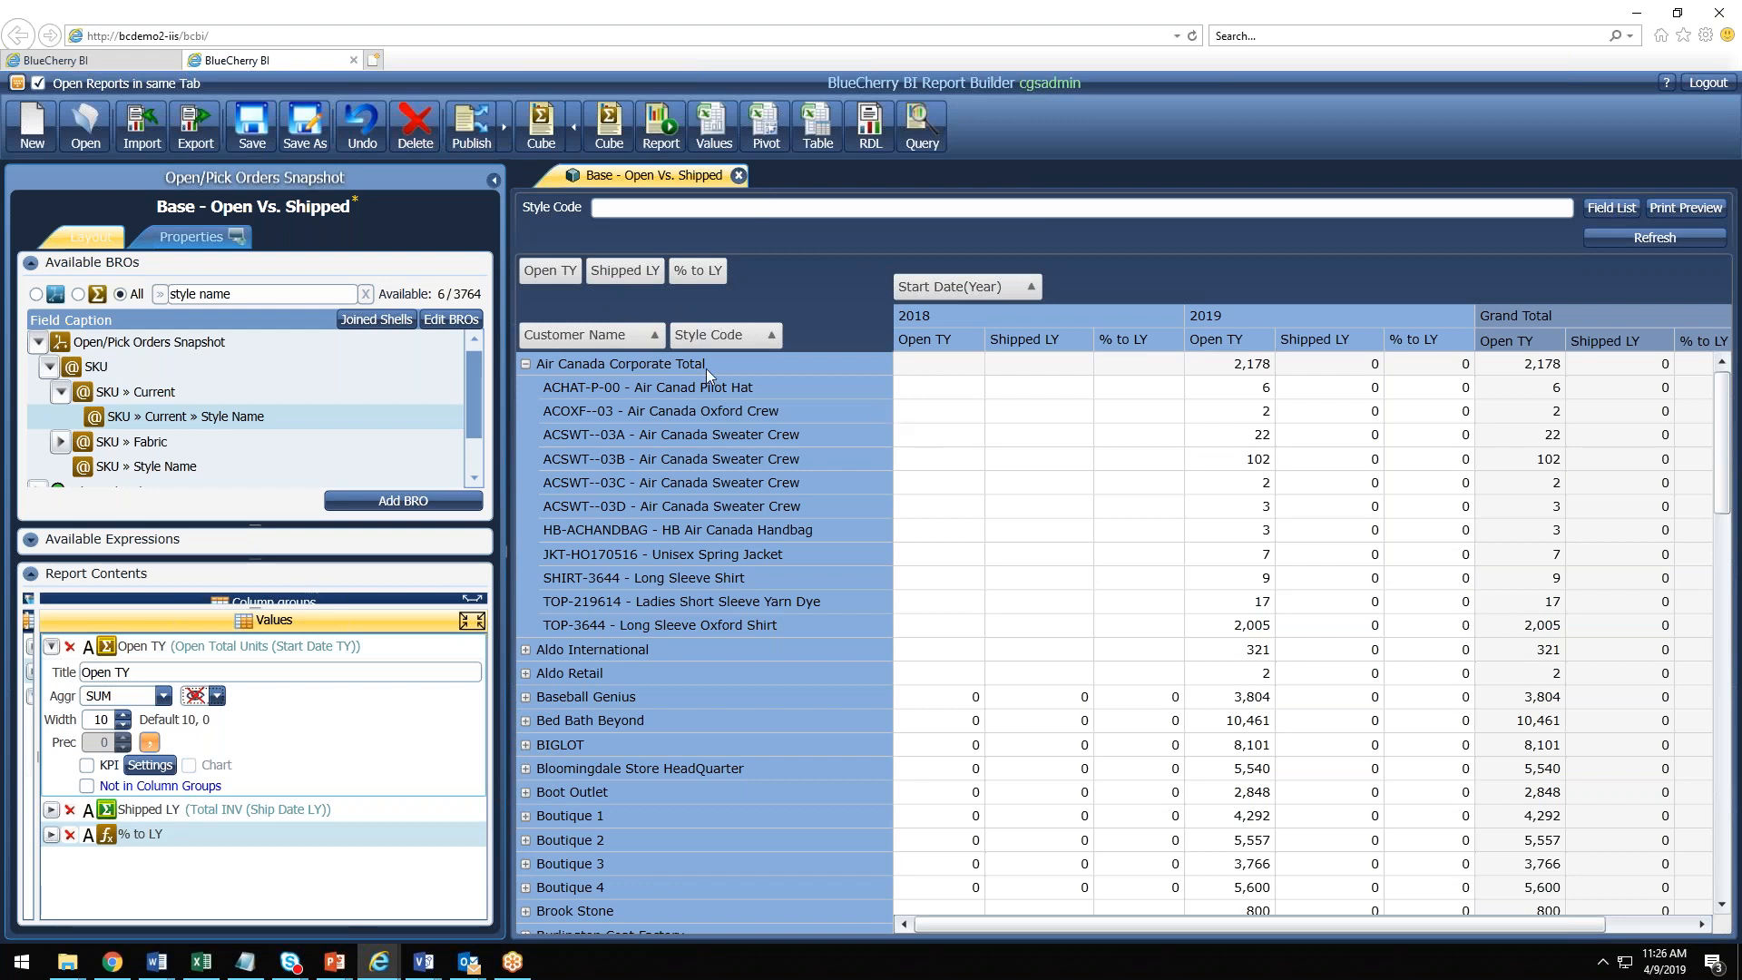
left_click(538, 140)
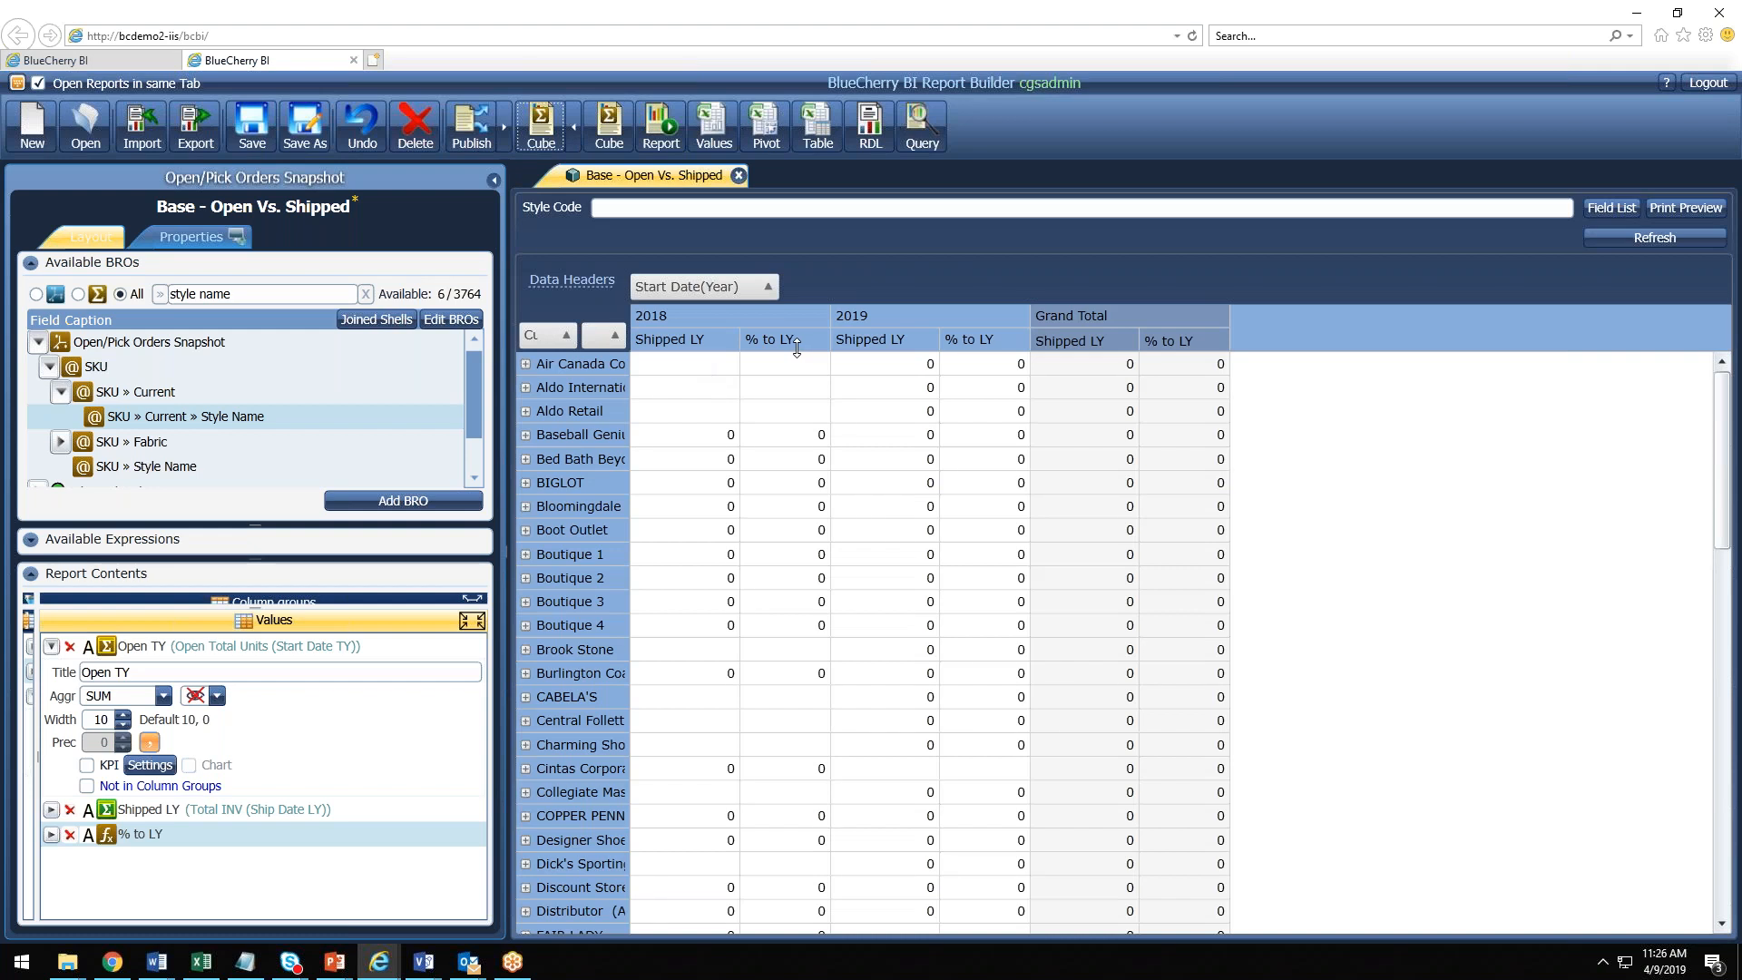
Step: Make the Open TY value visible again, rerun the cube and restore Values to normal size
left_click(216, 696)
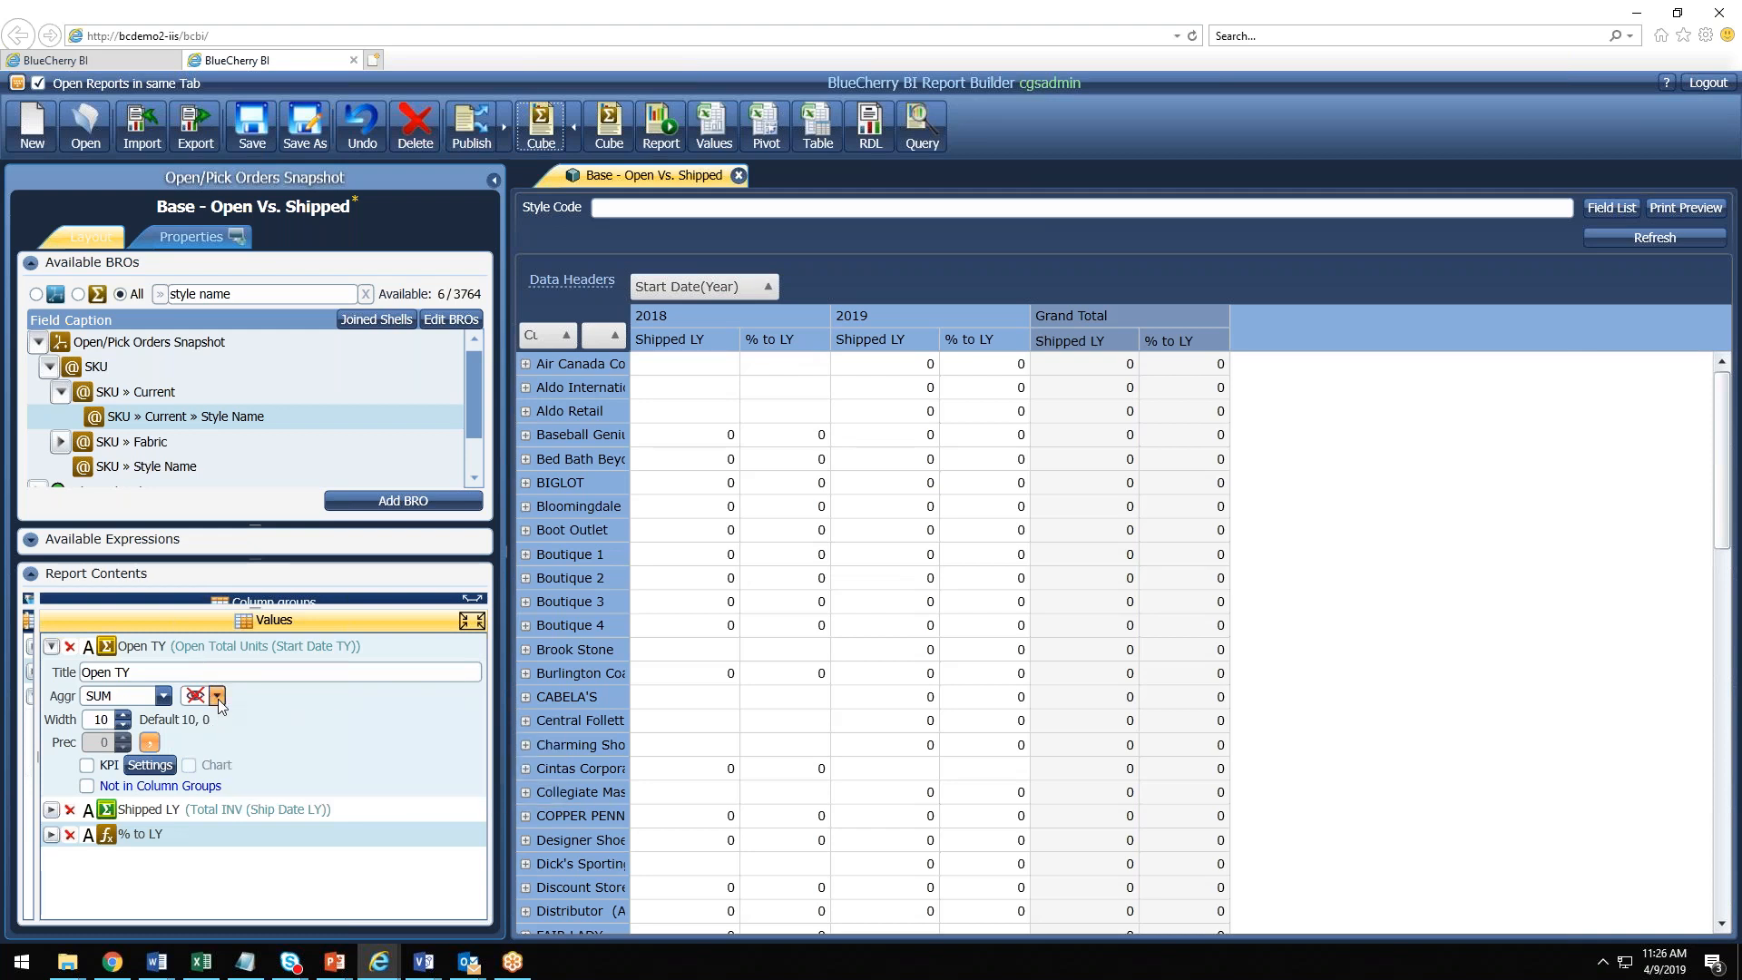
left_click(234, 770)
left_click(217, 696)
left_click(221, 724)
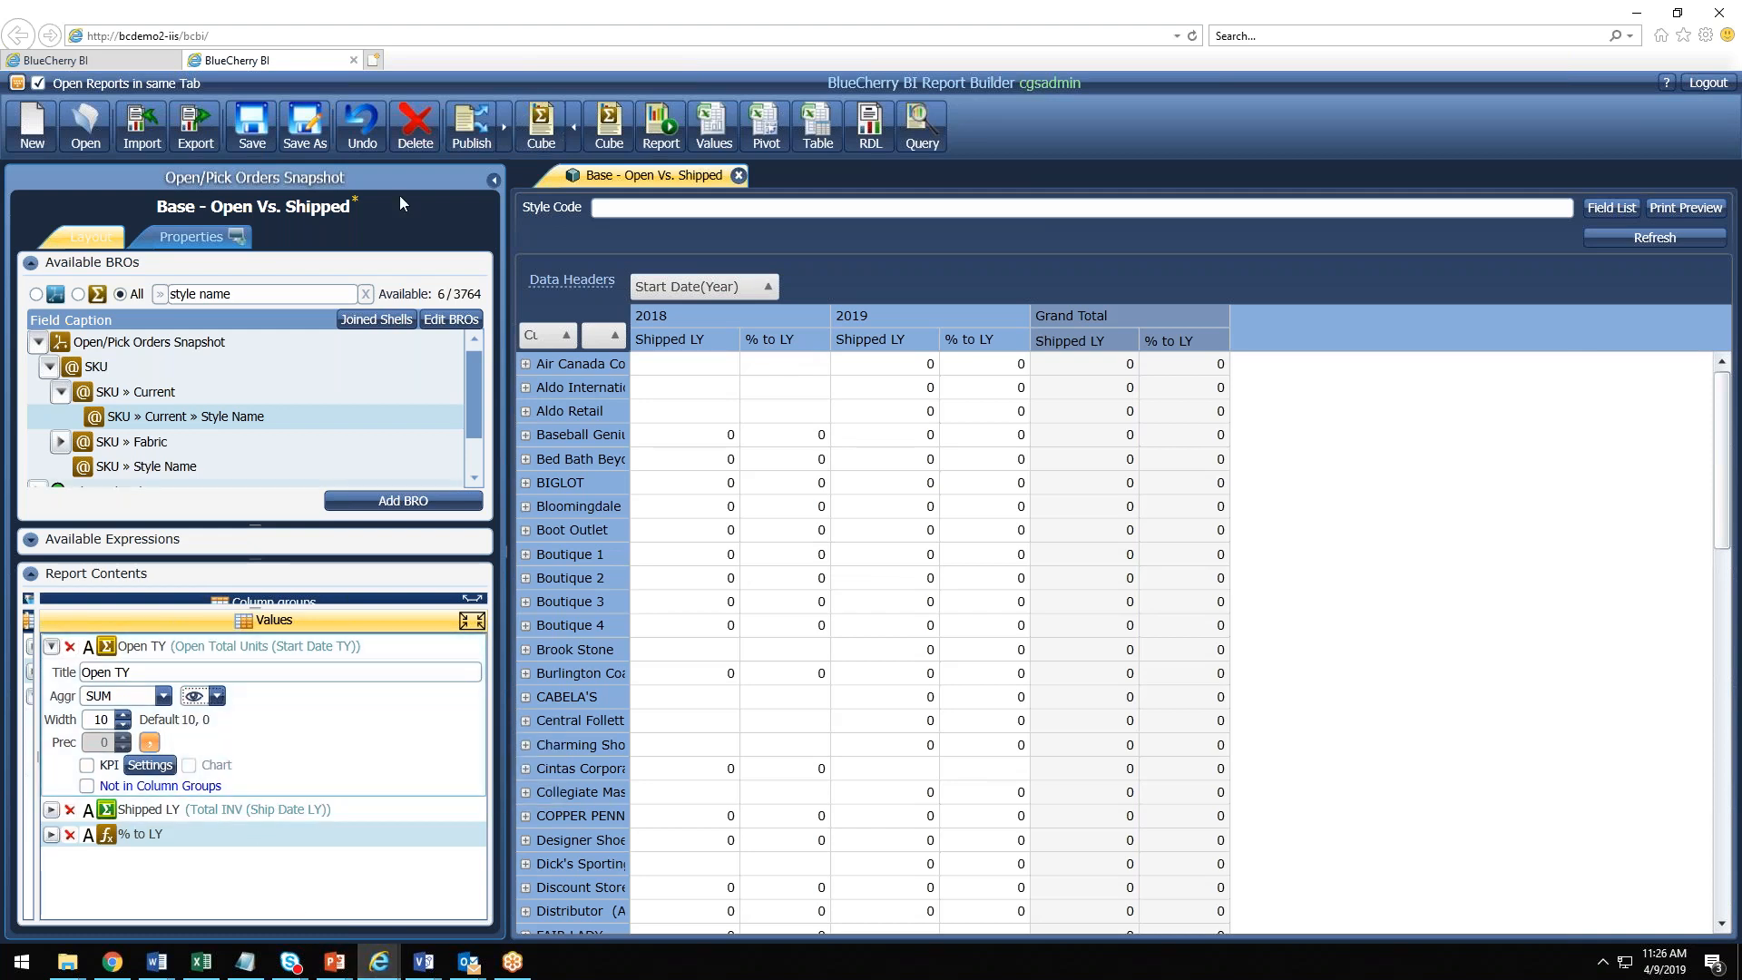
left_click(542, 136)
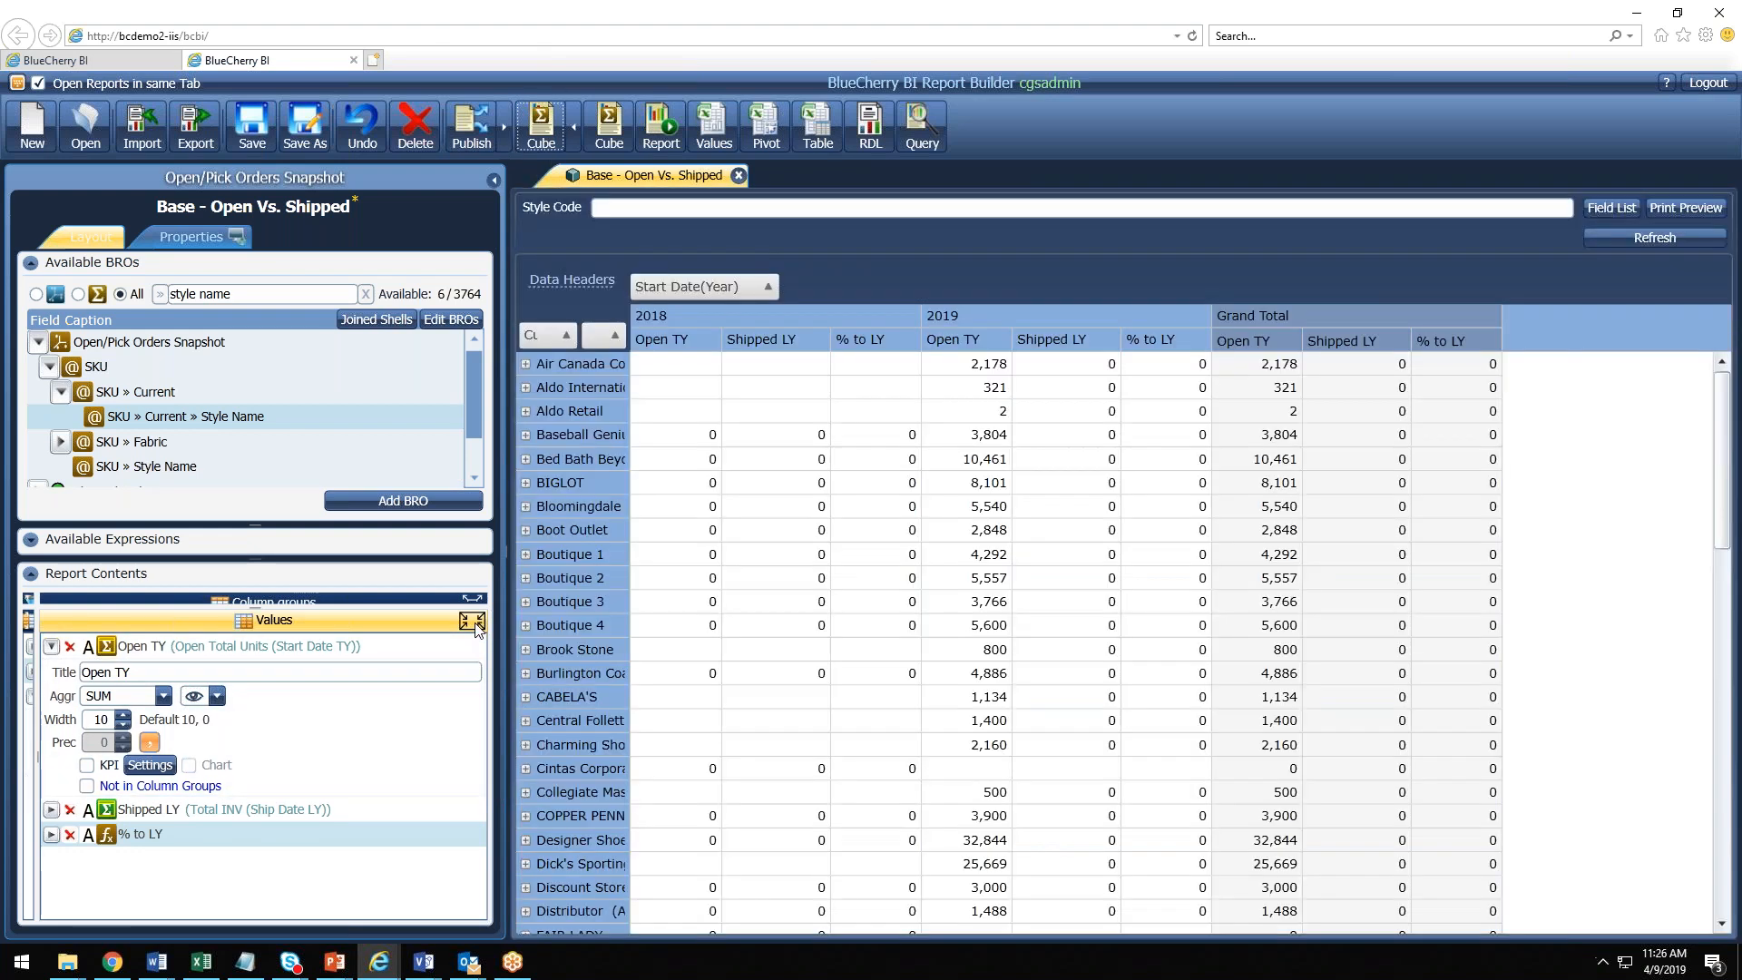
left_click(474, 622)
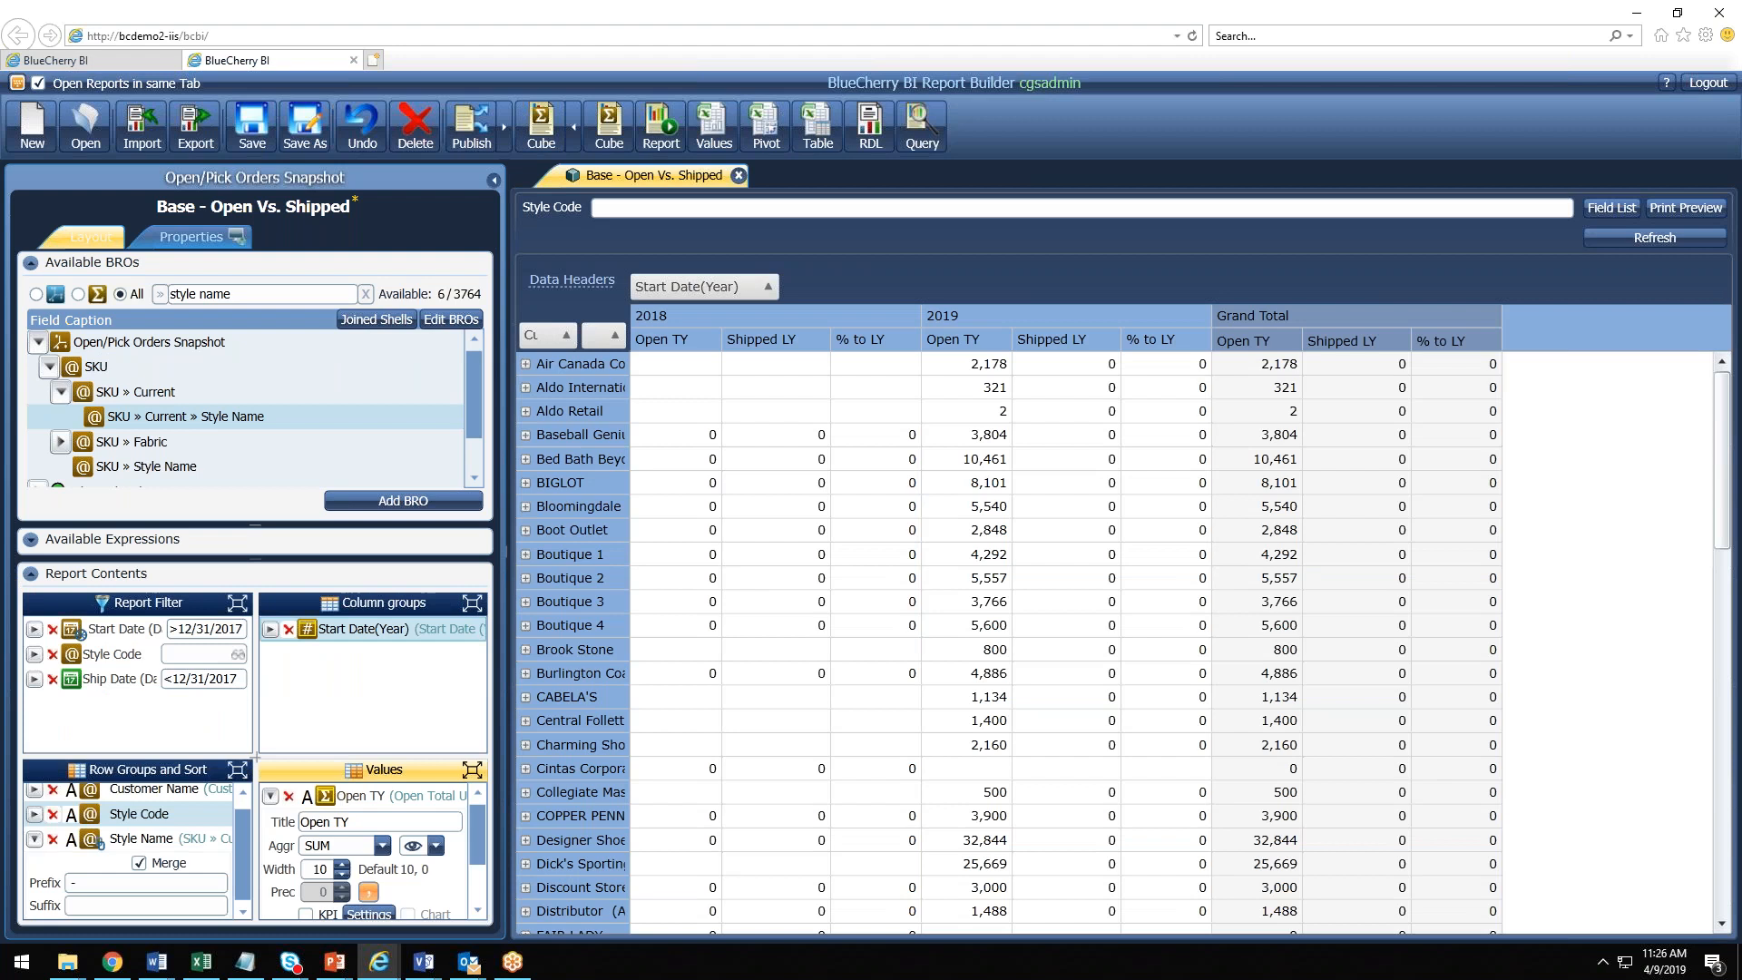
Step: Run Base - Open Vs. Shipped as a report and examine Air Canada Corporate's expanded style rows
left_click(665, 132)
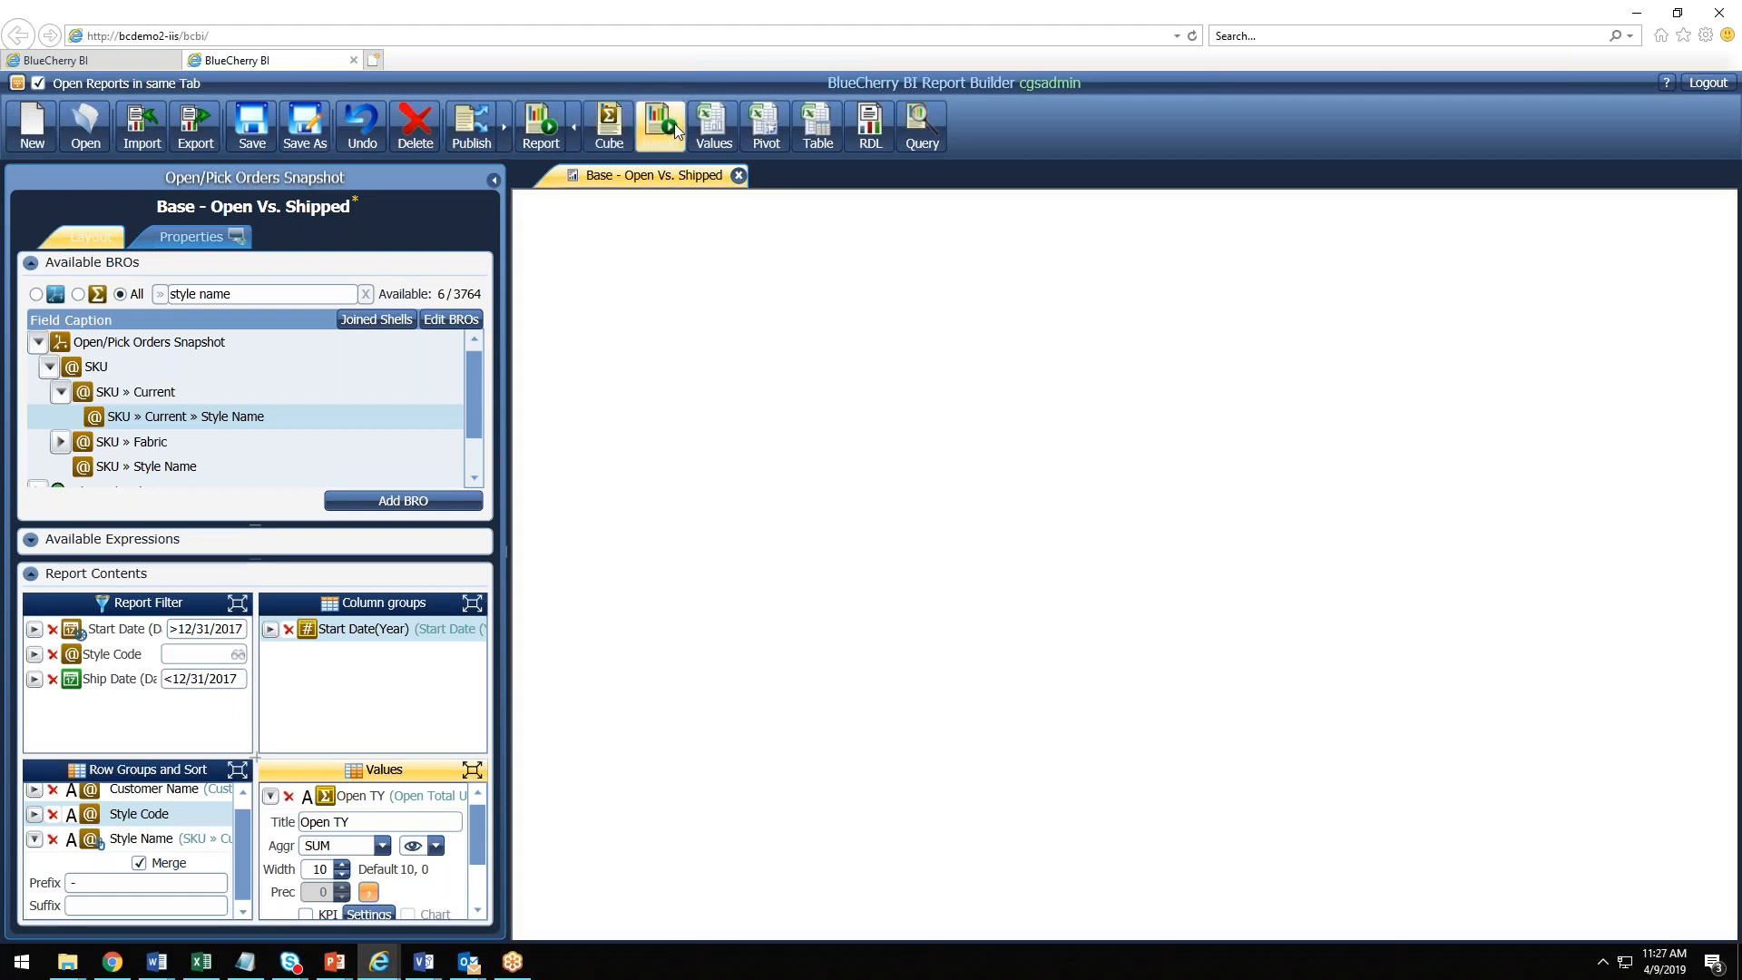
left_click(676, 132)
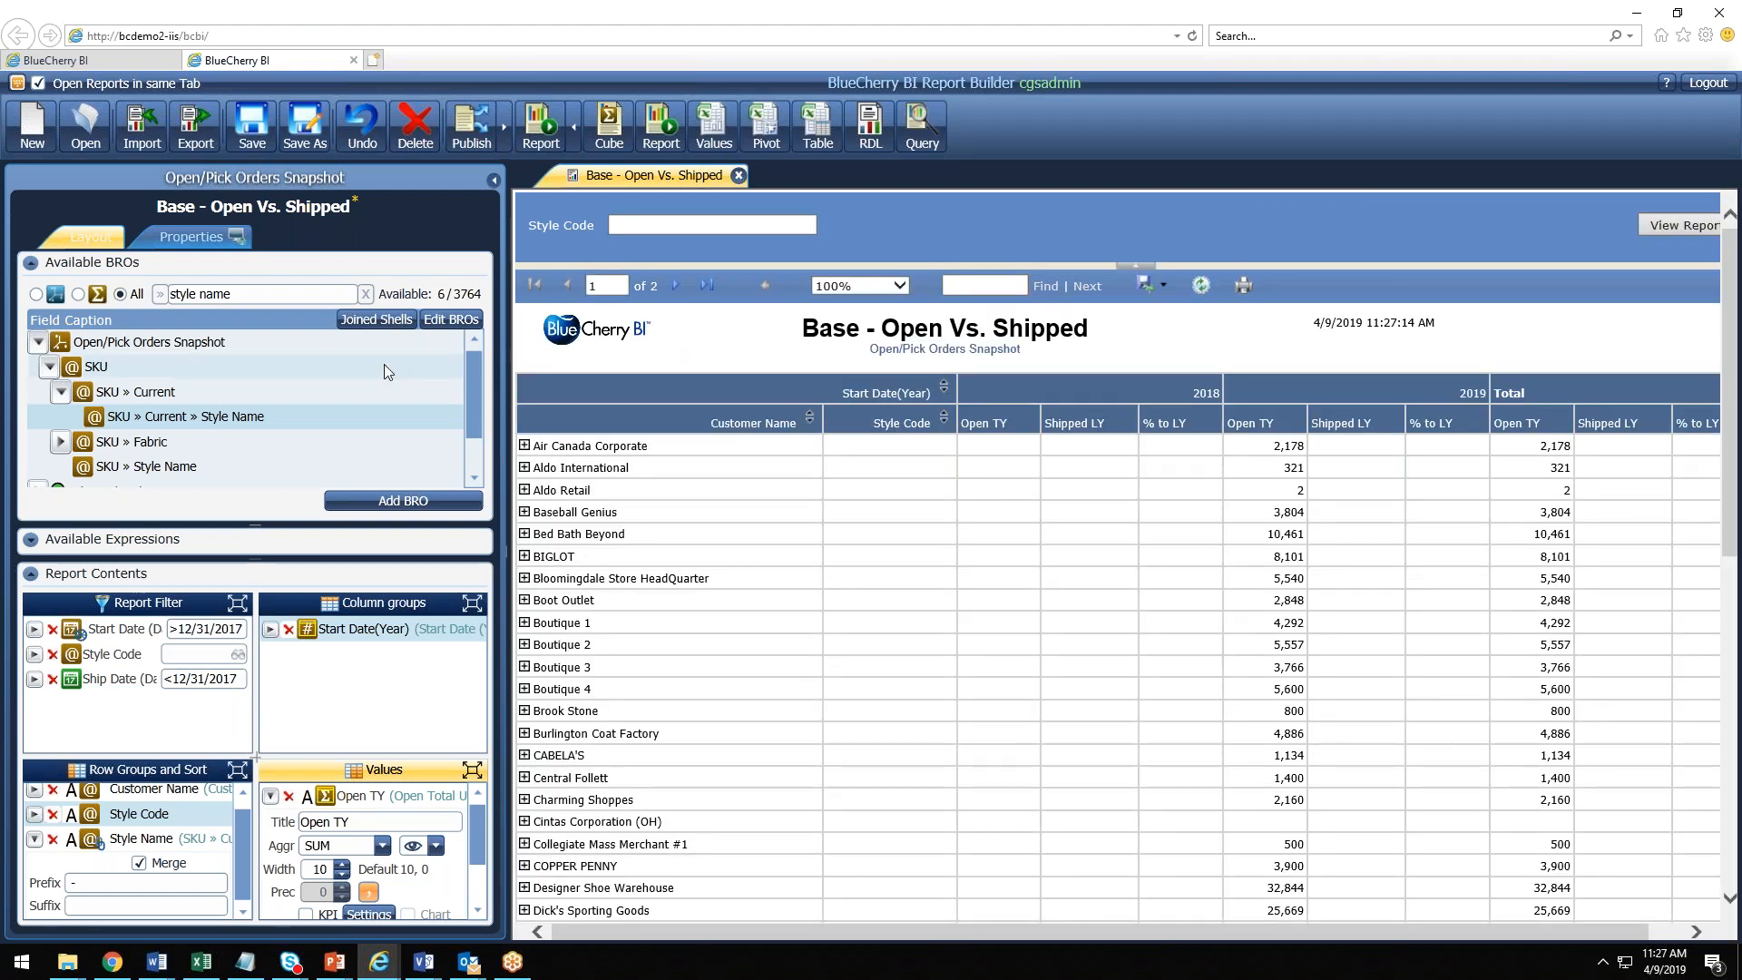
left_click(523, 445)
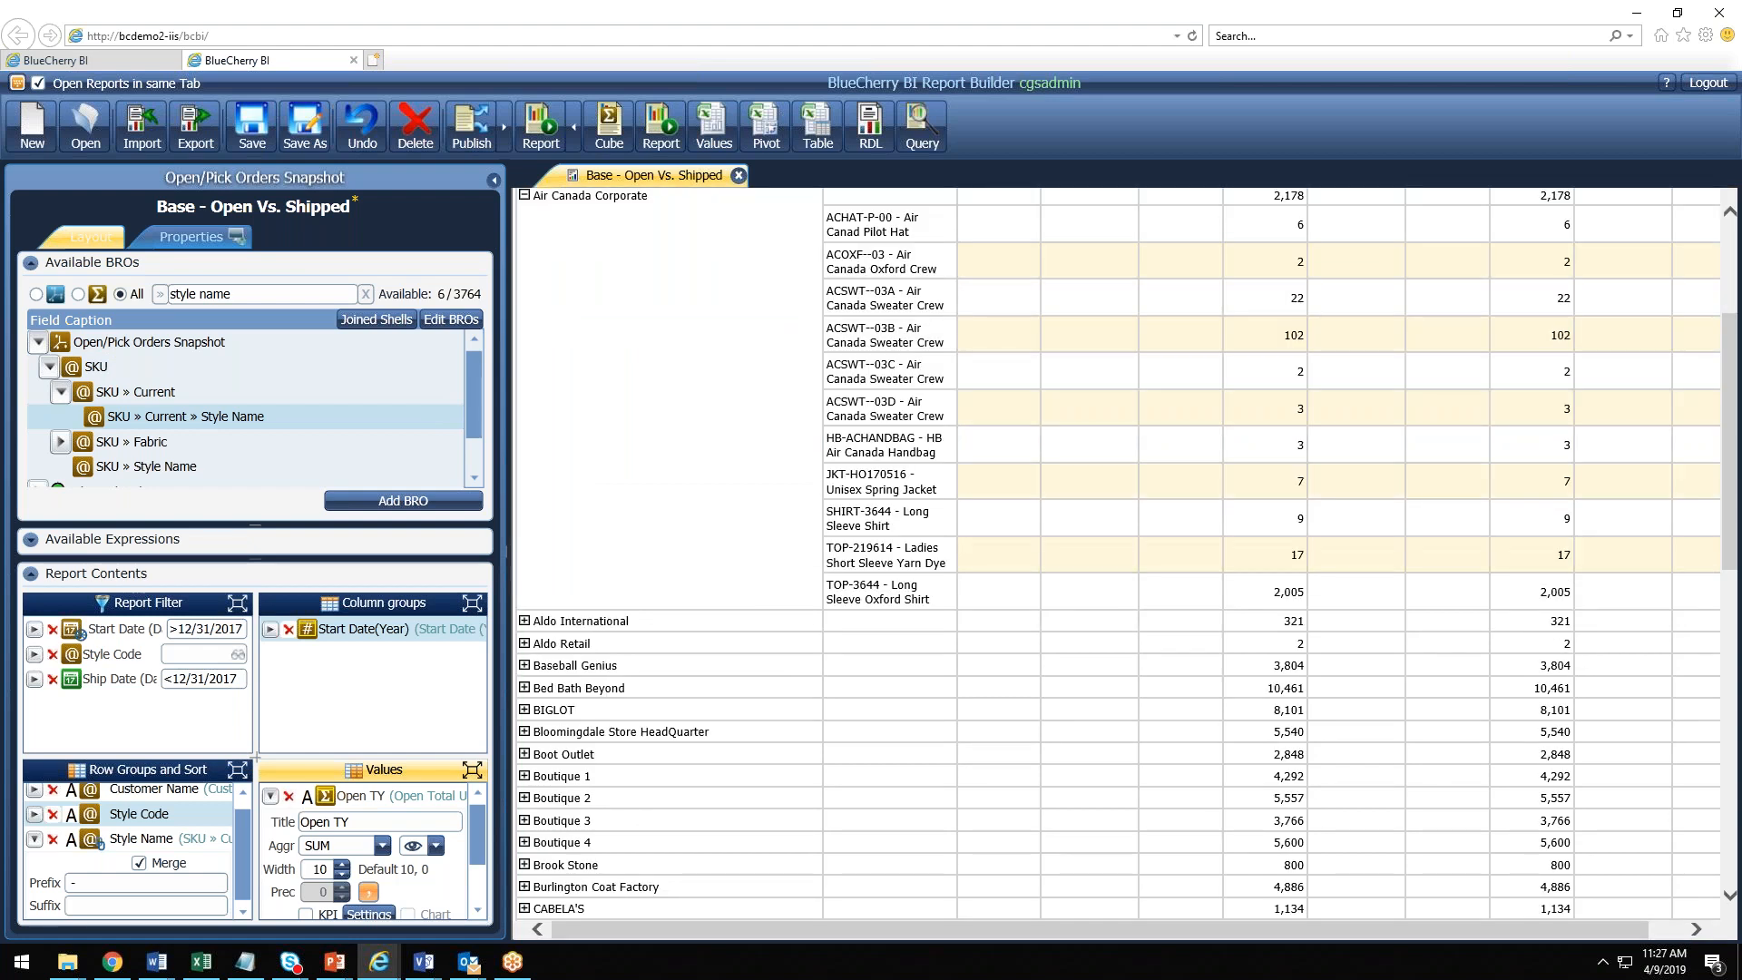
scroll(875, 524, "up", 3)
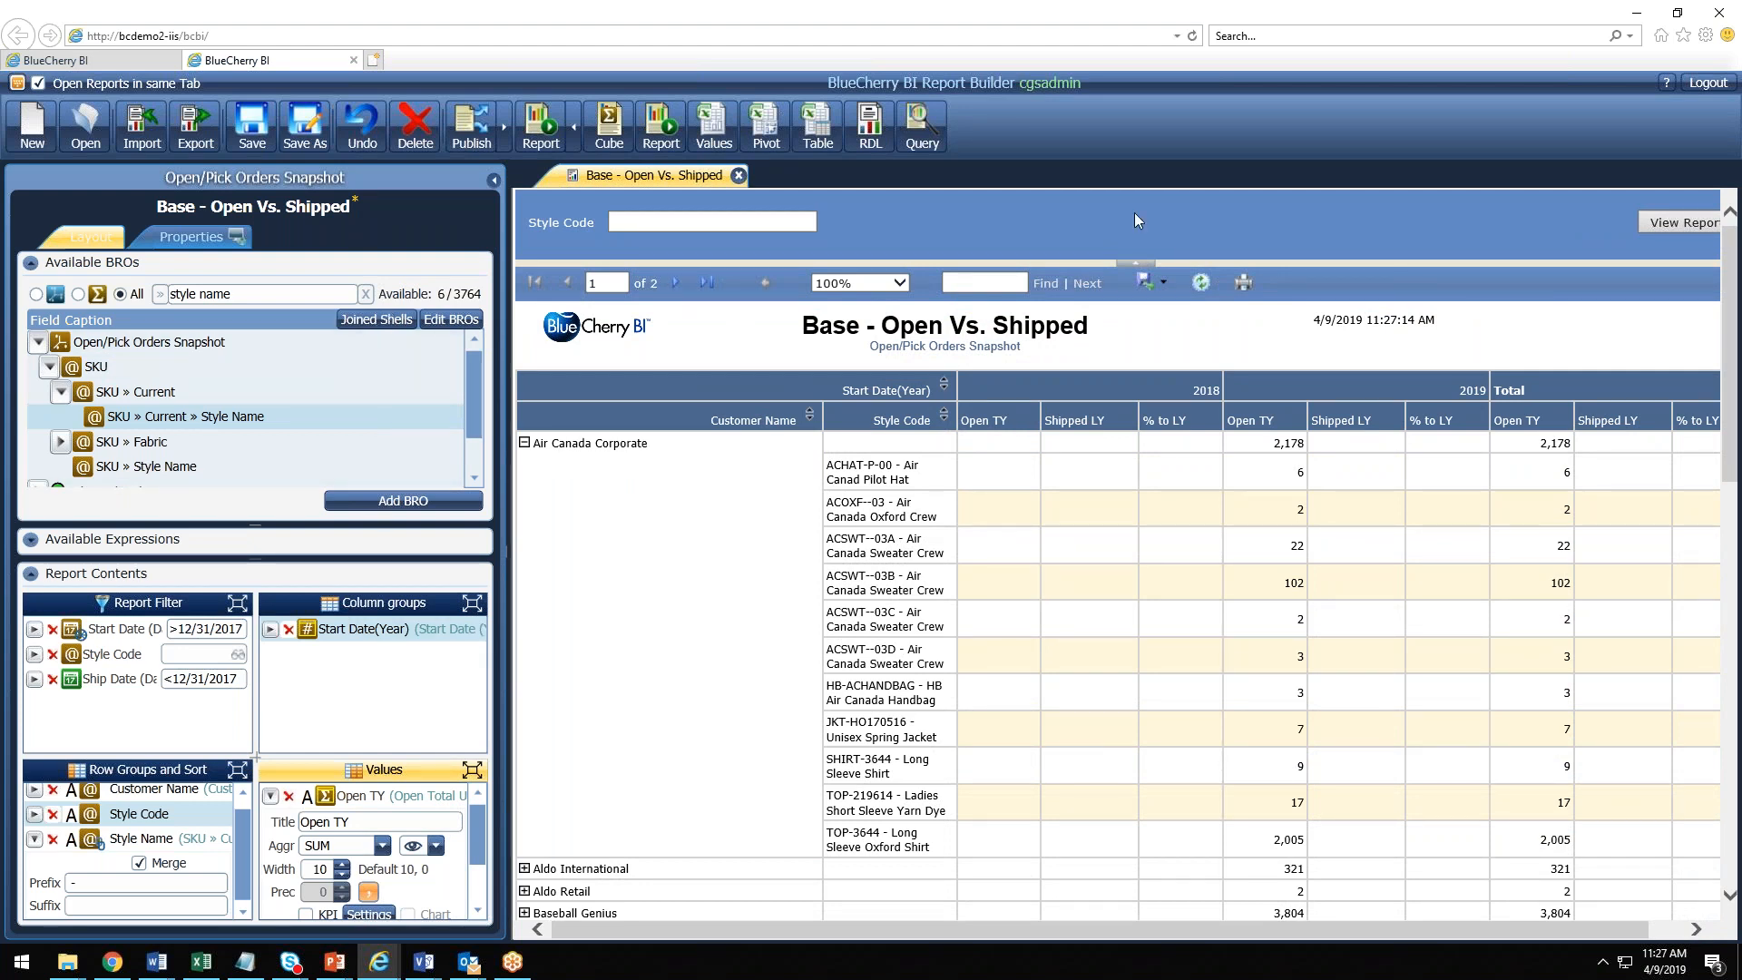
Step: Try the Flat Report property, rerun the report to look through its rows, and switch the property off again
left_click(167, 243)
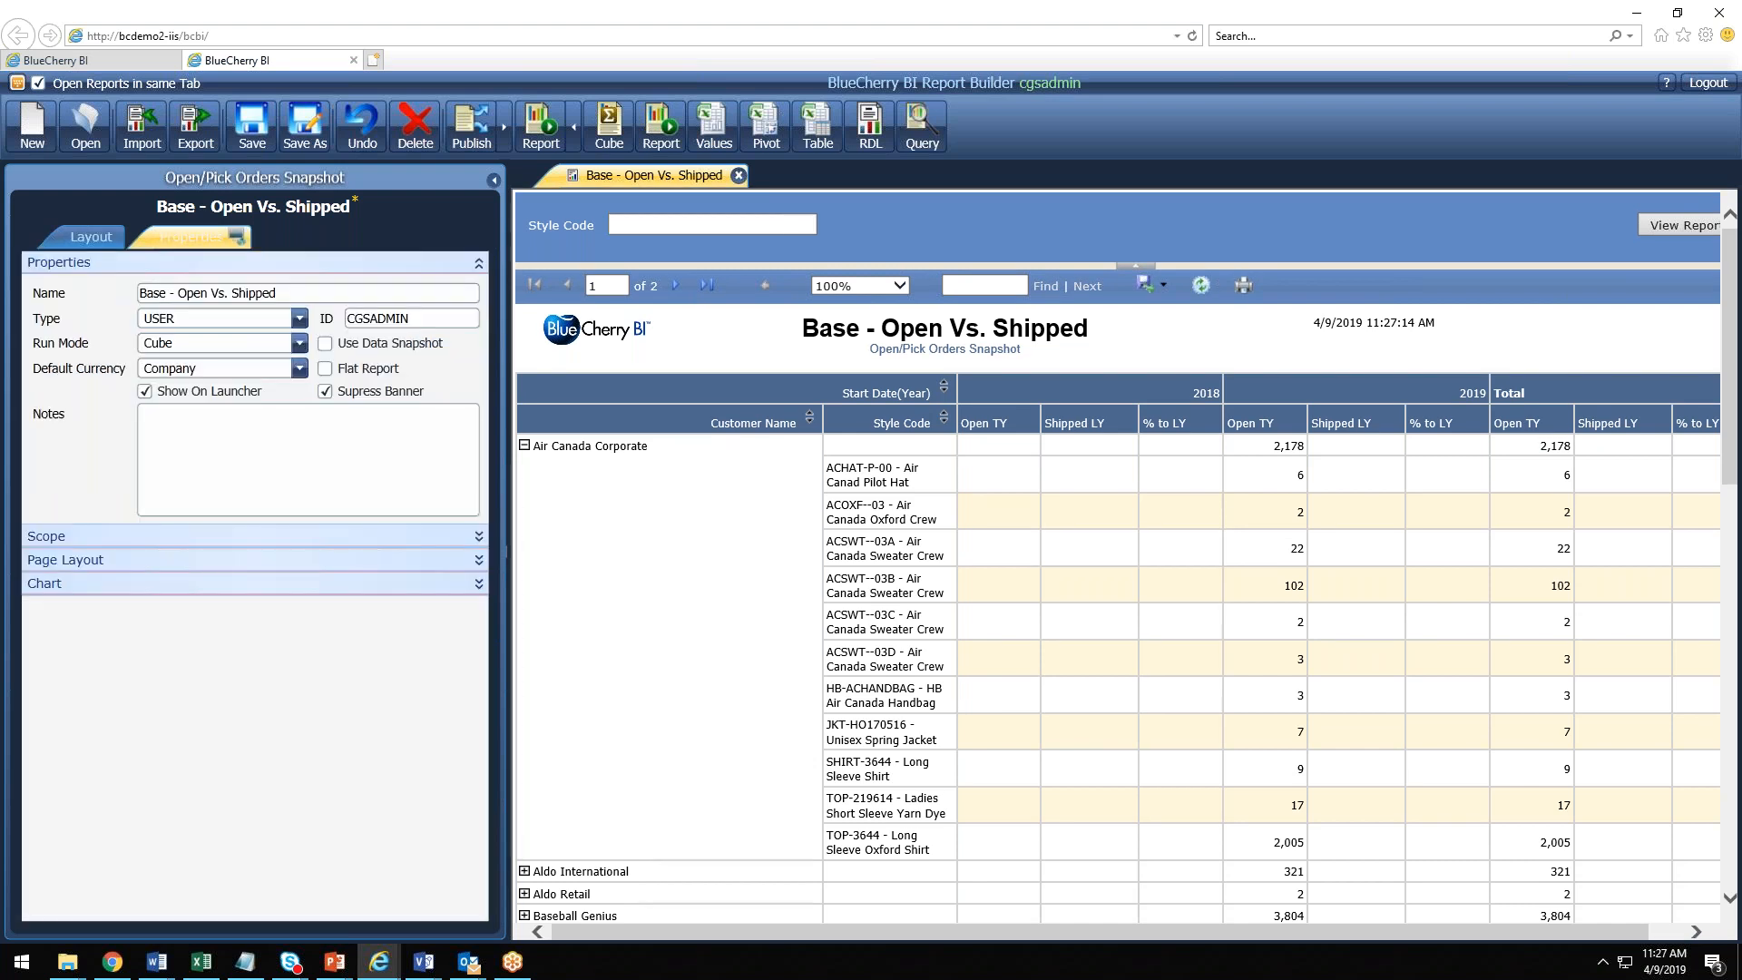
left_click(325, 369)
left_click(675, 132)
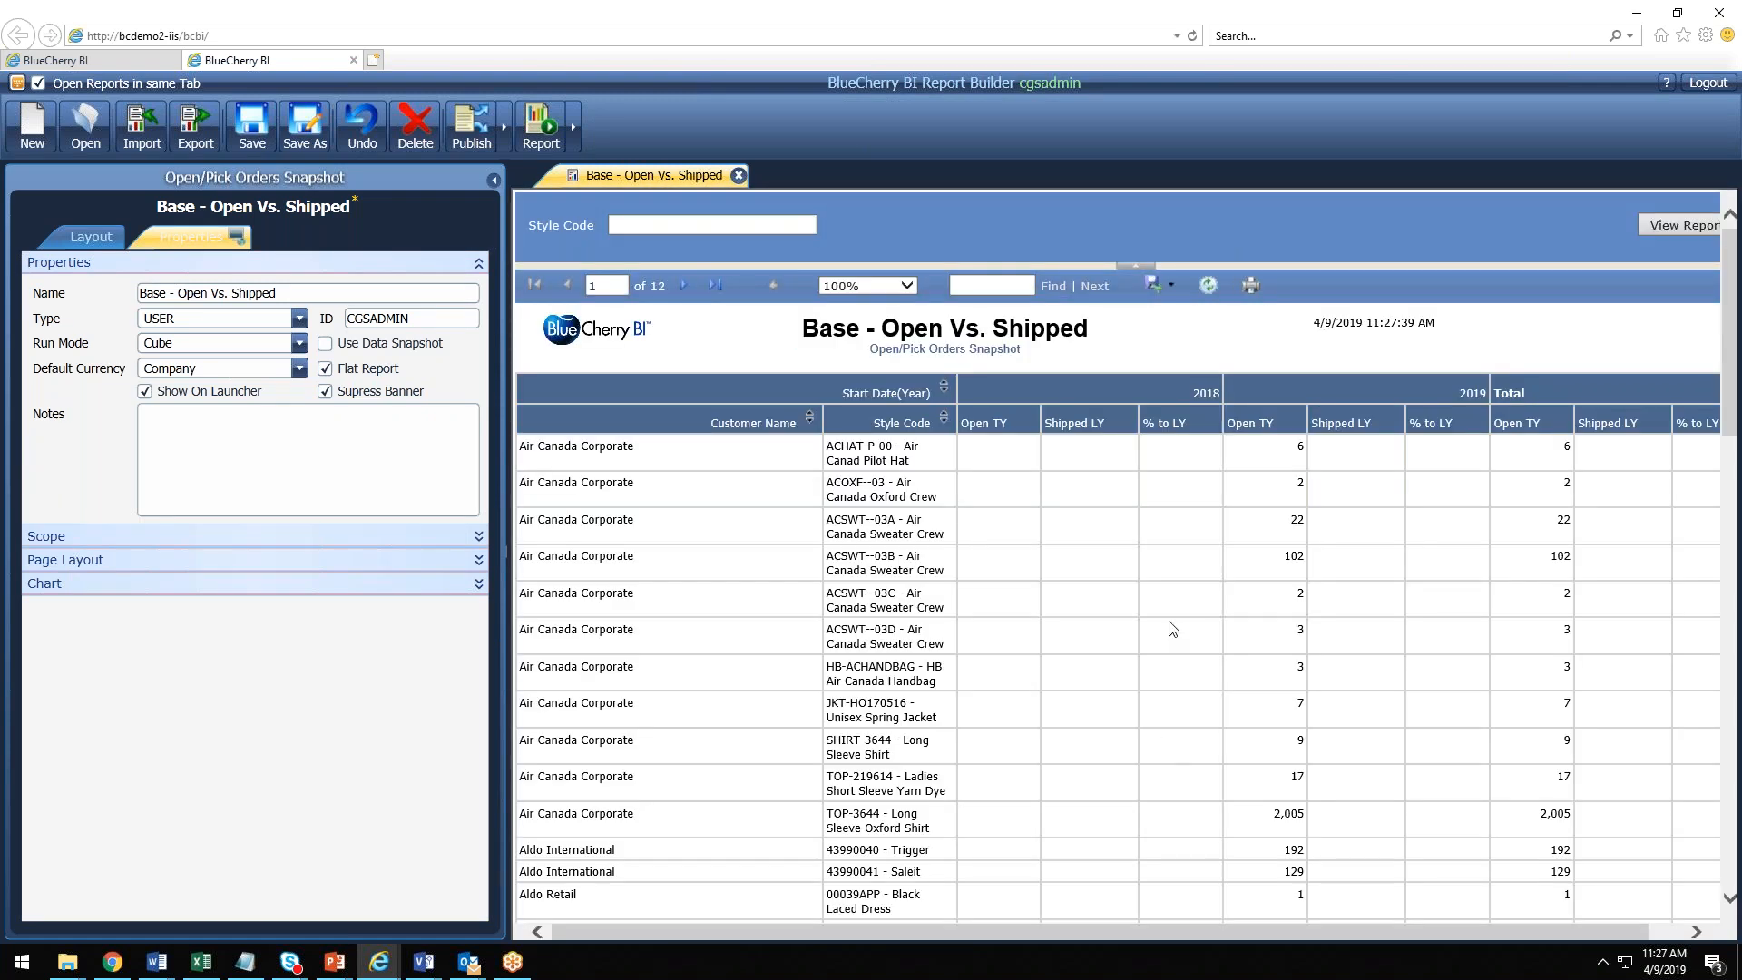
scroll(1173, 636, "down", 12)
scroll(1173, 629, "down", 4)
scroll(1167, 629, "up", 16)
scroll(1134, 625, "up", 2)
left_click(326, 368)
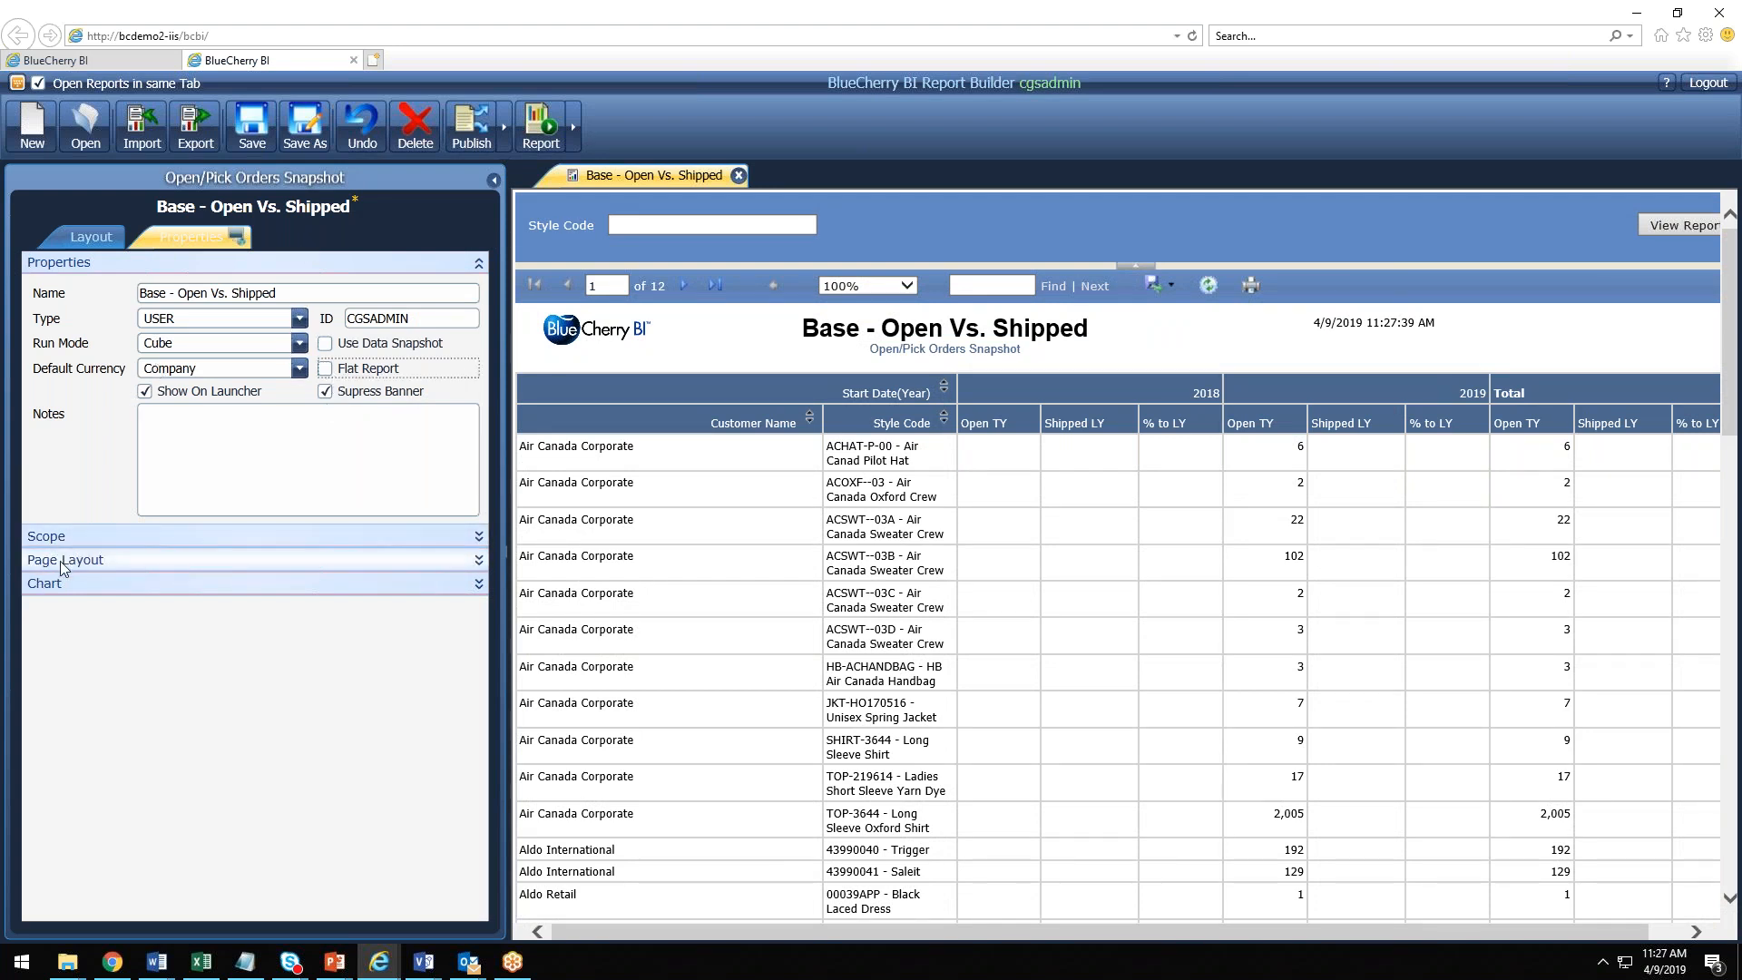
Step: Turn on Show Chart In Report and title the chart "Open Vs. shipped", keeping the Column type
left_click(51, 586)
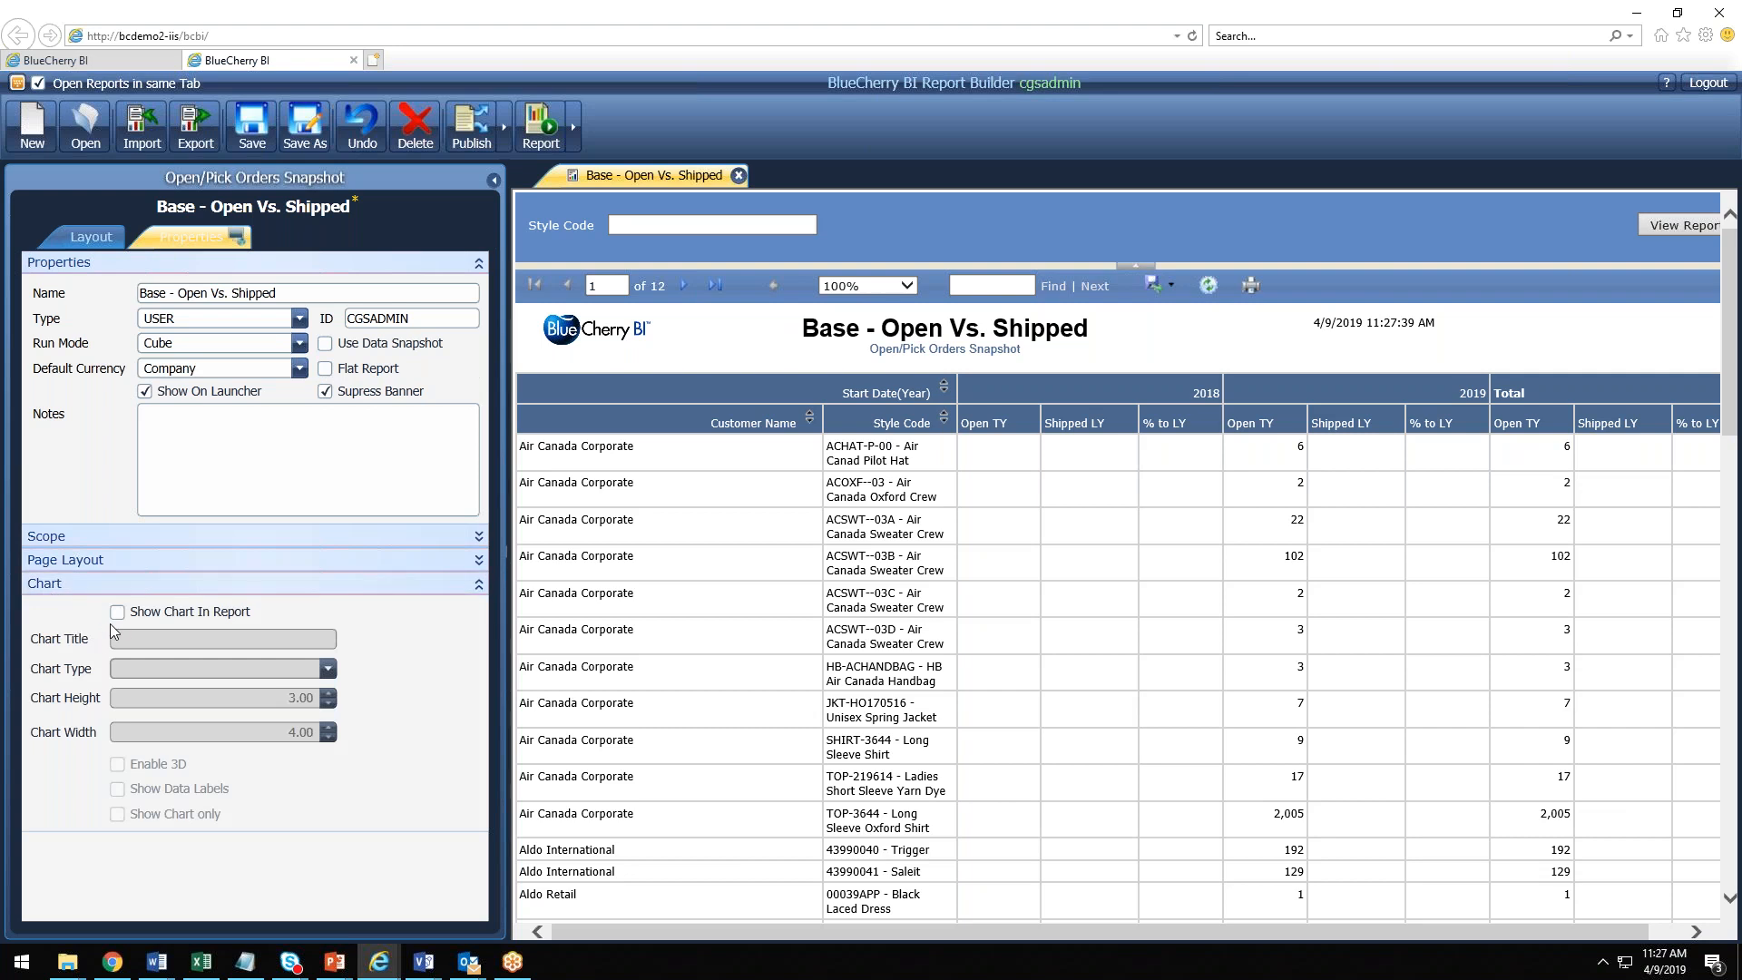
left_click(118, 613)
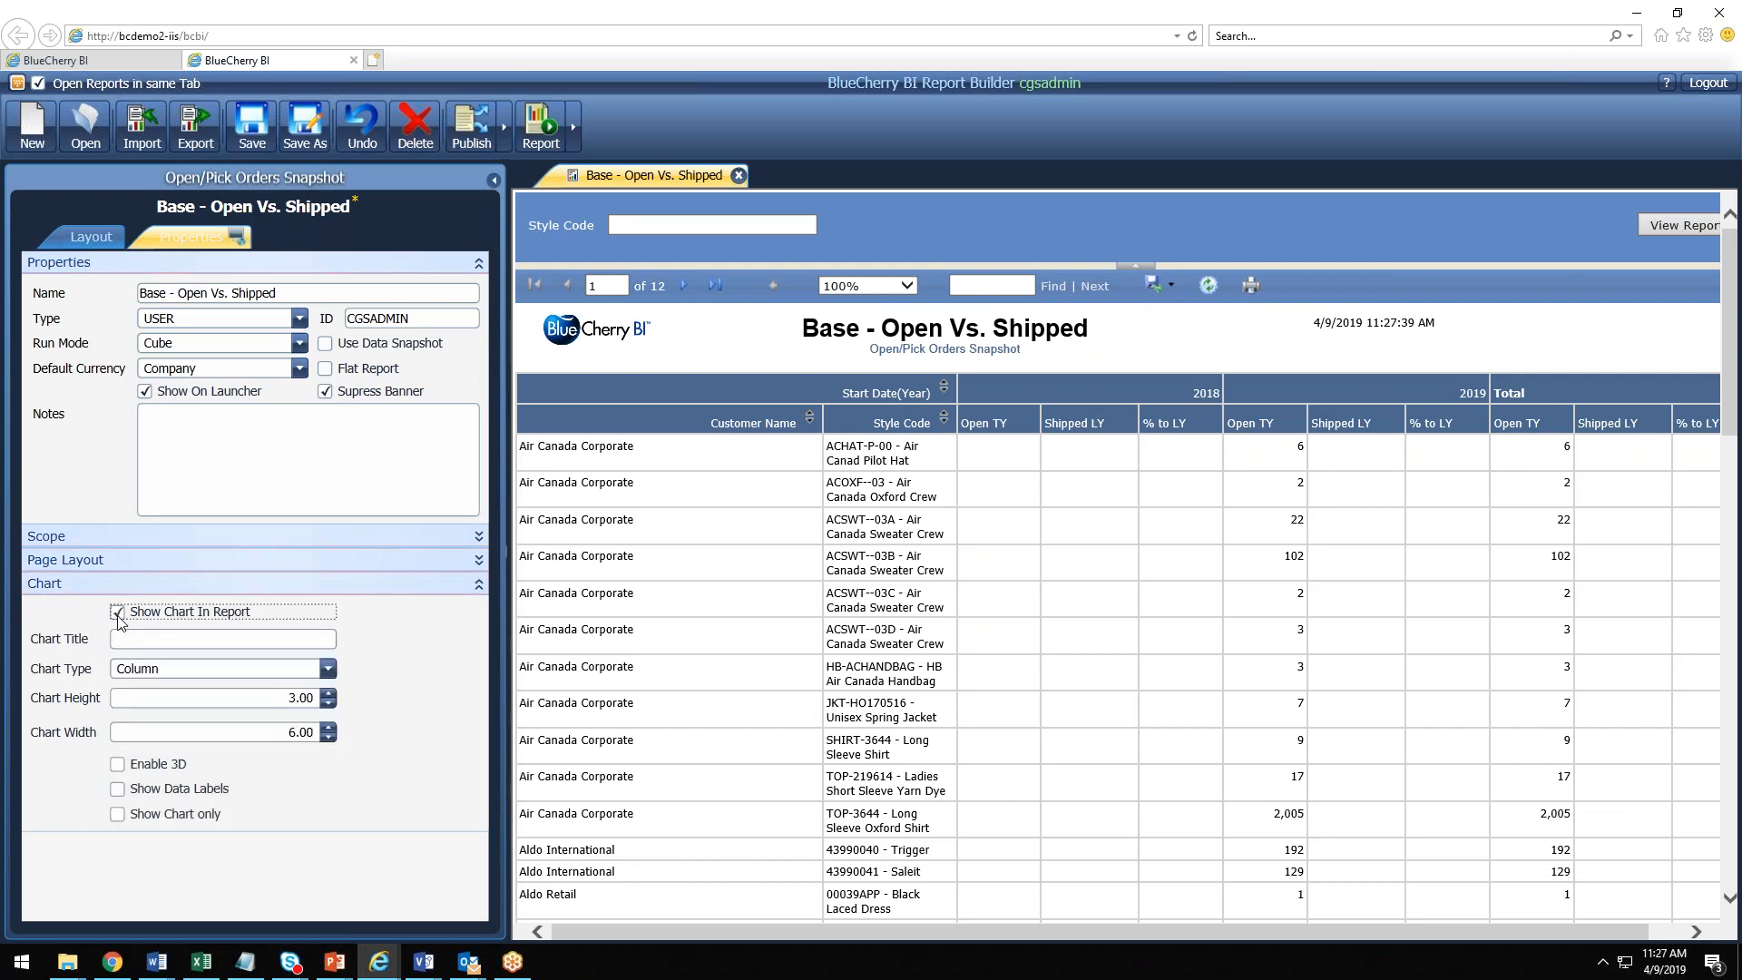
left_click(167, 672)
left_click(167, 672)
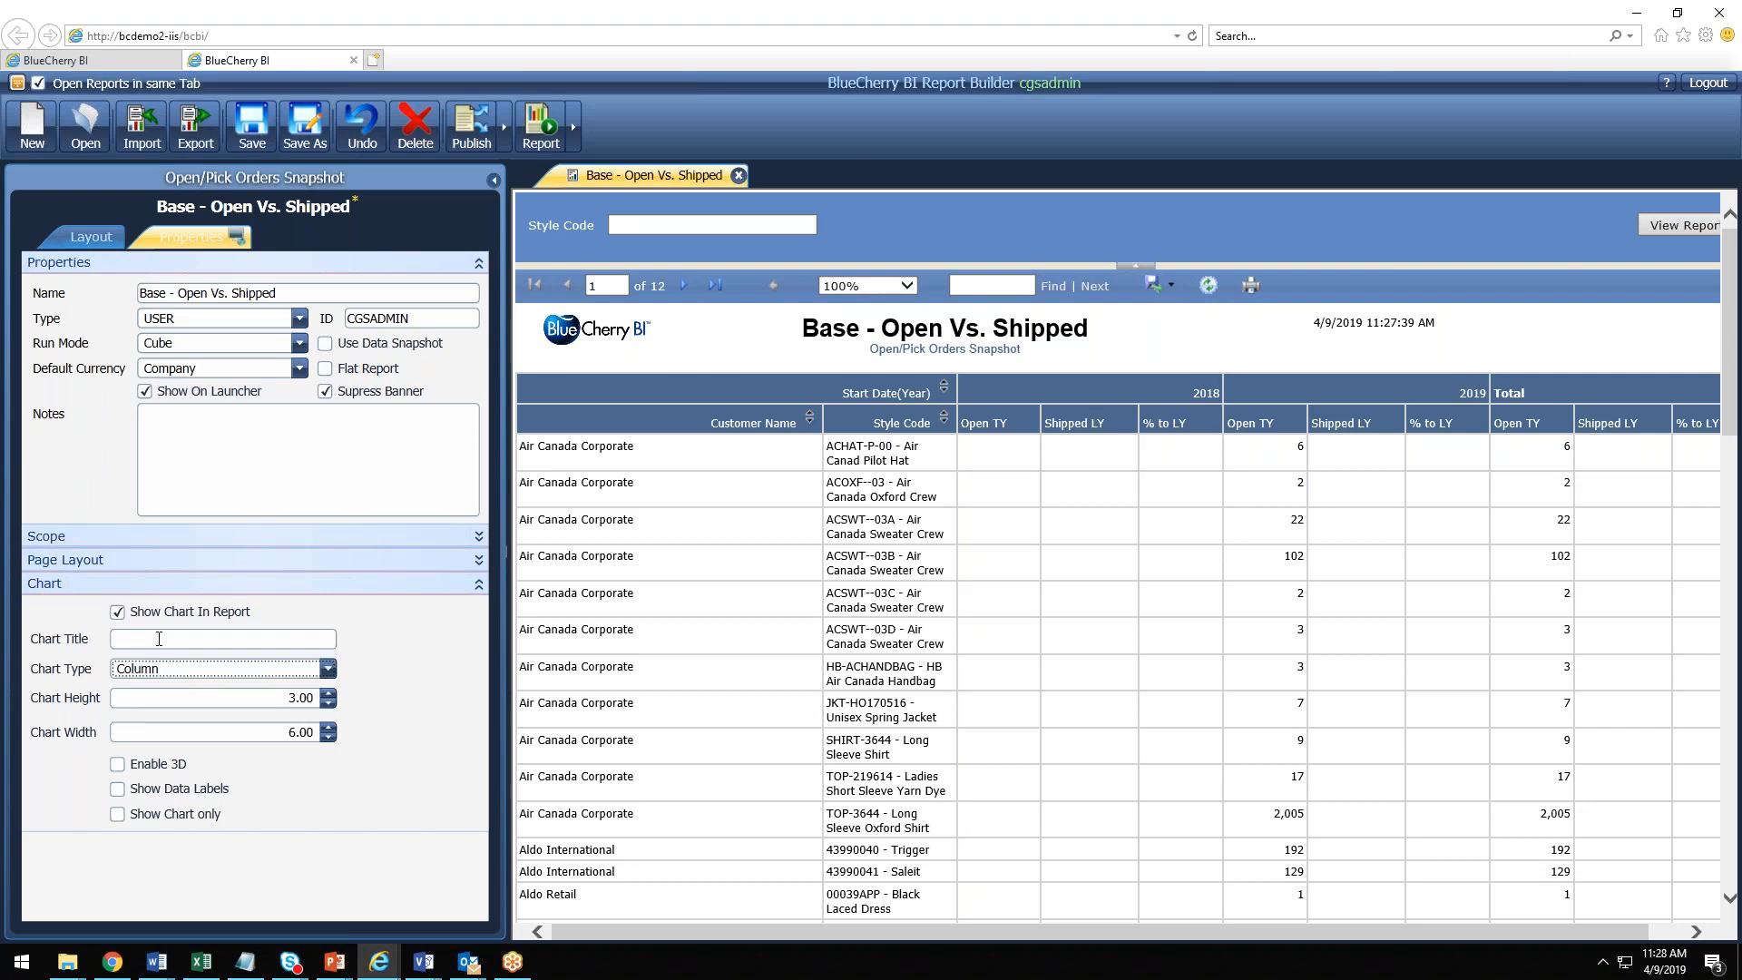
left_click(156, 637)
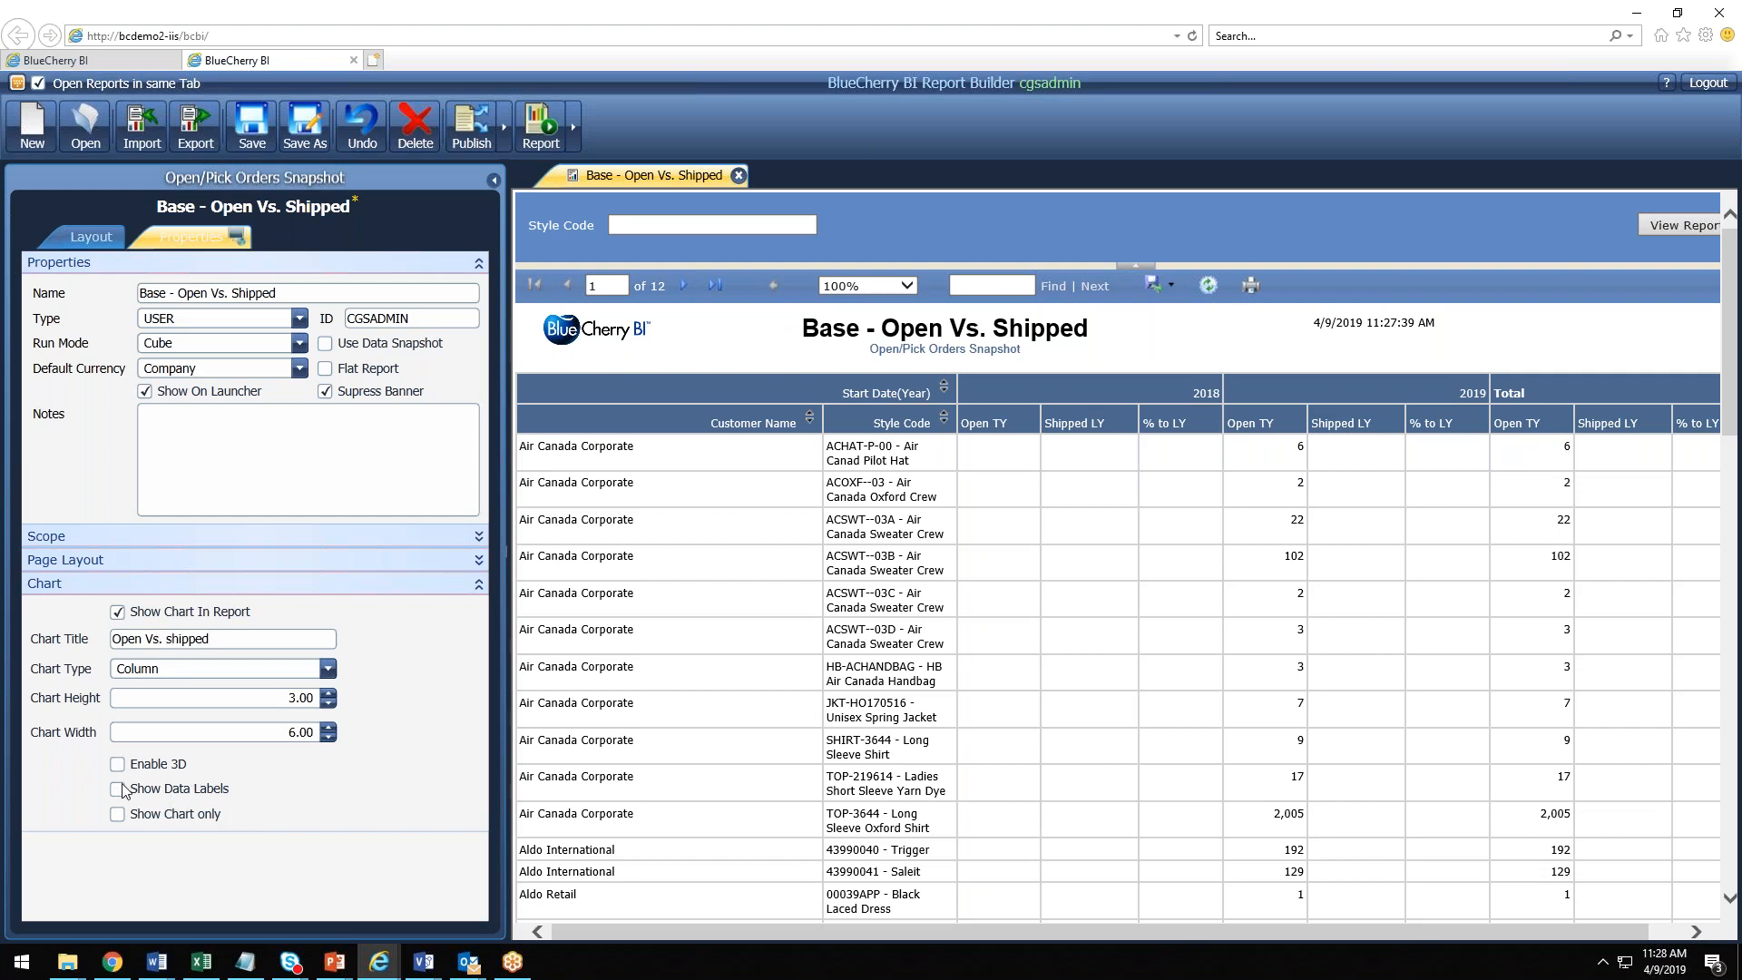
Step: Include the Open TY value in the chart and run Base - Open Vs. Shipped as a cube
left_click(575, 123)
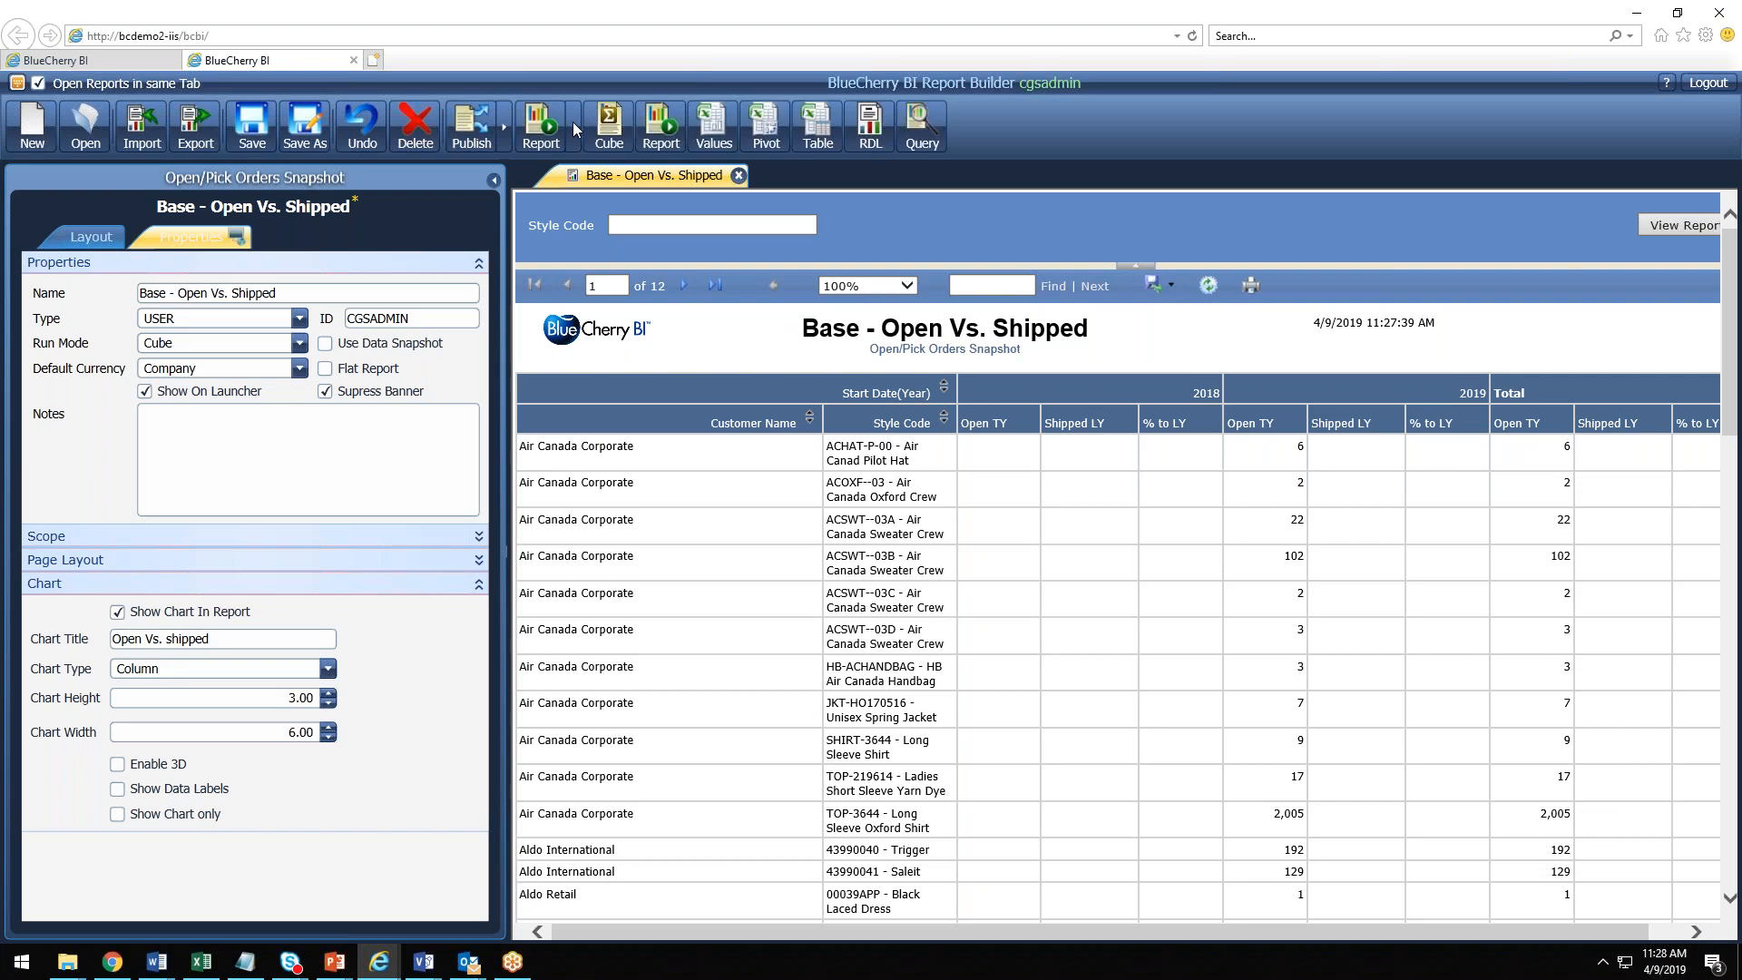
left_click(901, 558)
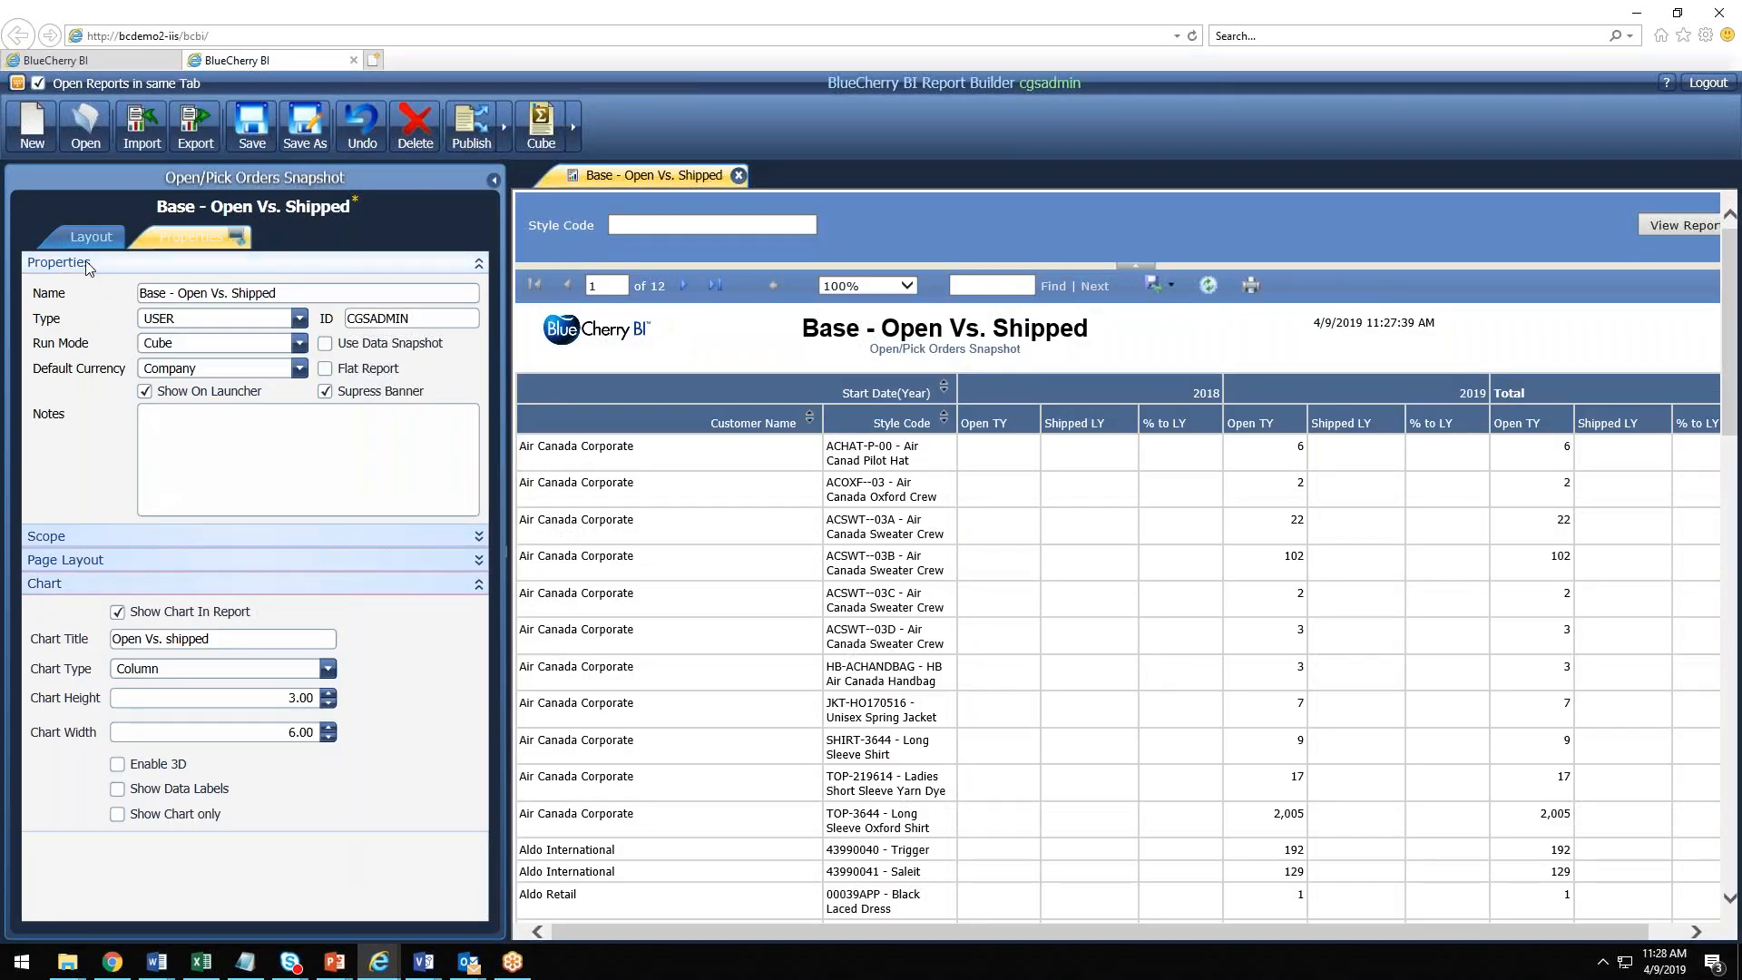
left_click(91, 236)
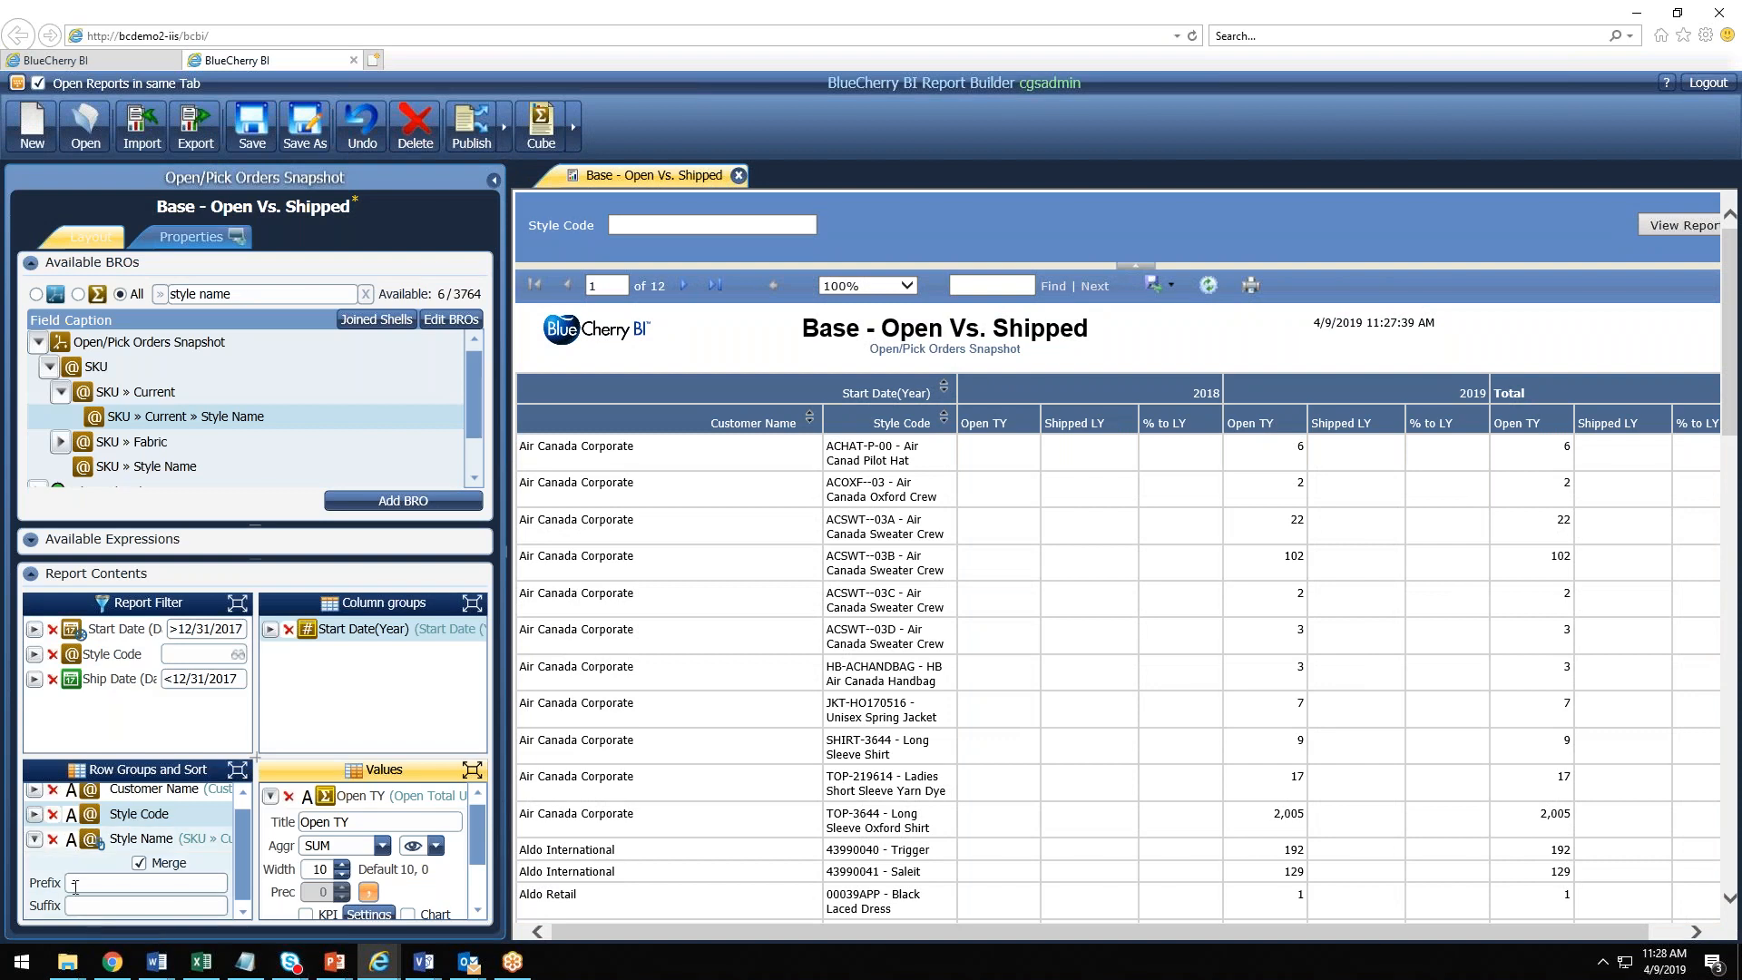
left_click(34, 838)
scroll(390, 853, "down", 2)
left_click(408, 838)
left_click(543, 121)
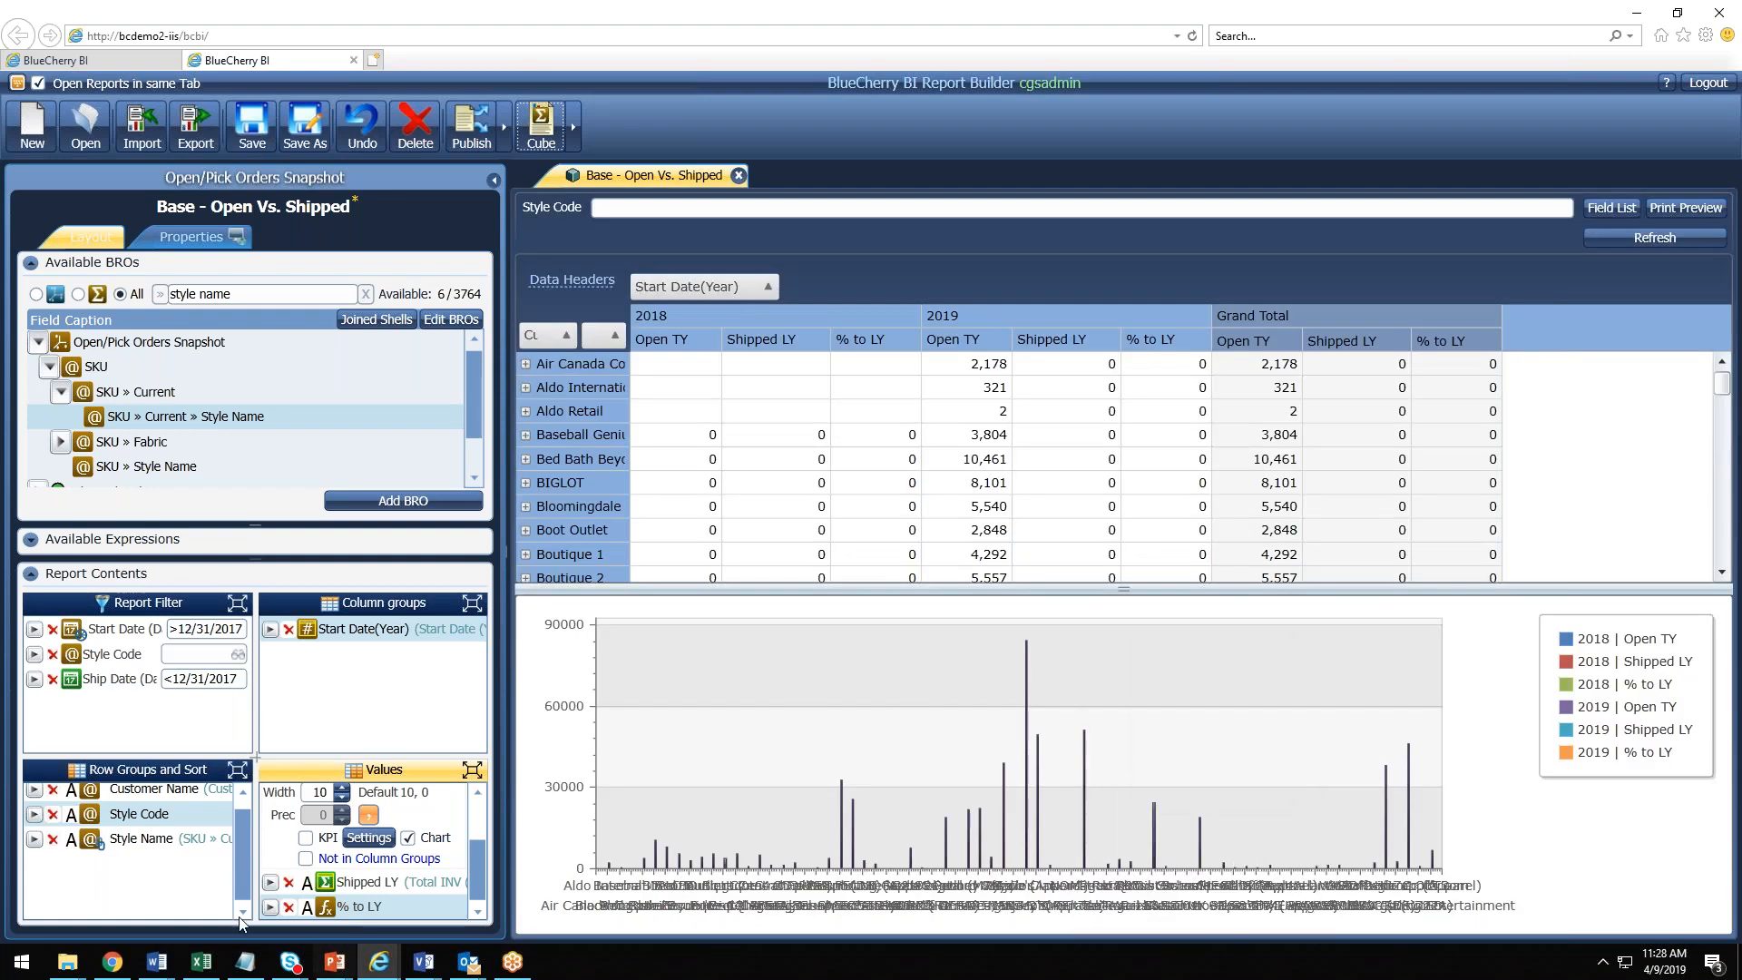
Step: Include the Shipped LY value in the chart, rerun the cube and examine its chart
scroll(281, 817, "up", 3)
left_click(273, 796)
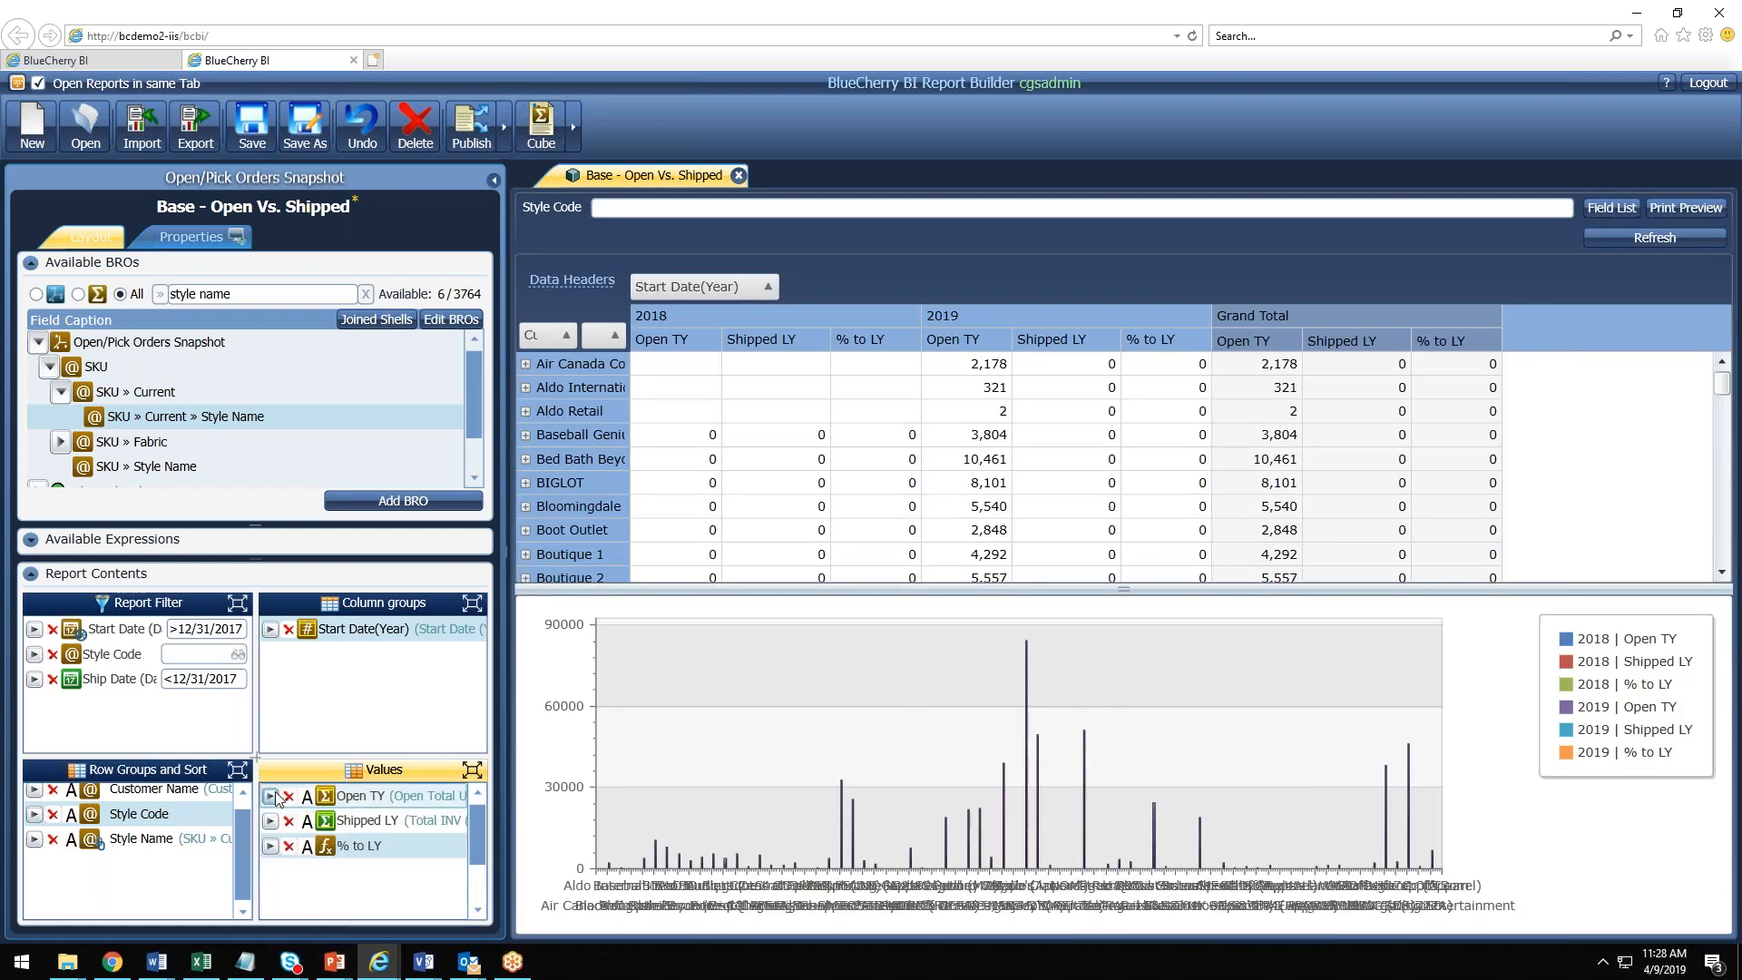
left_click(271, 823)
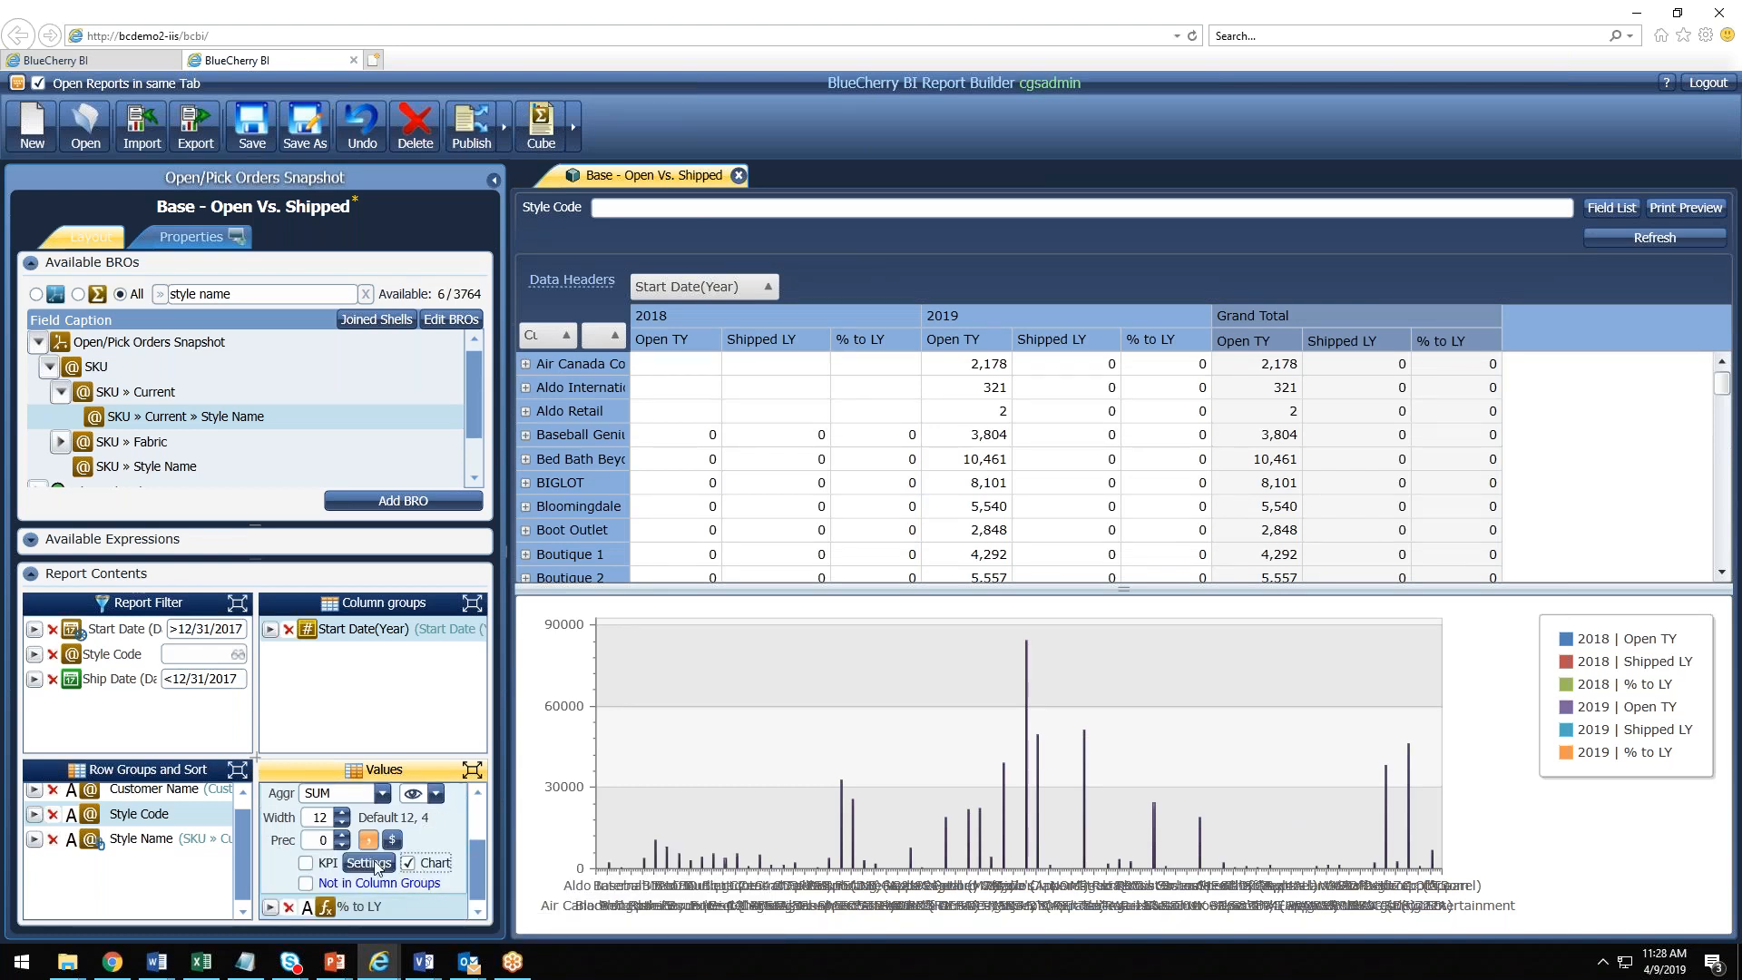
scroll(309, 857, "up", 3)
left_click(271, 821)
left_click(540, 127)
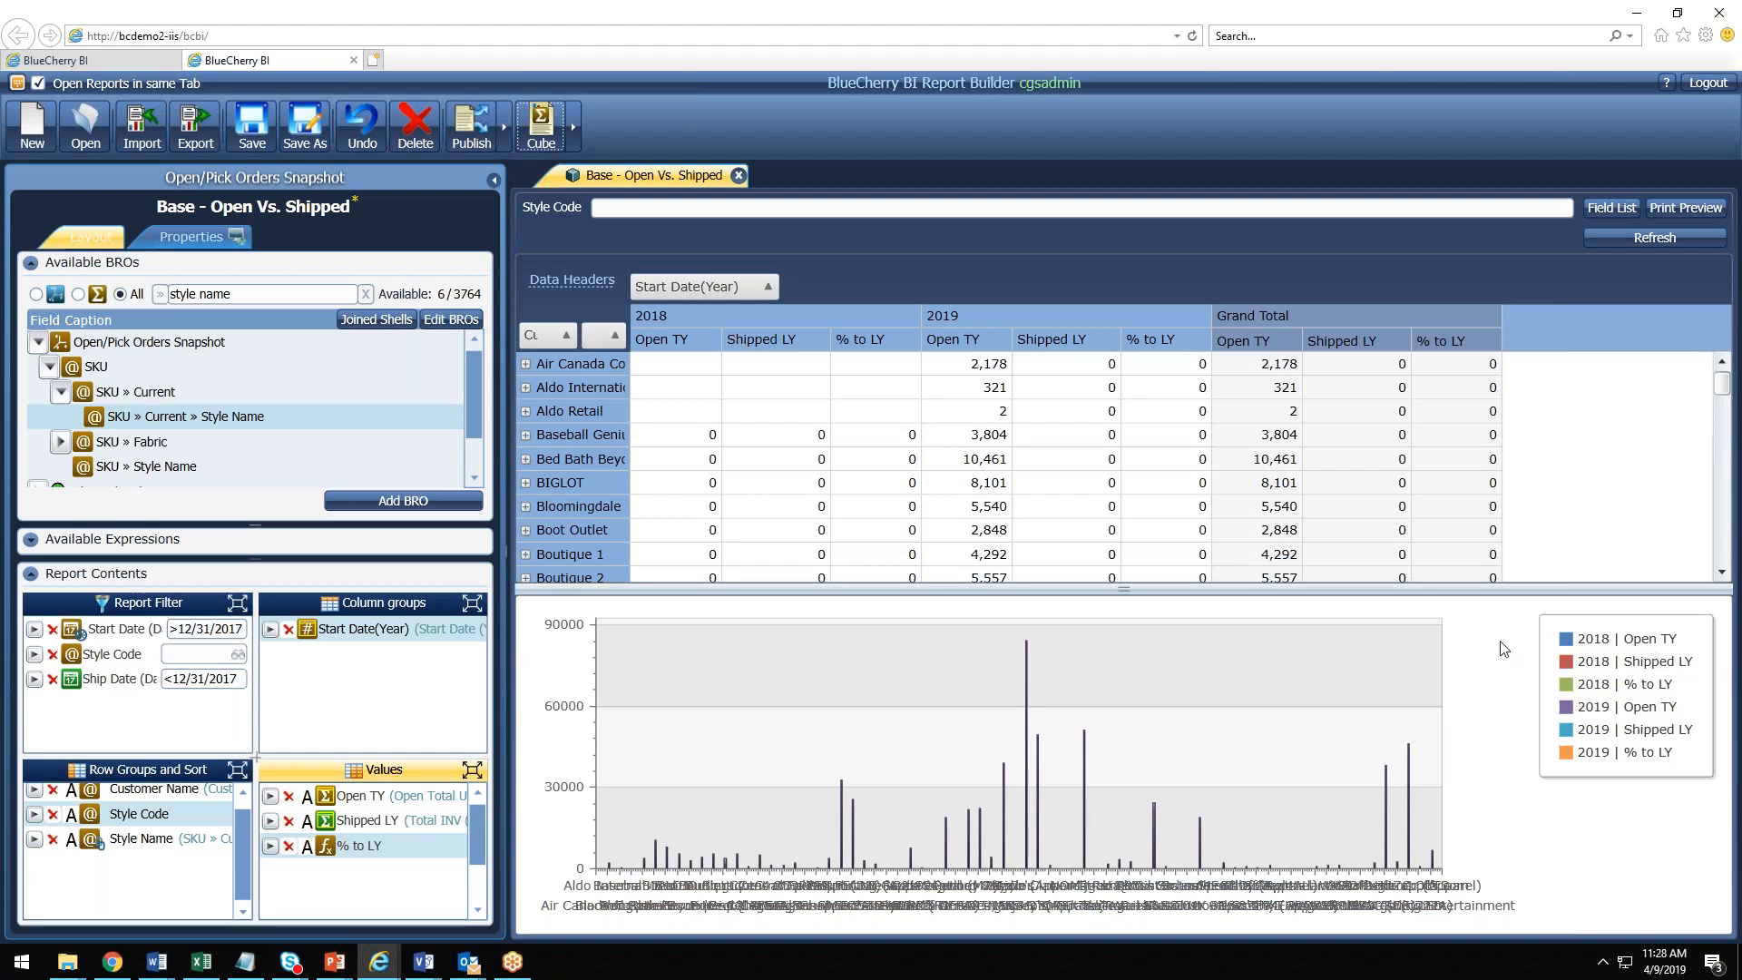
left_click(980, 526)
mouse_move(1023, 737)
Step: Publish Base - Open Vs. Shipped as a report to the reporting server
left_click(574, 127)
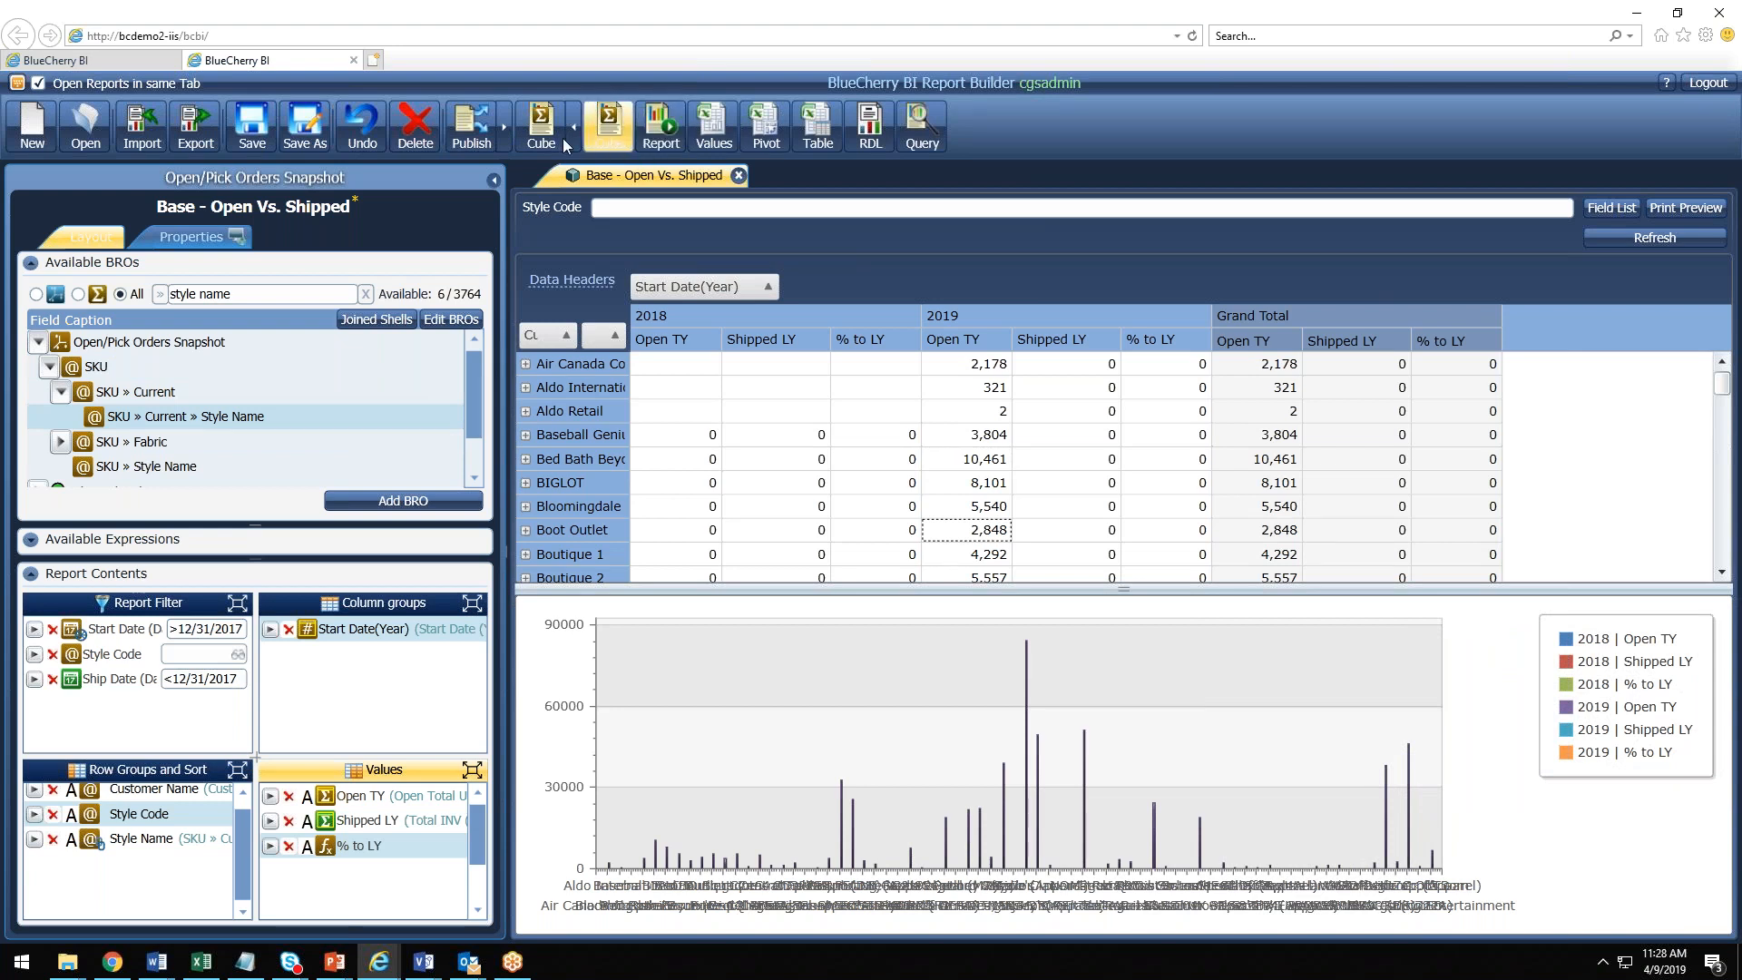
left_click(508, 129)
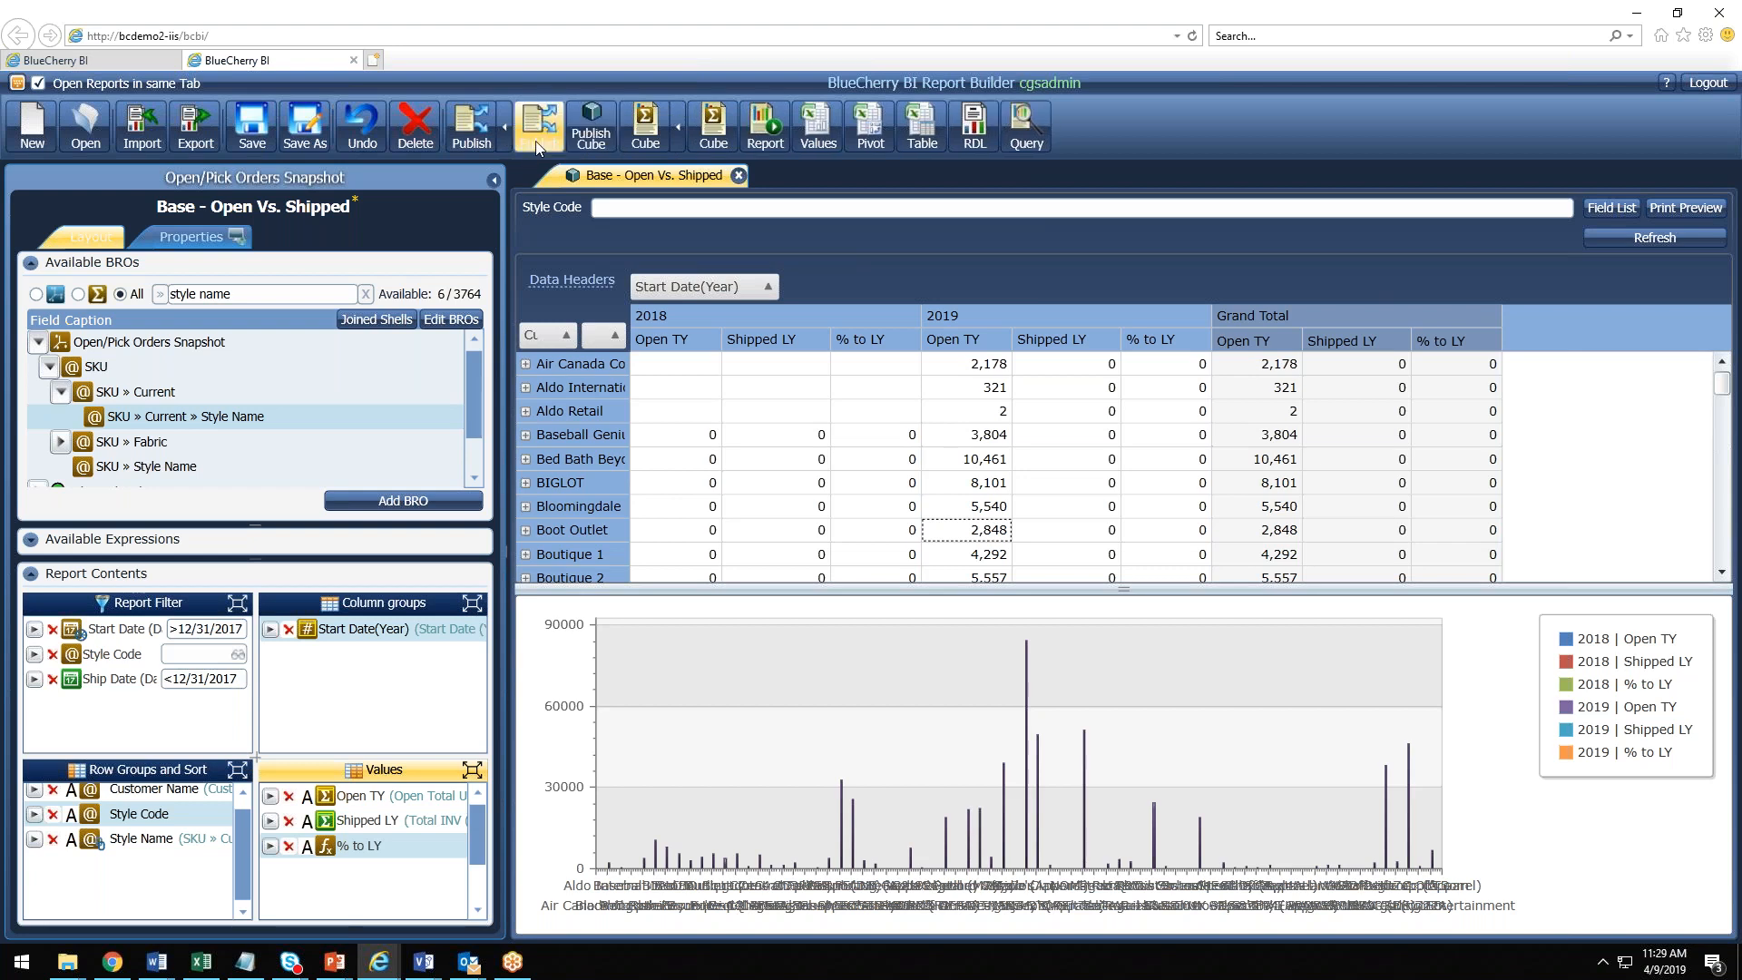
left_click(535, 142)
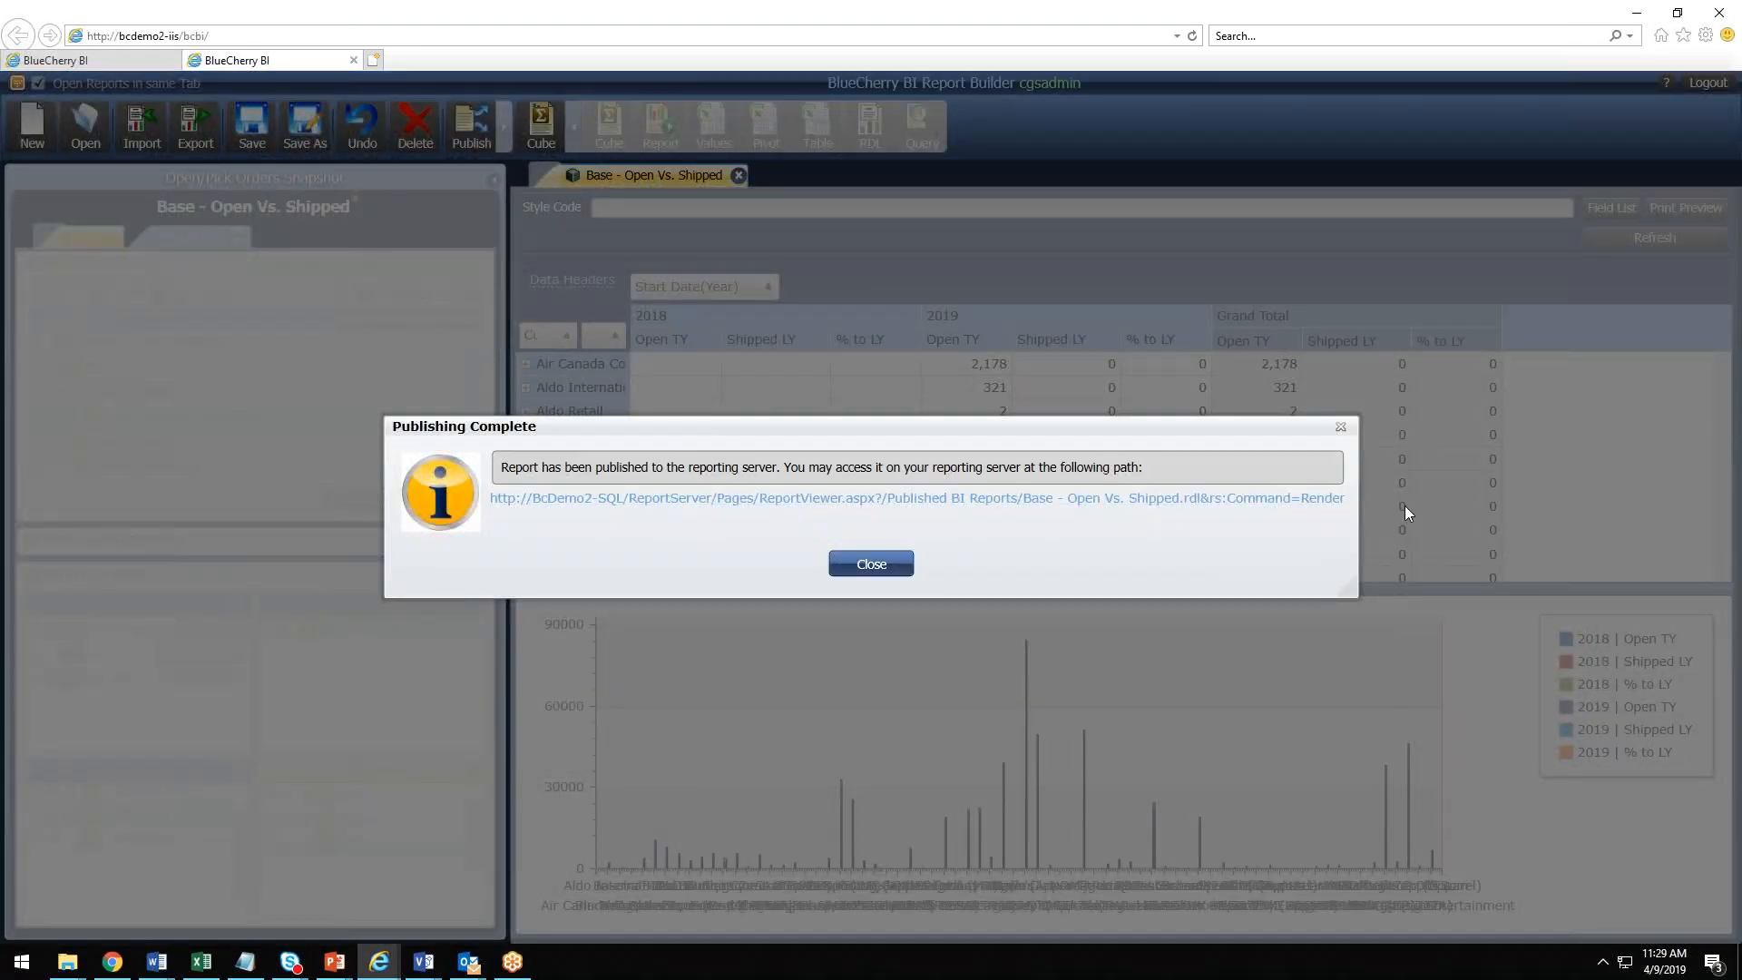
Step: Open the published report from the link in the publishing message and examine its chart and customer rows
left_click(630, 500)
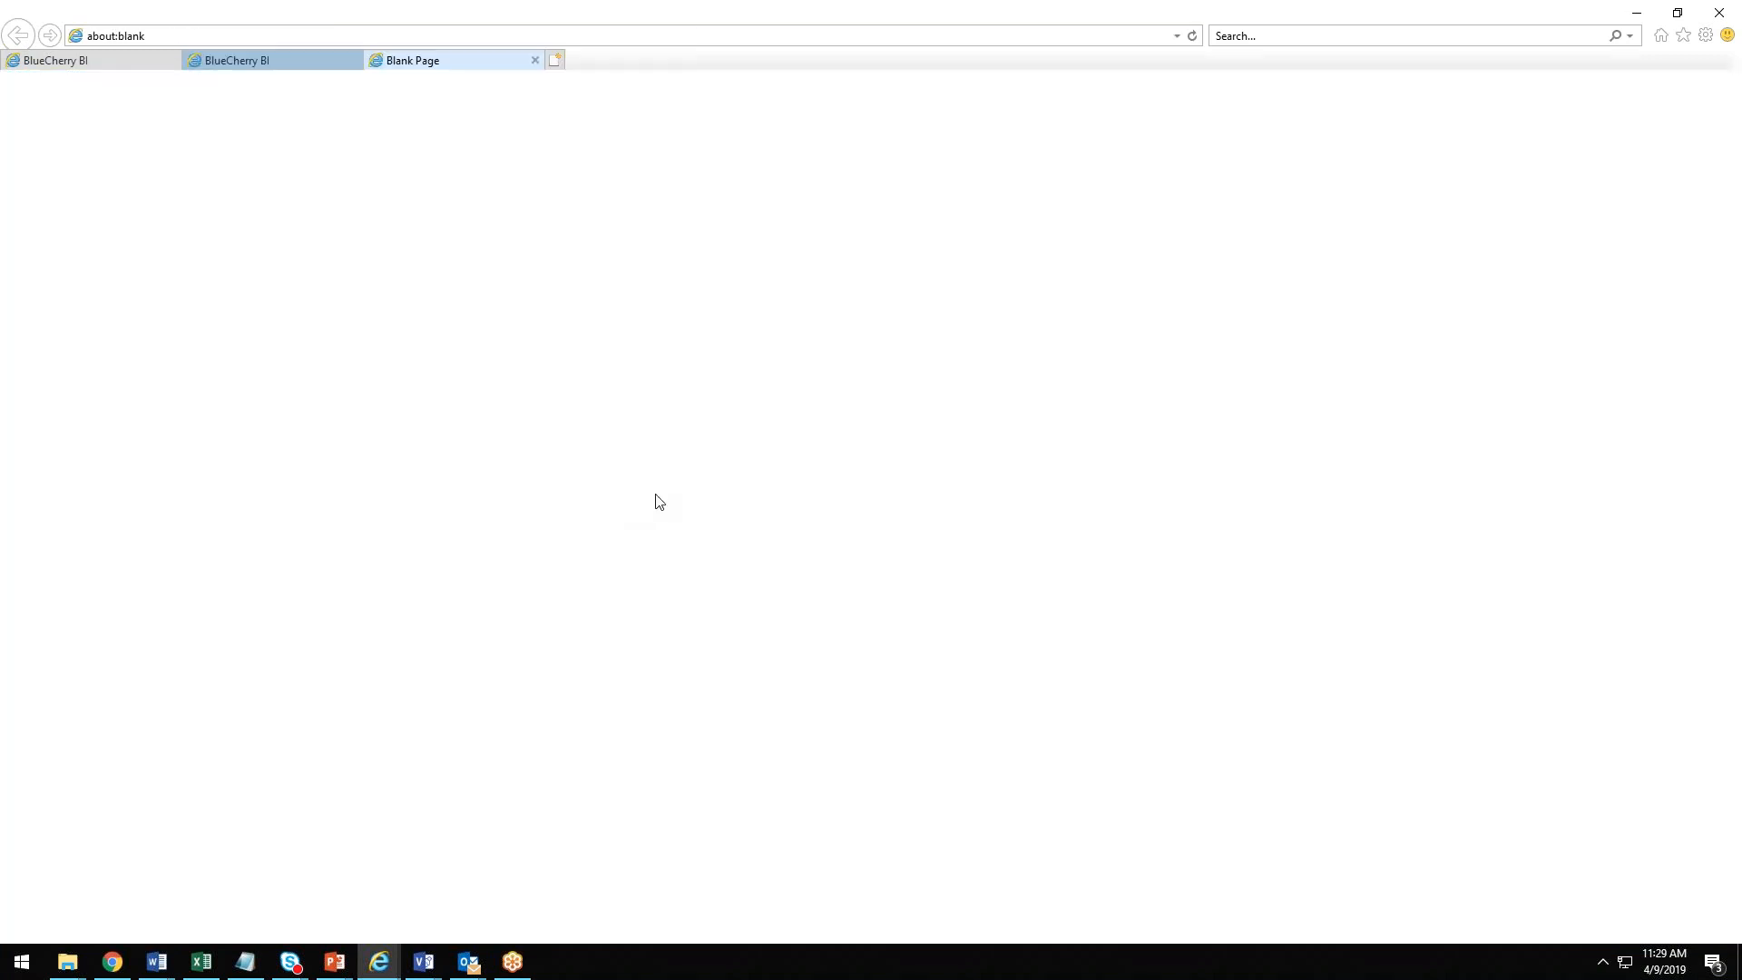
right_click(632, 504)
left_click(490, 207)
left_click(461, 65)
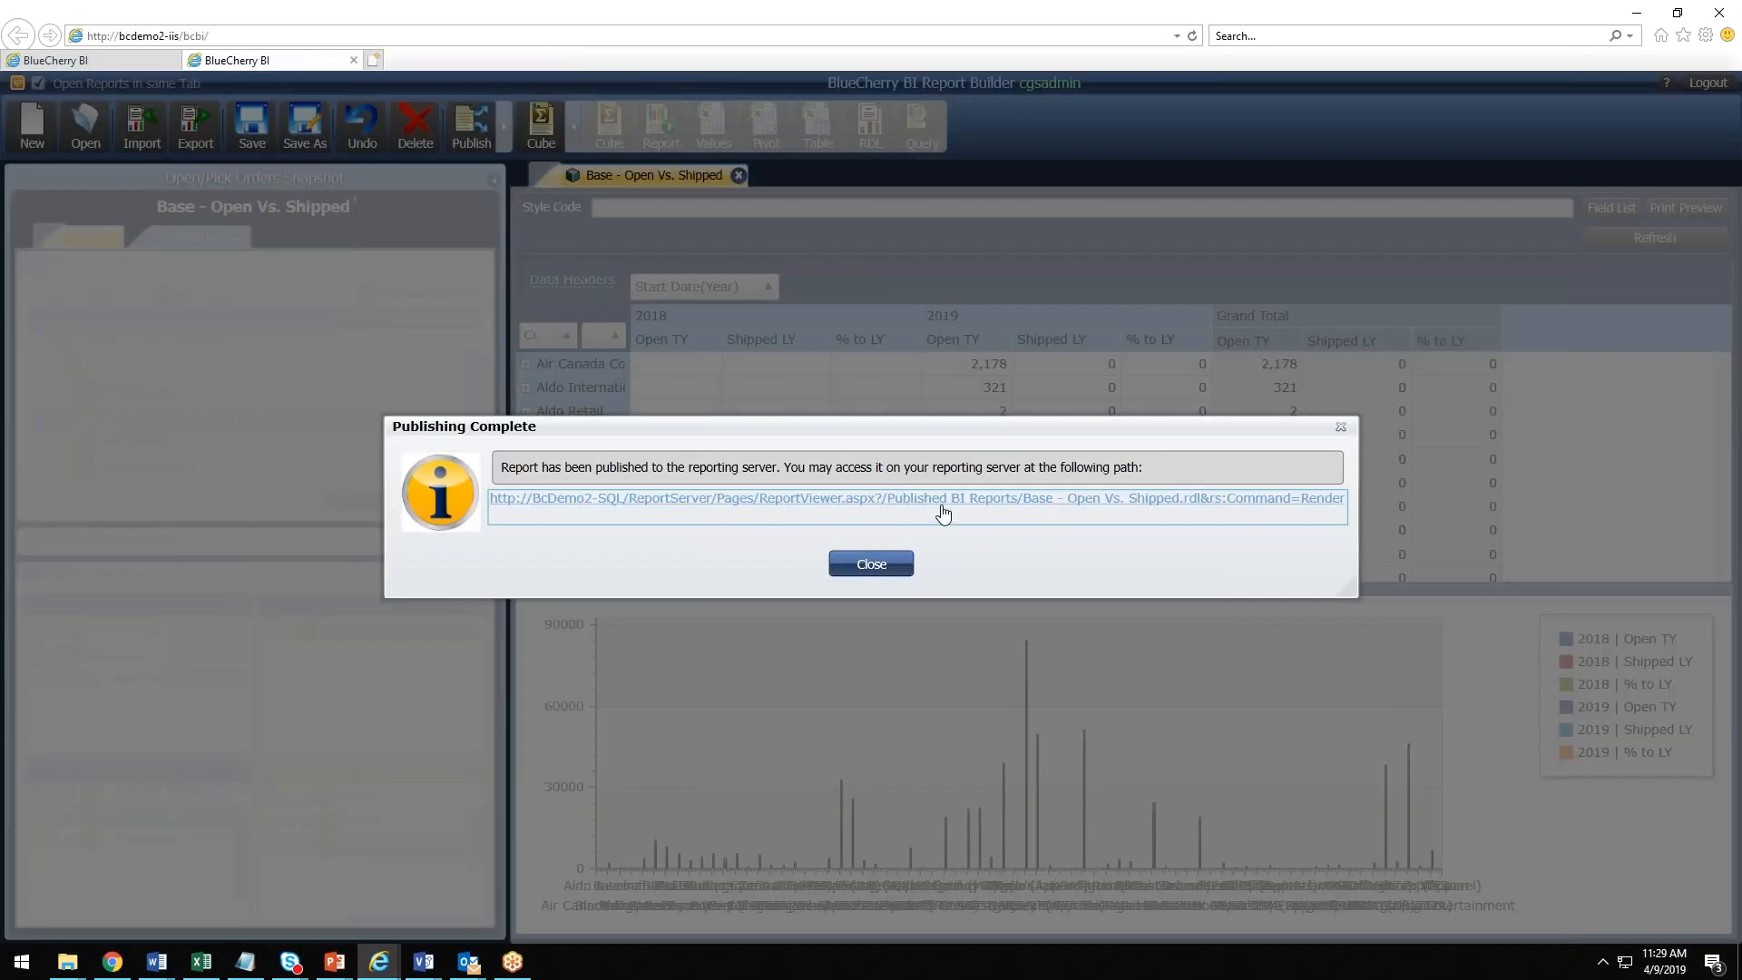
left_click(939, 502)
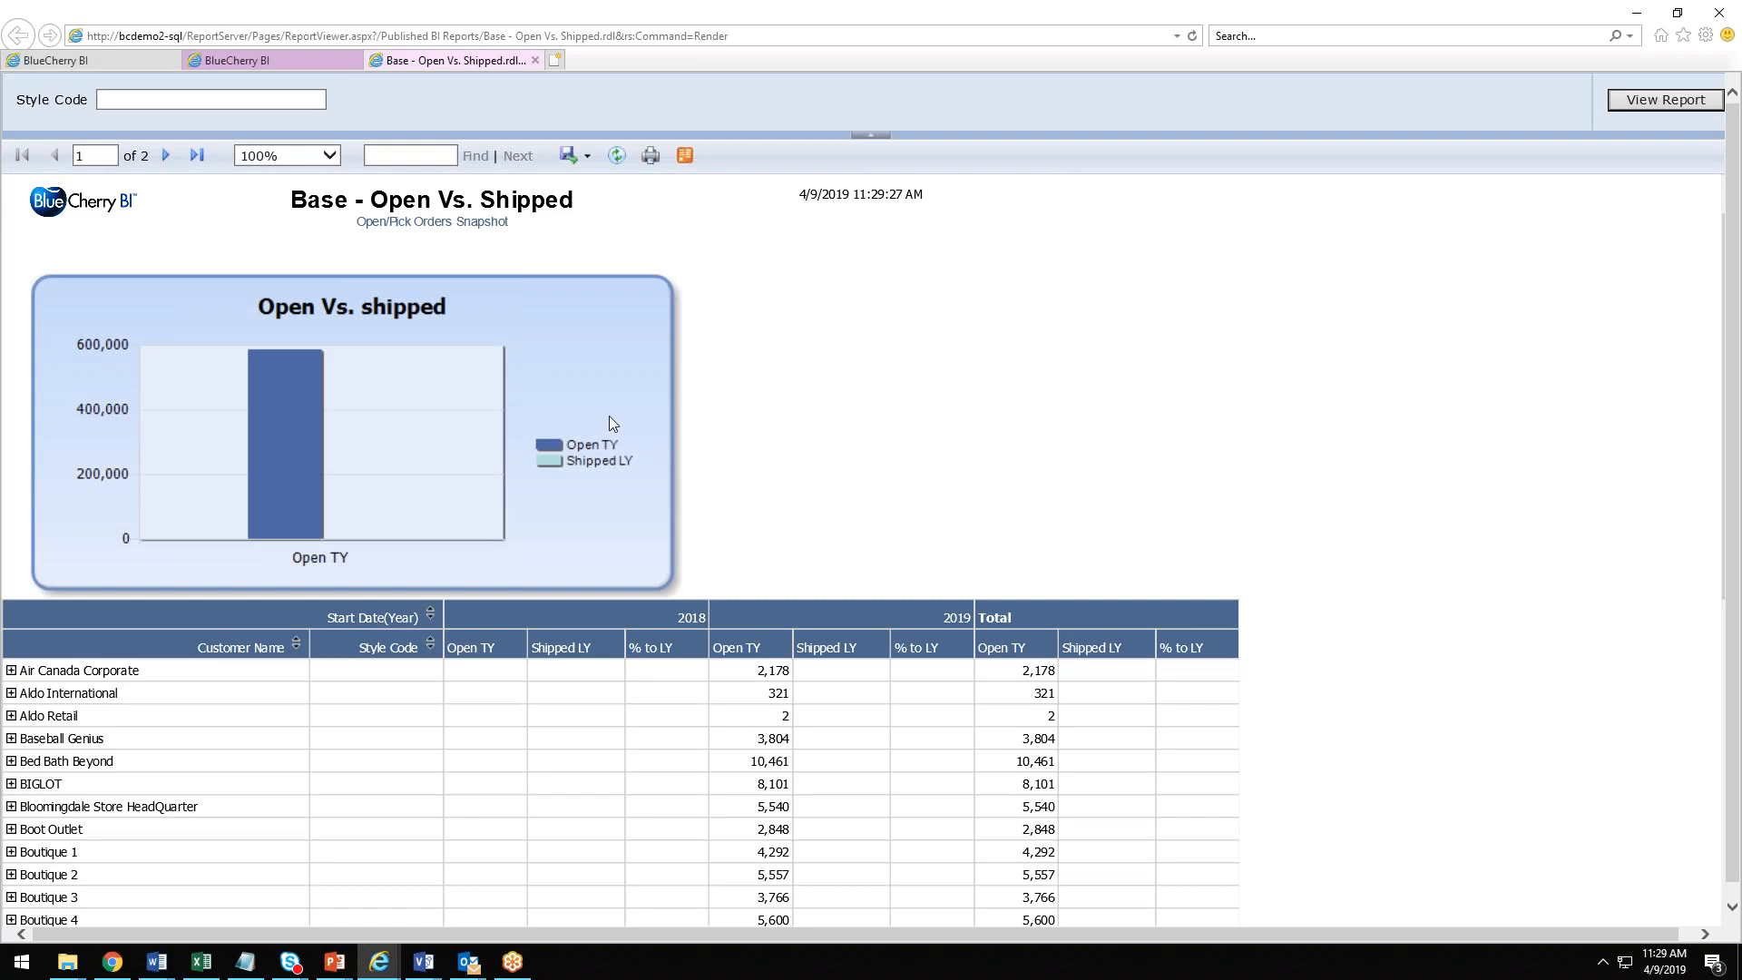
Step: Select the published report's web address, return to the report builder and dismiss the Publishing Complete message
left_click(383, 36)
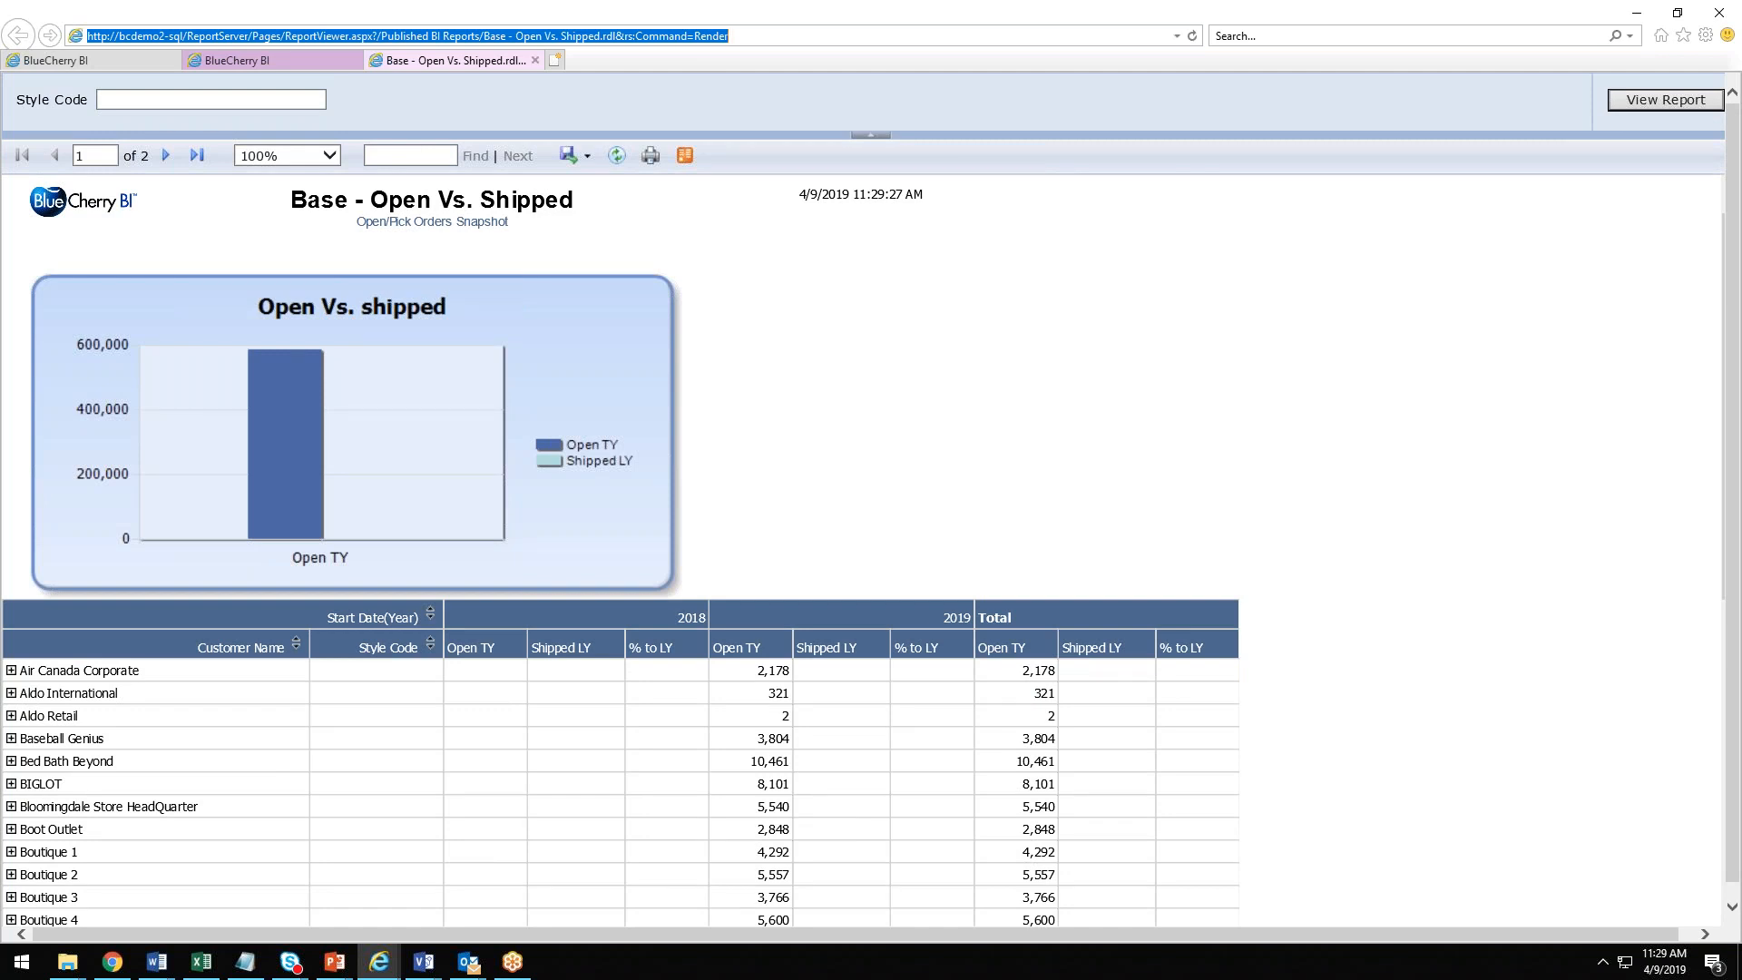
left_click(303, 56)
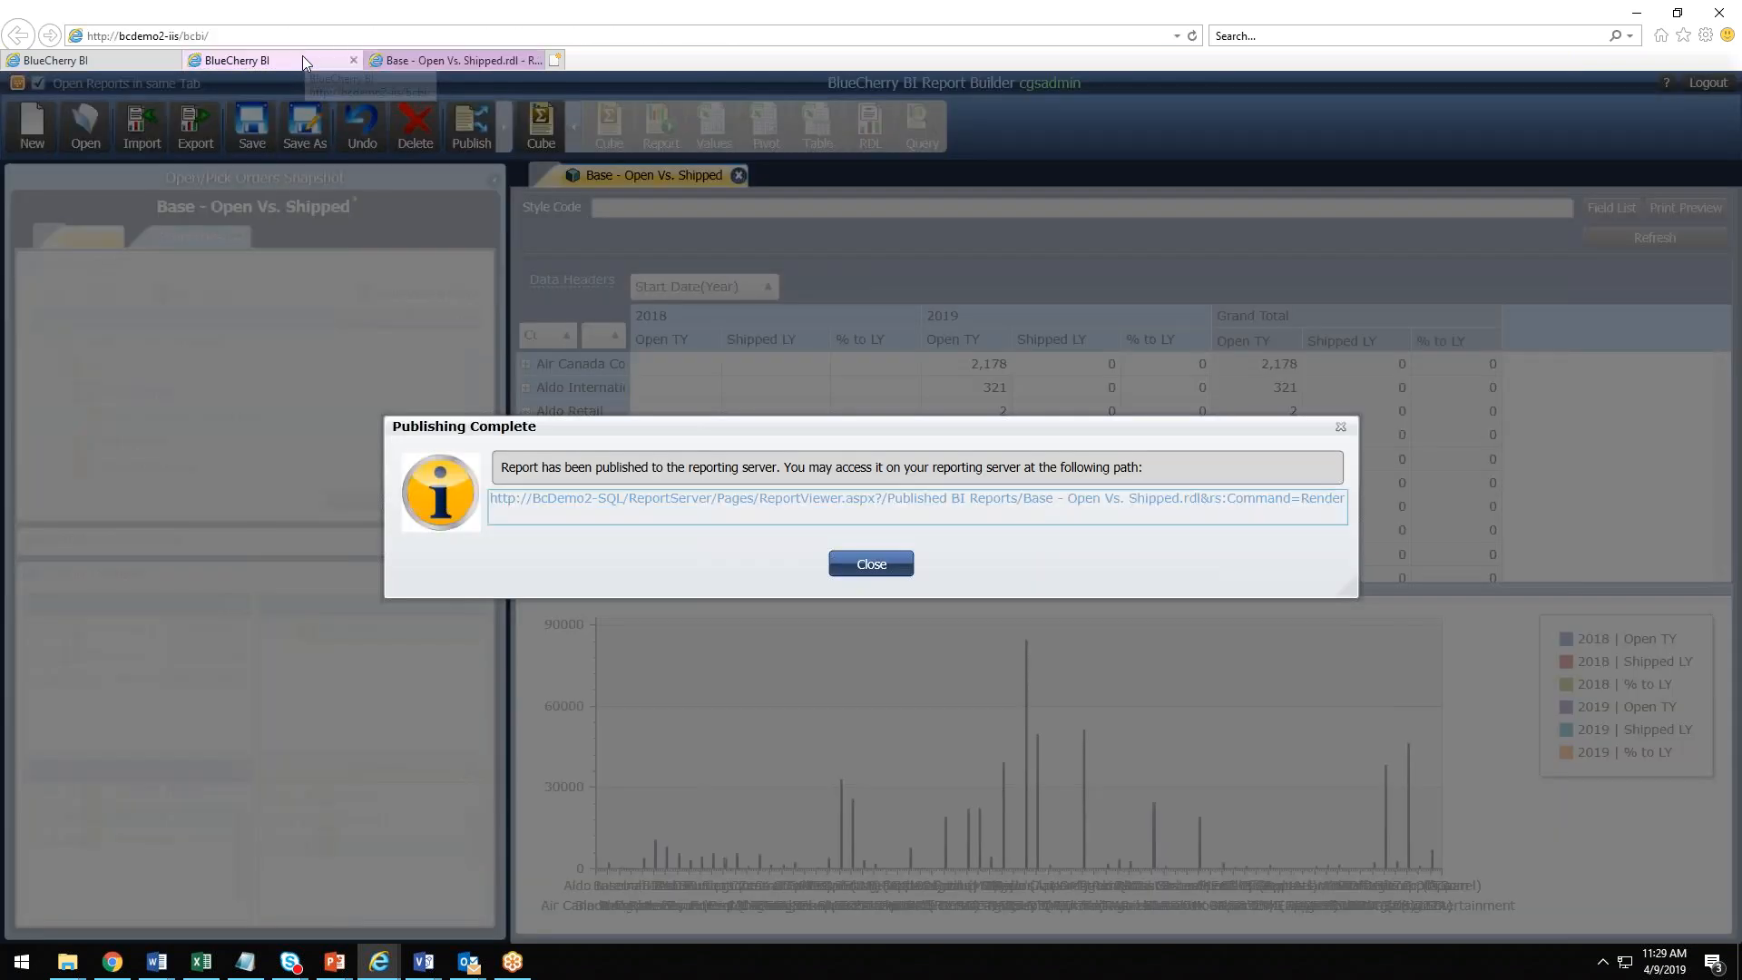
right_click(989, 506)
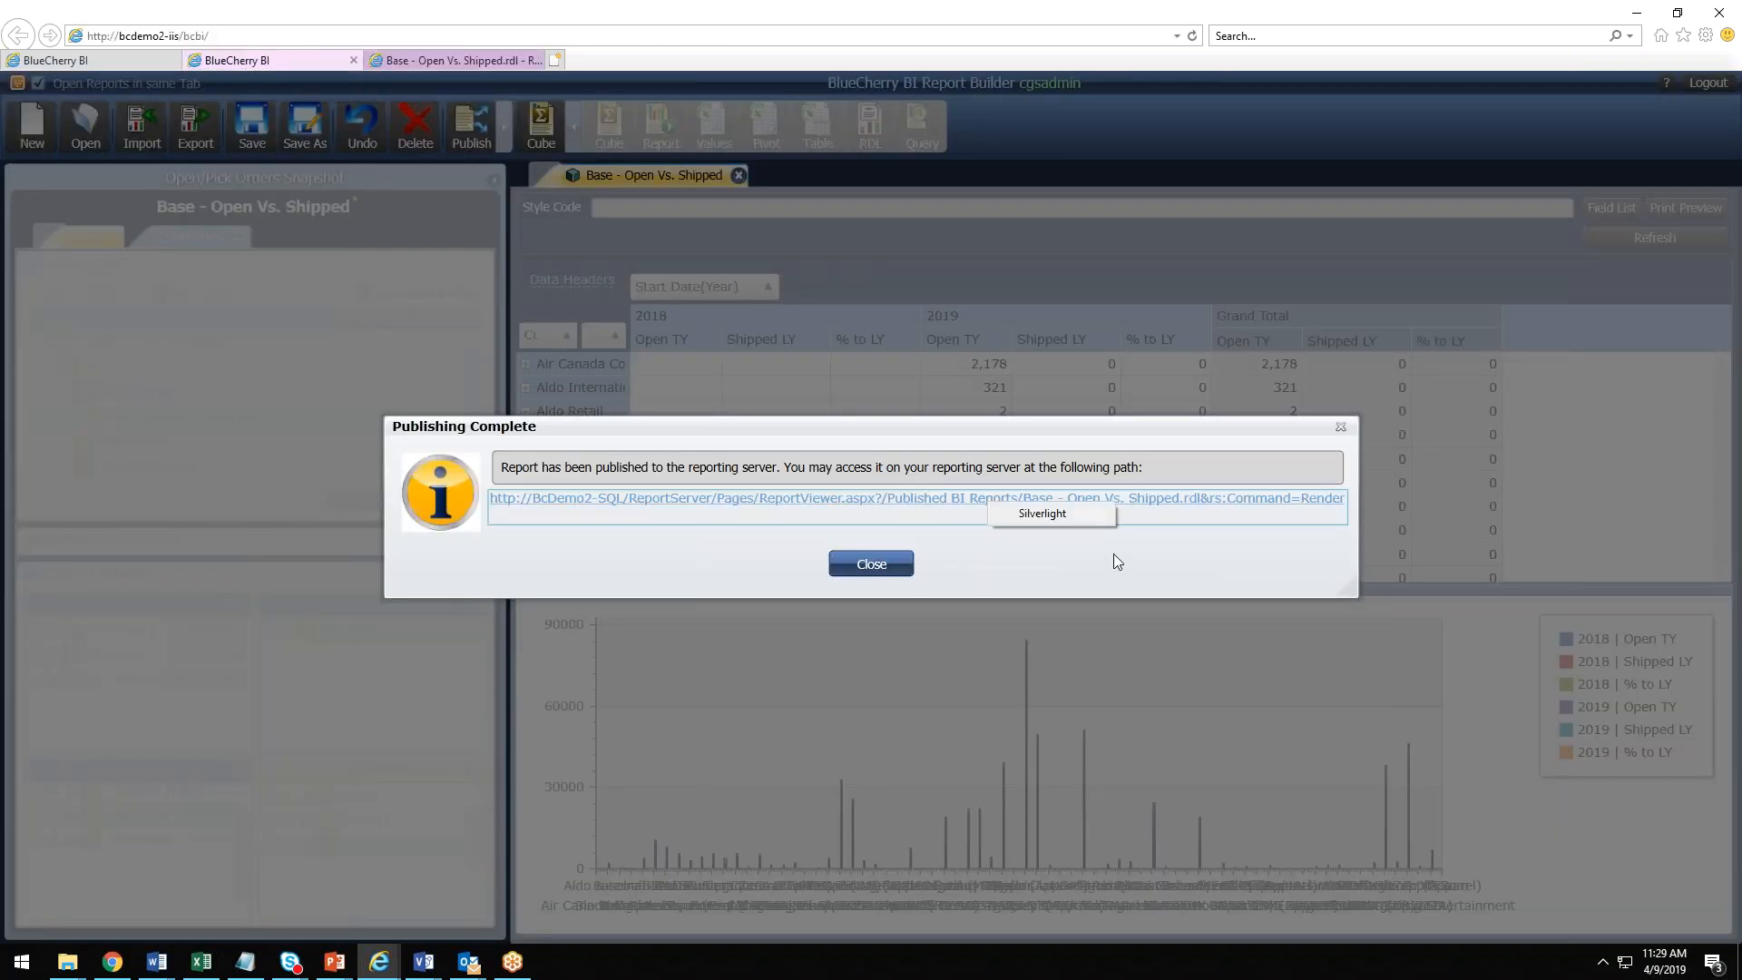
left_click(1342, 427)
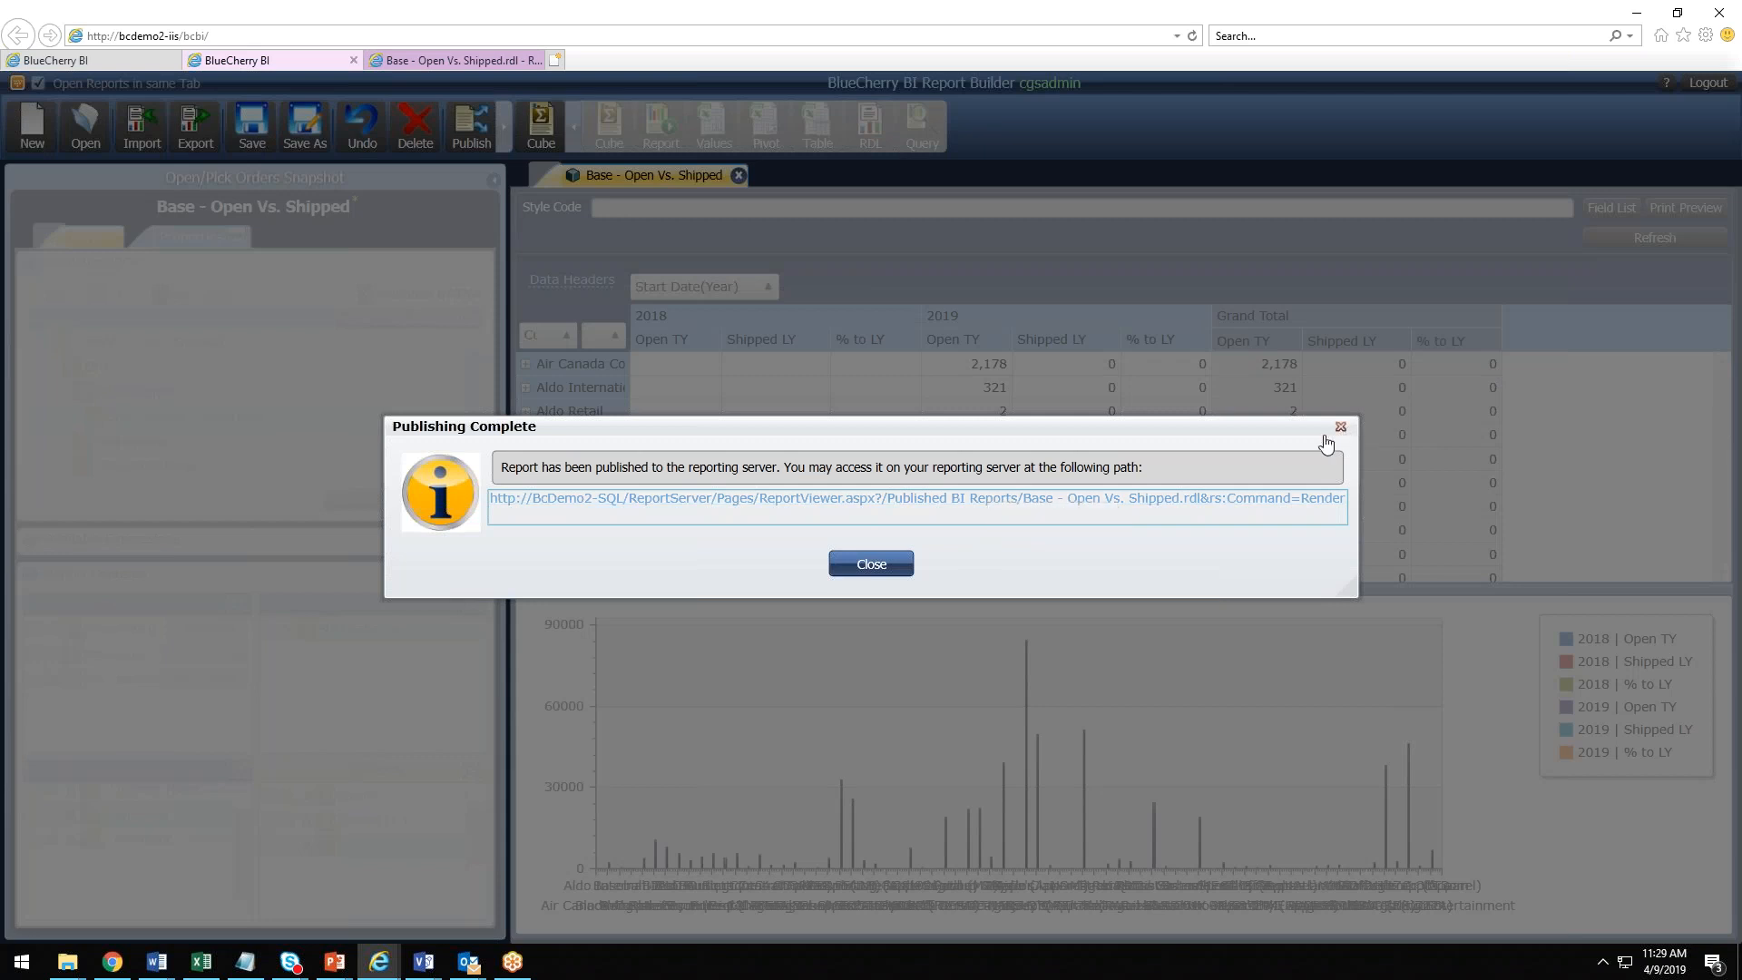
left_click(1342, 427)
Step: Return to the published Base - Open Vs. Shipped report and select its full web address
left_click(481, 62)
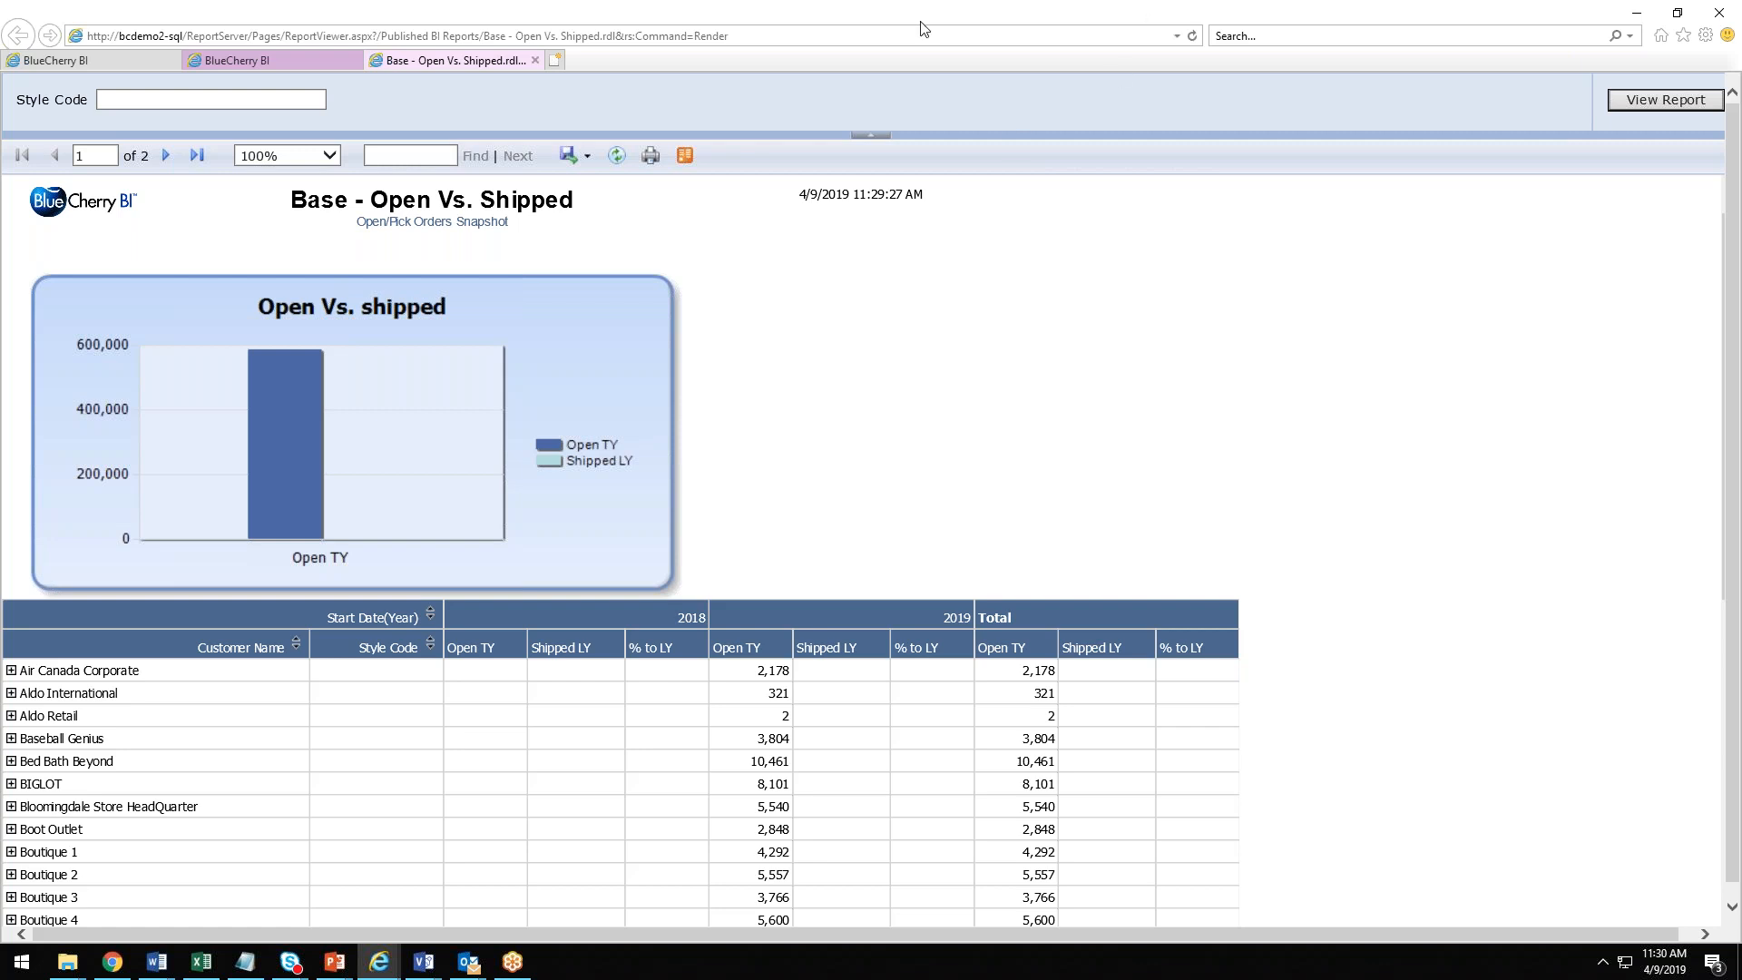
left_click(821, 42)
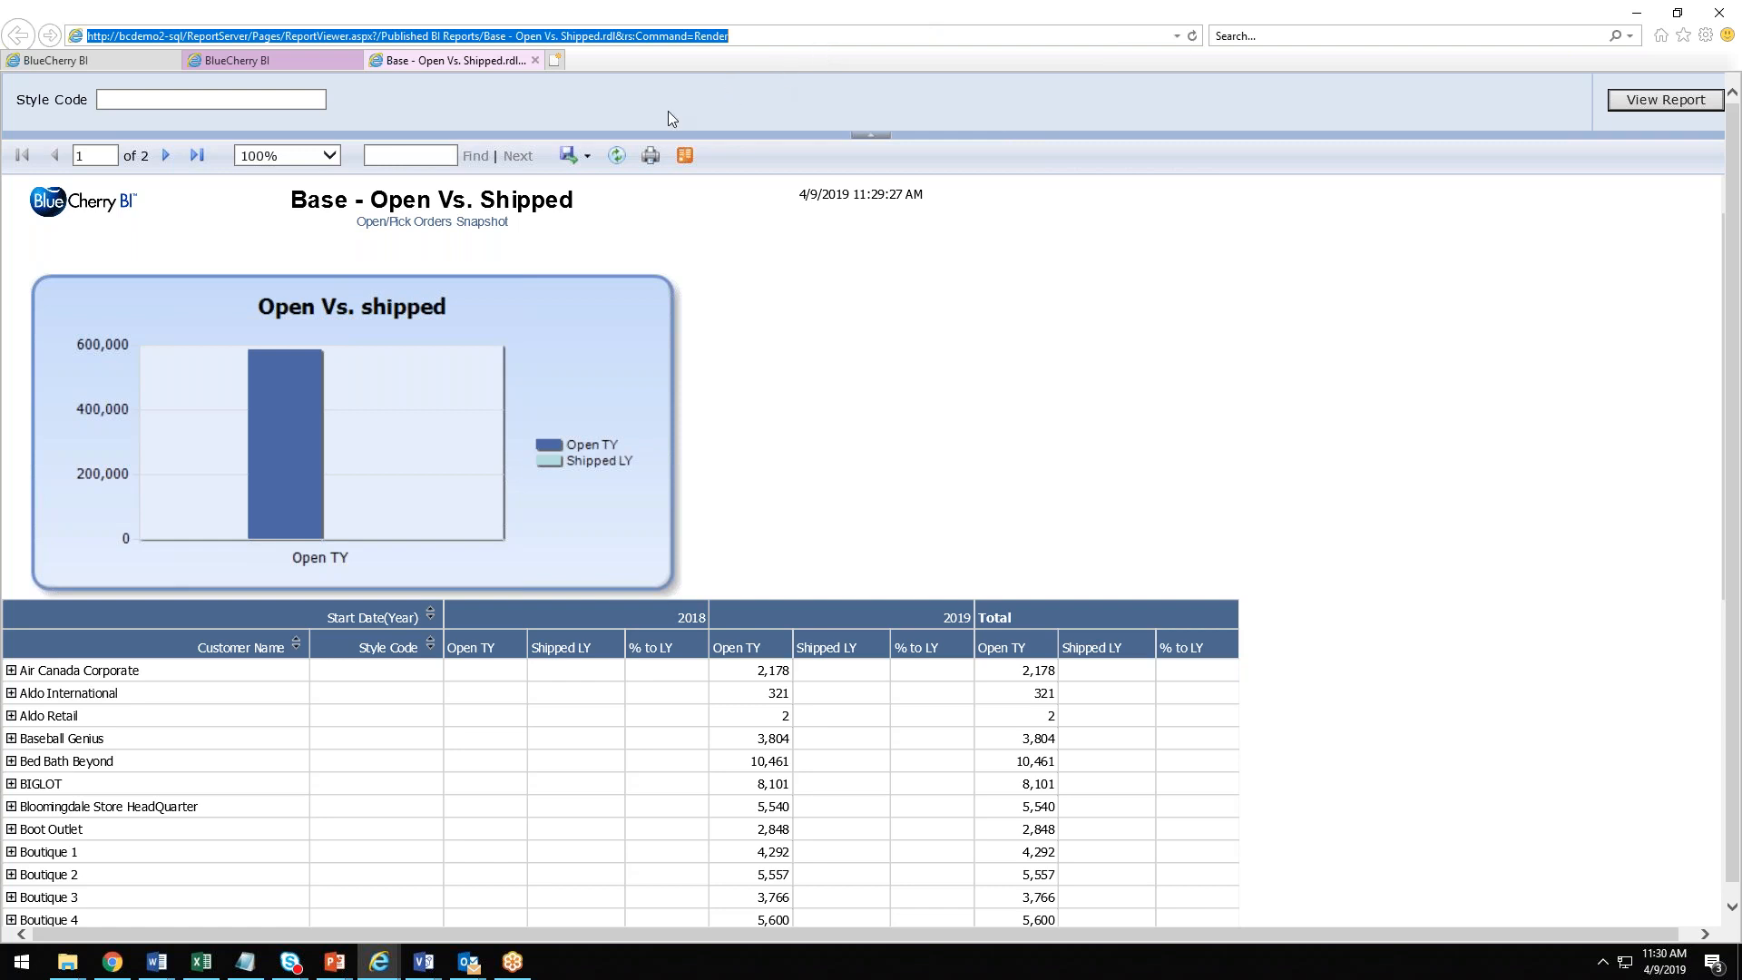
left_click(1663, 27)
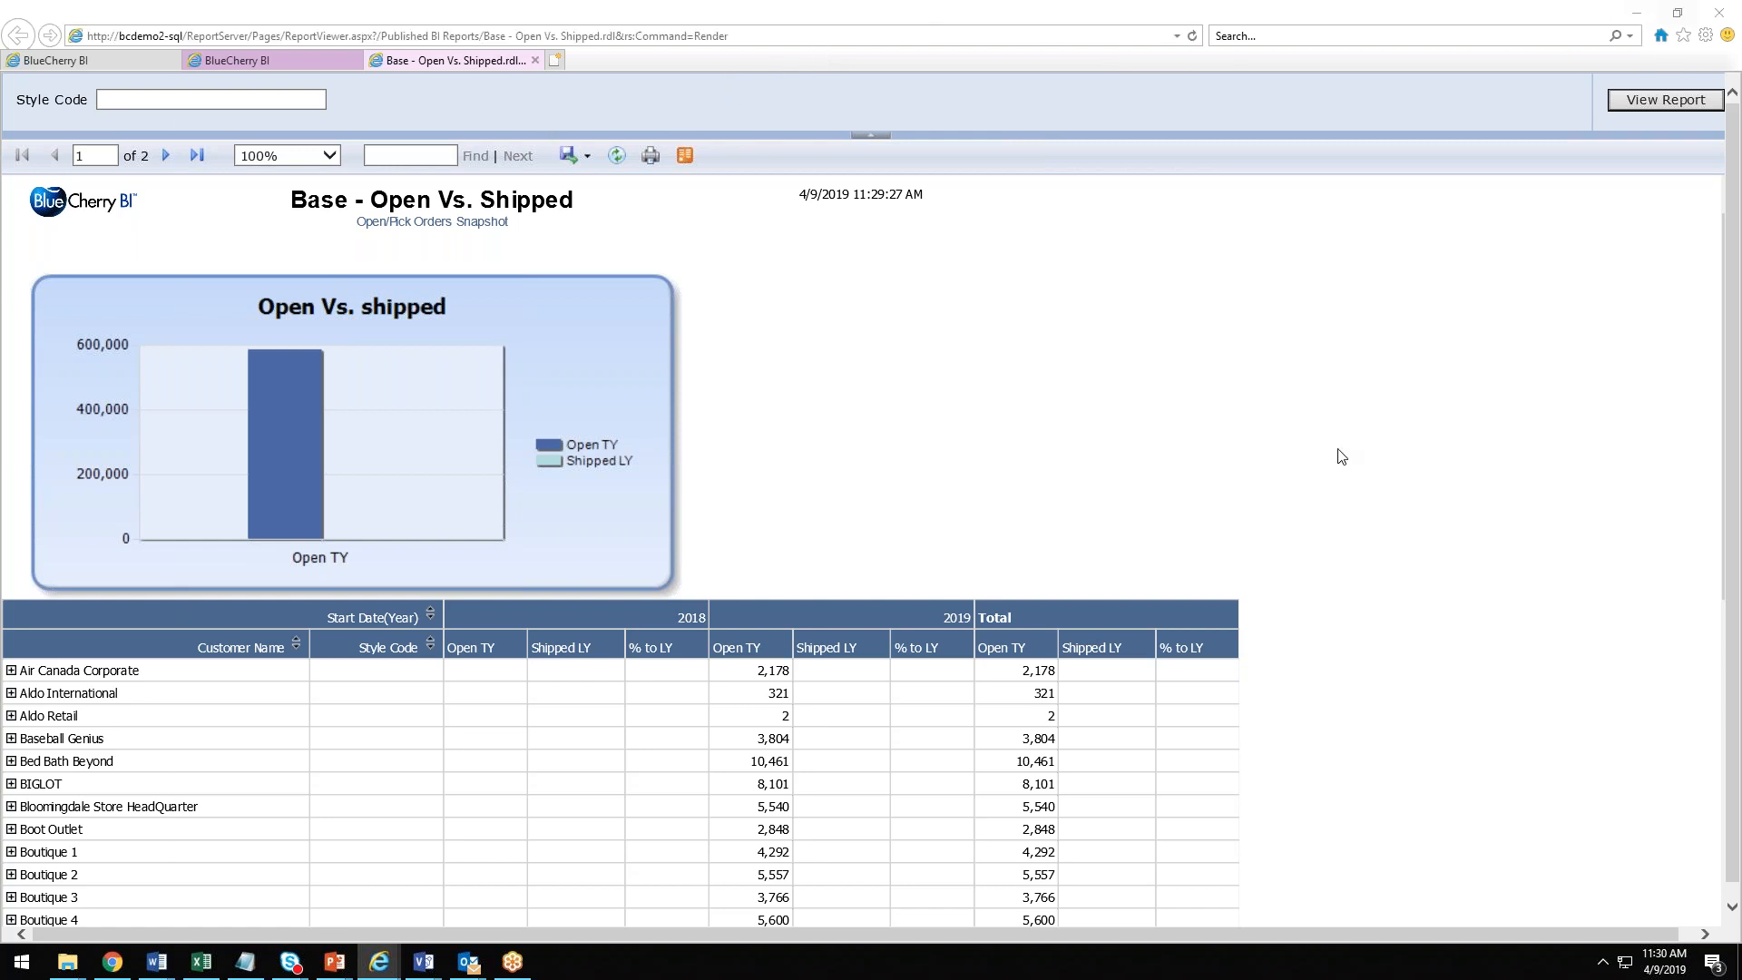
Step: Switch to Chrome and bring up the CGS remote access login page
key("alt+Tab")
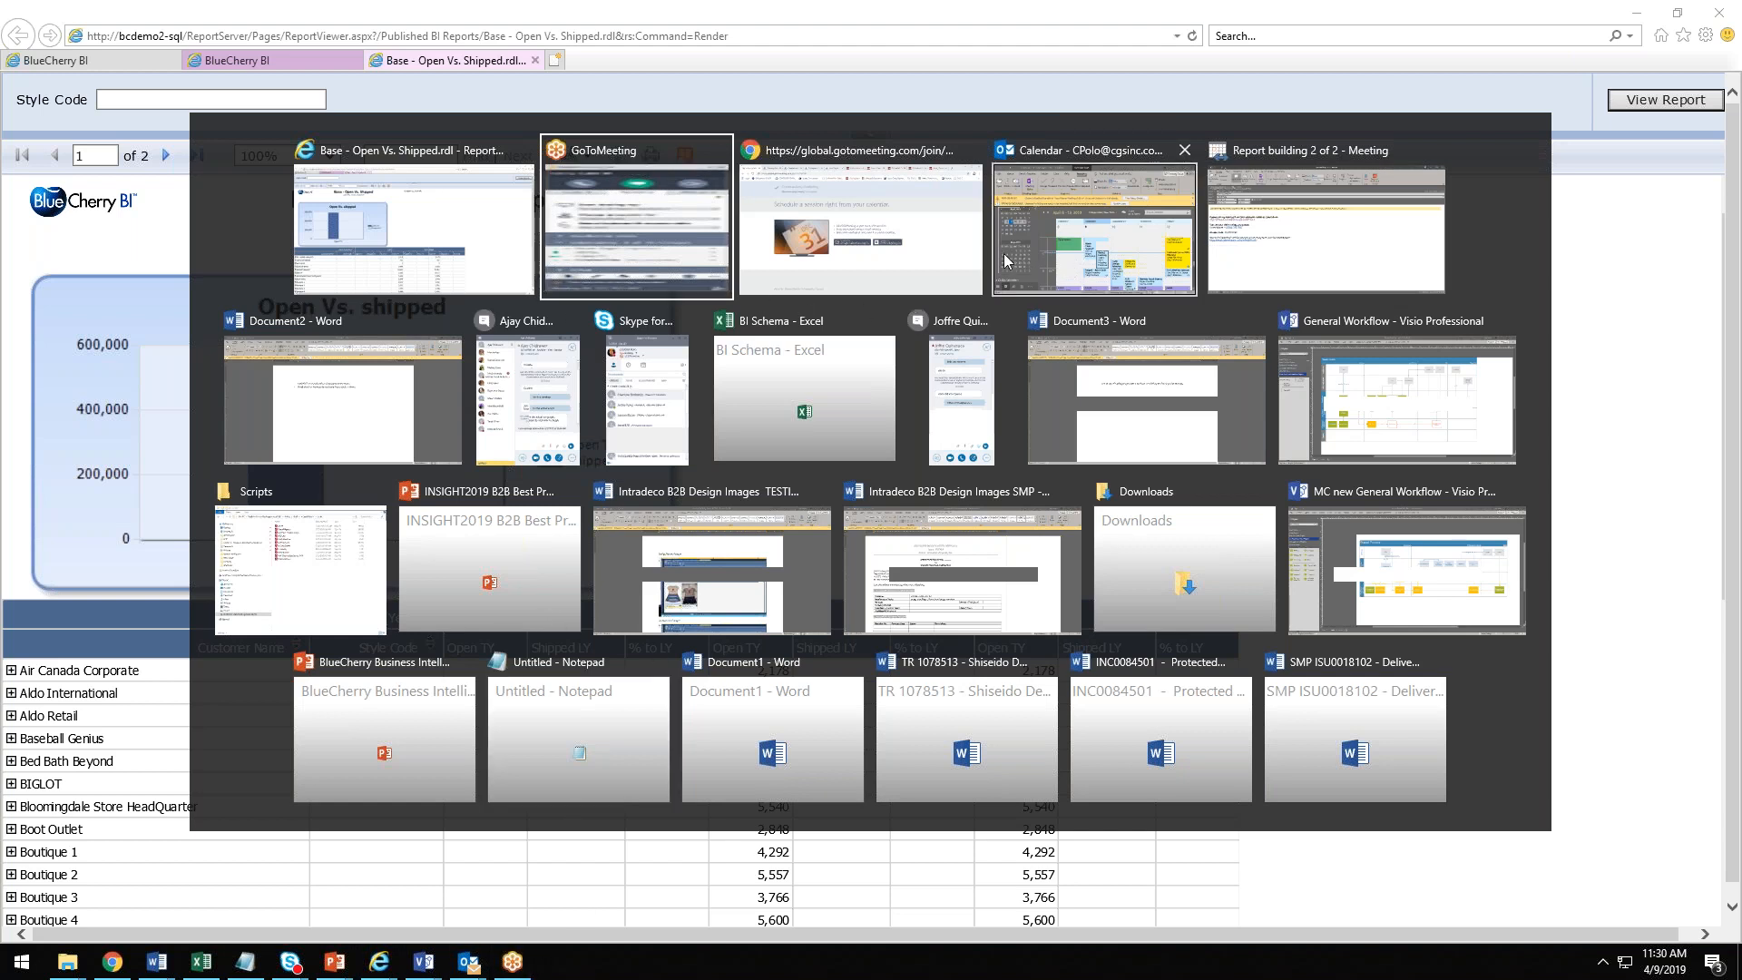
left_click(940, 244)
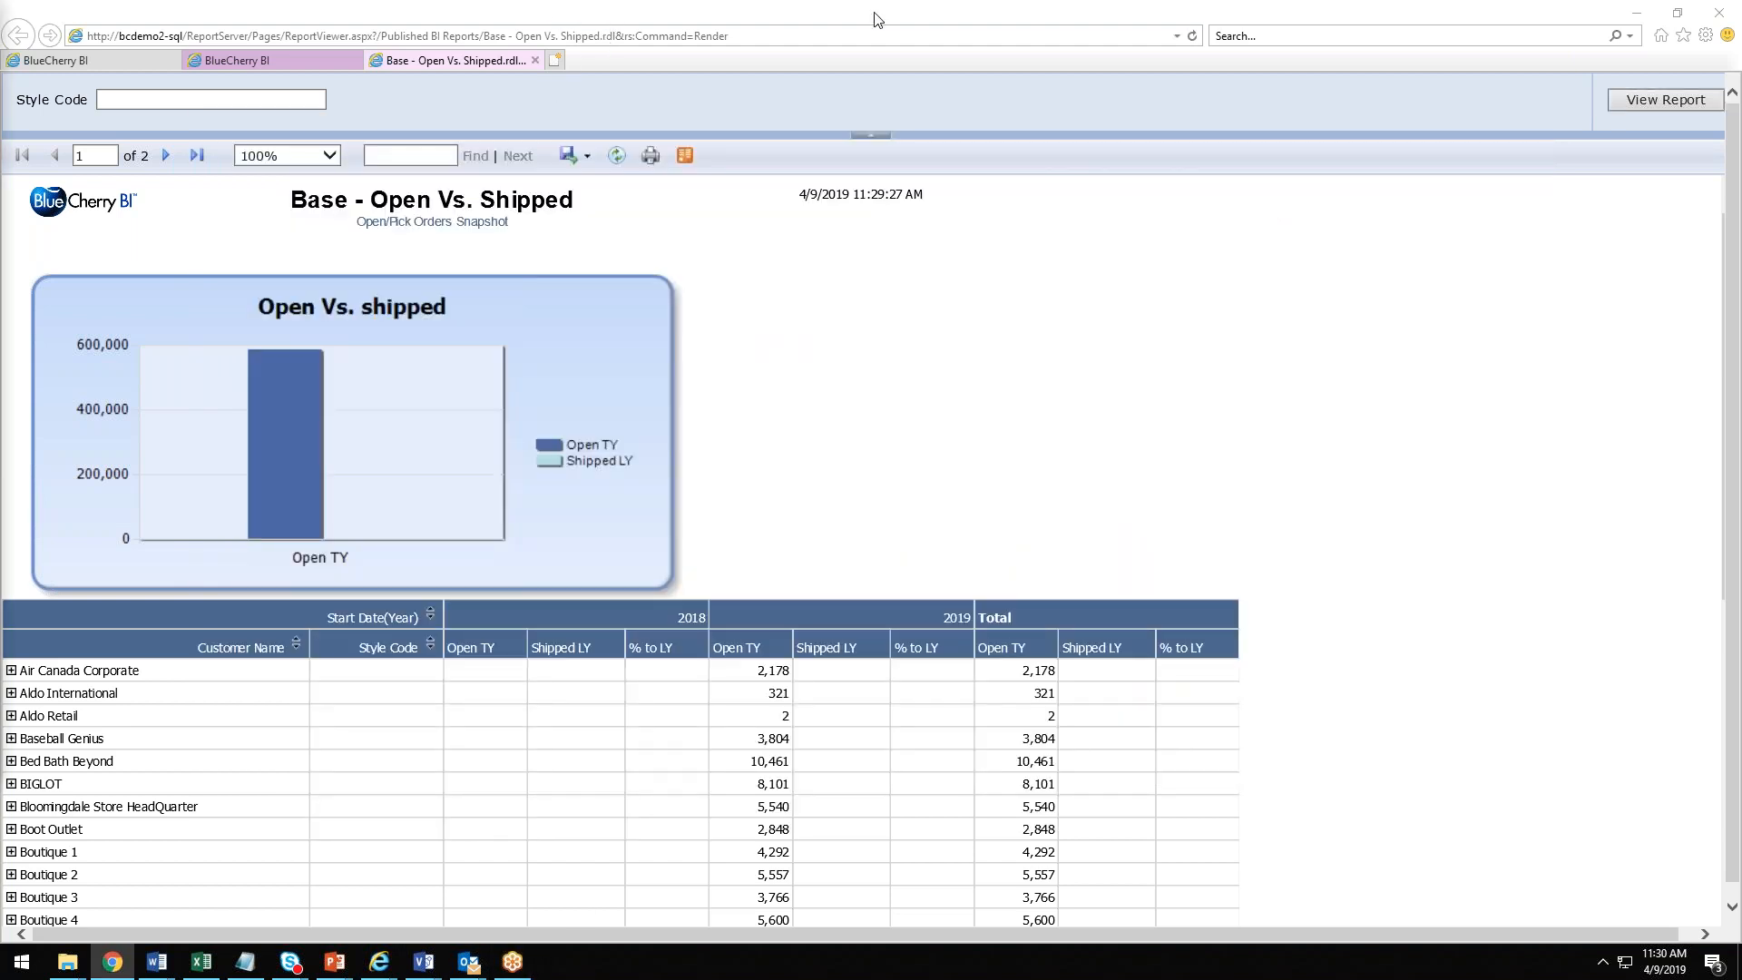
key("alt+Tab")
left_click_drag(0, 36, 1351, 0)
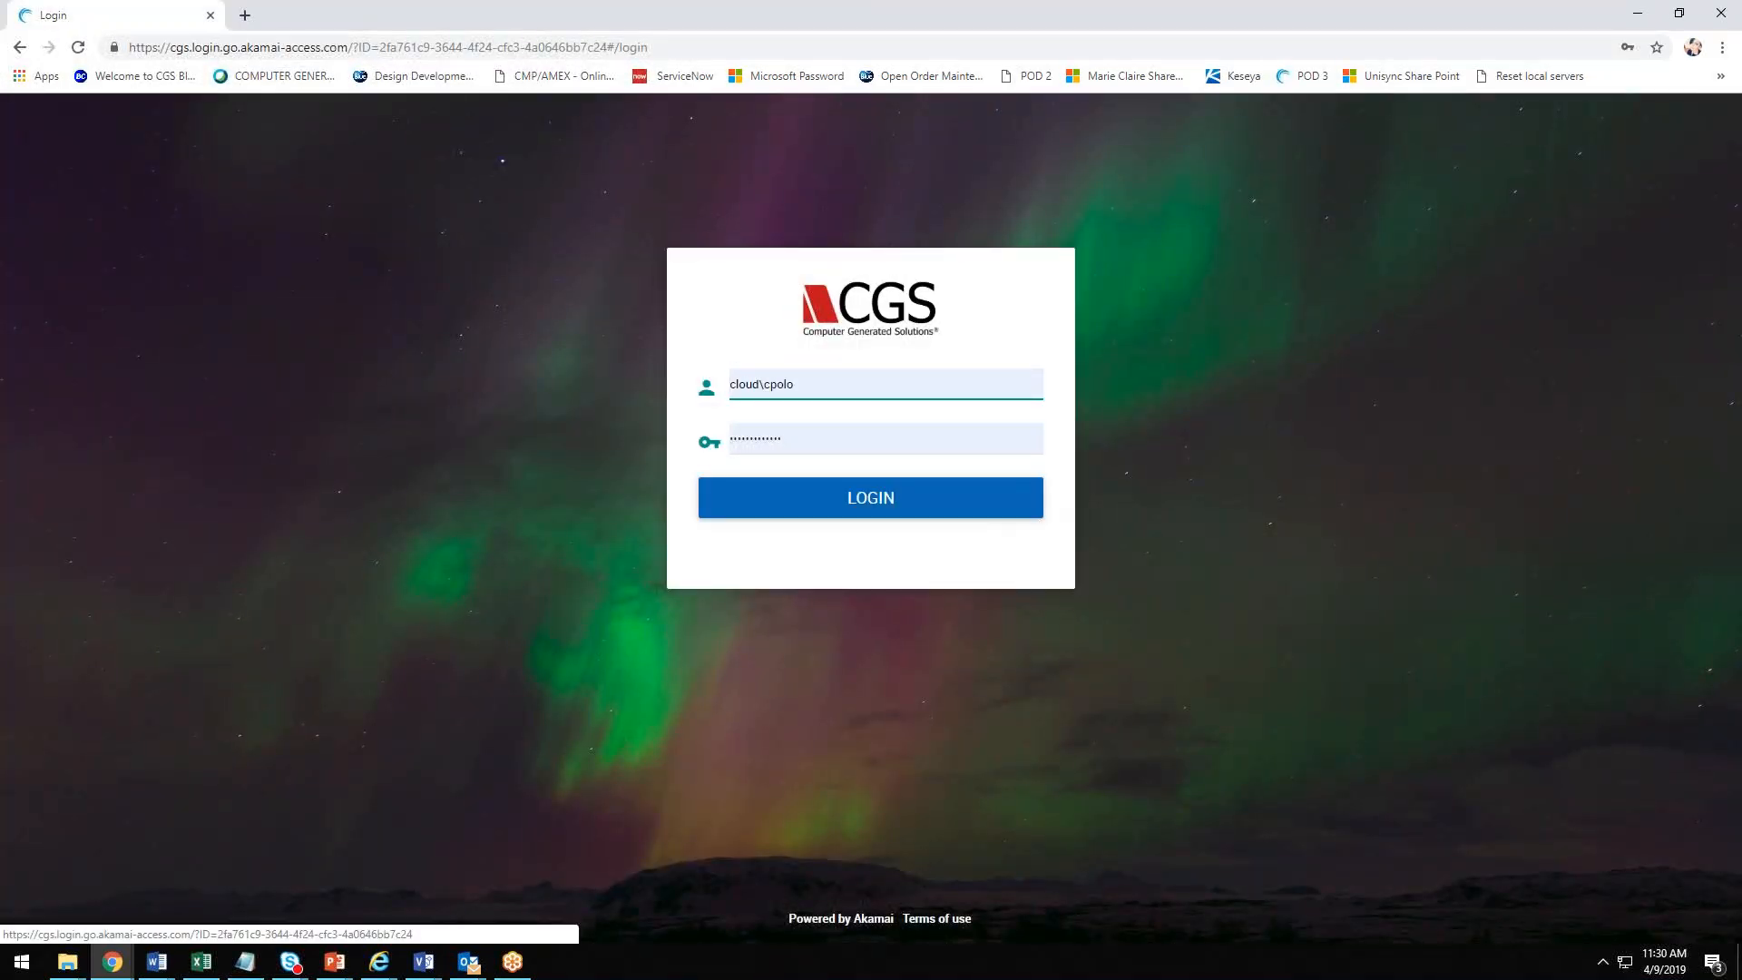
Step: Log in to CGS remote access with a re-entered account password and update the password saved in the browser
left_click(933, 498)
left_click_drag(834, 441, 610, 429)
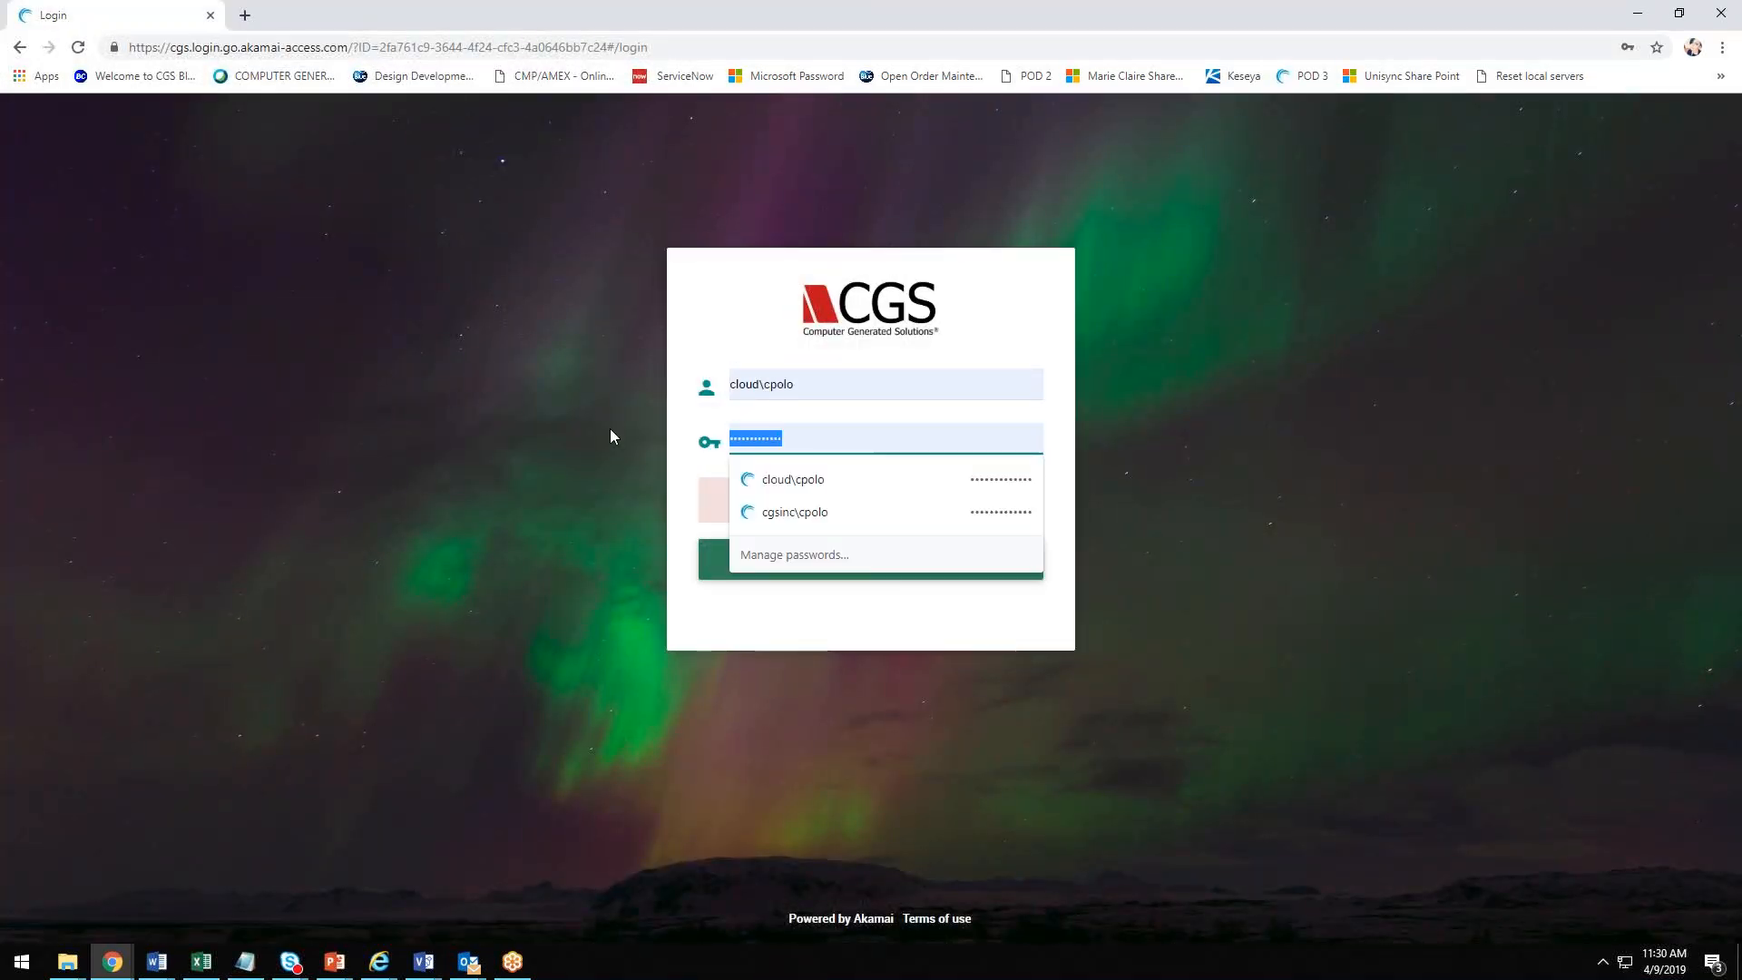
key("BackSpace")
type("***********")
key("Return")
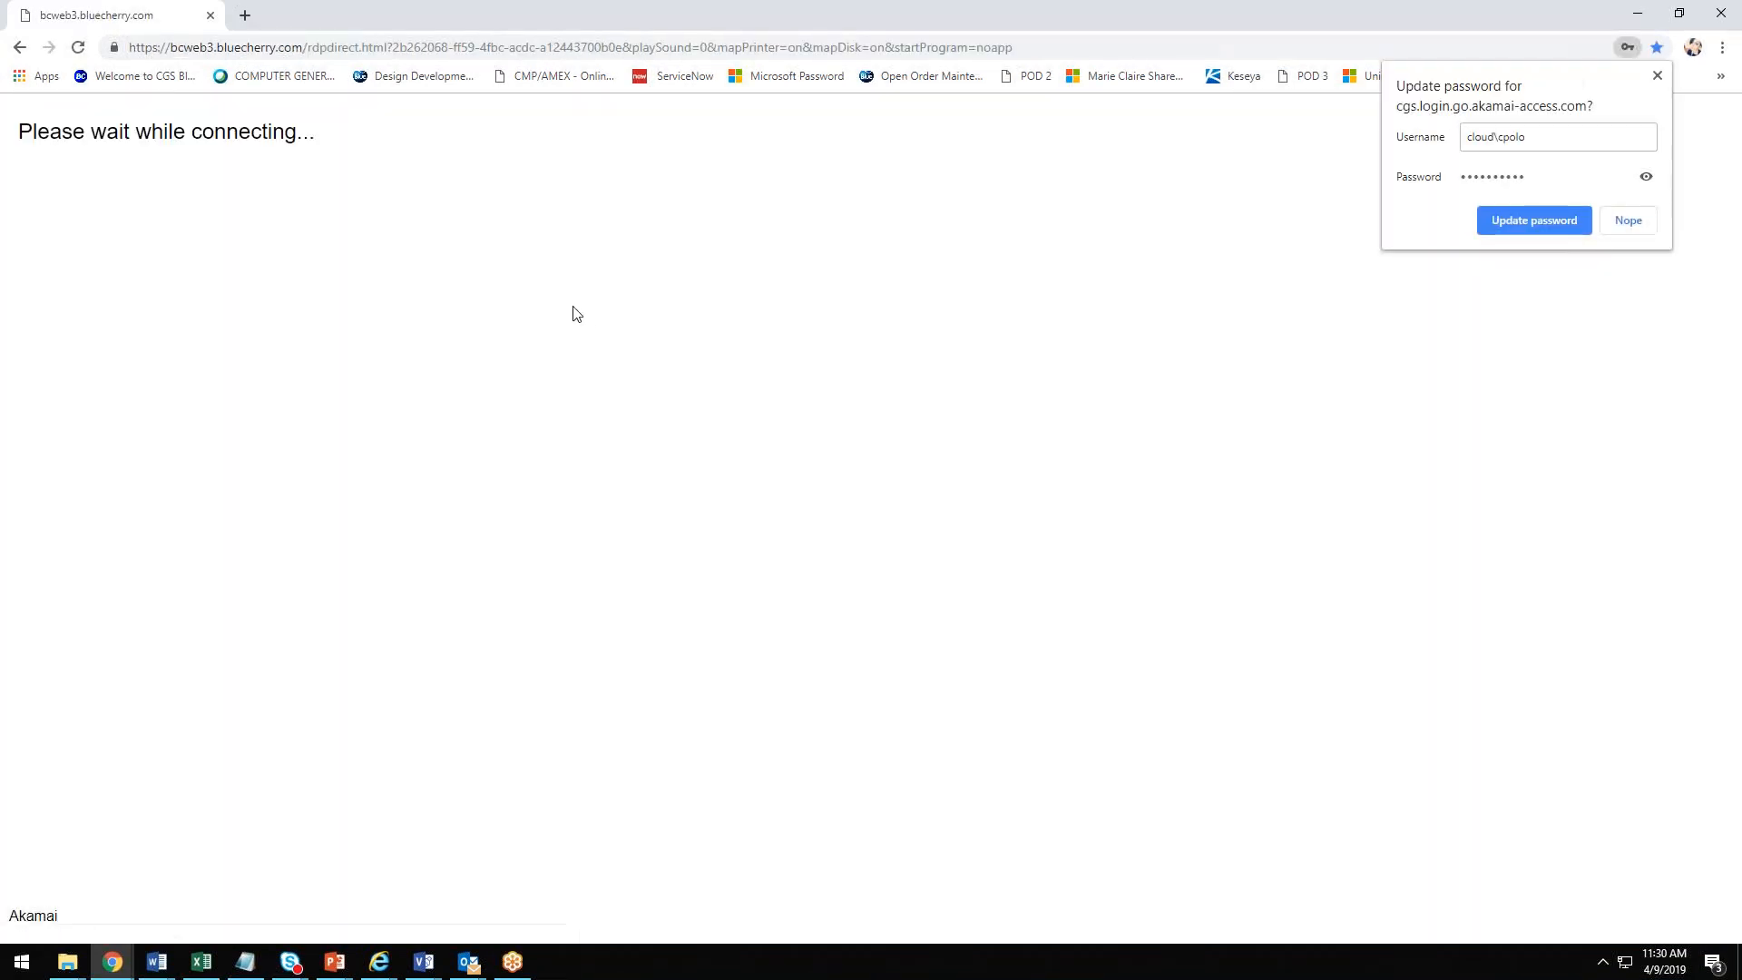
left_click(1540, 224)
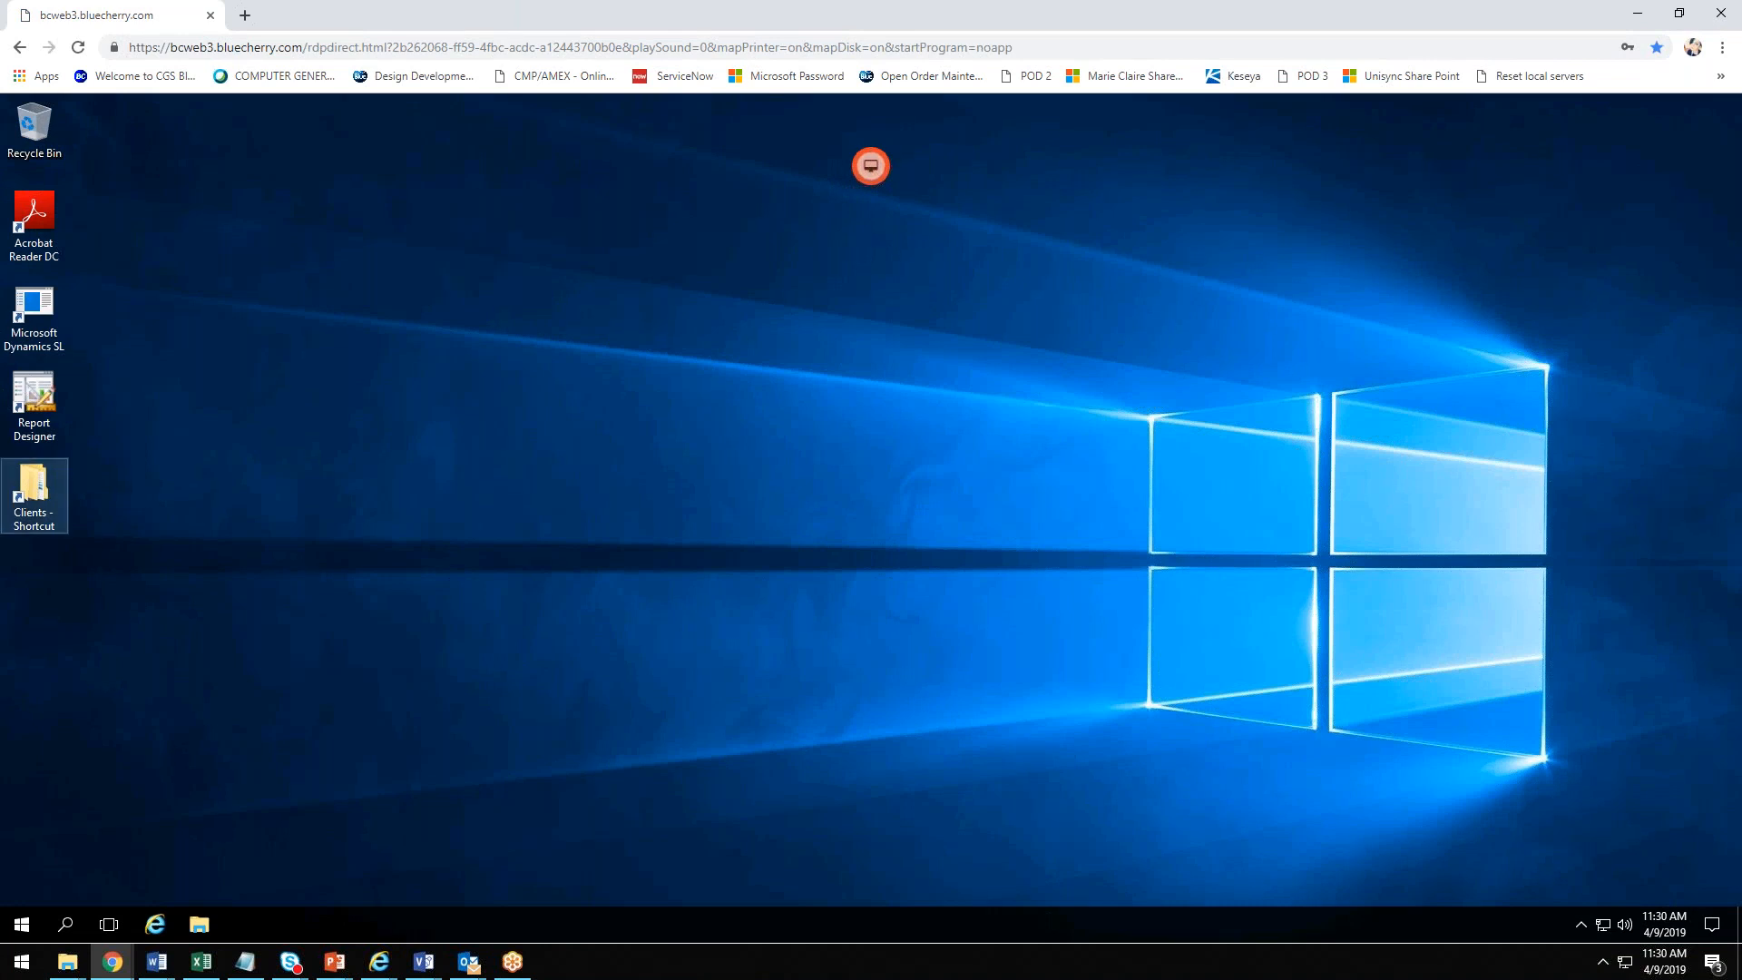
Step: On the remote desktop, open the ELRE client's Infinity folder from the Clients shortcut and launch the BlueCherryInfinity application
double_click(33, 494)
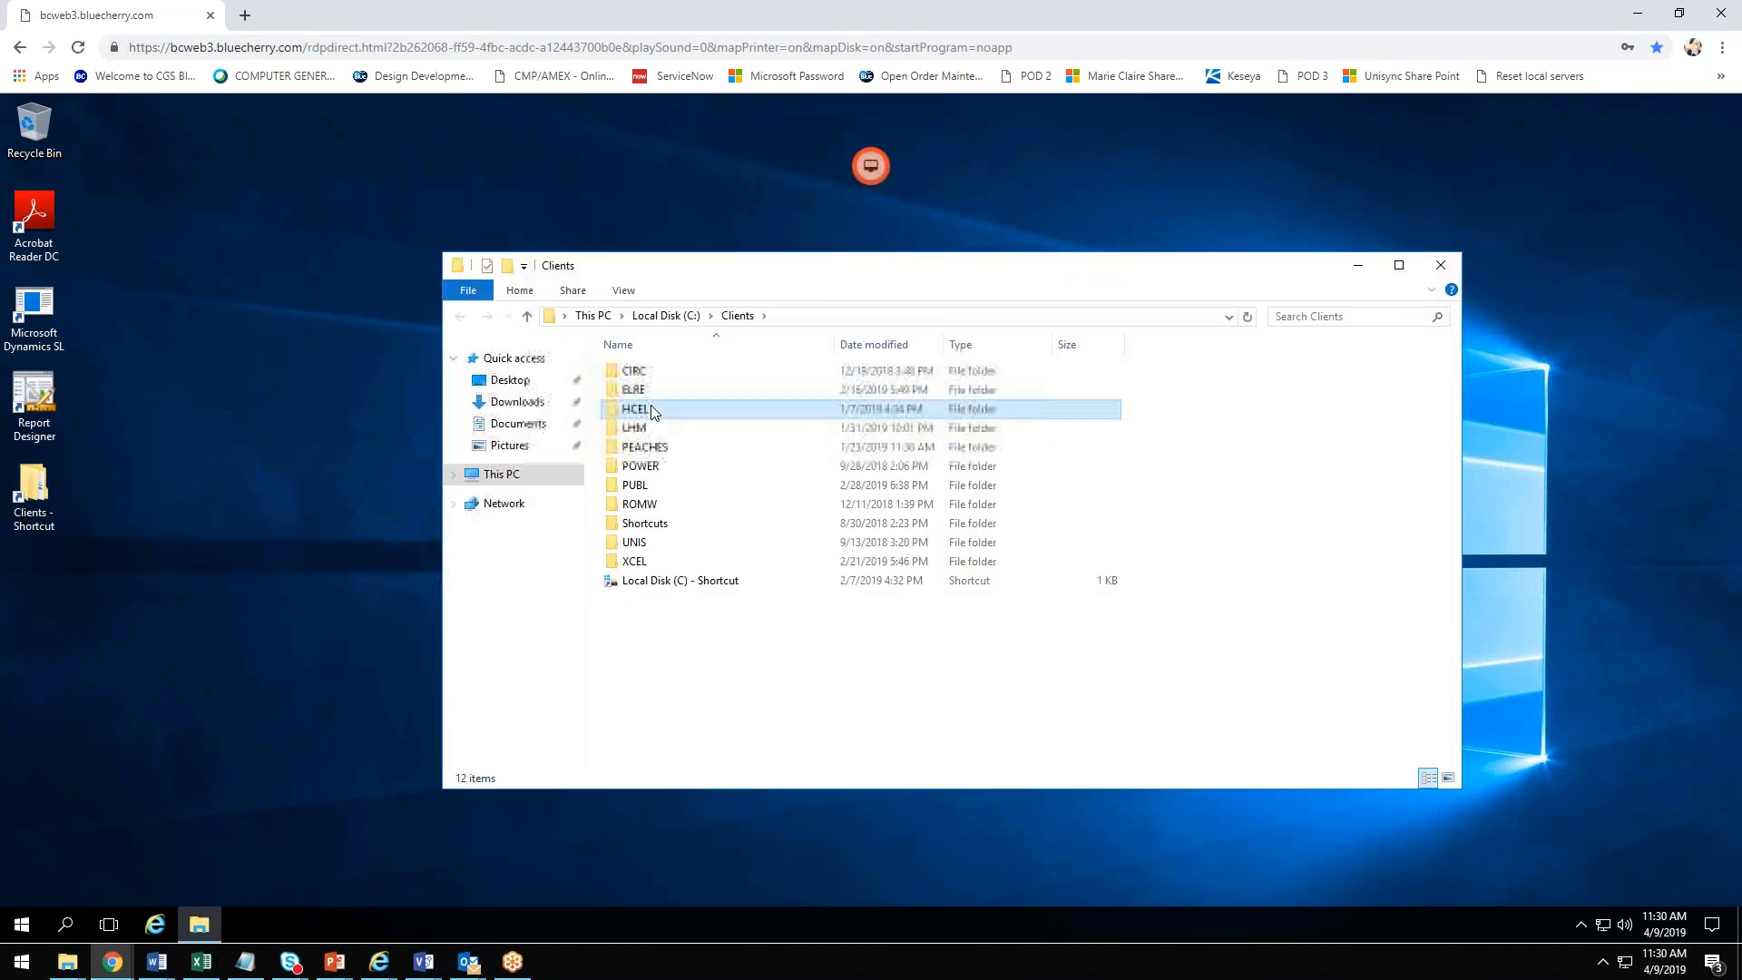
double_click(653, 391)
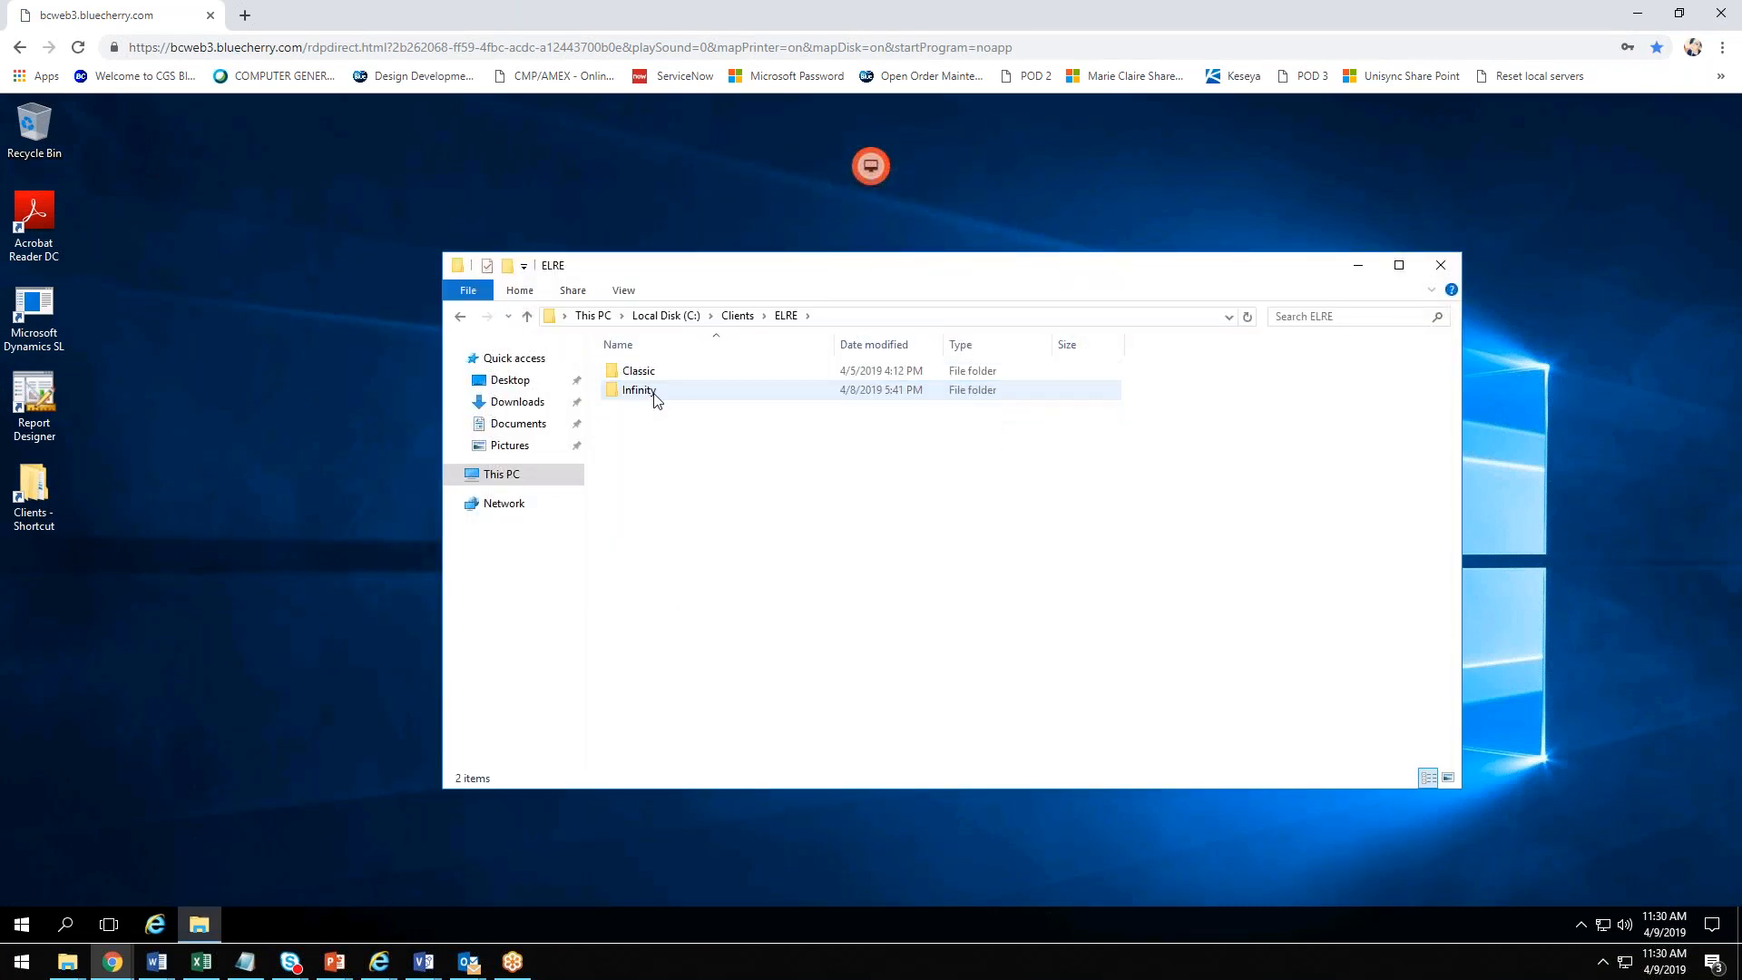
double_click(654, 392)
scroll(677, 536, "down", 5)
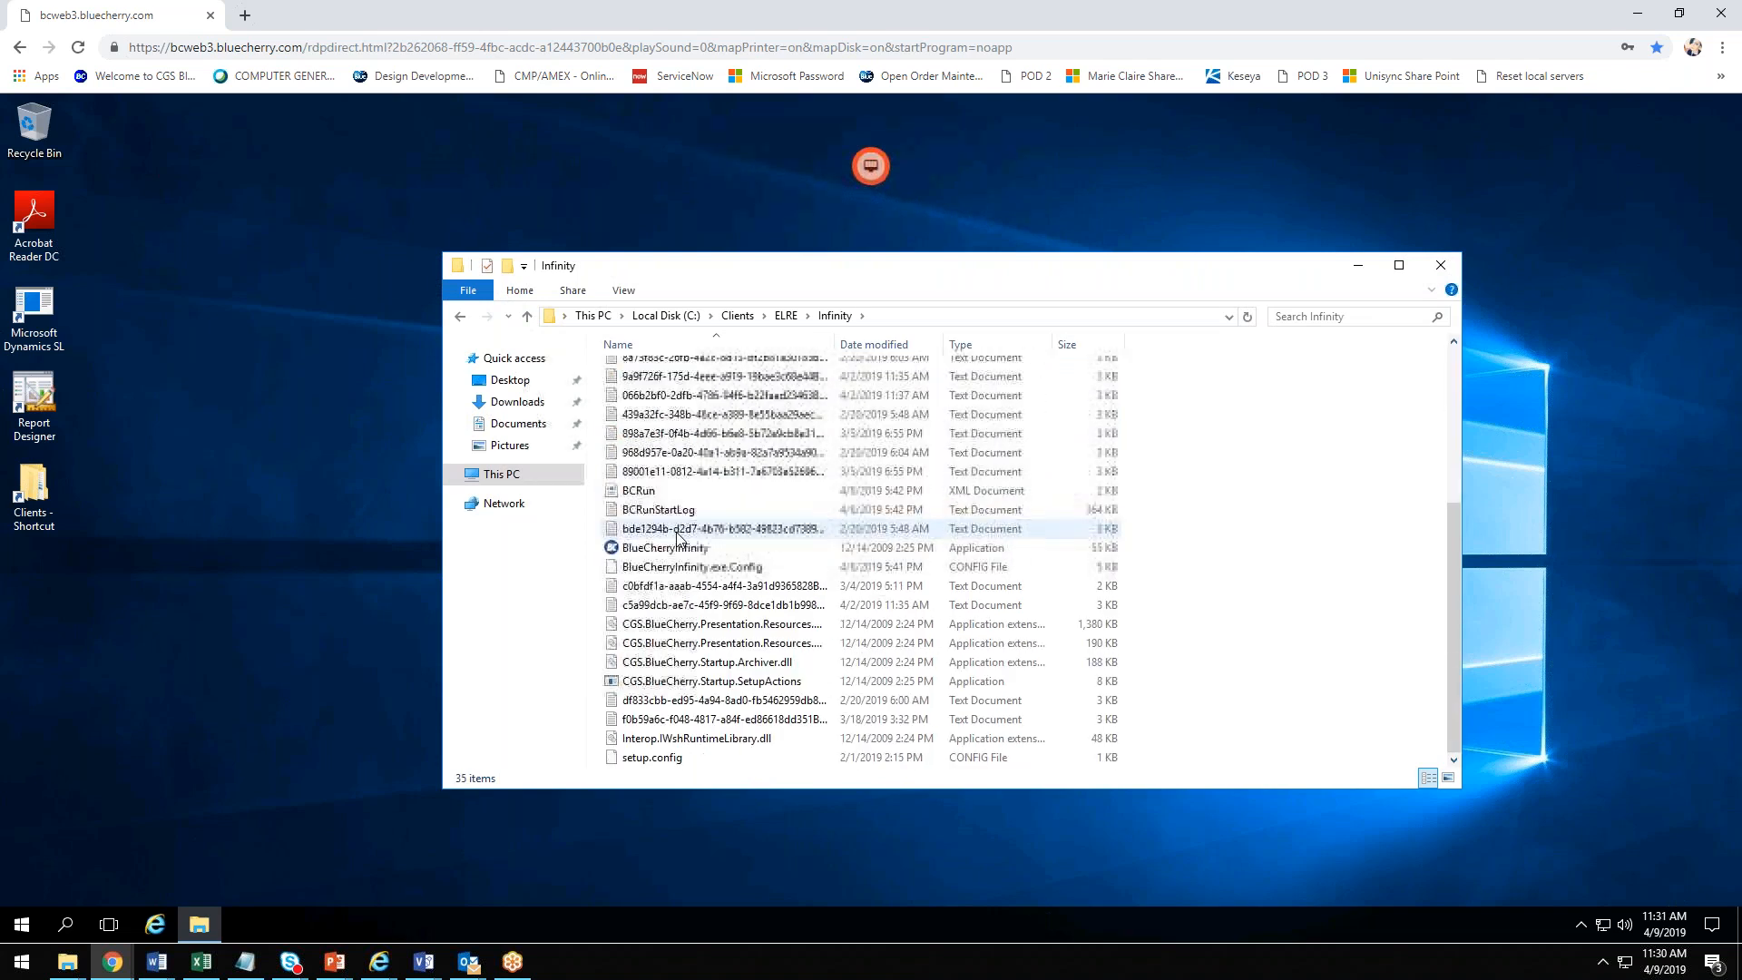
double_click(677, 548)
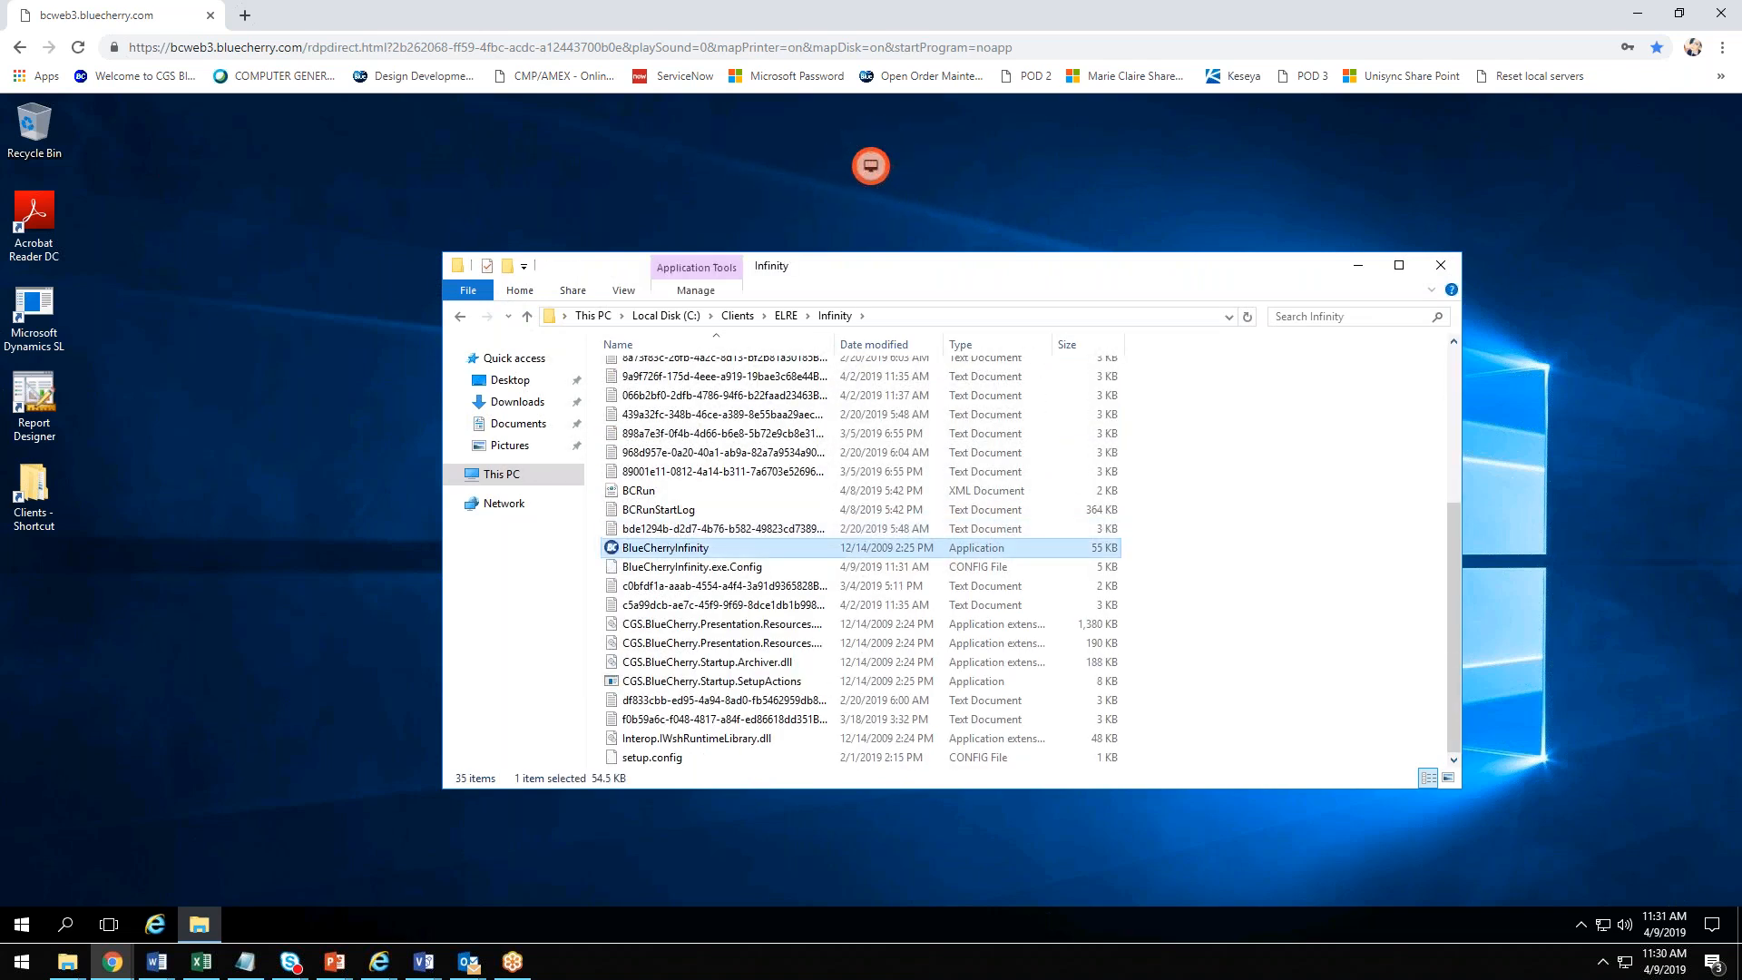
Step: Log in to the Elrene Home Fashion Production company with the administrator user name and the account password
left_click(842, 527)
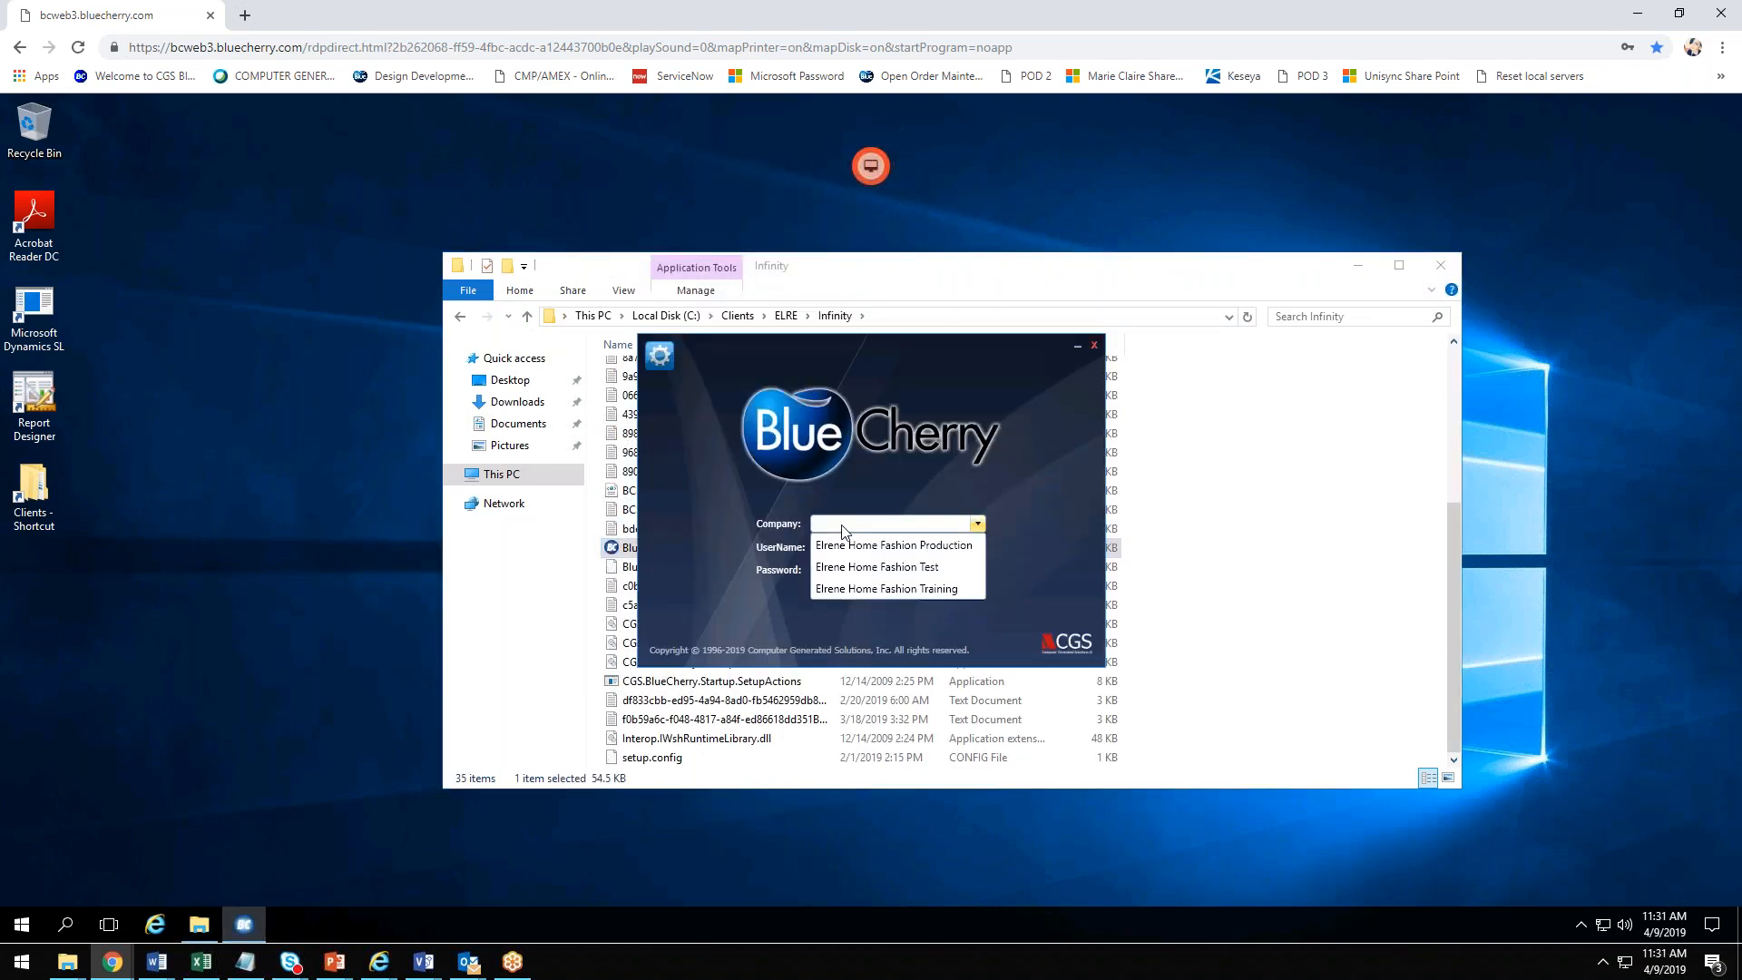
left_click(848, 544)
left_click(848, 551)
type("CGSADMIN")
key("Tab")
type("*****")
key("Return")
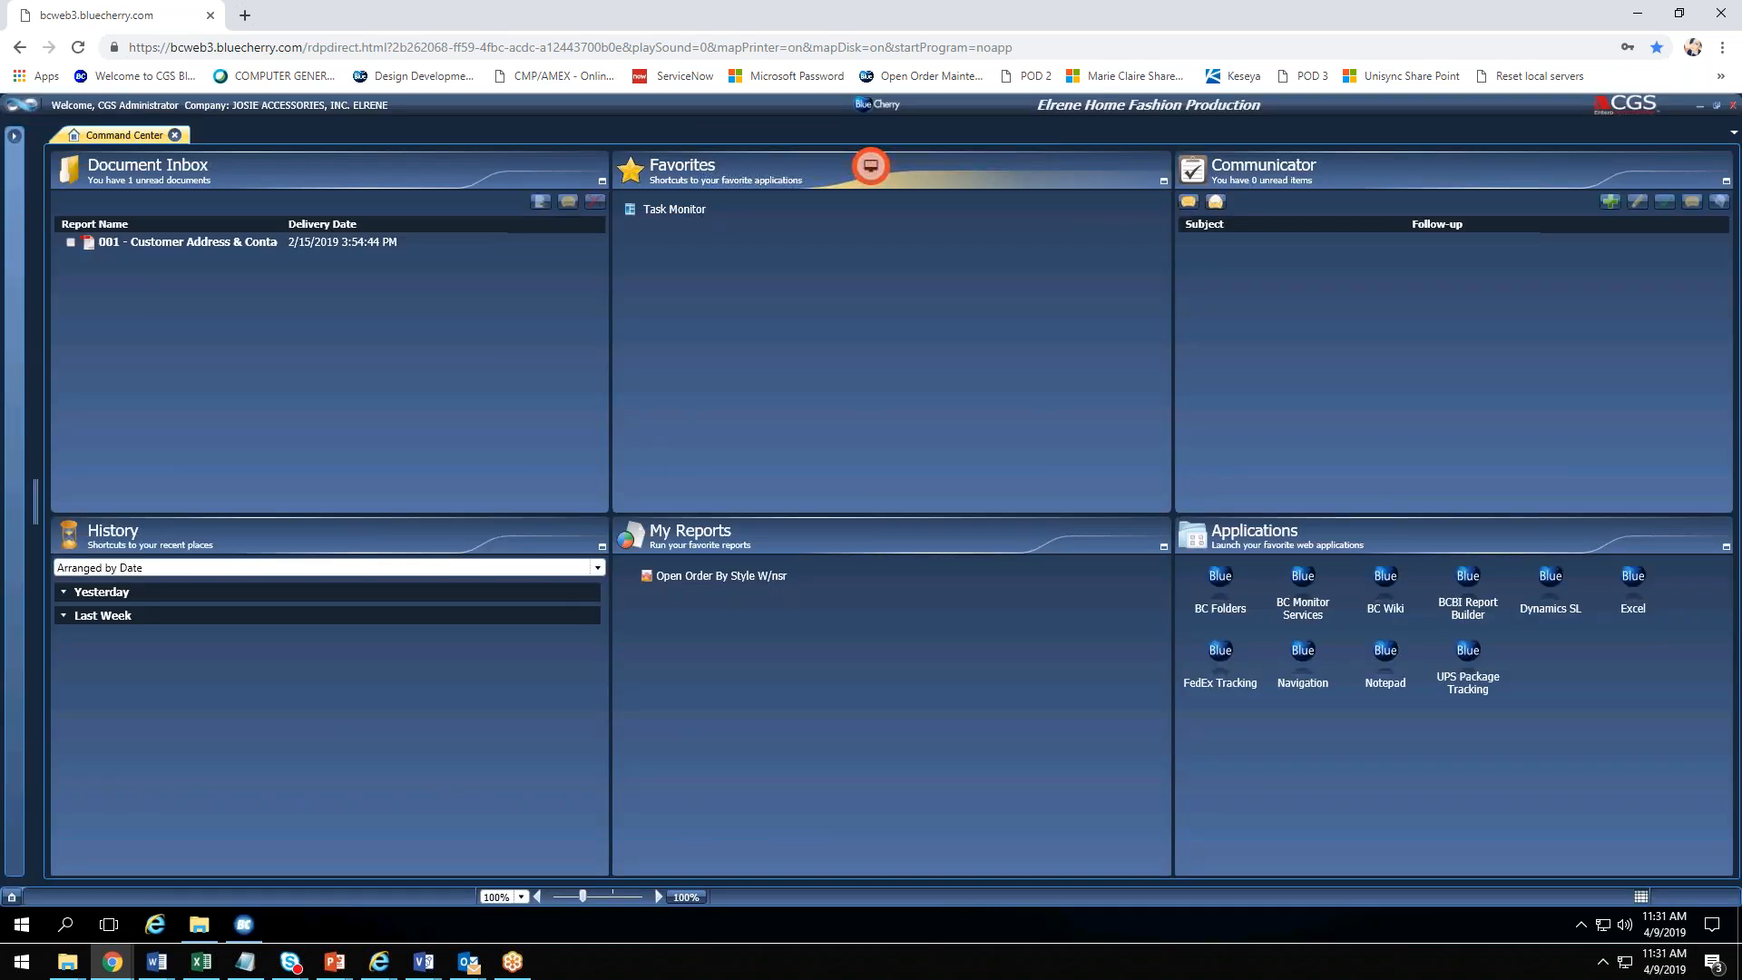
Step: Expand the Applications section, open the UPS Package Tracking shortcut in Application Builder and select its whole App URL
left_click(1727, 547)
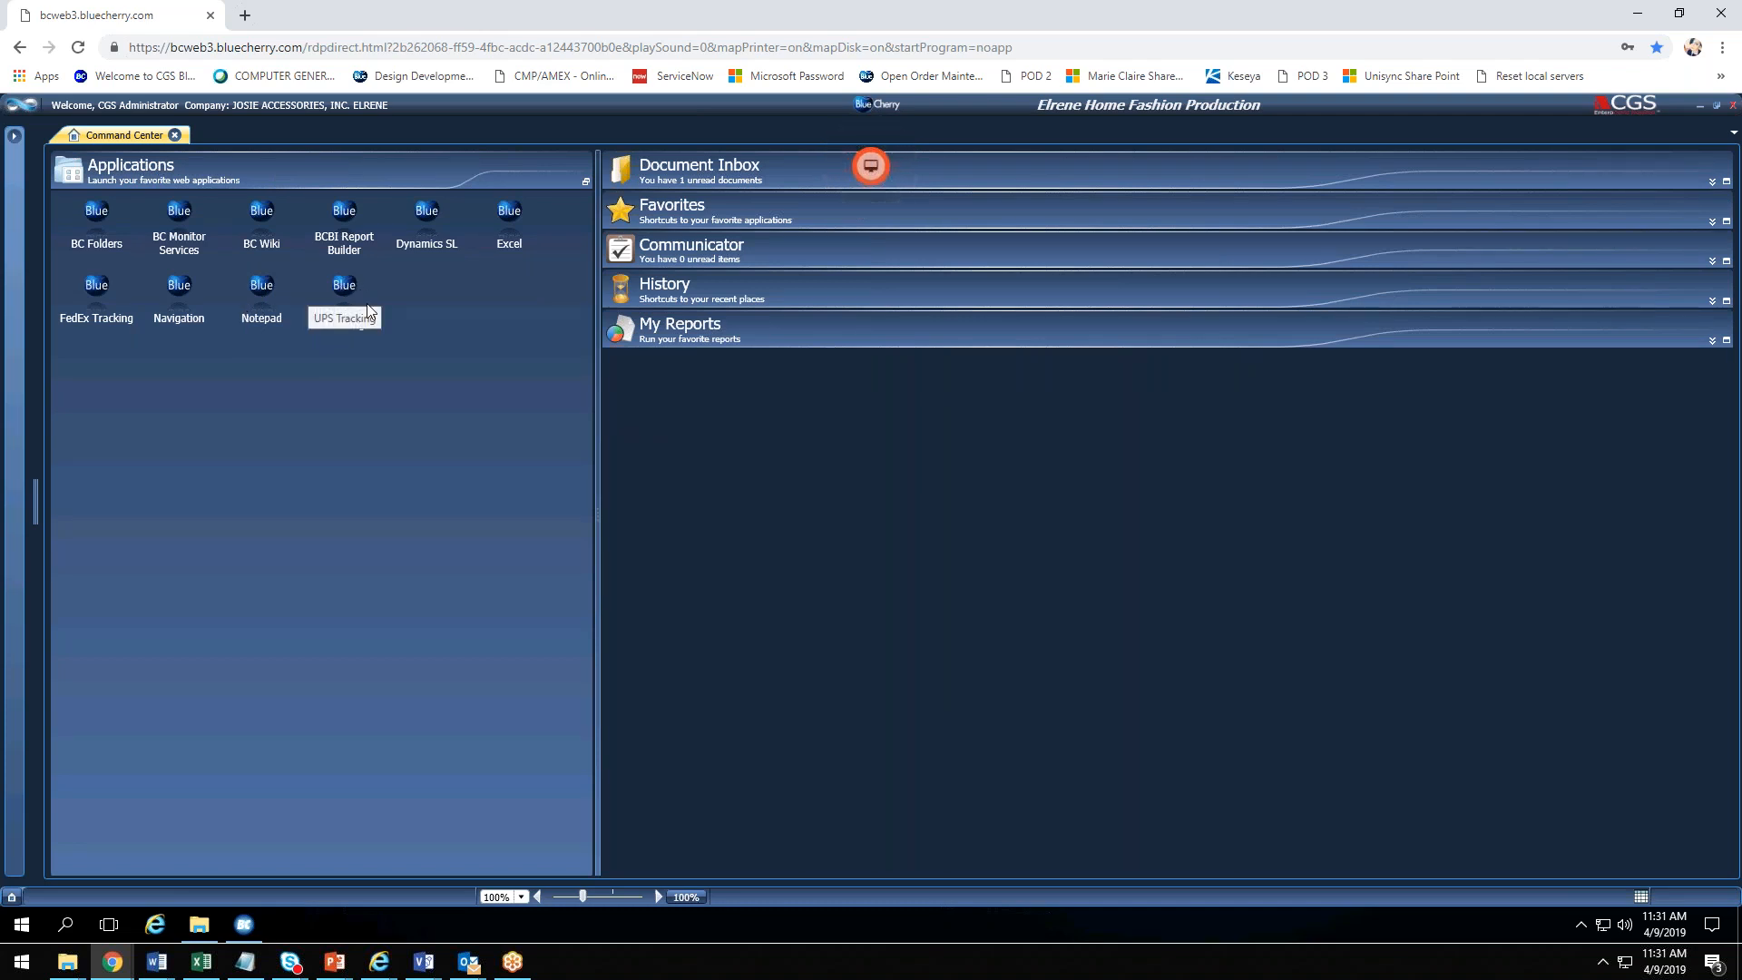
left_click(341, 292)
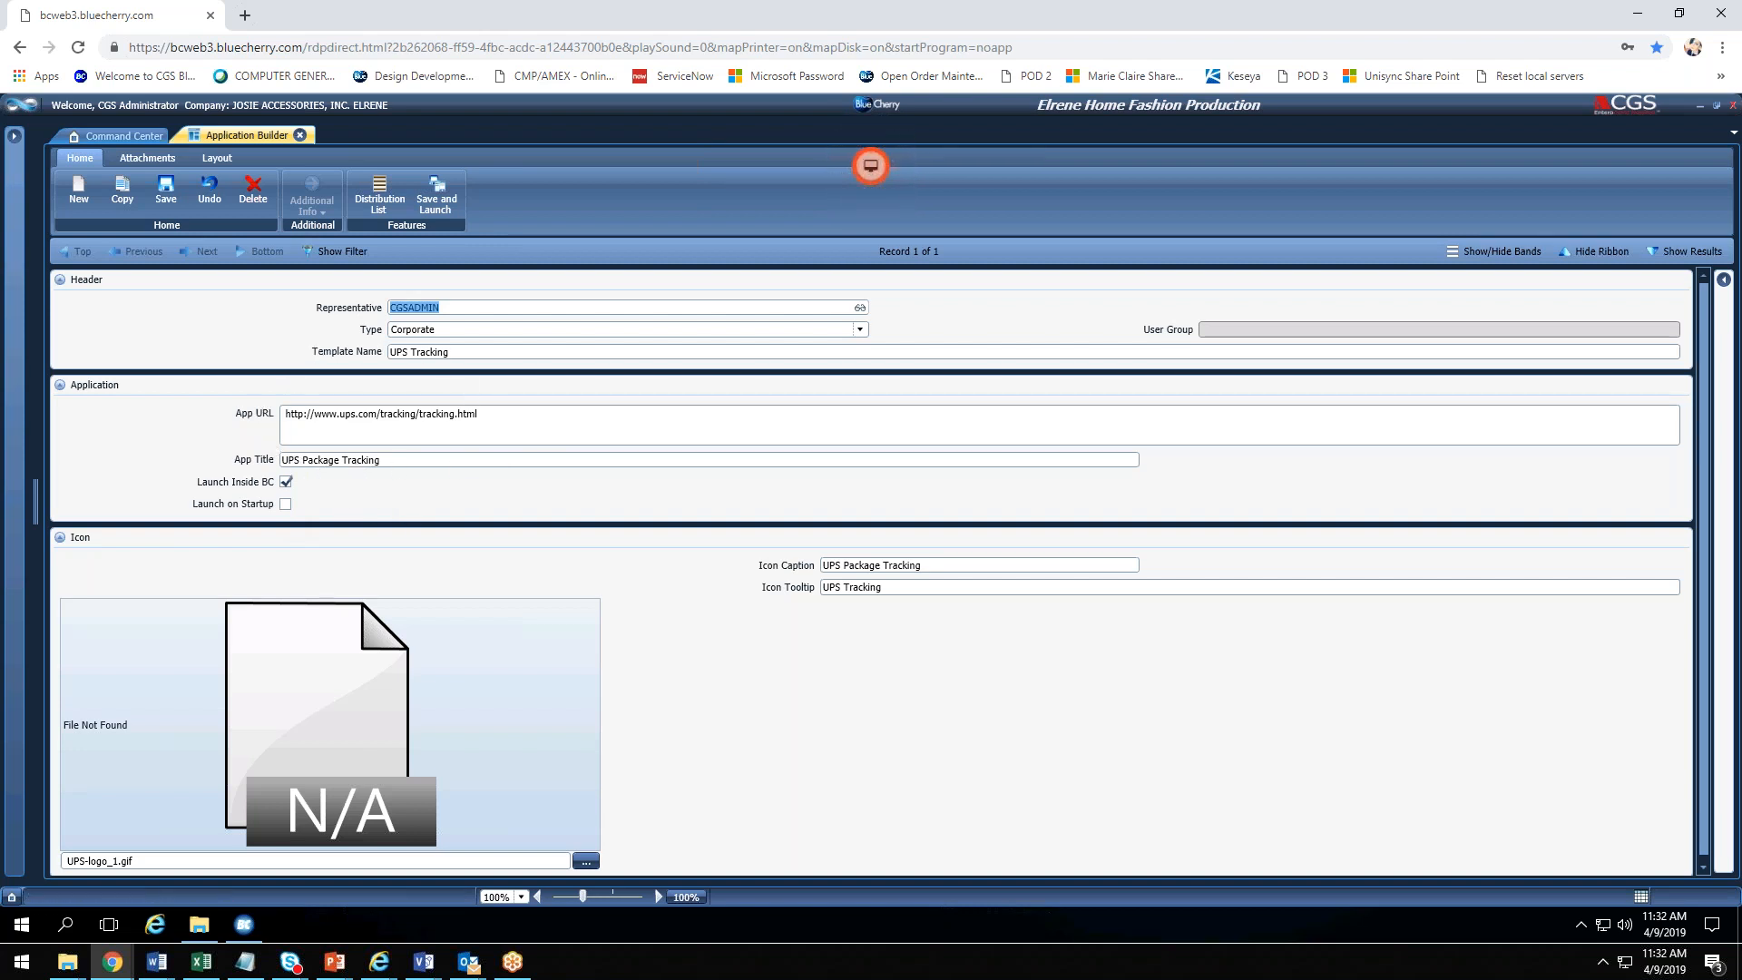
left_click(525, 424)
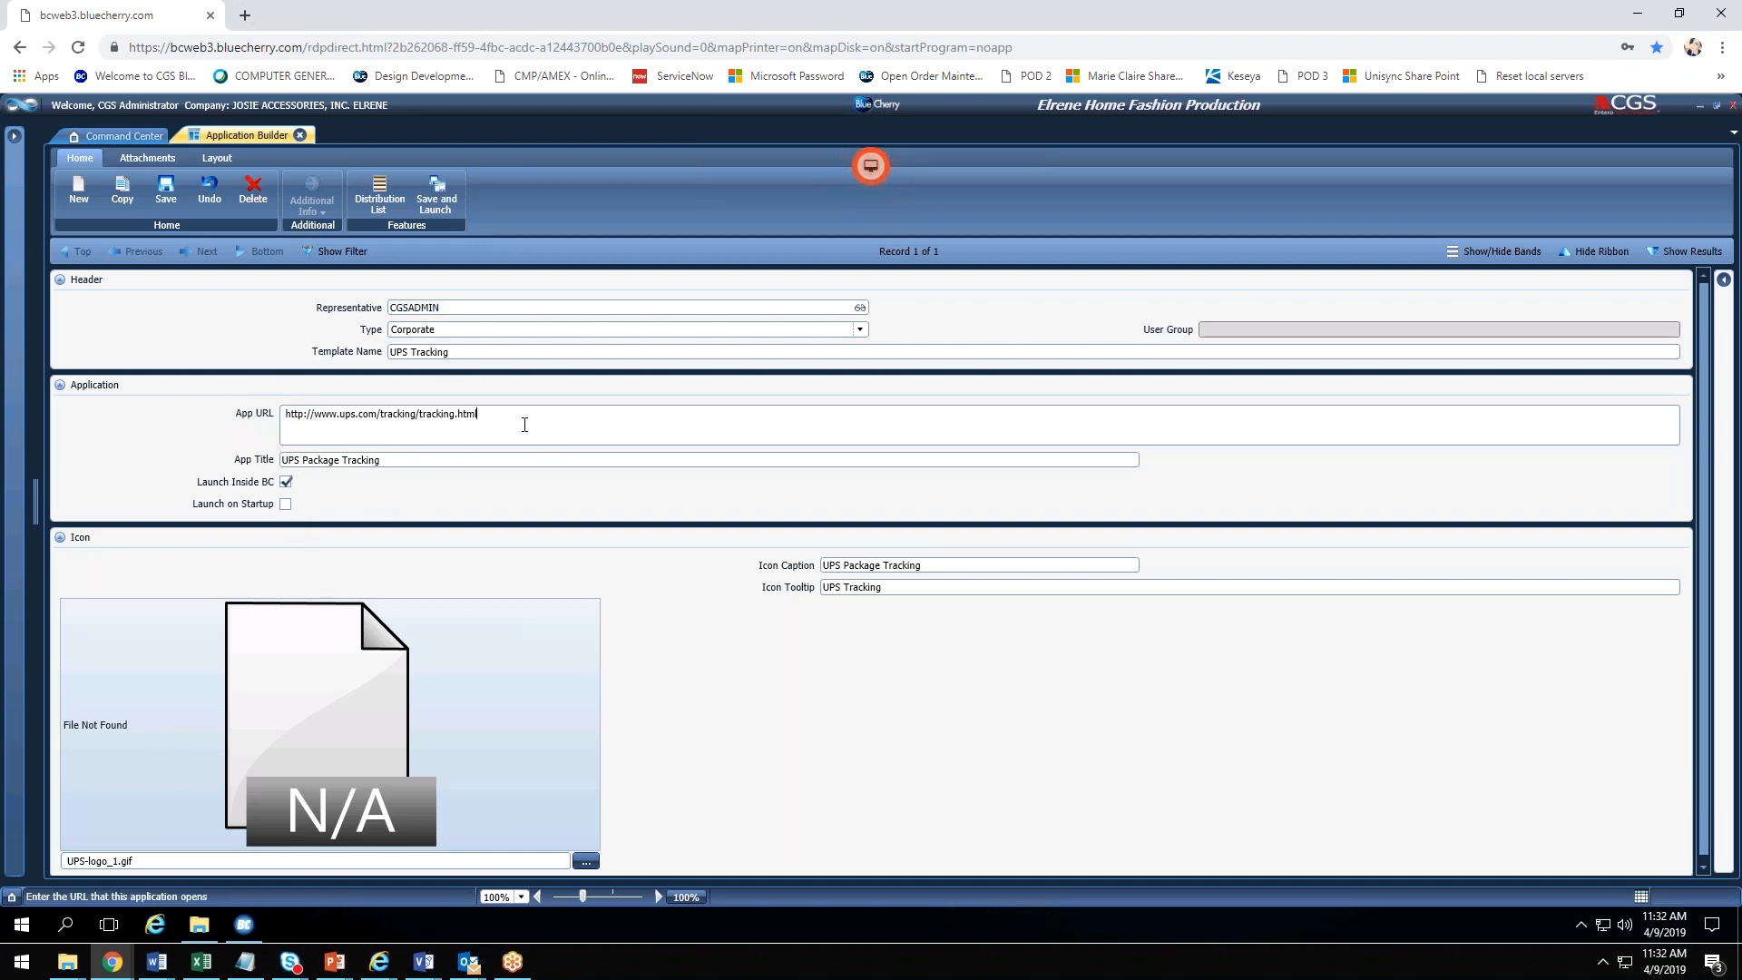
key("ctrl+a")
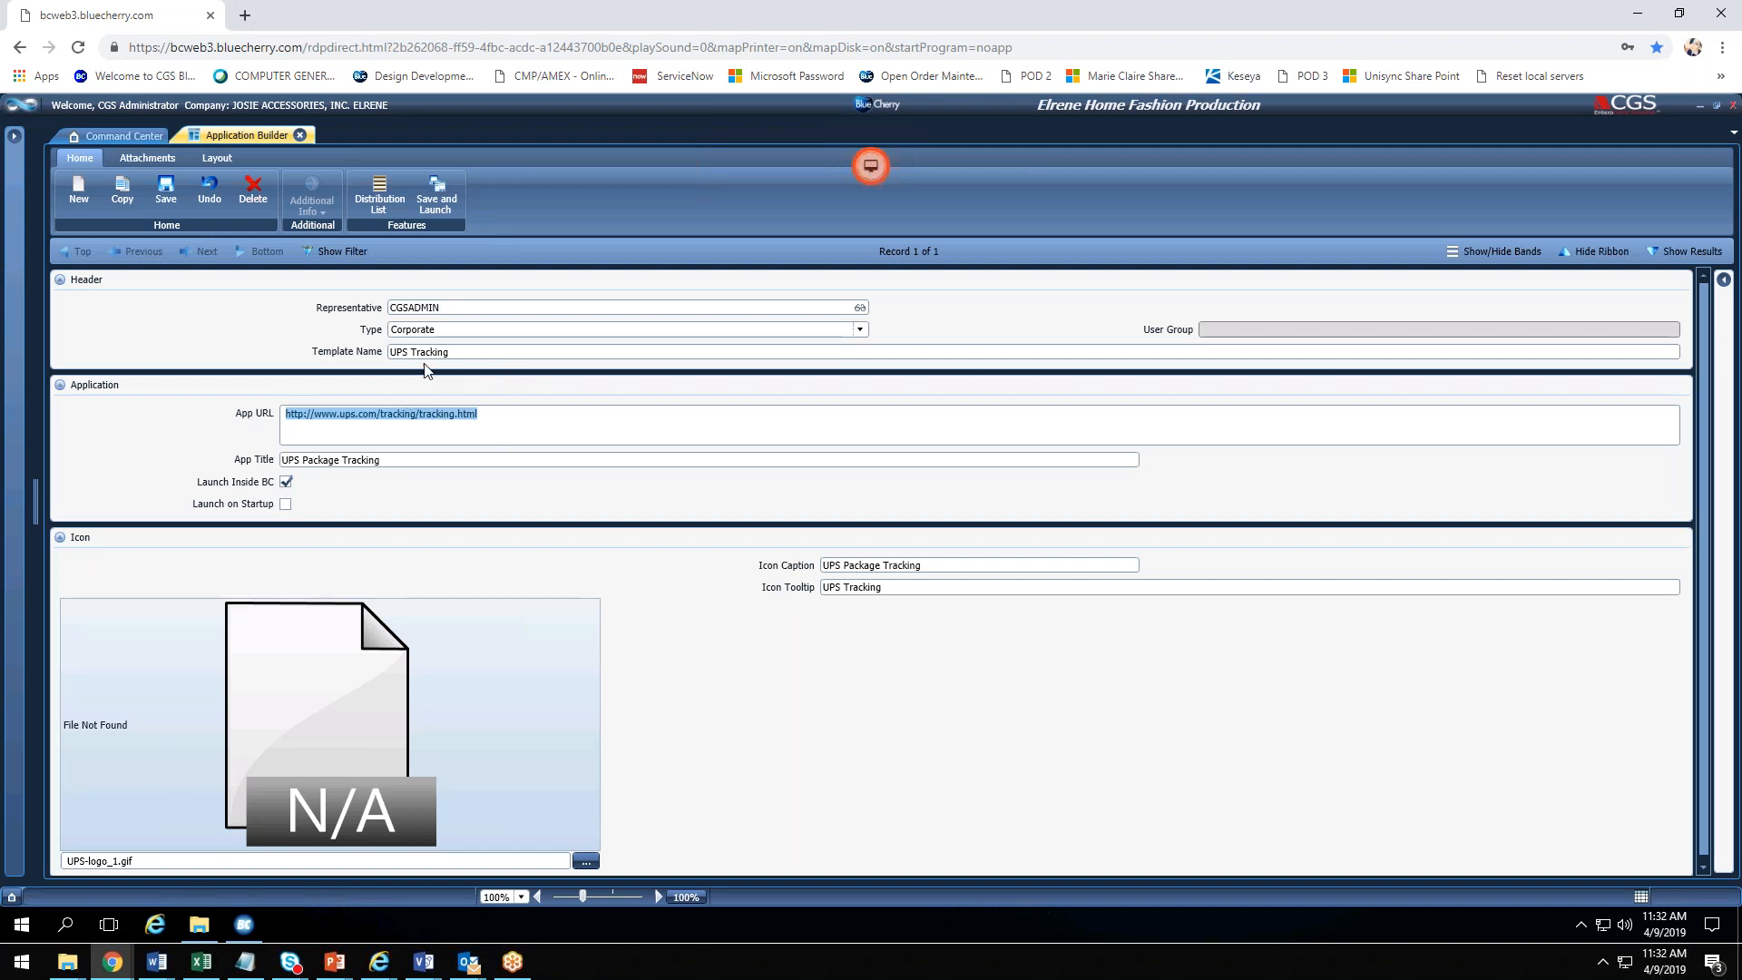
Step: Try Group and another option as the UPS Tracking application's type, and return the type to Corporate
left_click(433, 333)
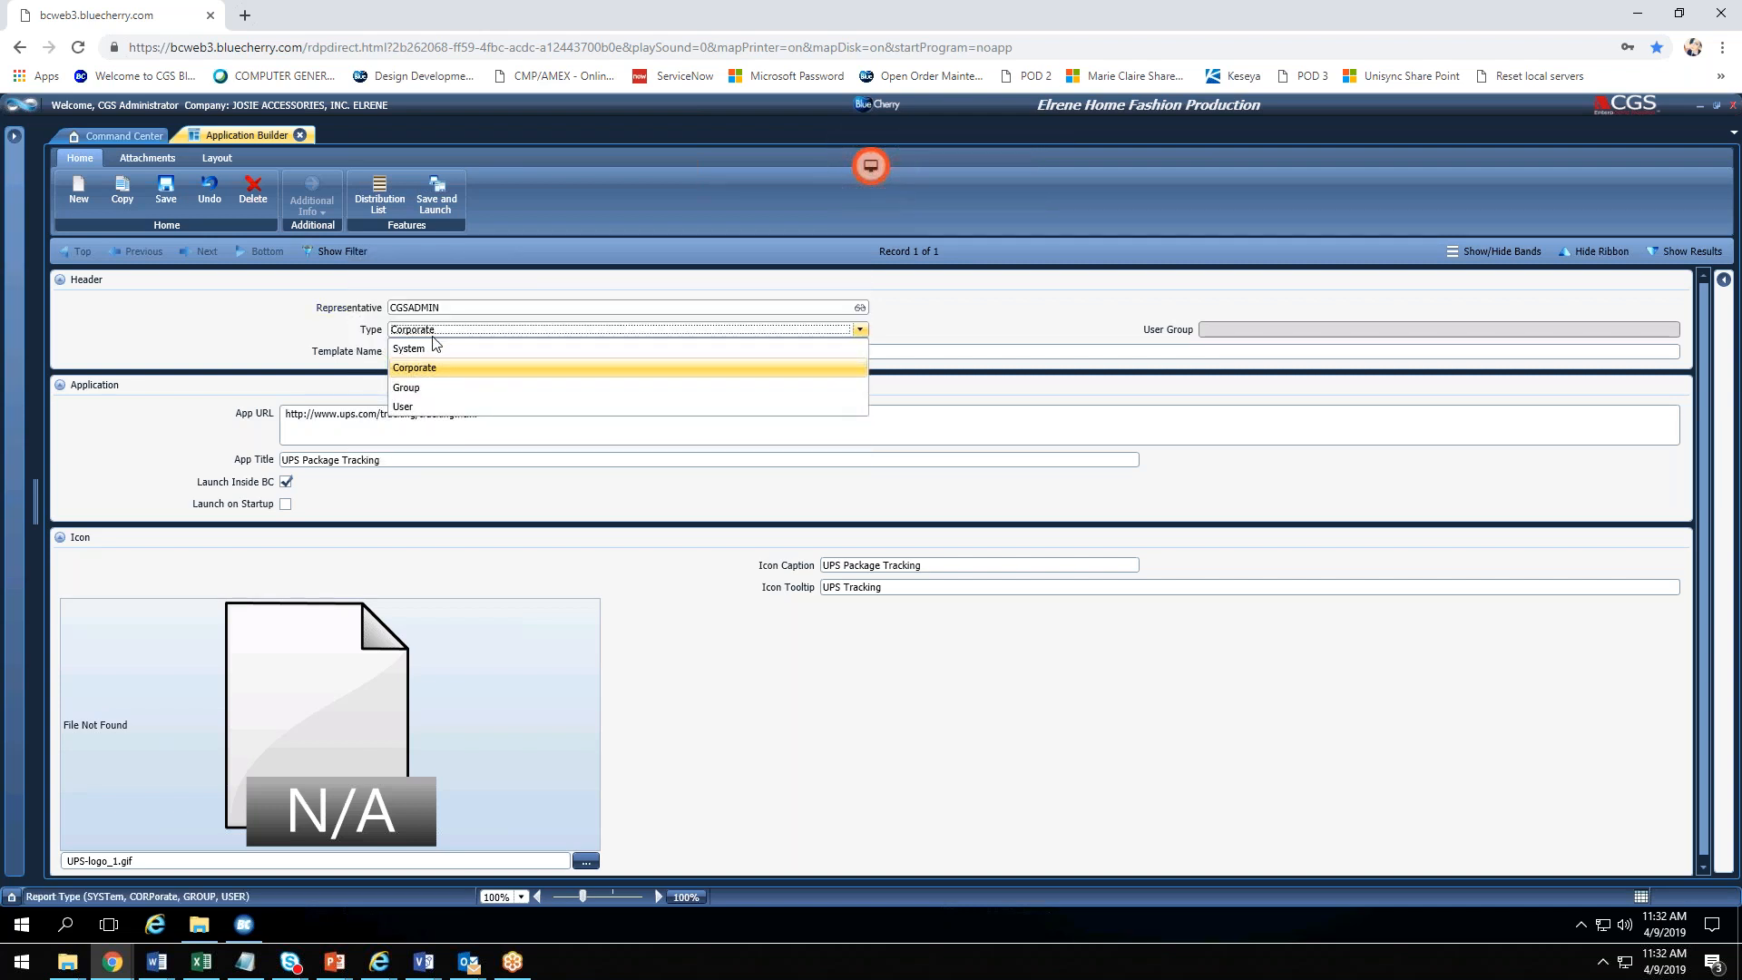
left_click(433, 389)
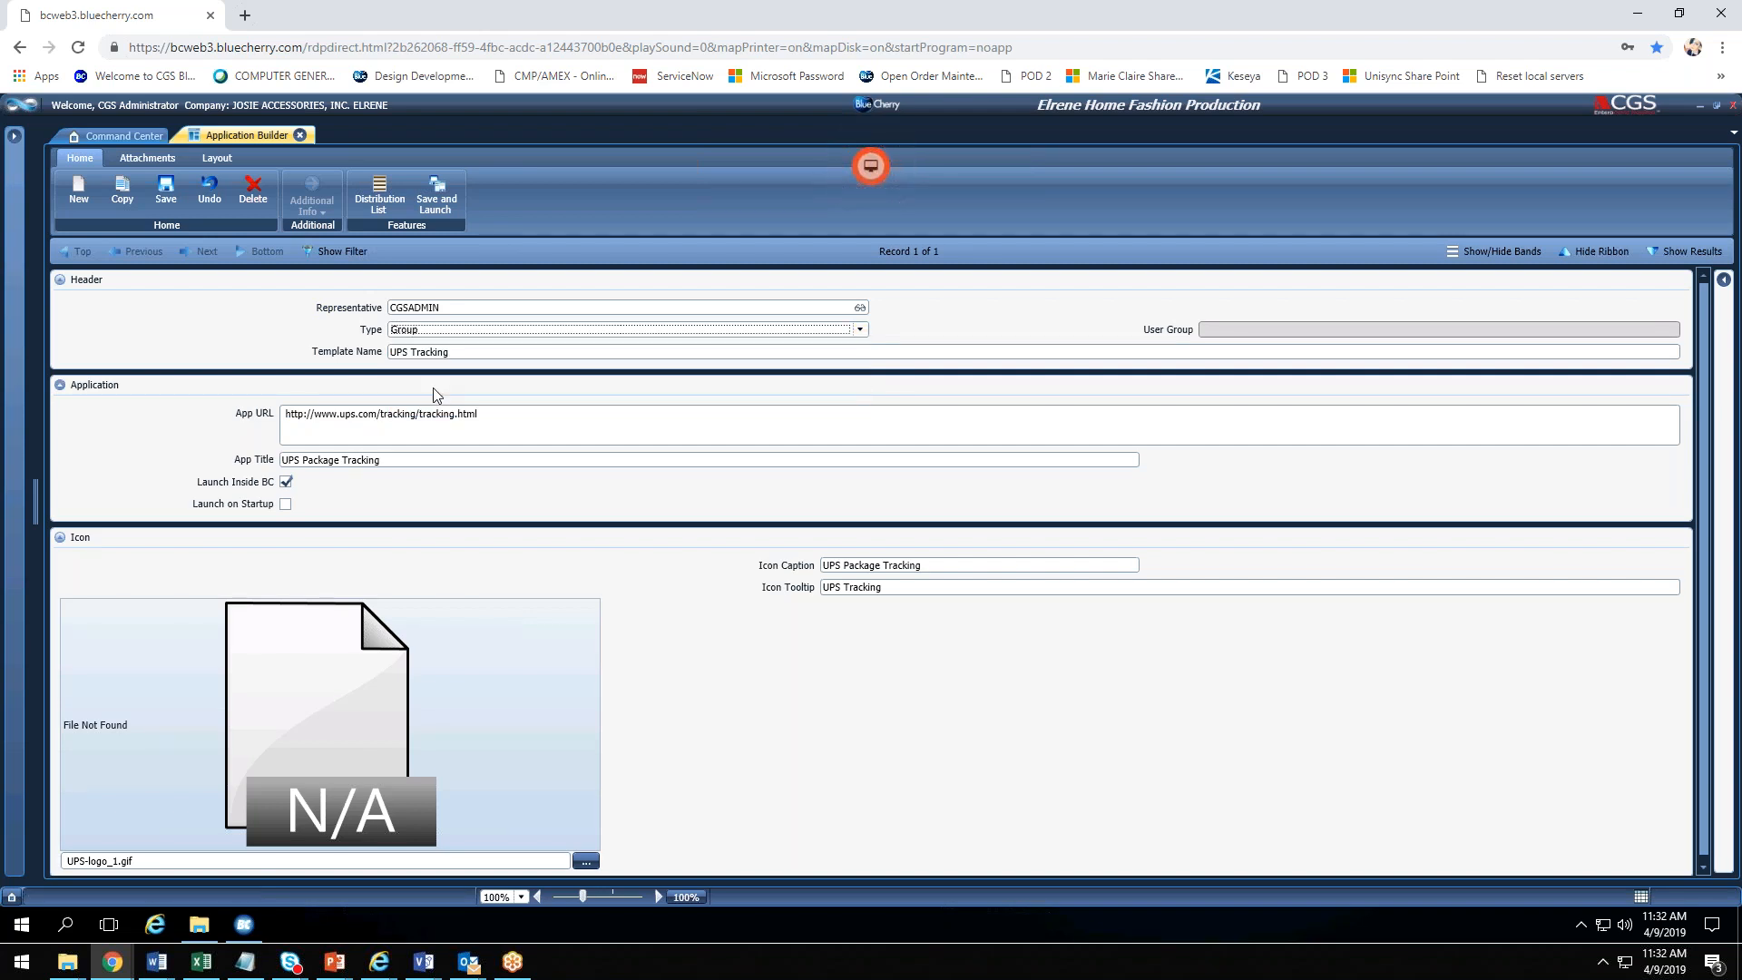
left_click(450, 334)
key("Down")
key("Return")
left_click(644, 331)
left_click(565, 368)
Step: Switch to BlueCherry BI in Internet Explorer, open the Cube Manager and show the details of the YoY by Month Sales cube
left_click(379, 962)
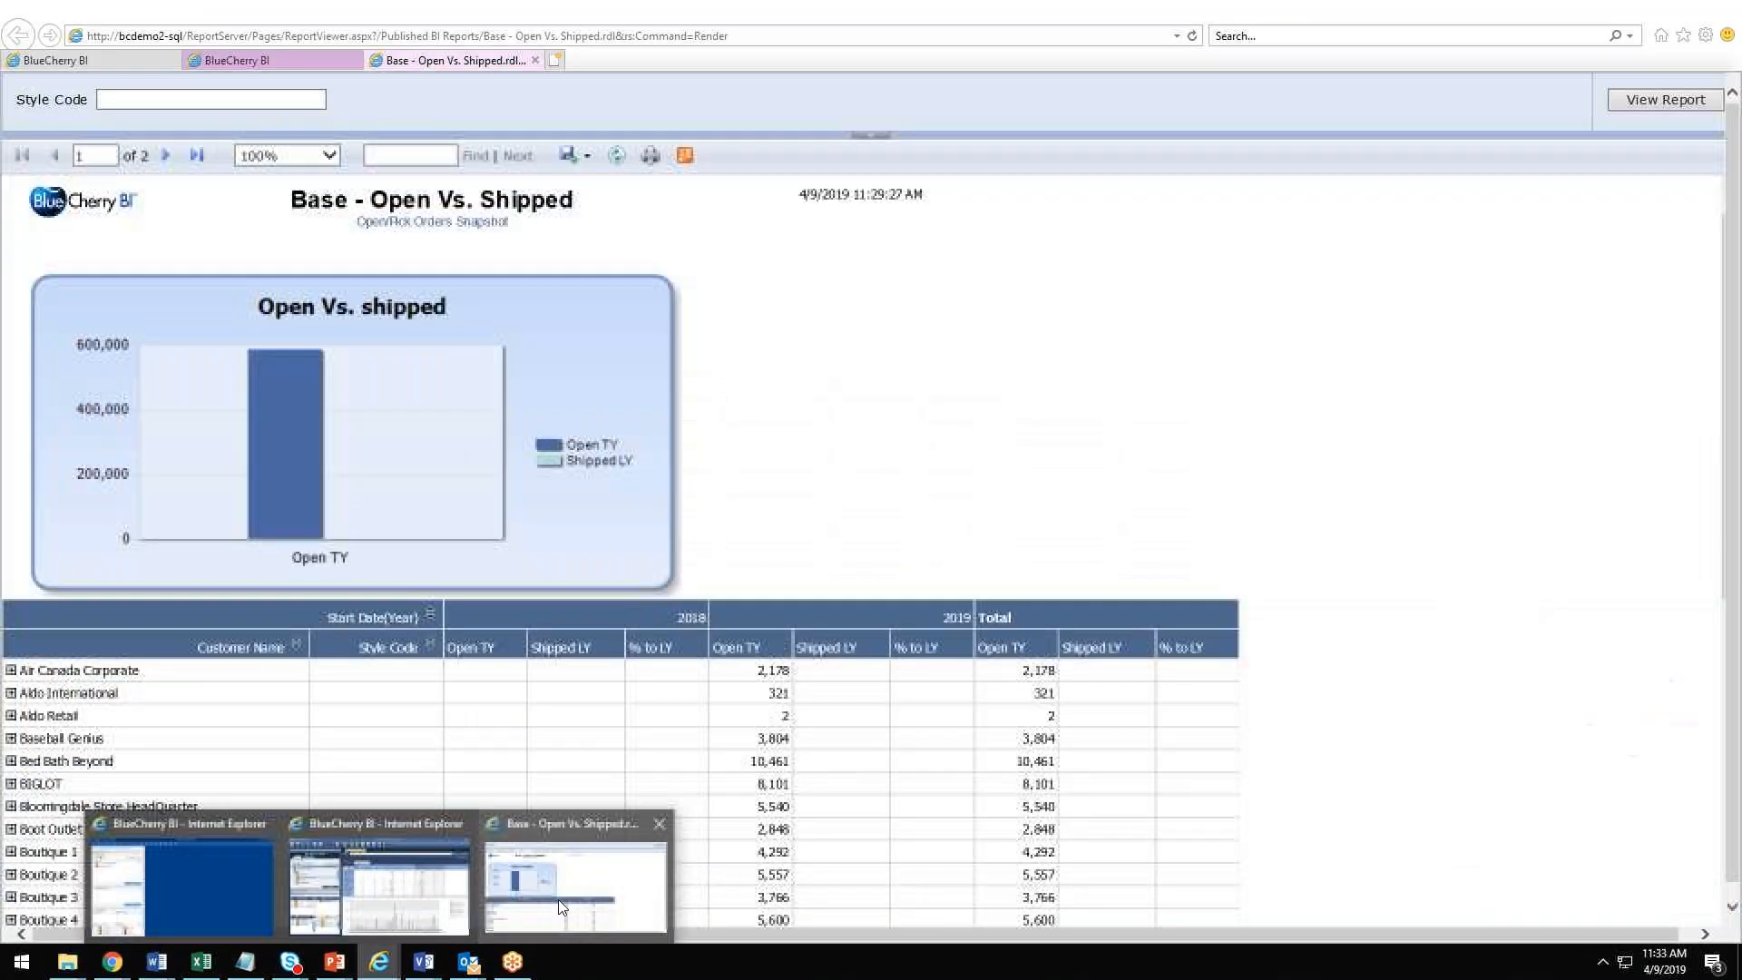
left_click(383, 885)
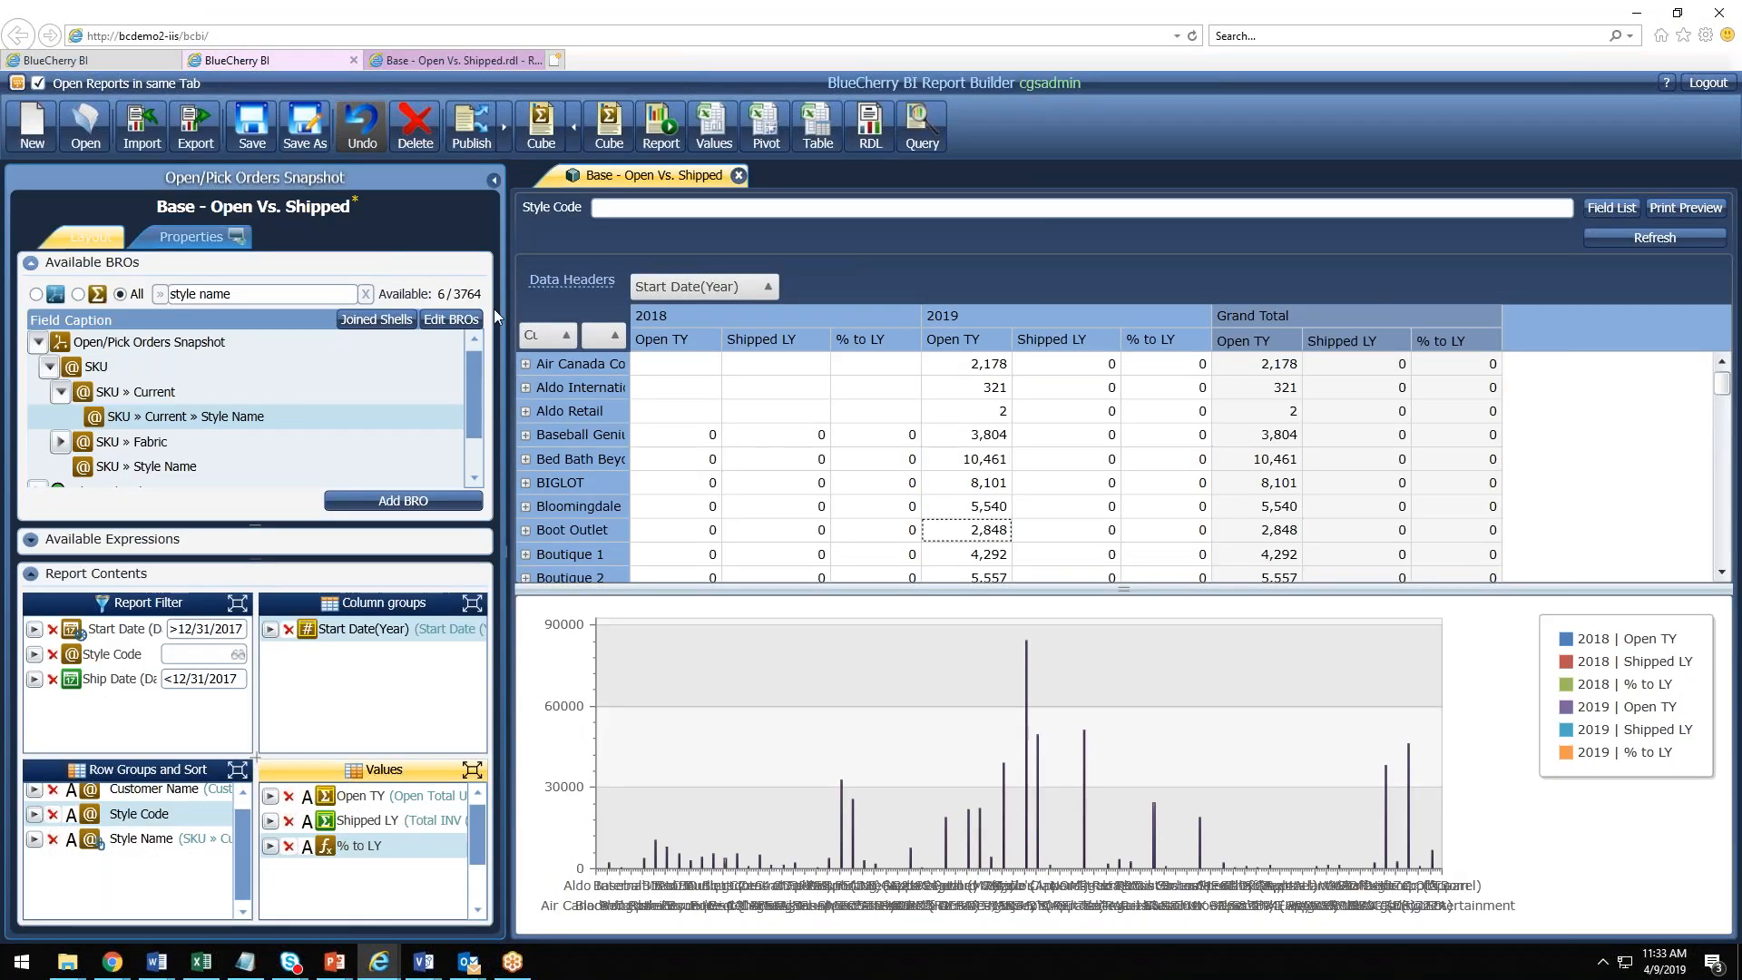
left_click(22, 86)
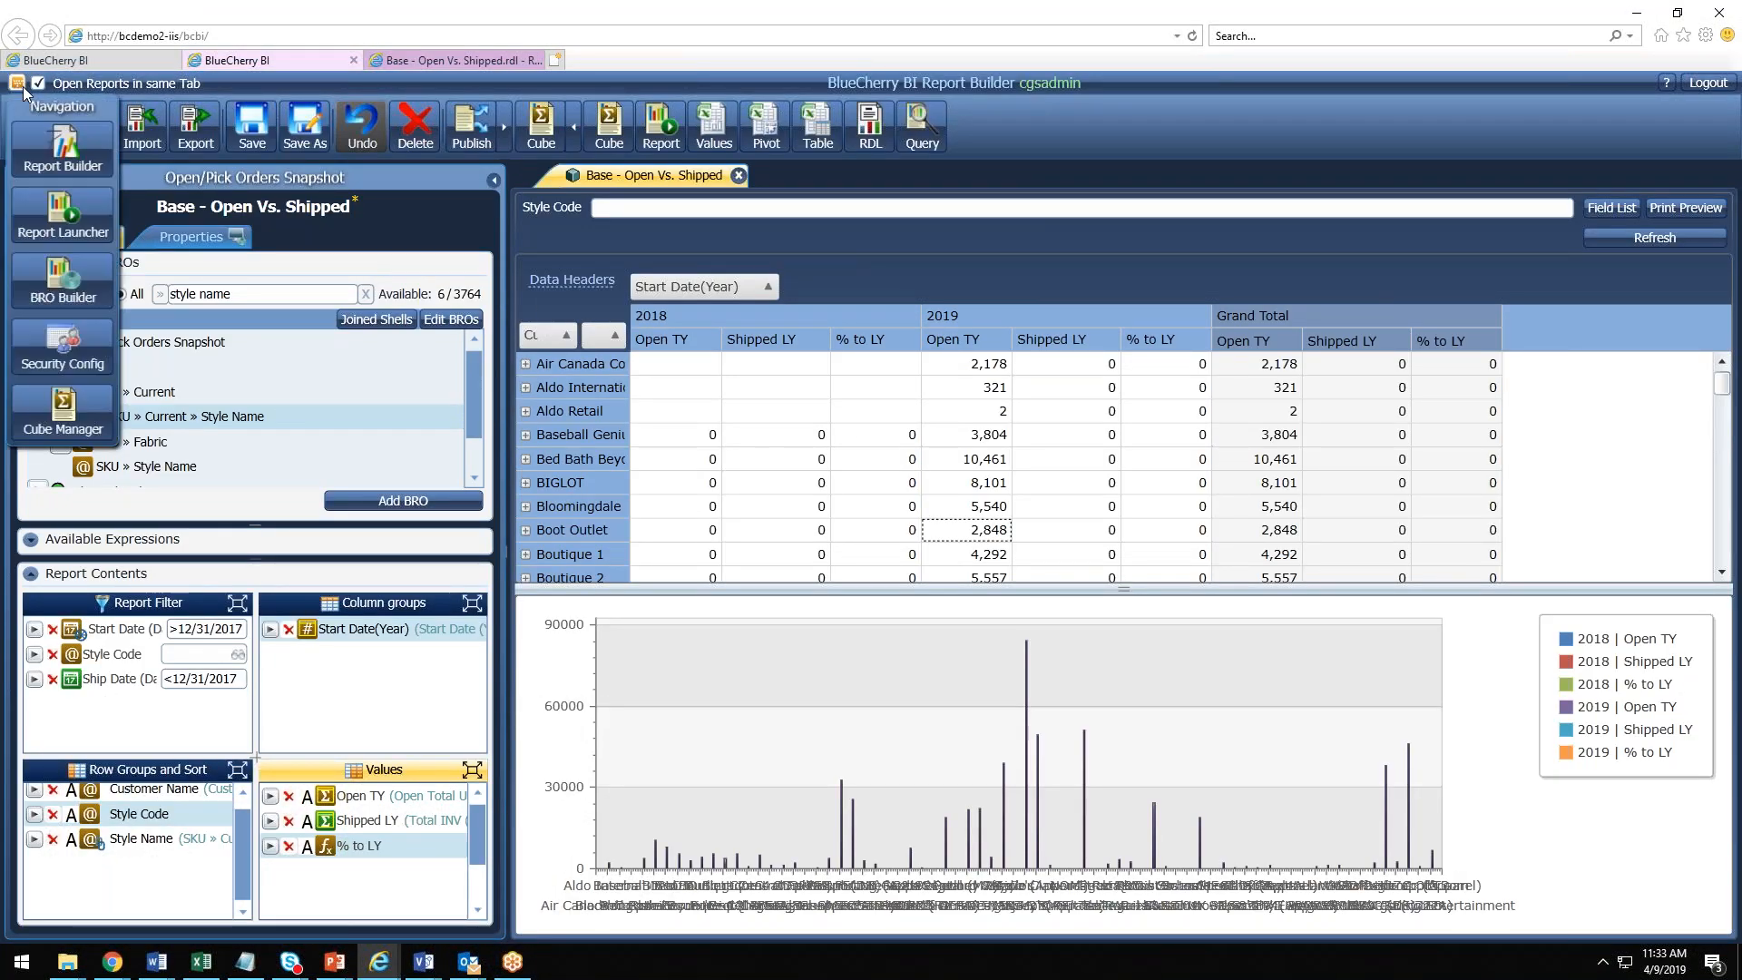
left_click(75, 426)
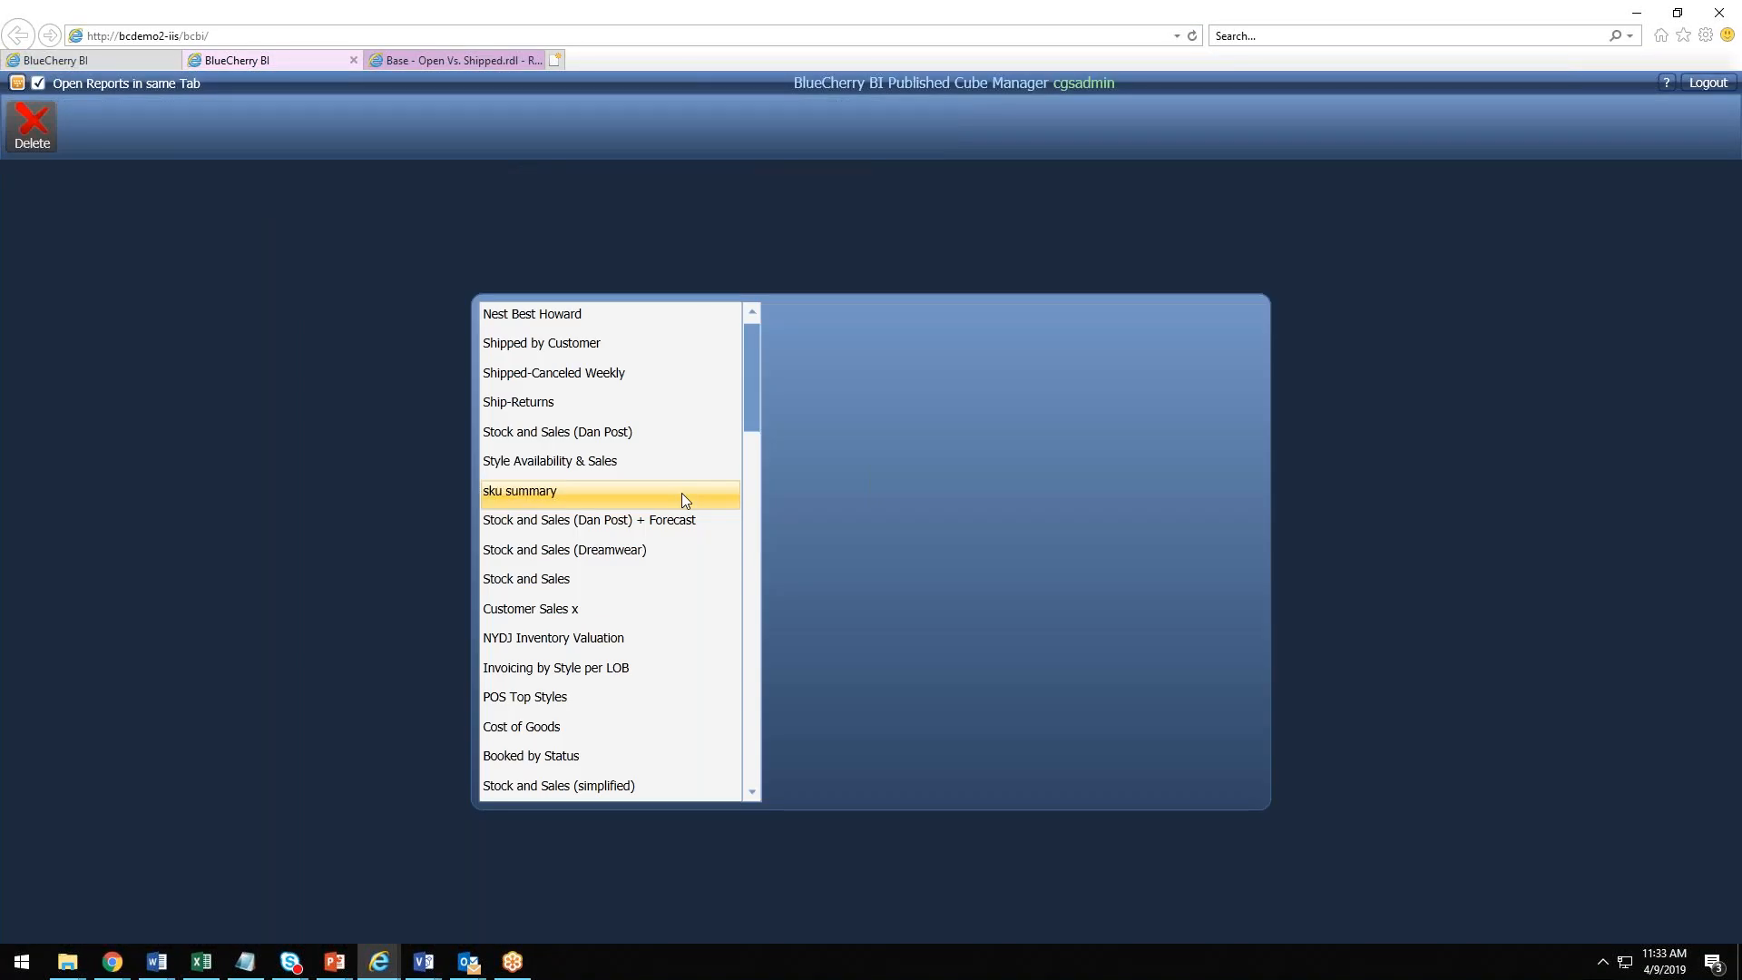
scroll(657, 381, "down", 20)
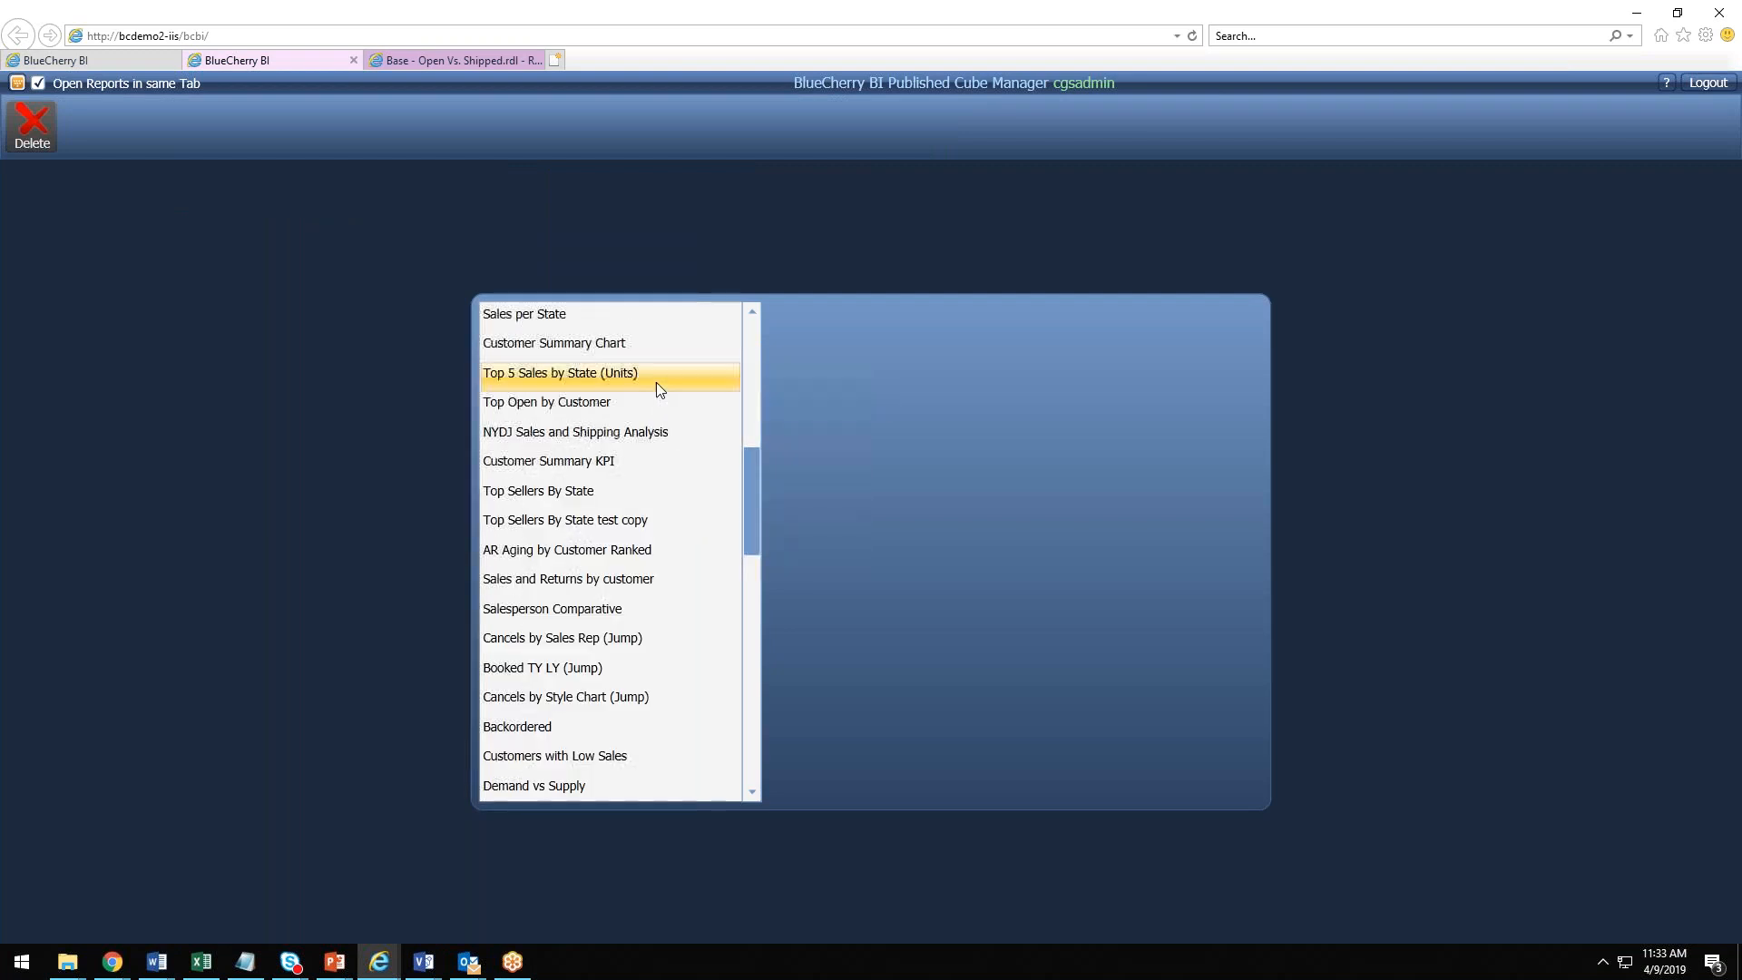
scroll(660, 390, "down", 1)
left_click(626, 513)
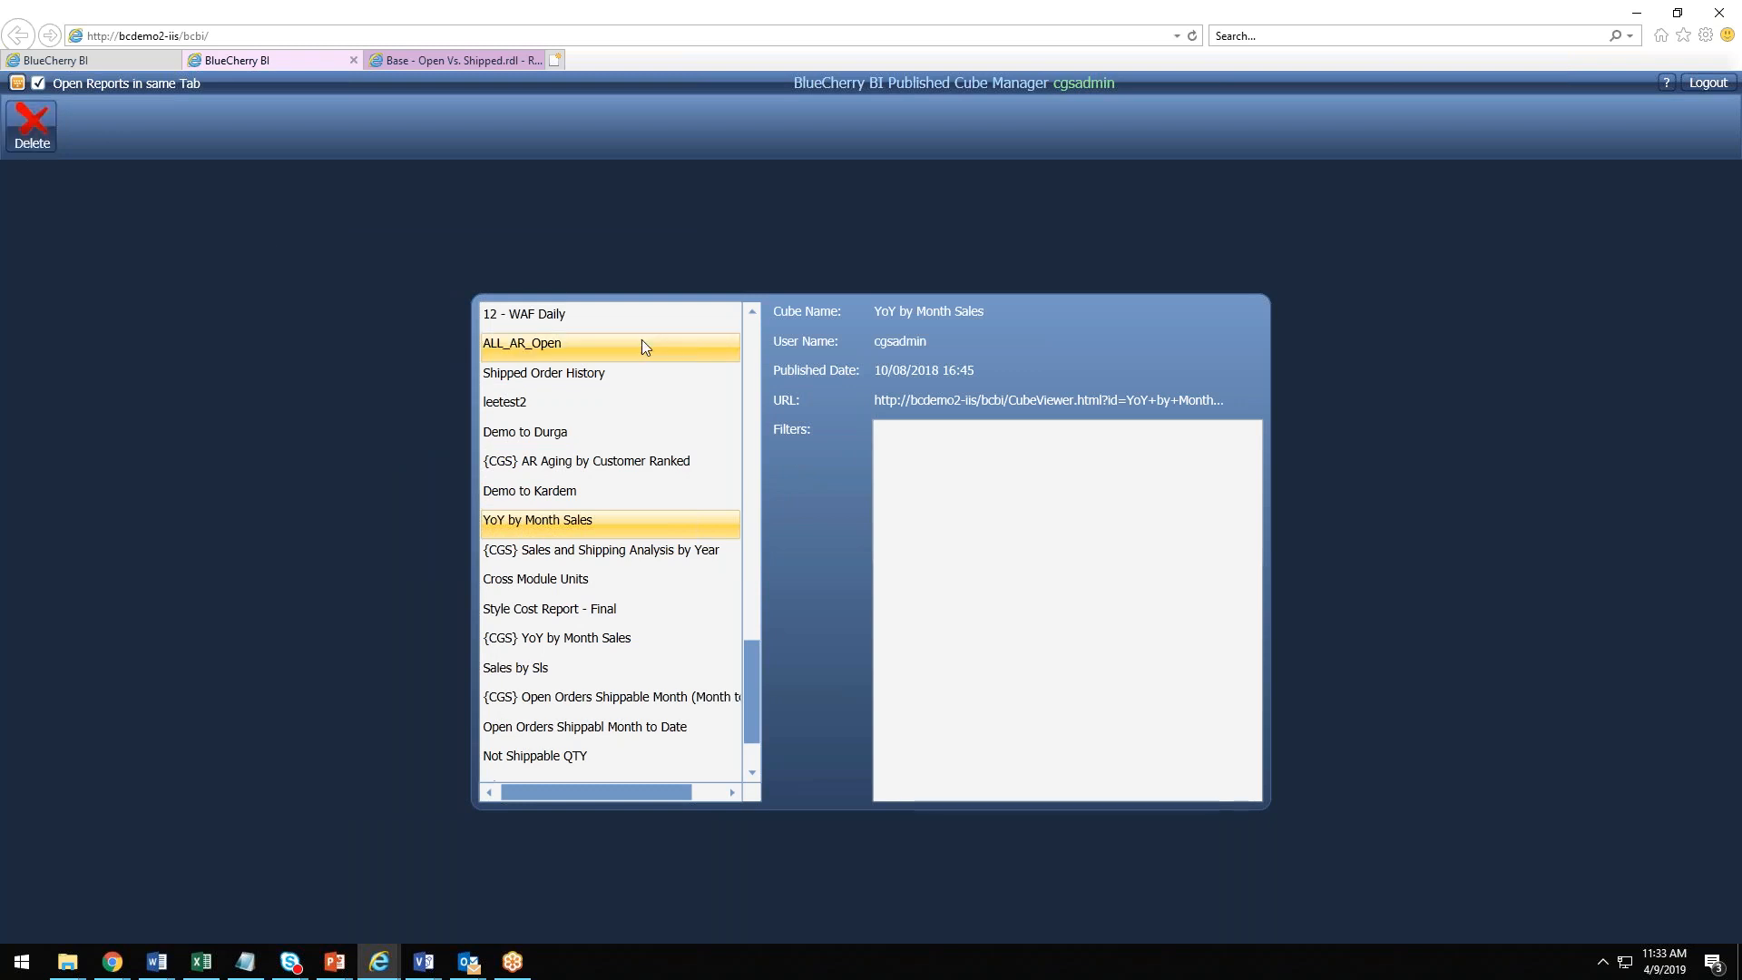
Step: Return to the Report Builder, start opening a report and look through the reports under the A/R Open Items Snapshot shell
left_click(17, 83)
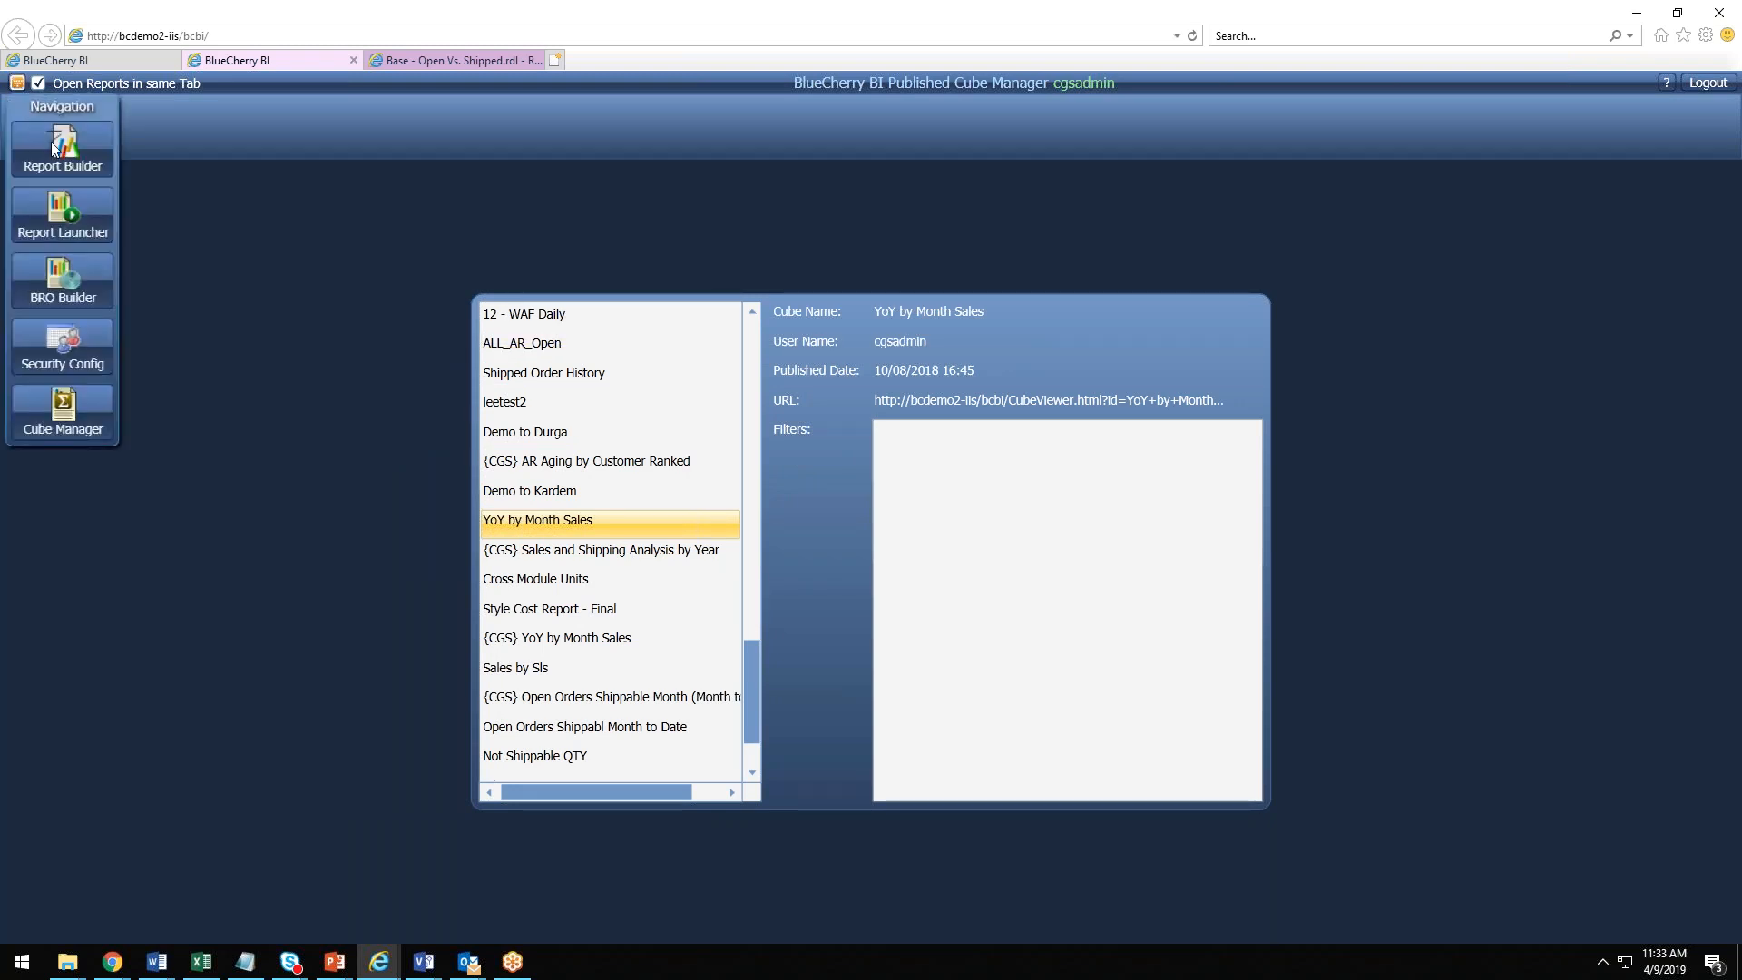
left_click(77, 165)
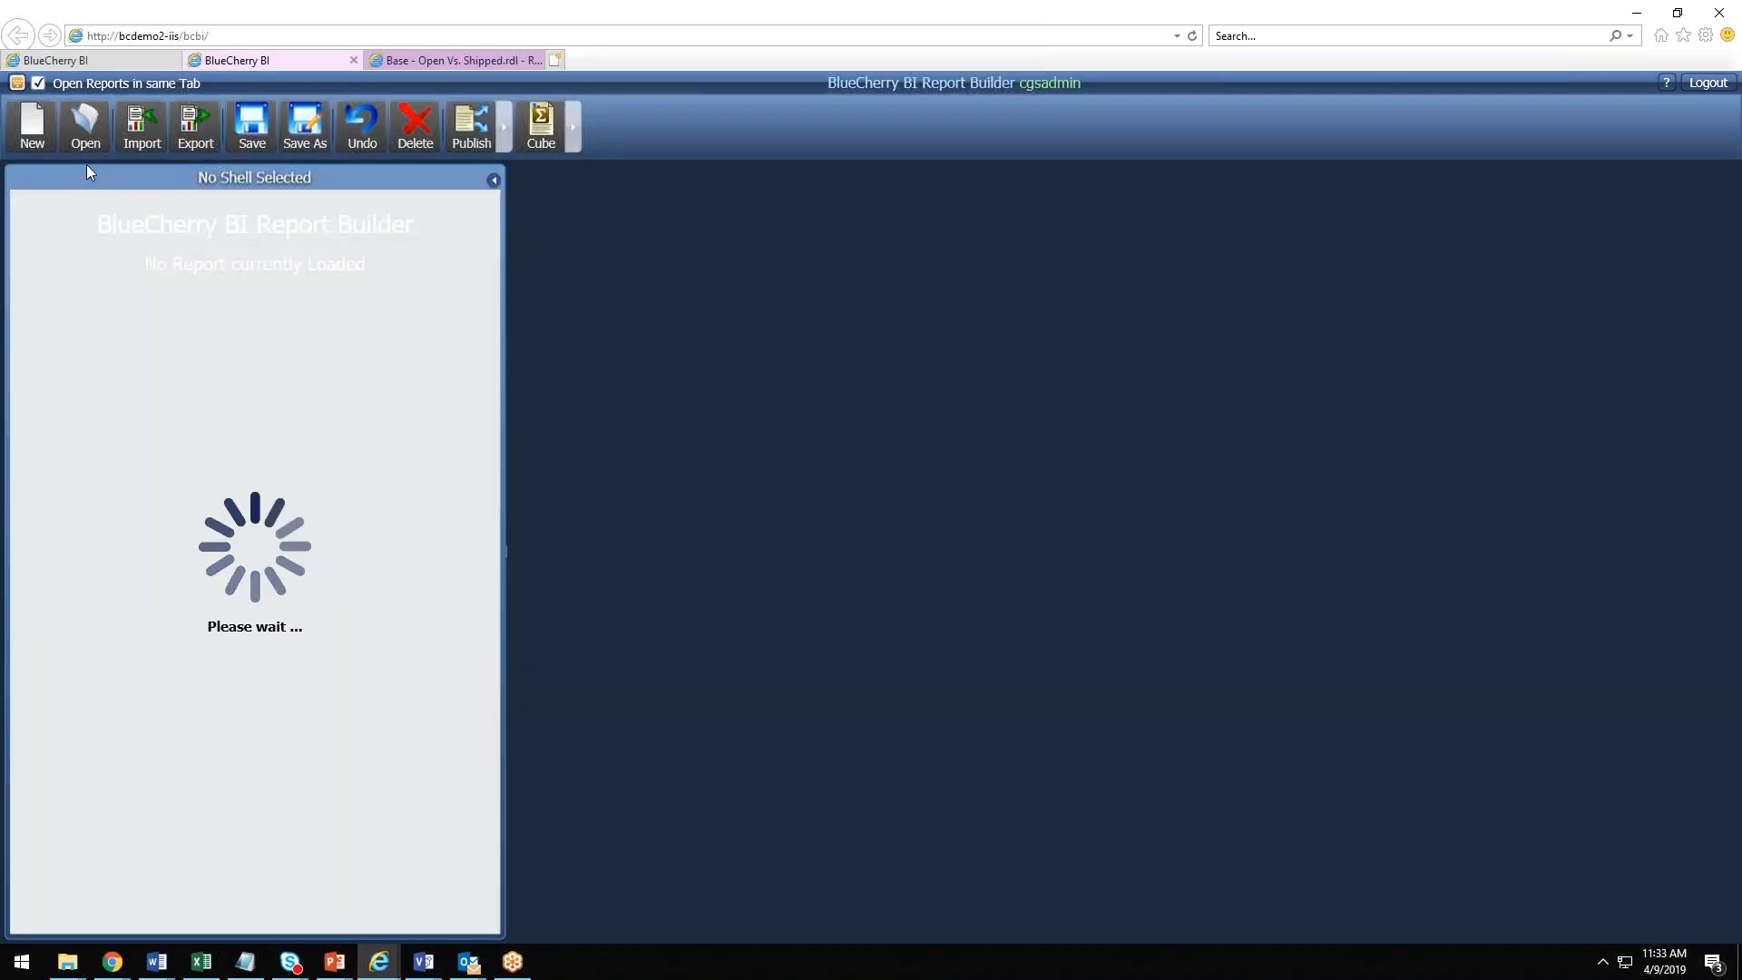
left_click(89, 142)
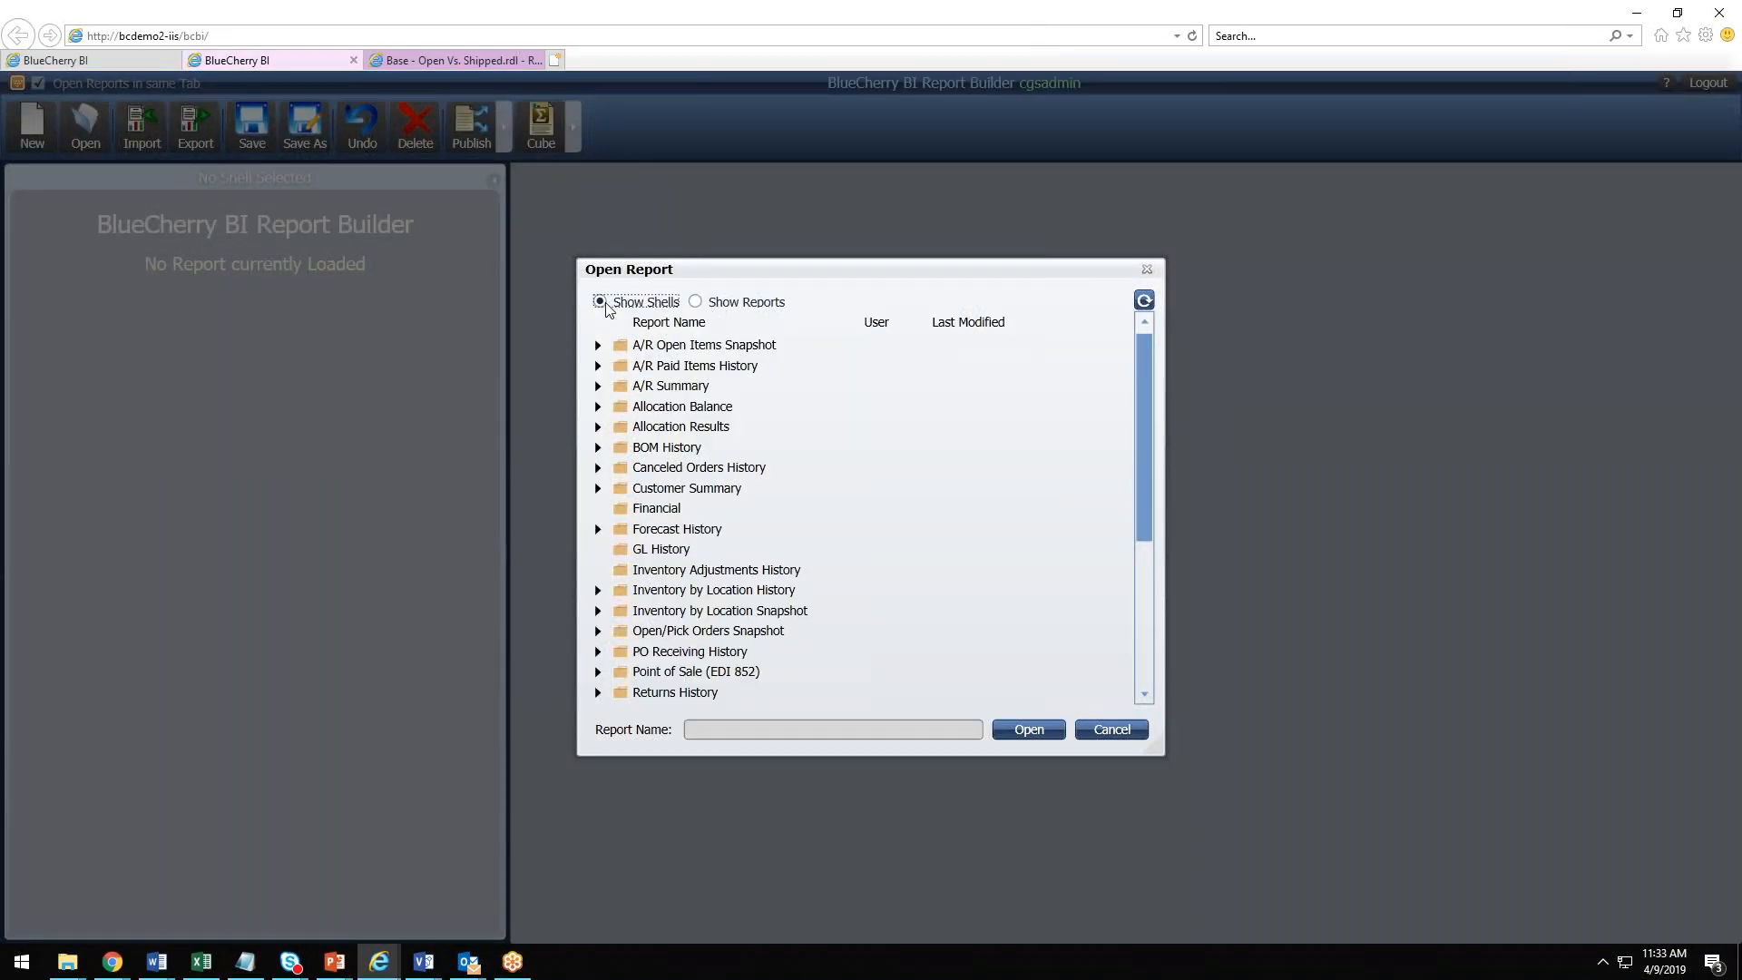
left_click(597, 346)
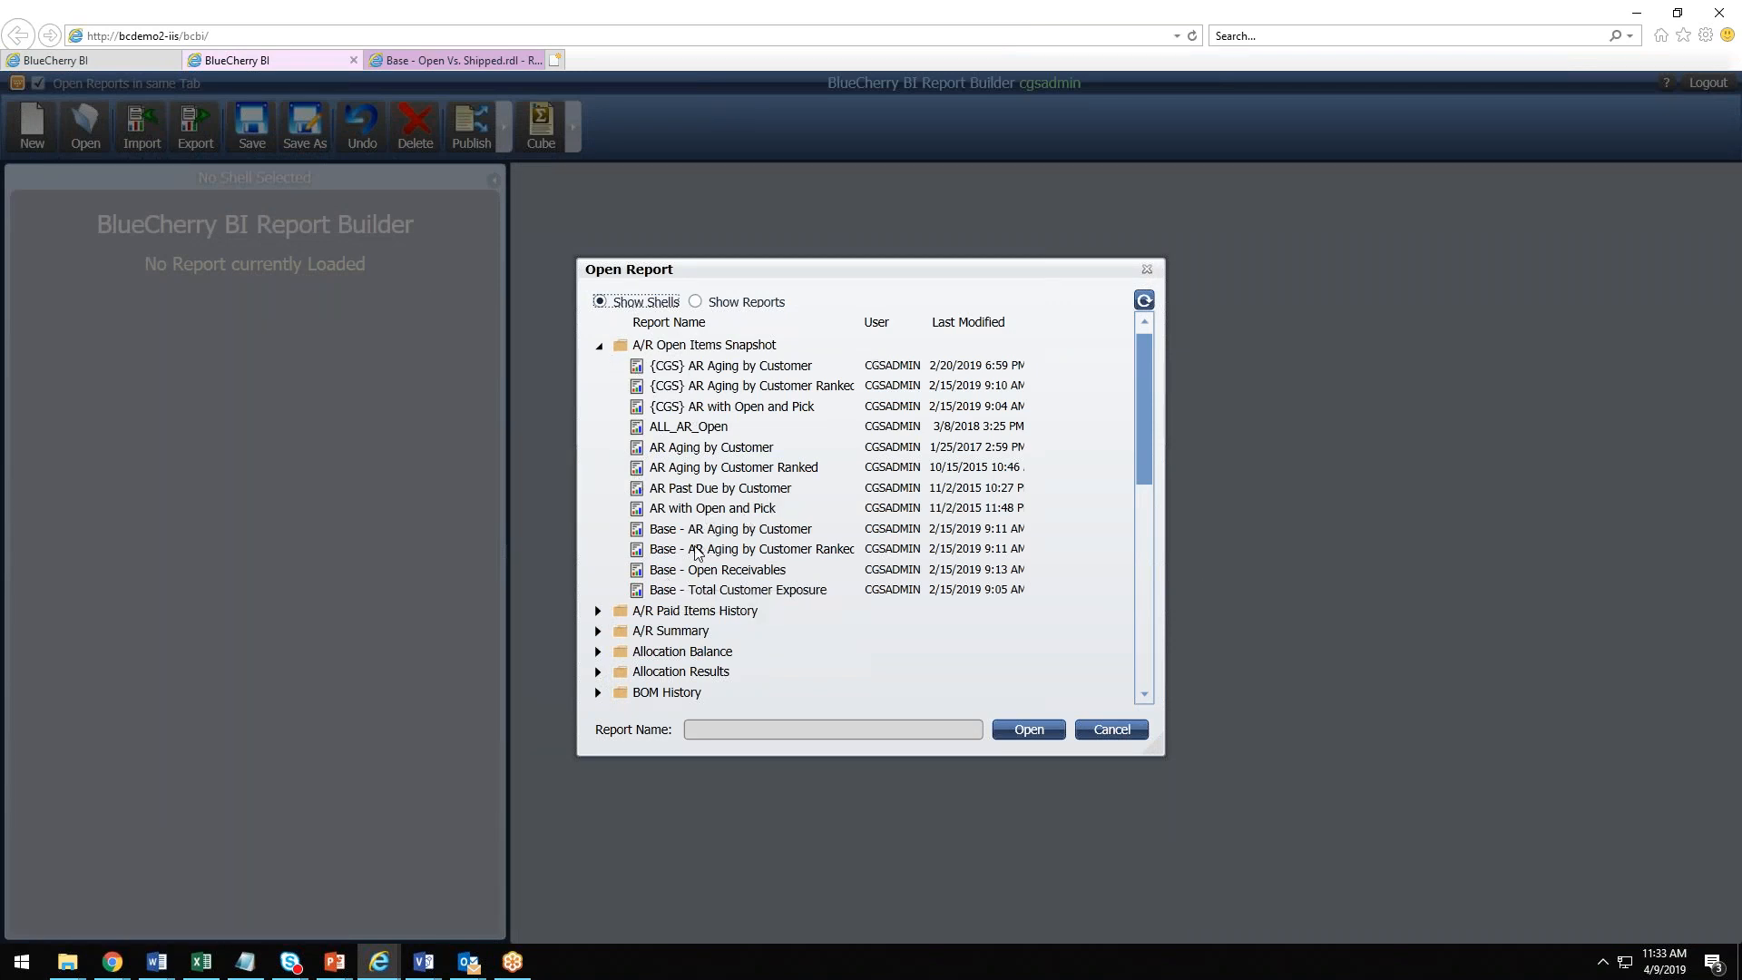
left_click(598, 346)
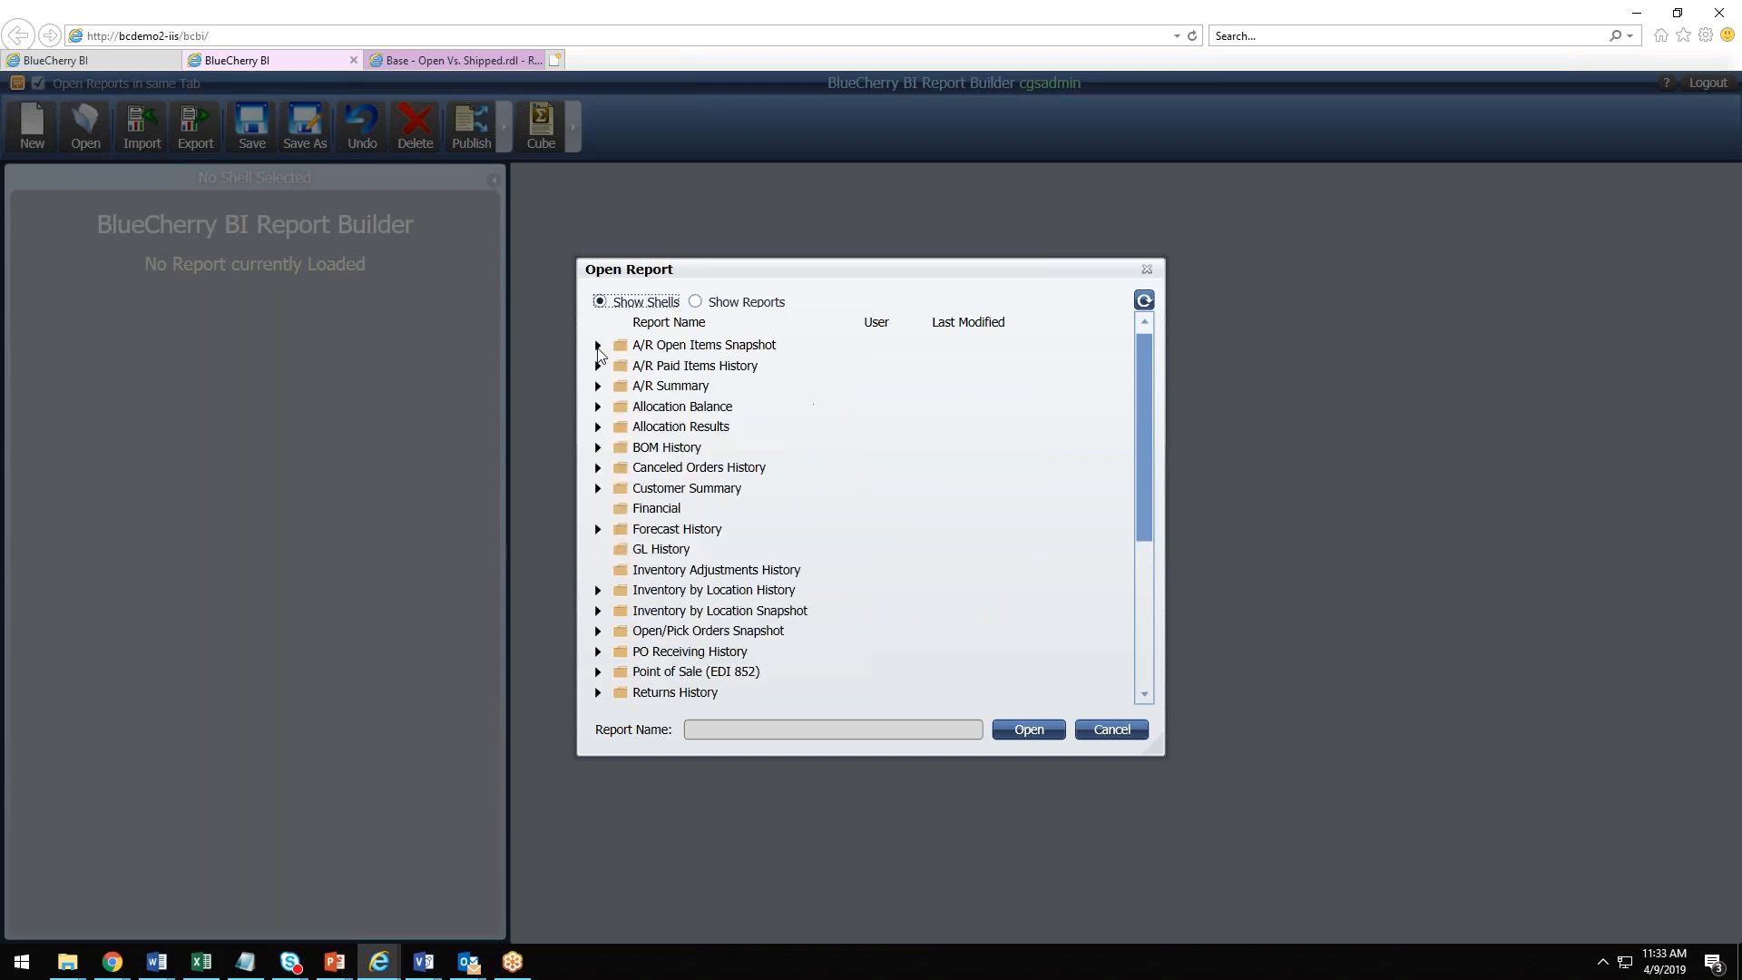
Step: List reports instead of shells, filter them by "demo" and open the CH Stock and Sales report
left_click(695, 302)
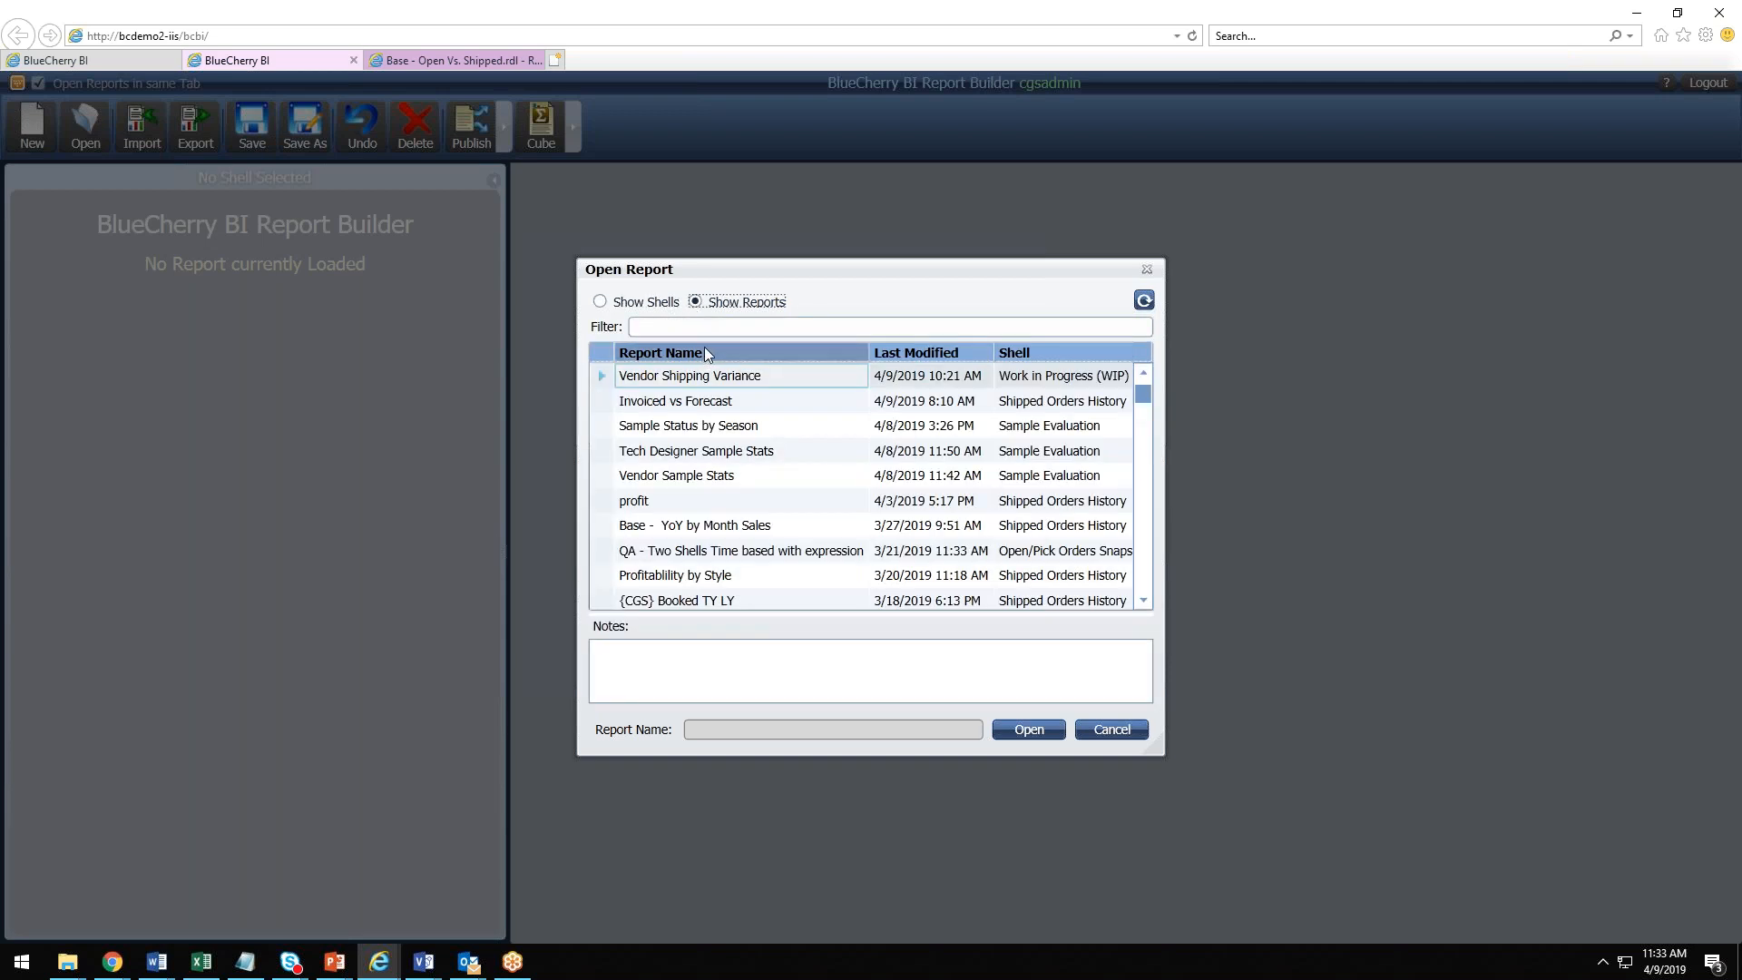
left_click(711, 332)
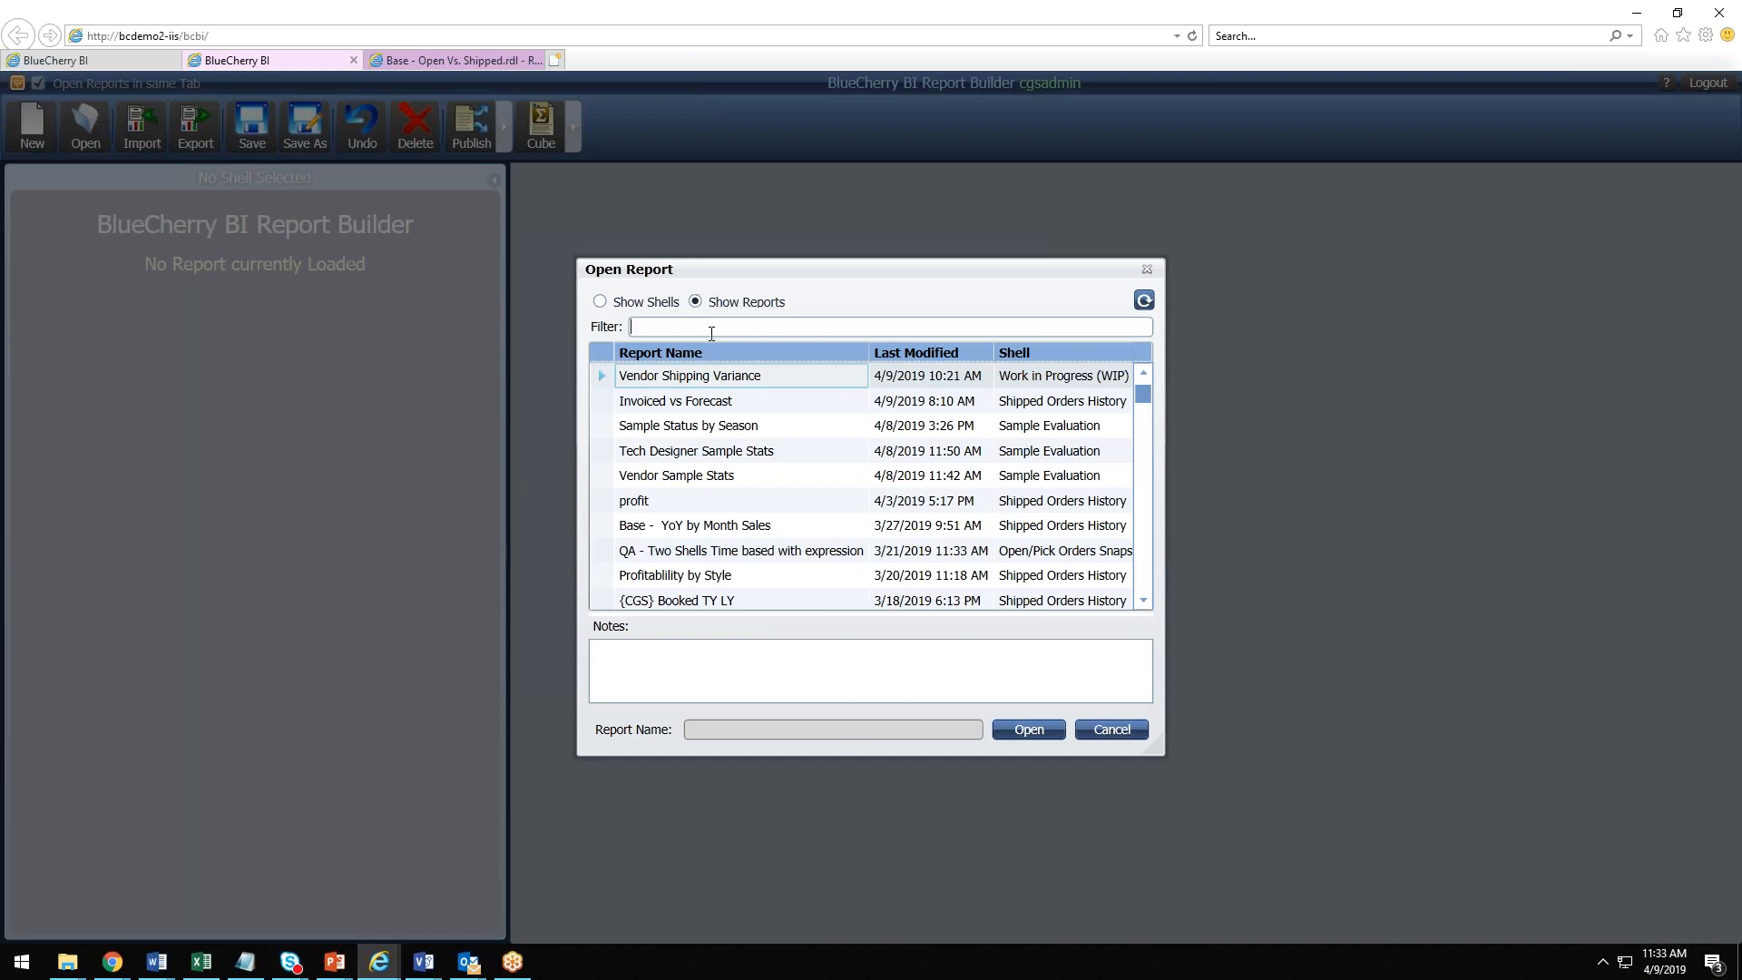
left_click(699, 376)
type("demo")
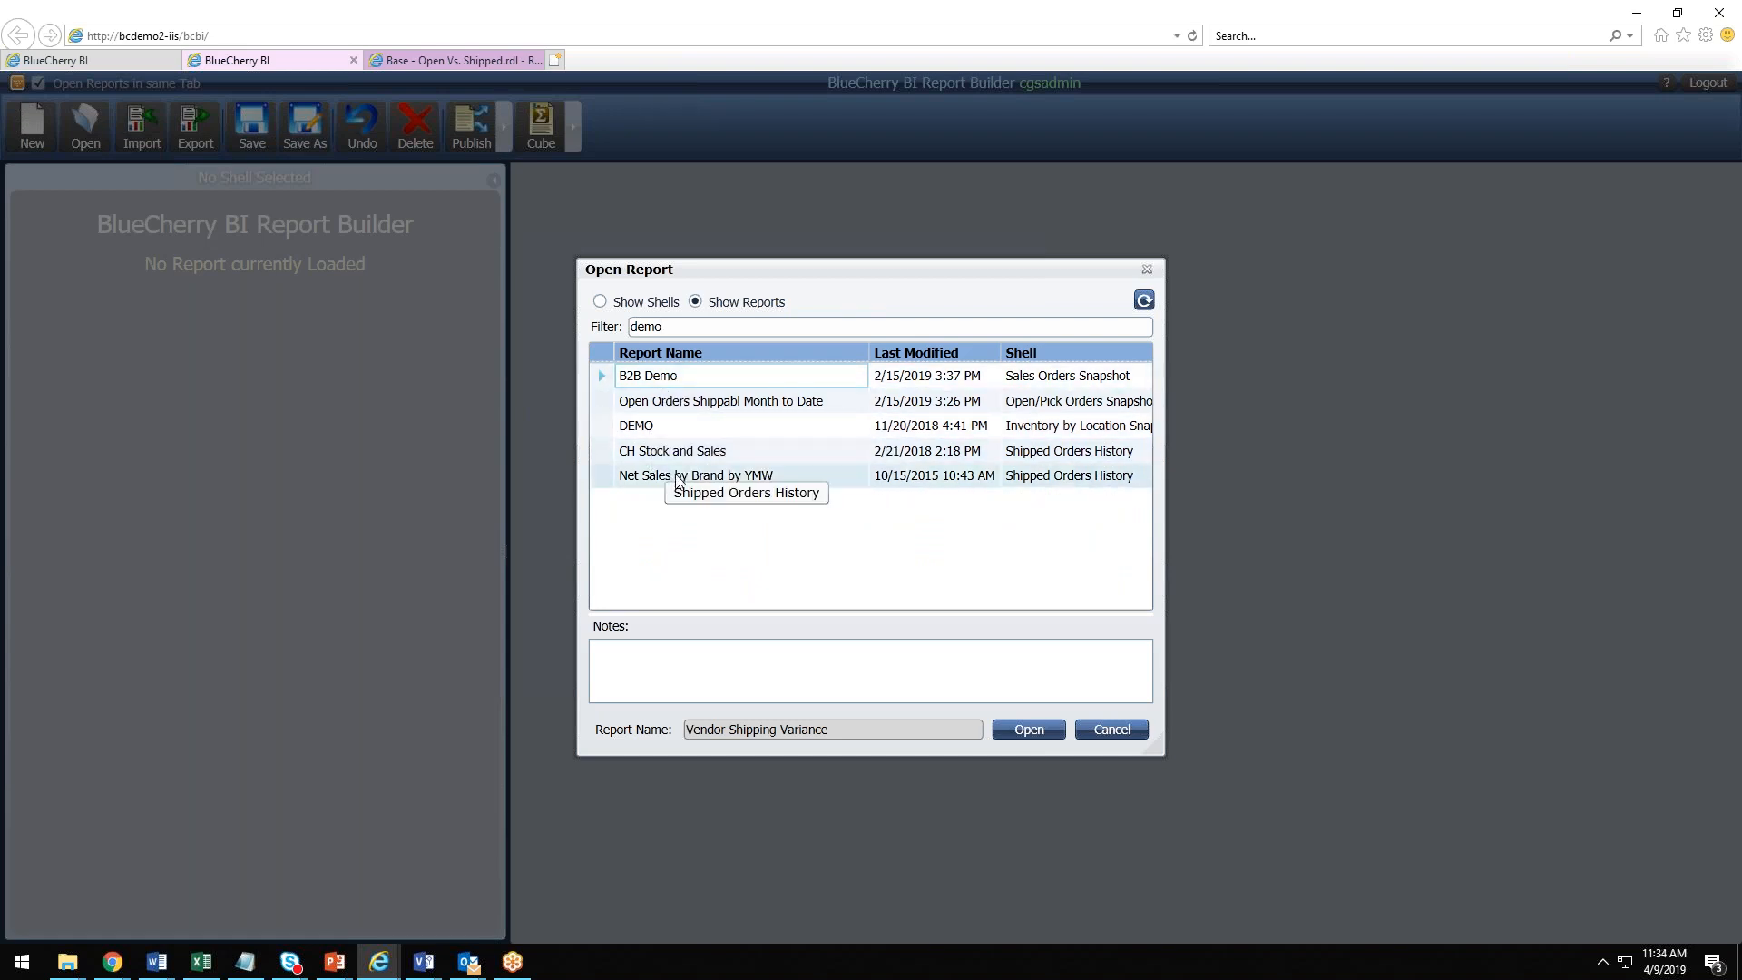
left_click(655, 451)
left_click(1045, 726)
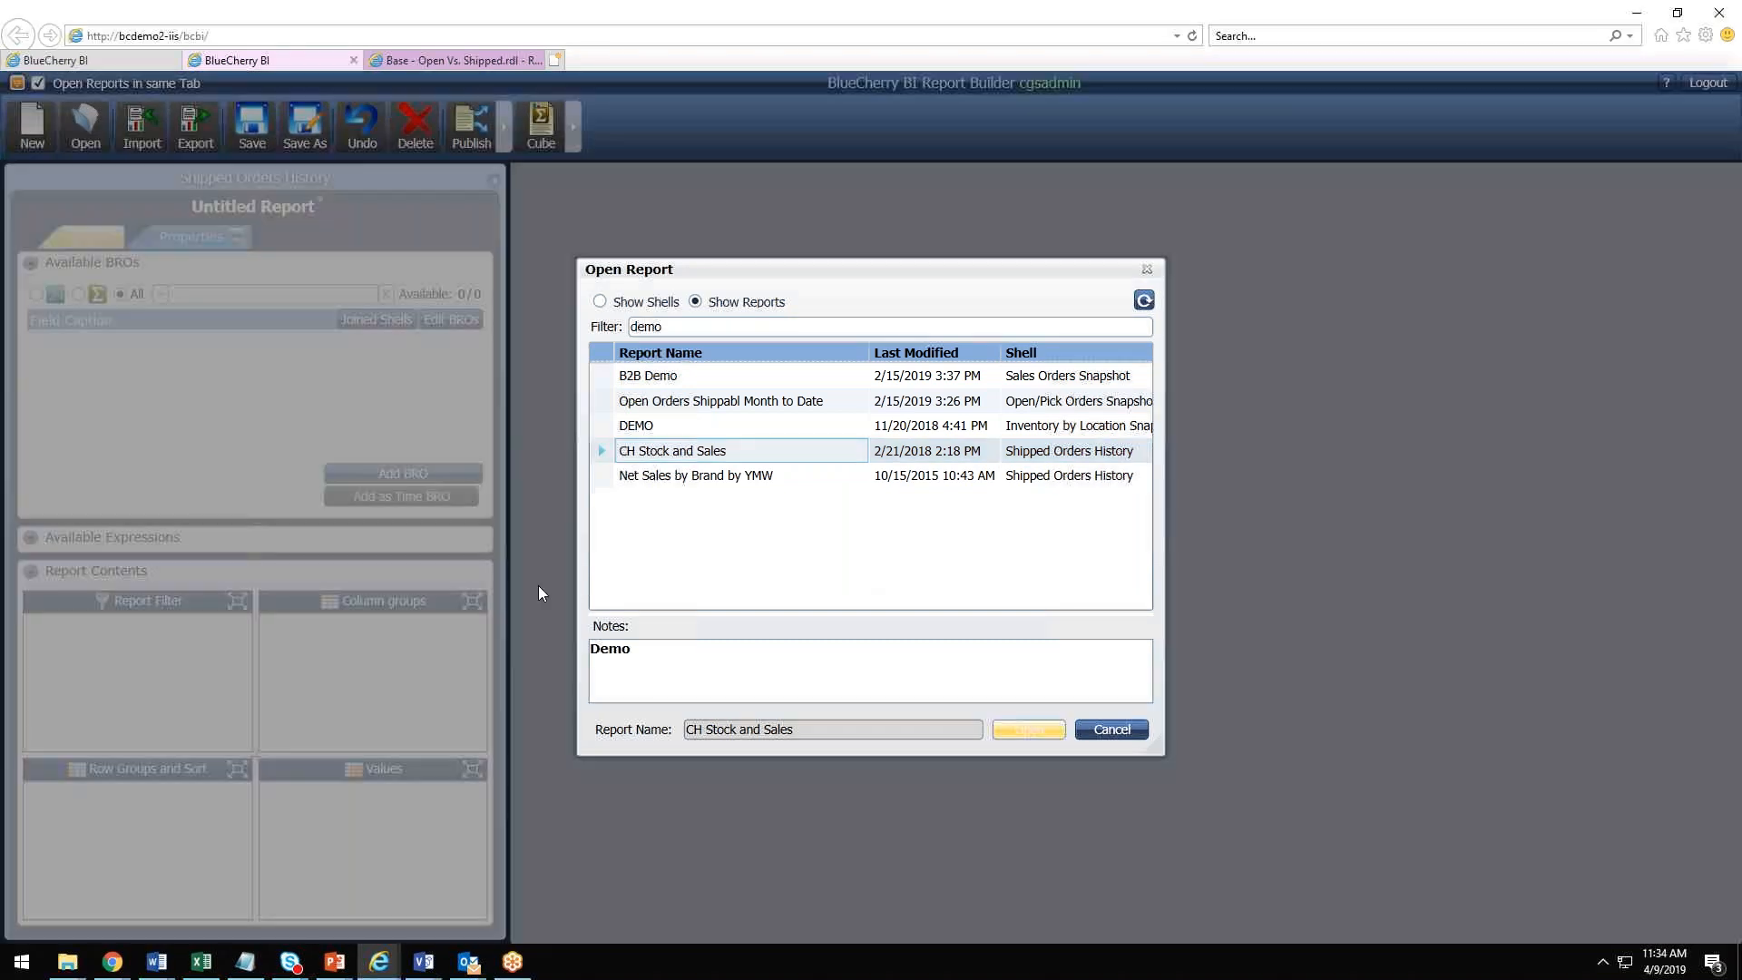
Step: Show the CH Stock and Sales report's properties, generate its Query output and examine the SQL through to the end
left_click(191, 241)
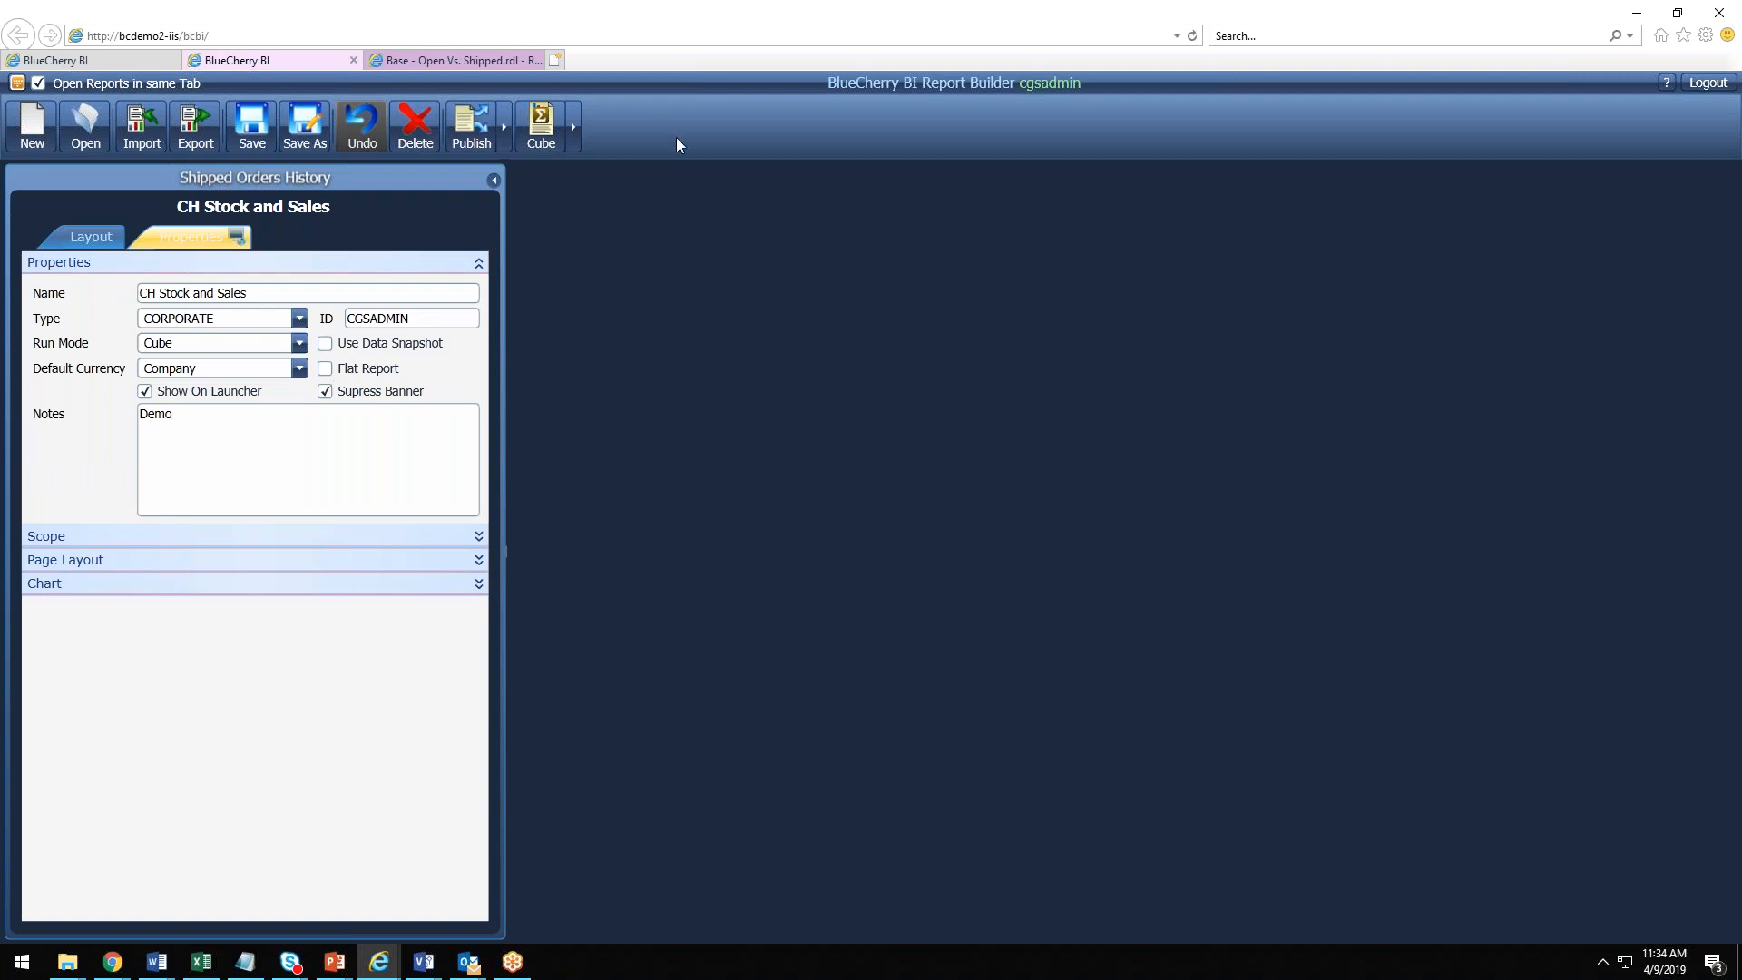
left_click(574, 130)
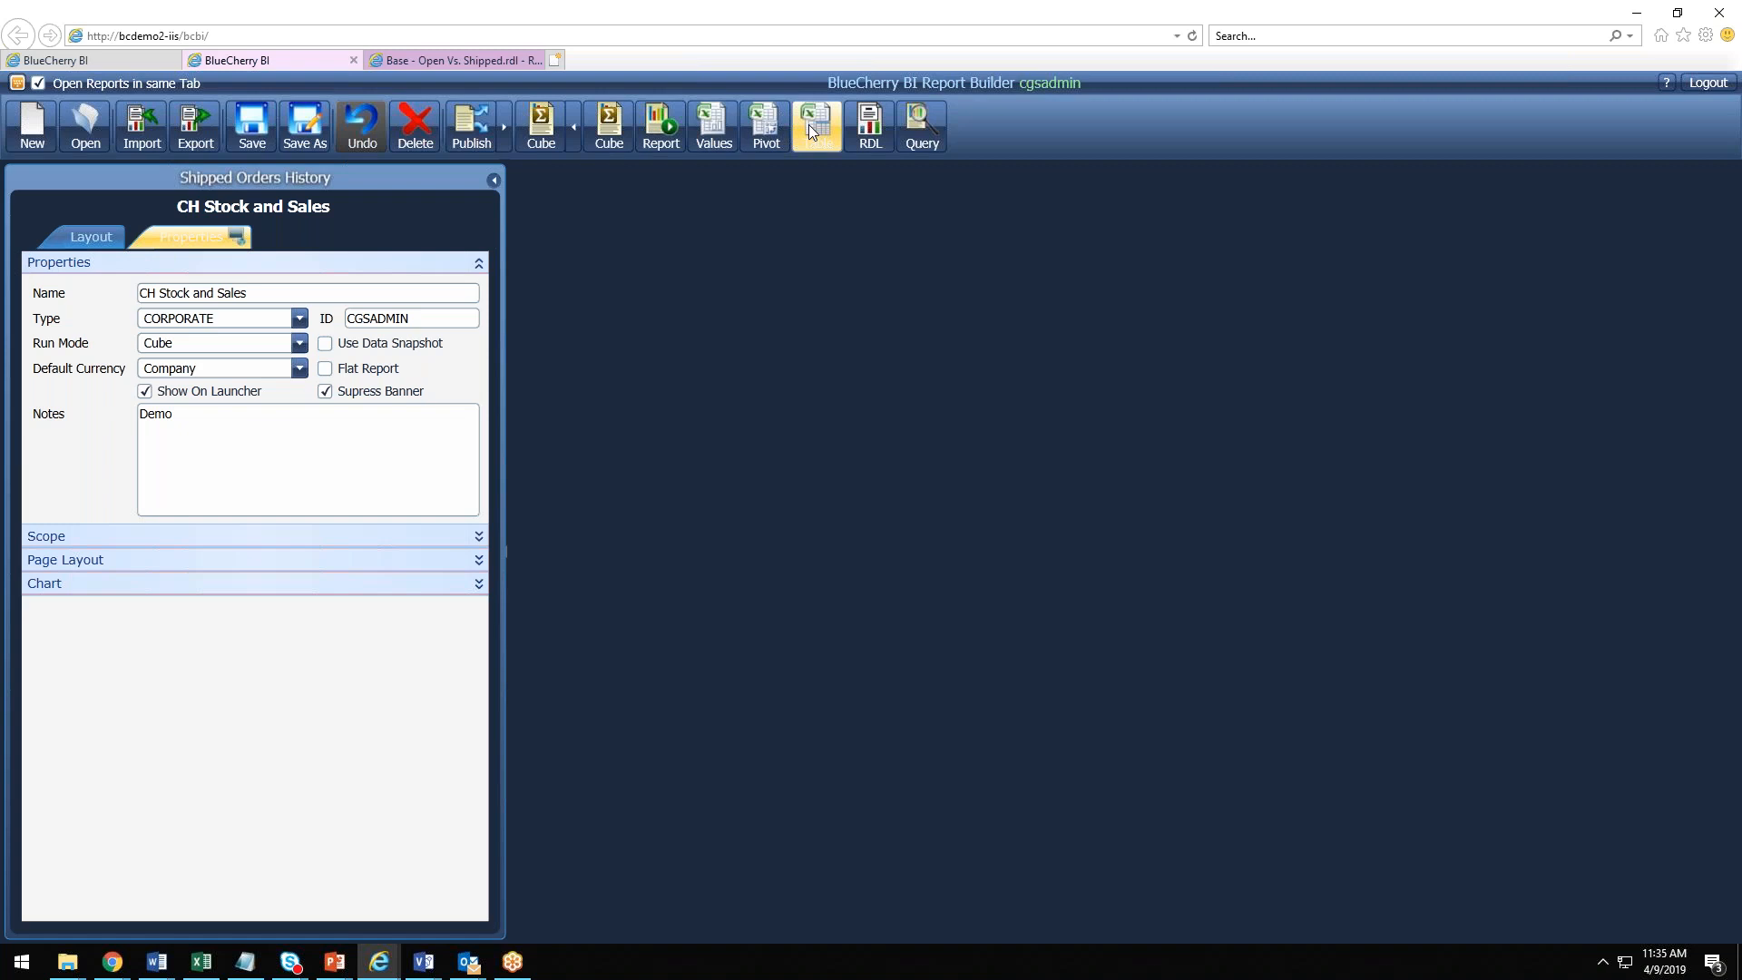
left_click(917, 138)
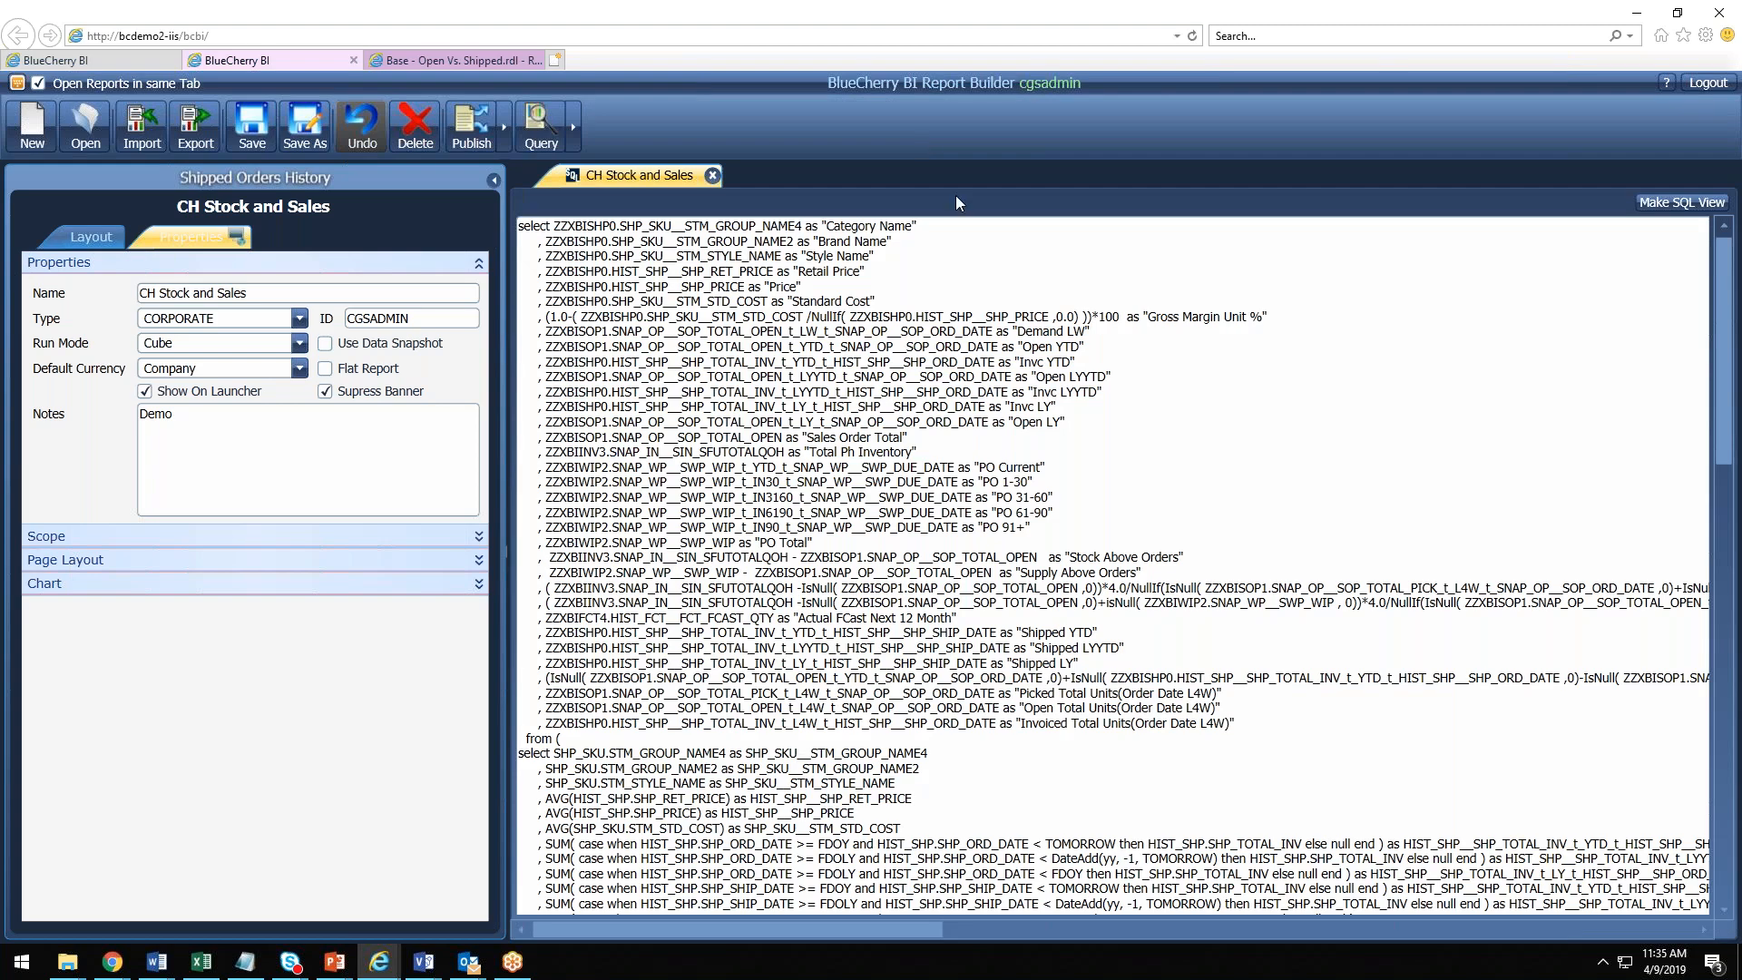
scroll(996, 343, "down", 15)
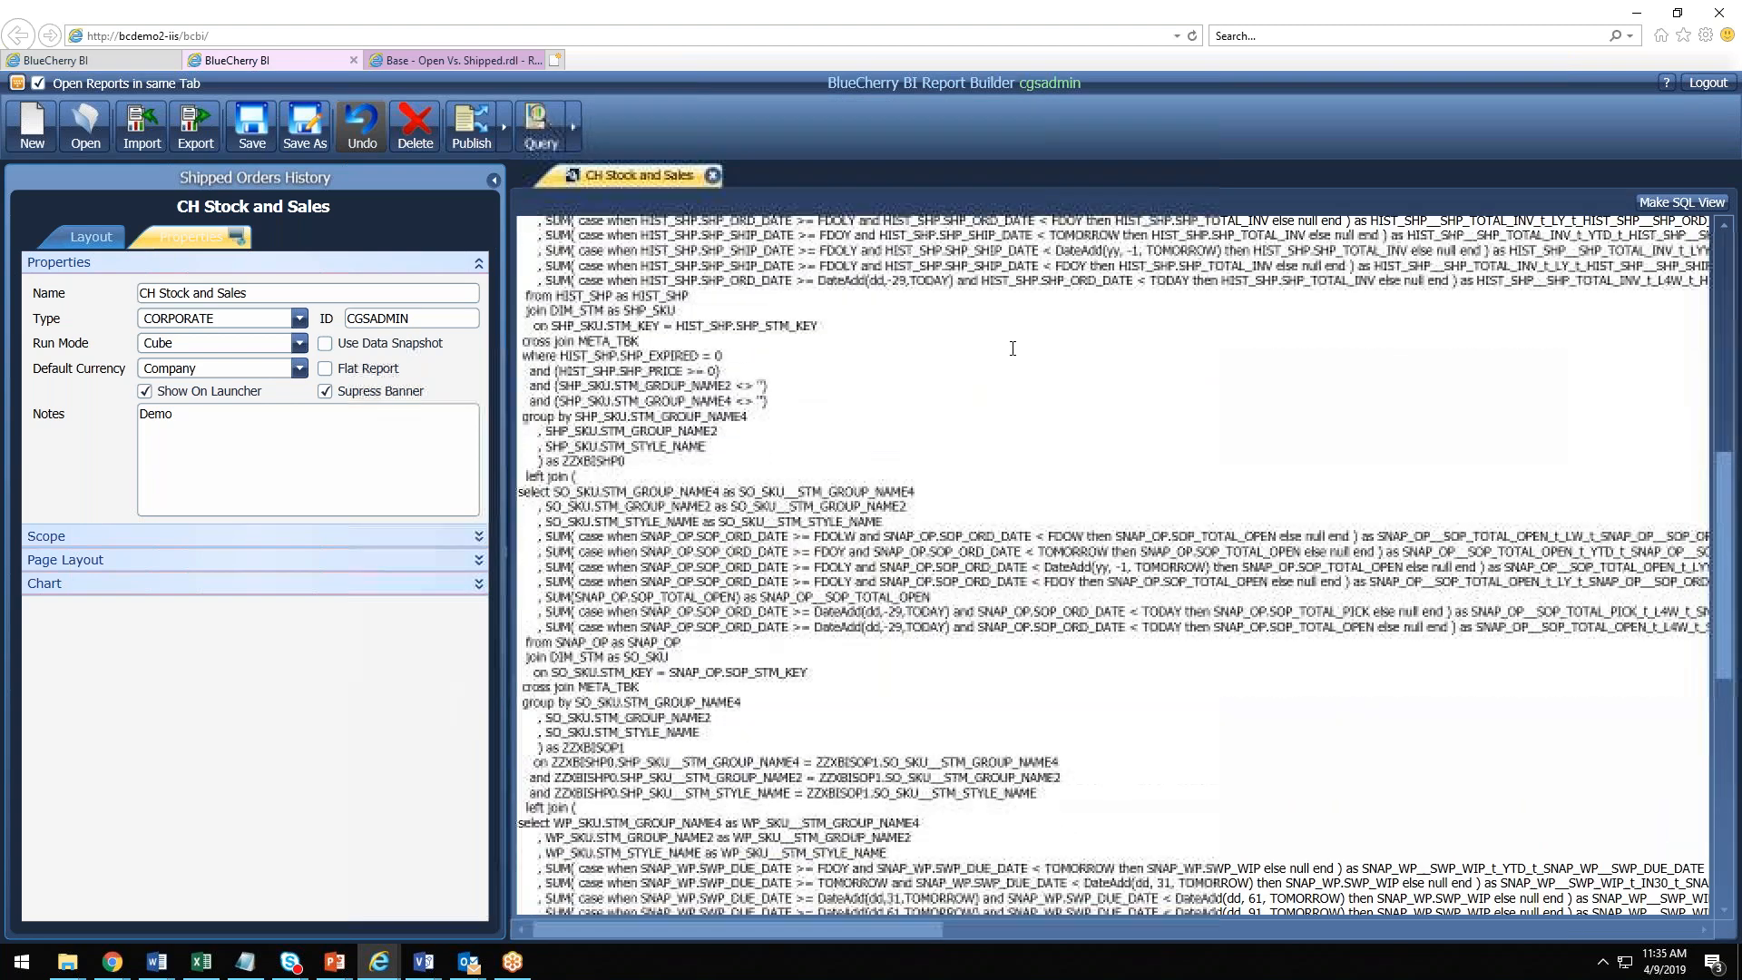
scroll(1013, 348, "down", 12)
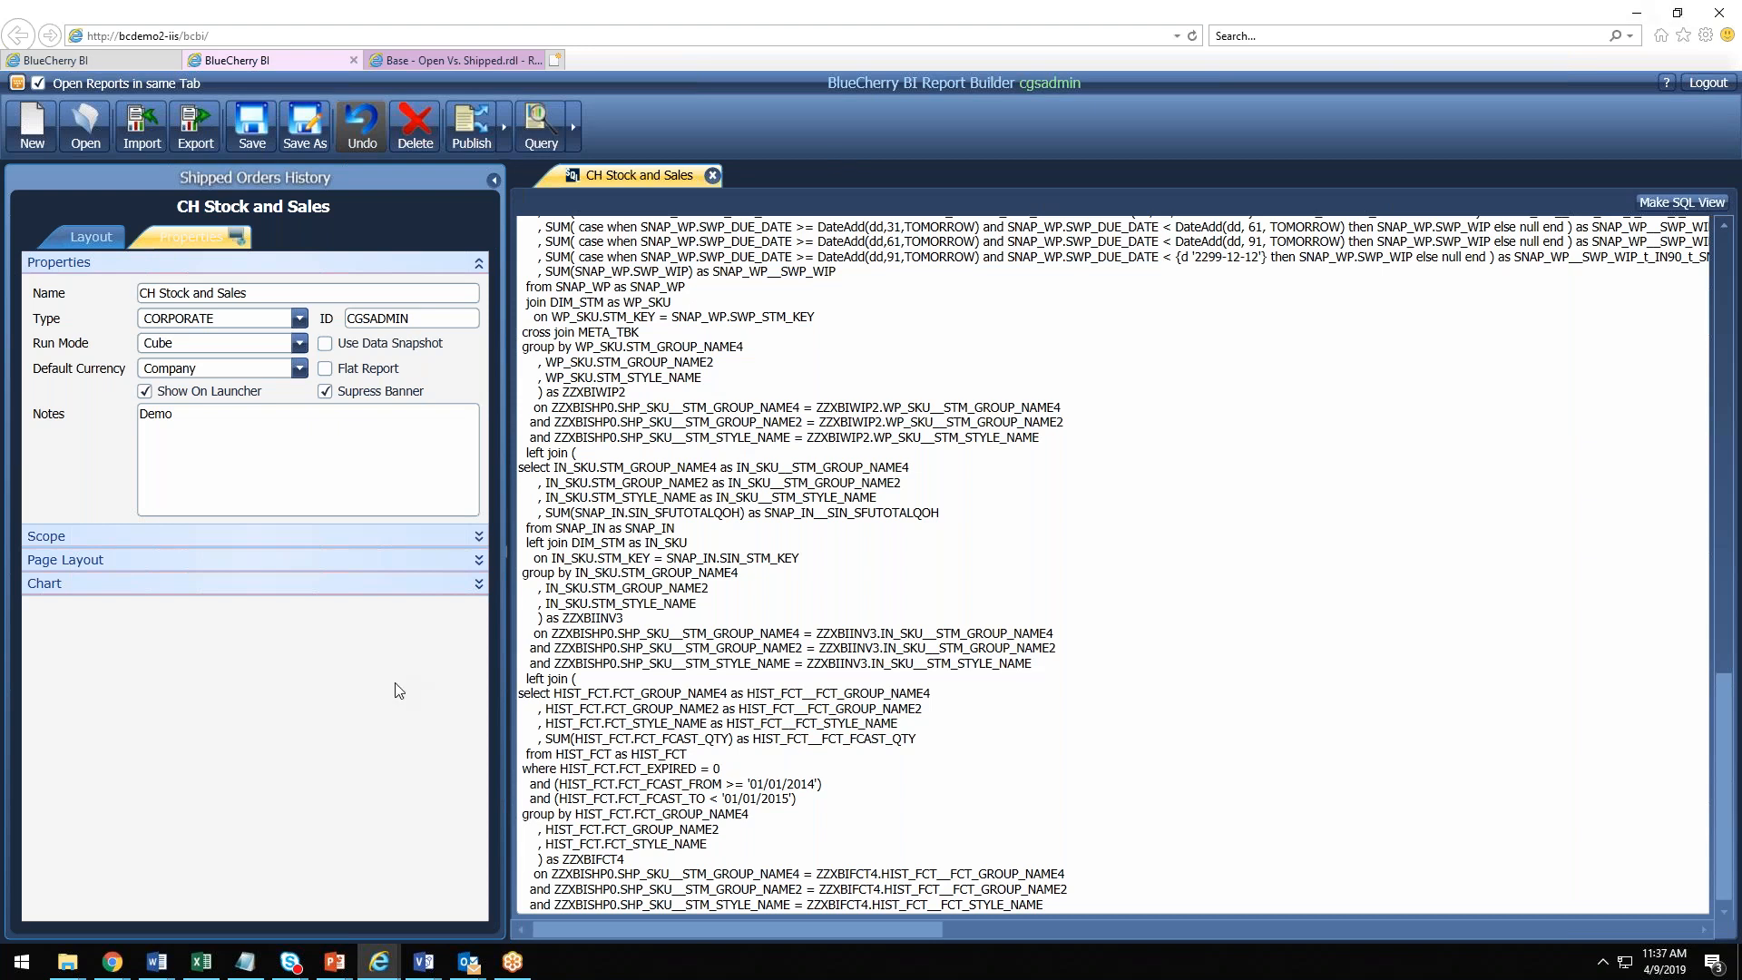
mouse_move(129, 960)
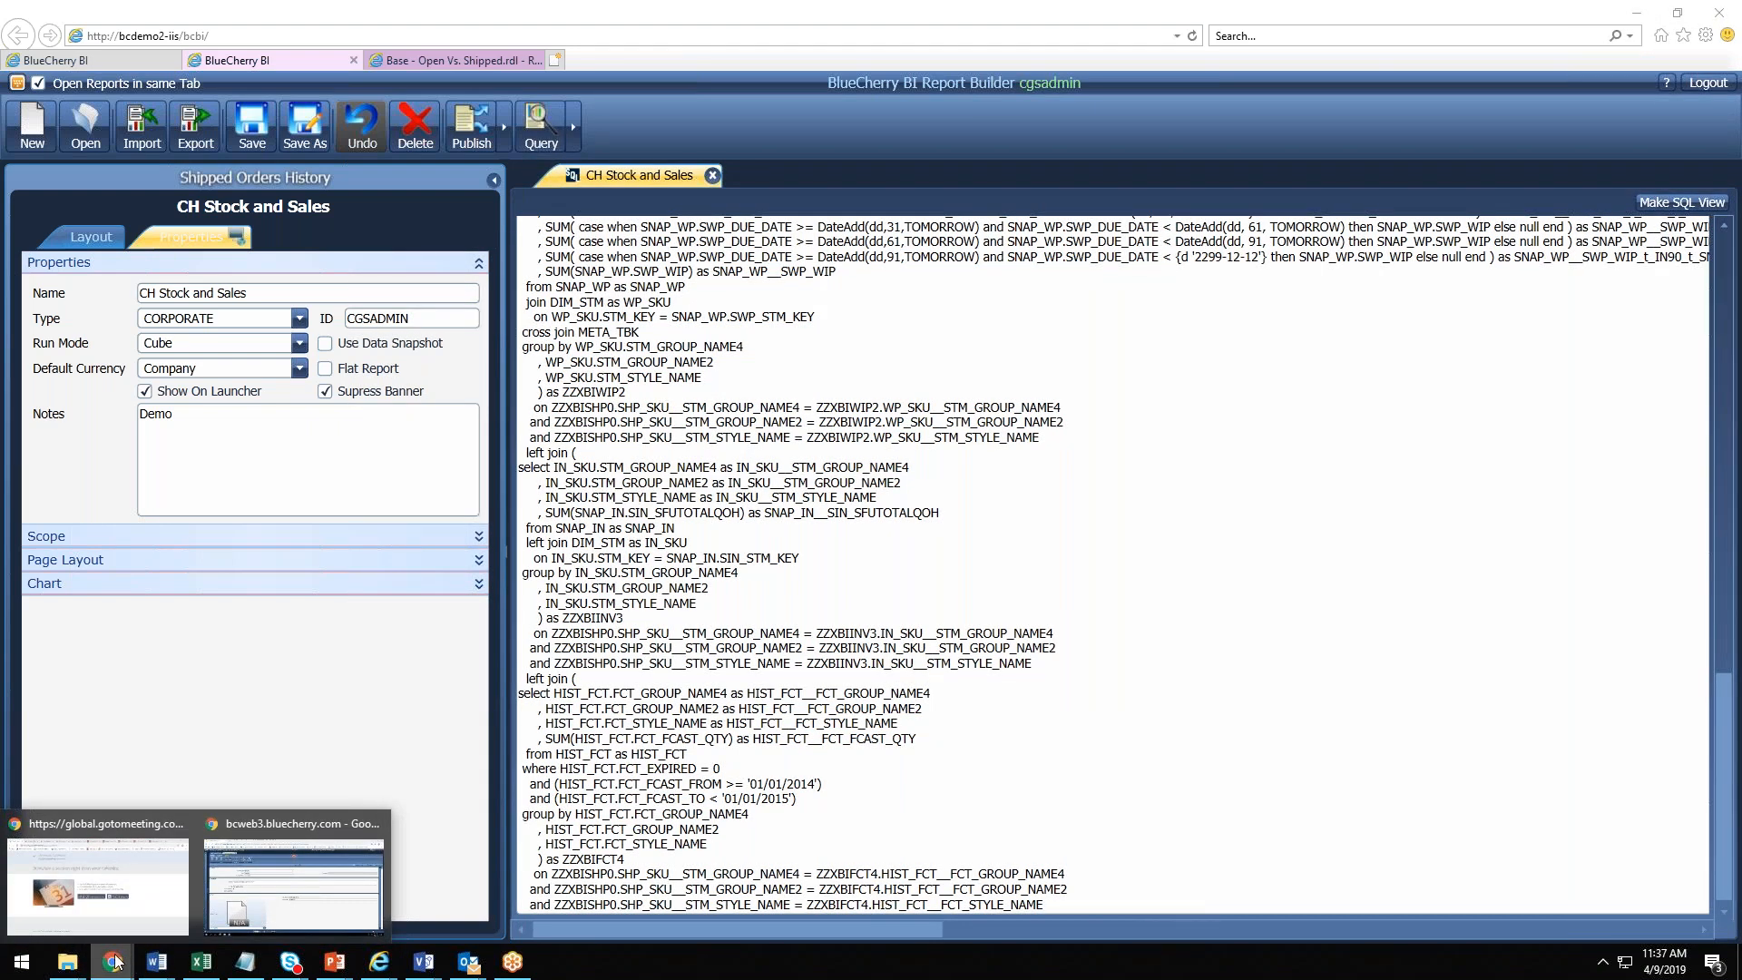
mouse_move(99, 876)
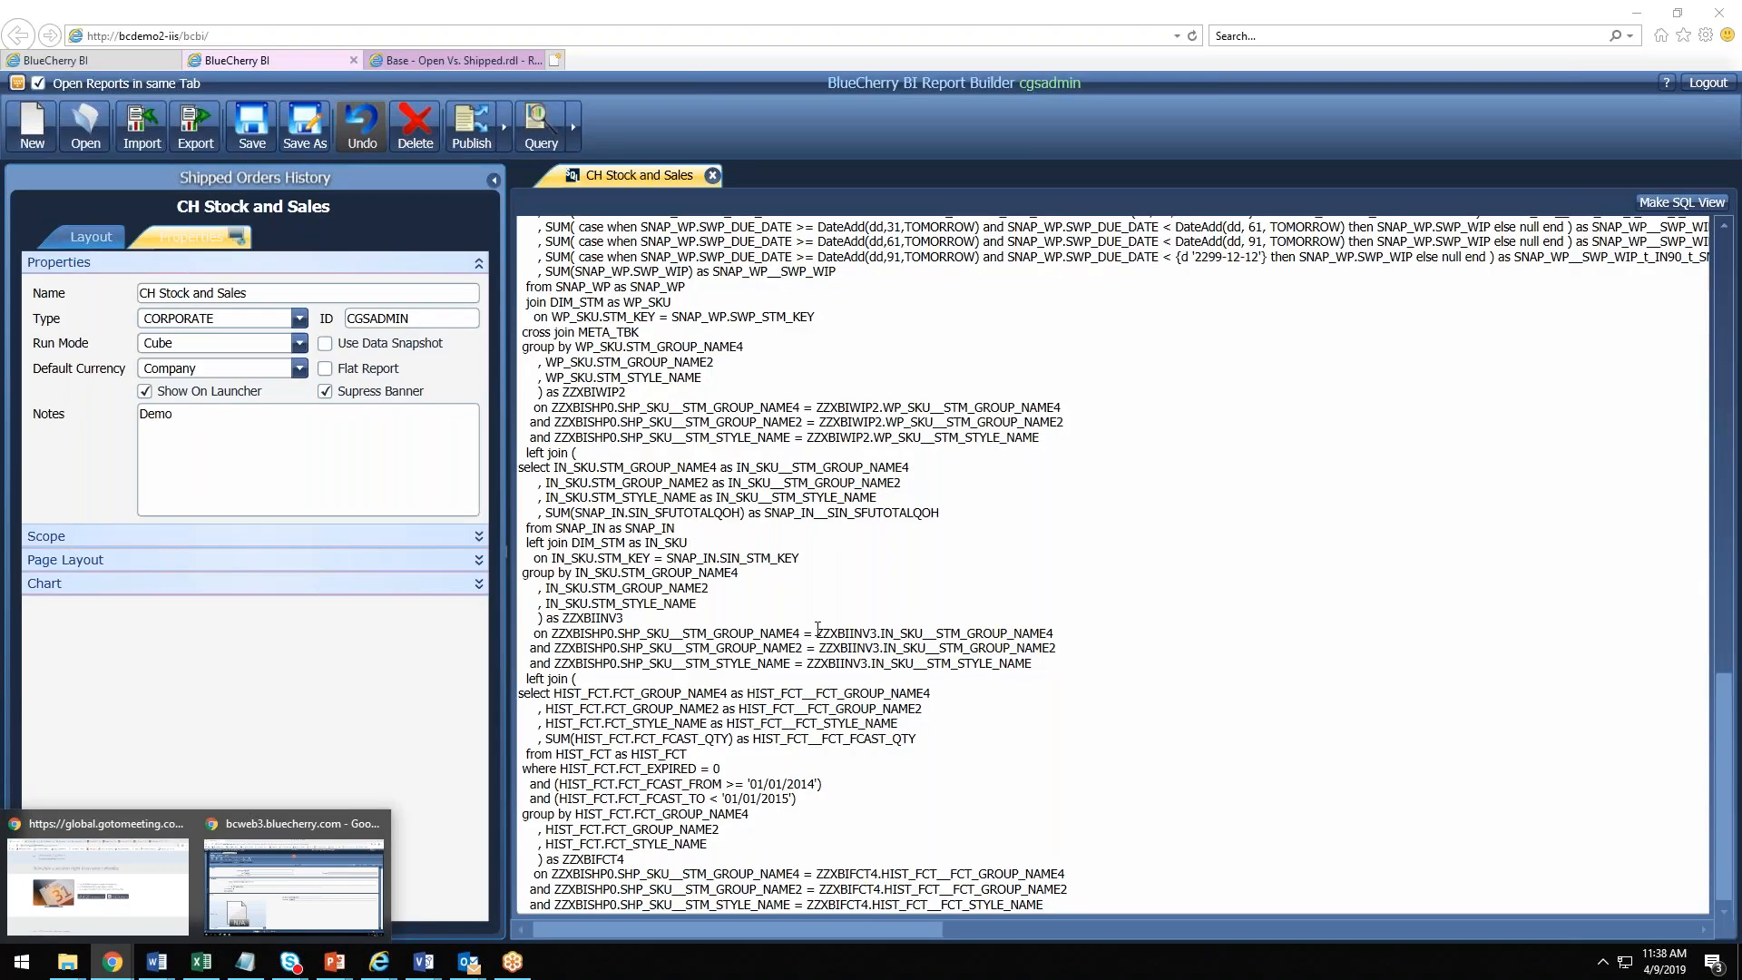
left_click(804, 575)
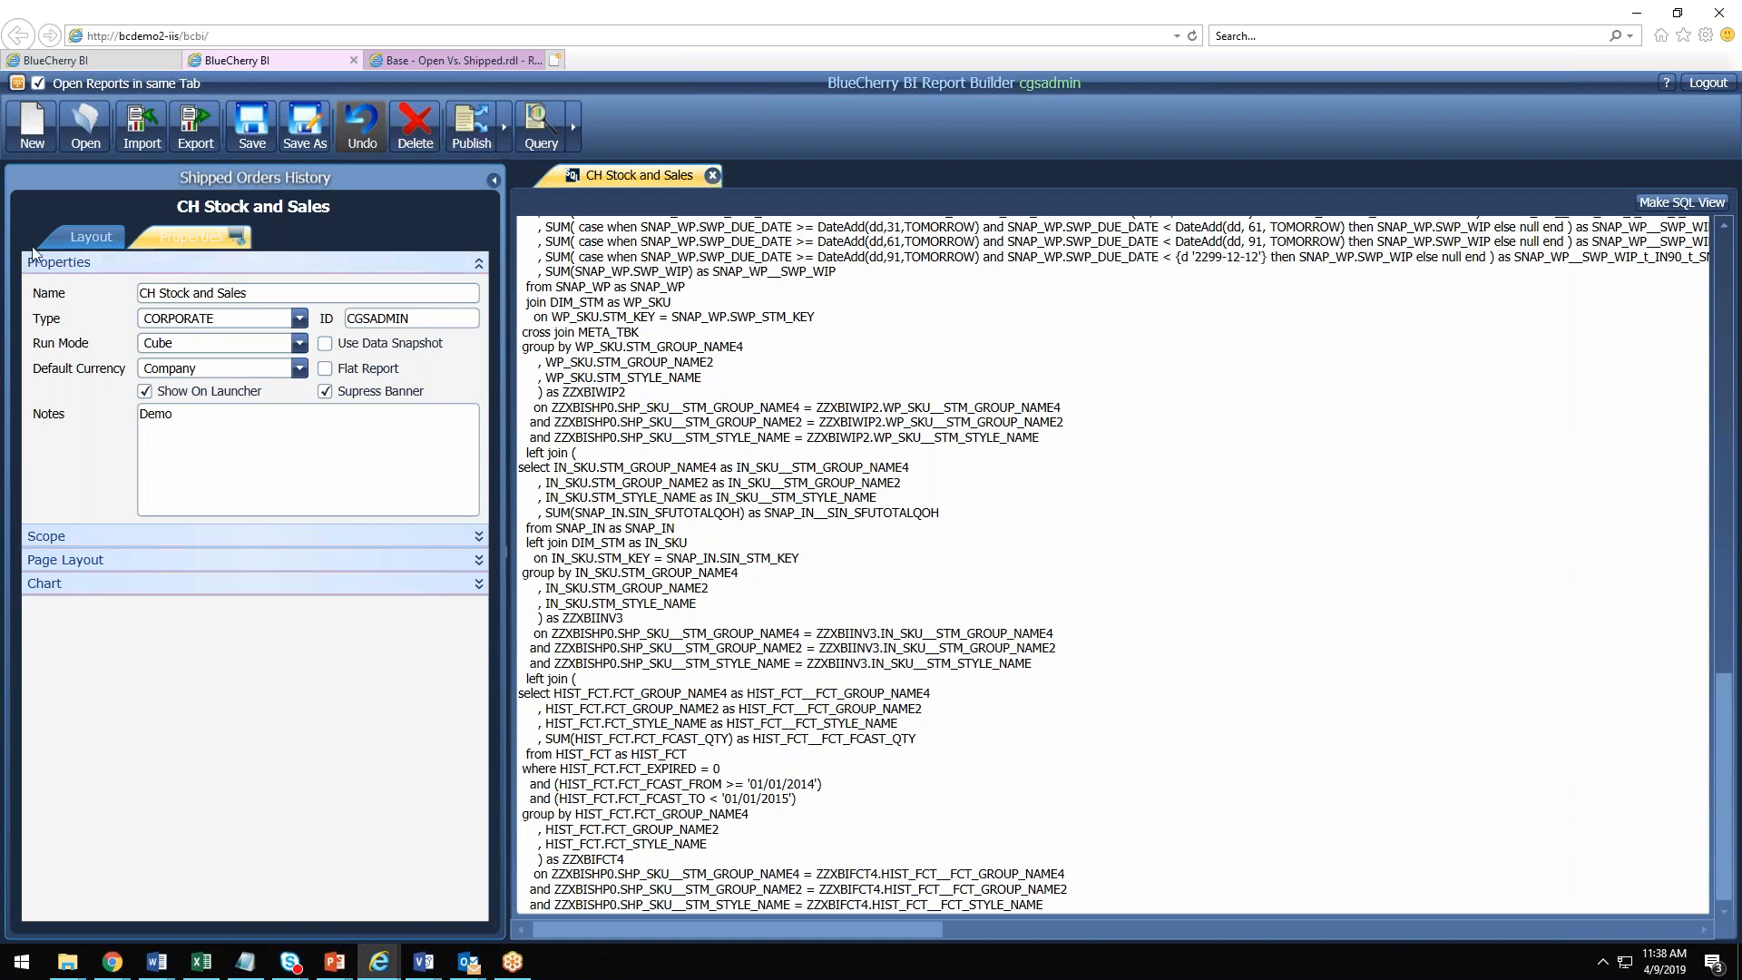
Step: Show the CH Stock and Sales report's layout, run it as a cube and look through its Values fields
left_click(96, 256)
left_click(94, 241)
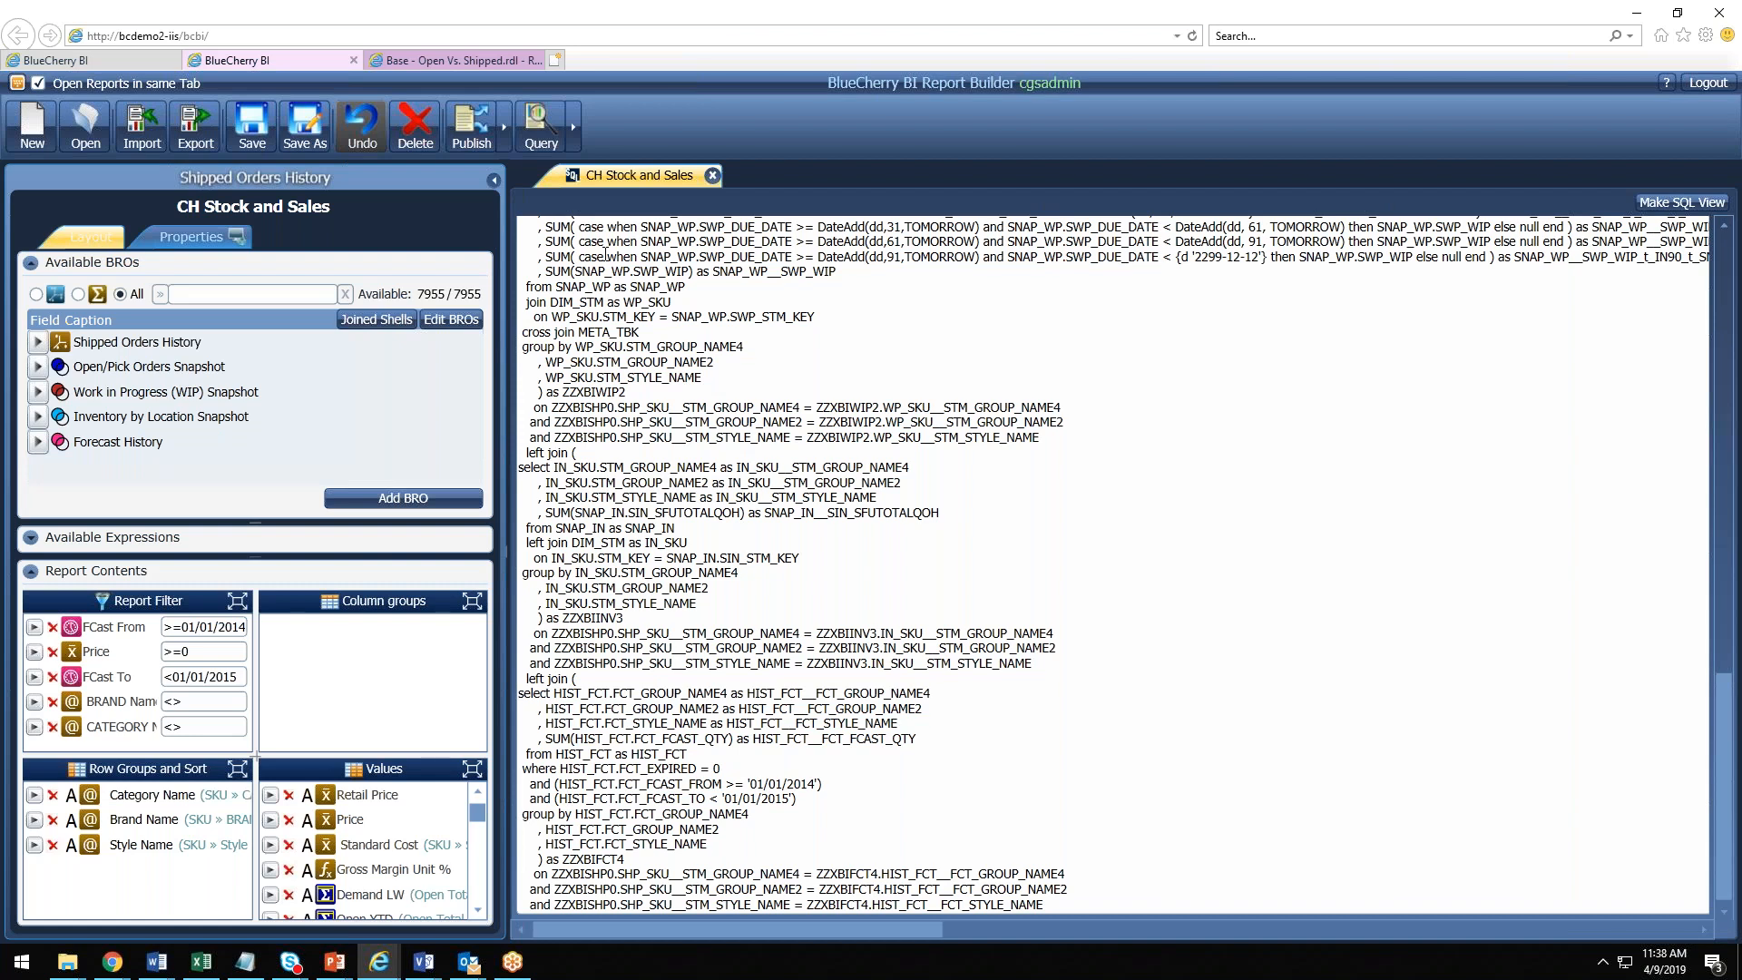
left_click(573, 127)
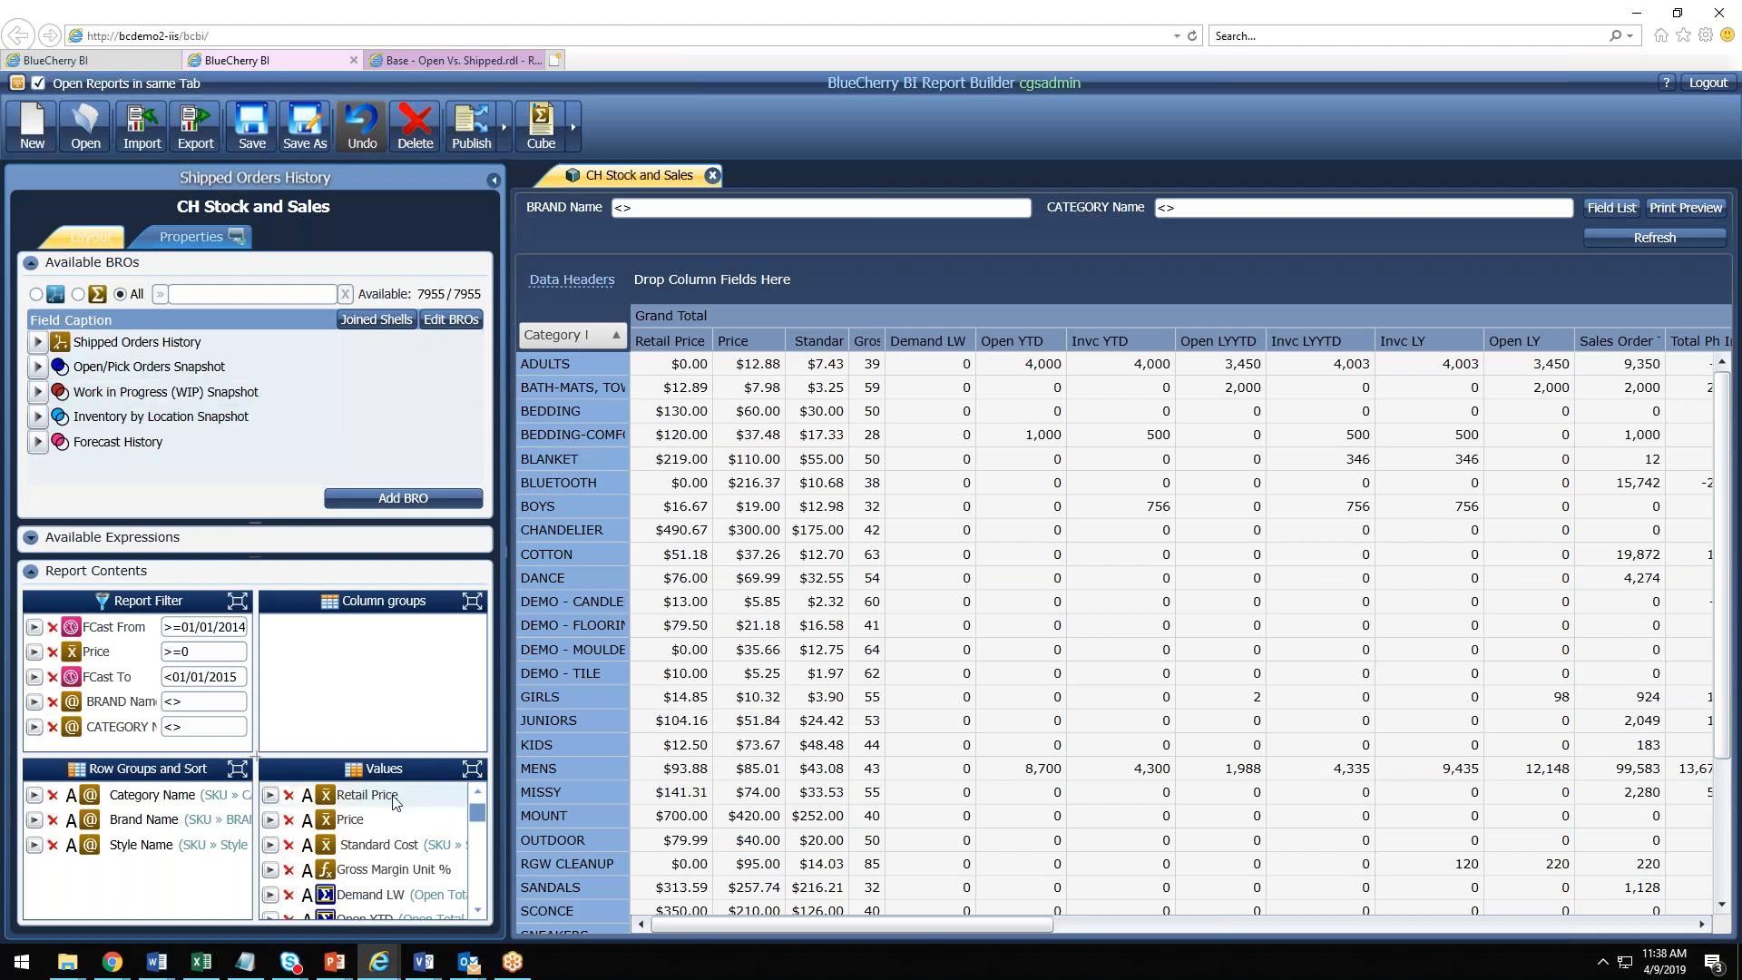
mouse_move(487, 817)
left_mouse_down()
mouse_move(495, 907)
mouse_move(490, 796)
left_mouse_up()
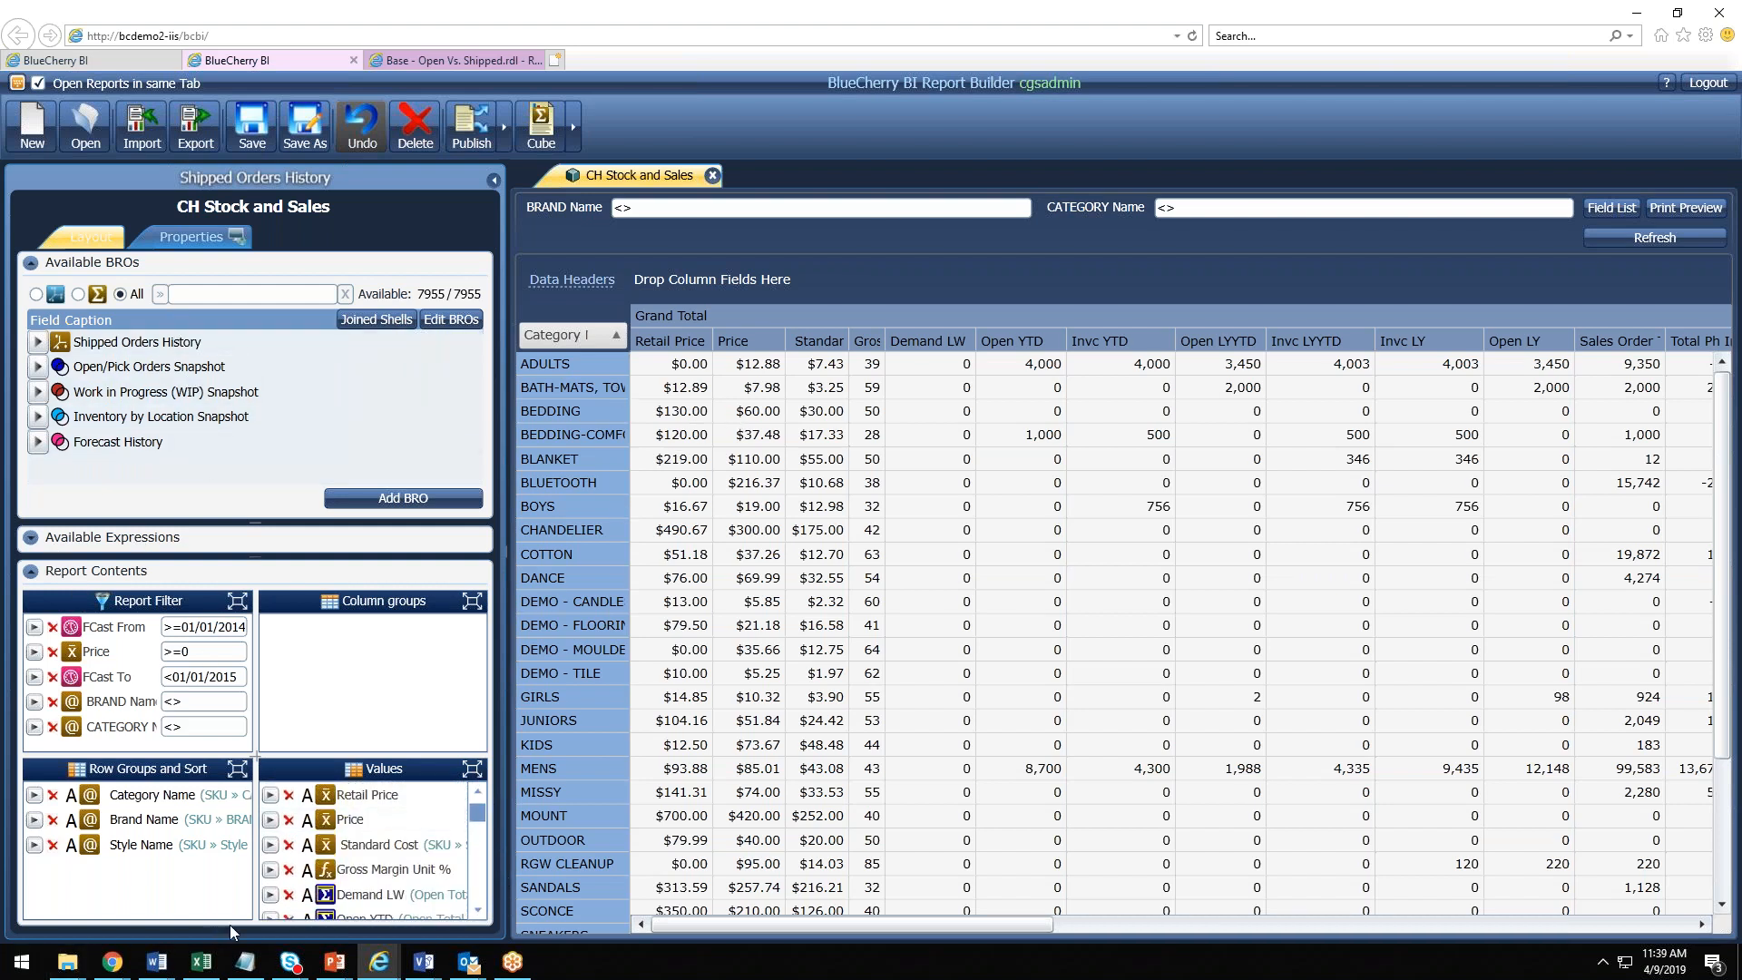
scroll(363, 850, "down", 3)
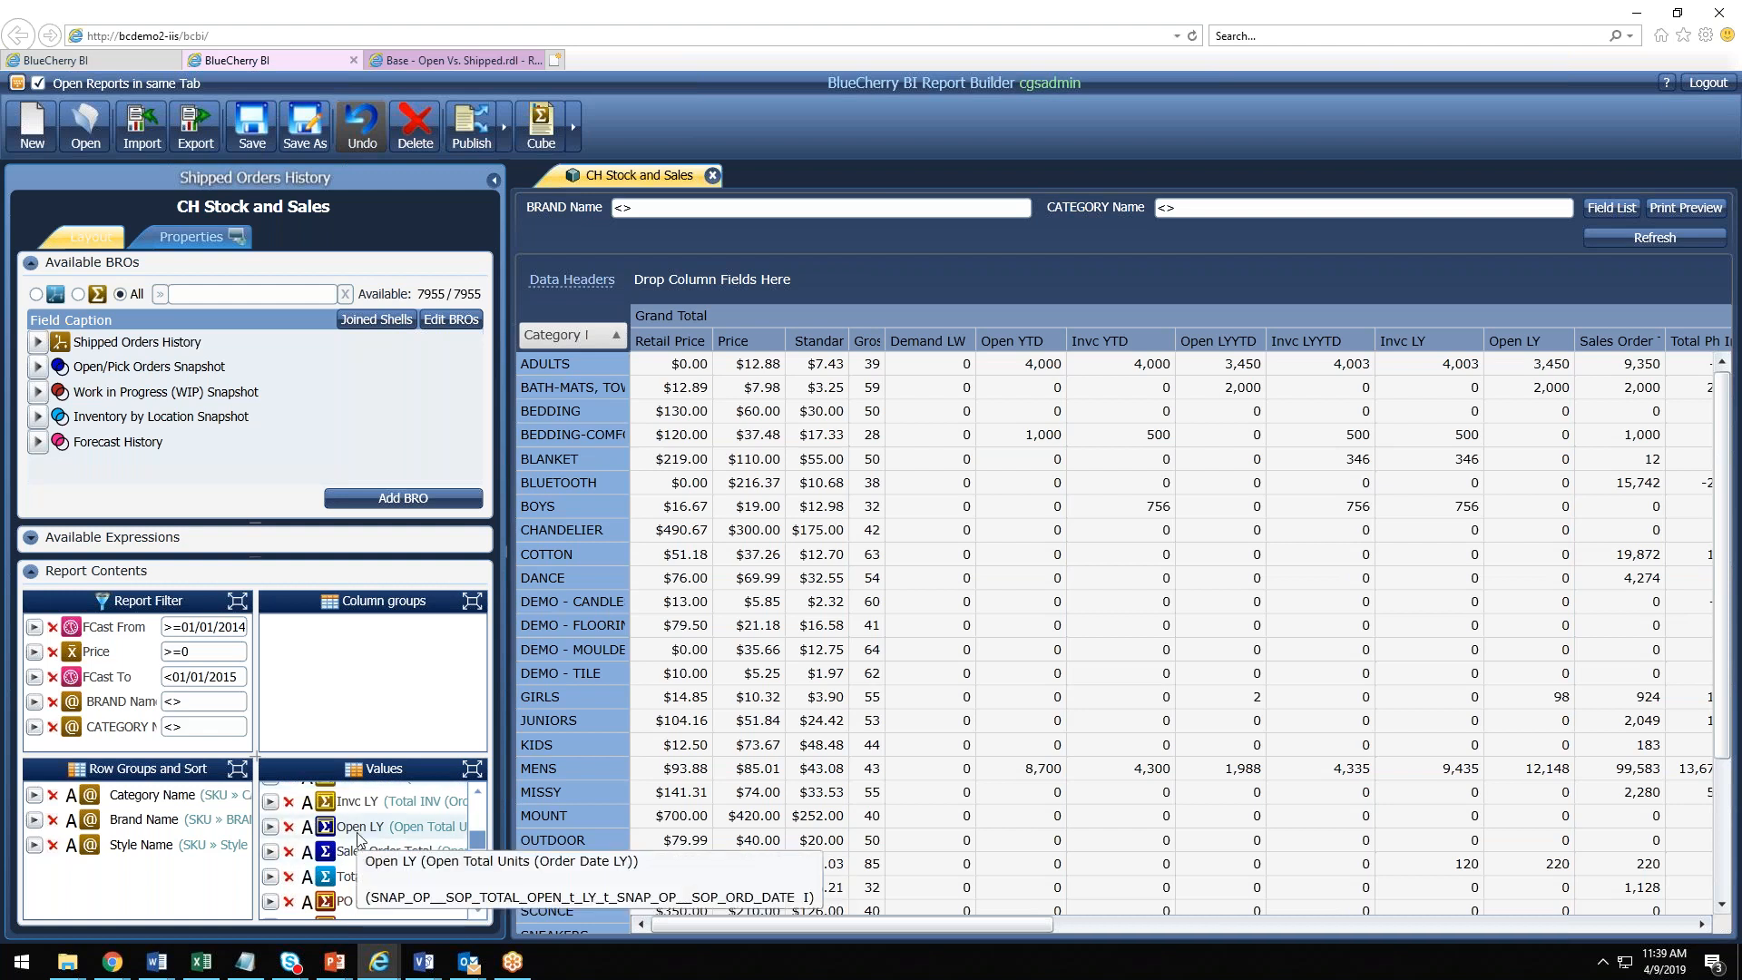
scroll(382, 848, "down", 5)
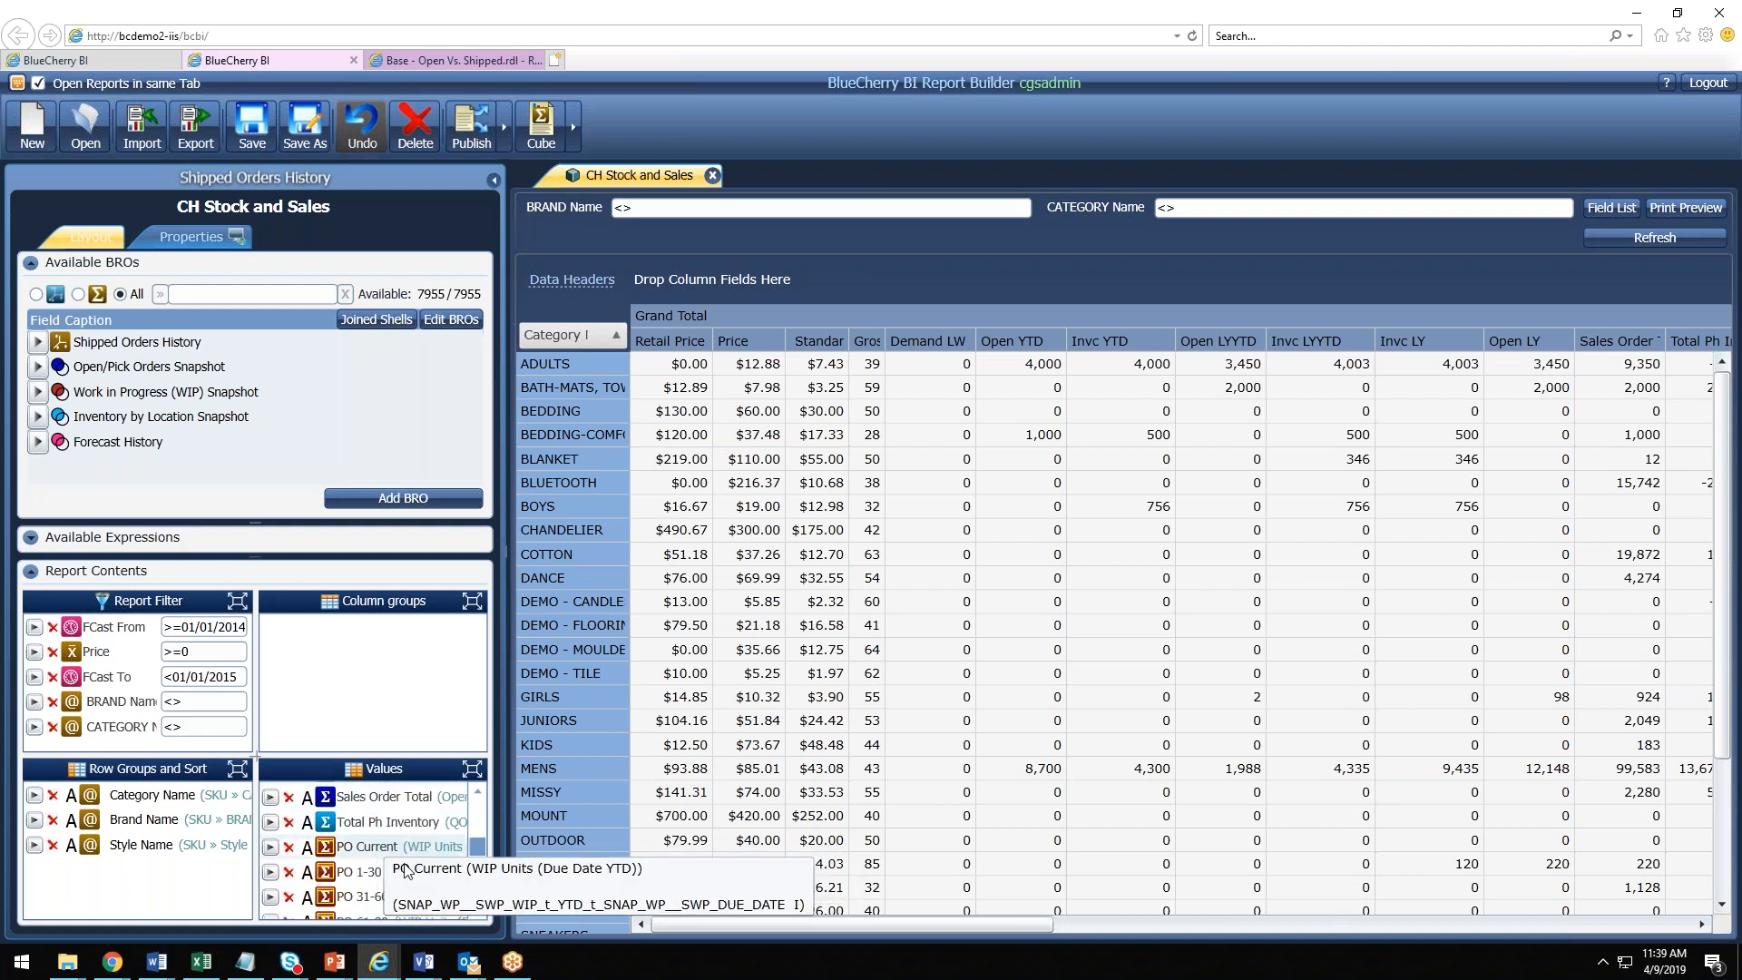
scroll(404, 876, "up", 5)
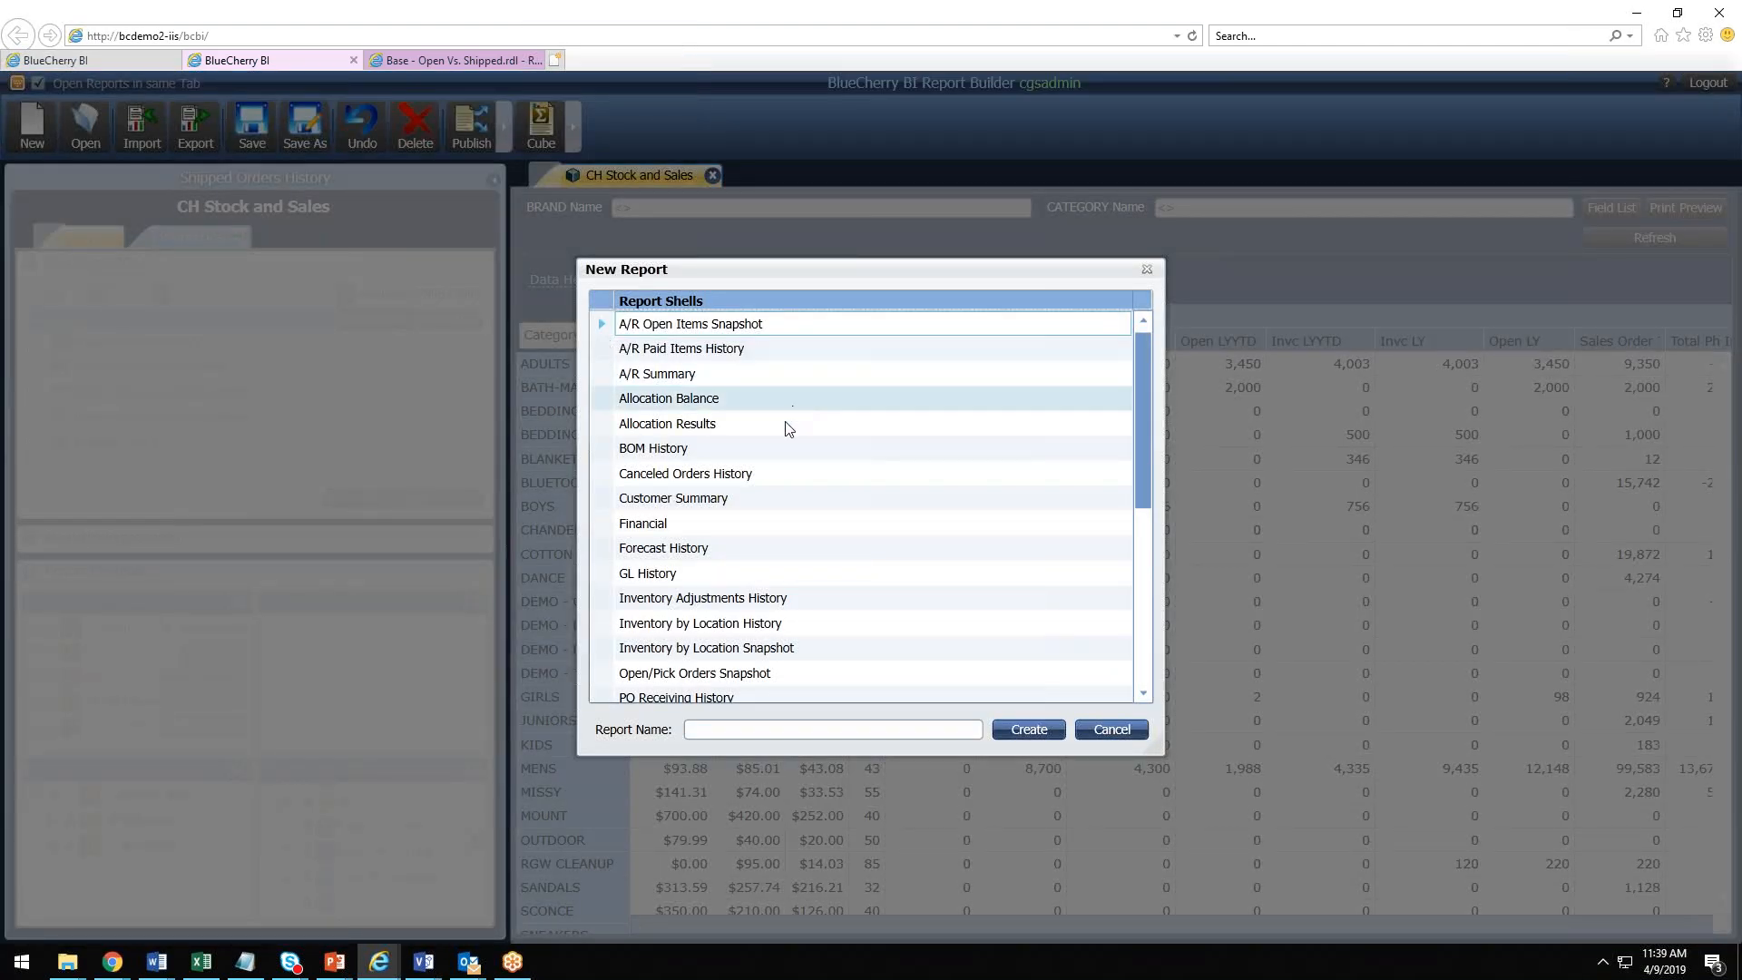
Step: Create a new report named "Open Order Report" from the Open/Pick Orders Snapshot shell
scroll(774, 667, "down", 1)
left_click(761, 728)
type("open")
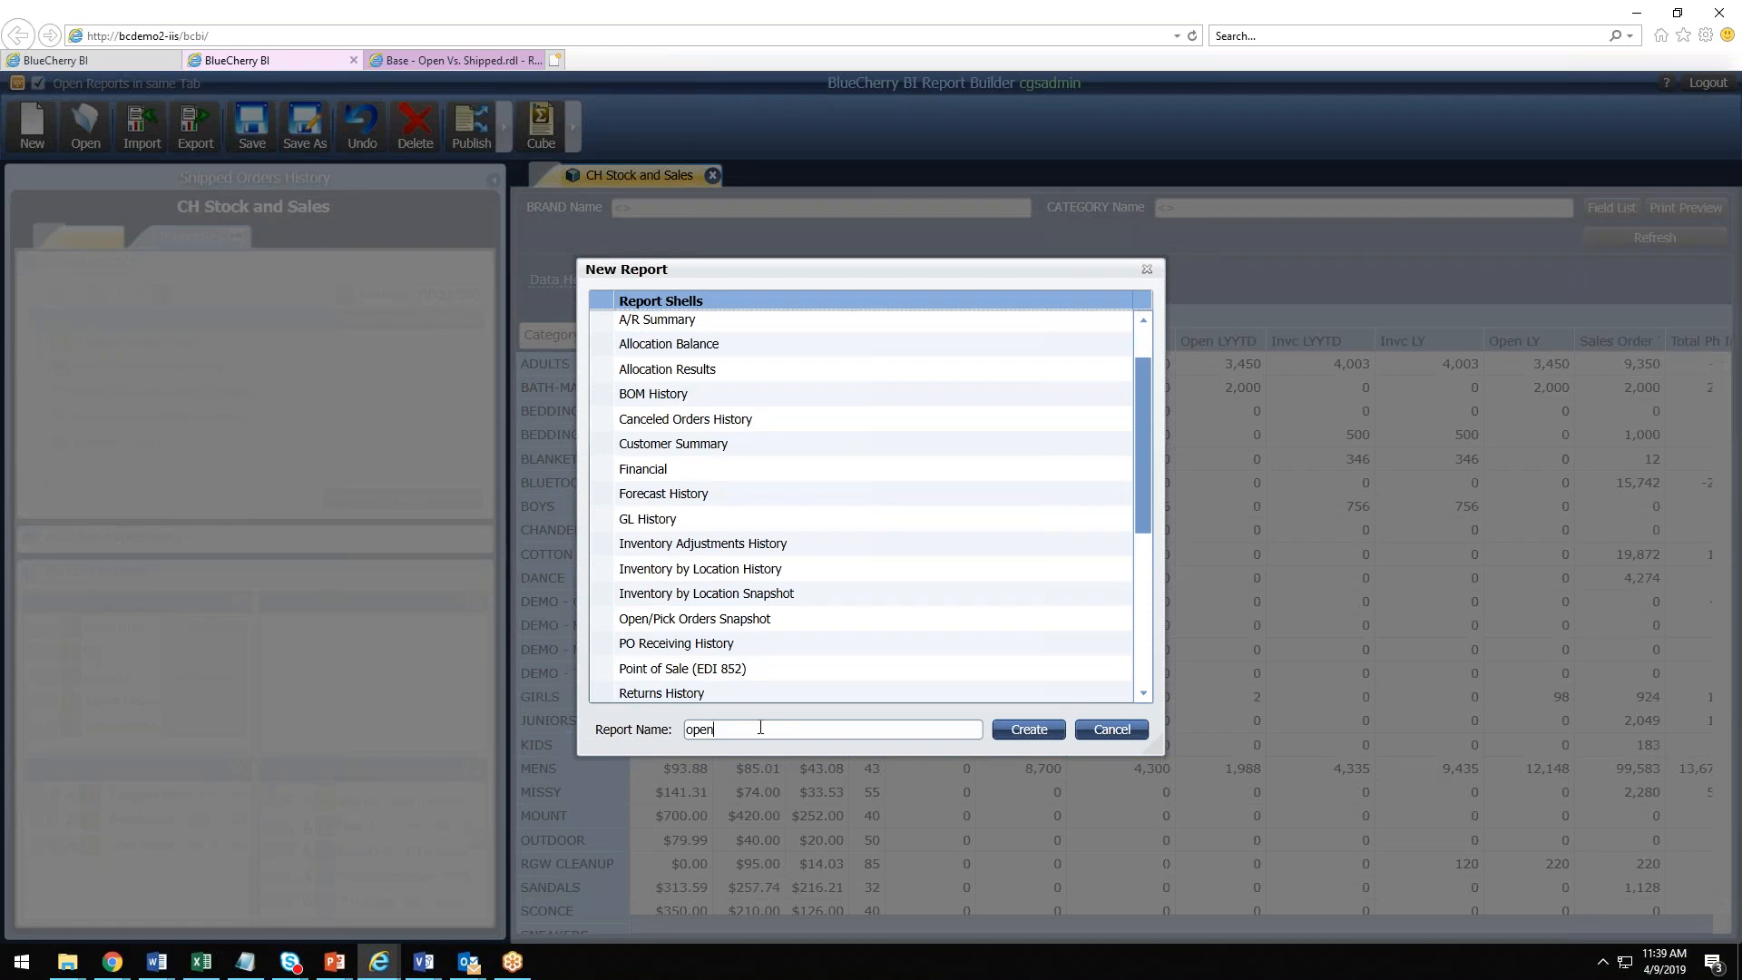
type("Open Order Report")
scroll(740, 622, "down", 1)
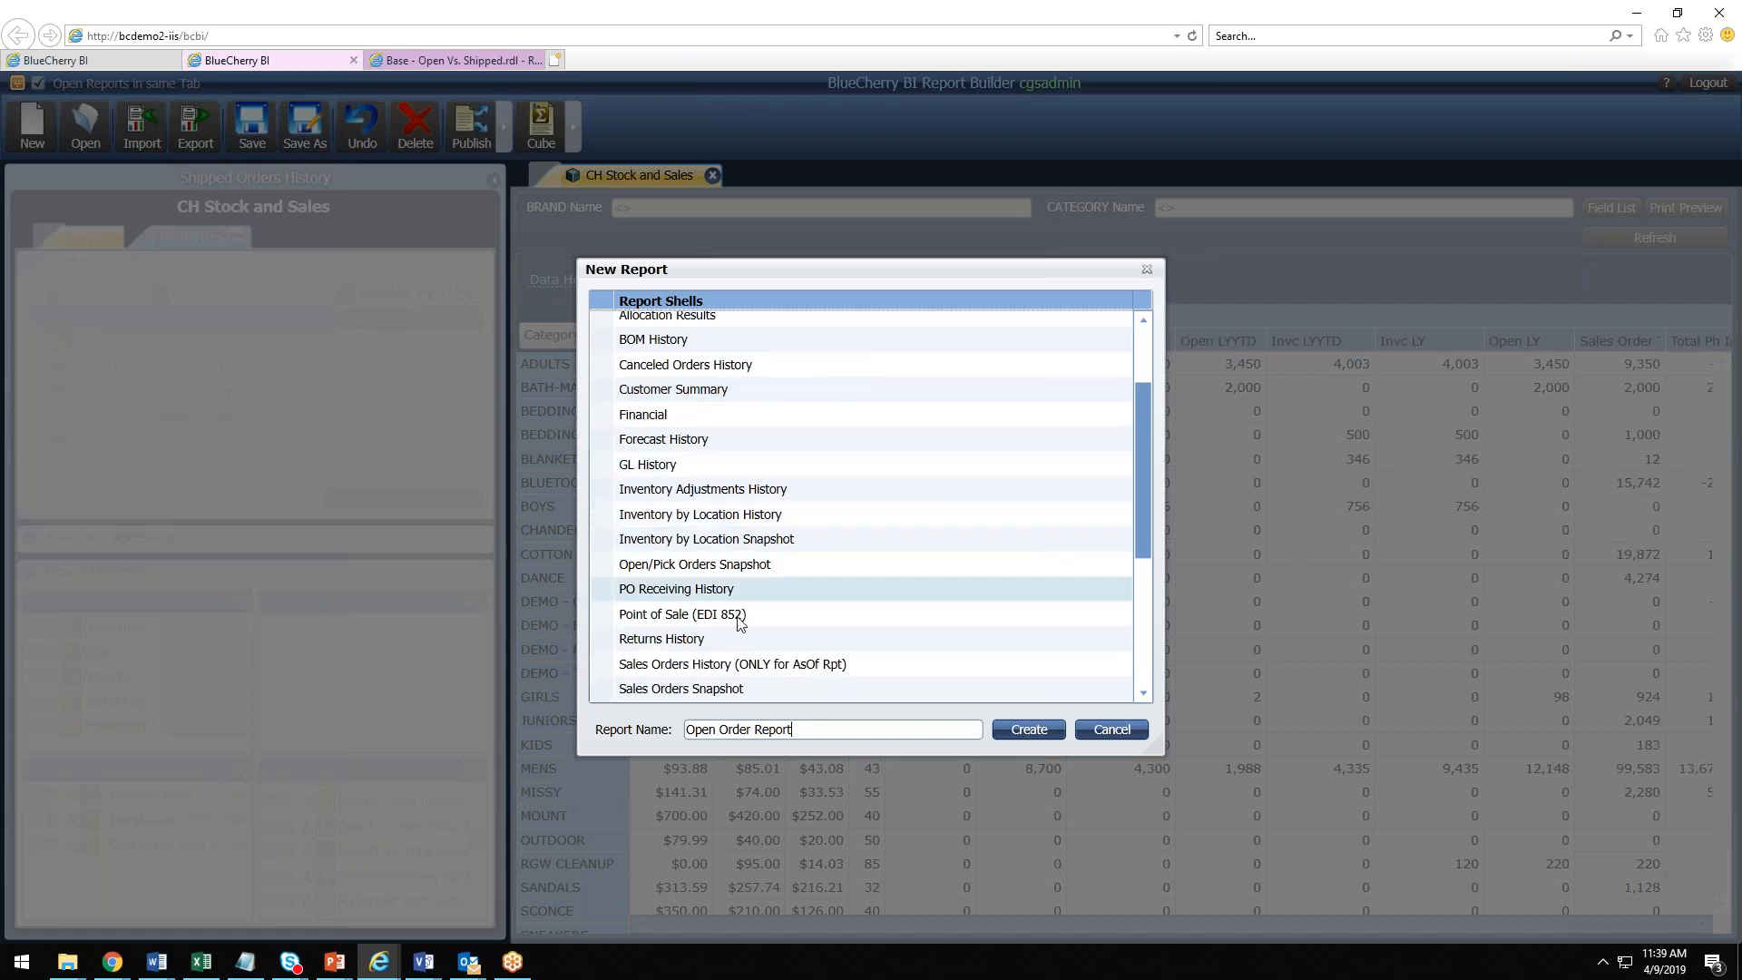
left_click(759, 564)
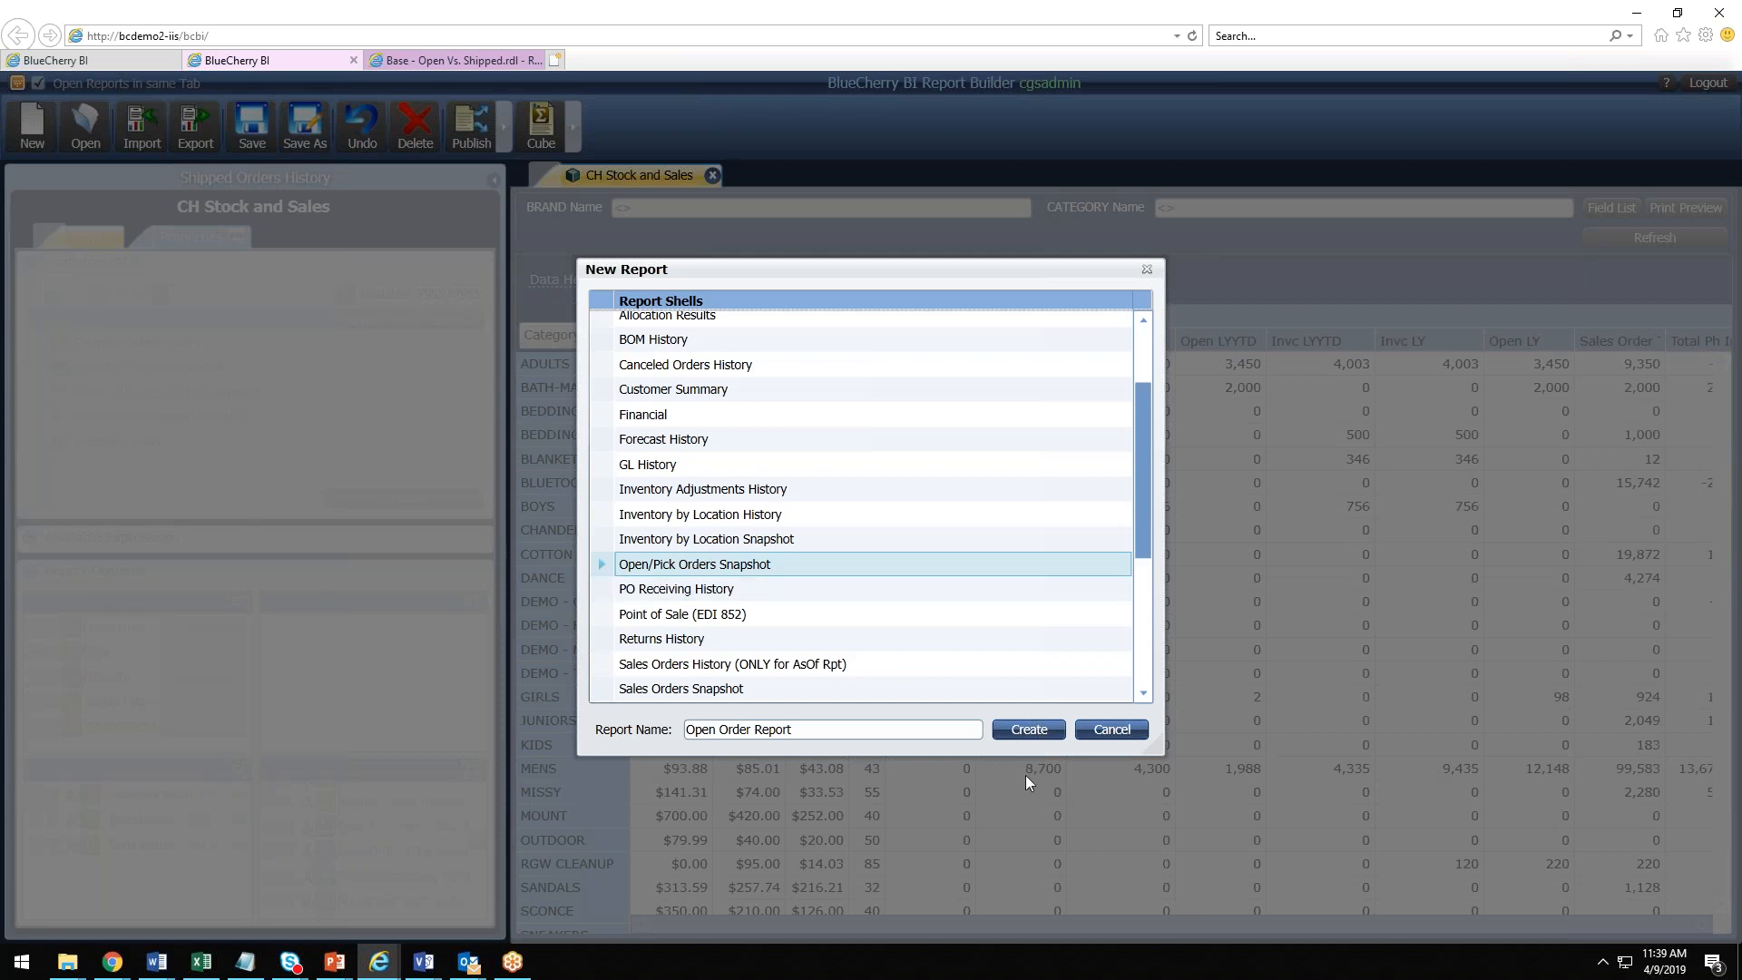
left_click(1026, 731)
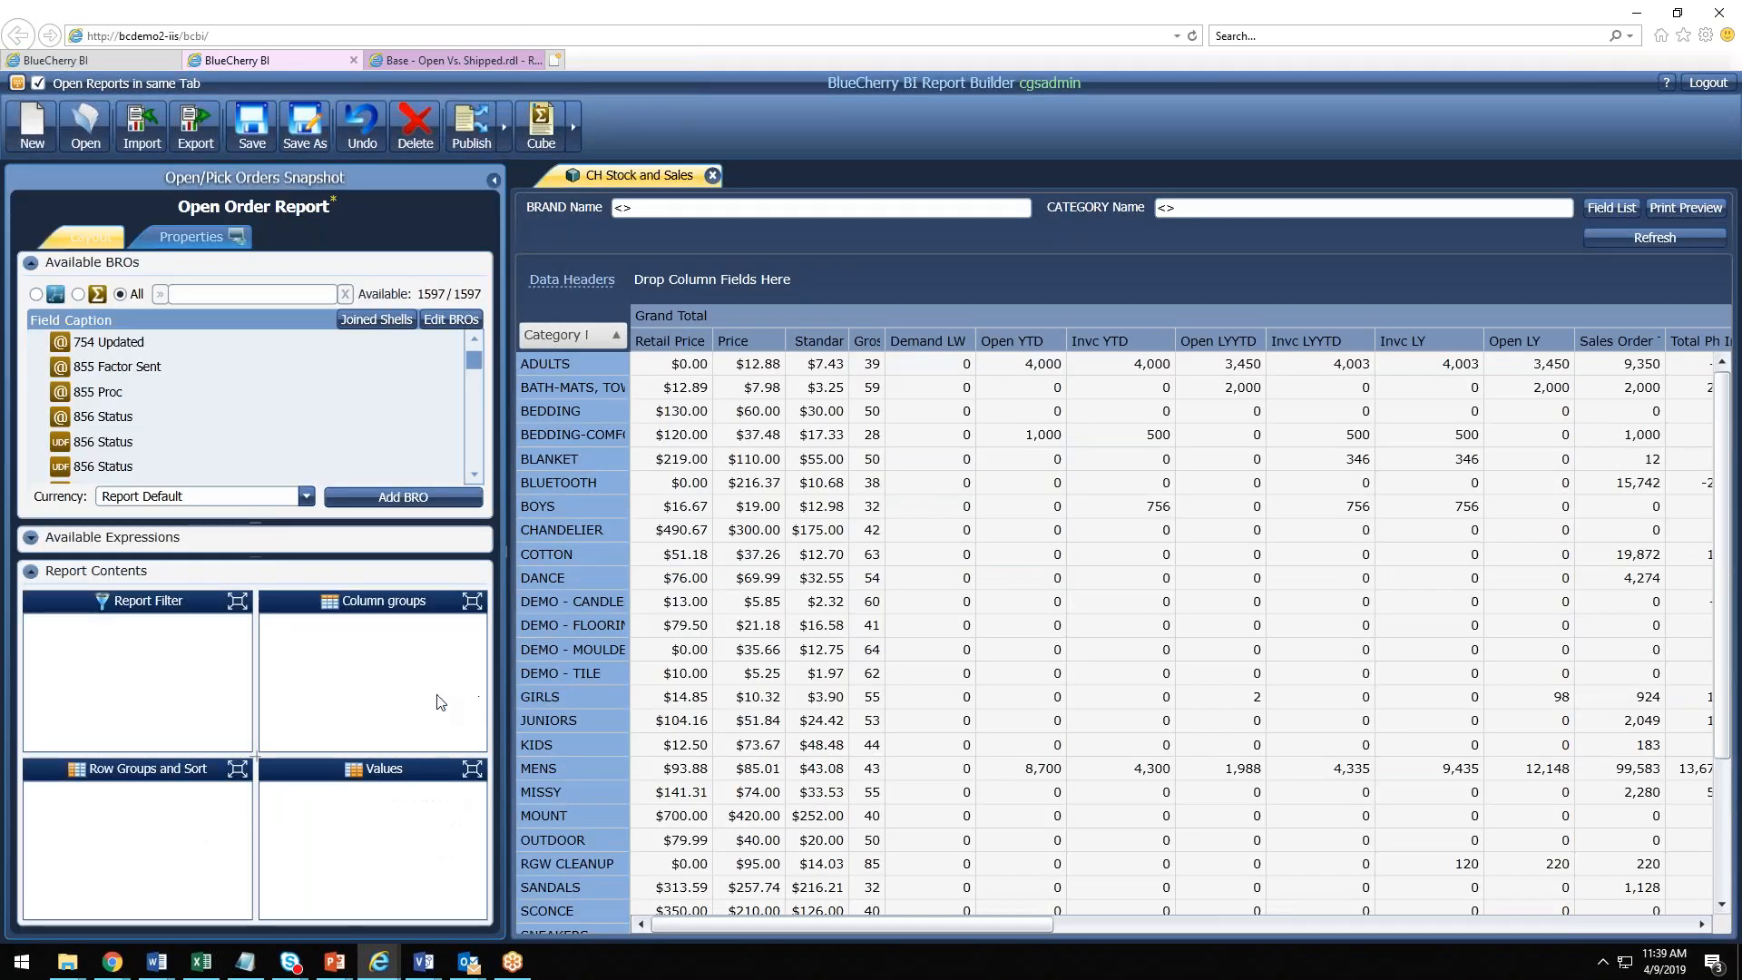
Step: Close the CH Stock and Sales output, filter the available BROs by "units" and add Open Total Units and Picked Total Units to Values
left_click(710, 178)
left_click(206, 292)
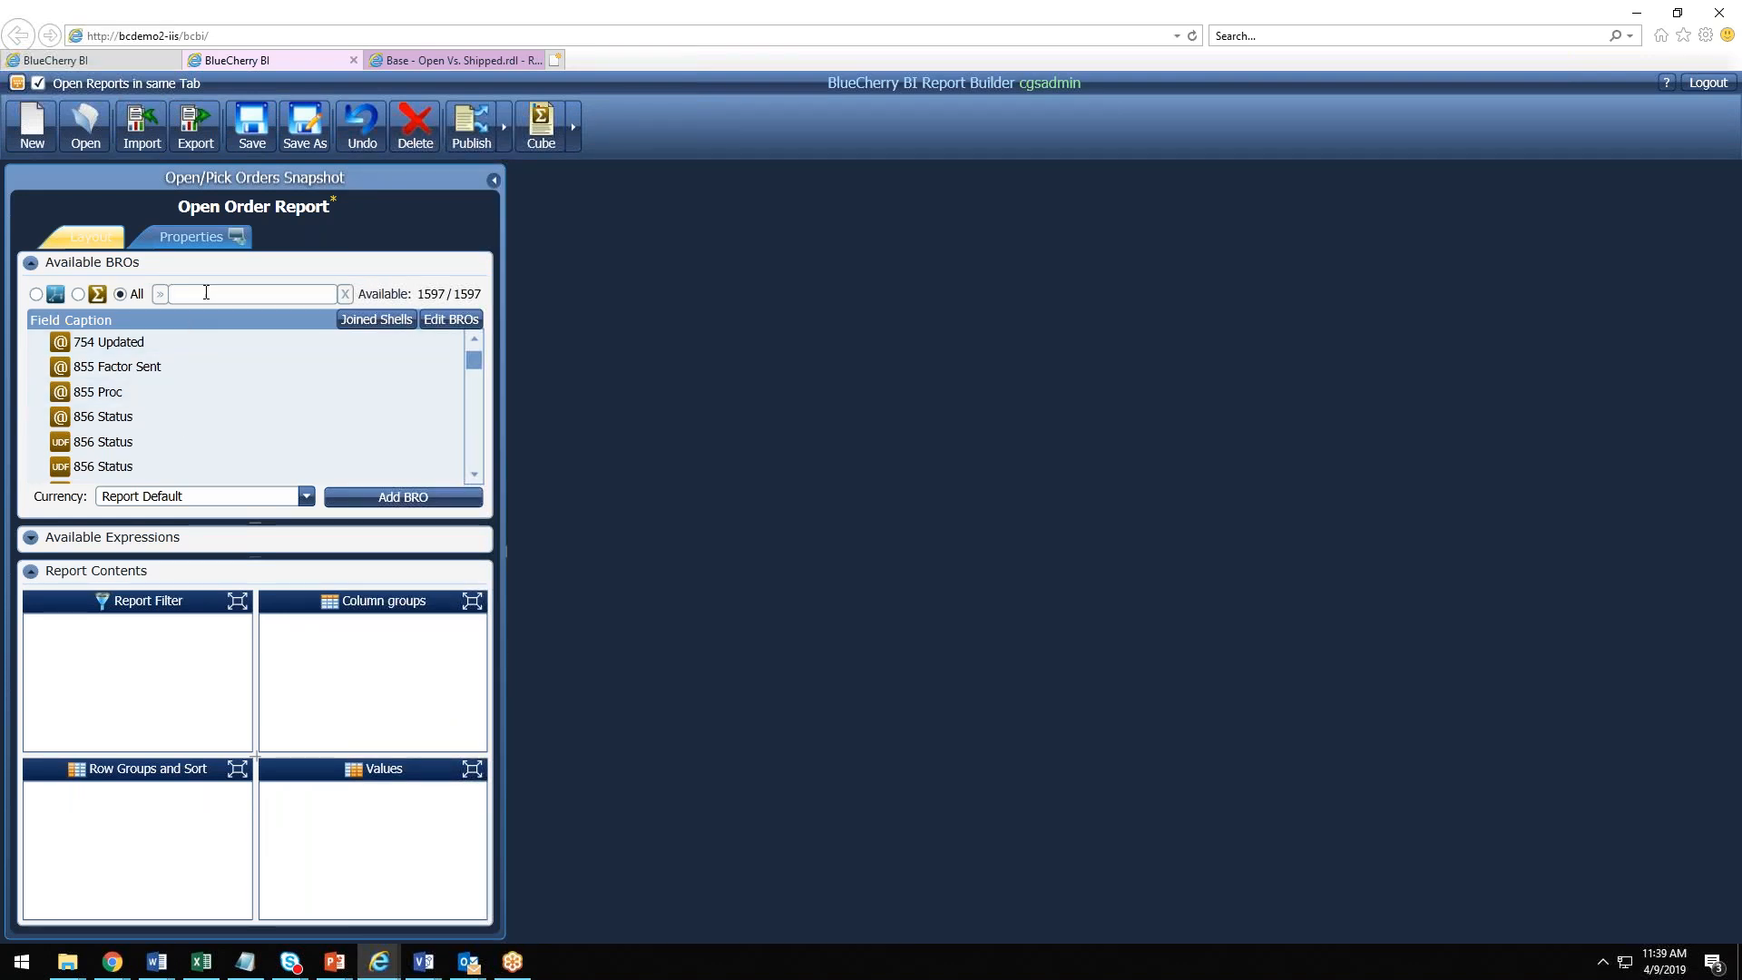
type("units")
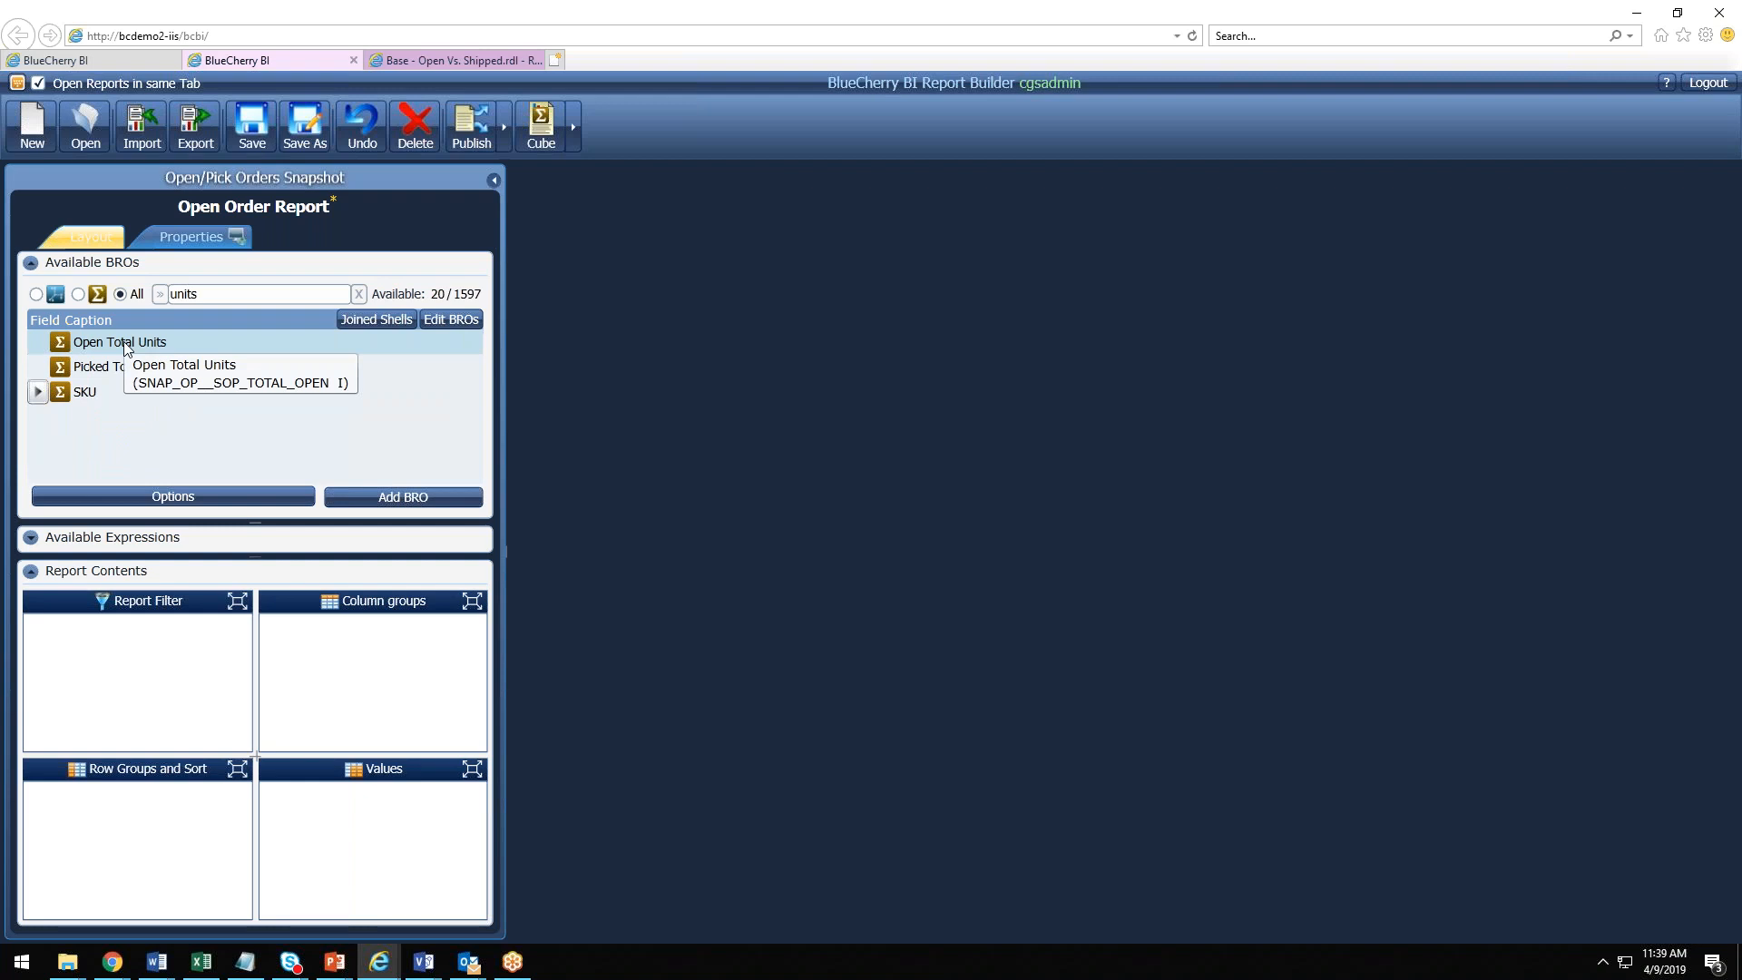
left_click(124, 341)
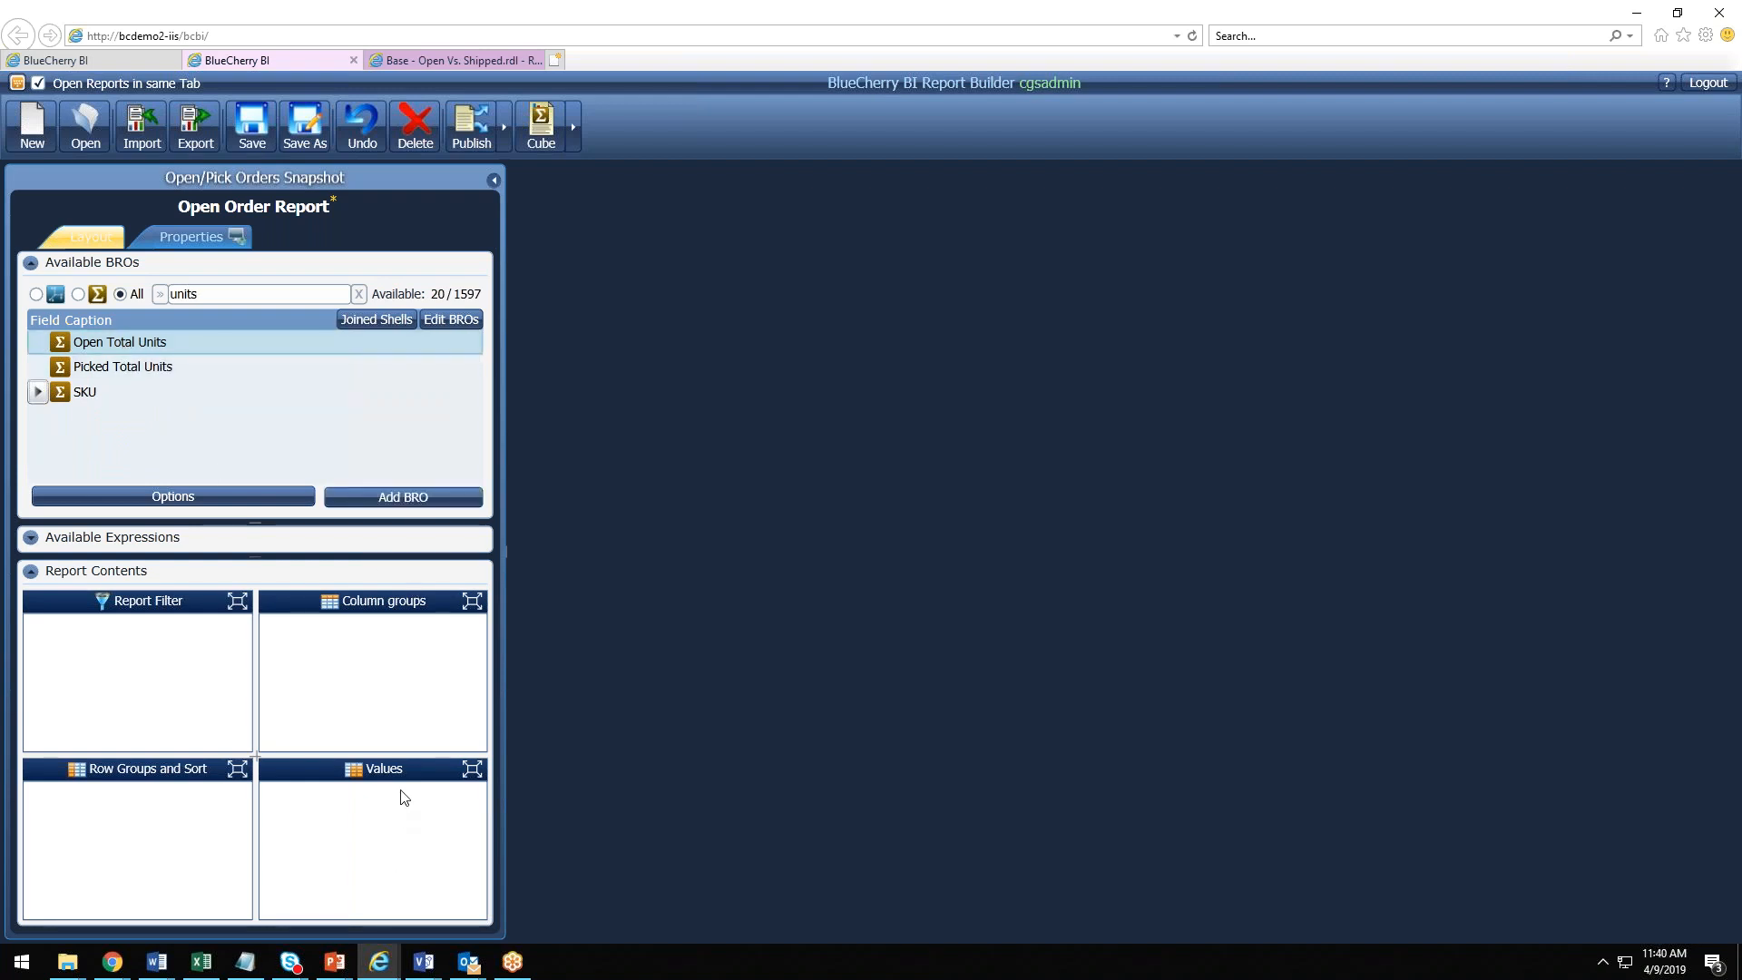
left_click(396, 496)
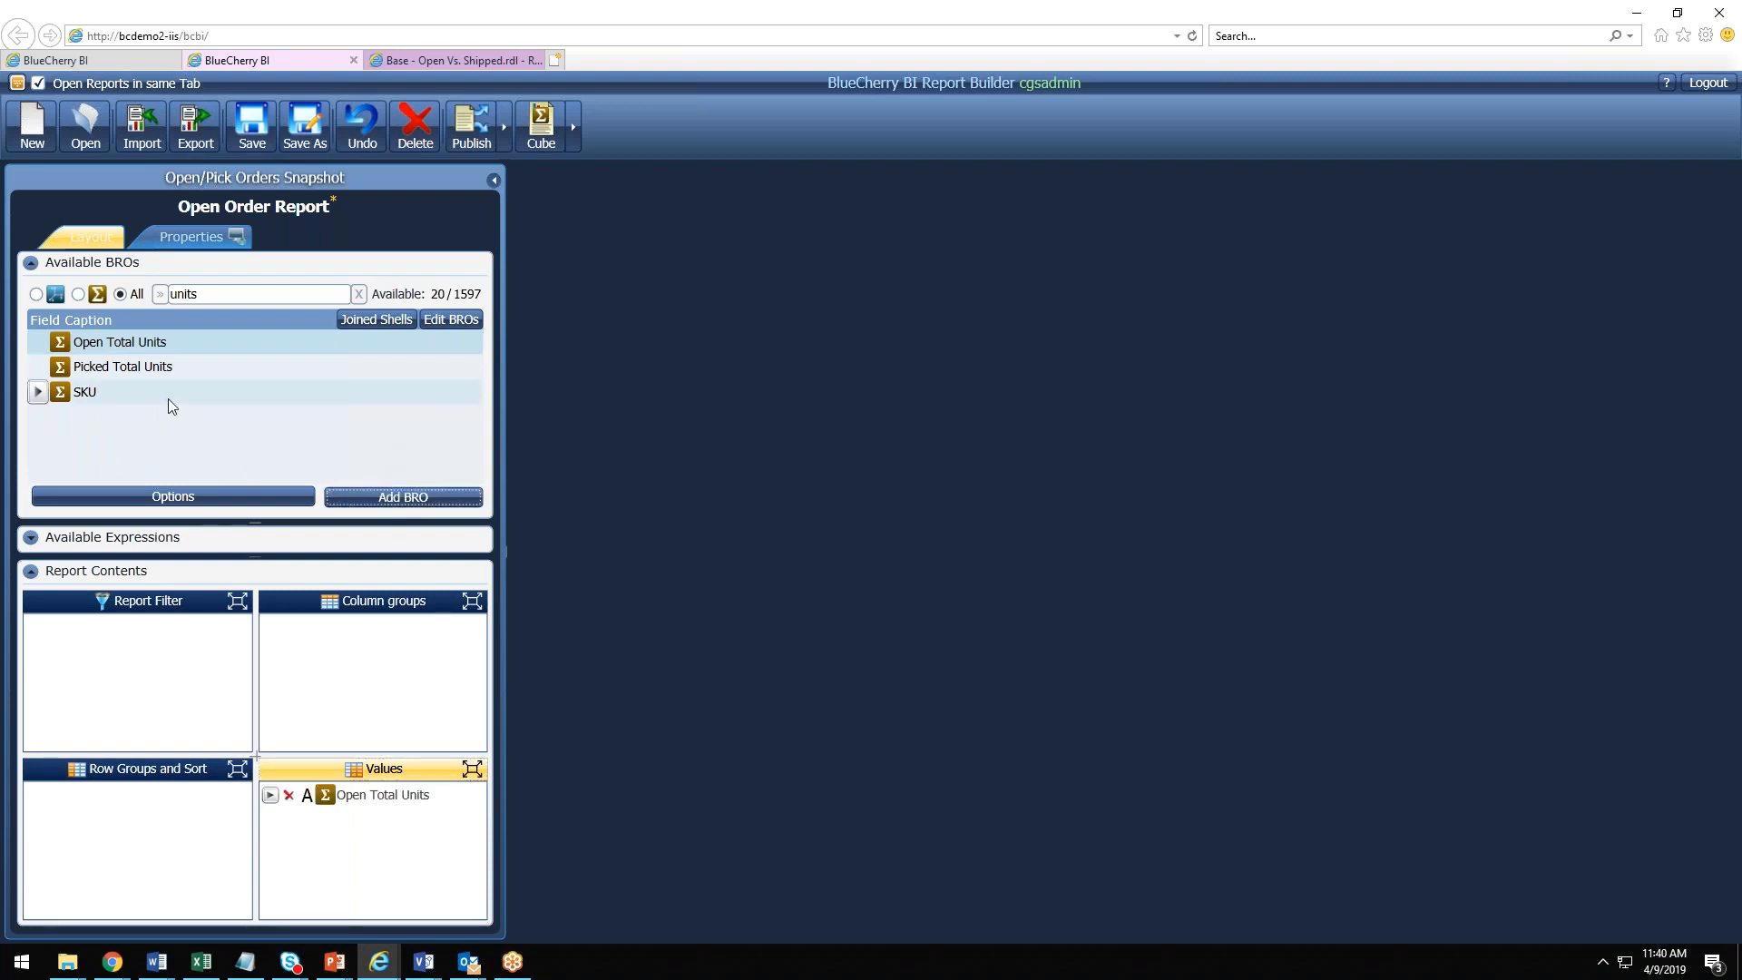
left_click(169, 366)
left_click(396, 497)
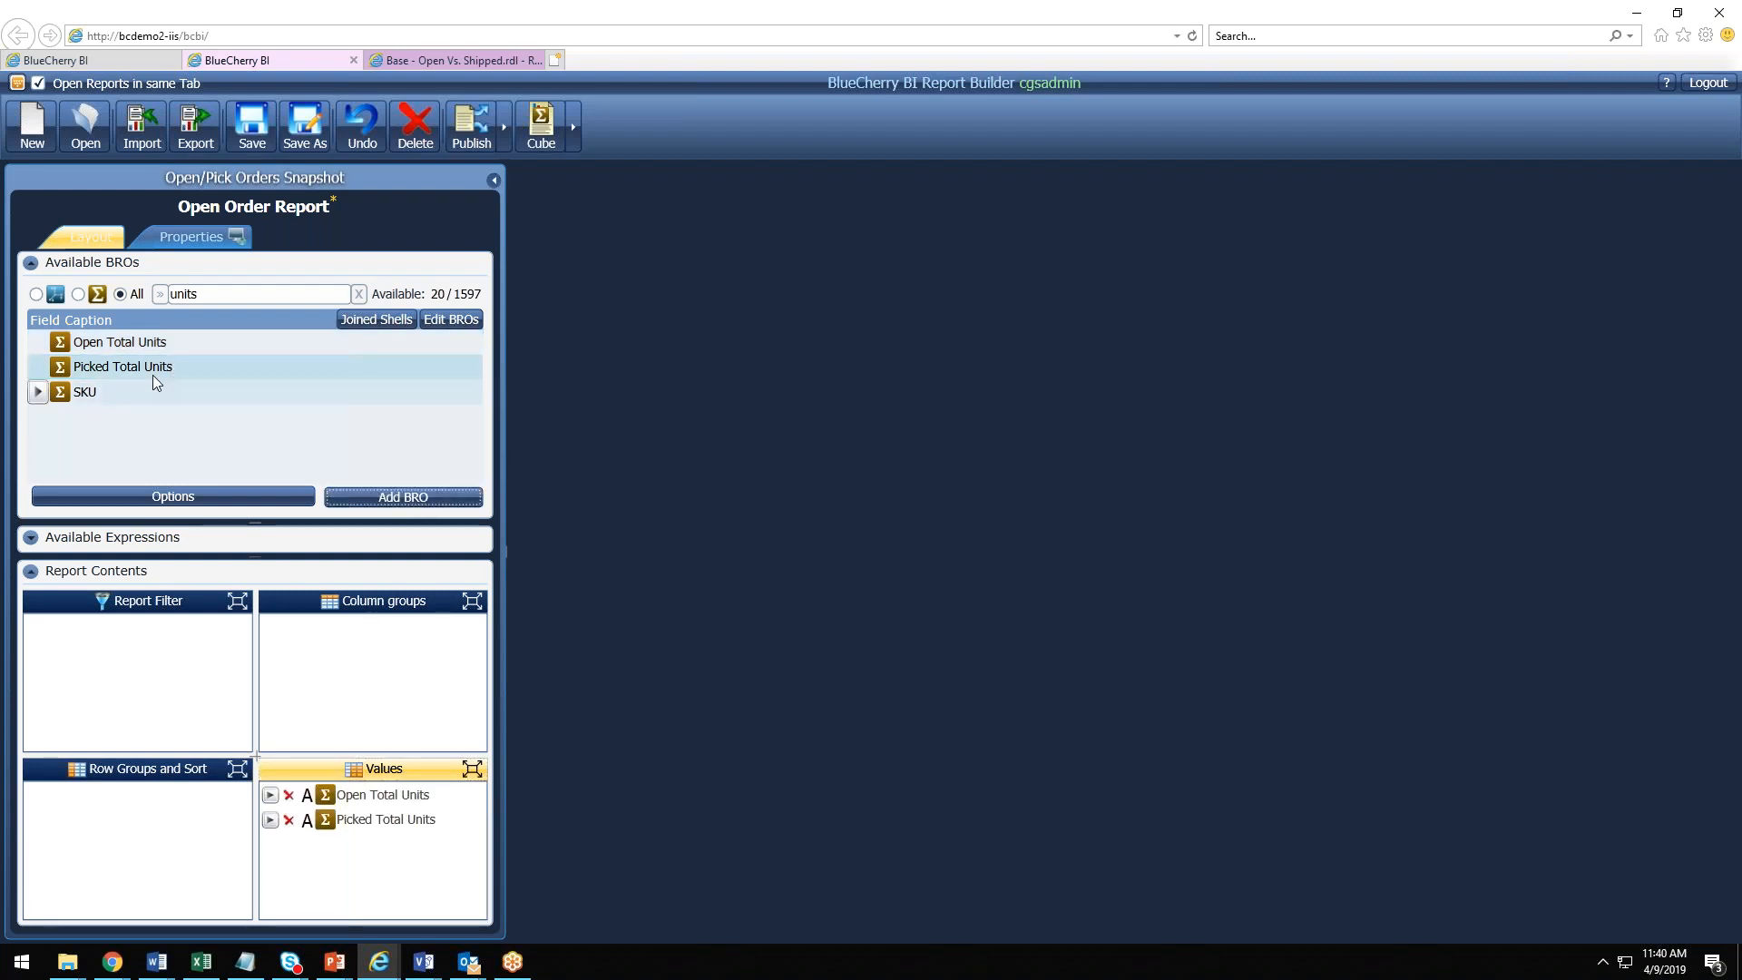
Step: Filter the available BROs by "customer name" and add Customer » Customer Name to Row Groups and Sort
left_click(215, 300)
type("c")
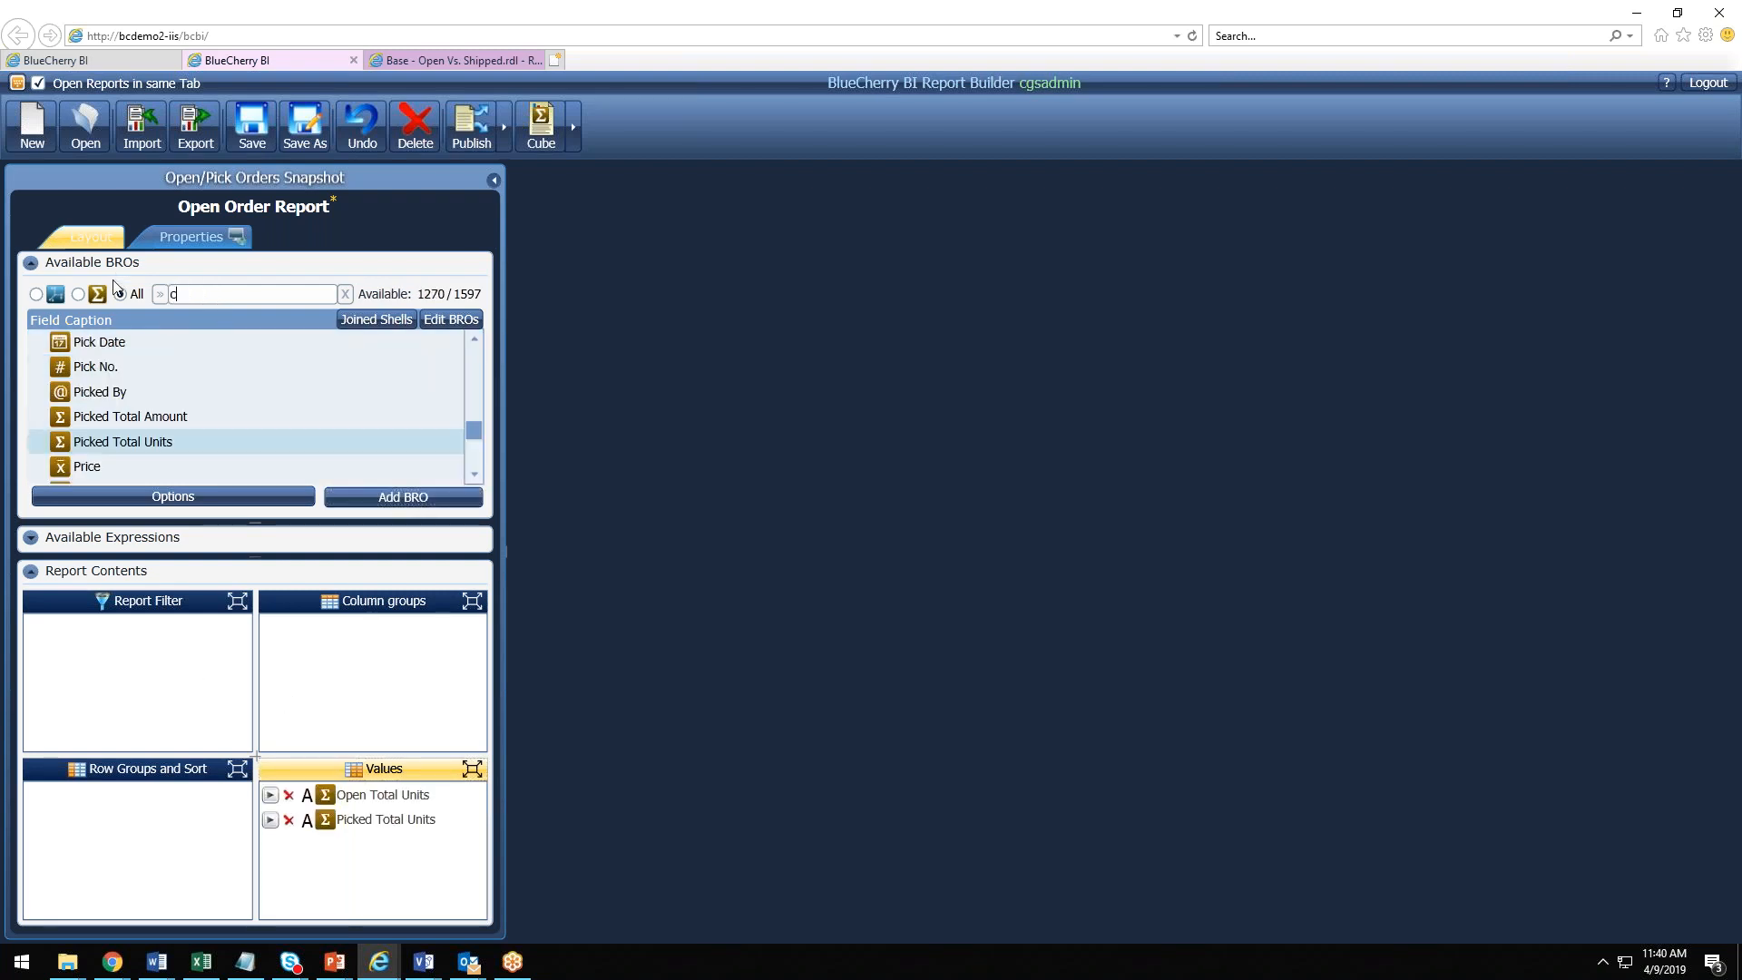
type("ustomer ")
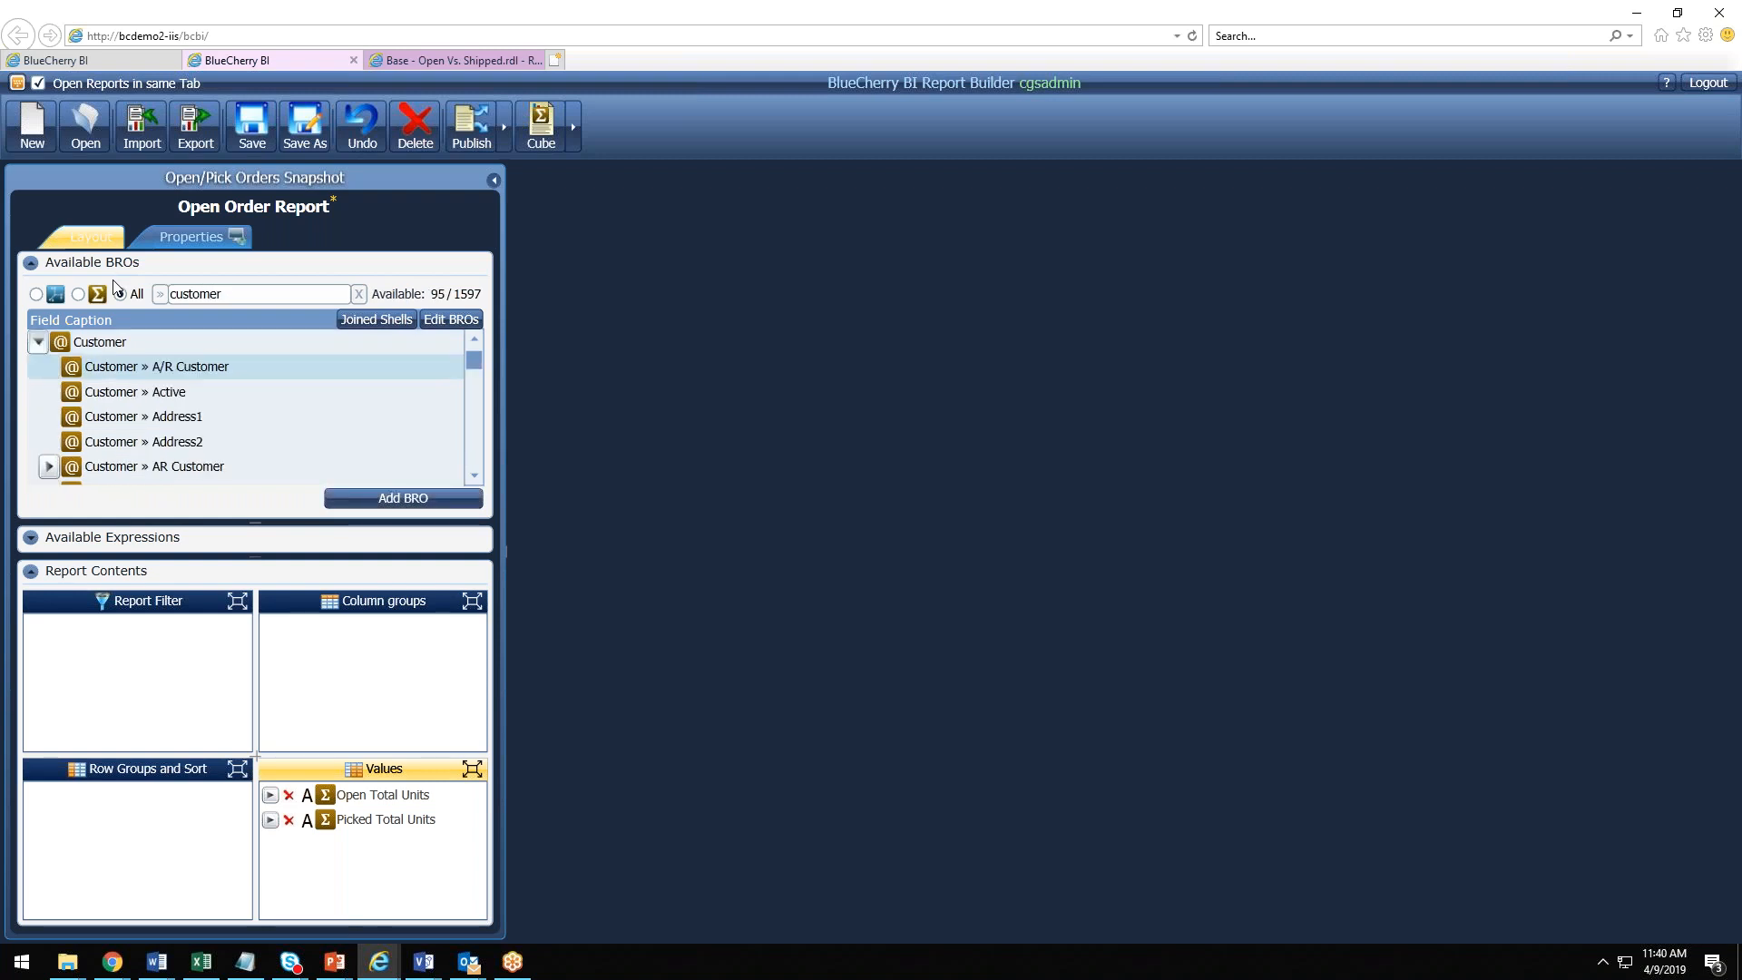
type("name")
left_click_drag(69, 443, 95, 812)
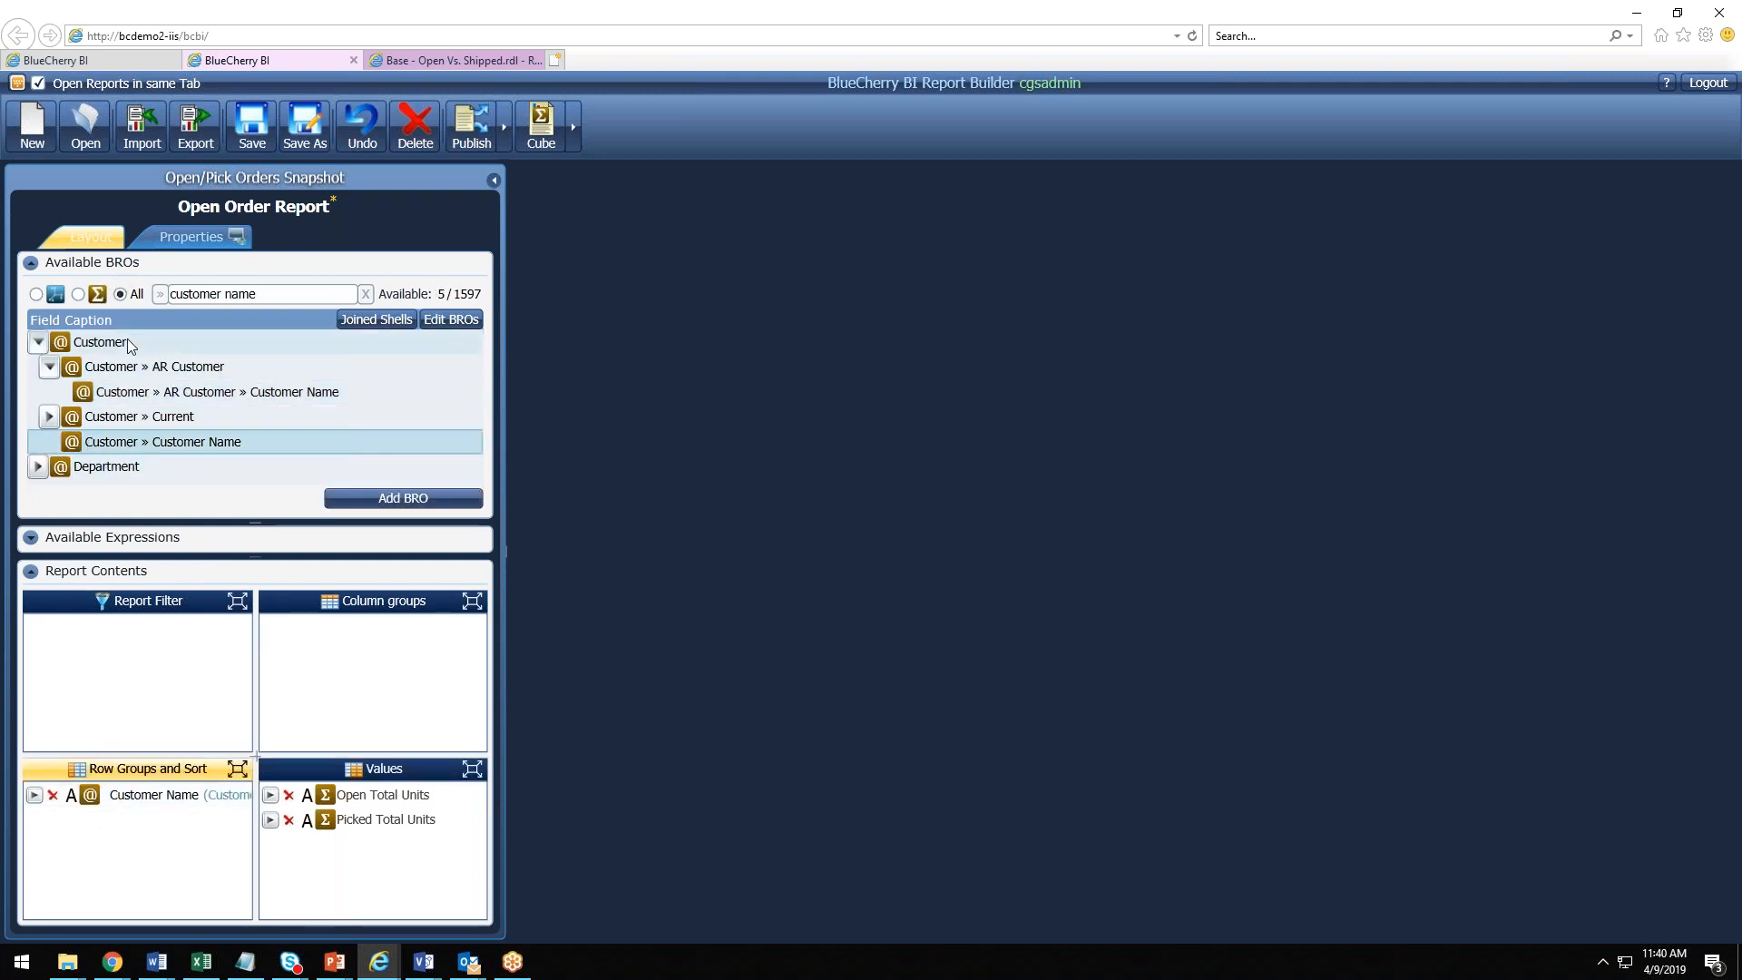
Step: Filter the BROs by "customer", add Customer above Customer Name in the row groups and save the report
left_click(78, 344)
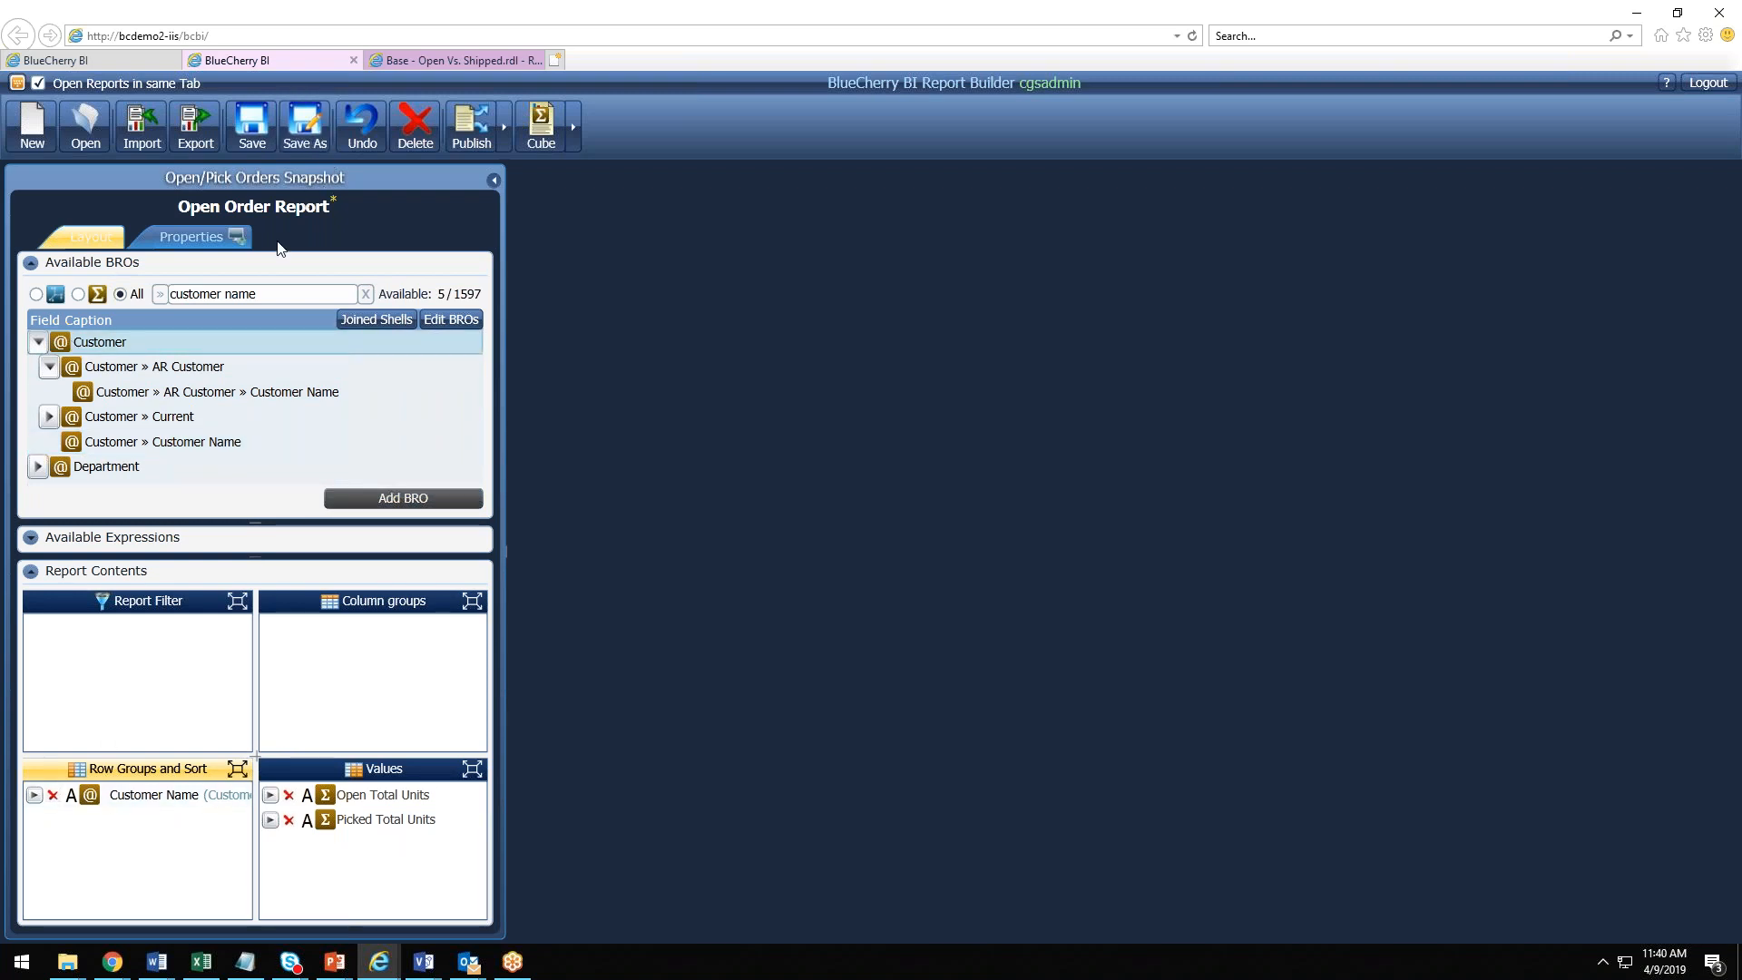
double_click(239, 292)
key("BackSpace")
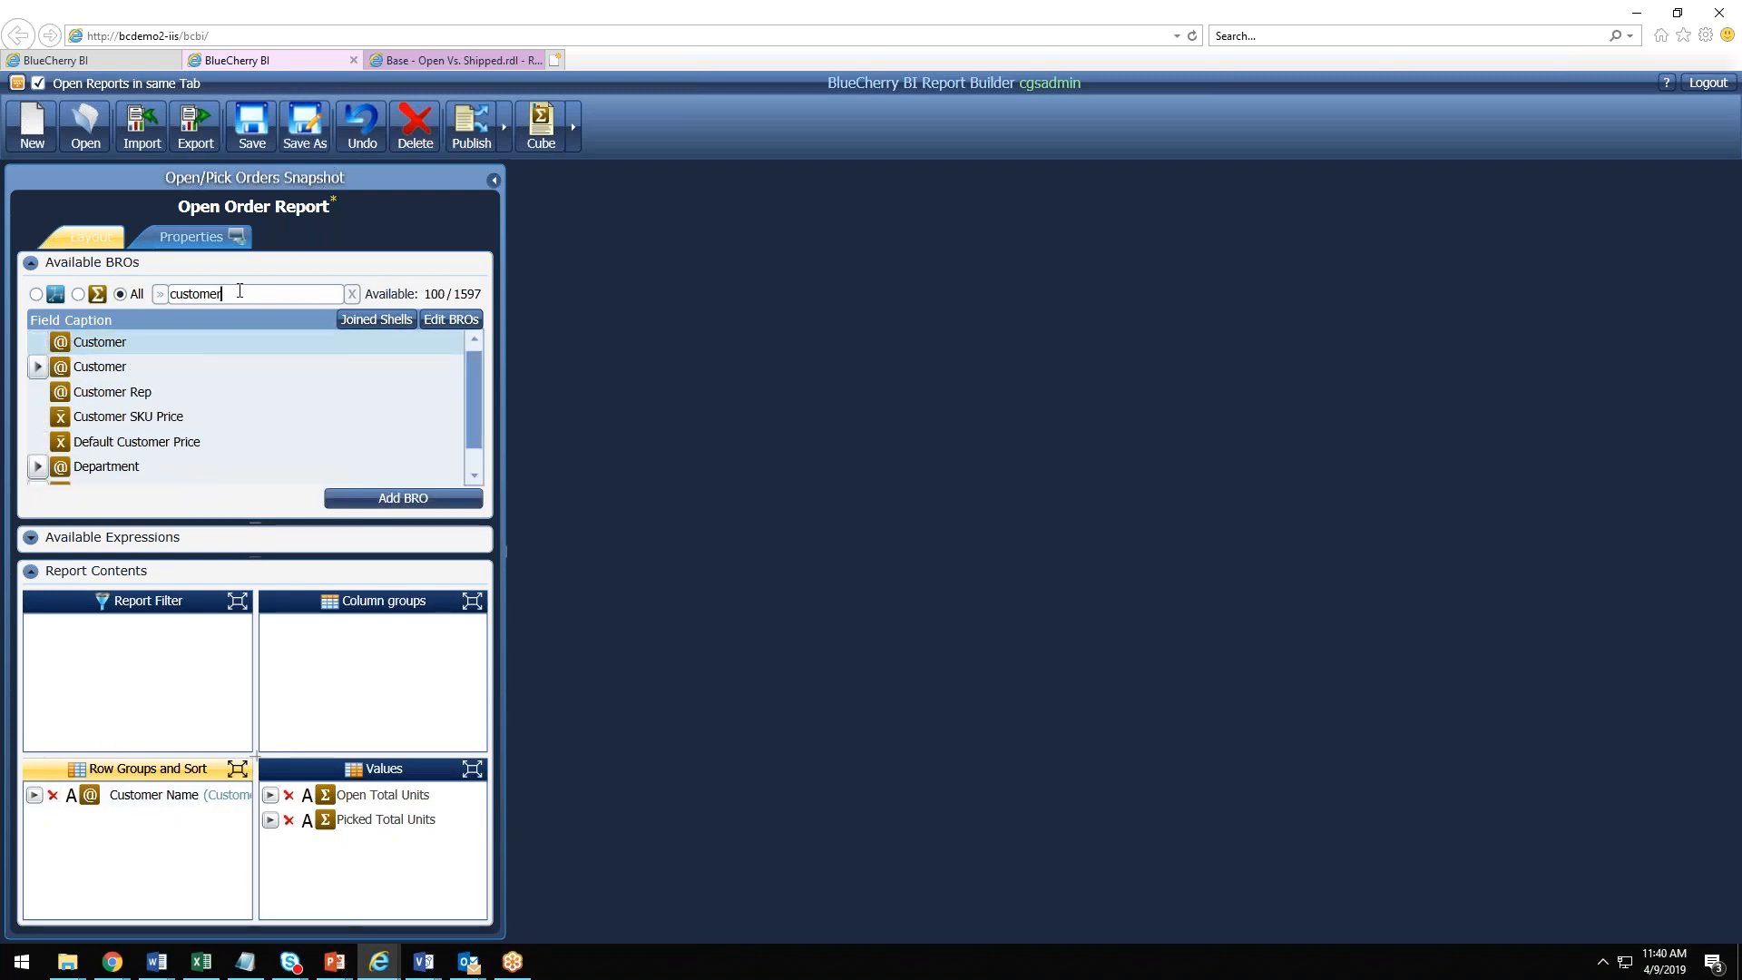
left_click_drag(57, 347, 100, 857)
mouse_move(89, 798)
left_mouse_down()
mouse_move(96, 864)
mouse_move(89, 797)
left_mouse_up()
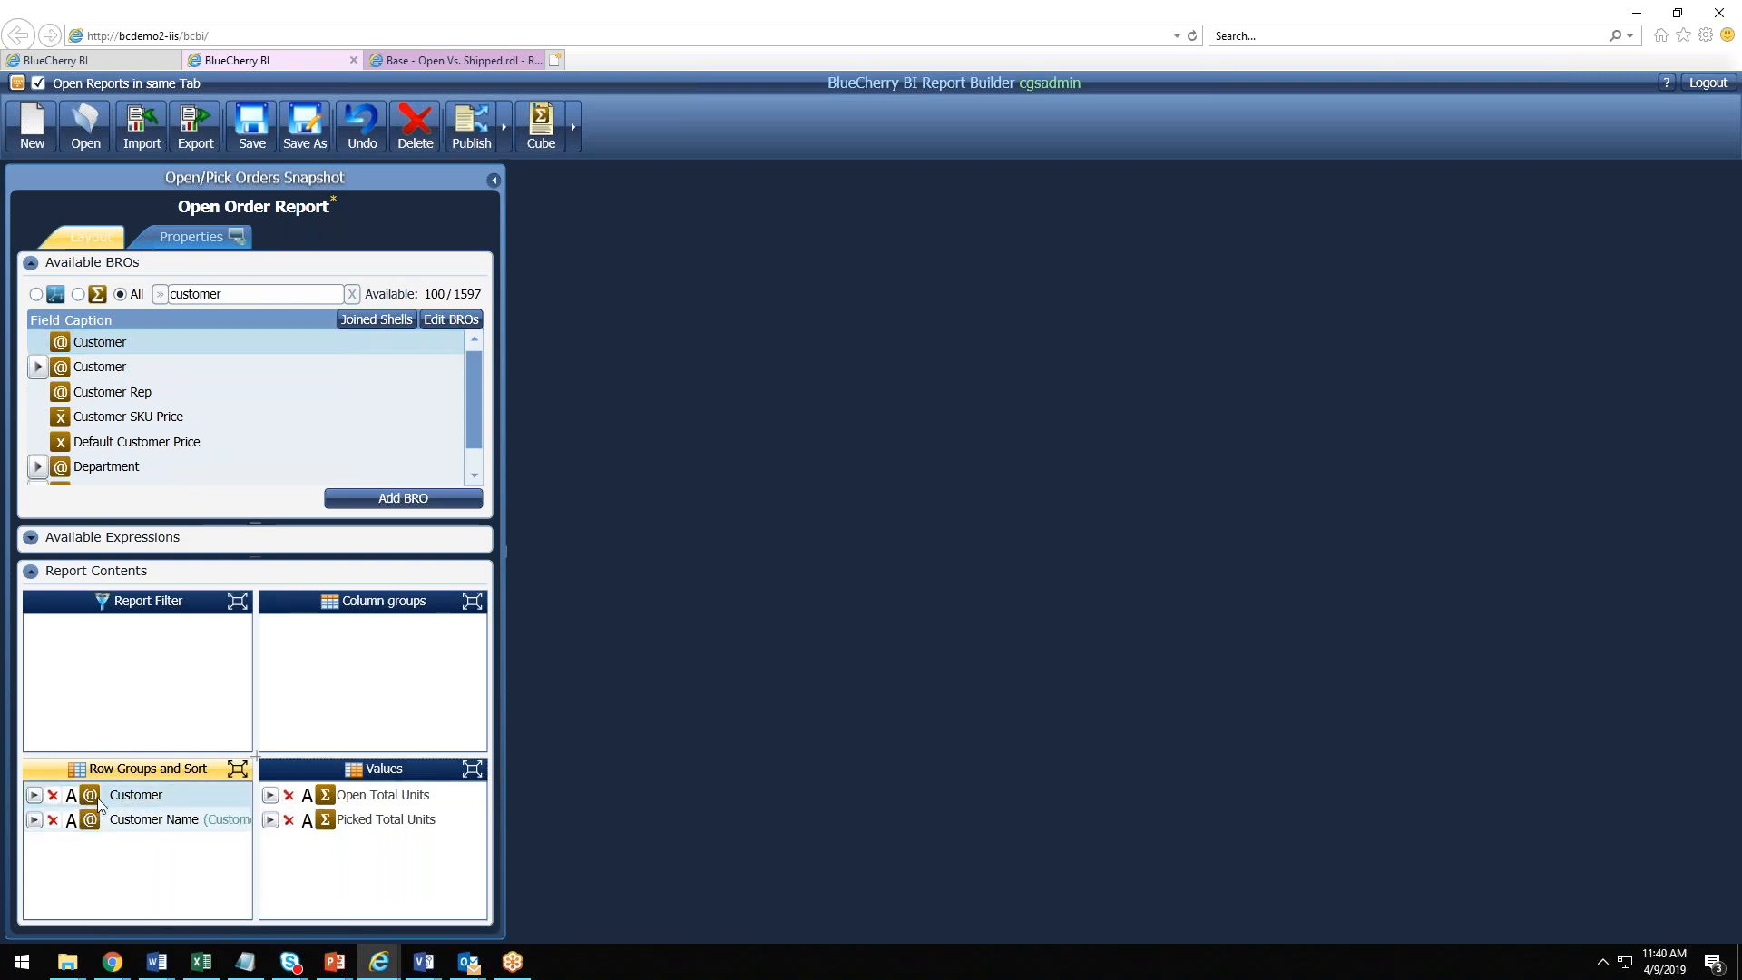
left_click(264, 124)
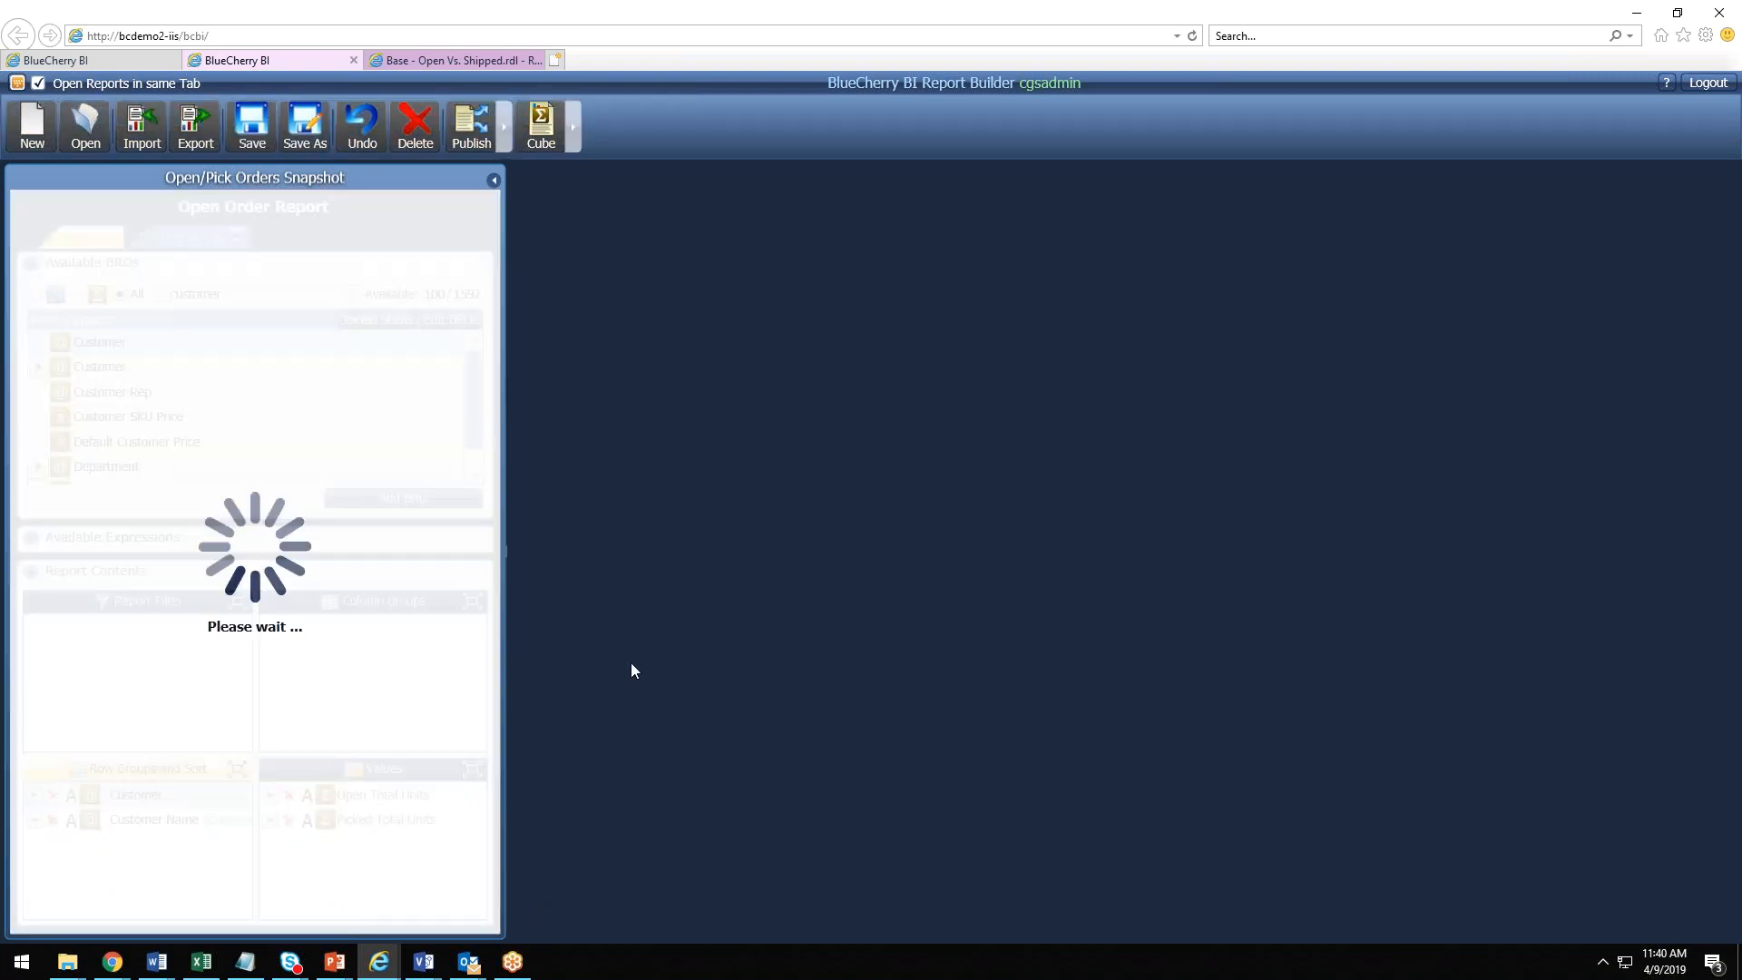
Step: Start a server-side expression titled UnShipped that adds Open Total Units and Picked Total Units, each wrapped in IsNull with 0
left_click(331, 537)
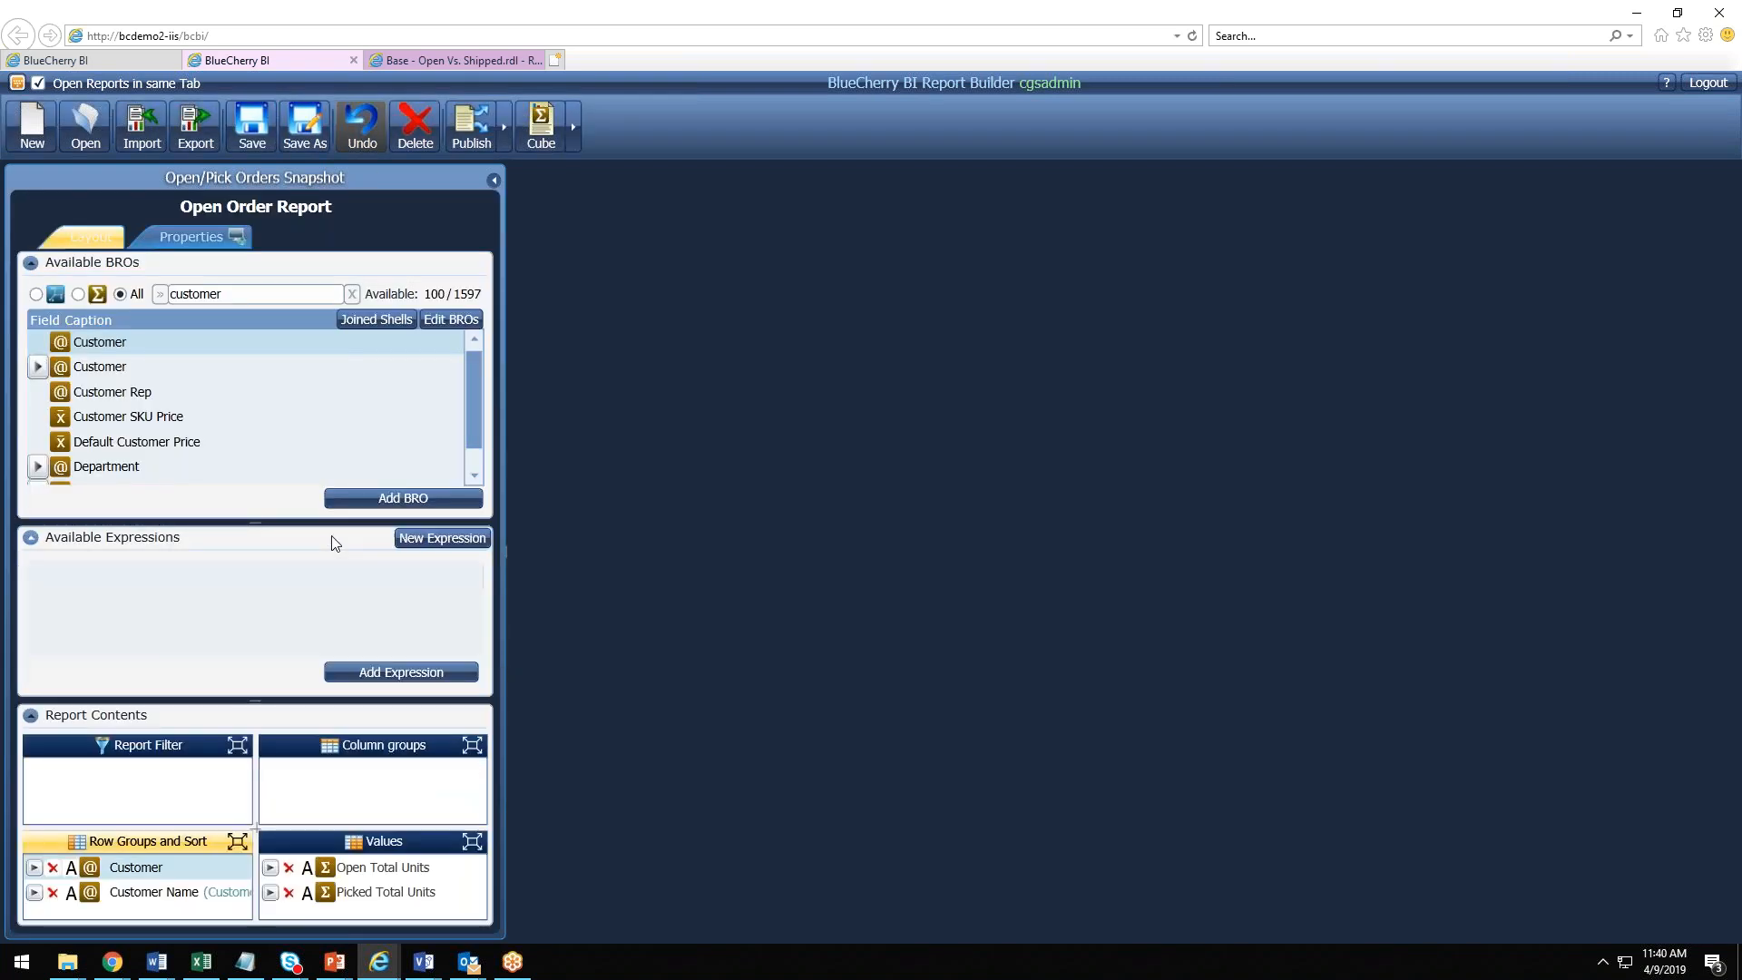
left_click(443, 538)
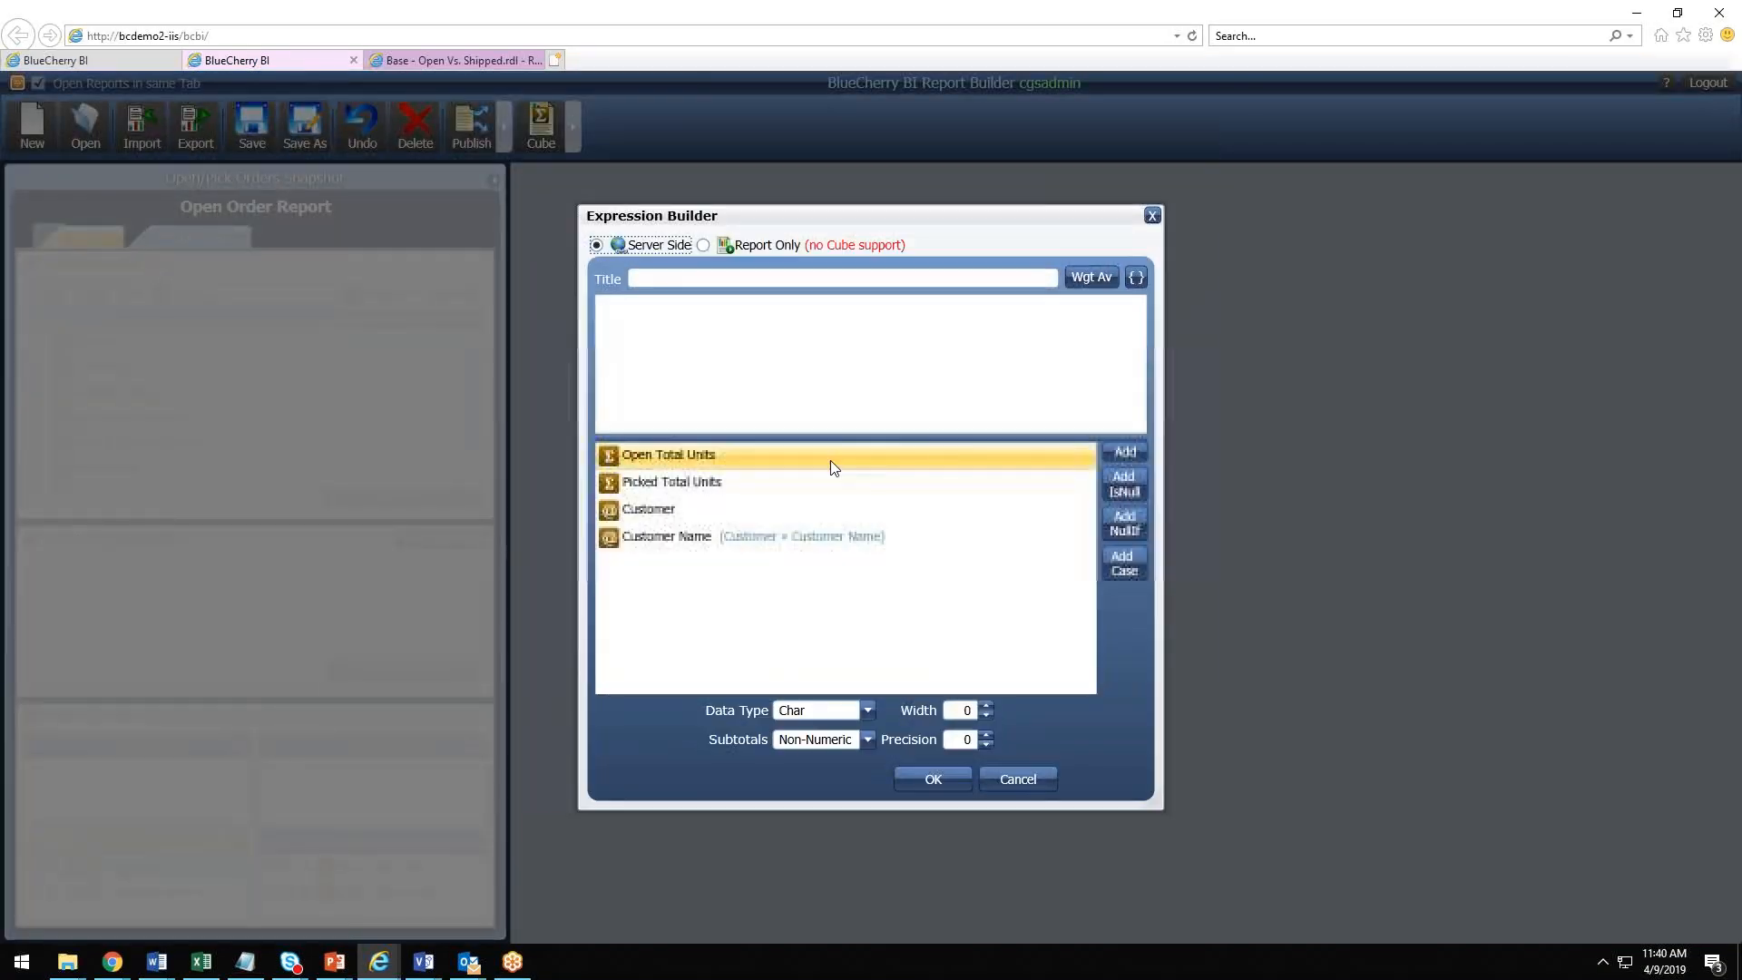
left_click(787, 280)
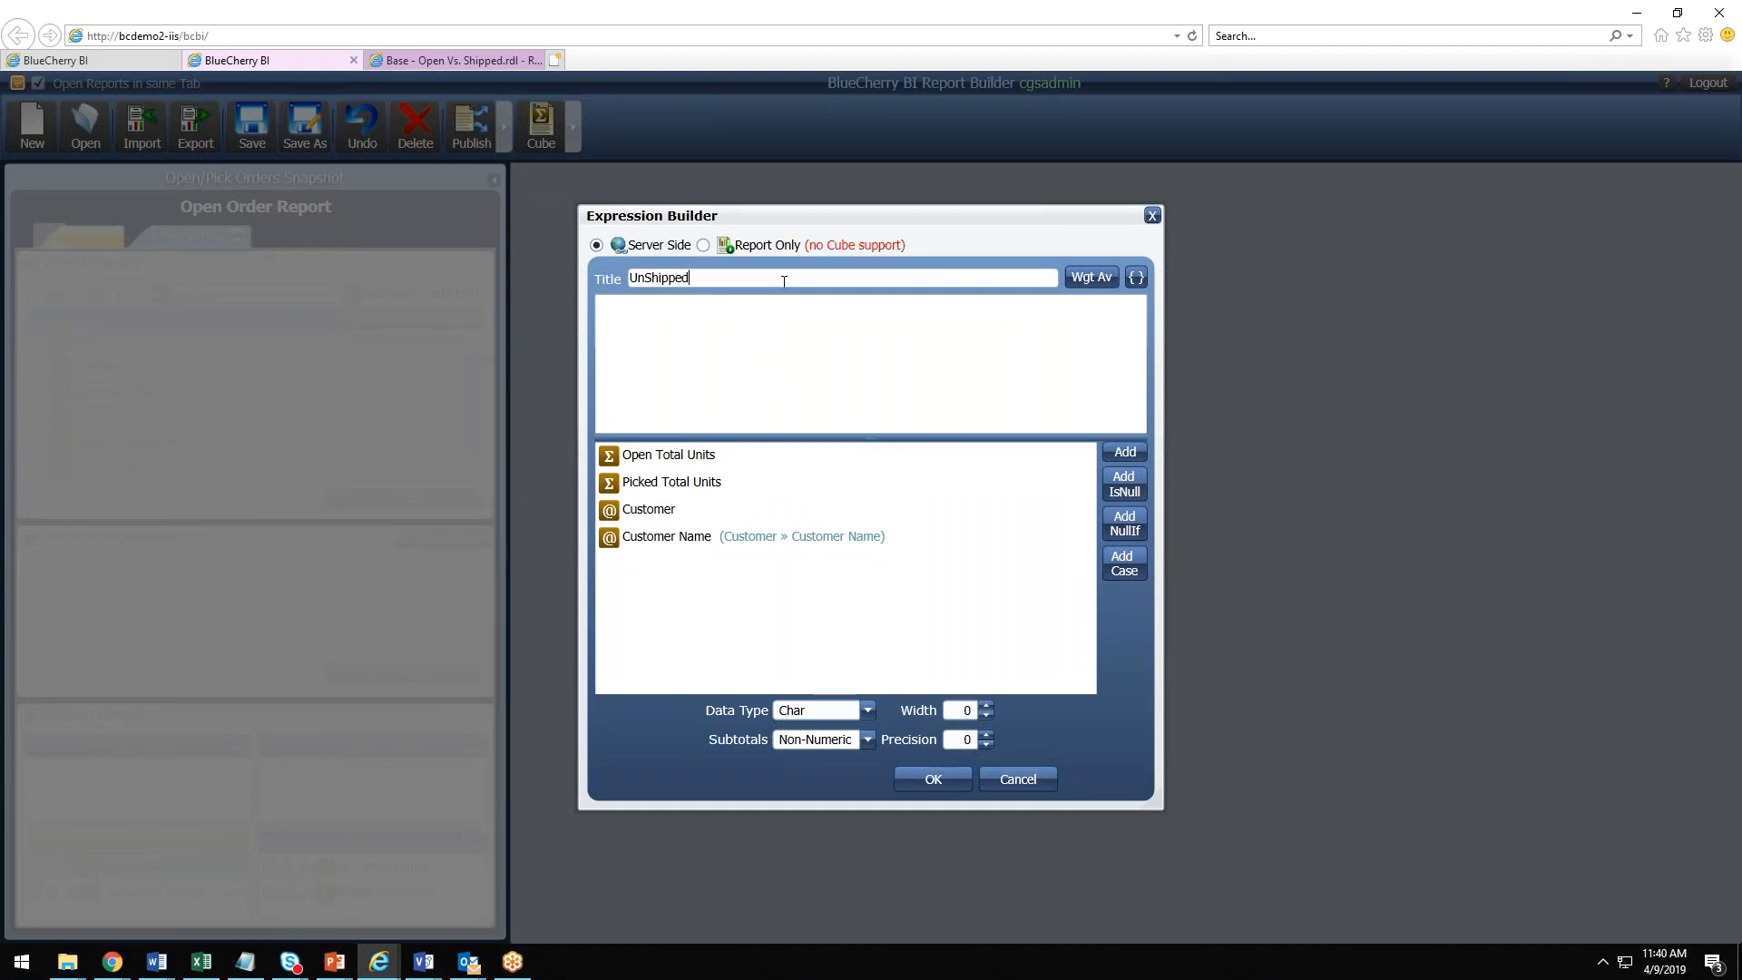
left_click(759, 392)
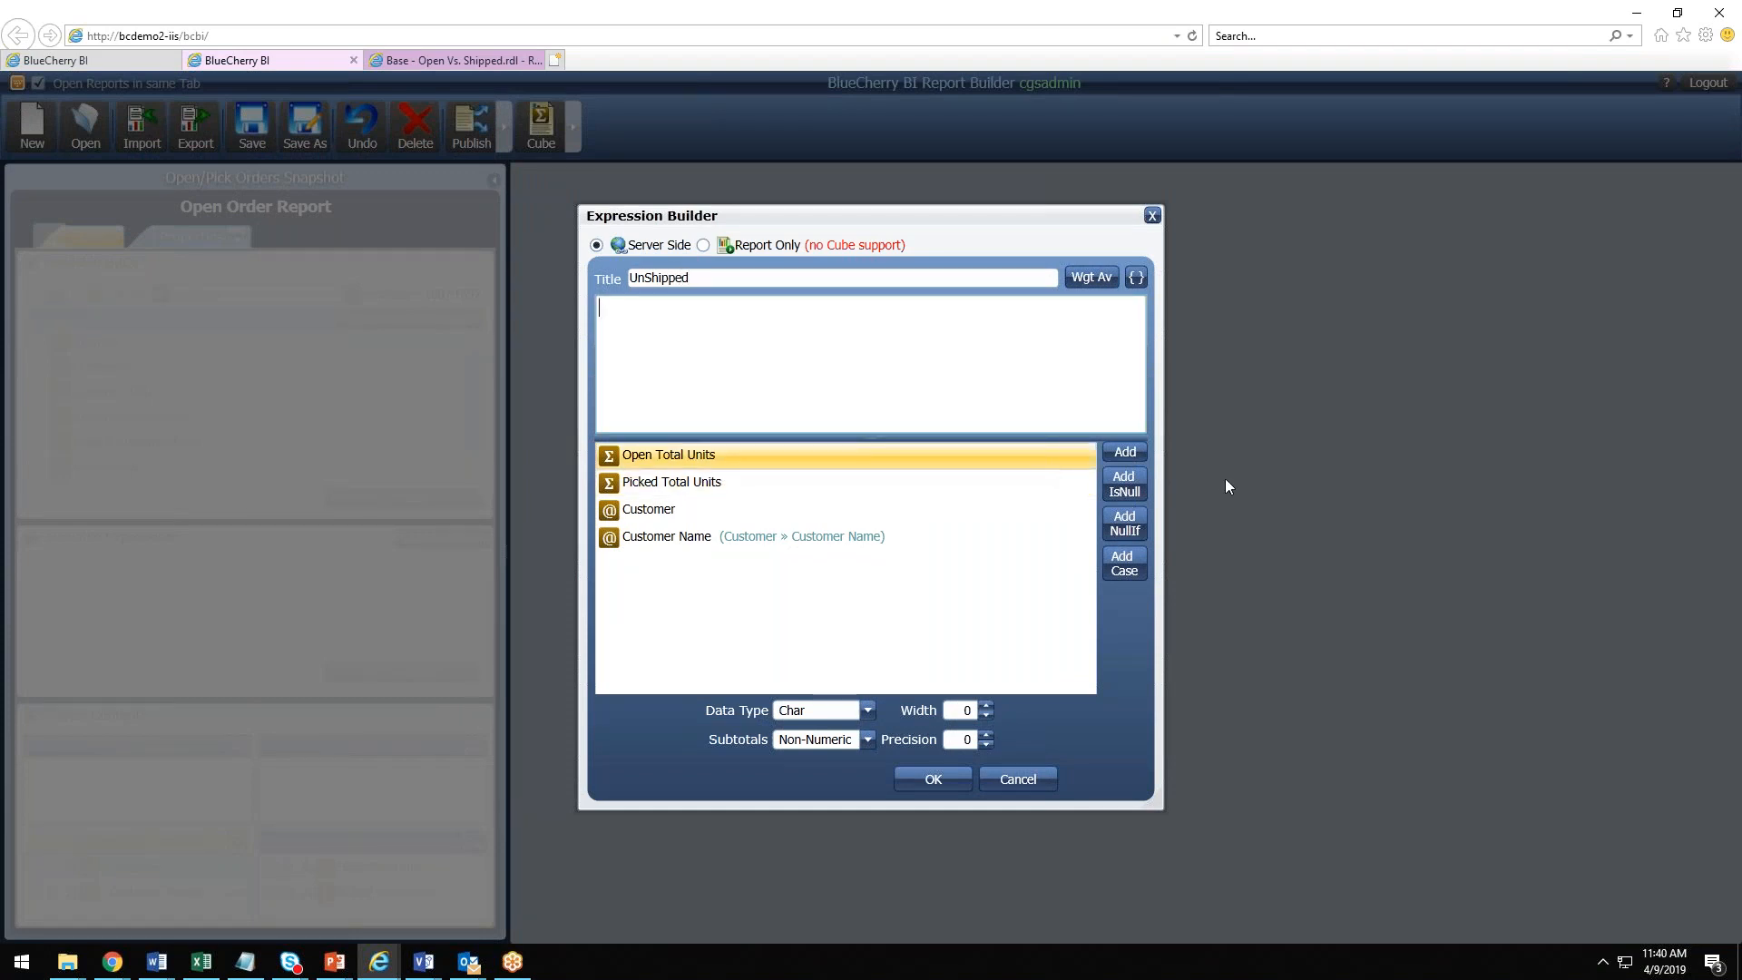
left_click(1129, 487)
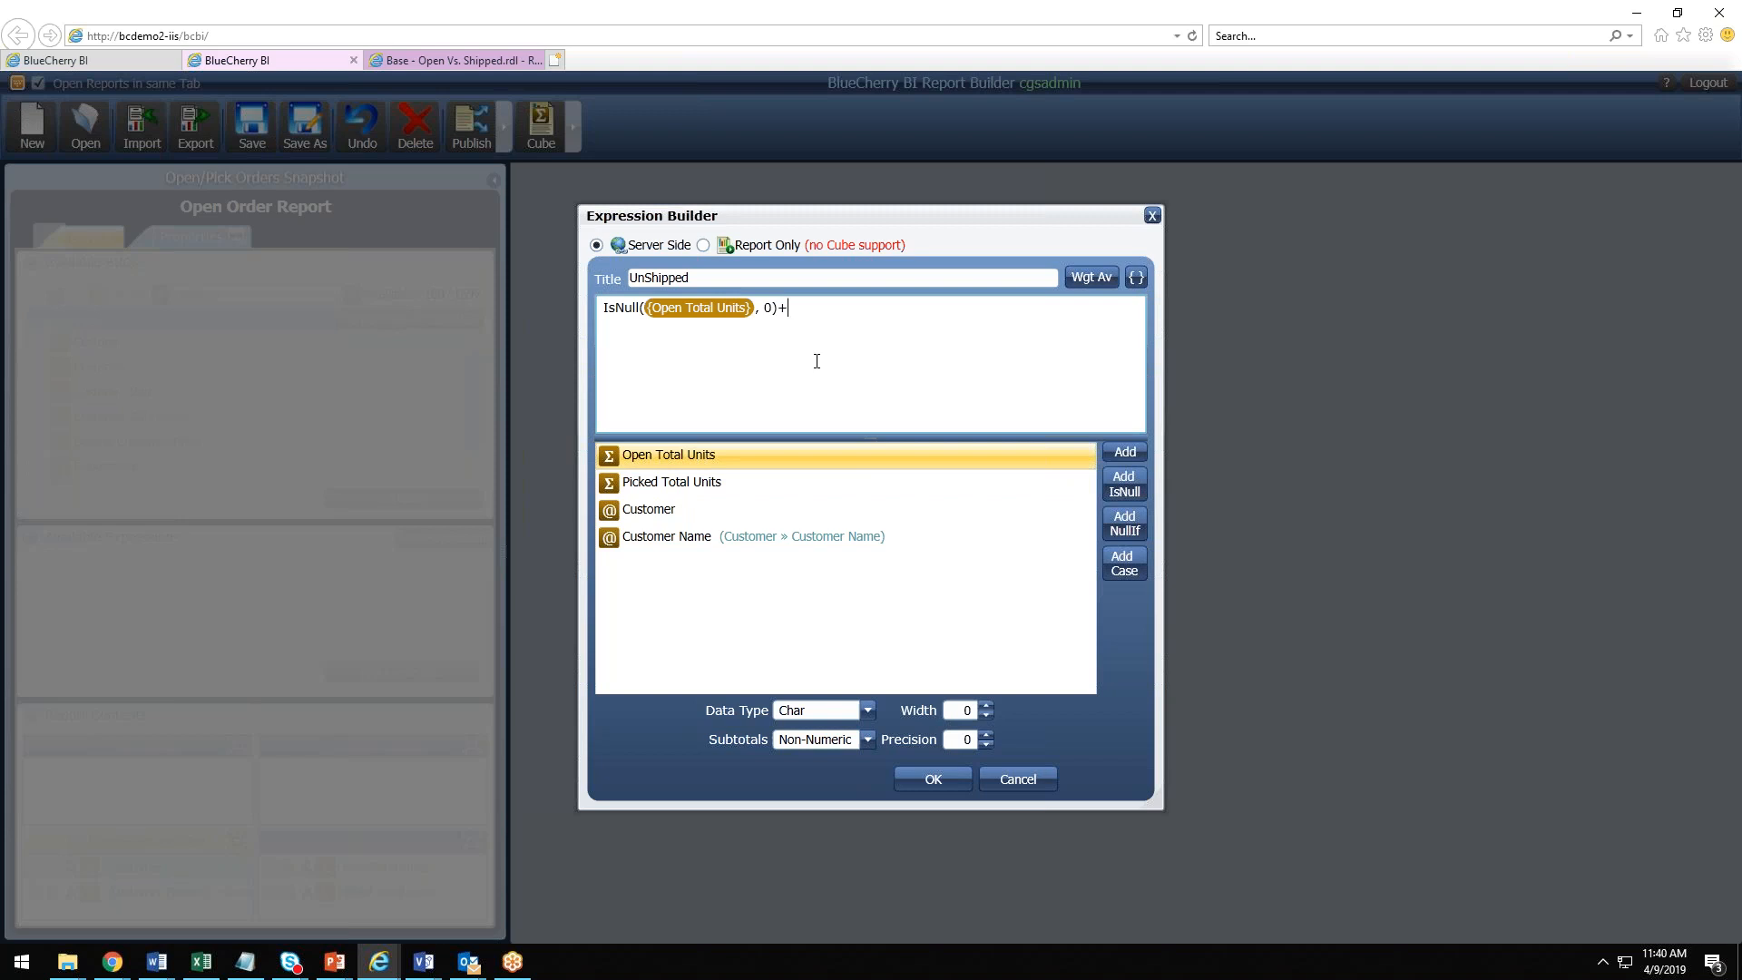
left_click(787, 480)
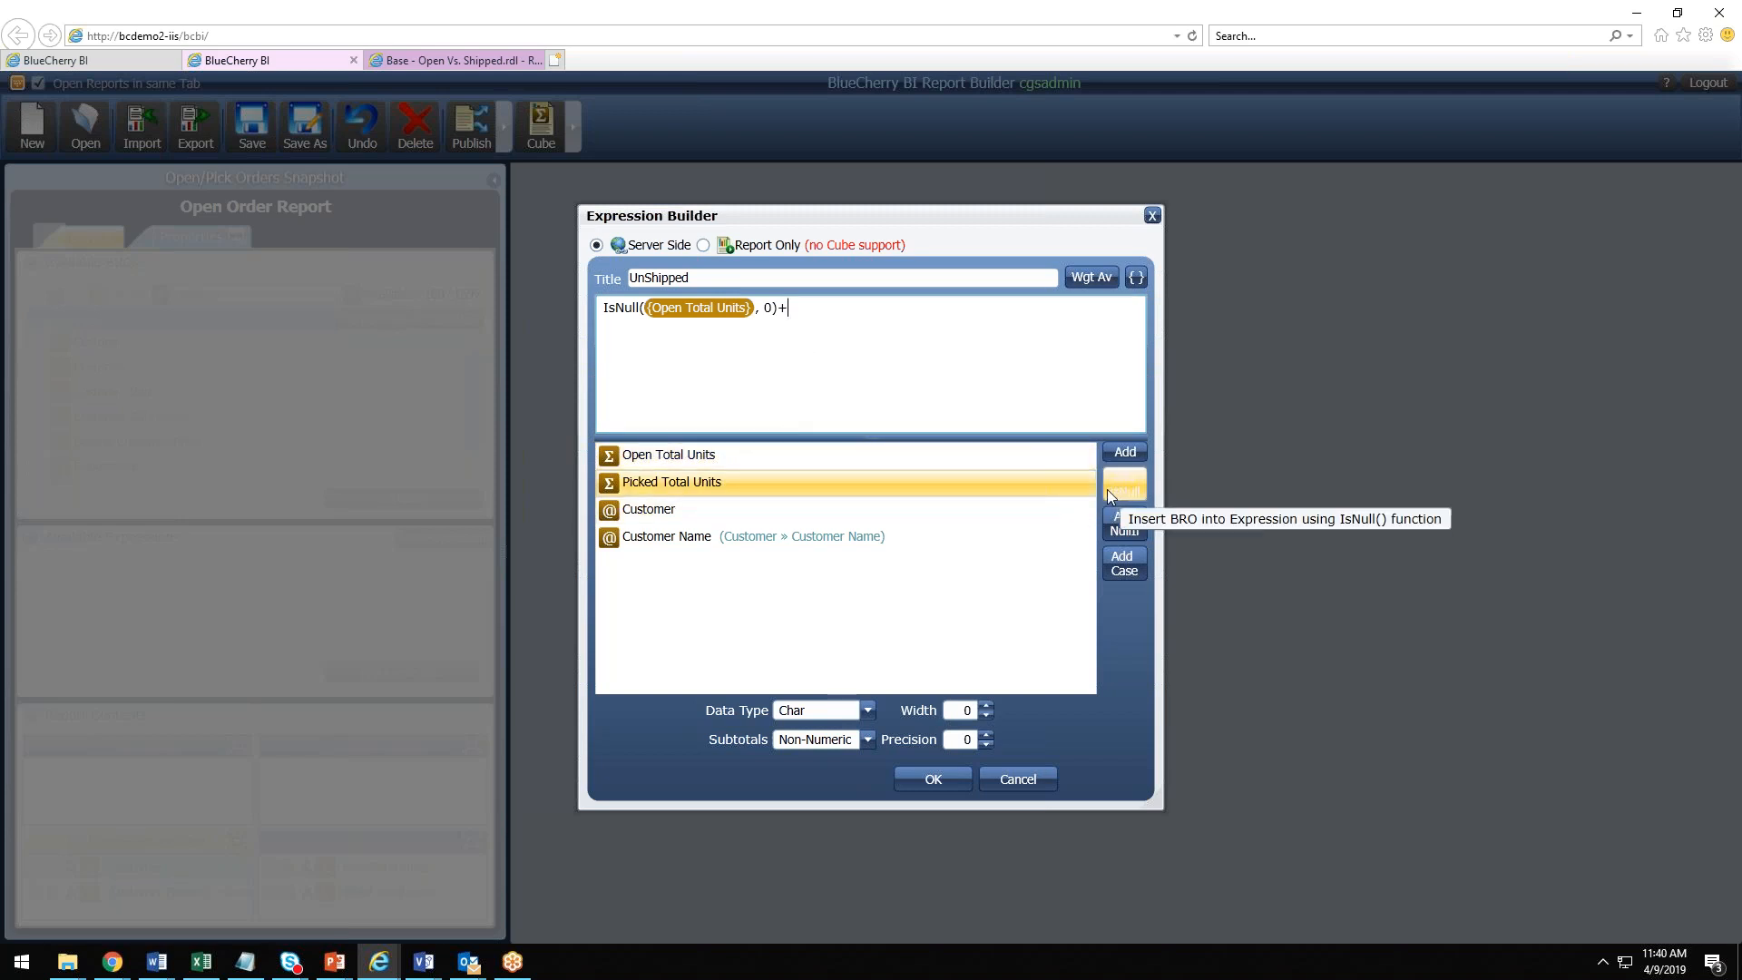
left_click(1123, 495)
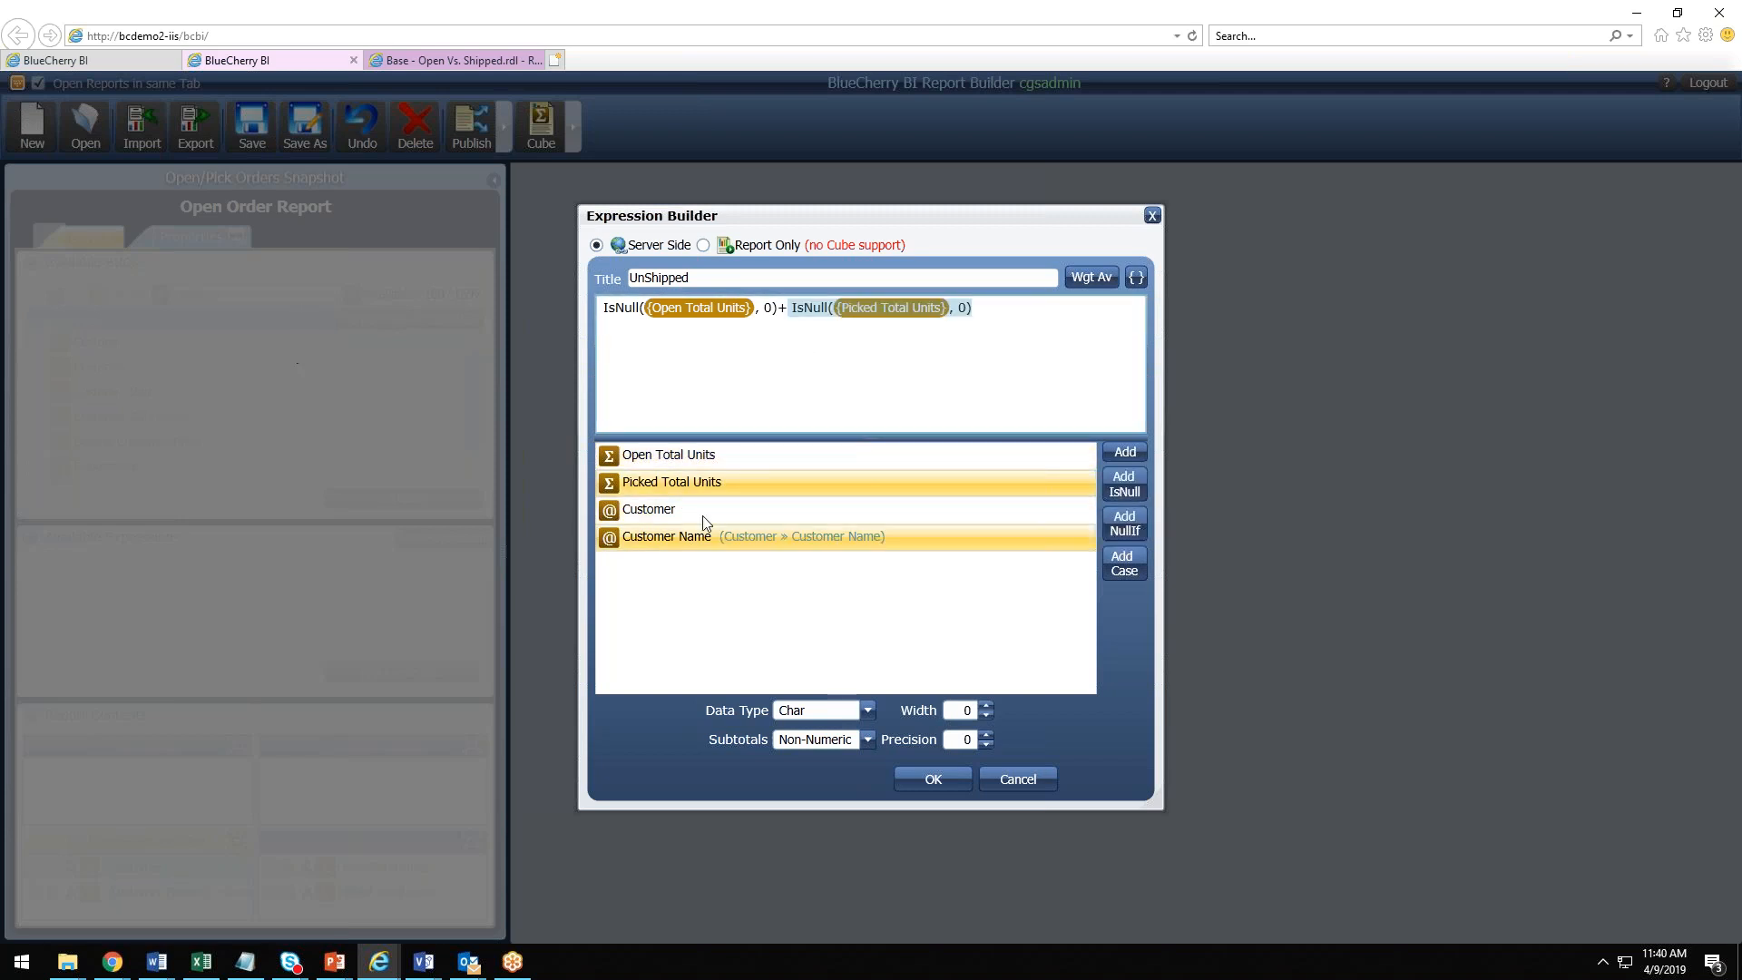
Step: Set the UnShipped expression's data type to Num and subtotals to Summable, enter its width and accept the expression
left_click(868, 710)
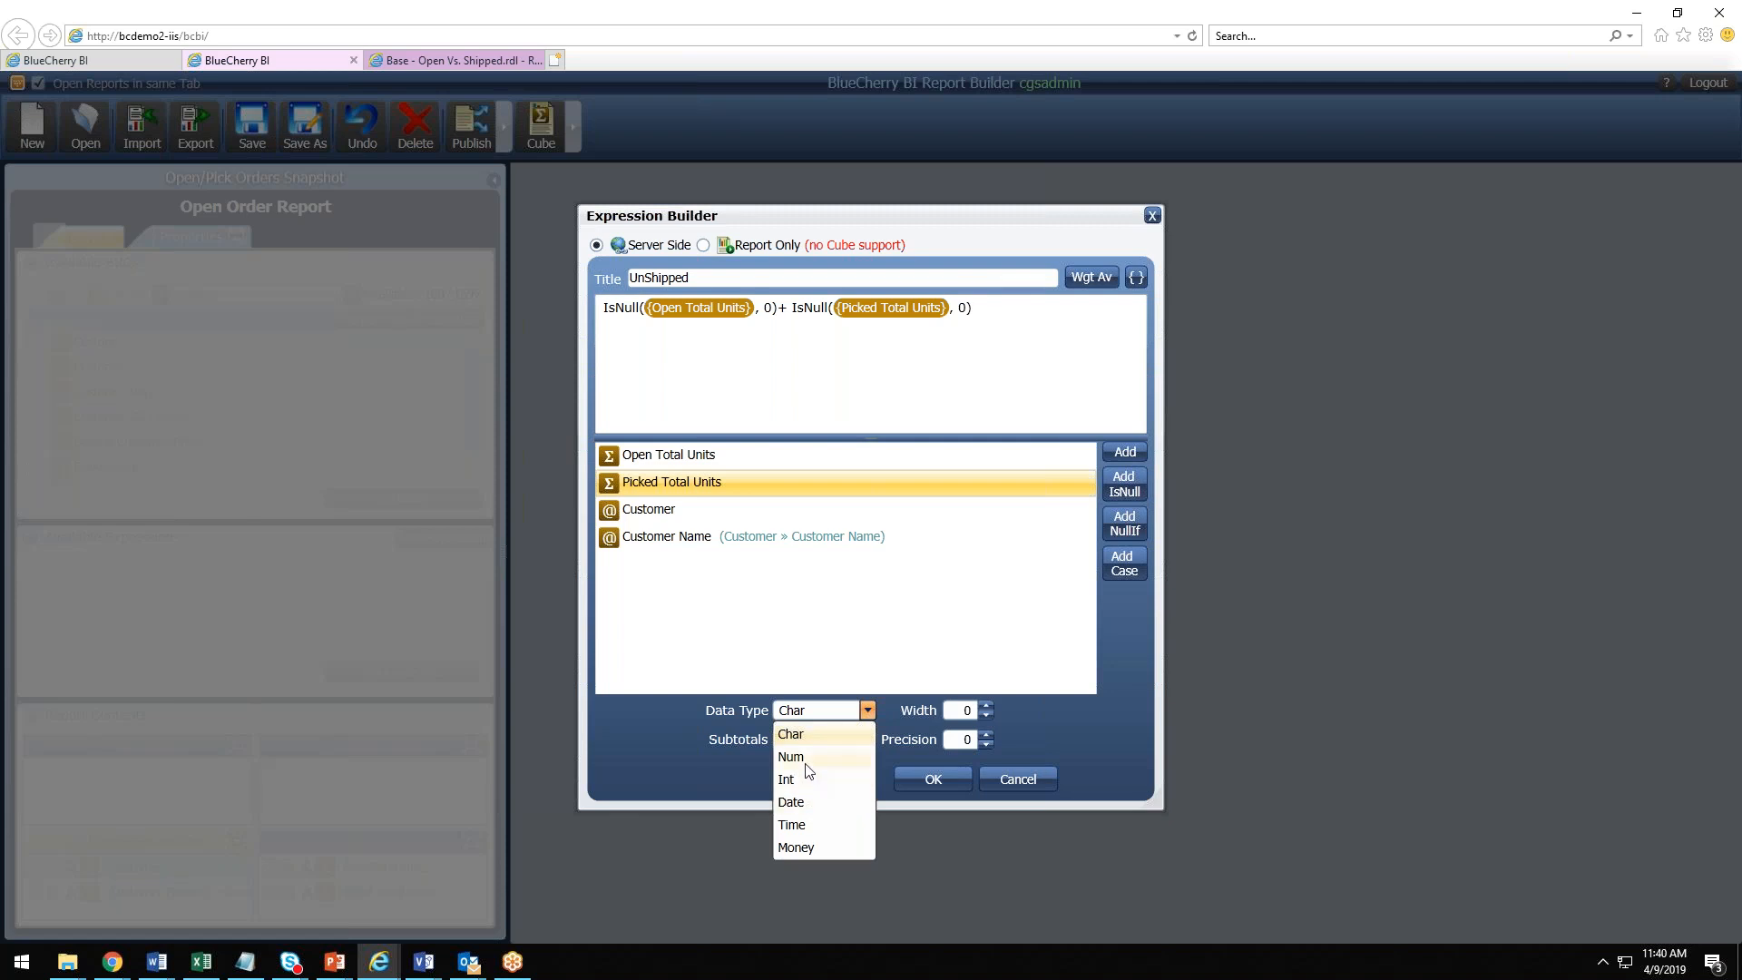
left_click(804, 759)
left_click(815, 743)
left_click(819, 764)
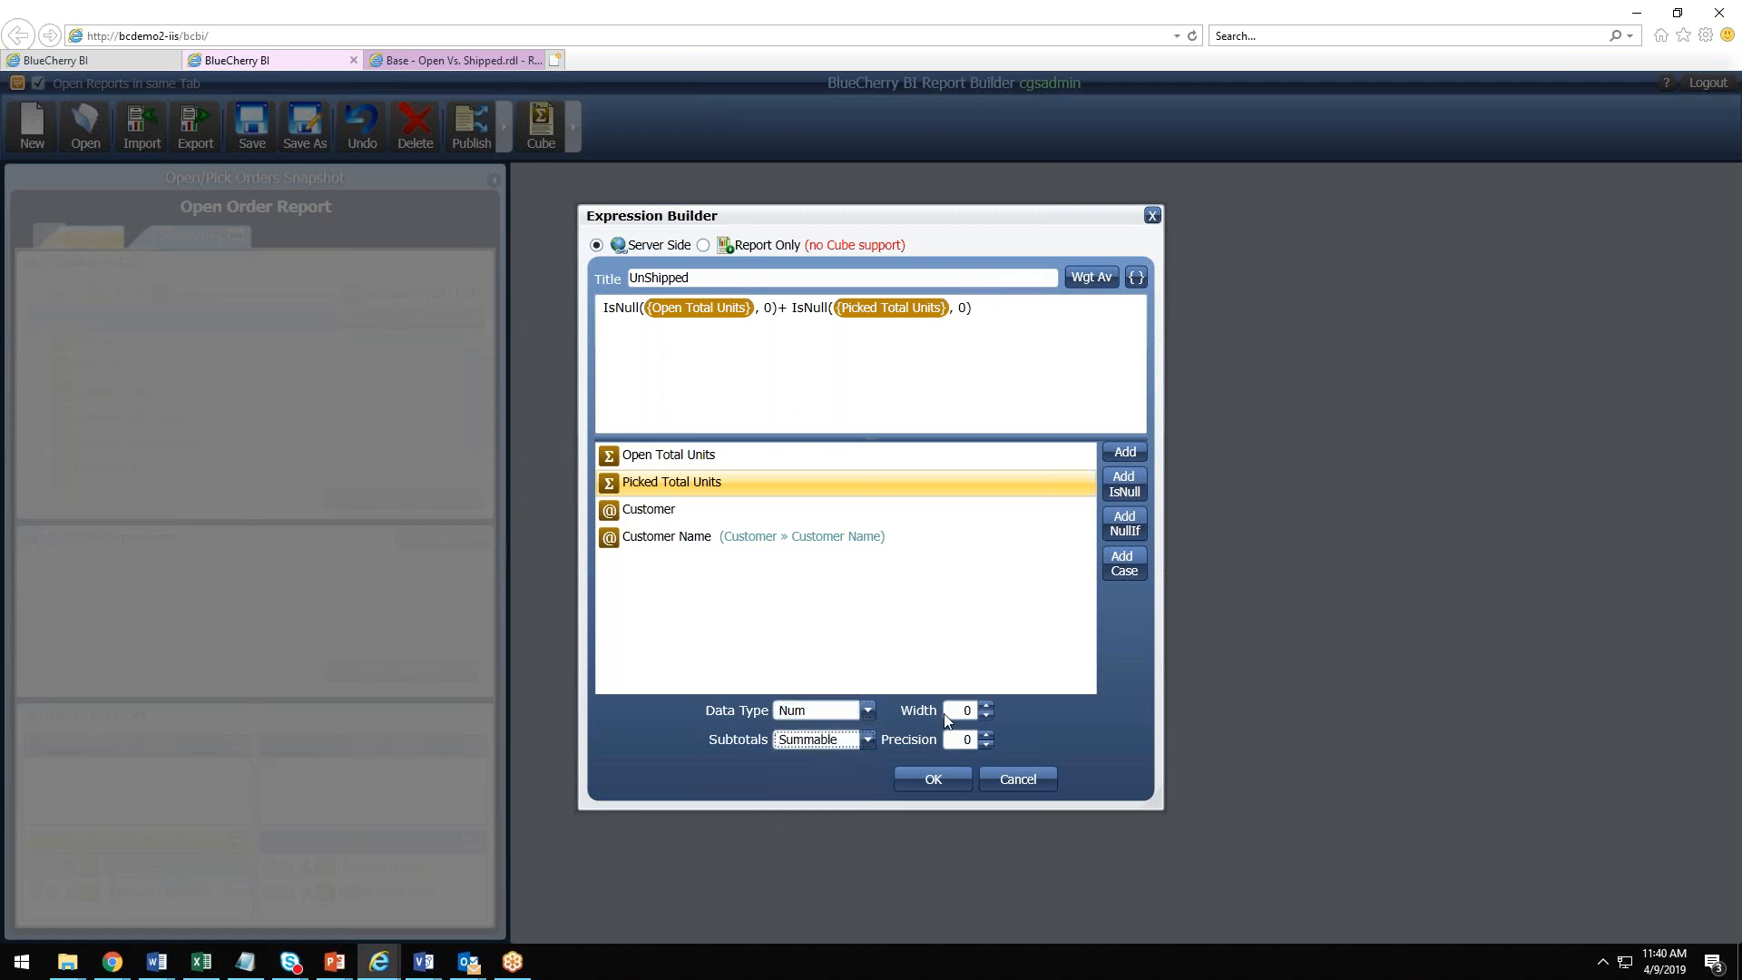
type("1")
left_click(932, 778)
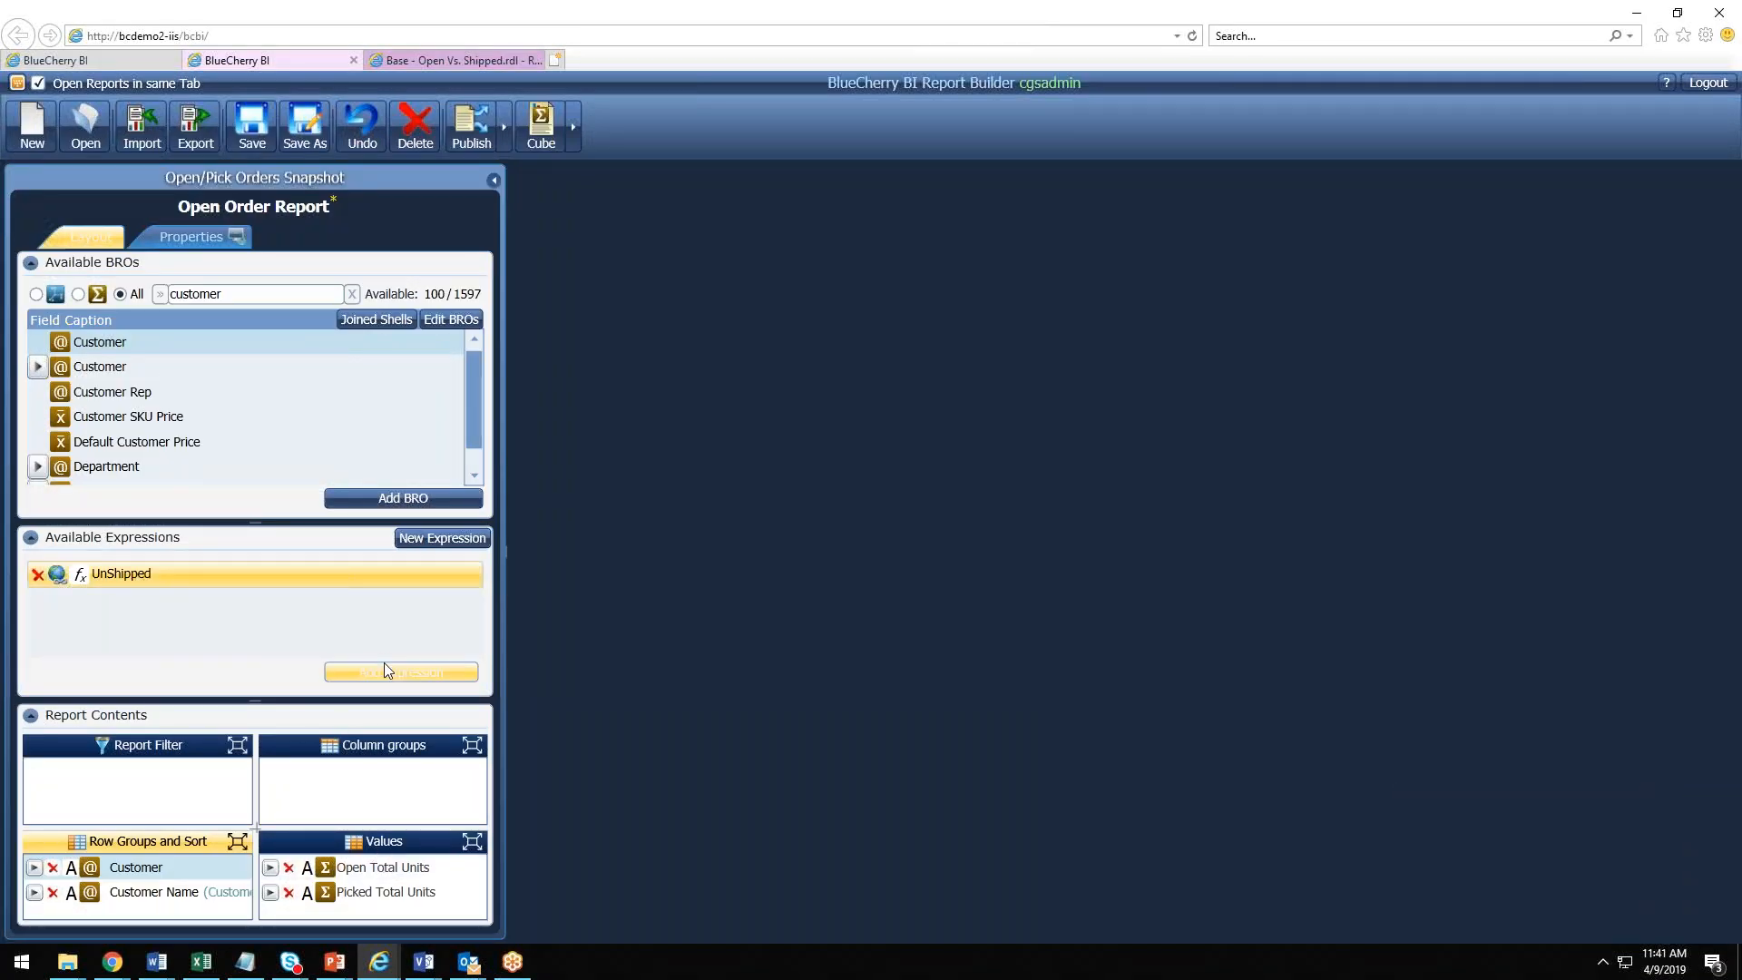
Step: Add the UnShipped expression to the report's Values and run the Open Order Report as a cube
left_click(406, 844)
left_click(410, 675)
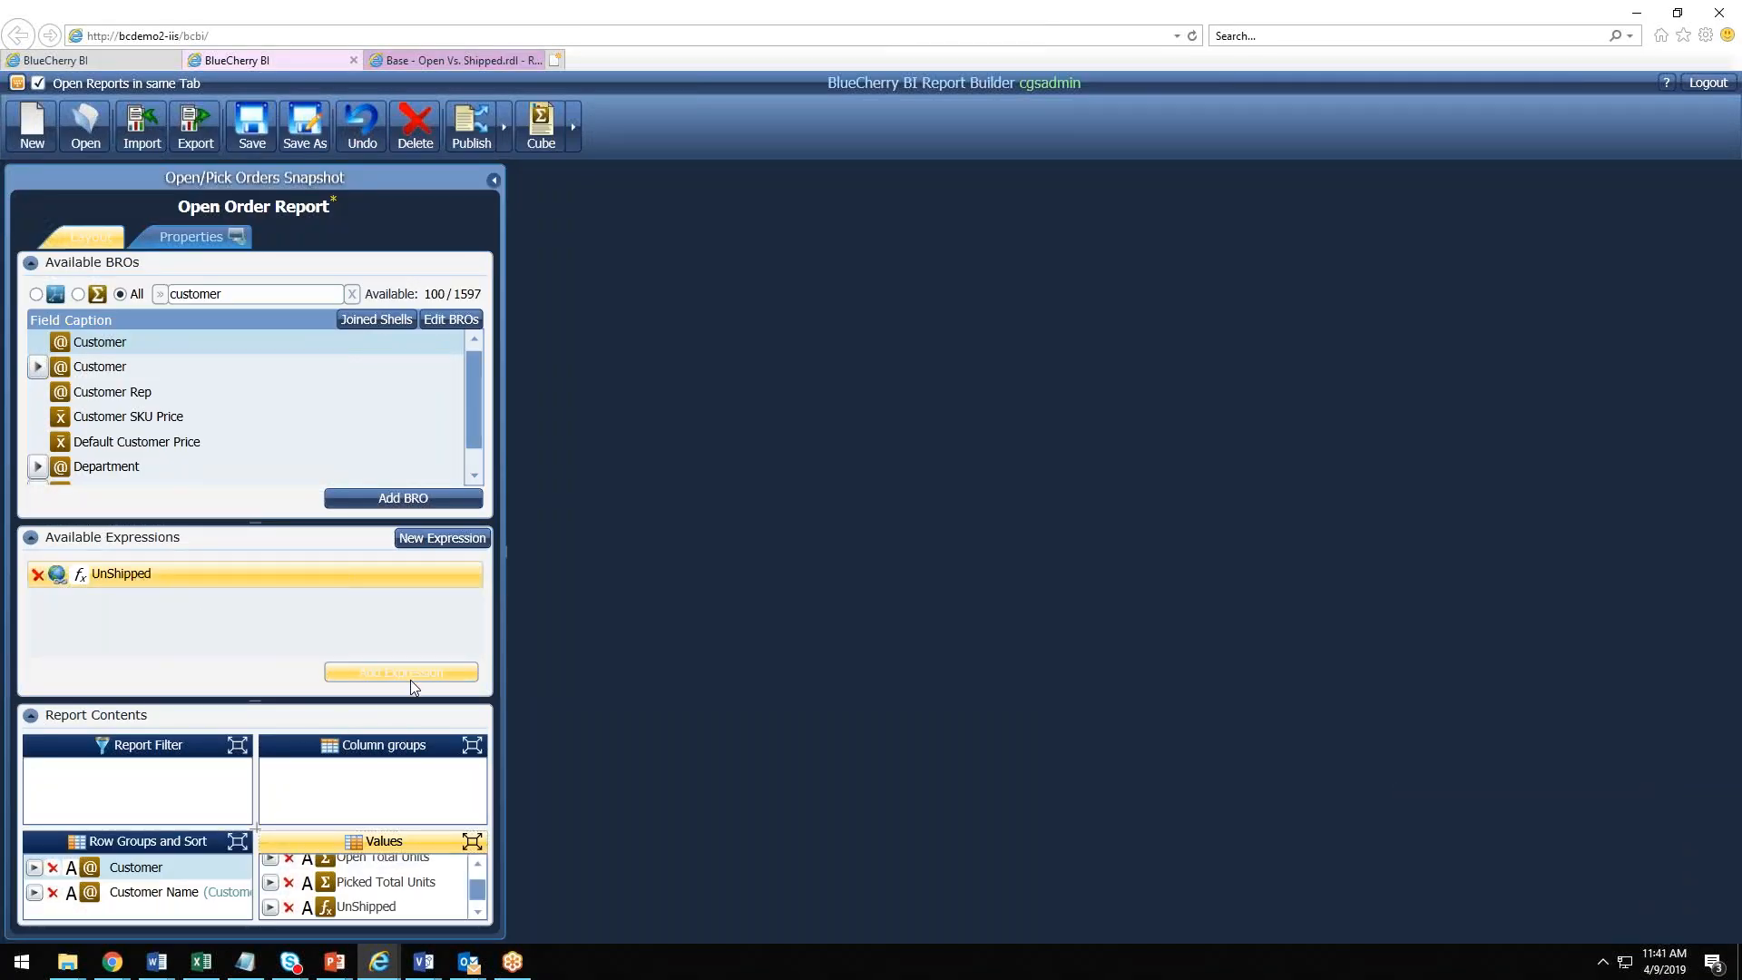
left_click(532, 146)
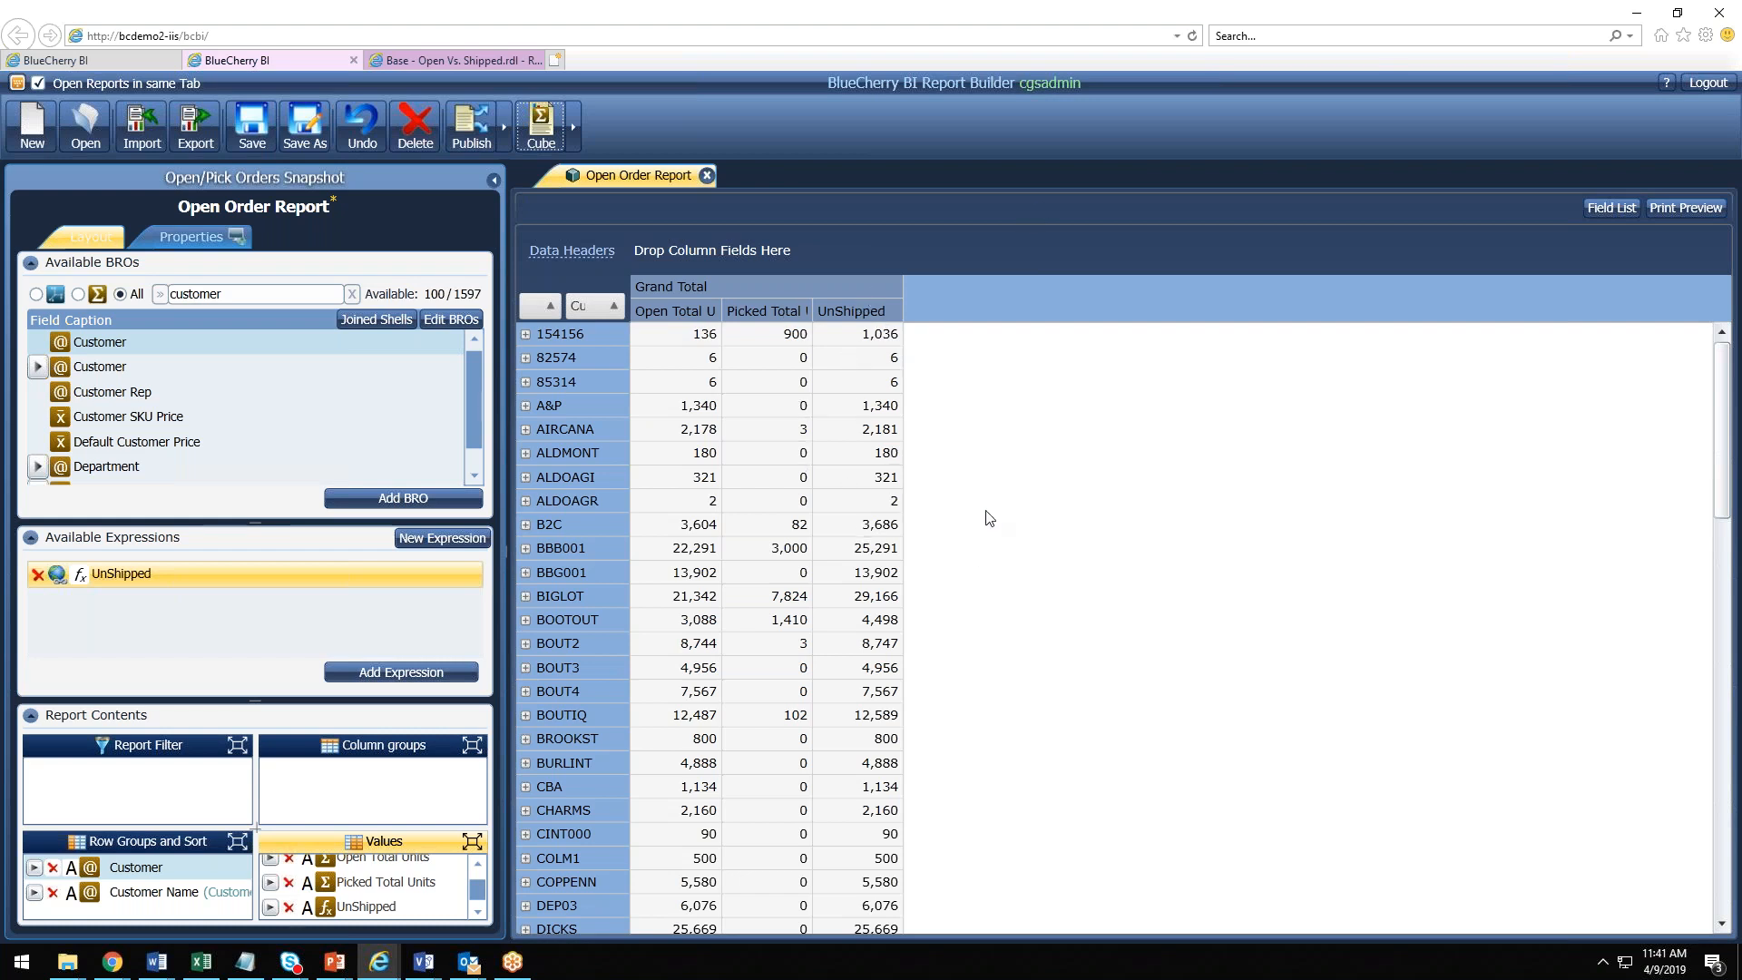
Step: Set the visibility of Open Total Units and Picked Total Units in the report's Values to Hidden
left_click(473, 842)
left_click(51, 787)
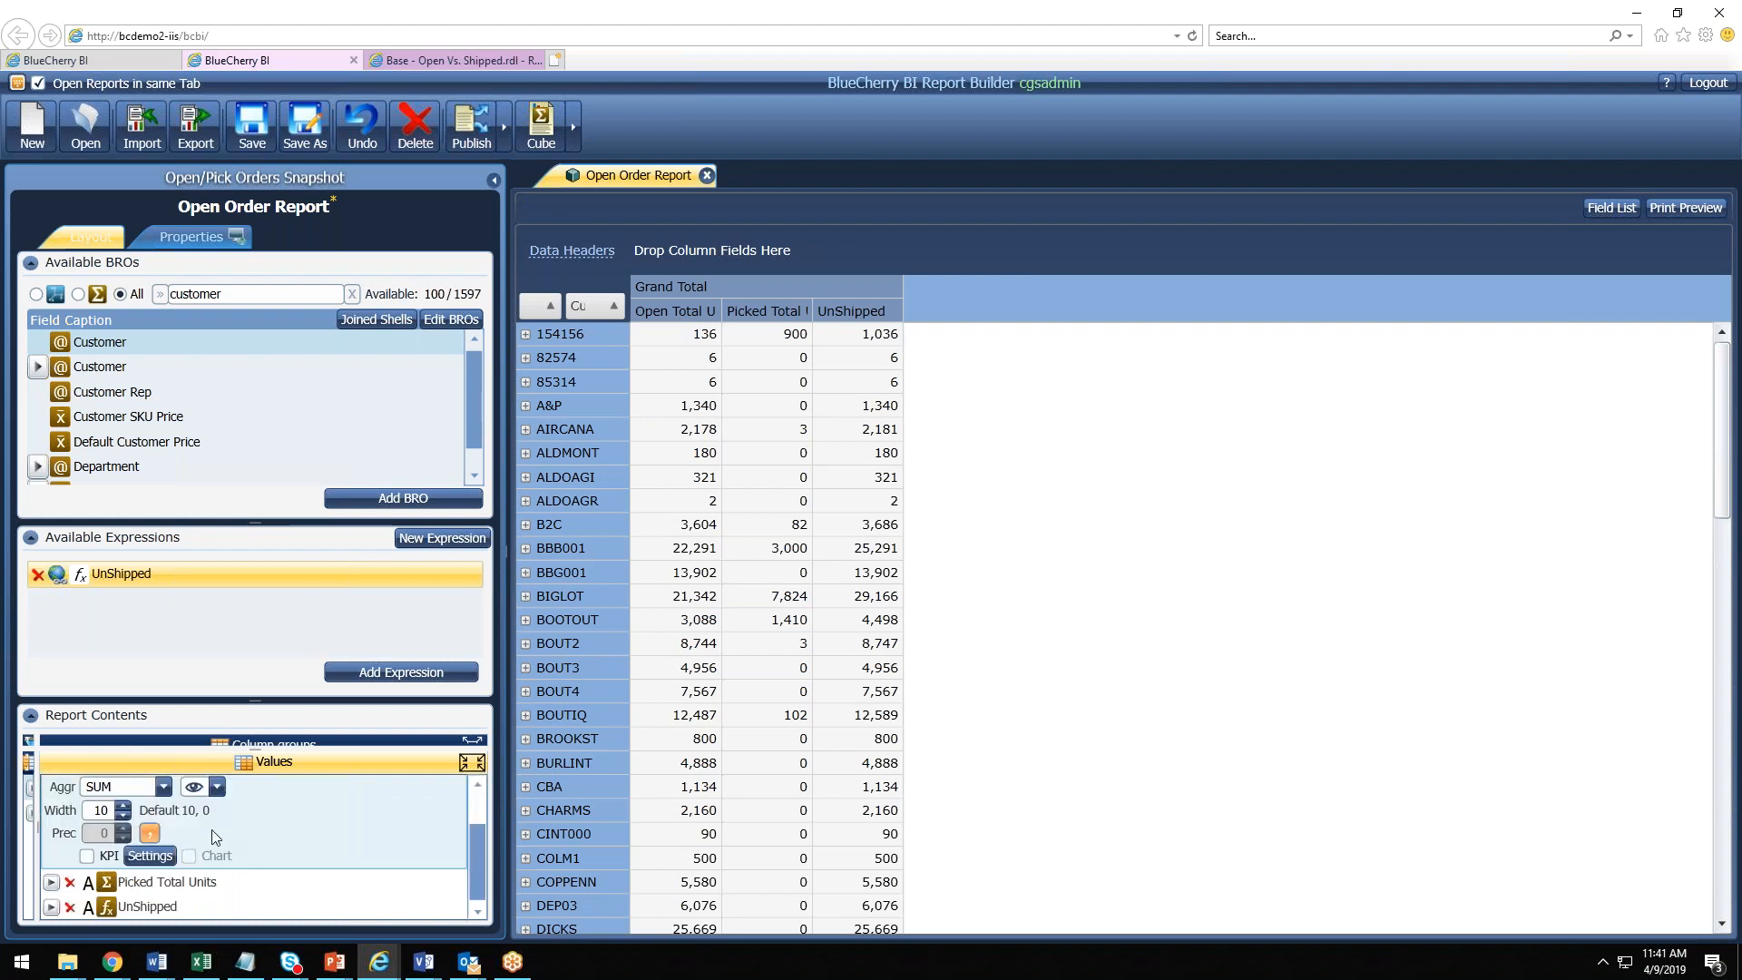
left_click(216, 787)
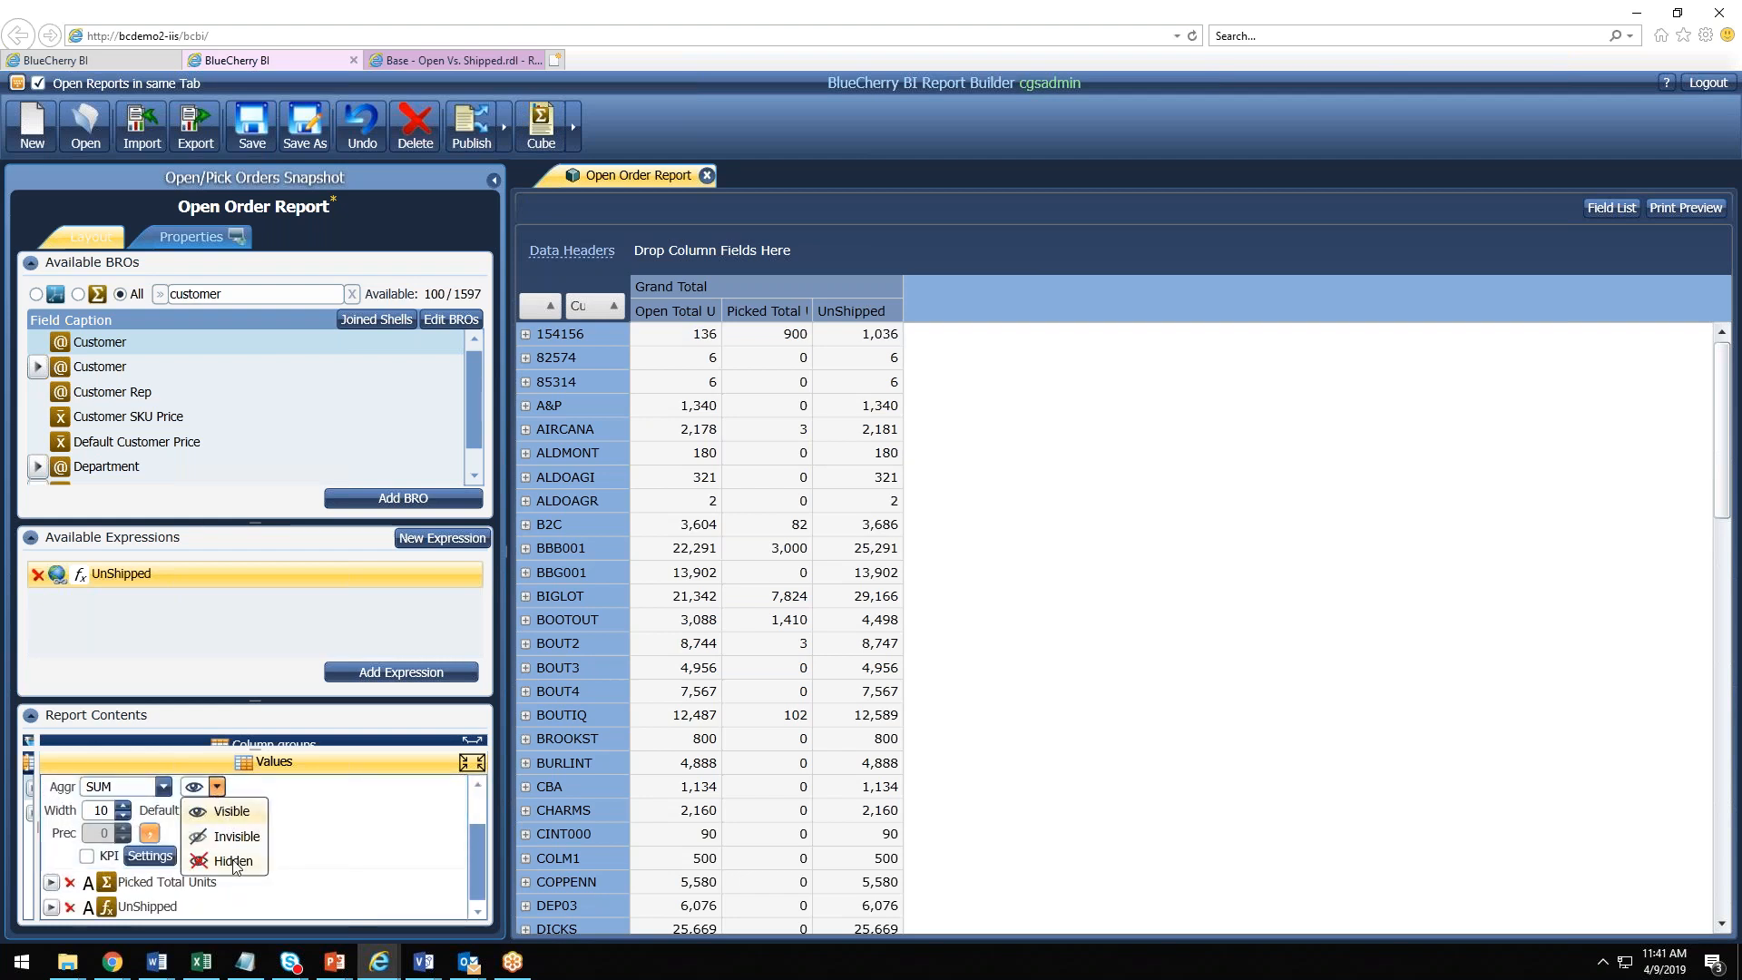
left_click(229, 862)
scroll(63, 798, "up", 2)
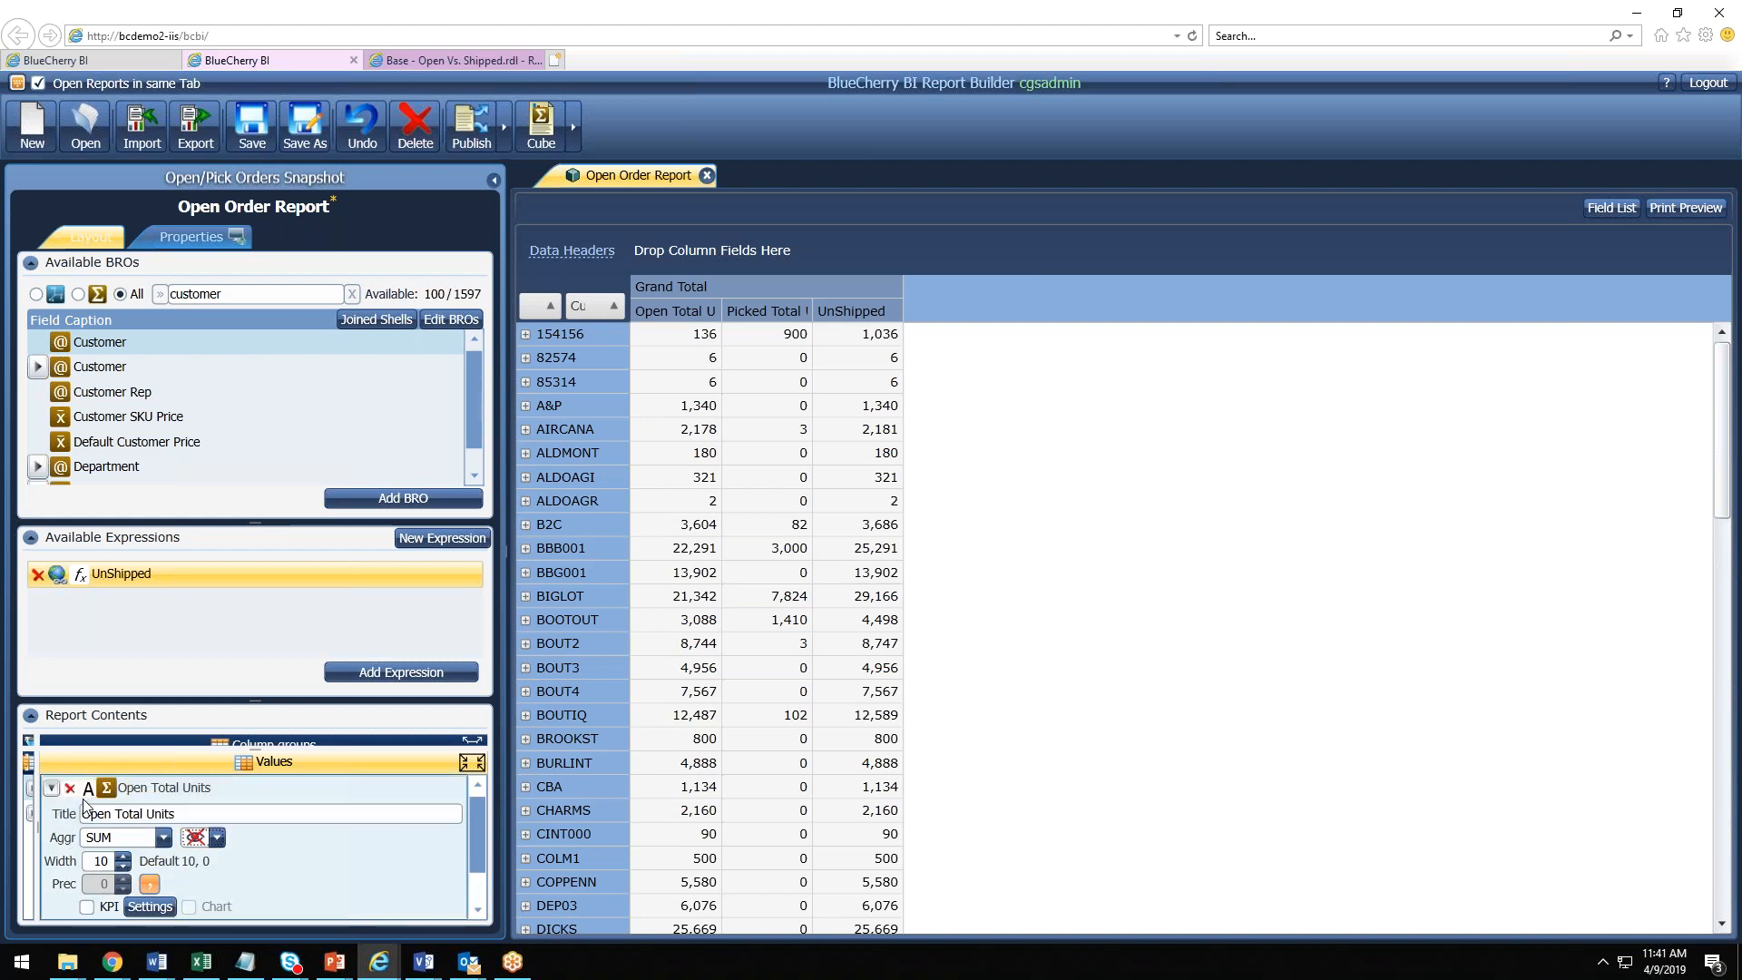
left_click(48, 791)
left_click(51, 813)
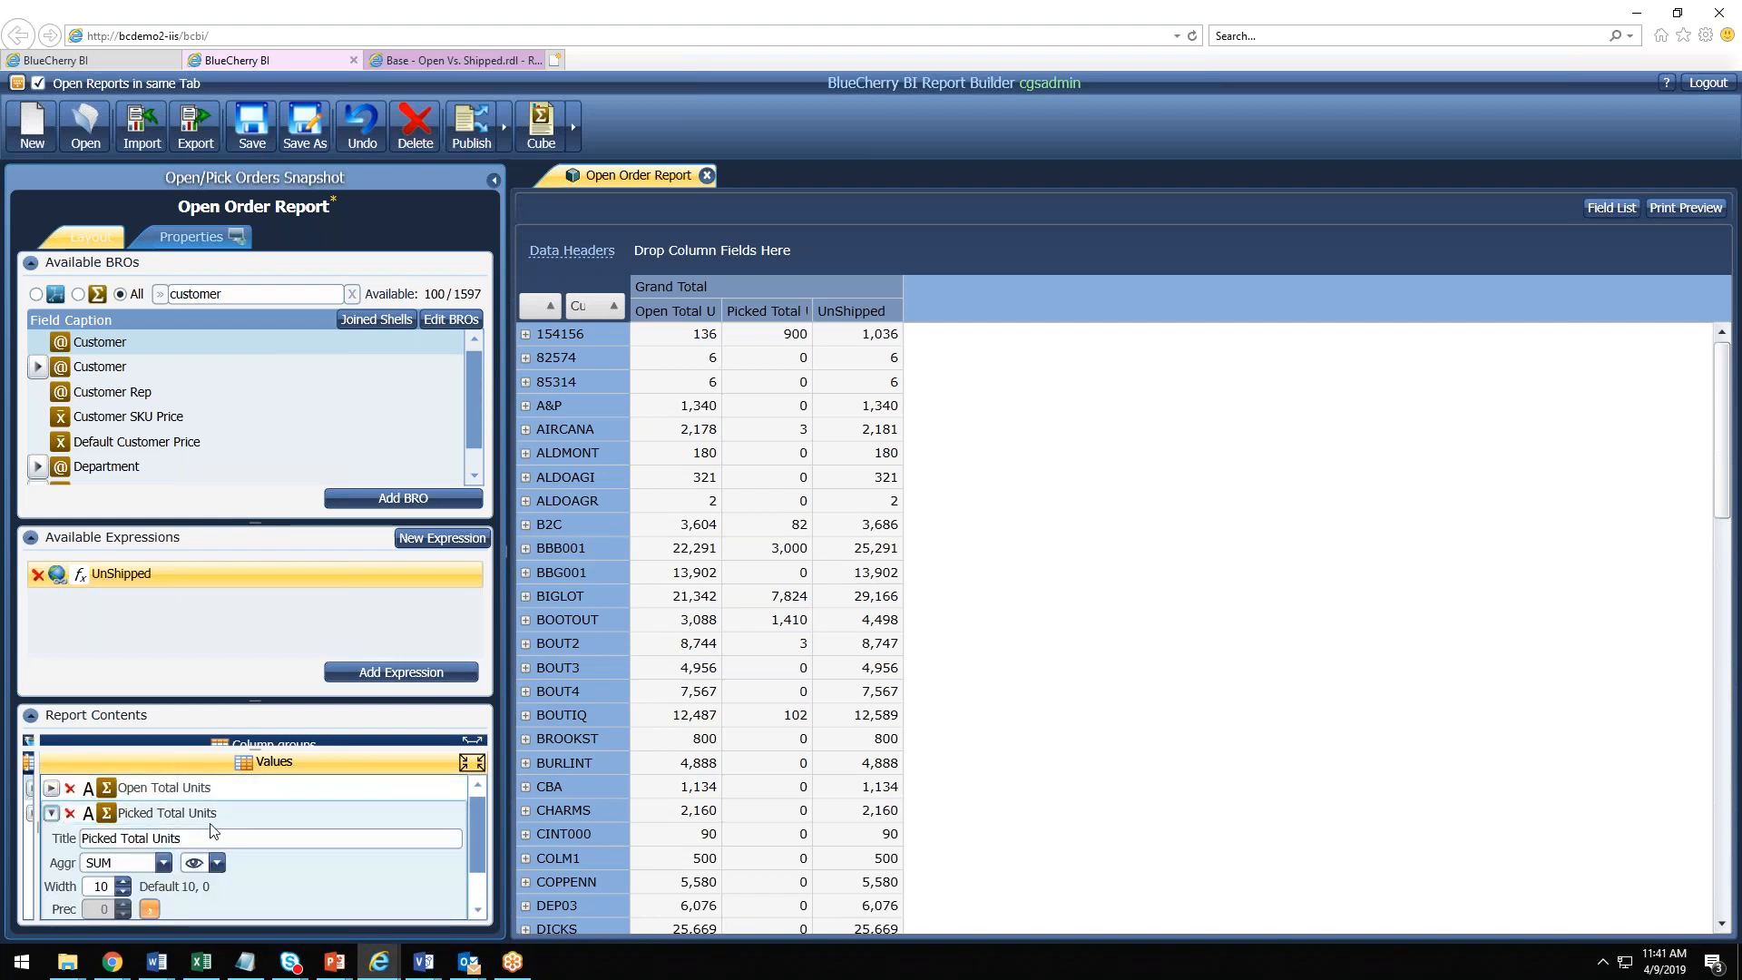
left_click(216, 811)
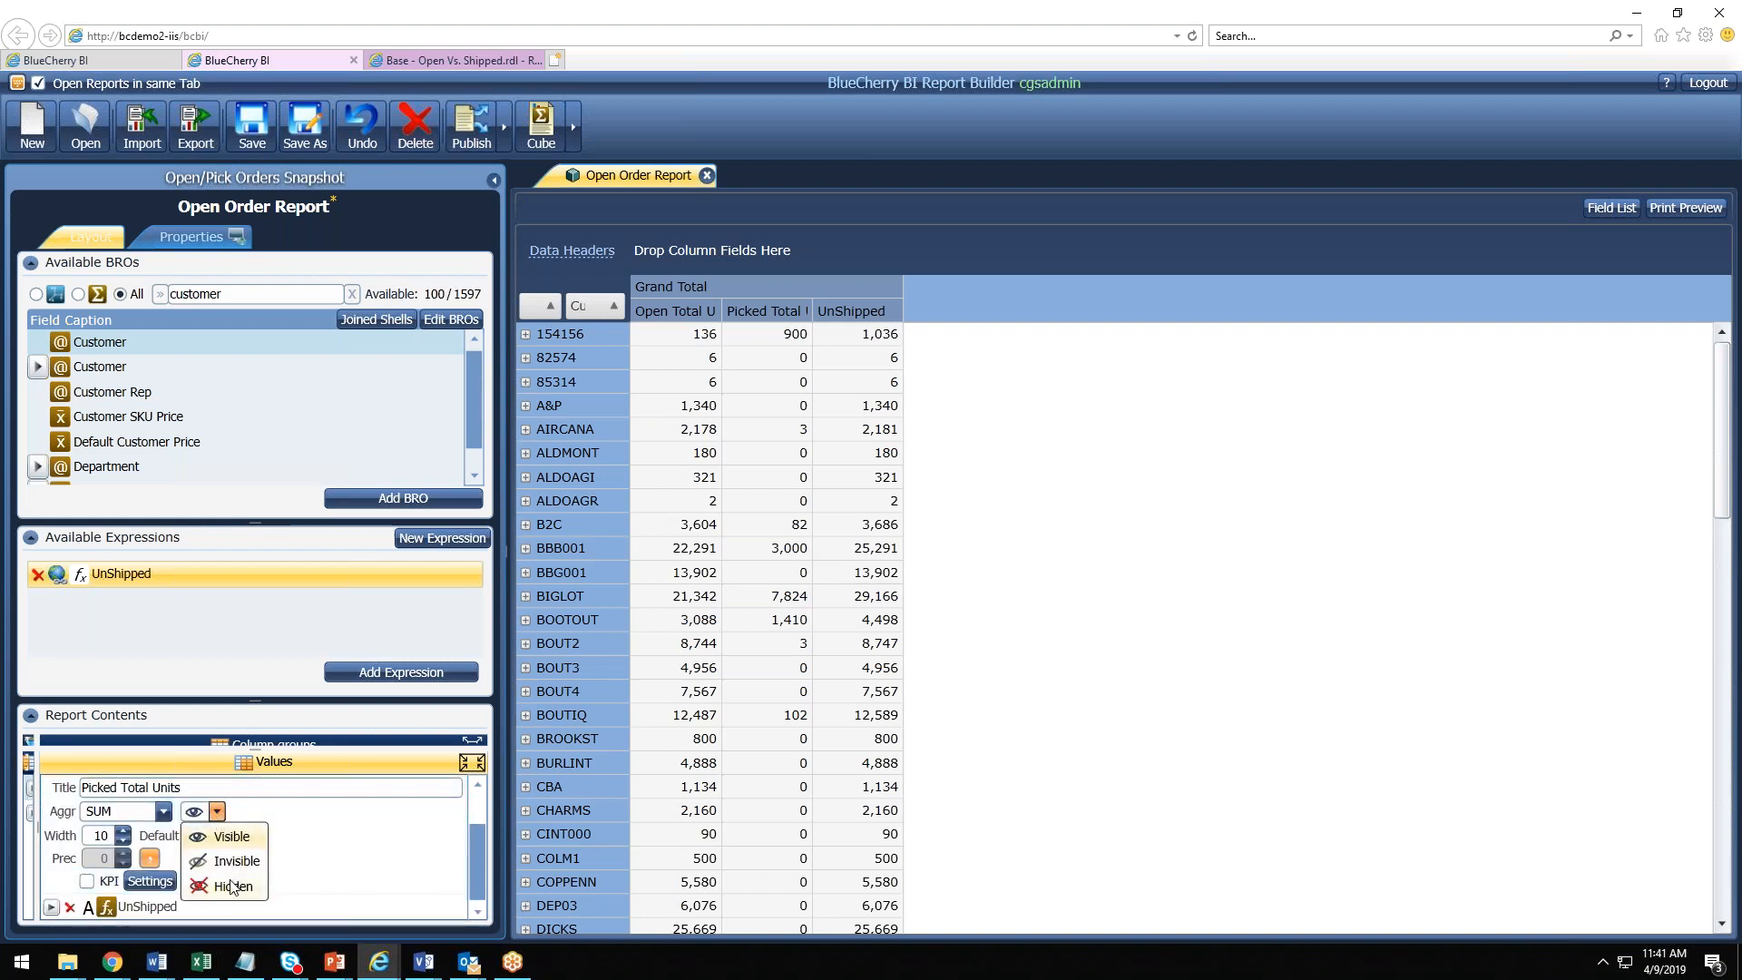
left_click(234, 884)
Step: Rerun the Open Order Report as a cube and widen the UnShipped Total column to fit its heading
left_click(541, 122)
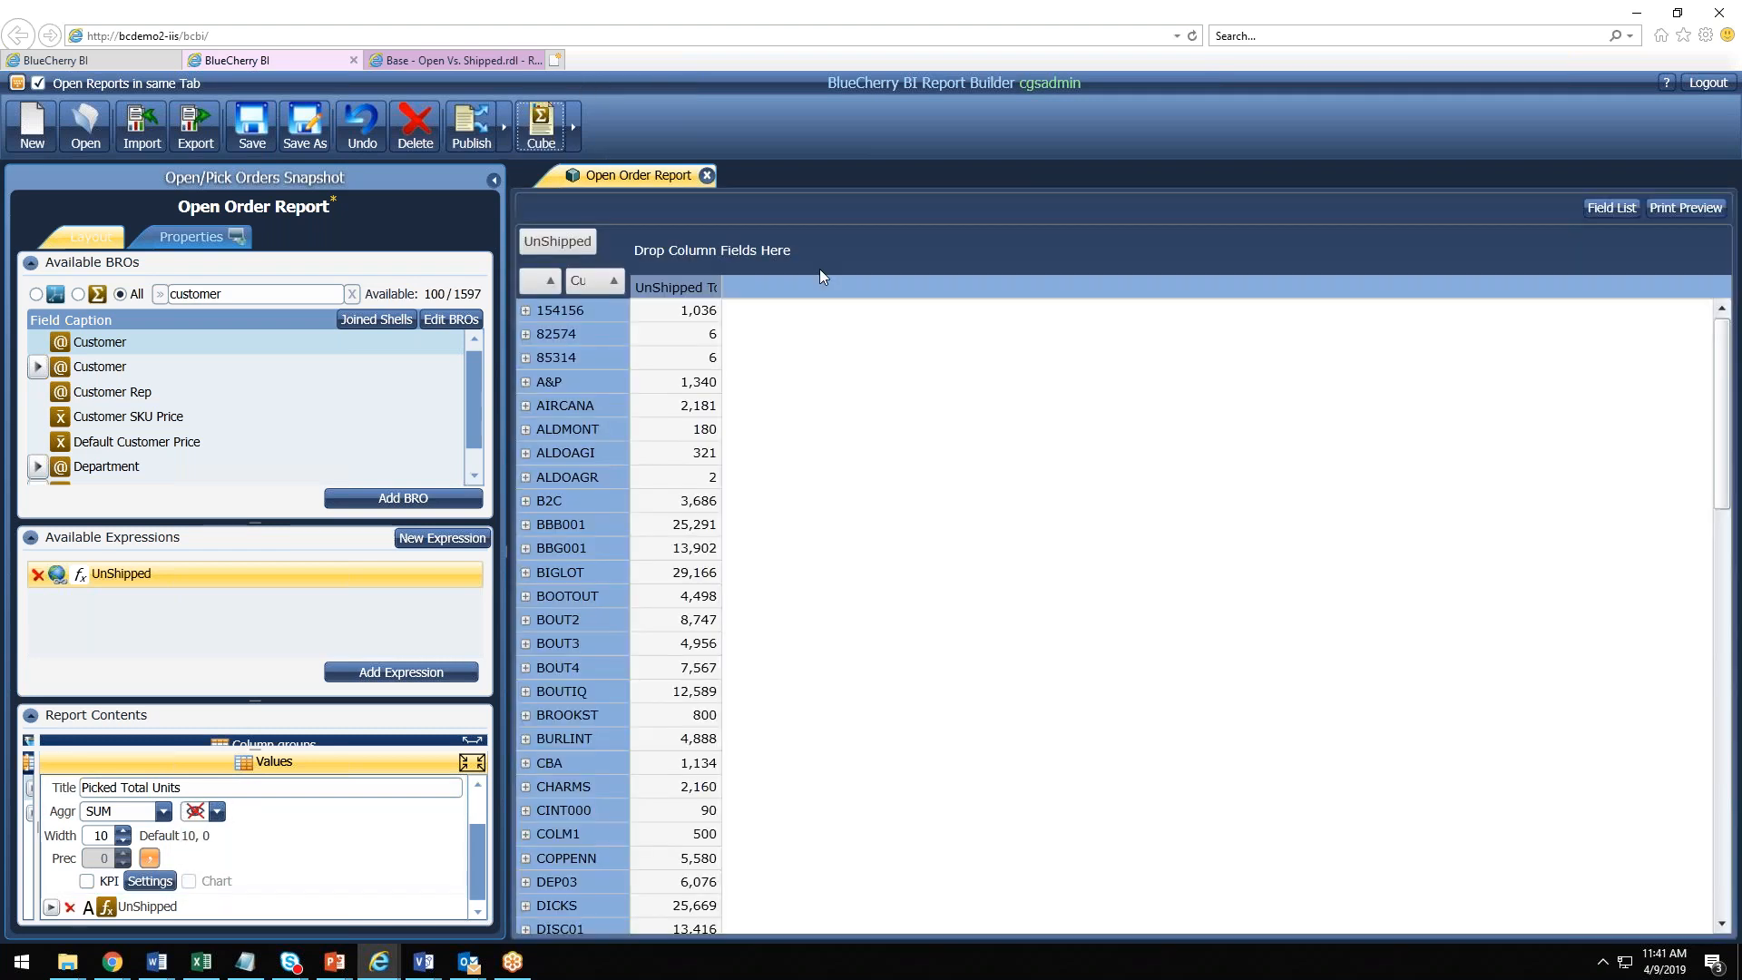
left_click_drag(722, 290, 766, 292)
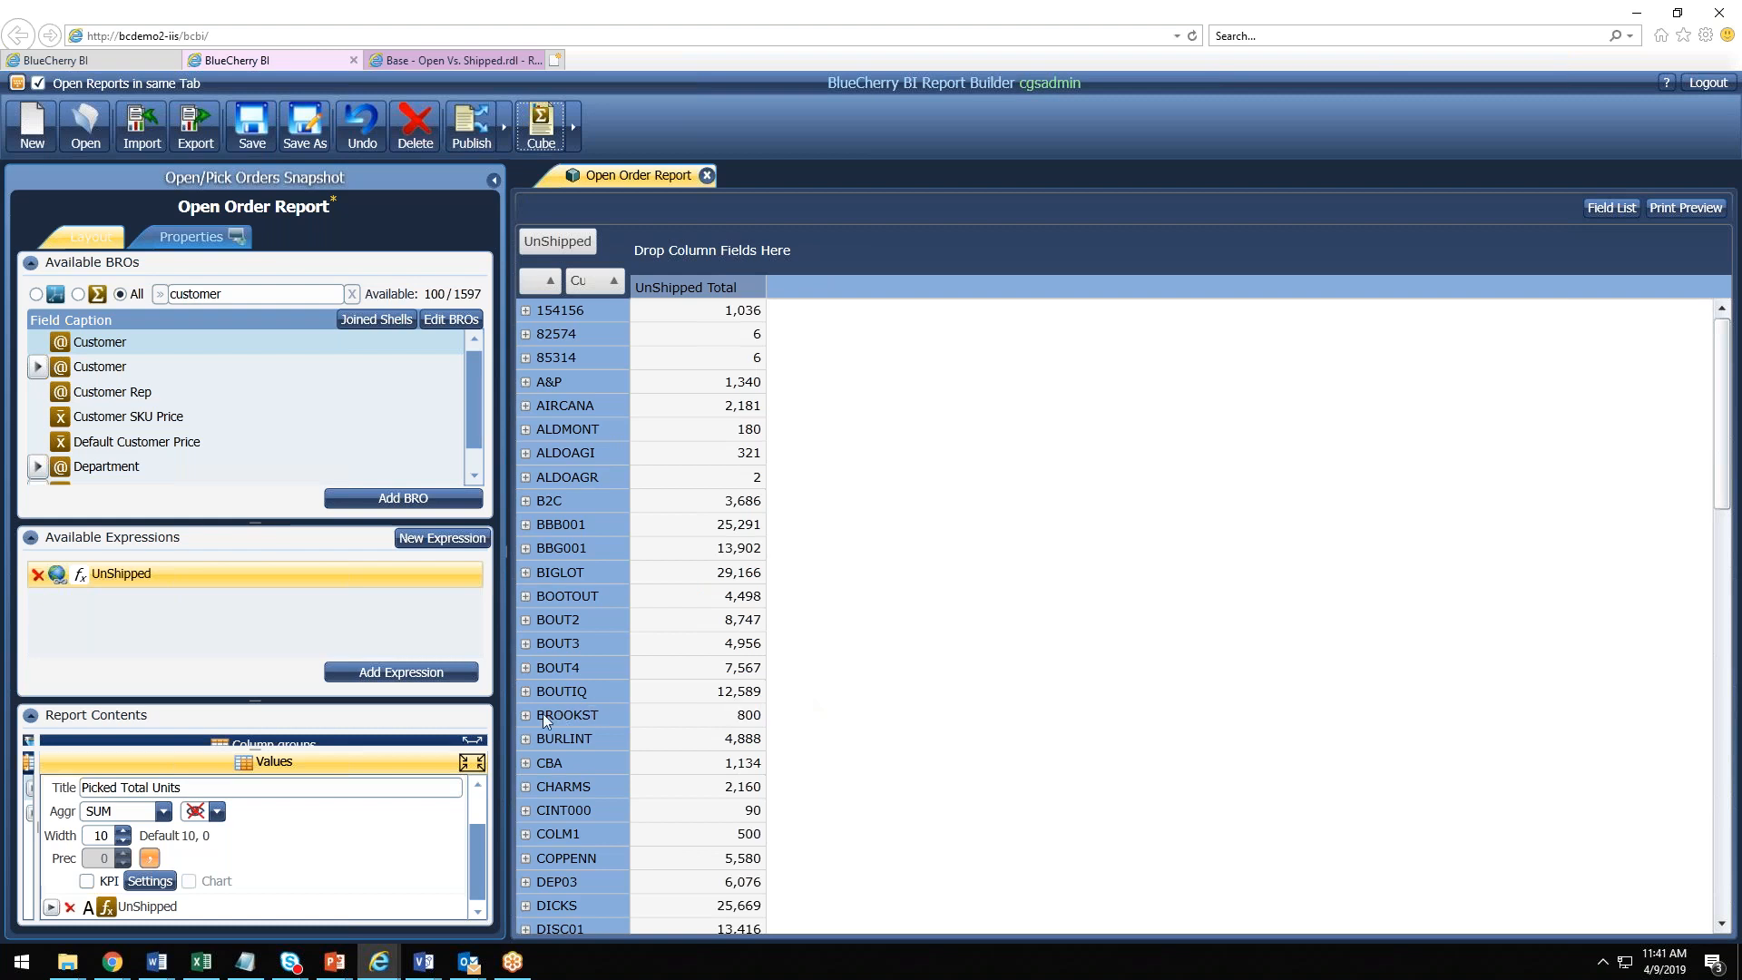
left_click(482, 765)
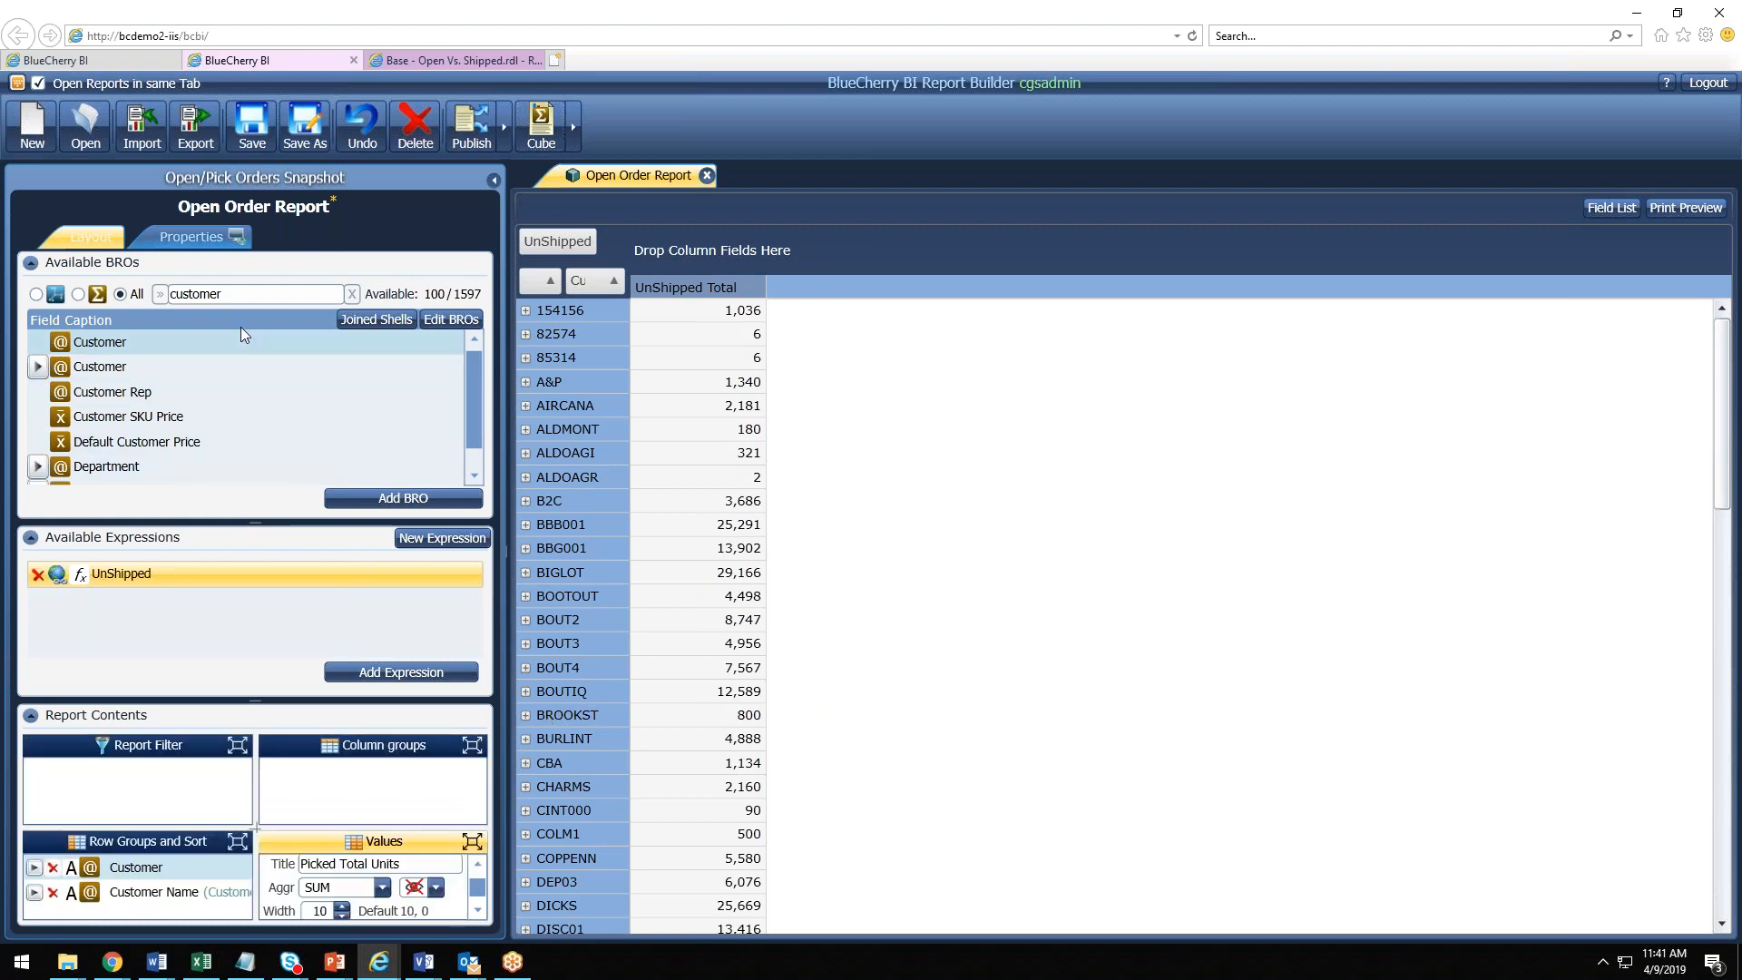
Step: Filter the available BROs by "style" and add Style Code to the row groups below Customer Name
left_click_drag(267, 293, 134, 293)
type("style")
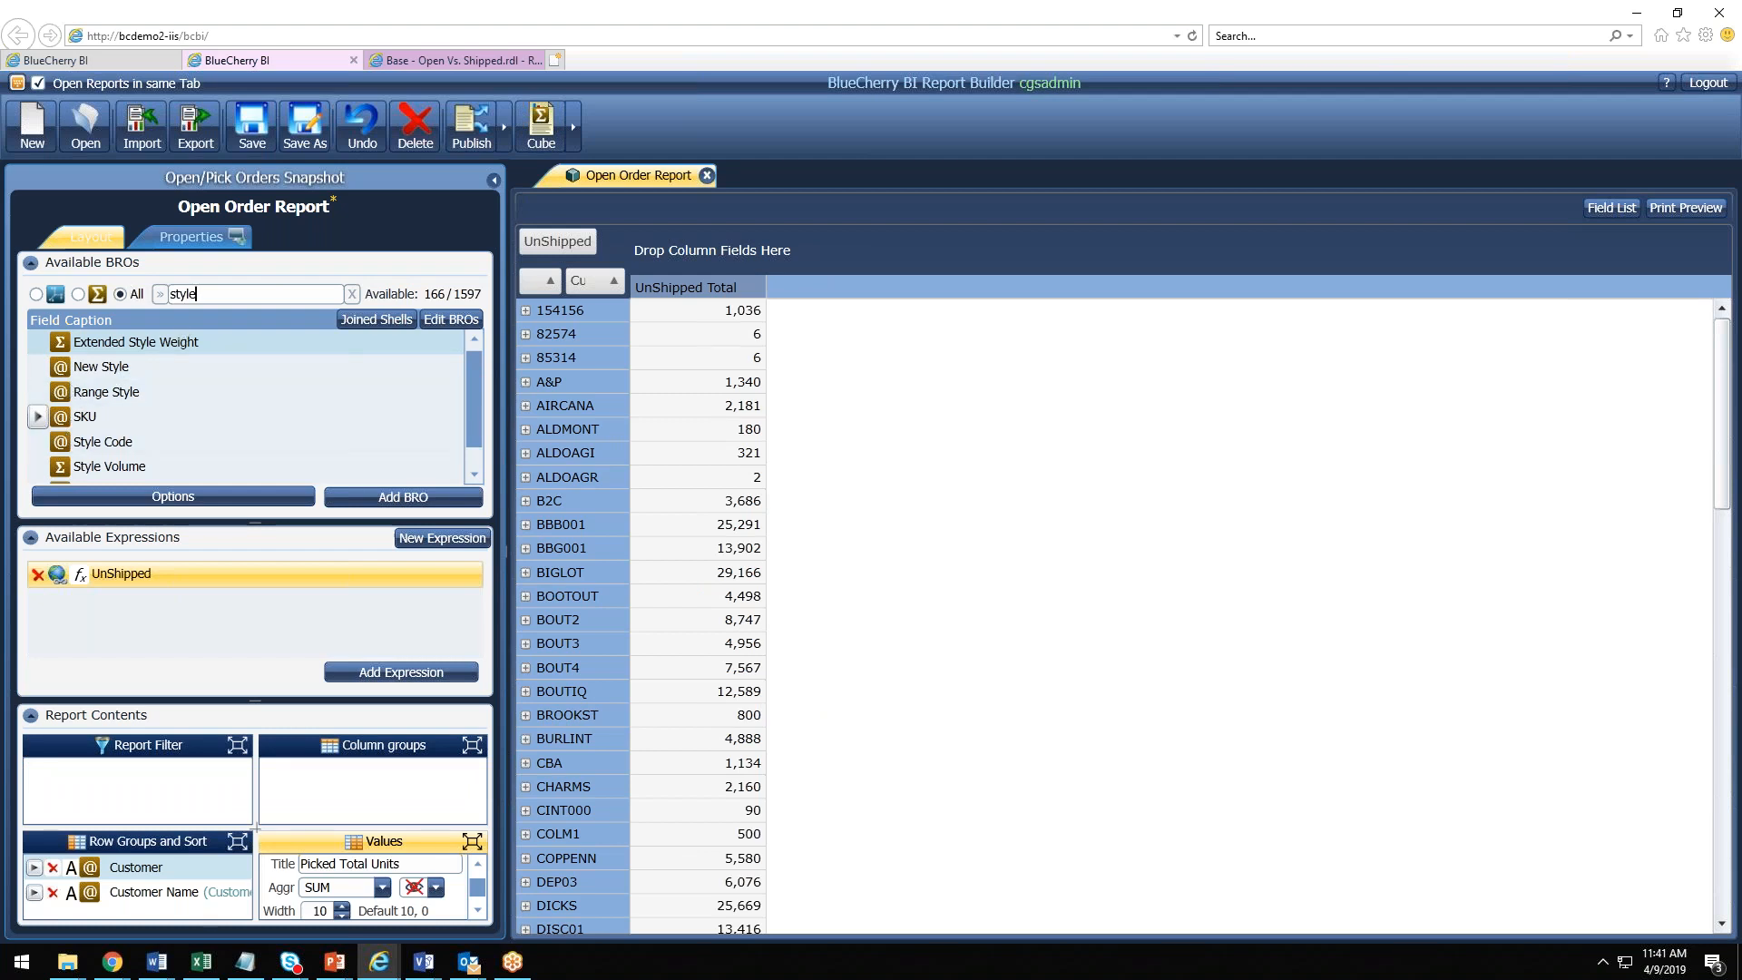
left_click(240, 842)
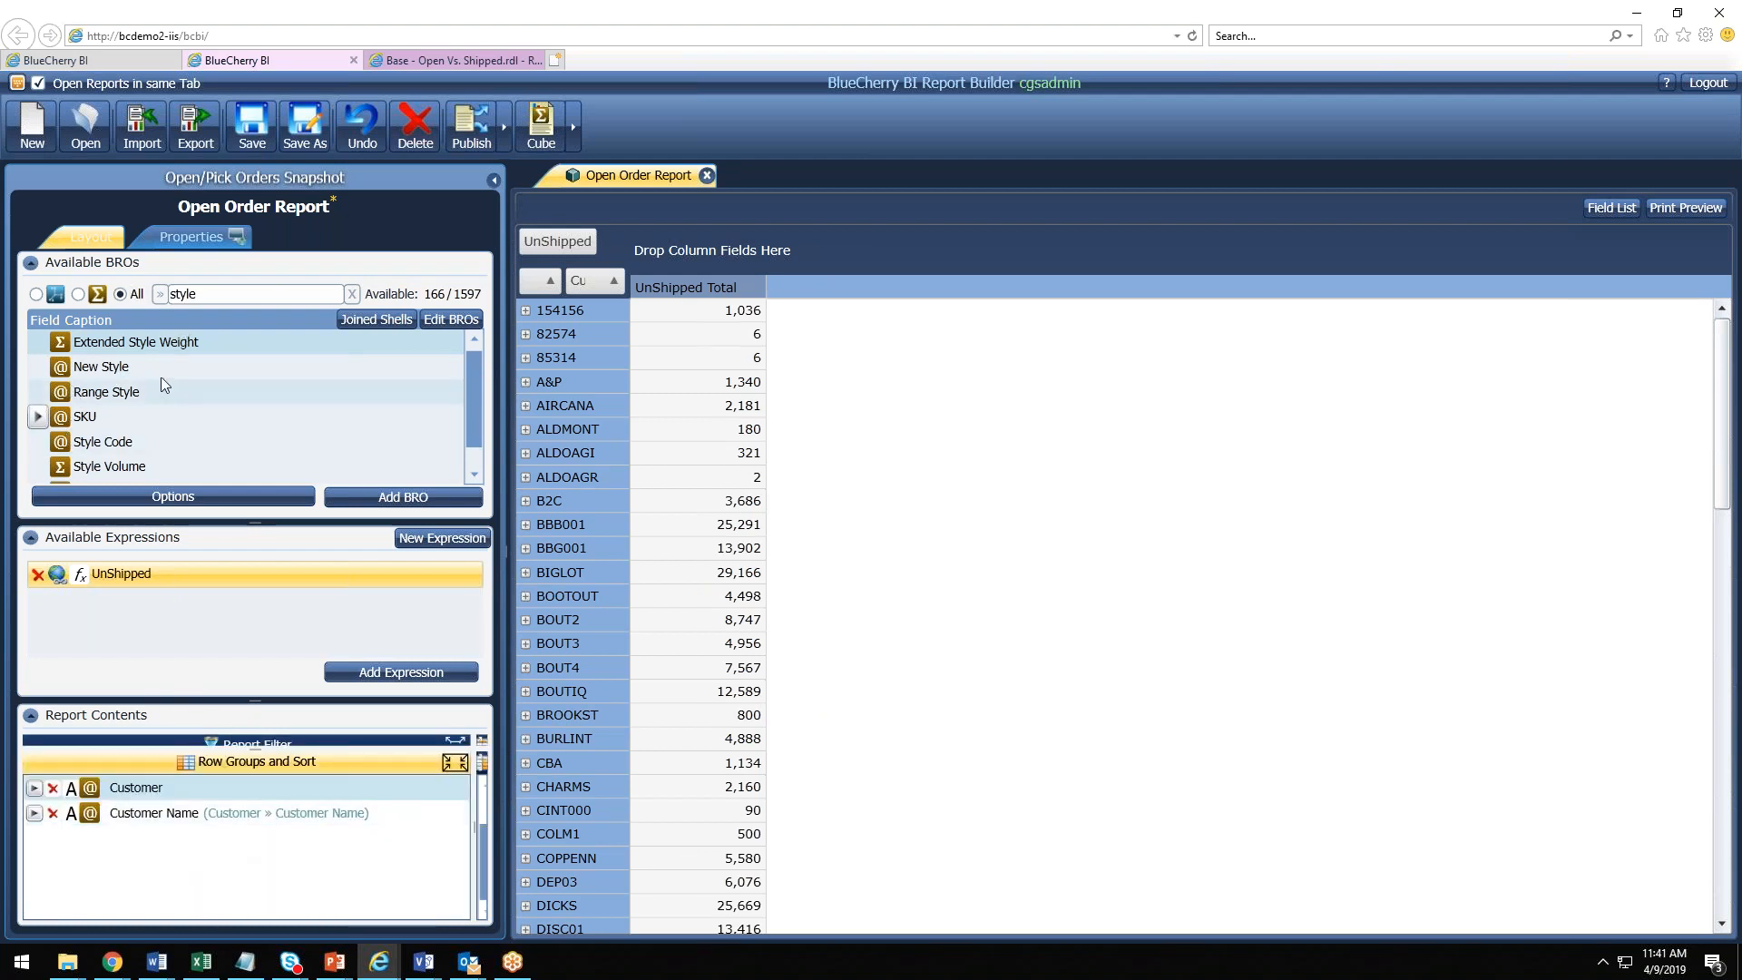
left_click(123, 442)
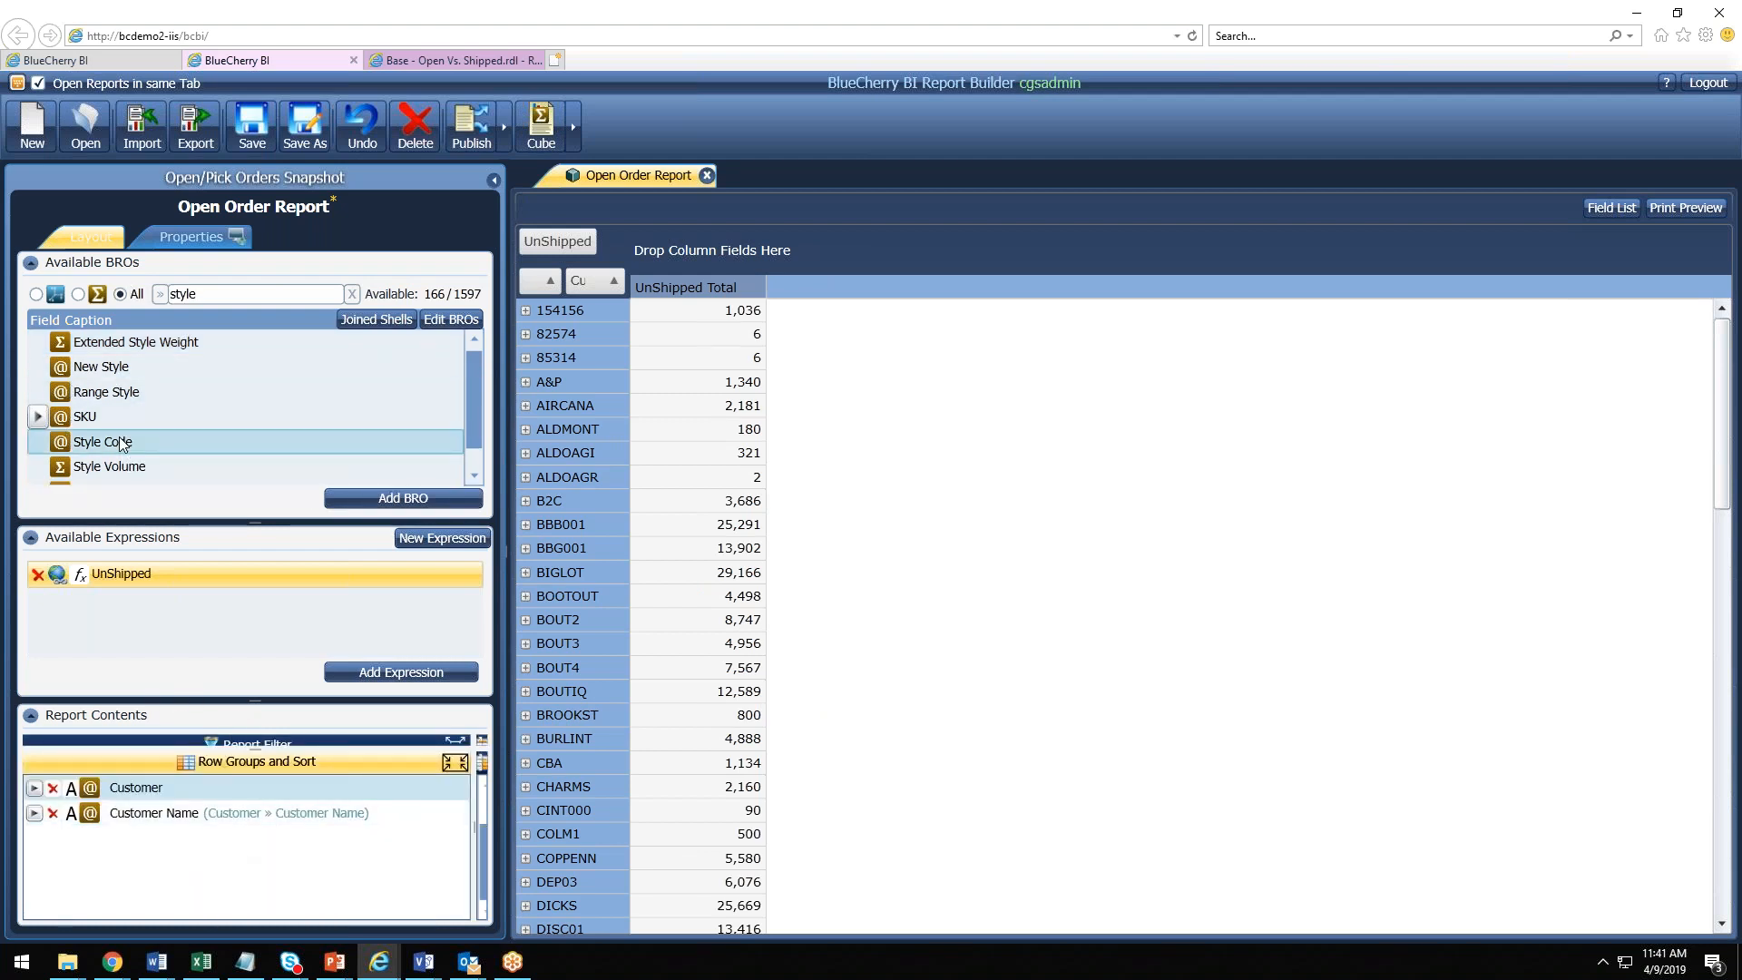
double_click(123, 443)
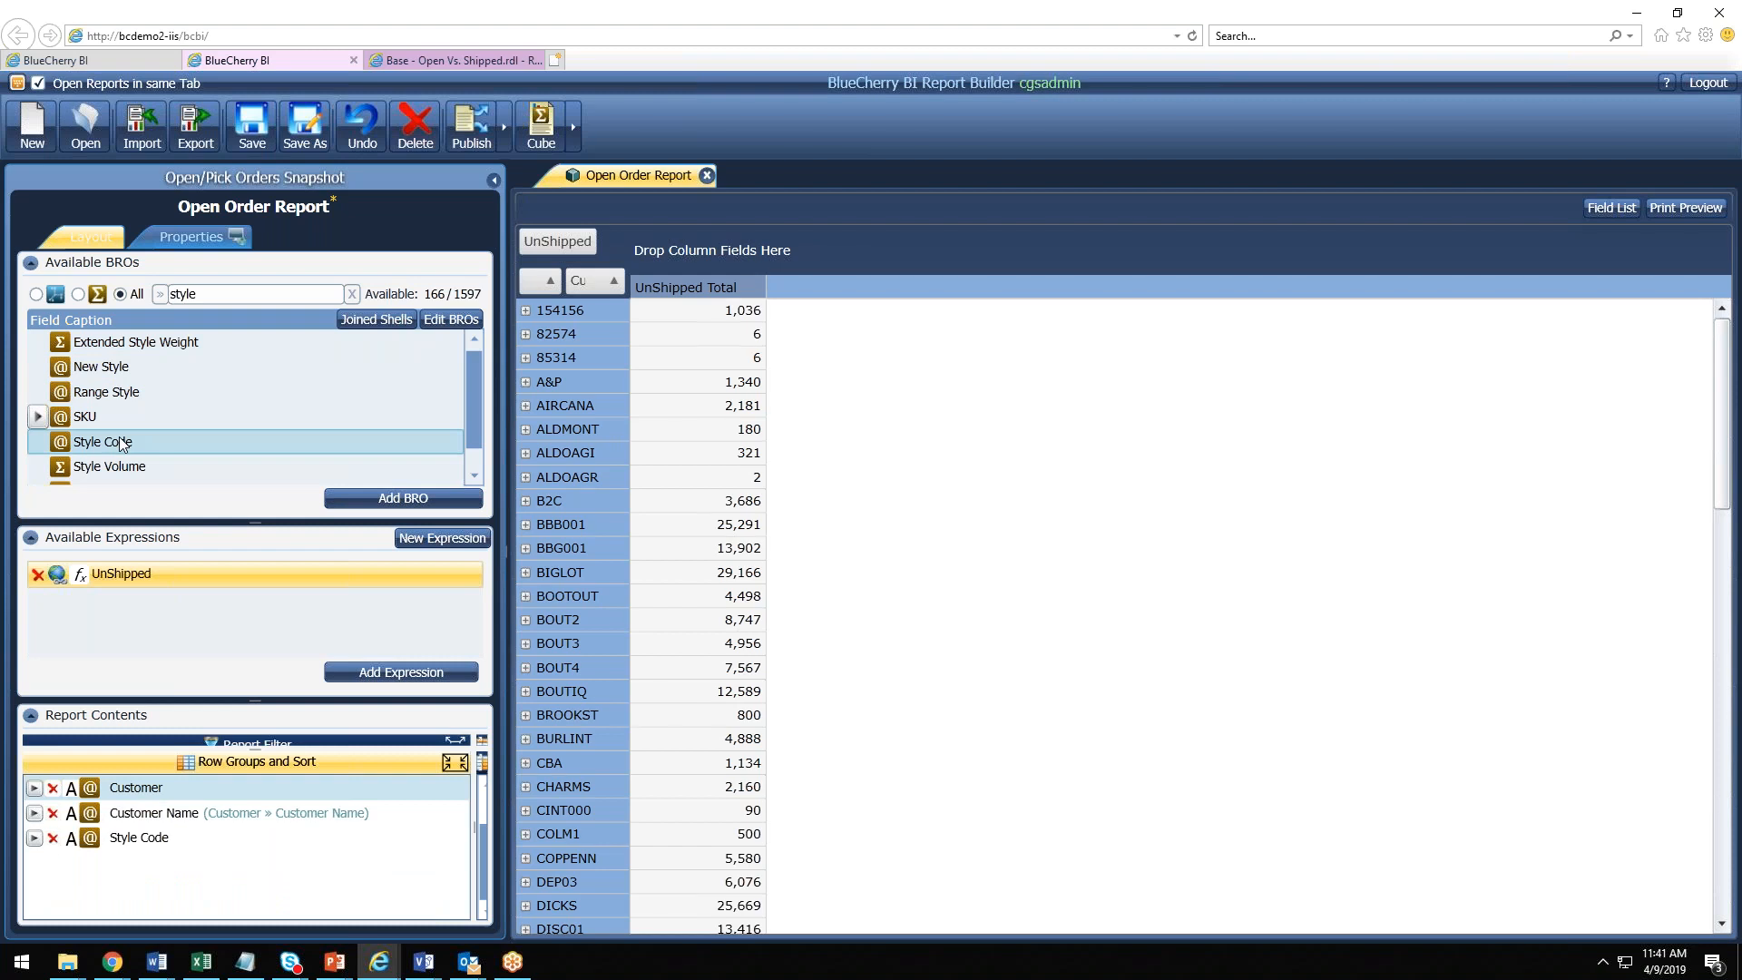
Step: Narrow the BRO filter to "style name" and add SKU » Current » Style Name to the row groups
left_click(216, 300)
type("name")
double_click(234, 397)
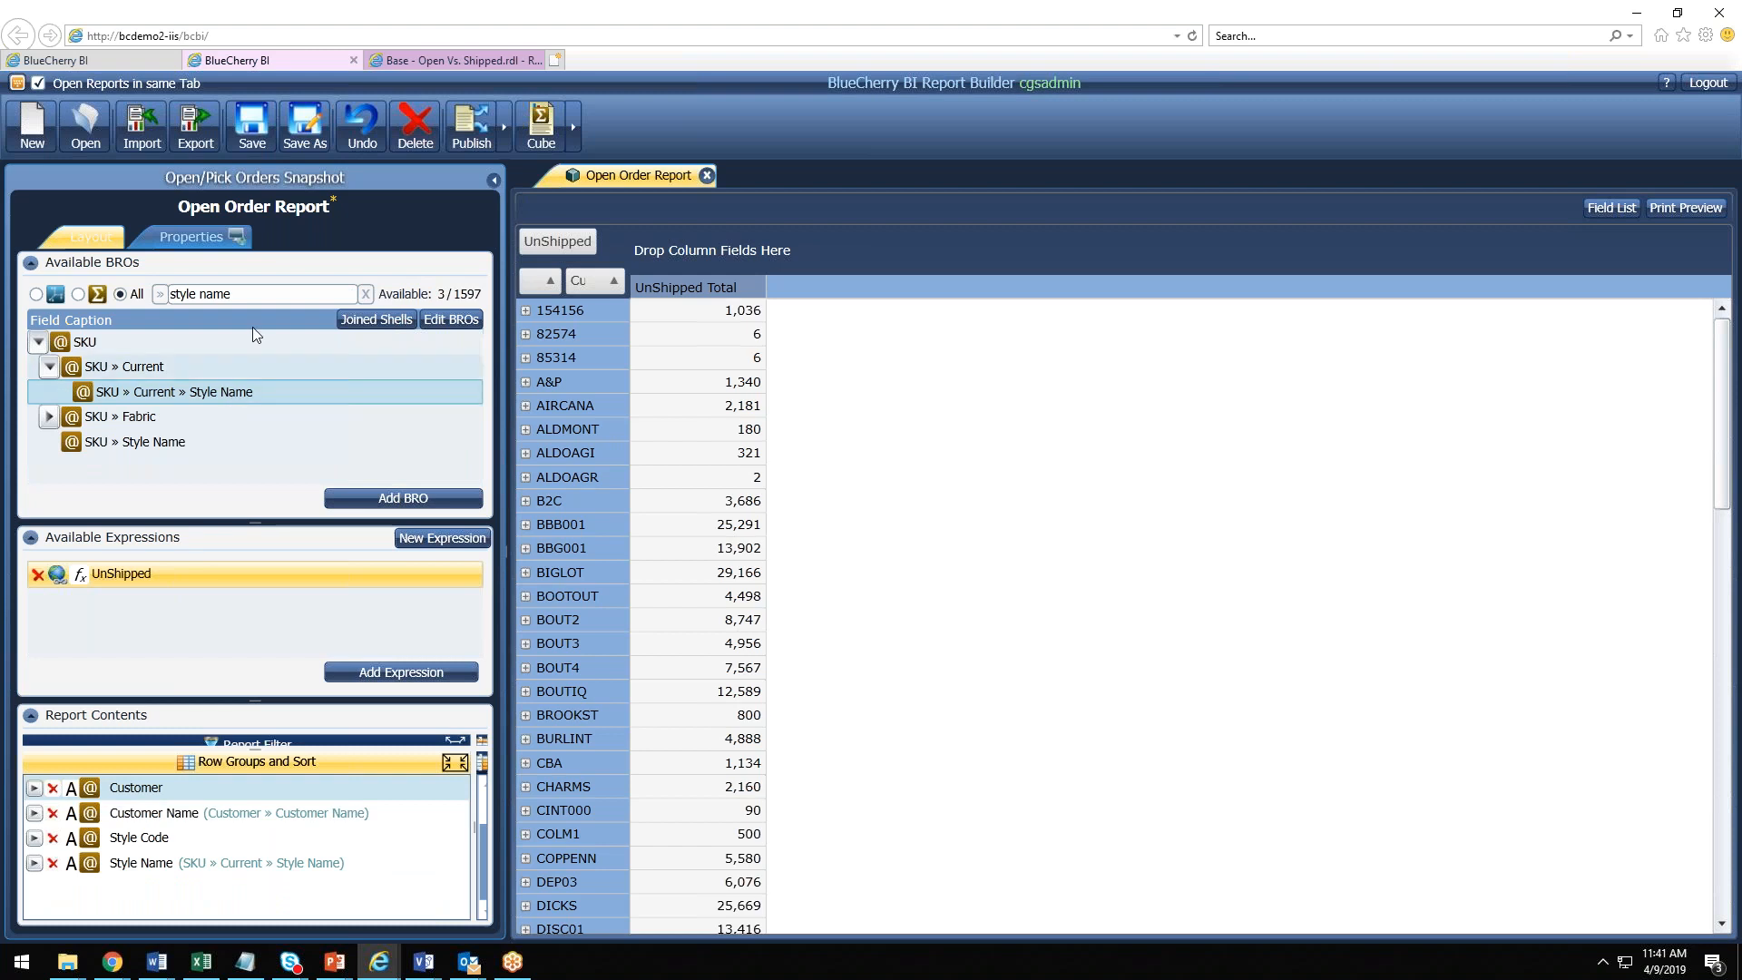
Step: Filter the BROs by "color", add SKU » Color Name to the row groups and rerun the cube
left_click_drag(243, 291, 126, 267)
type("color")
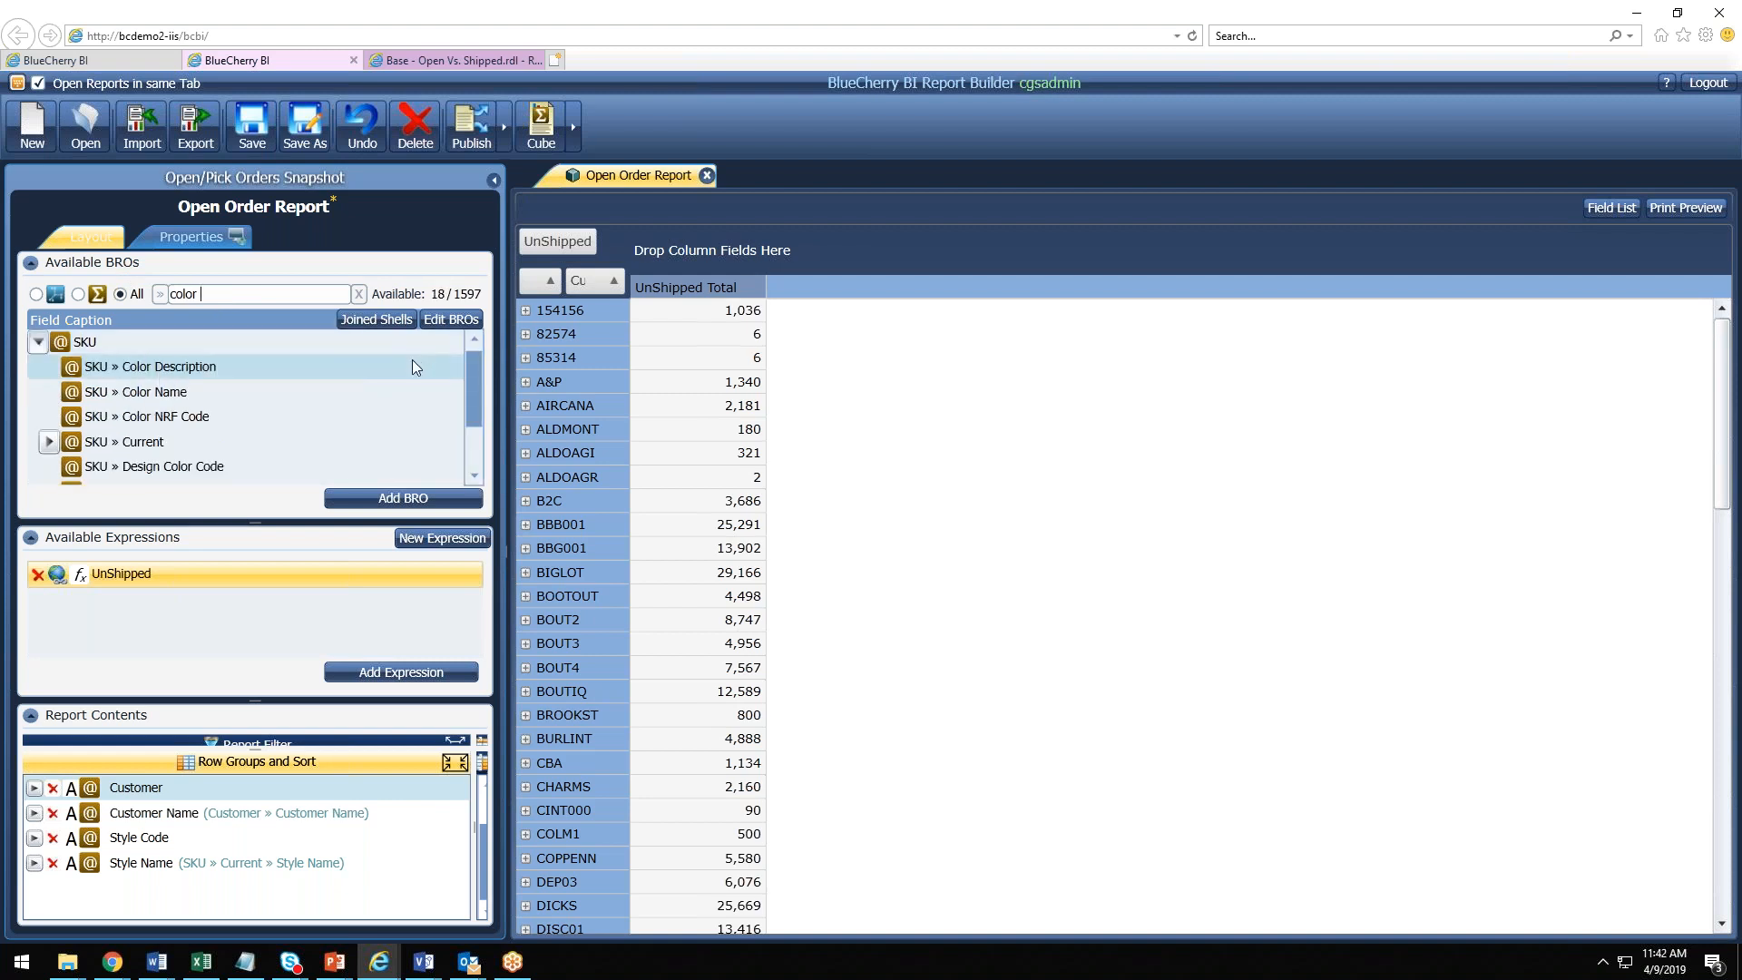
double_click(159, 394)
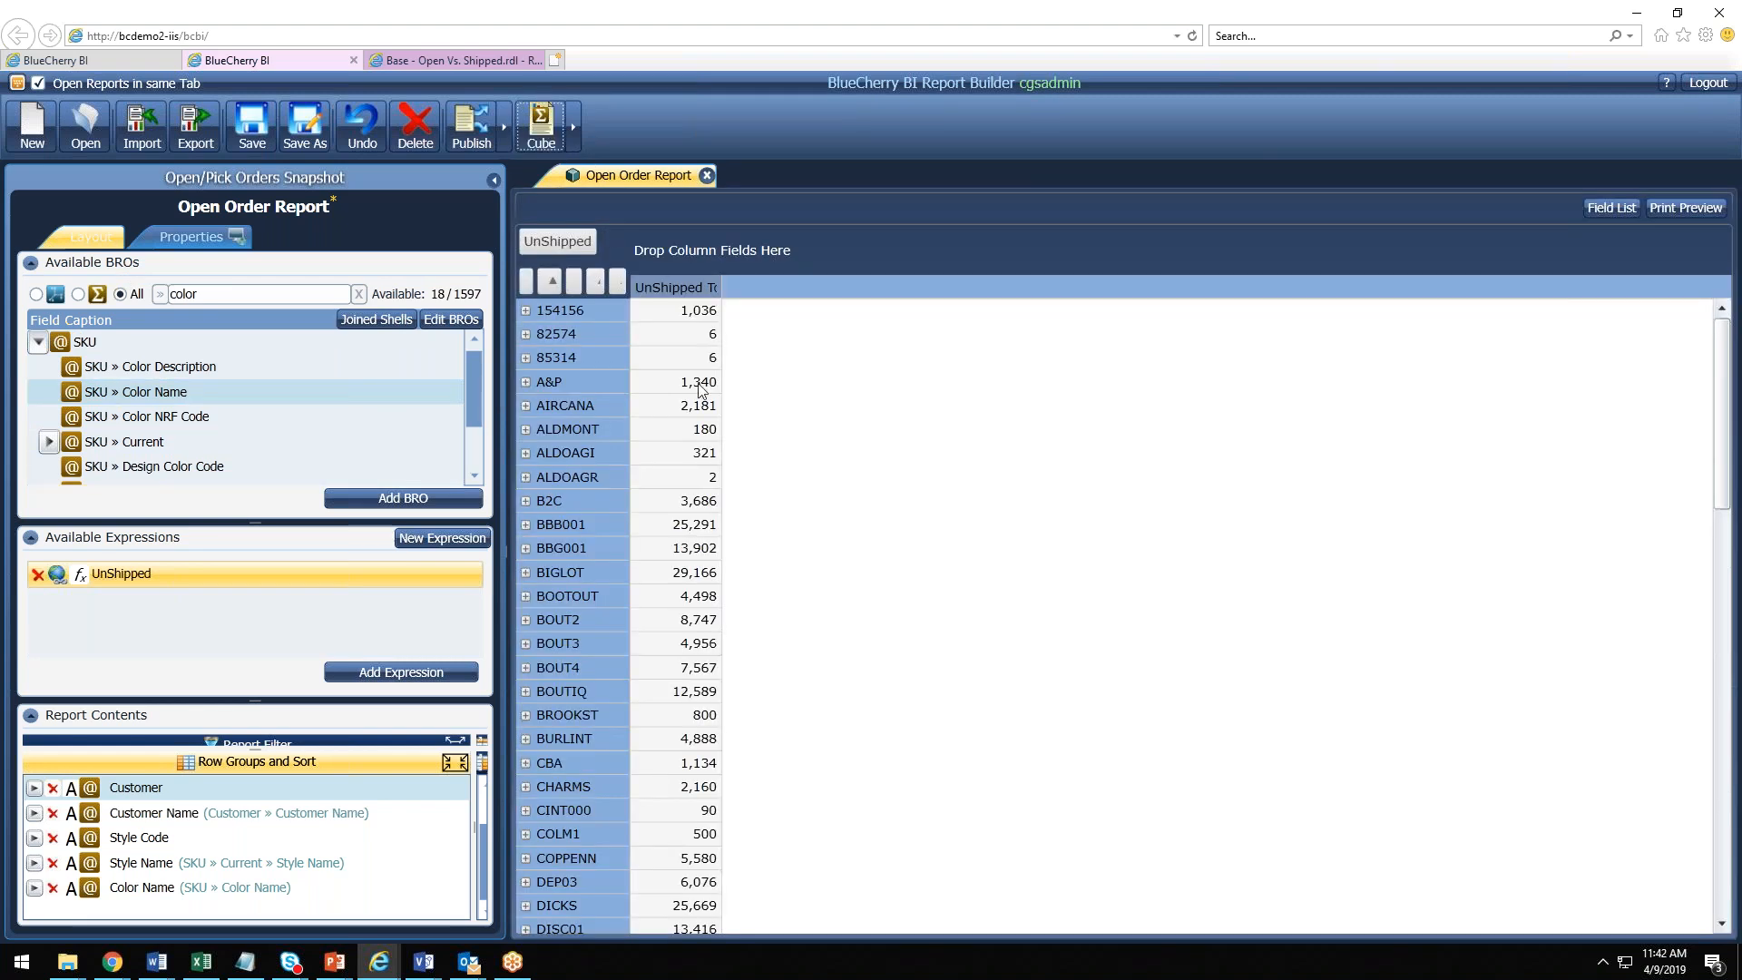
Step: Expand AIRCANA in the cube through customer name, style ACHAT-P-00 and style name down to the color level
left_click(525, 406)
left_click(548, 430)
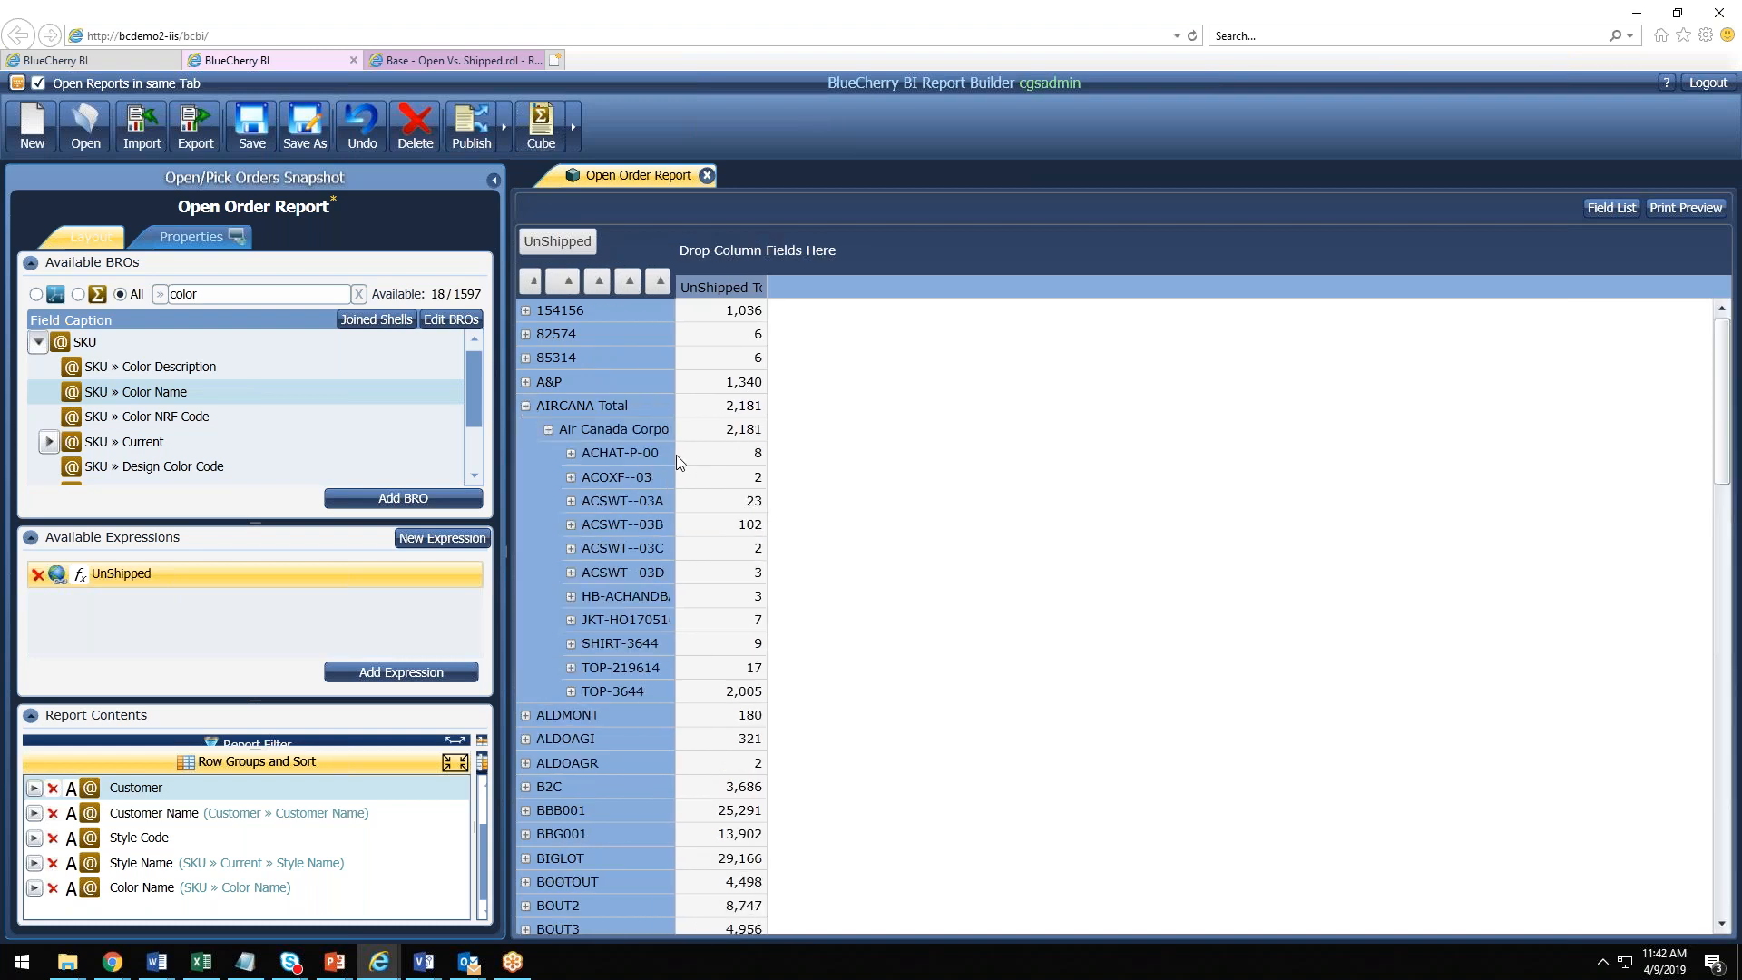
left_click(571, 453)
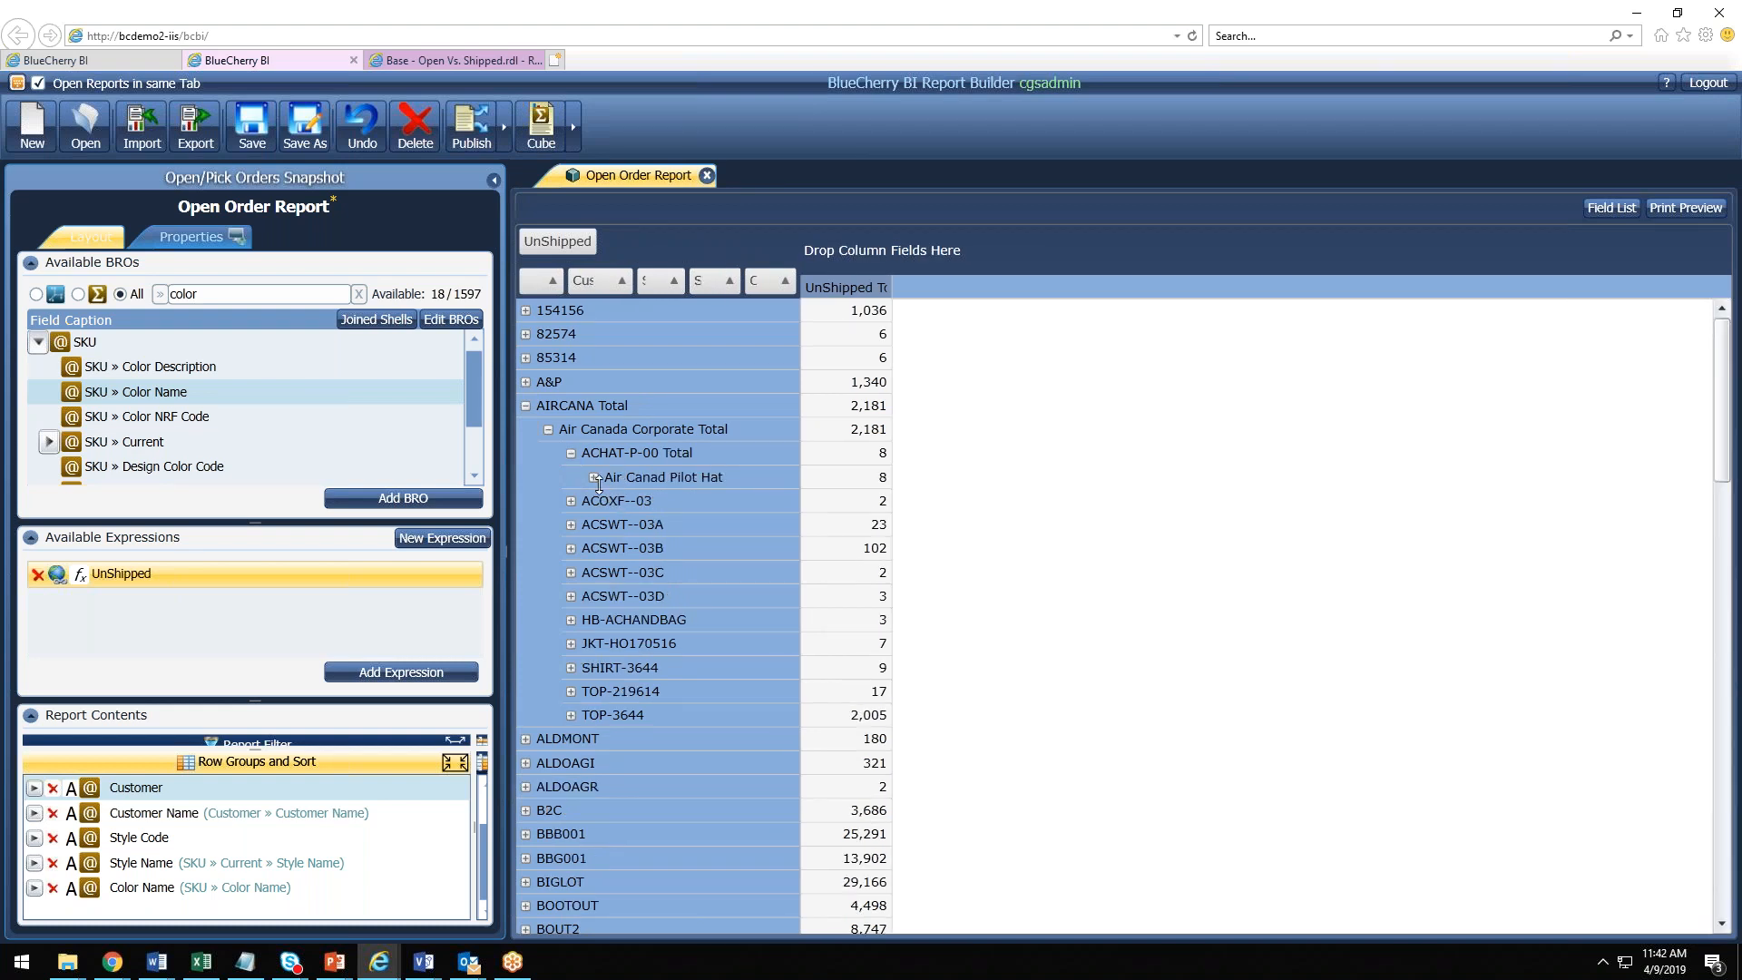
left_click(595, 479)
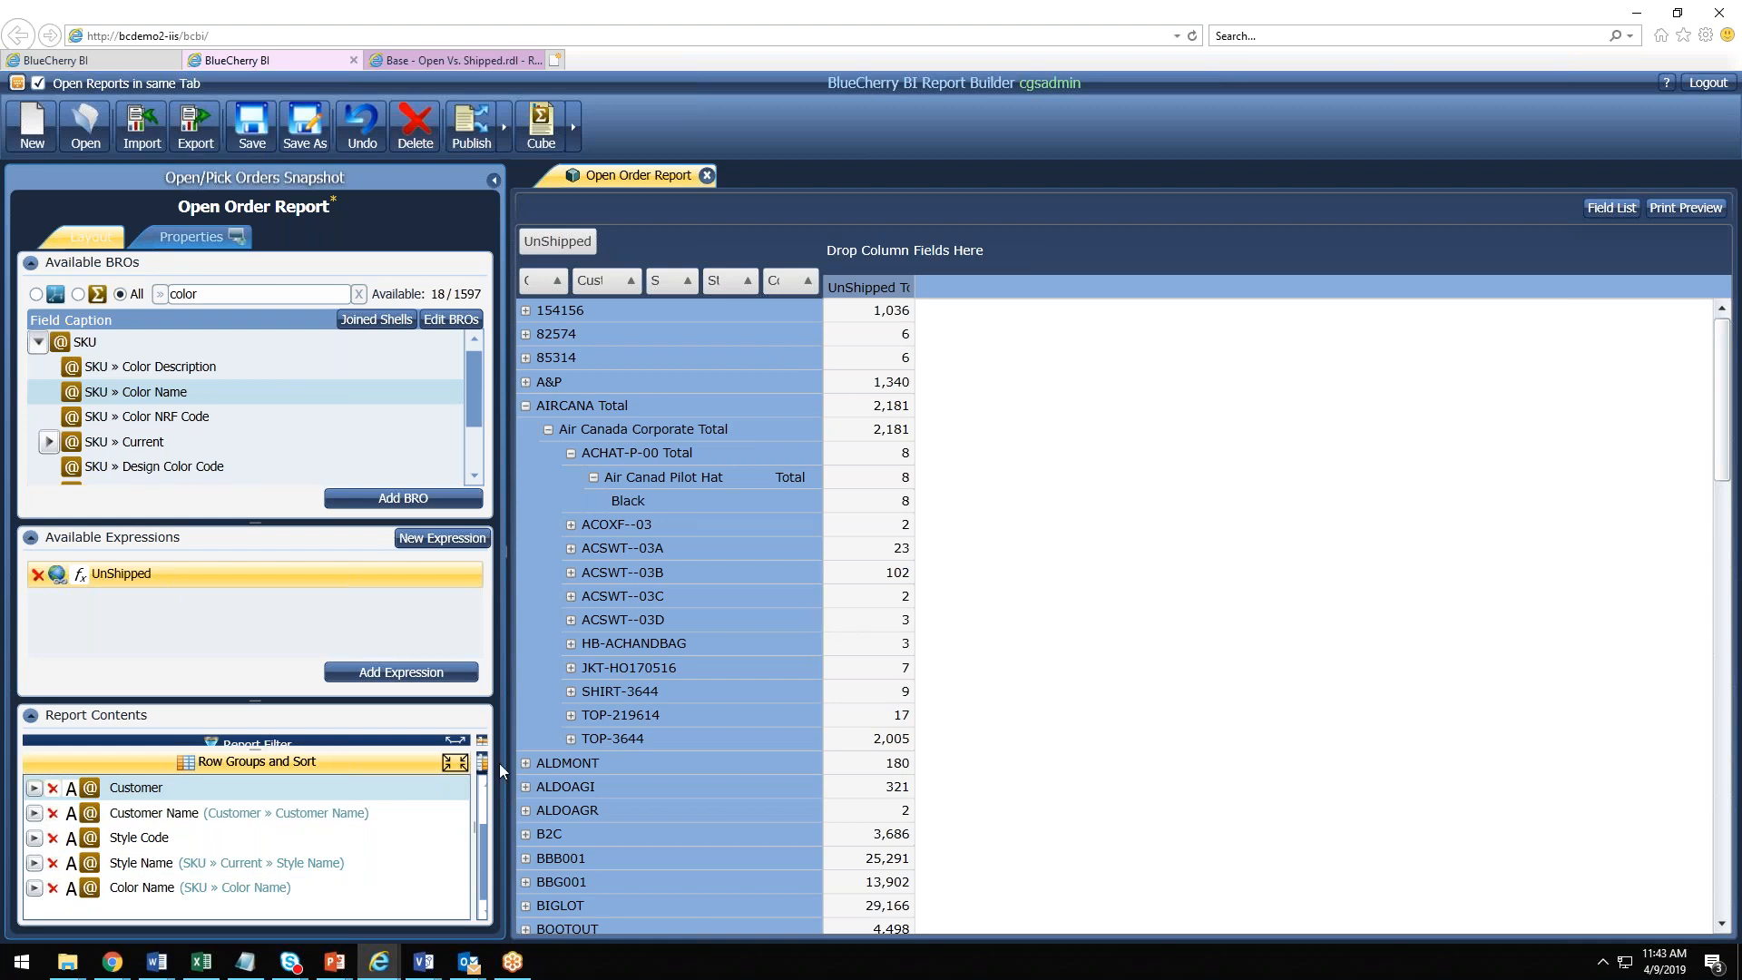
Step: Enable Flat Report in the Open Order Report's properties and run it in Report format
left_click(465, 765)
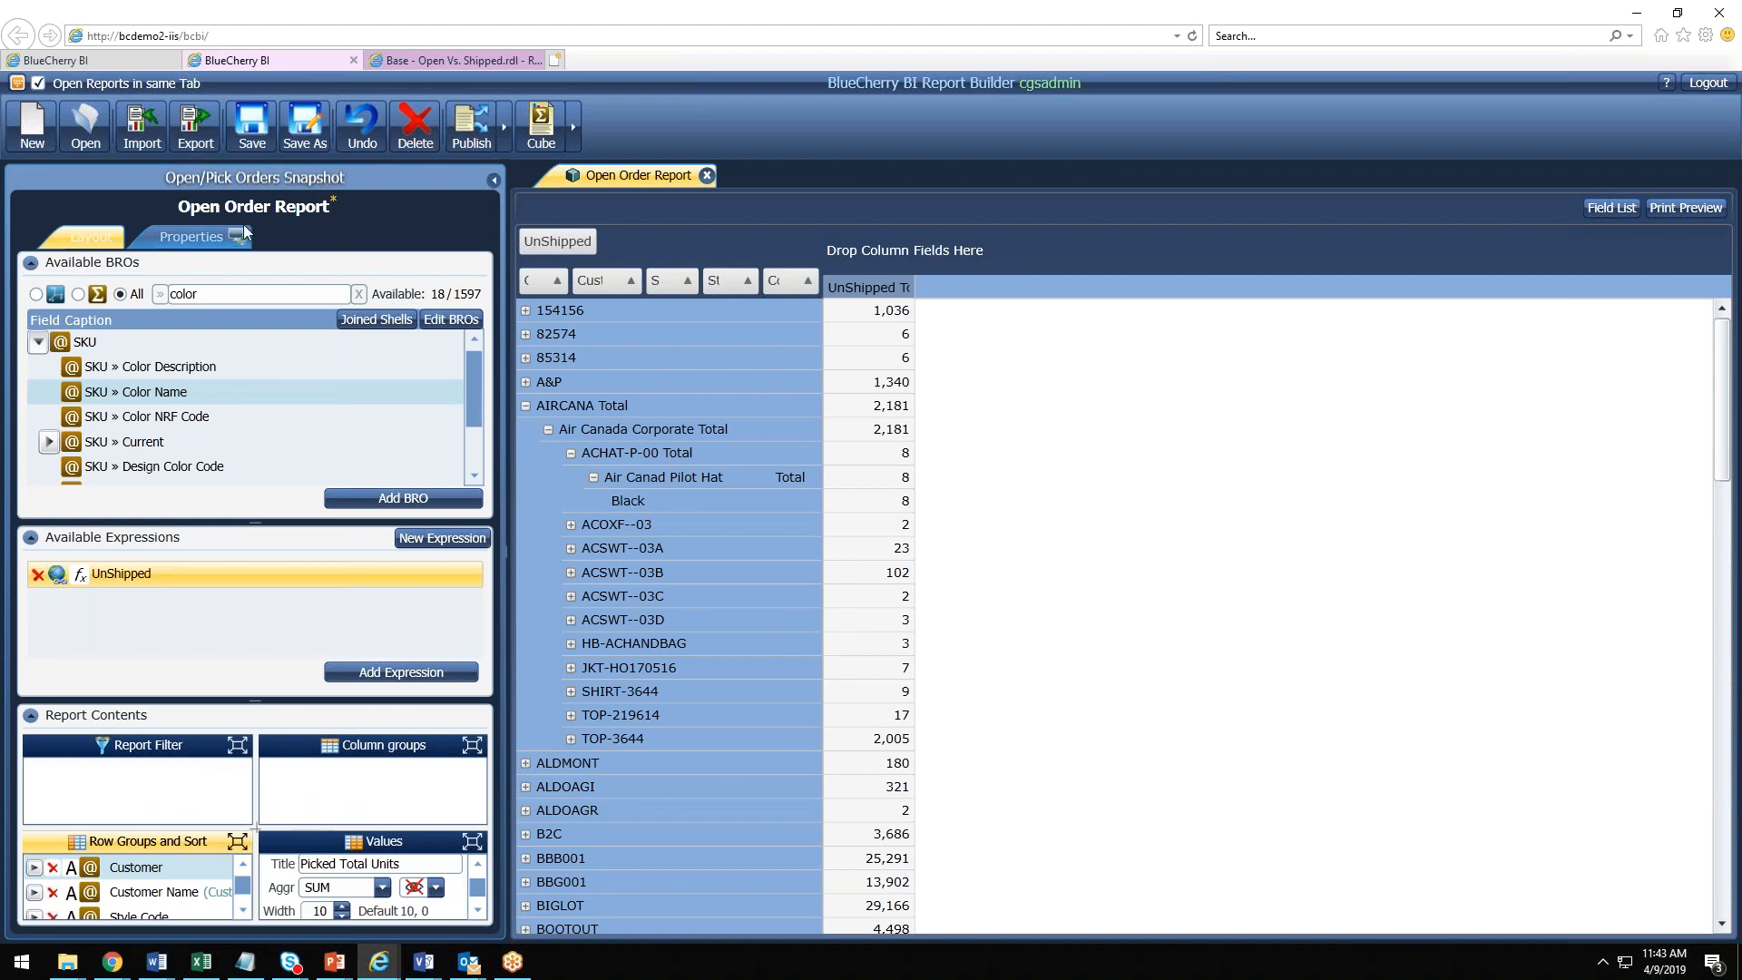
left_click(195, 236)
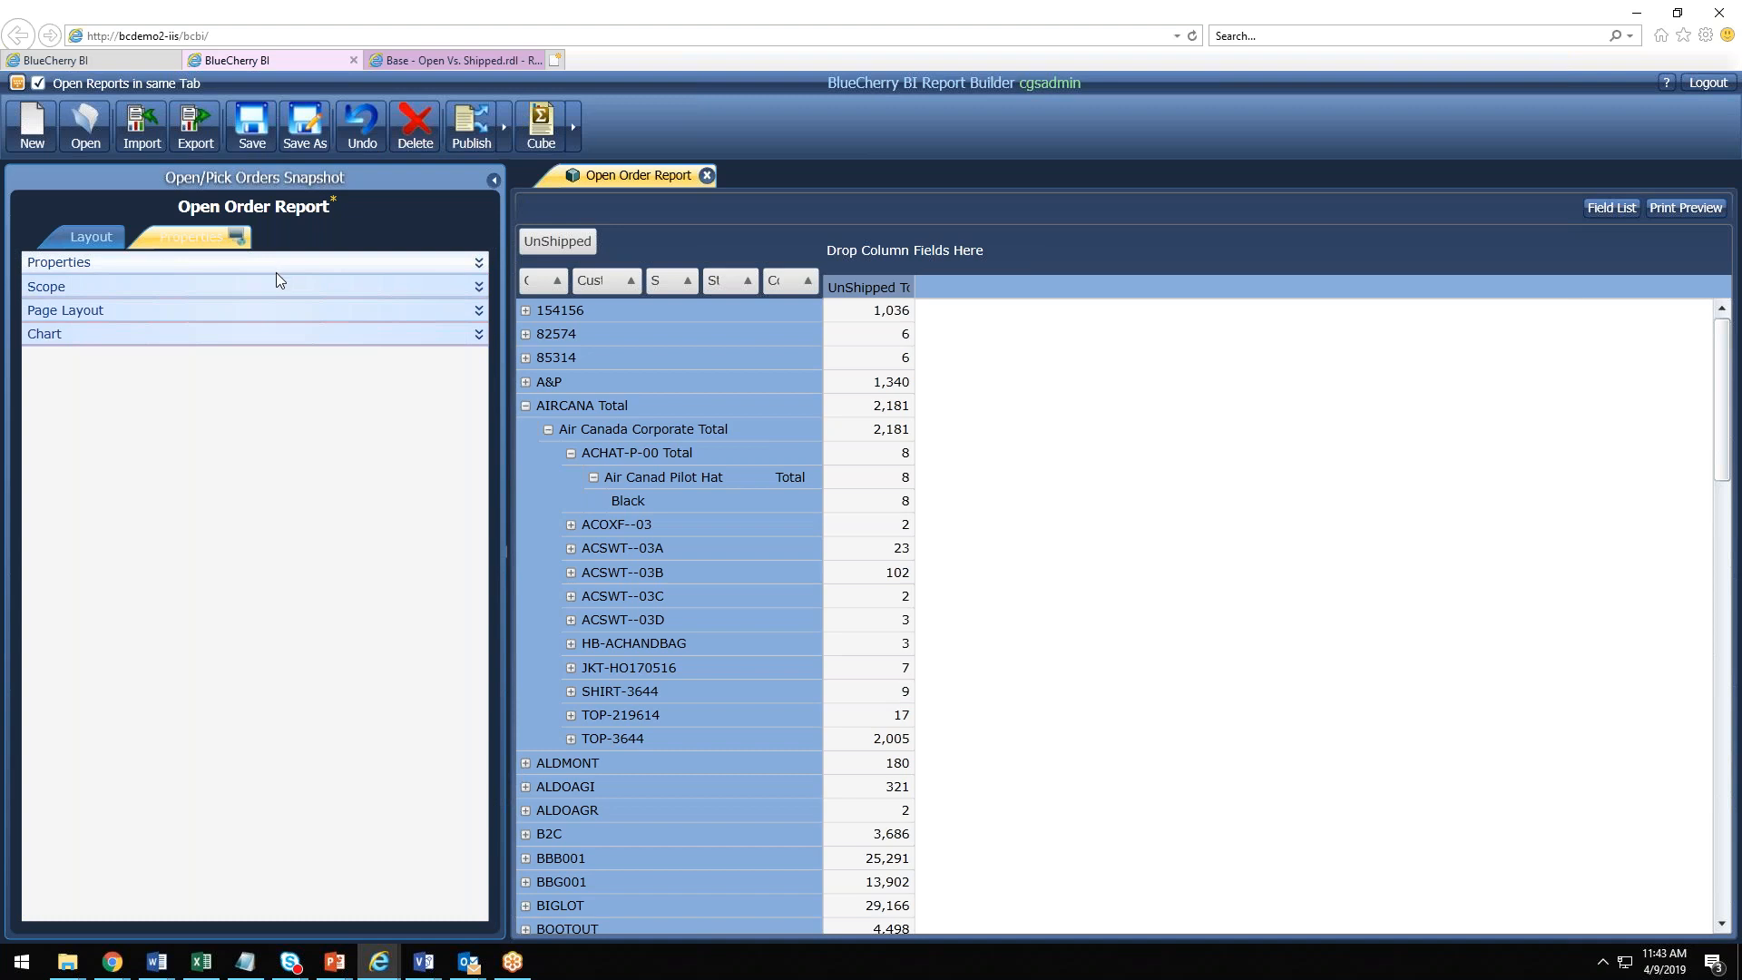
left_click(265, 265)
left_click(327, 369)
left_click(577, 130)
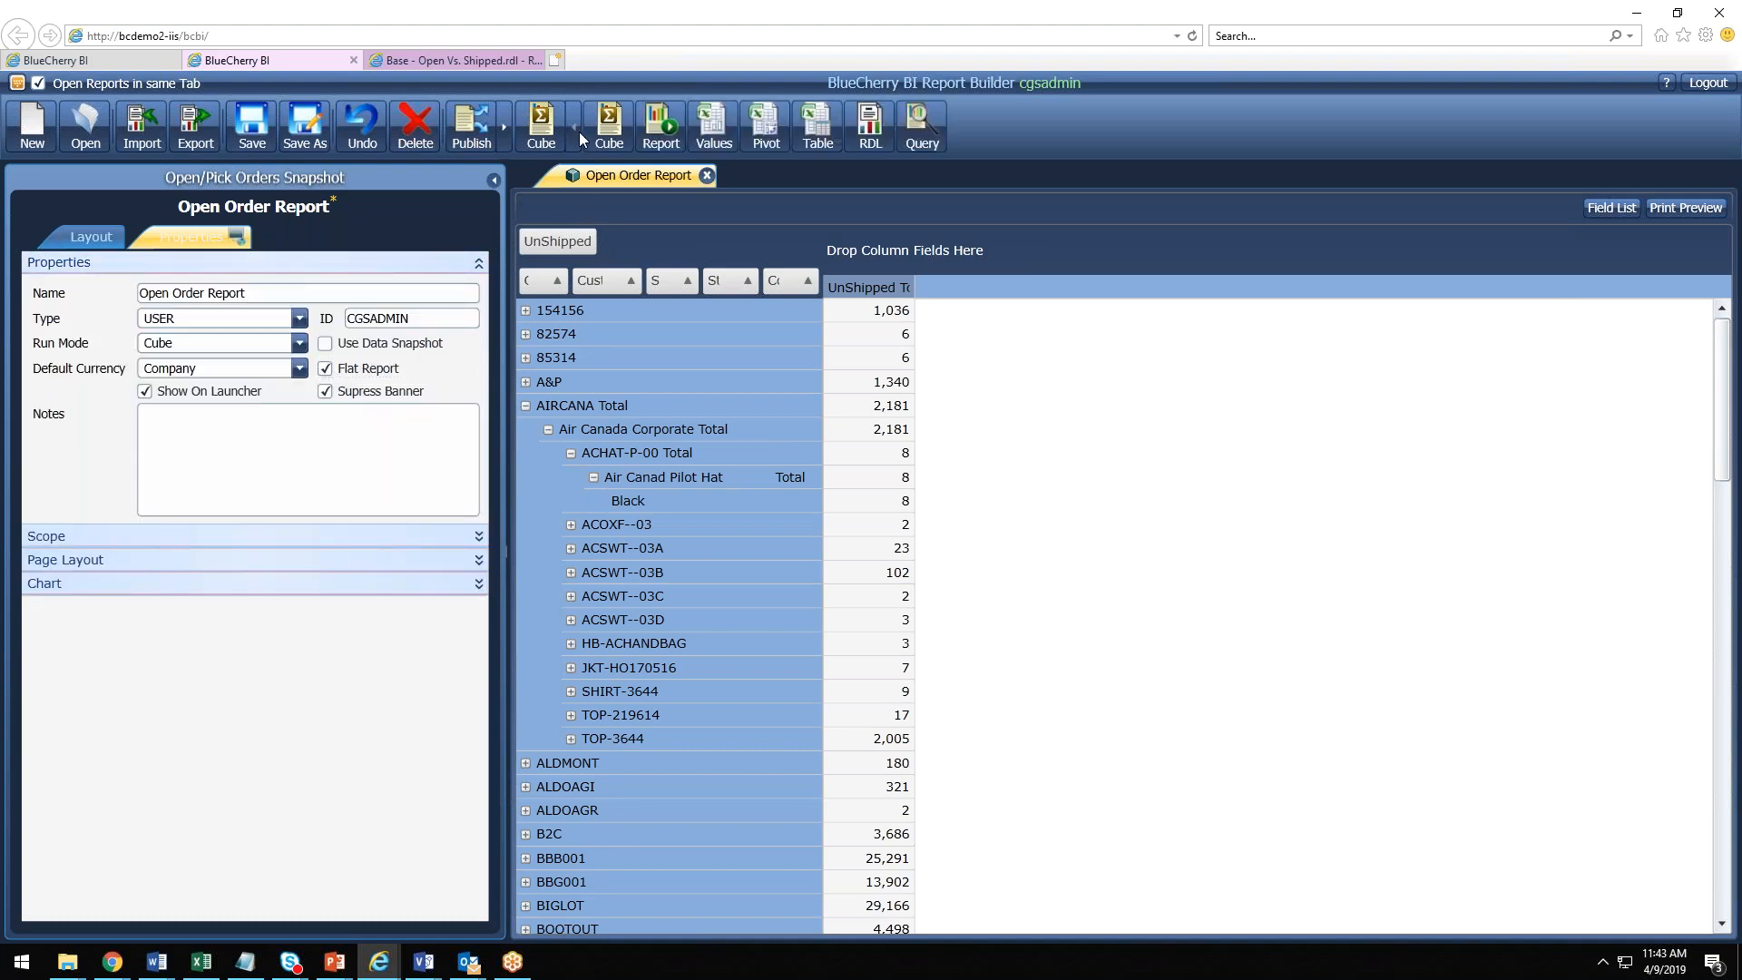
left_click(666, 138)
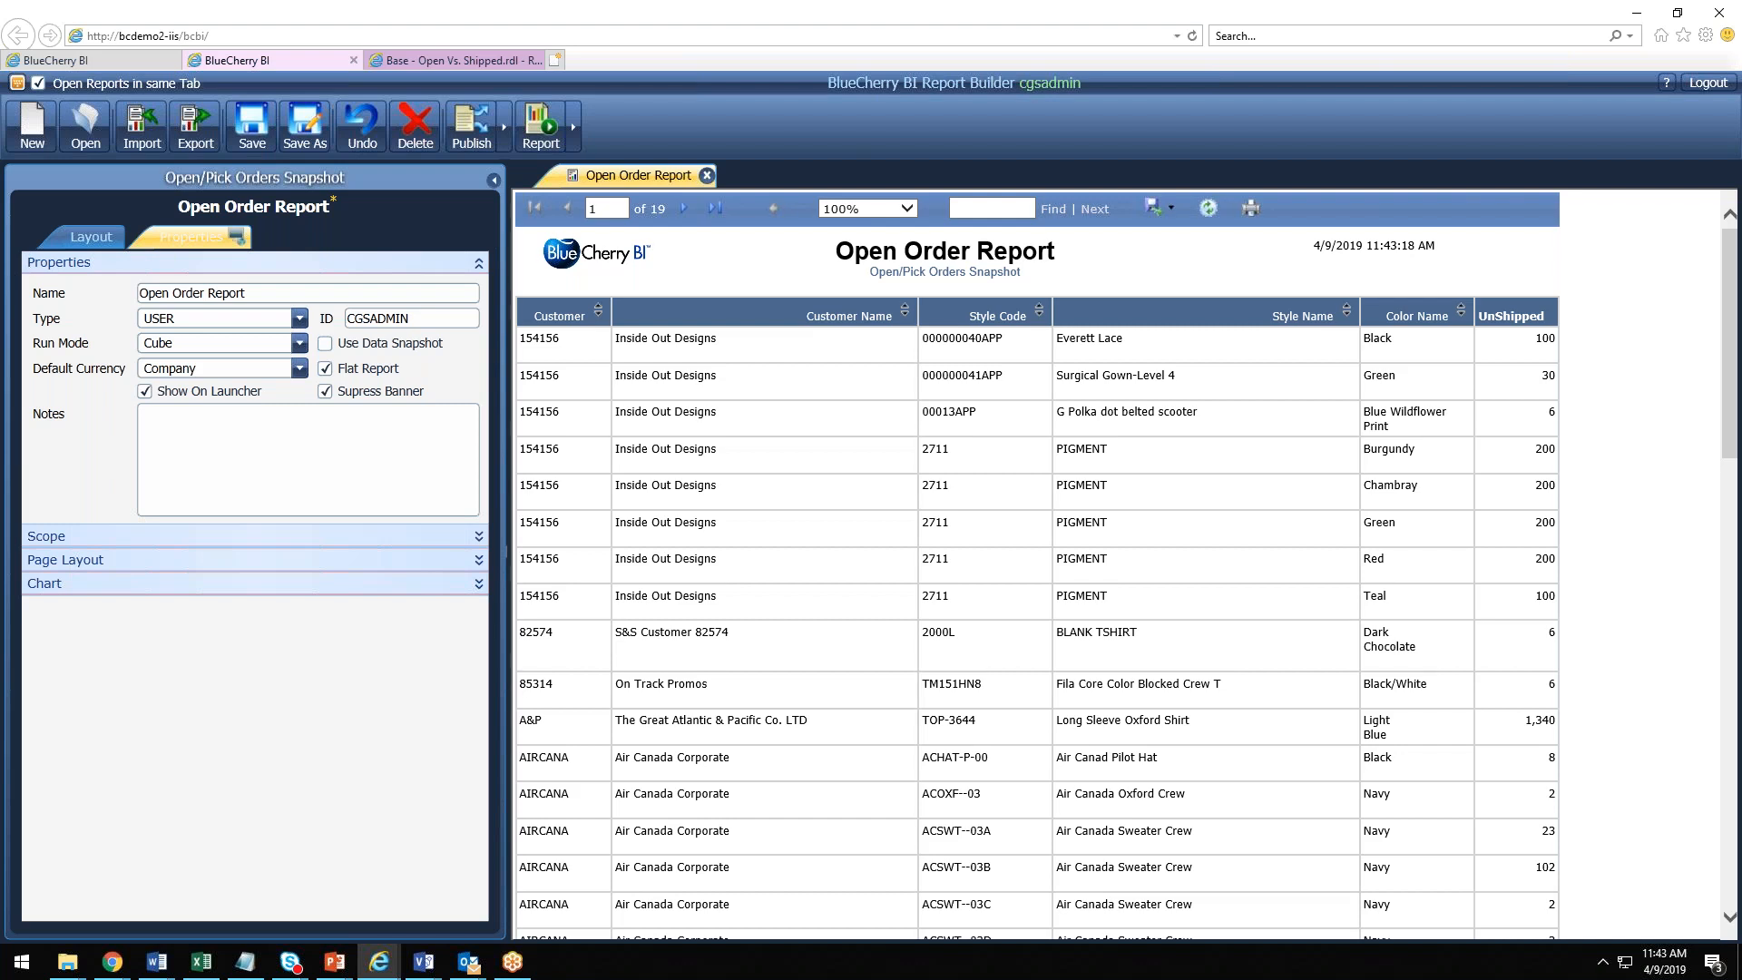
Step: Turn off Flat Report and rerun the Open Order Report in Report format
left_click(325, 369)
left_click(549, 129)
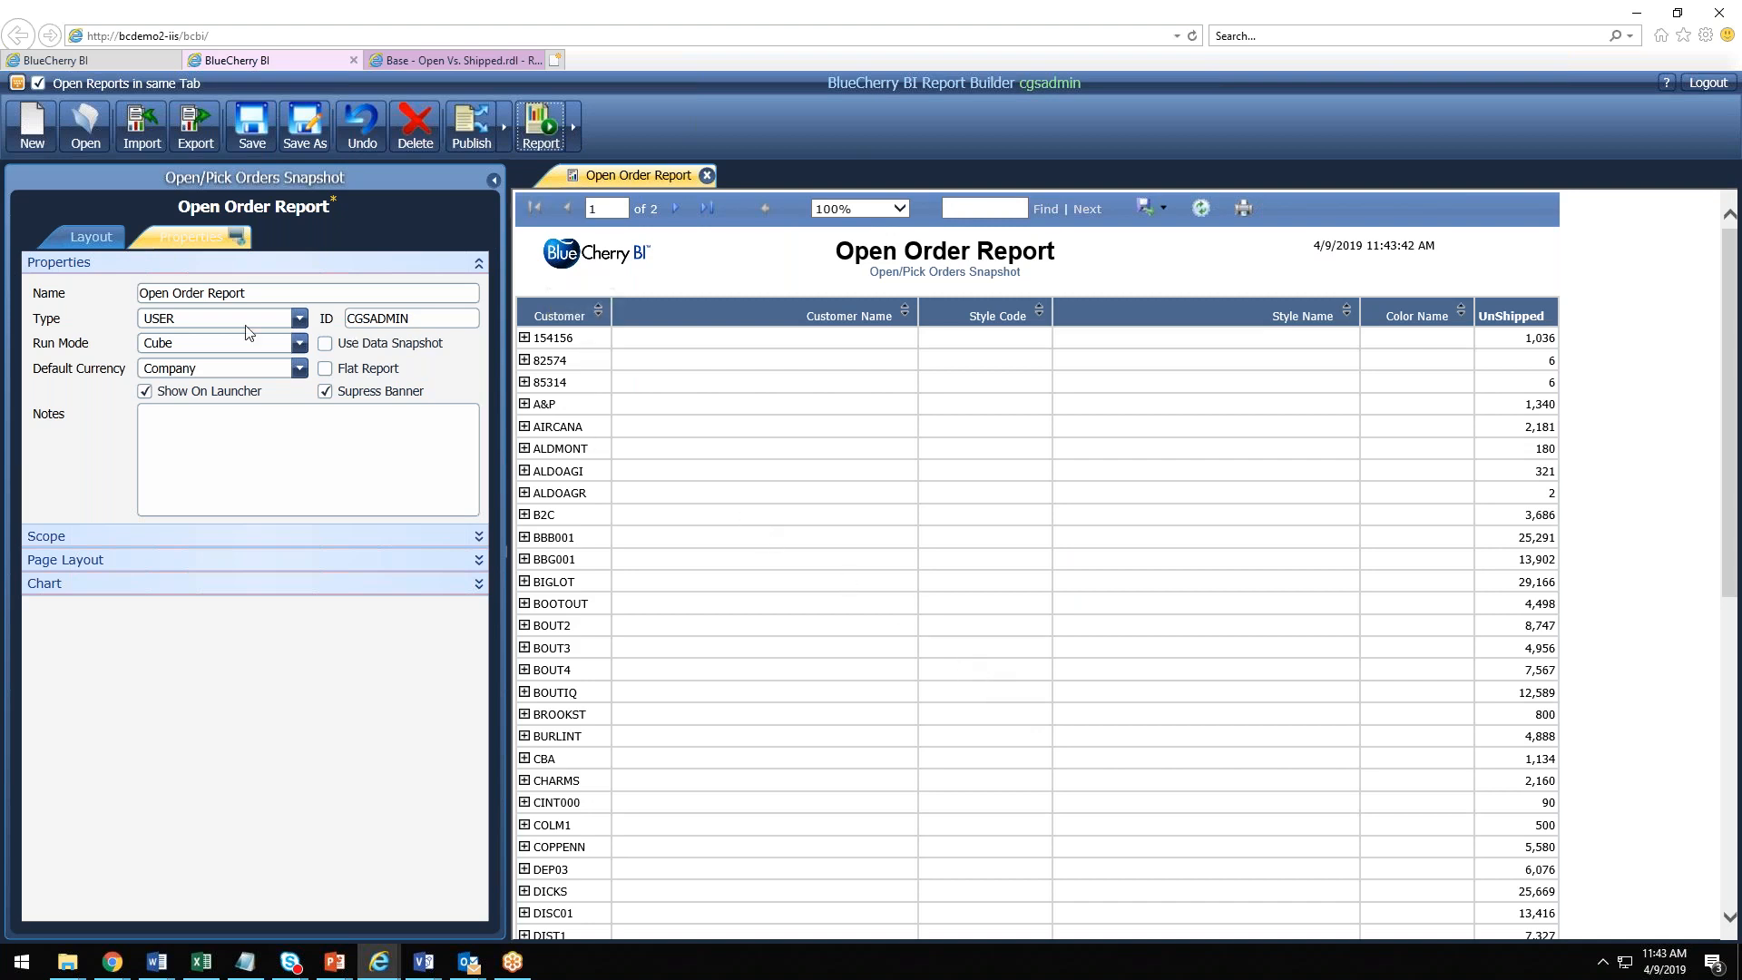
Step: Merge the Customer Name row group into Customer with a "-" prefix and rerun the report
left_click(58, 237)
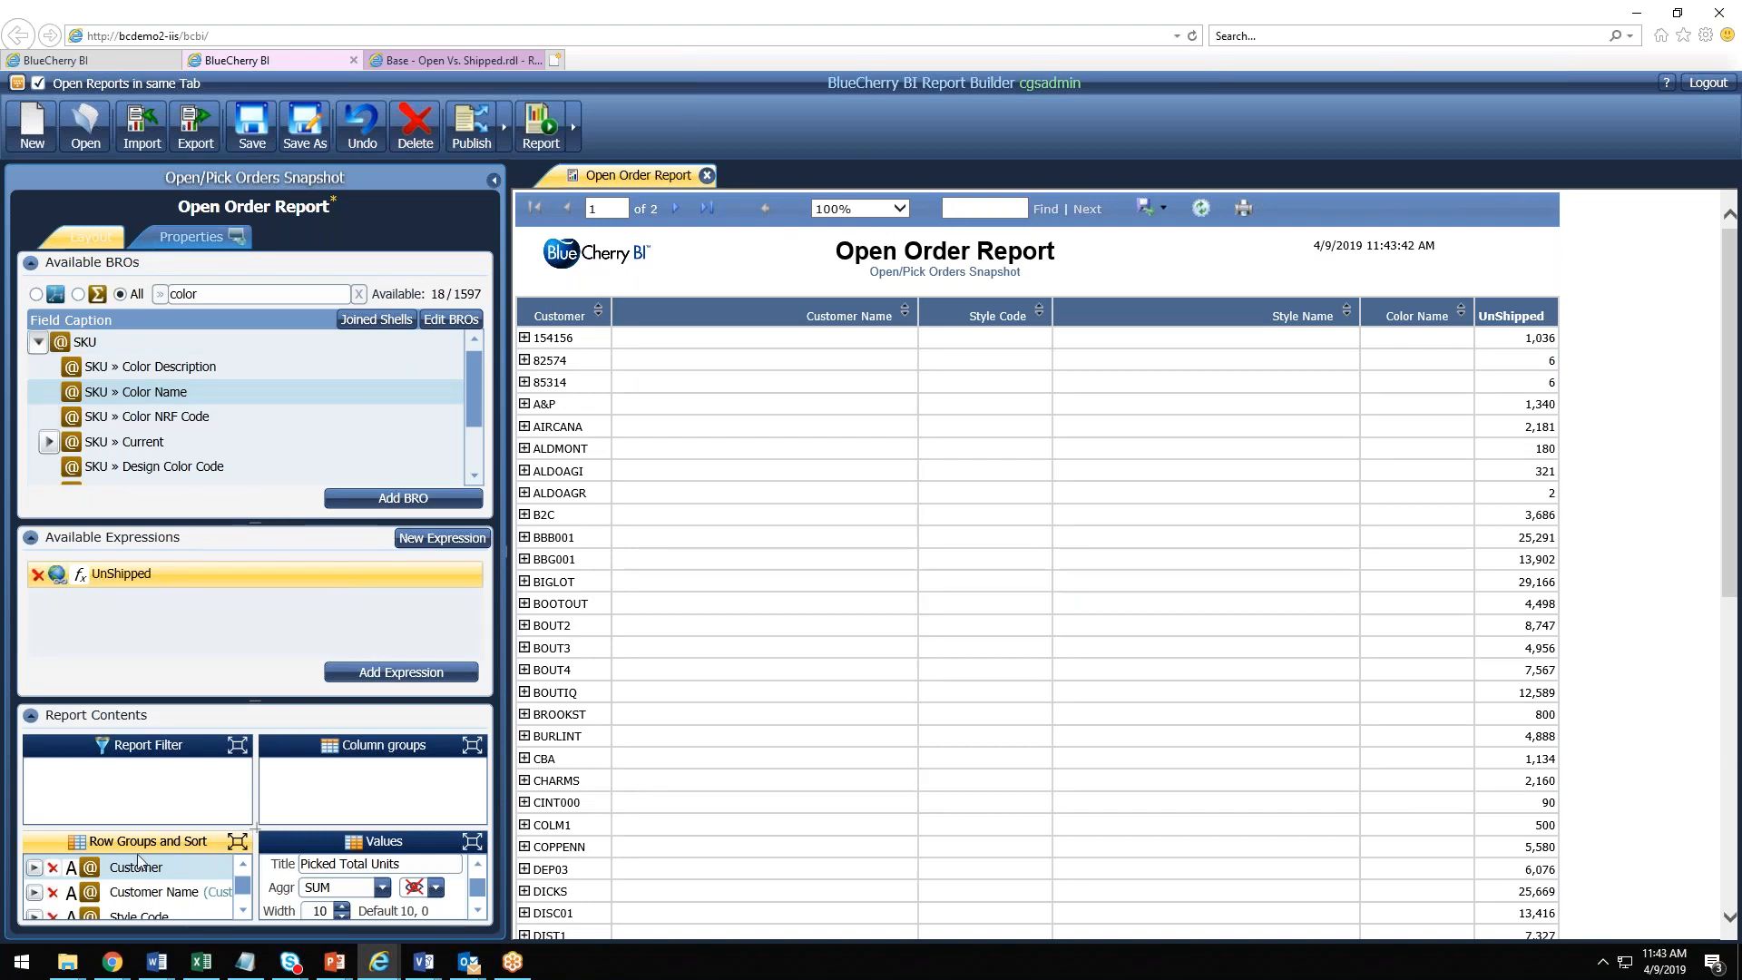
left_click(237, 841)
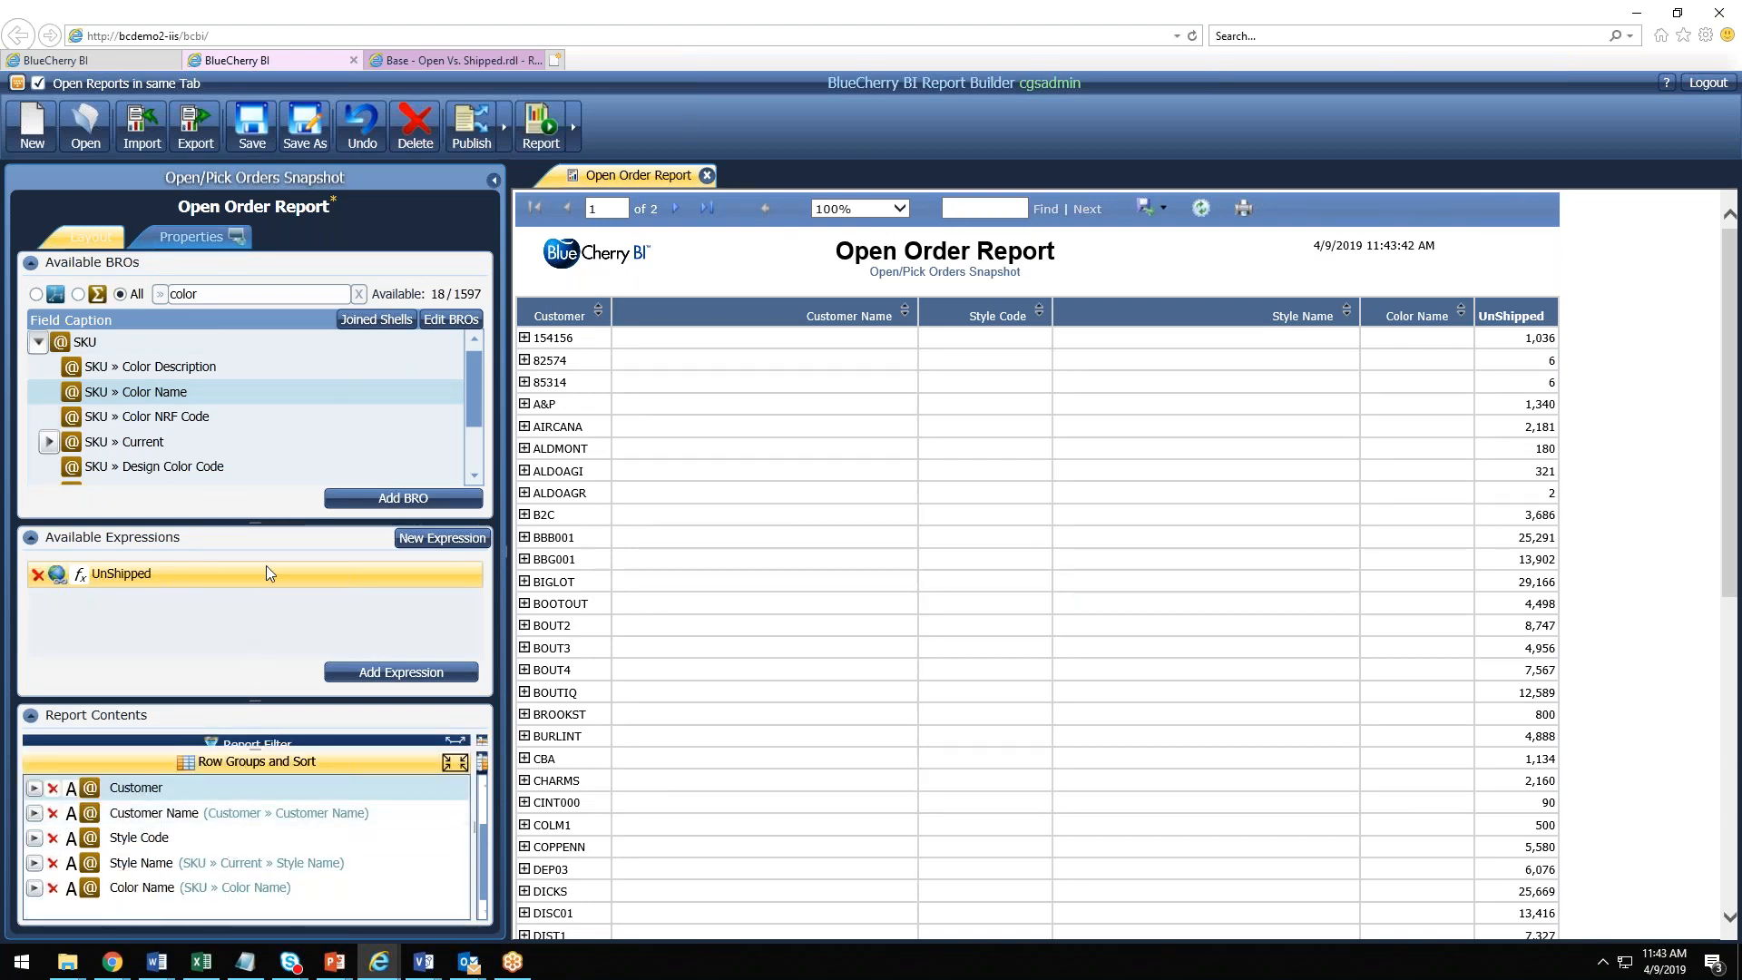
left_click(225, 540)
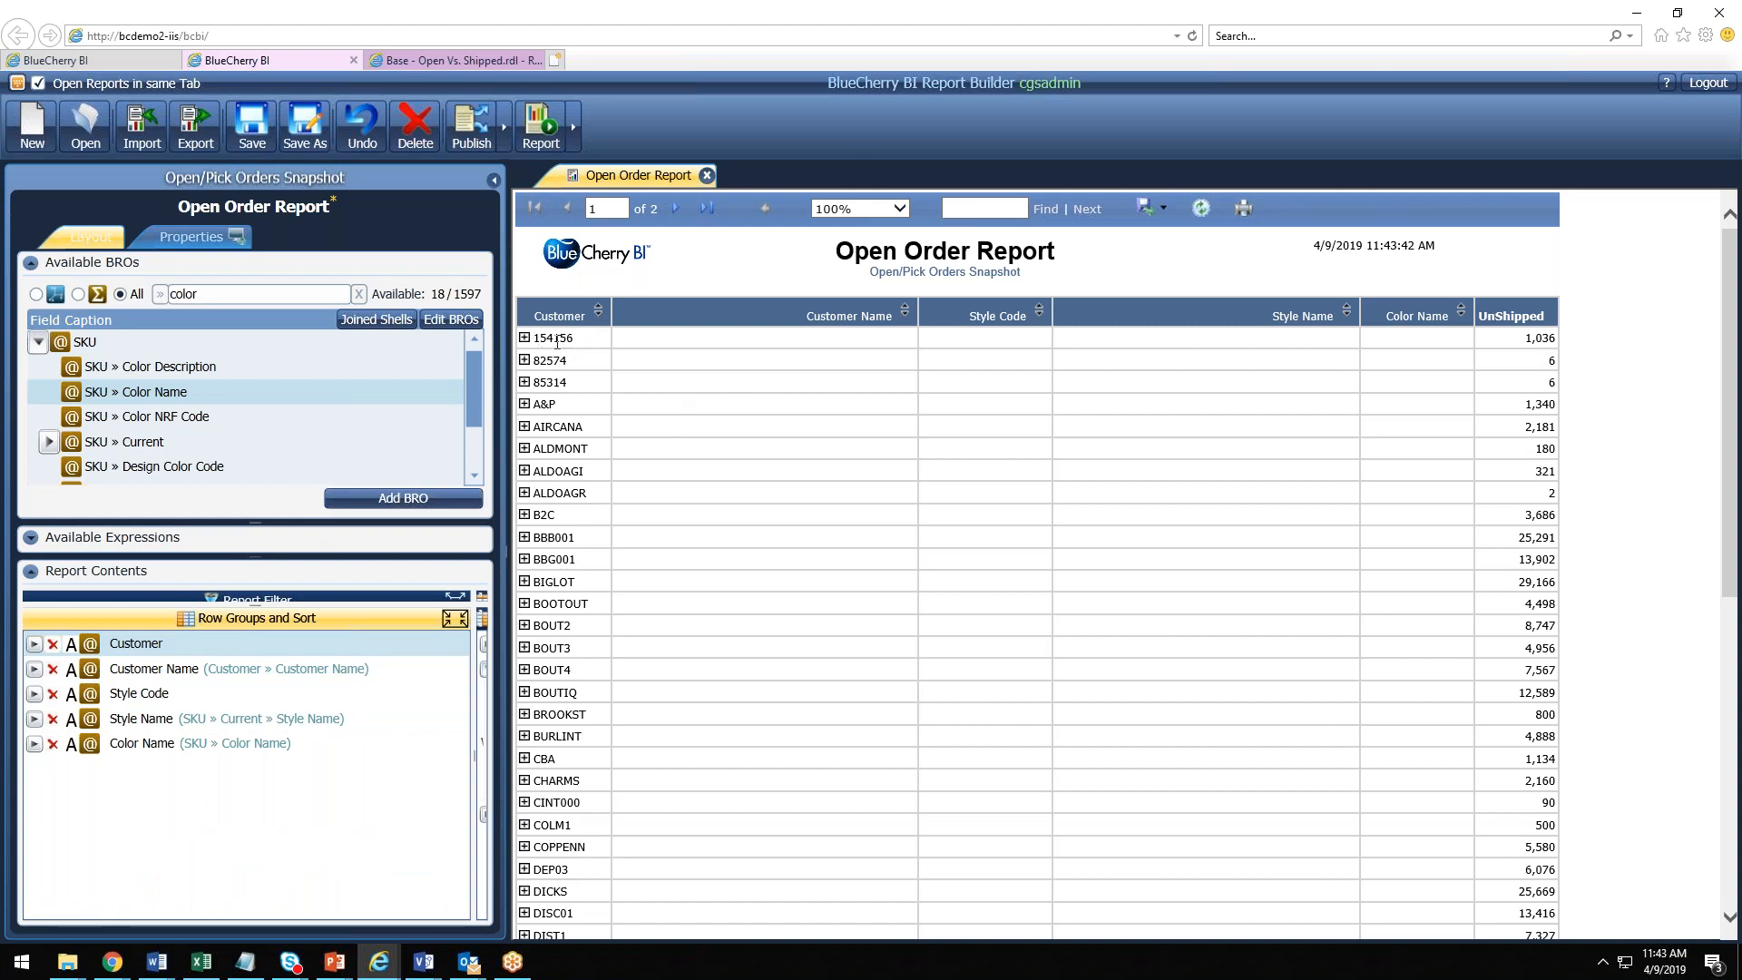
left_click(34, 671)
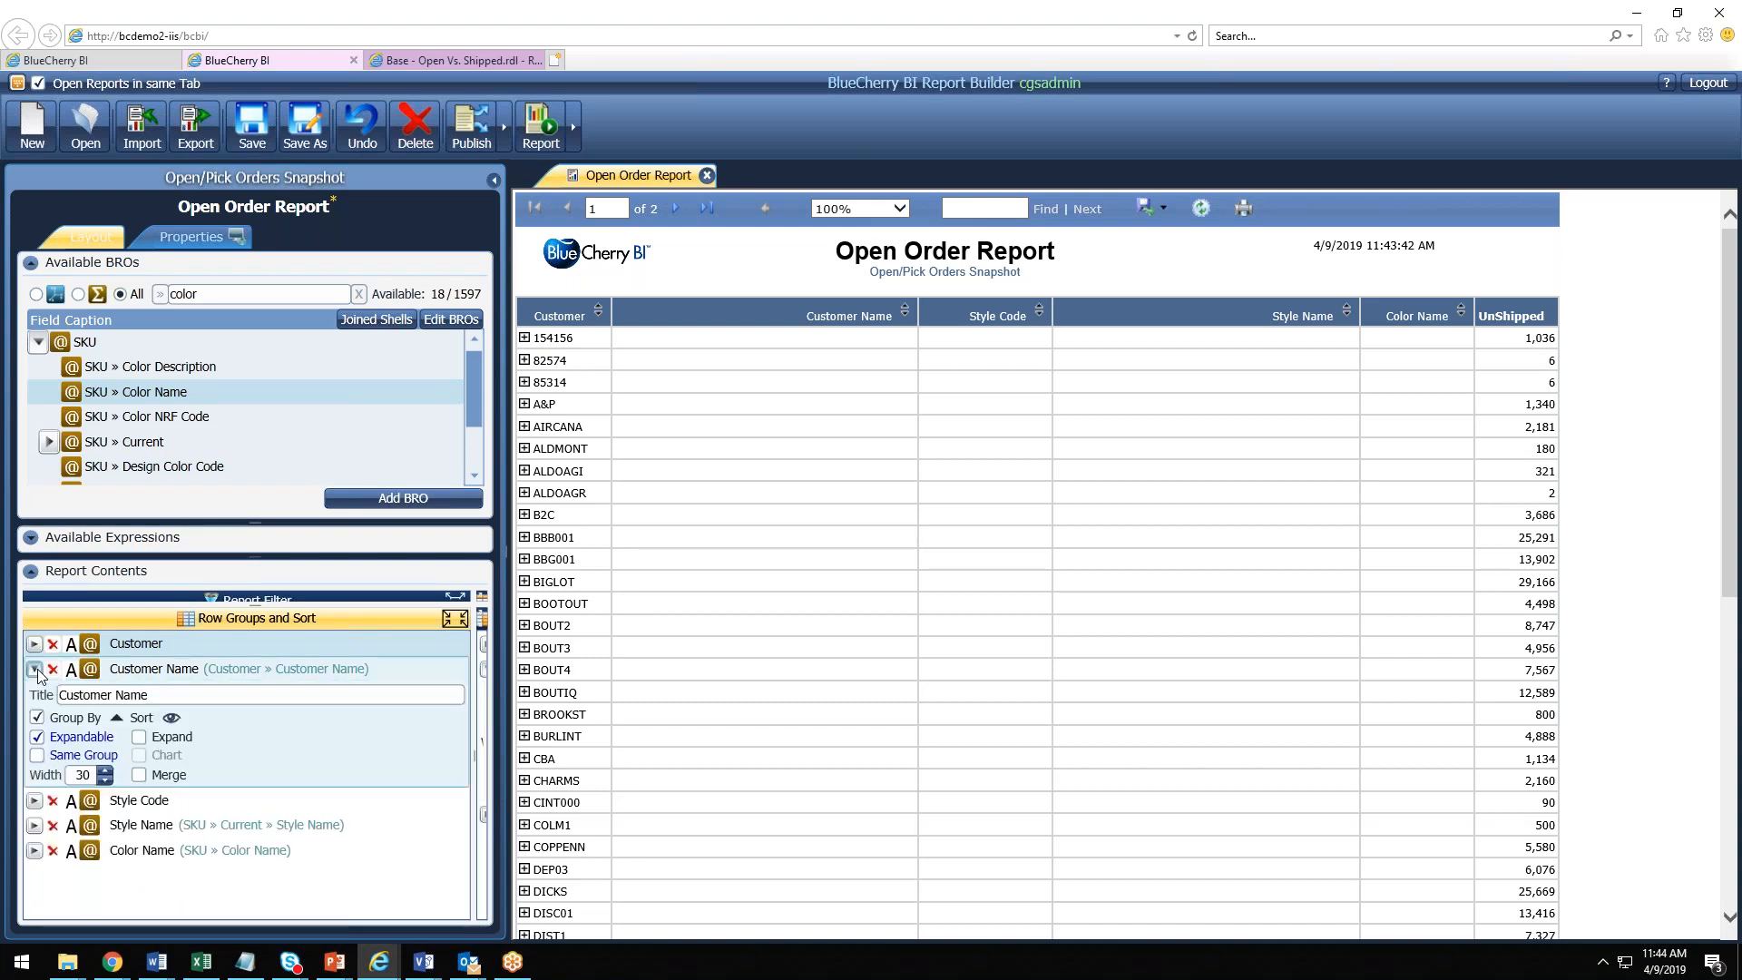
left_click(139, 775)
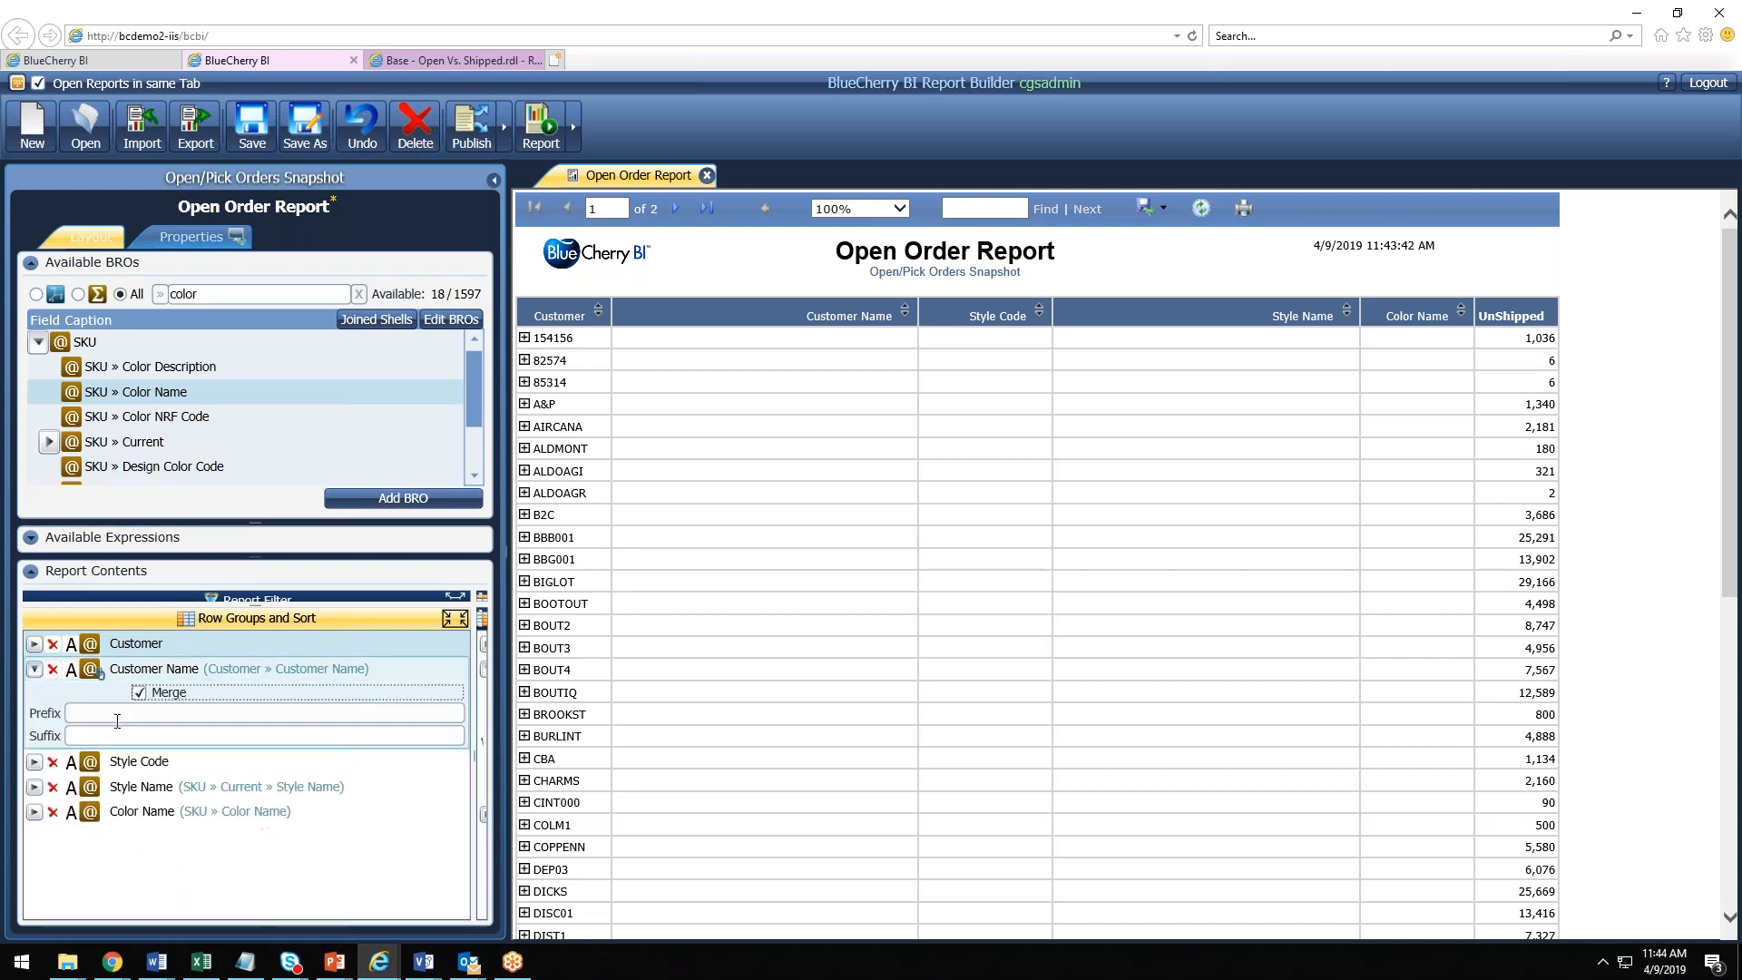
left_click(112, 715)
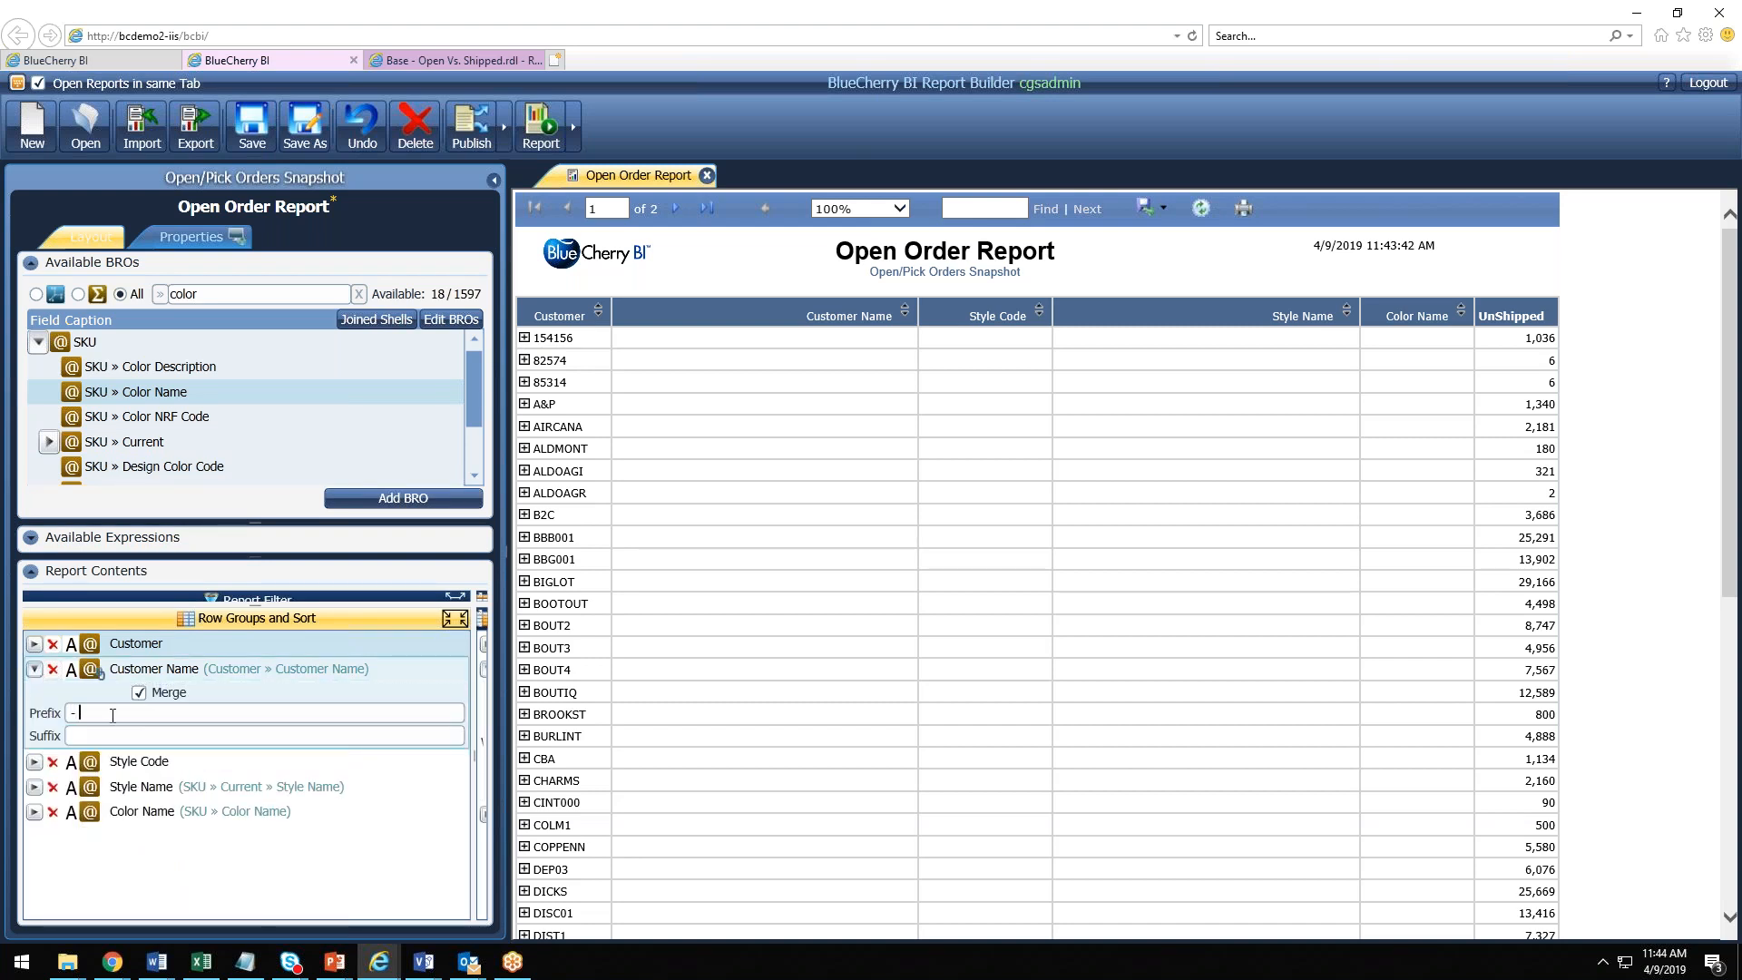
left_click(537, 136)
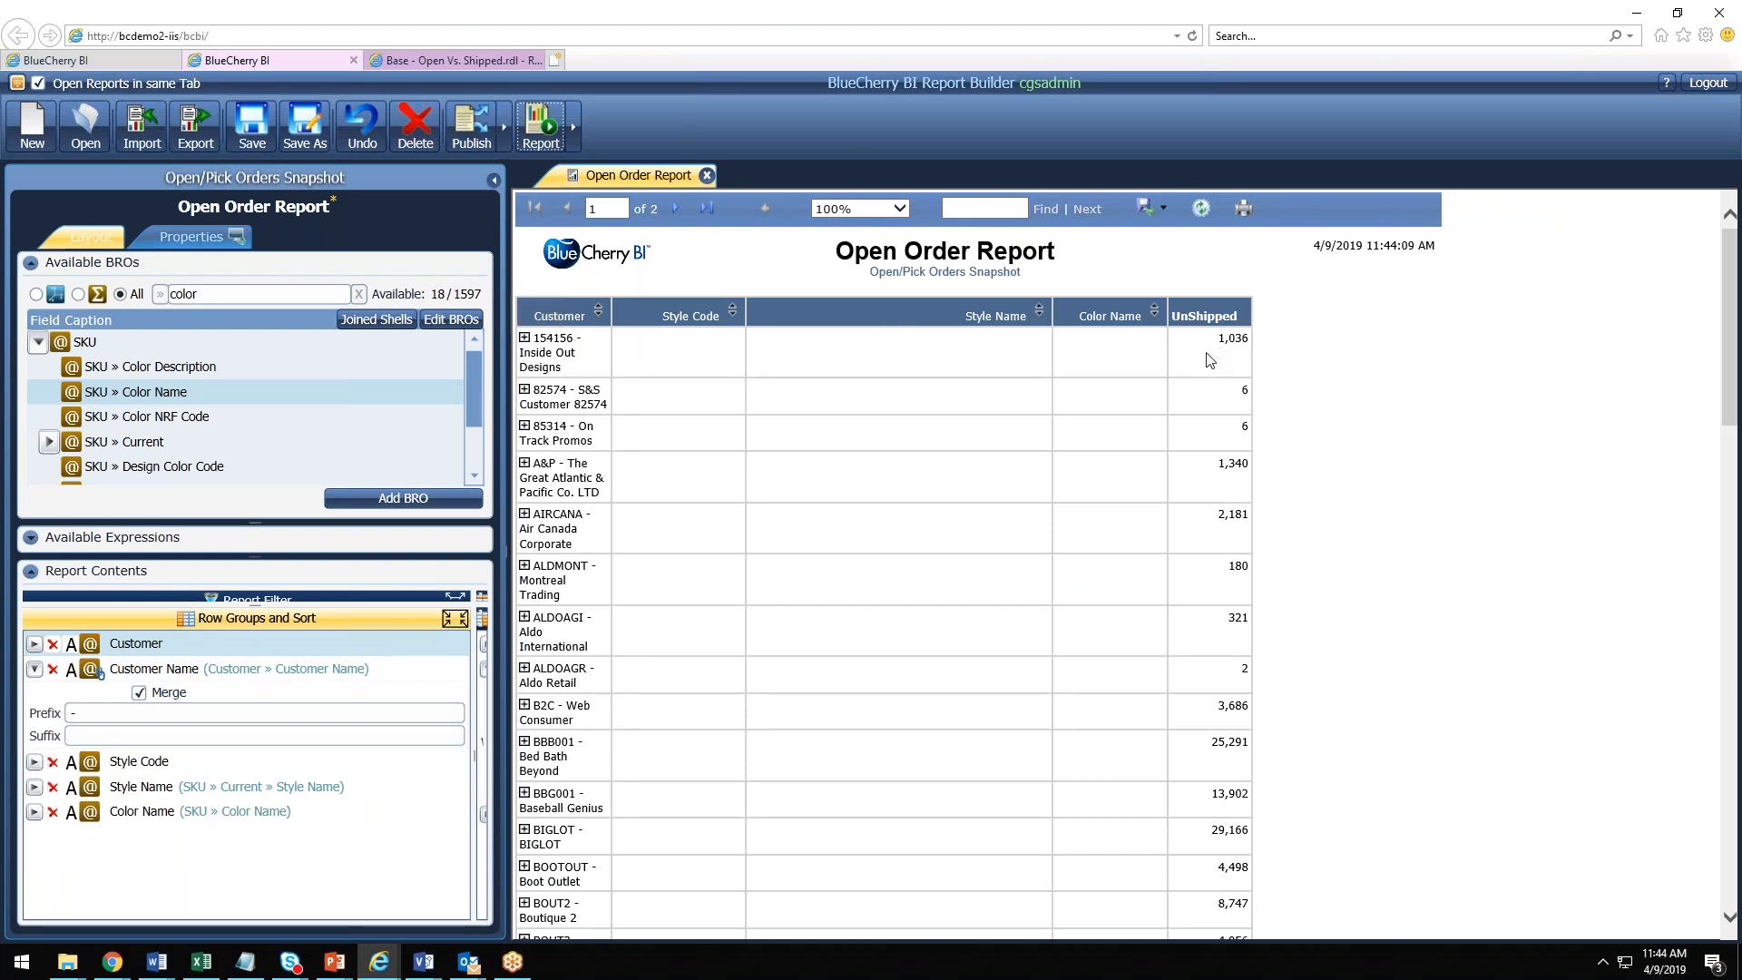
Step: Expand the first customer and its style 000000040APP to check the merged layout, and collapse the Customer Name settings
left_click_drag(1217, 337, 704, 327)
left_click(639, 354)
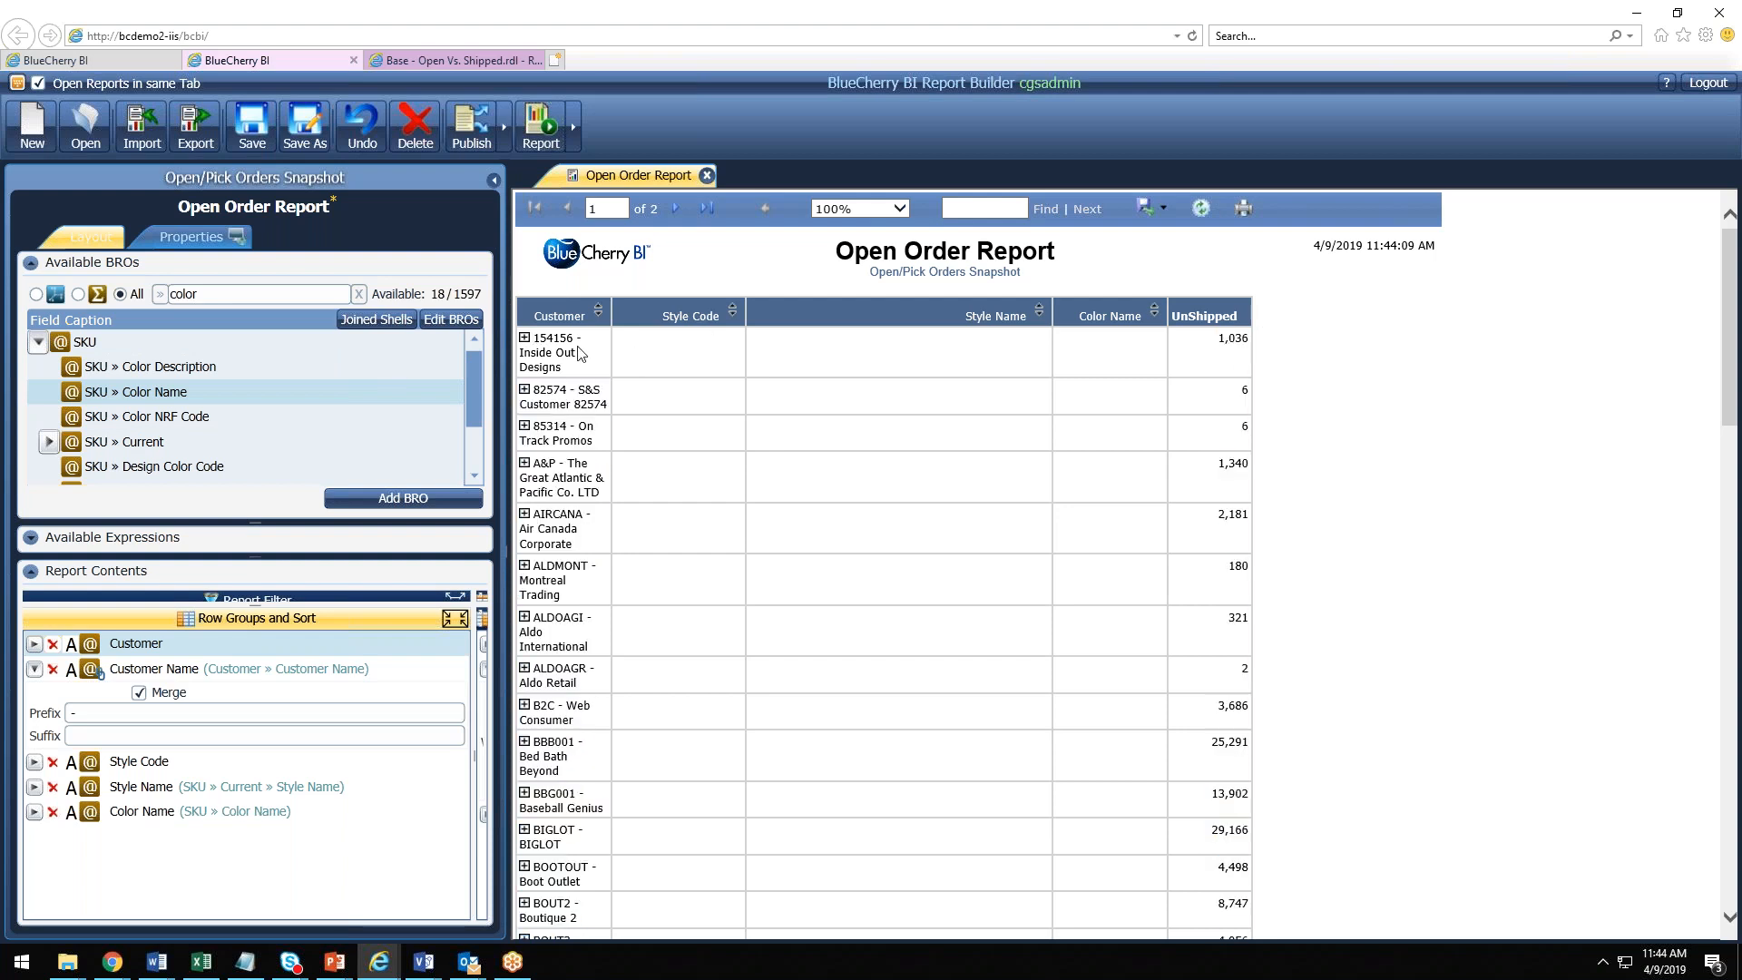
left_click(525, 338)
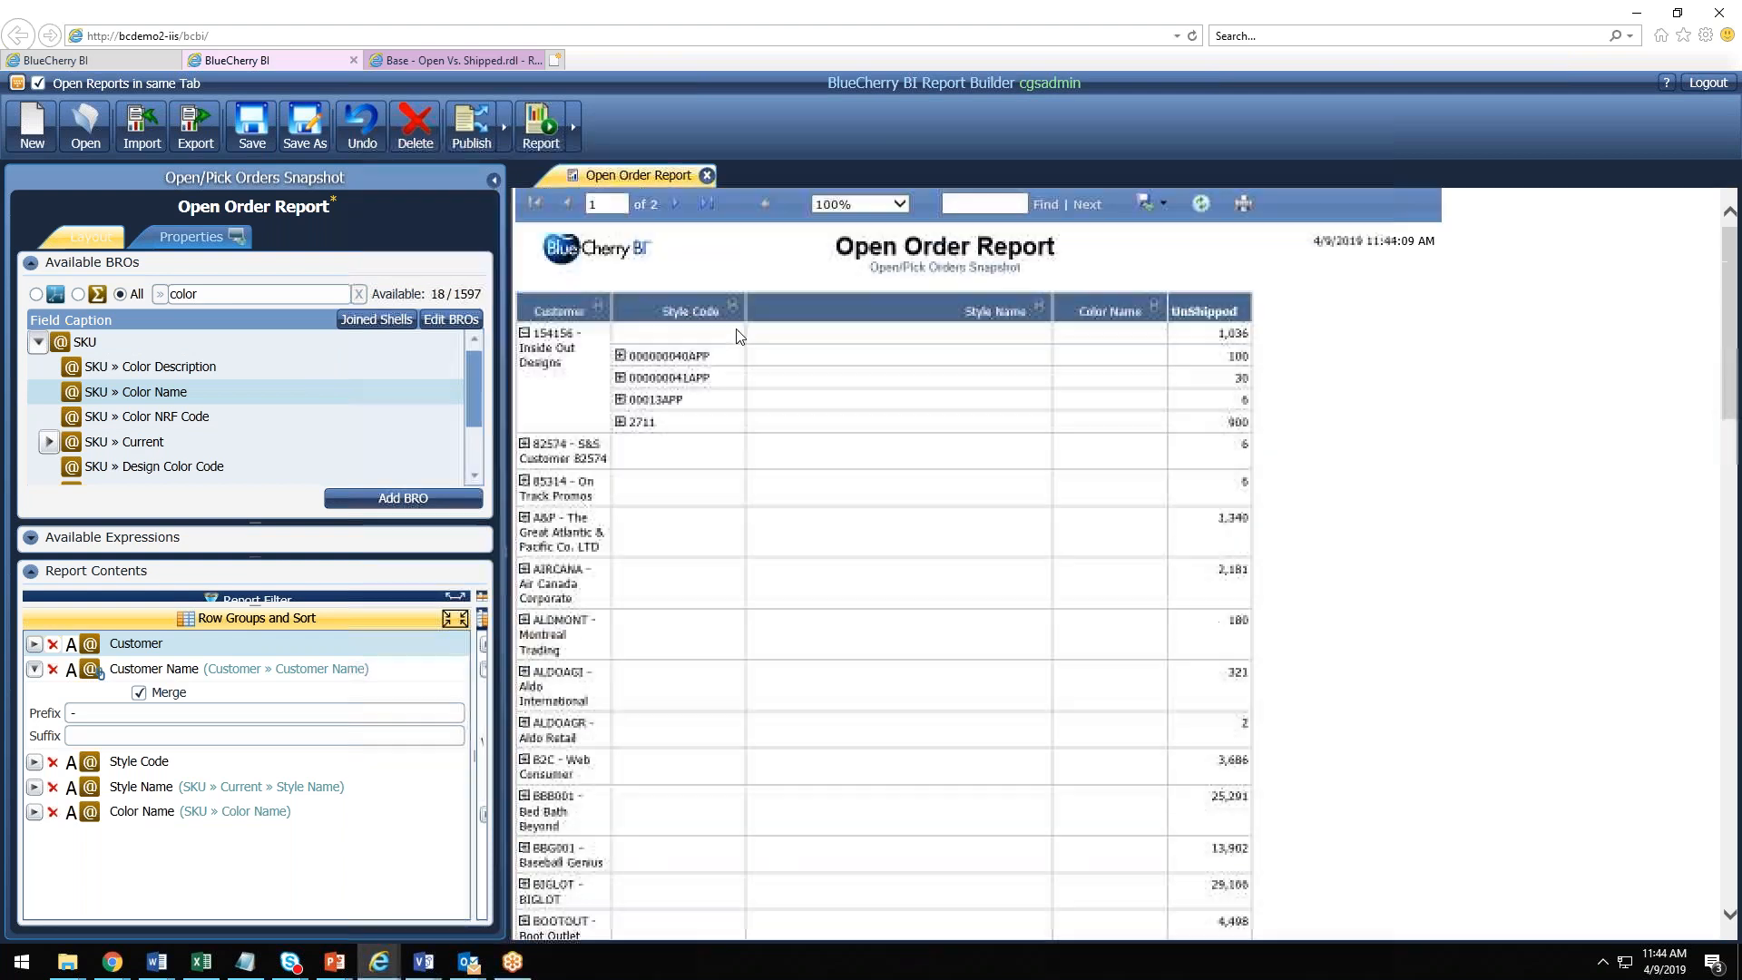
left_click(621, 357)
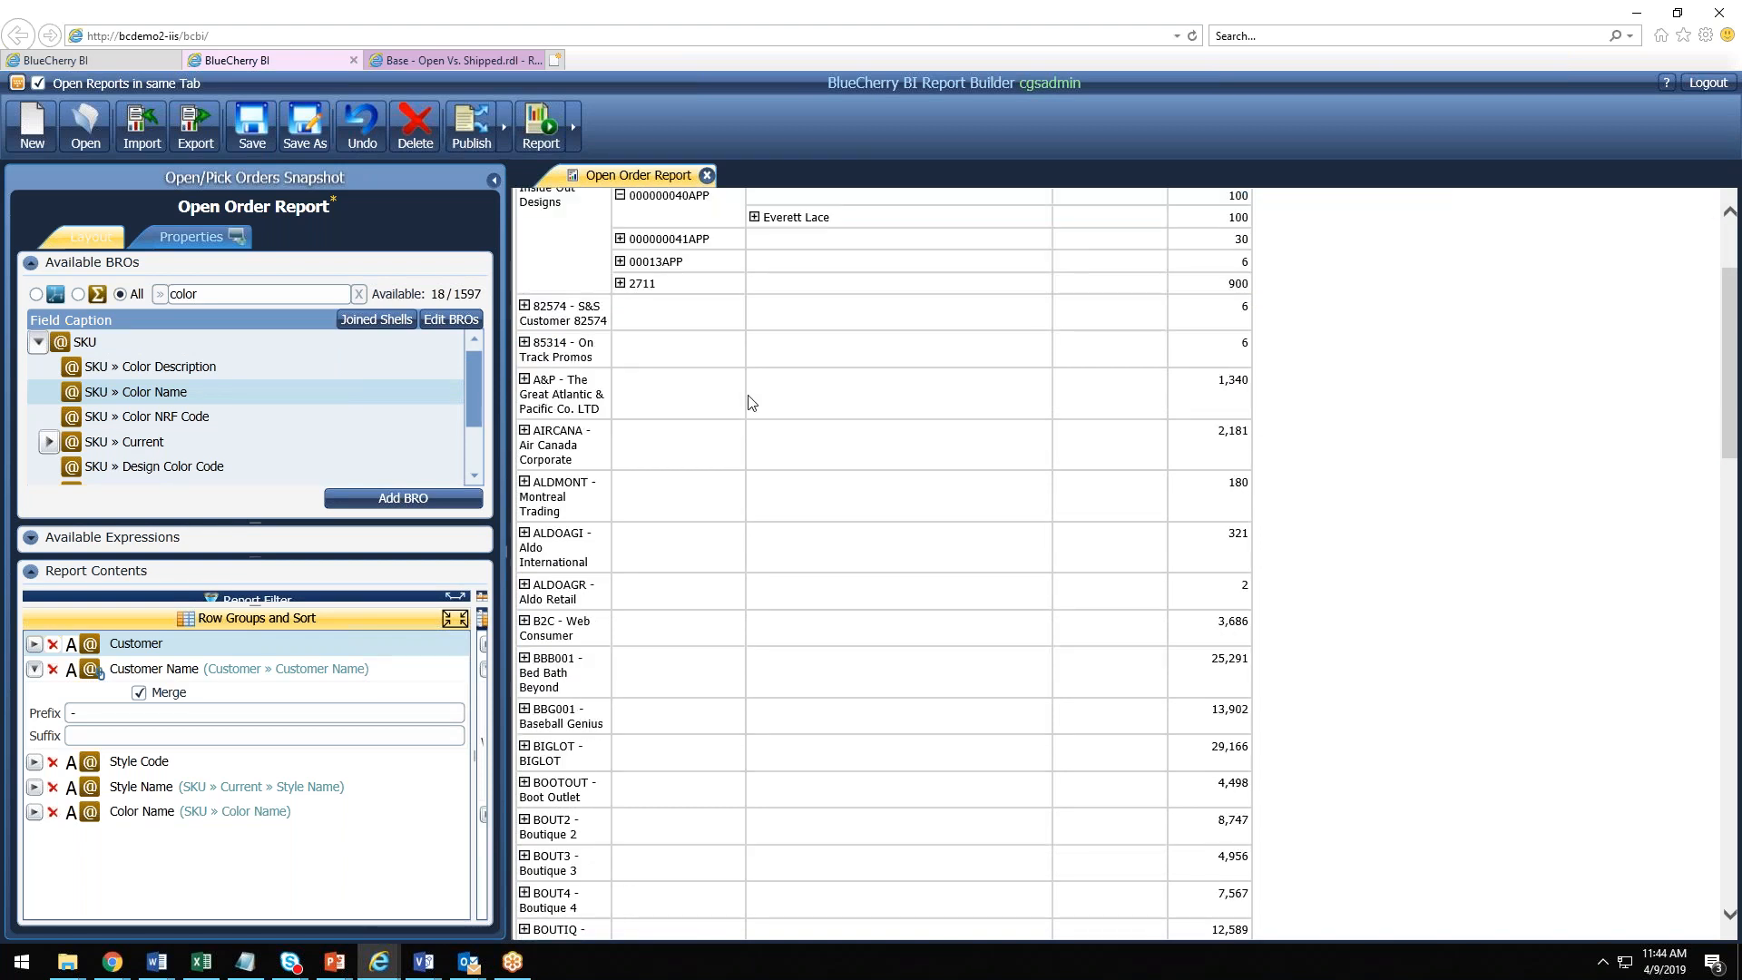
scroll(752, 403, "up", 2)
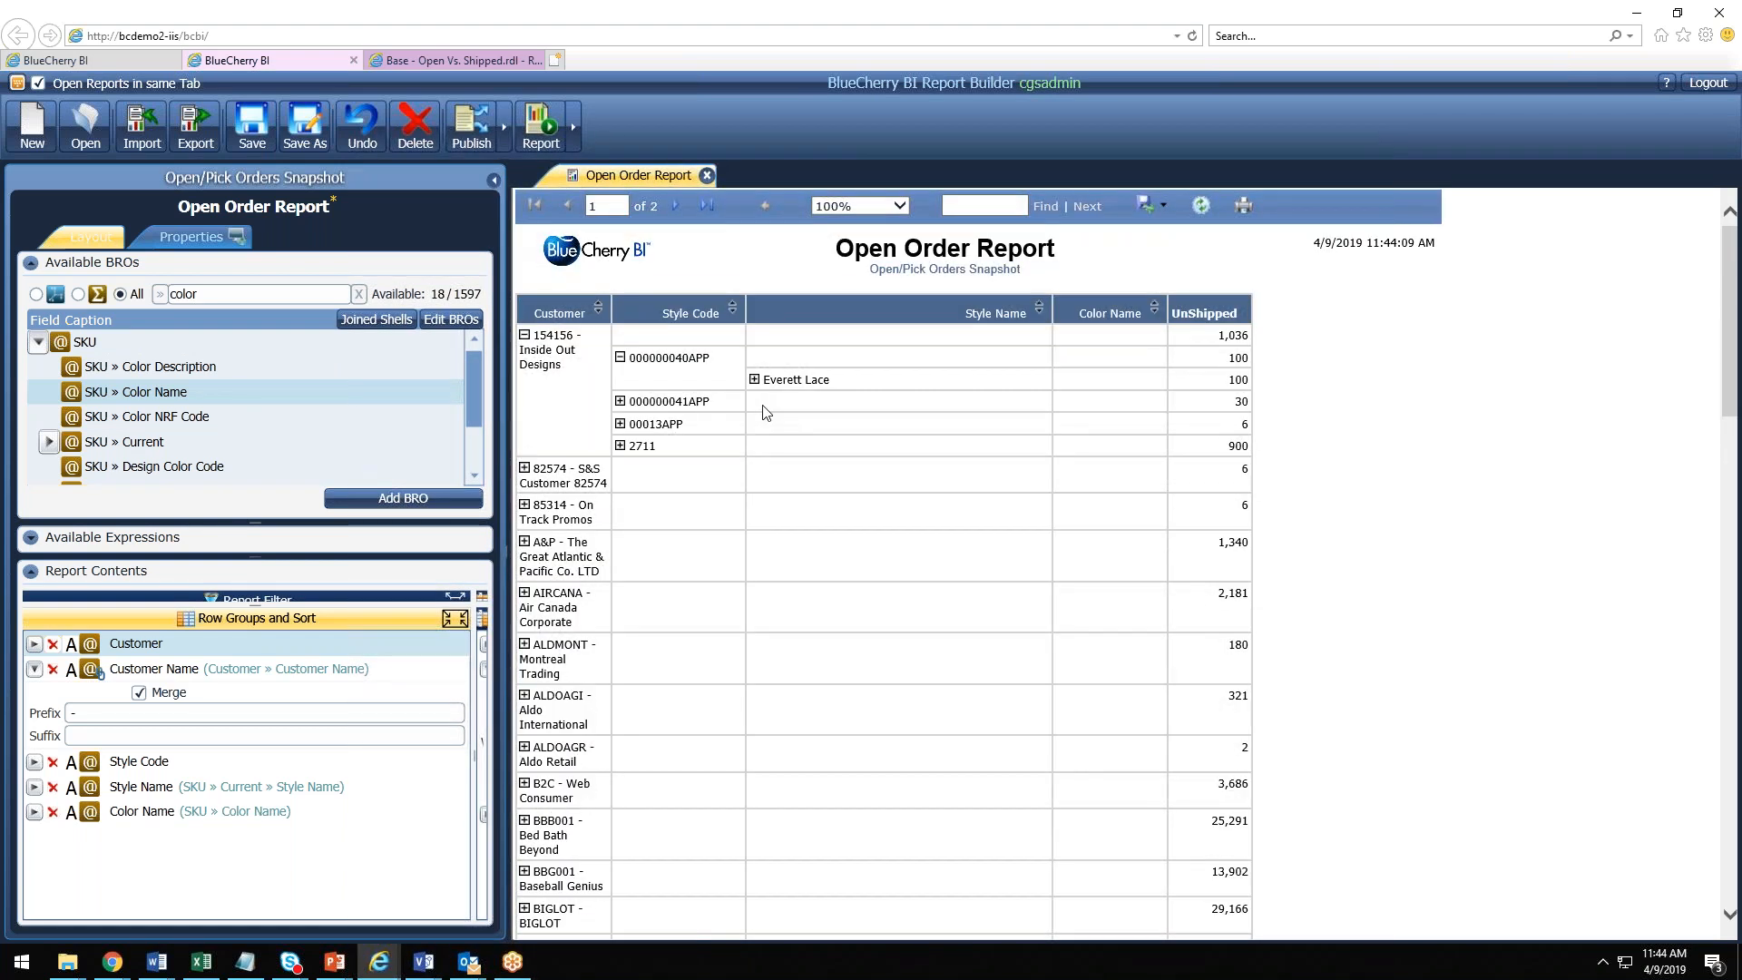
left_click(34, 669)
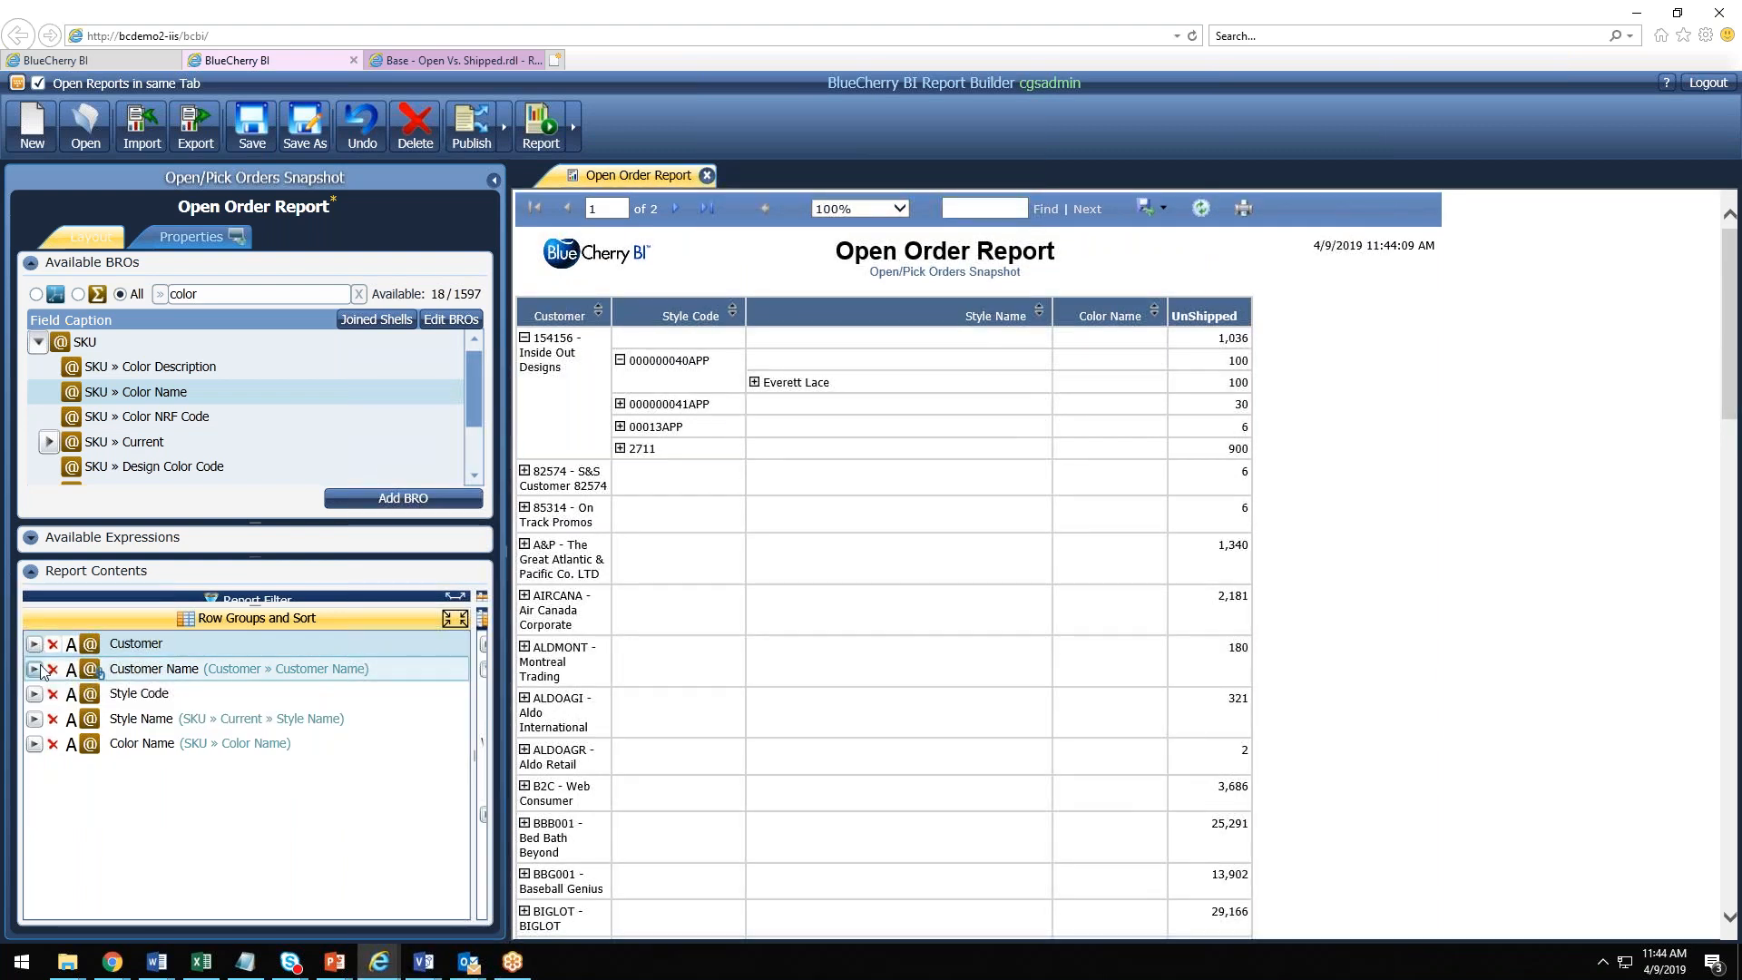
Step: Merge the Style Name row group into Style Code with a "-" prefix and rerun the report
left_click(35, 719)
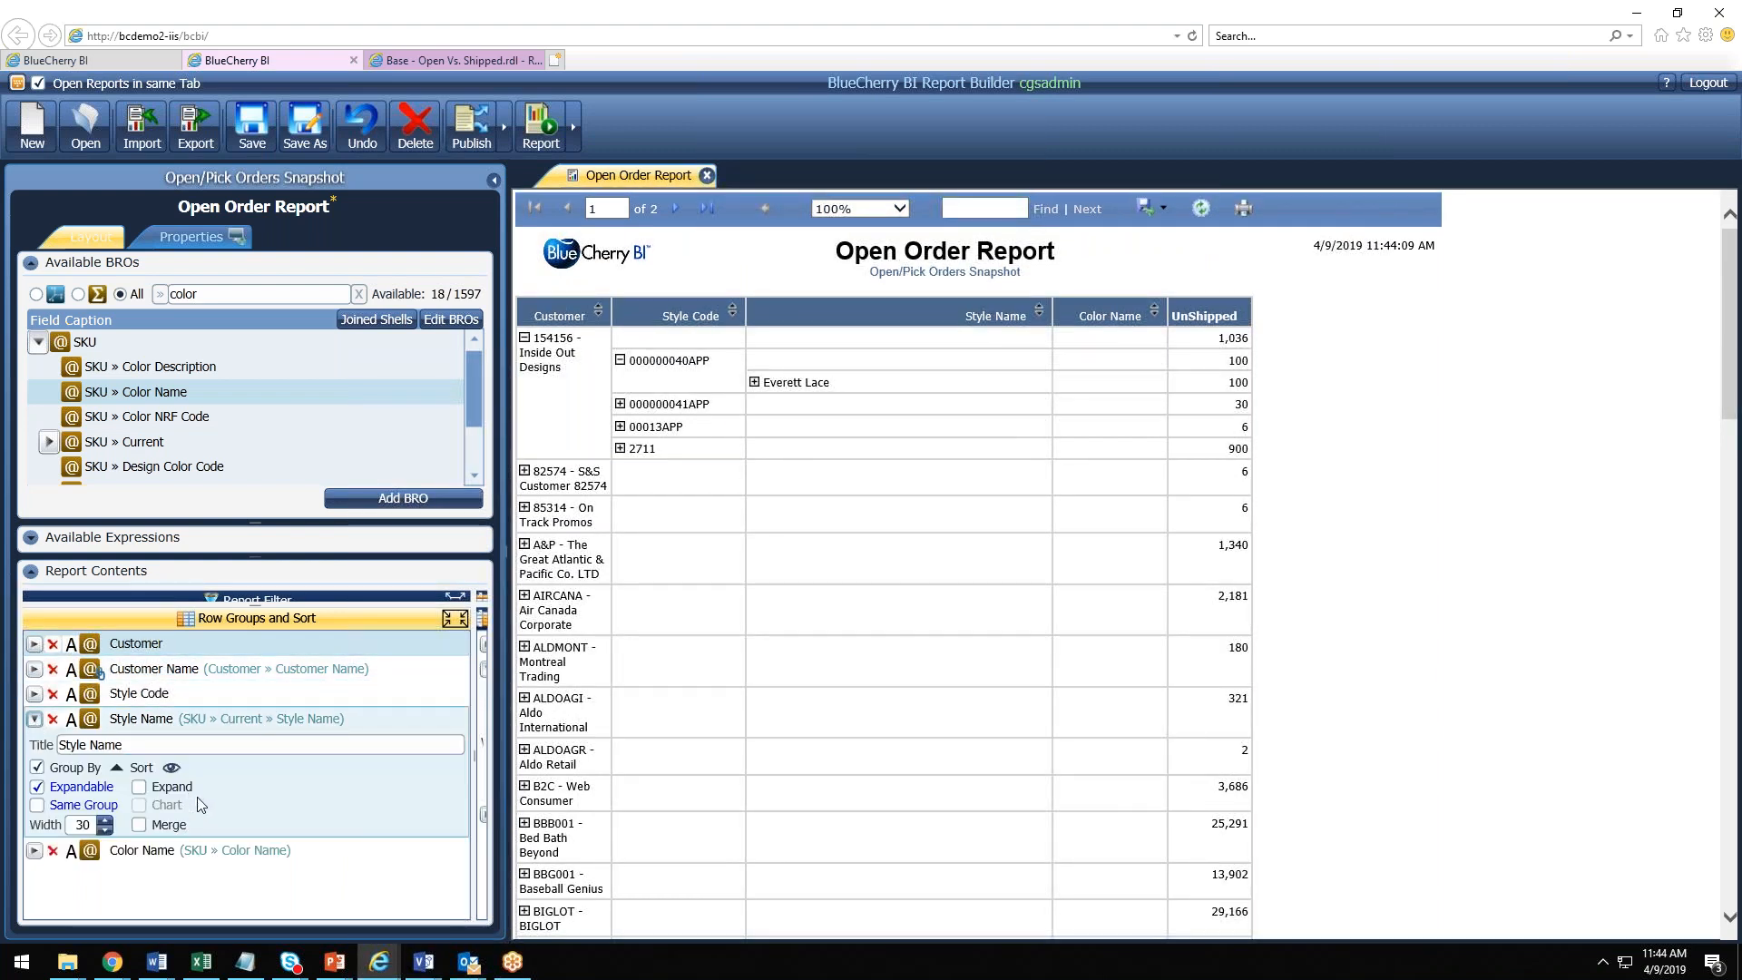
left_click(139, 825)
left_click(136, 763)
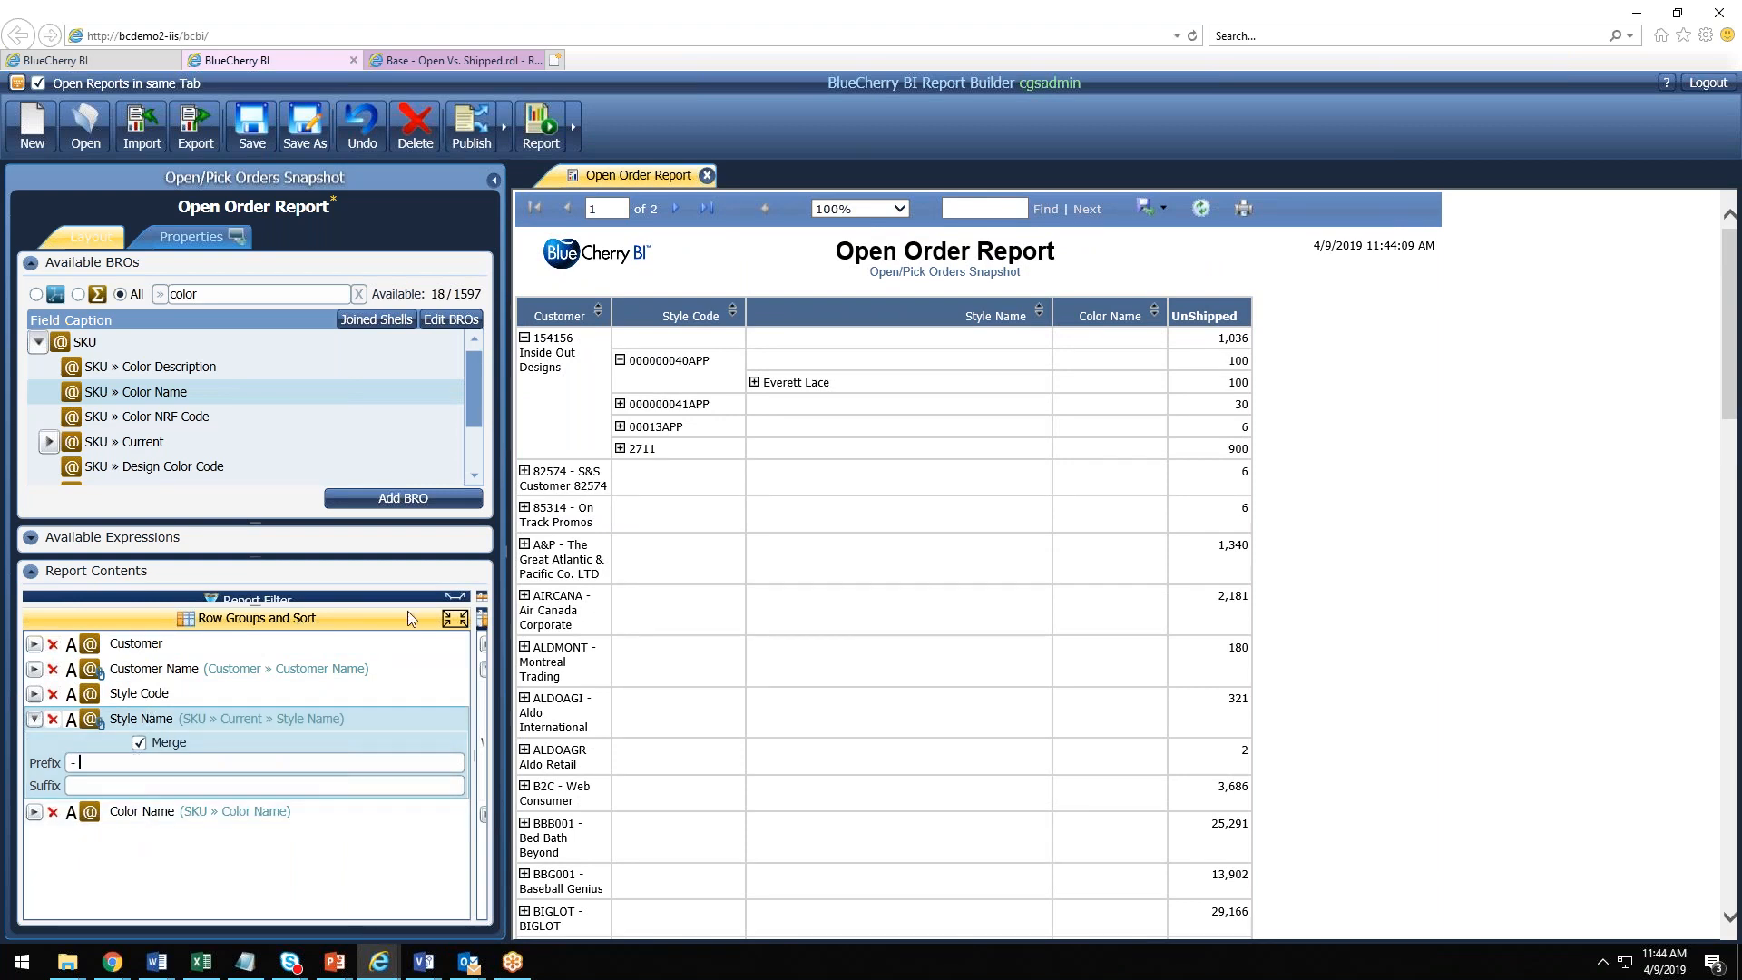
left_click(460, 617)
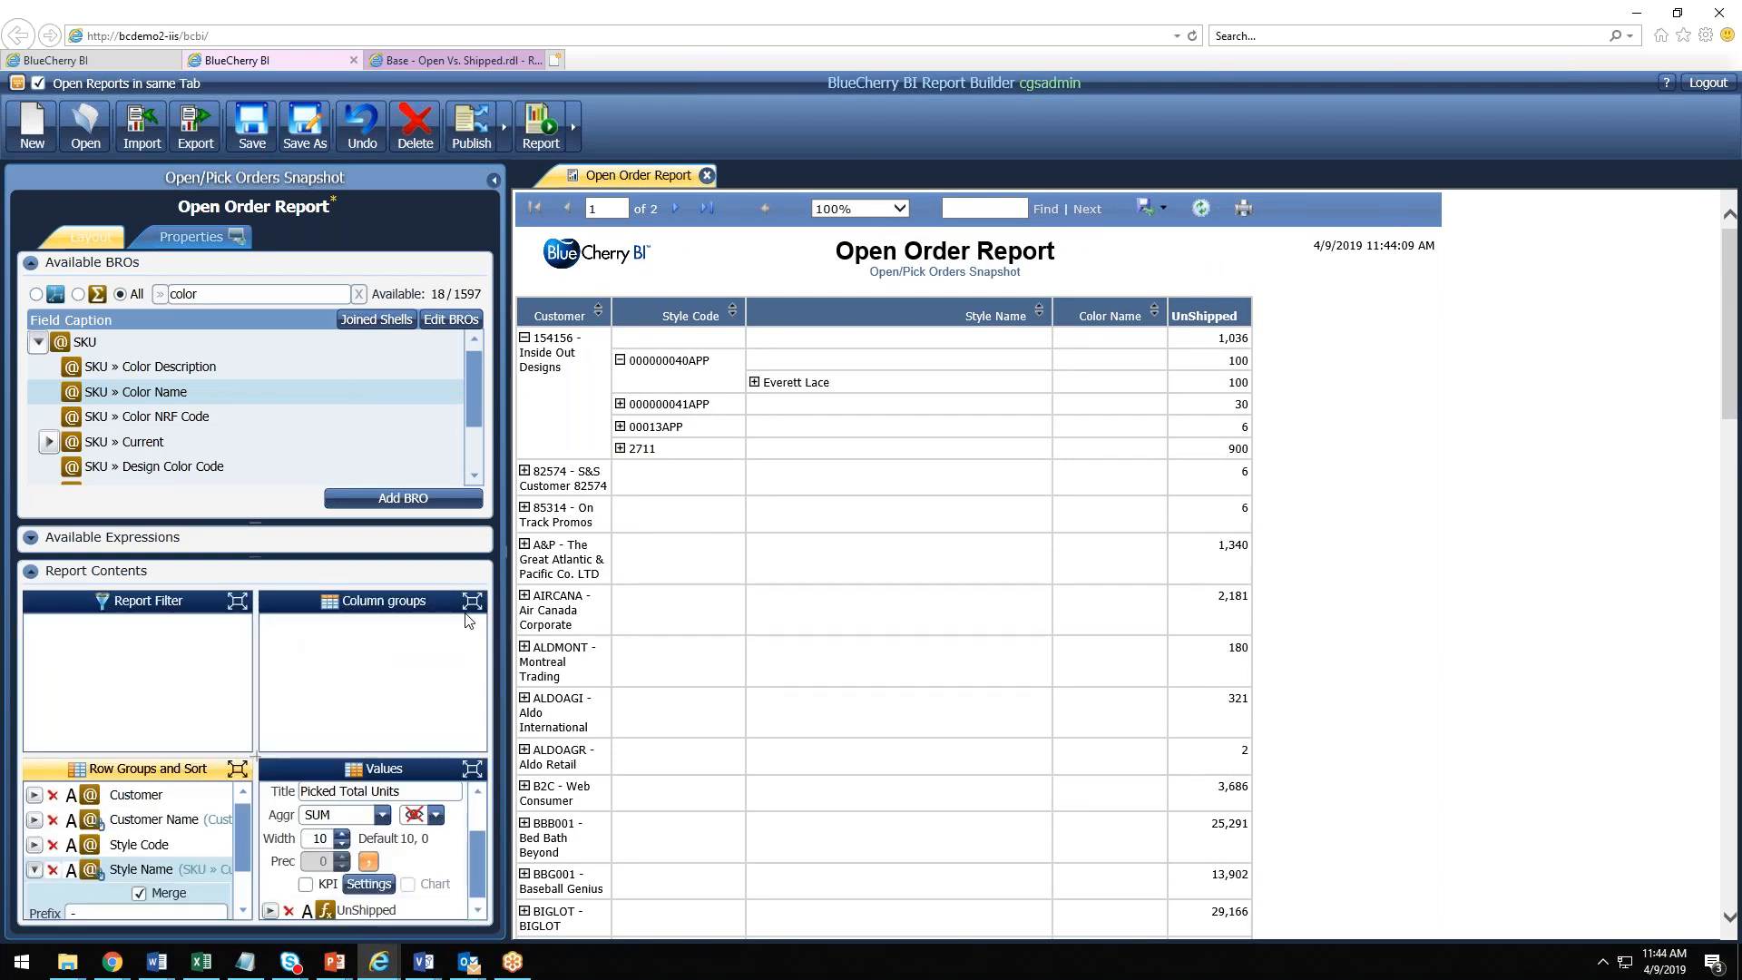
left_click(540, 127)
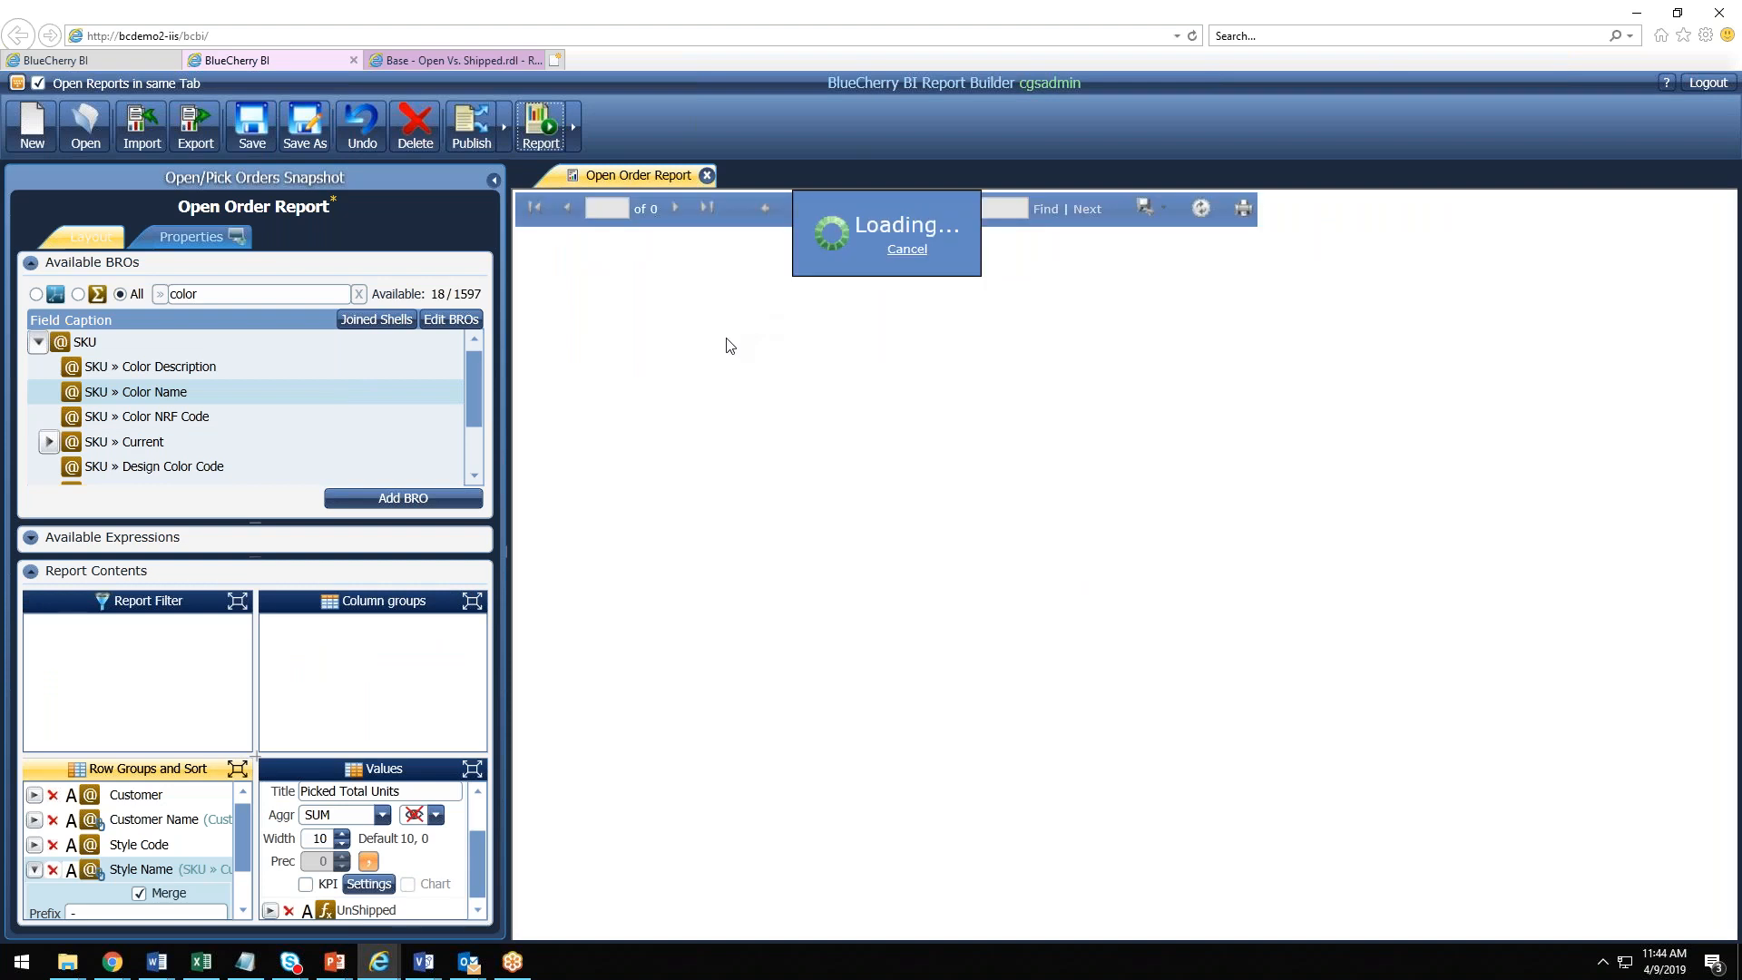
Step: Expand the first customer and its styles 000000040APP and 000000041APP to check the merged style layout and colors
left_click(523, 337)
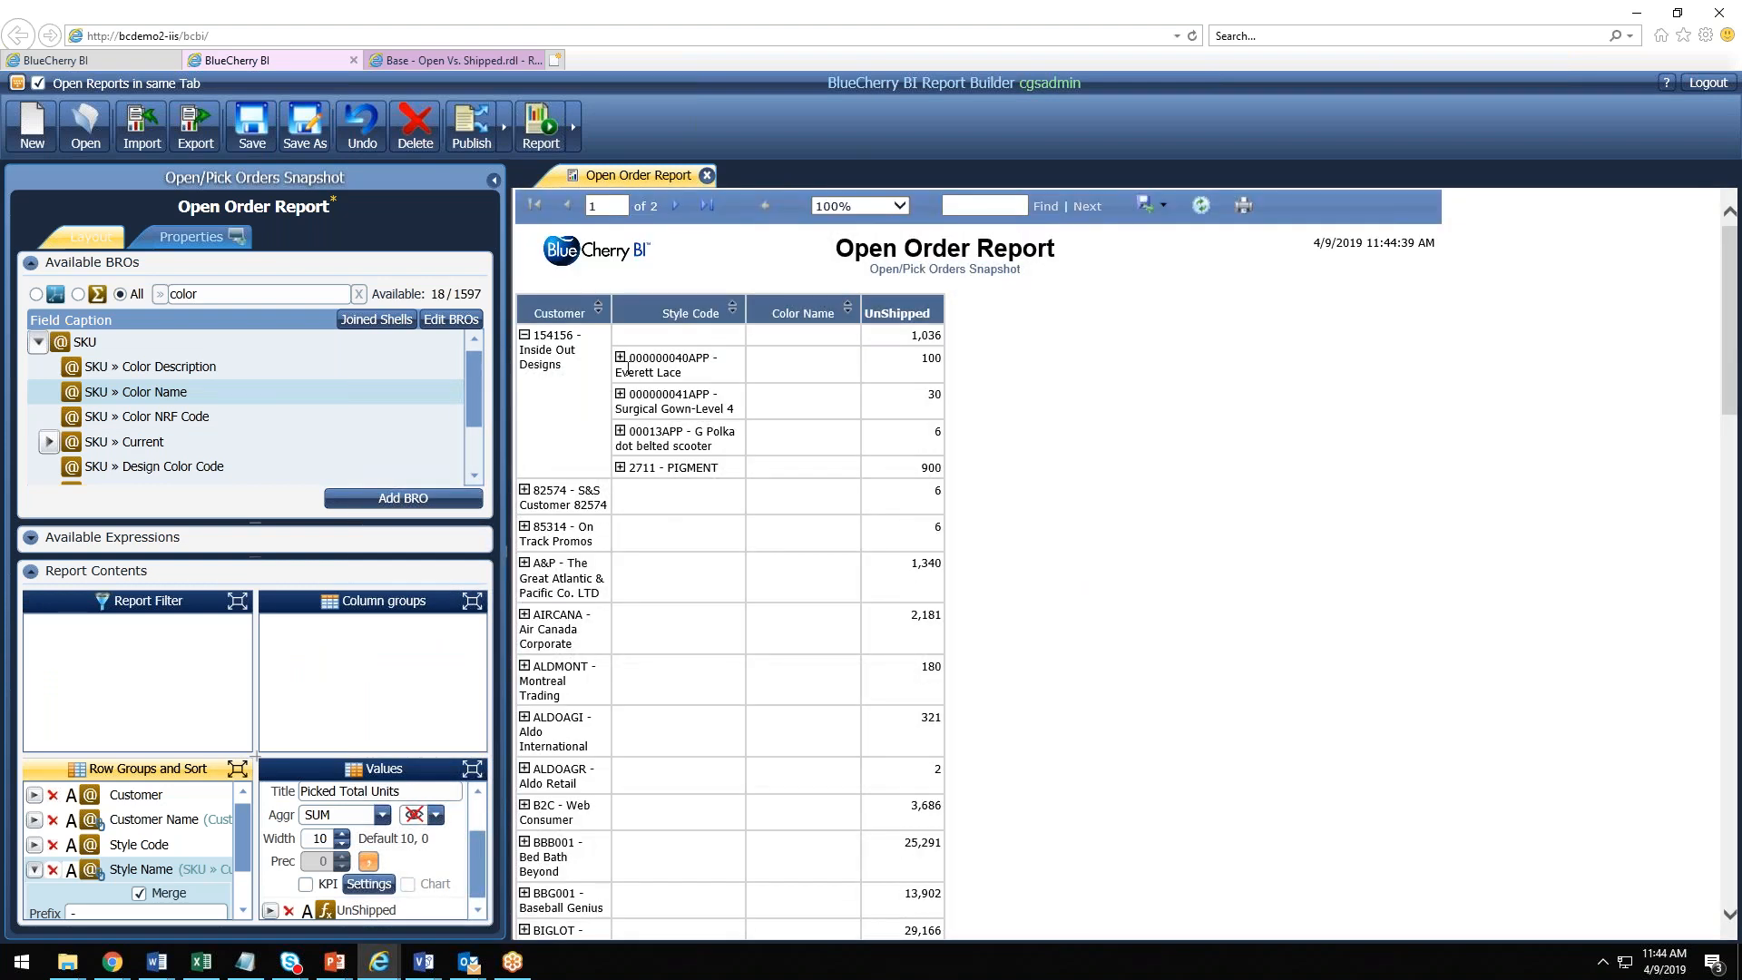
left_click(620, 359)
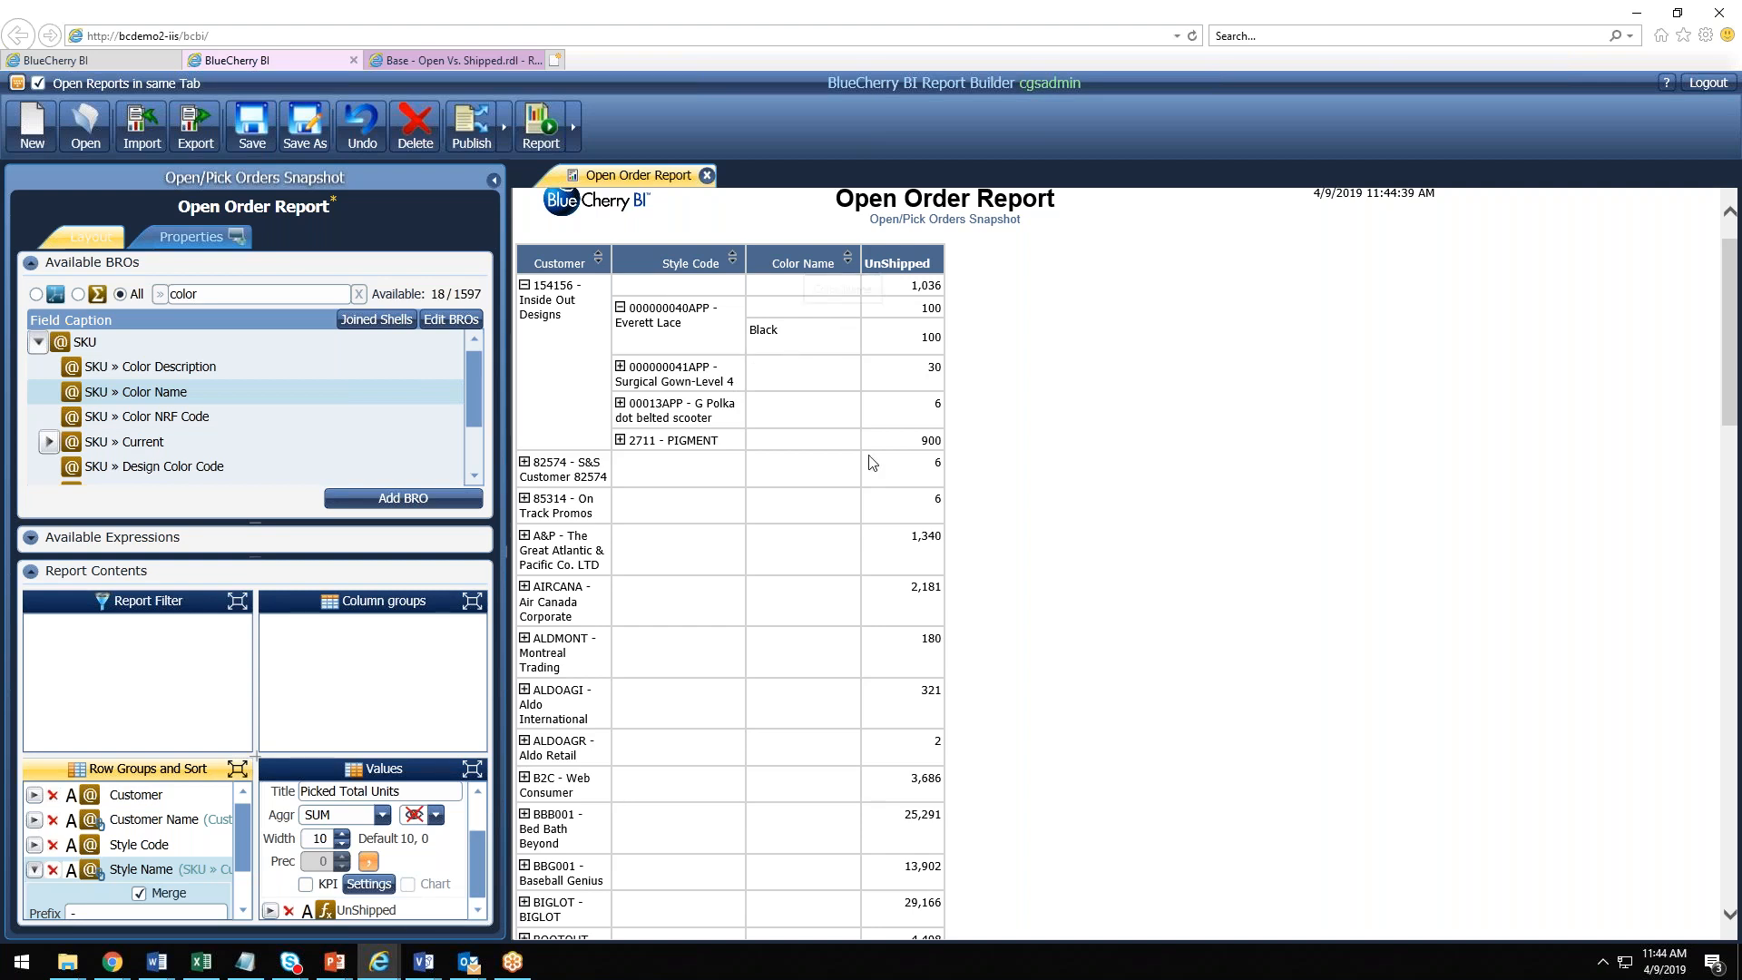
left_click(621, 367)
scroll(743, 424, "up", 1)
scroll(743, 426, "up", 3)
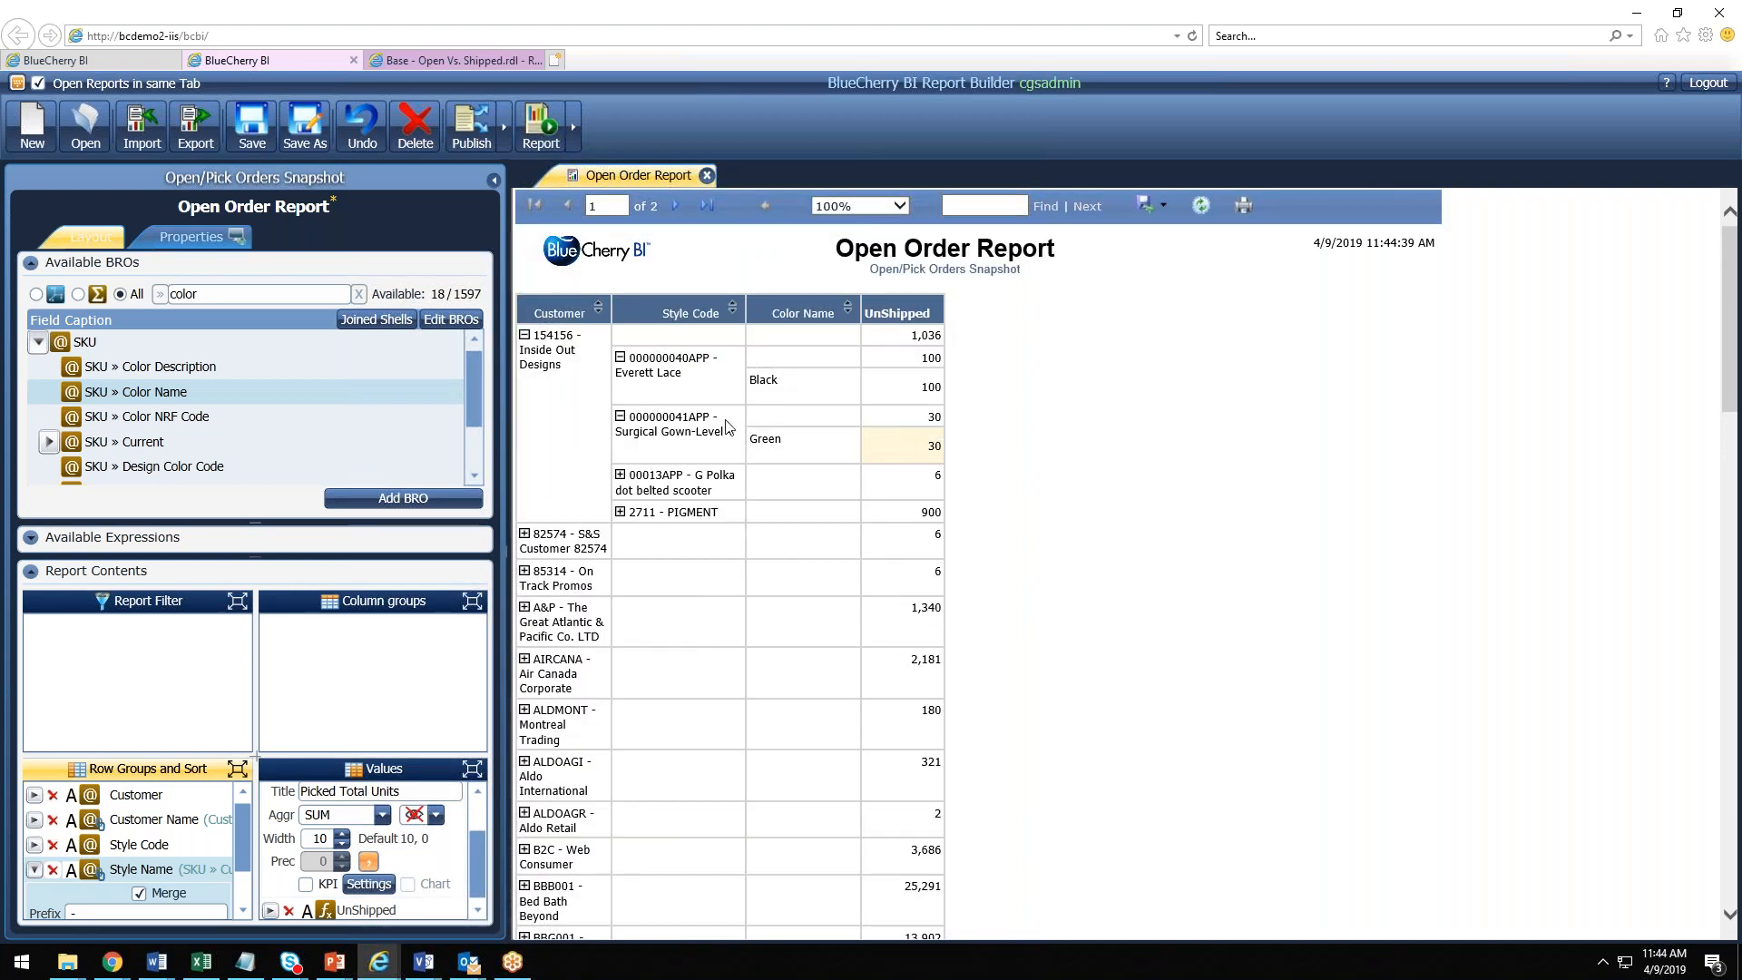
Step: Run the Open Order Report in Cube format and expand the first customer and style 000000040APP, collapsing the Style Name settings
left_click(575, 129)
left_click(608, 131)
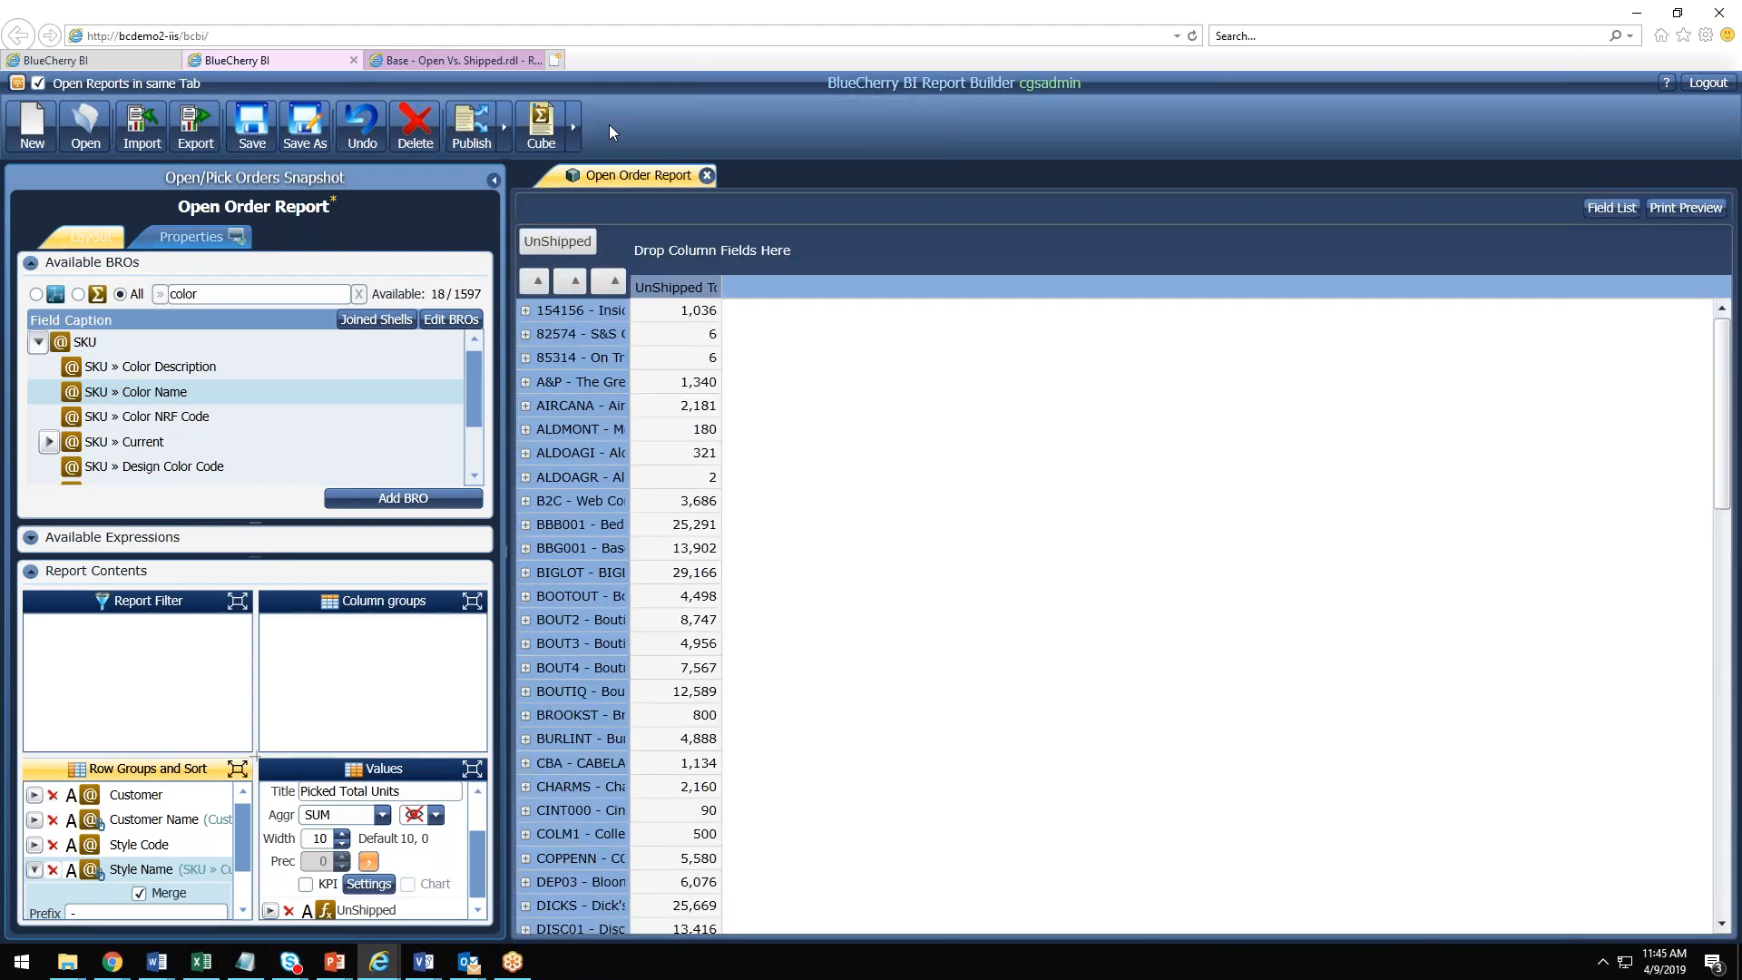
left_click(526, 313)
left_click(548, 335)
left_click(35, 869)
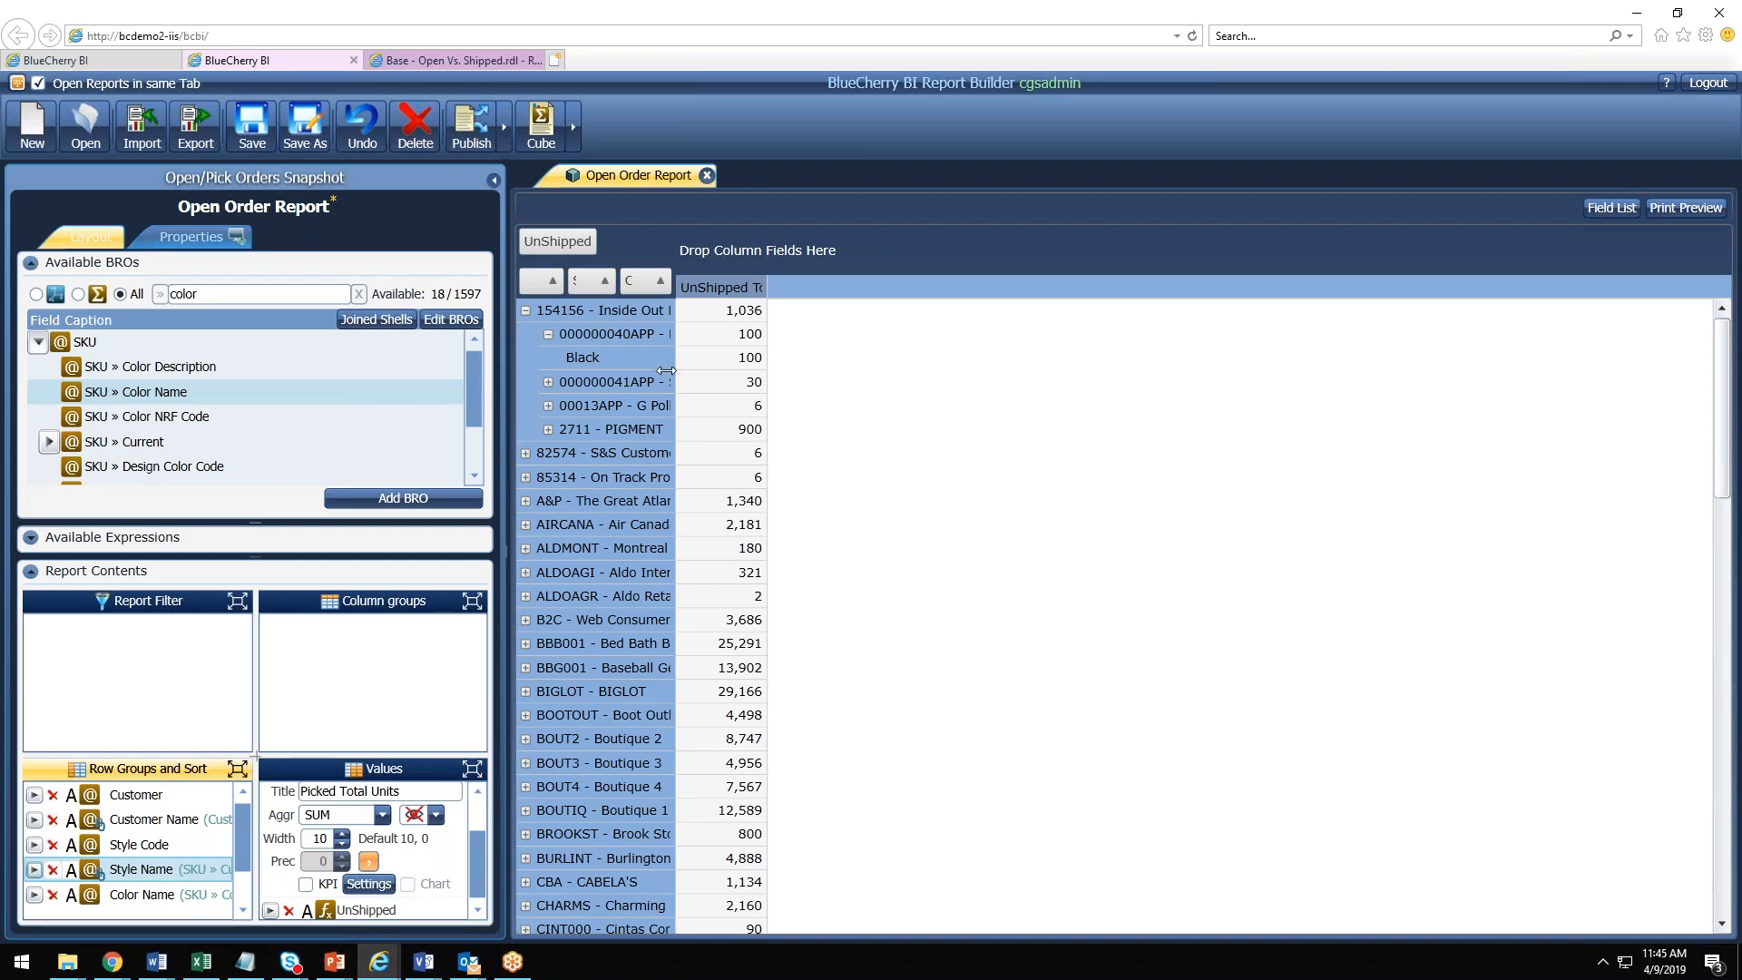
Step: Leave the open application windows and show the Windows desktop
key("alt+Tab")
key("alt+Tab")
key("alt+shift+Tab")
key("alt+shift+Tab")
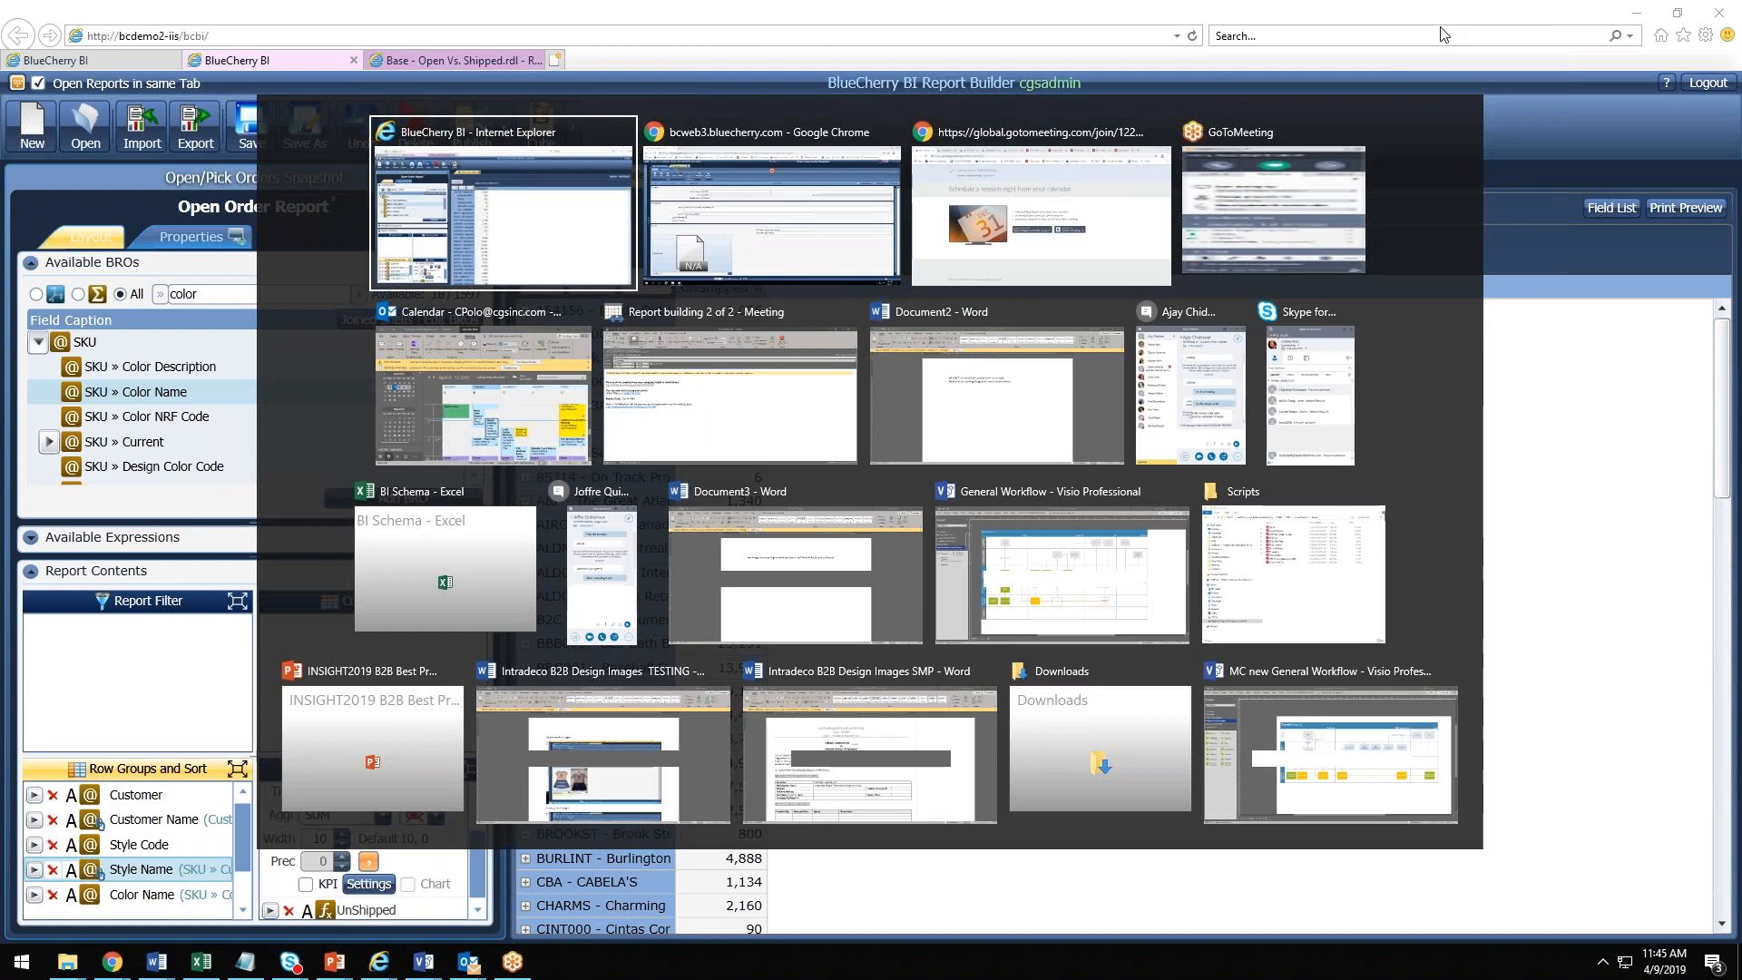
right_click(937, 965)
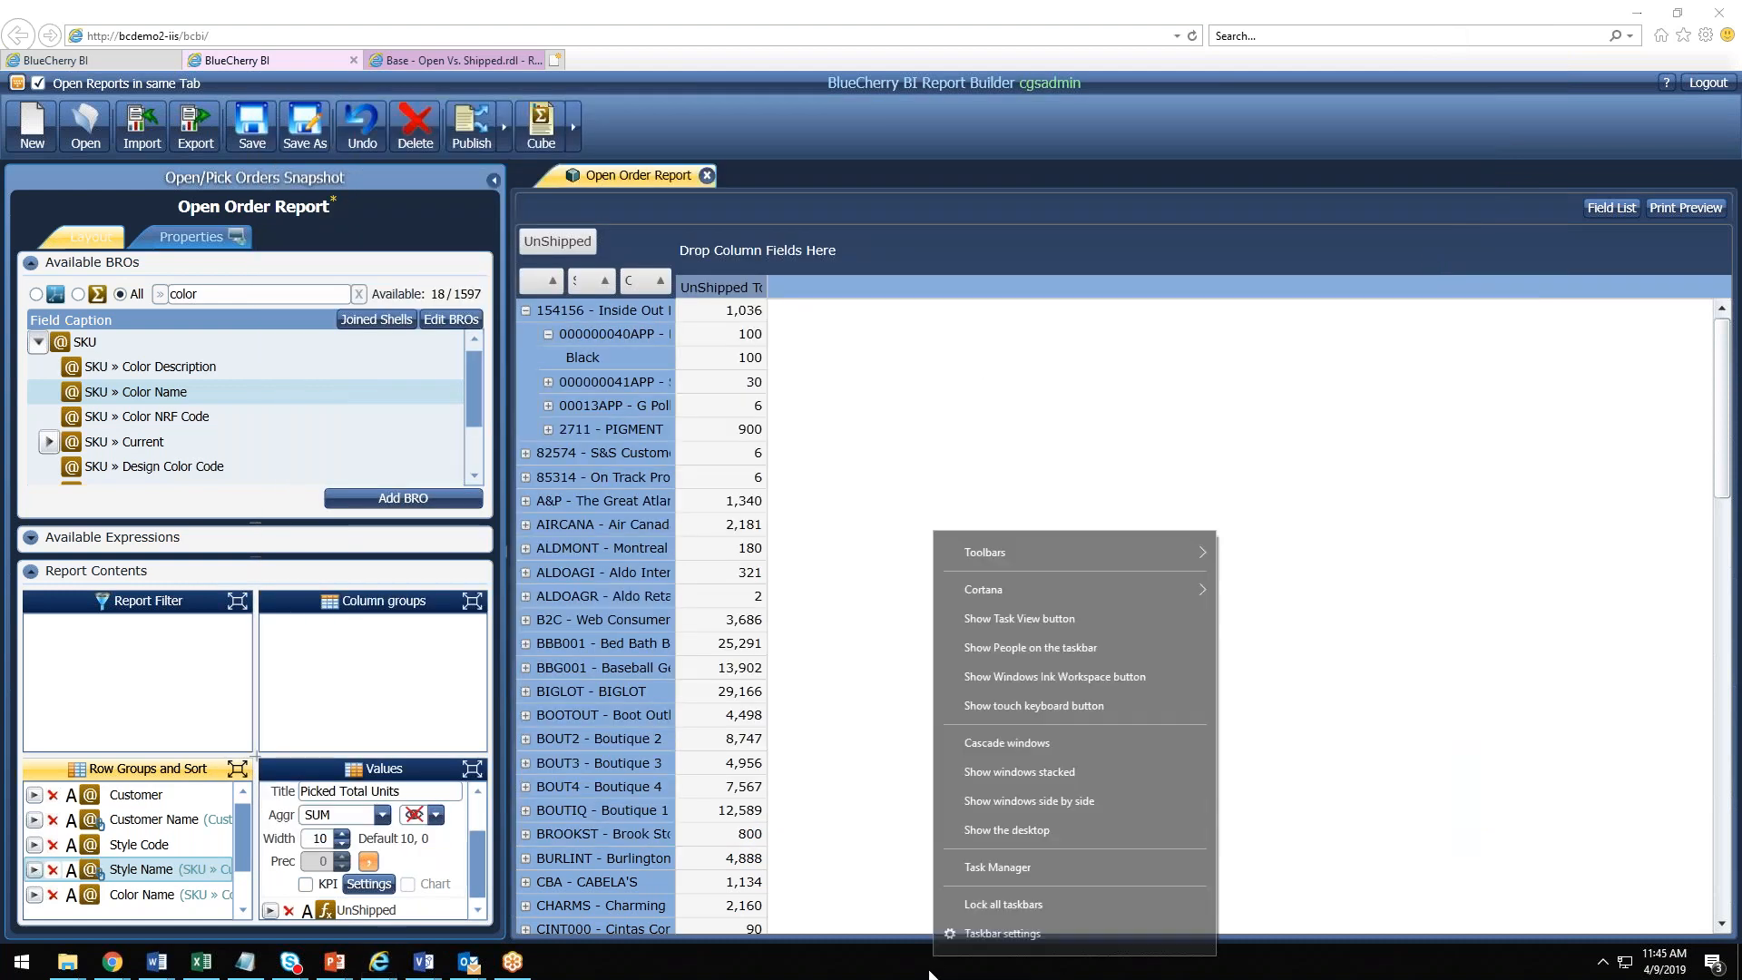
left_click(1040, 840)
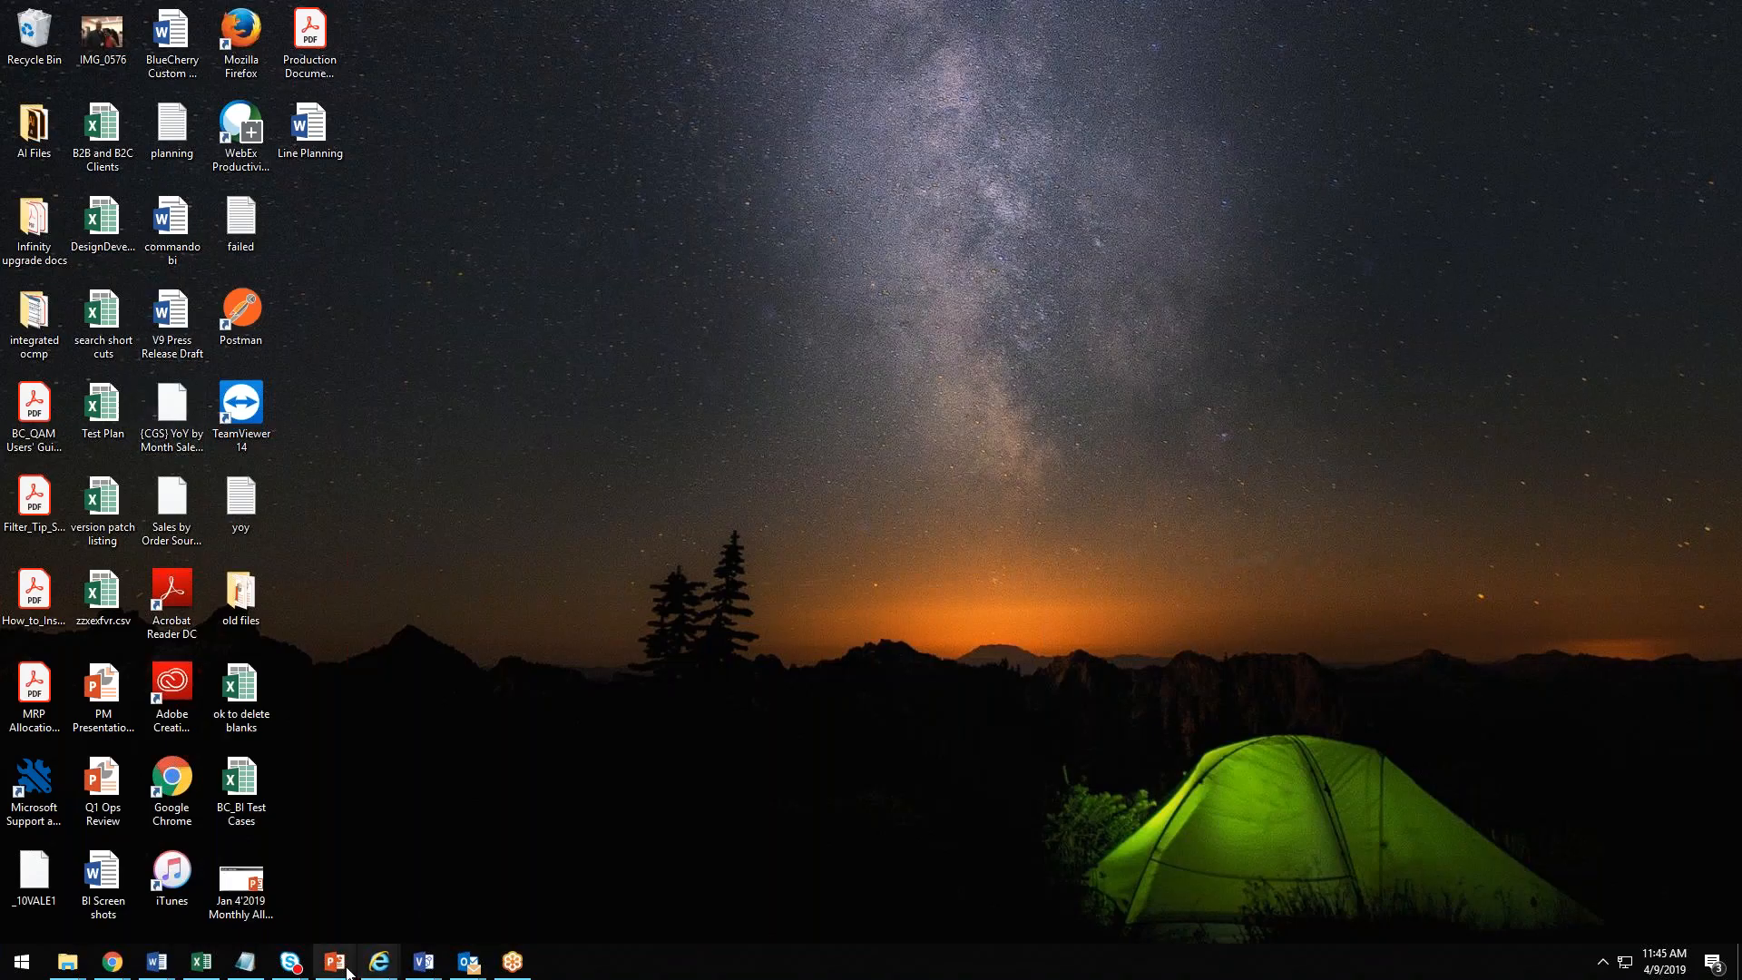
Step: Launch Remote Desktop Connection and start a connection to bcdemo2-ts1.bluecherry.local
left_click(22, 961)
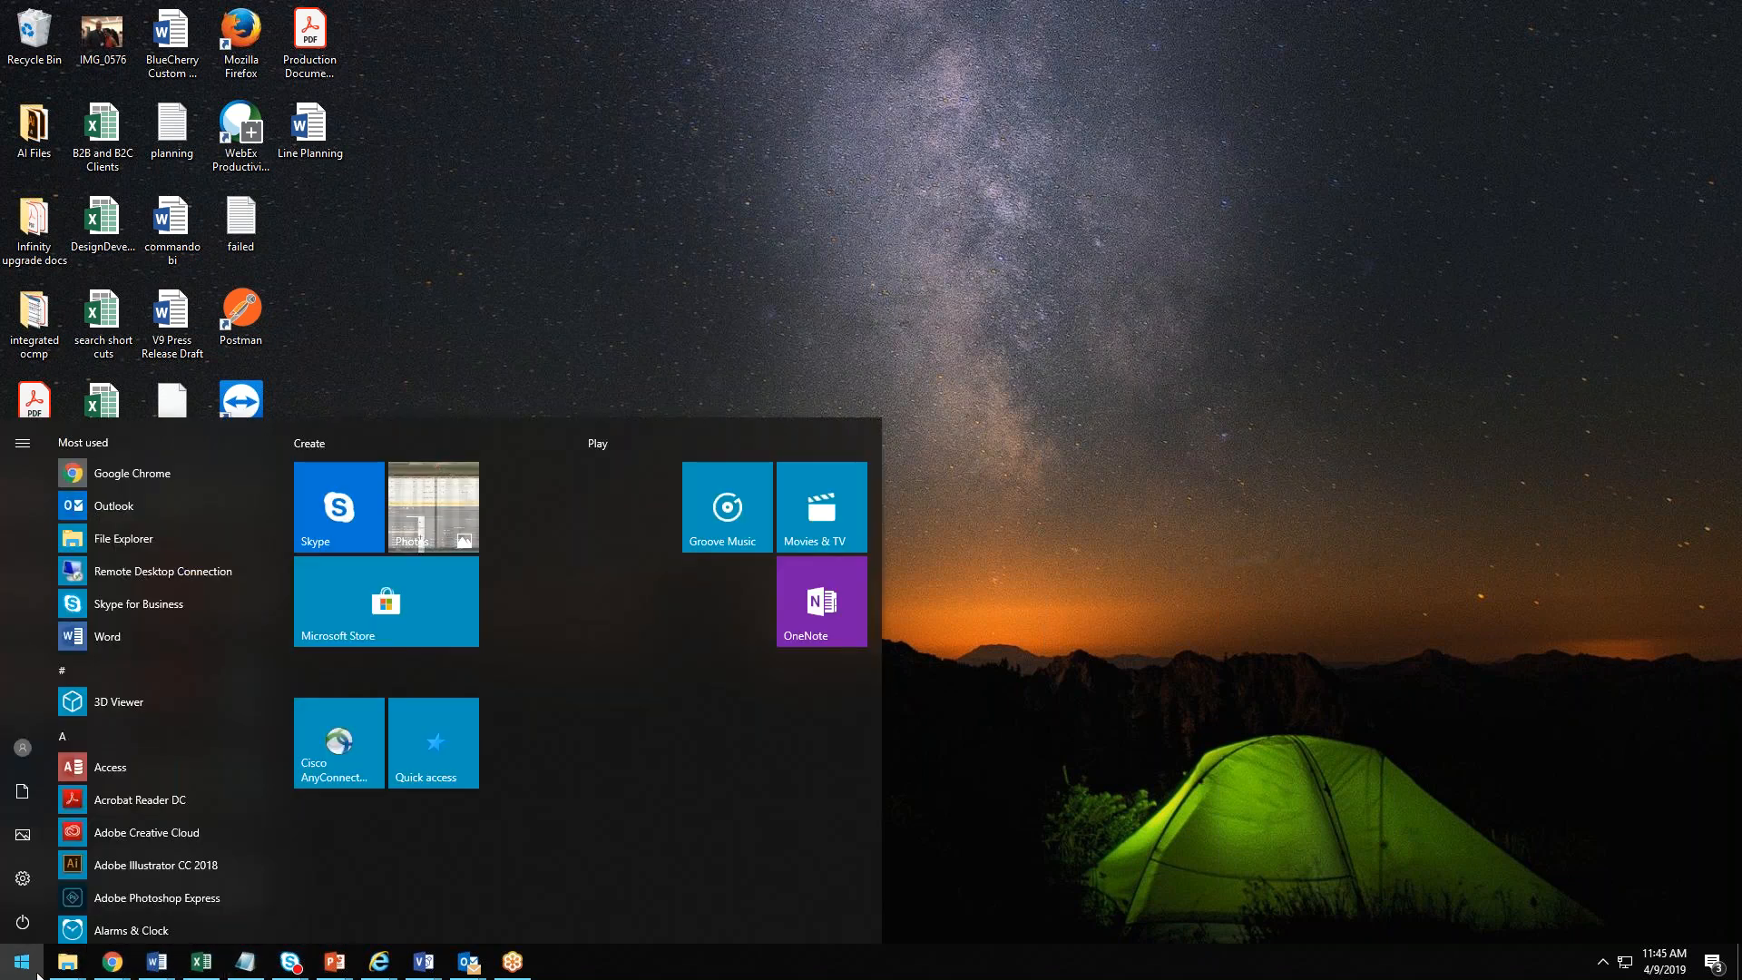
left_click(37, 972)
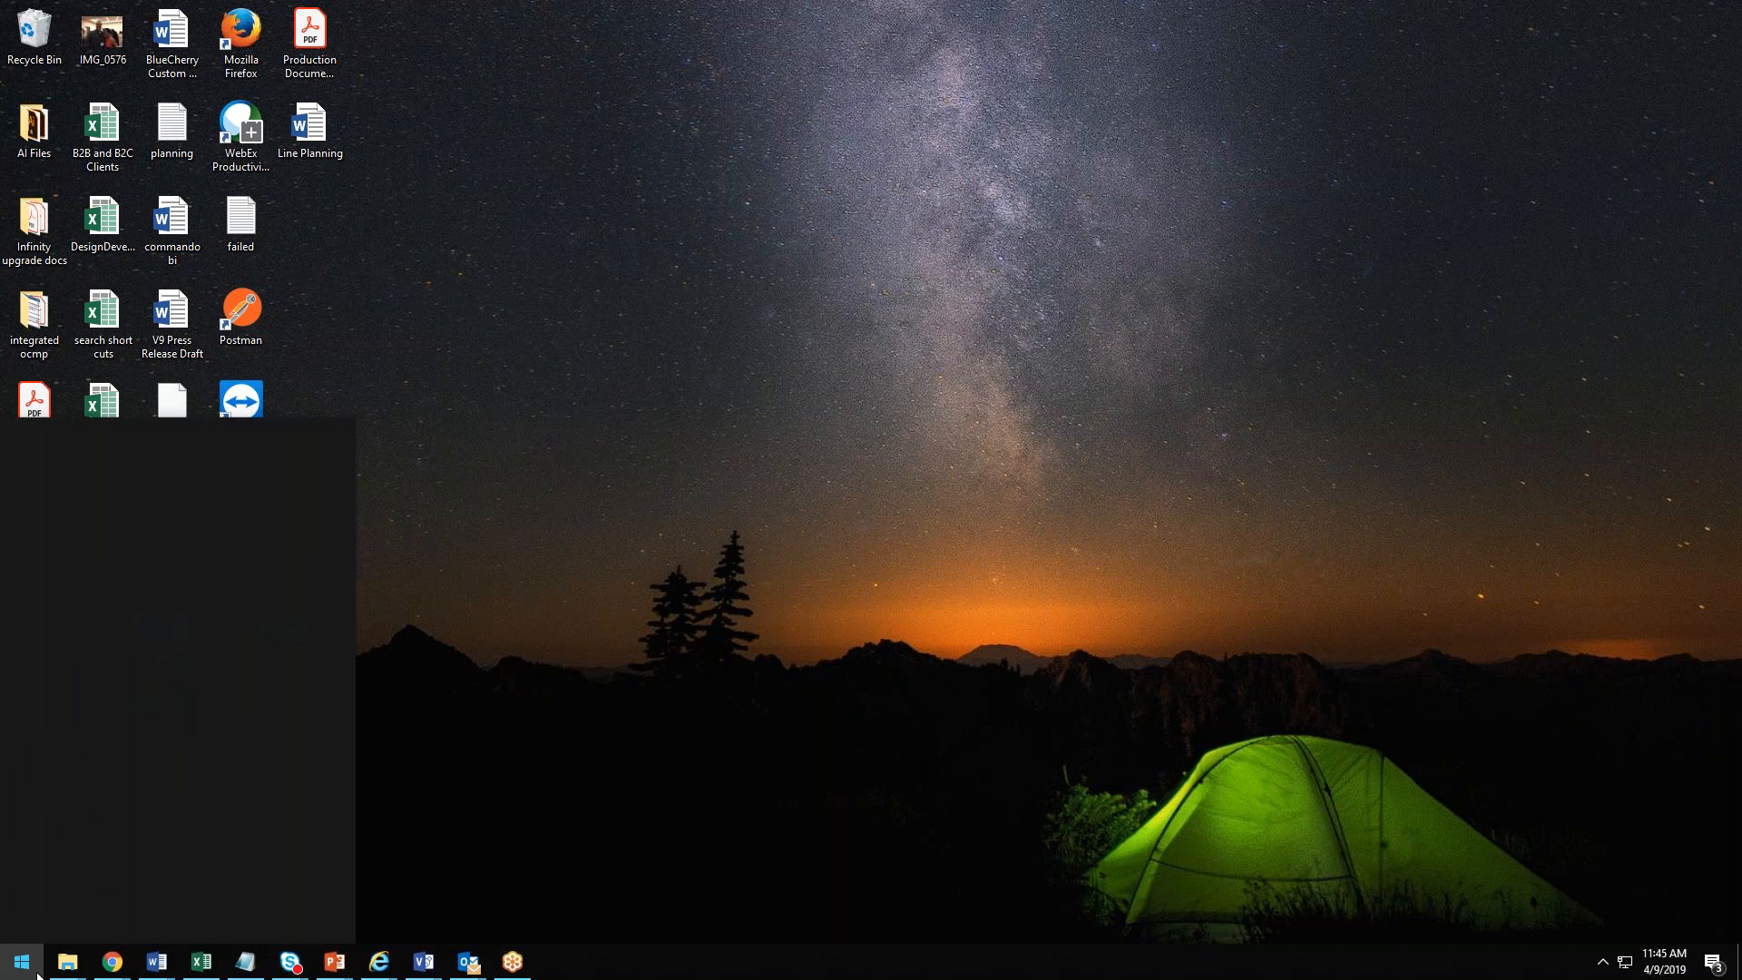
type("remote")
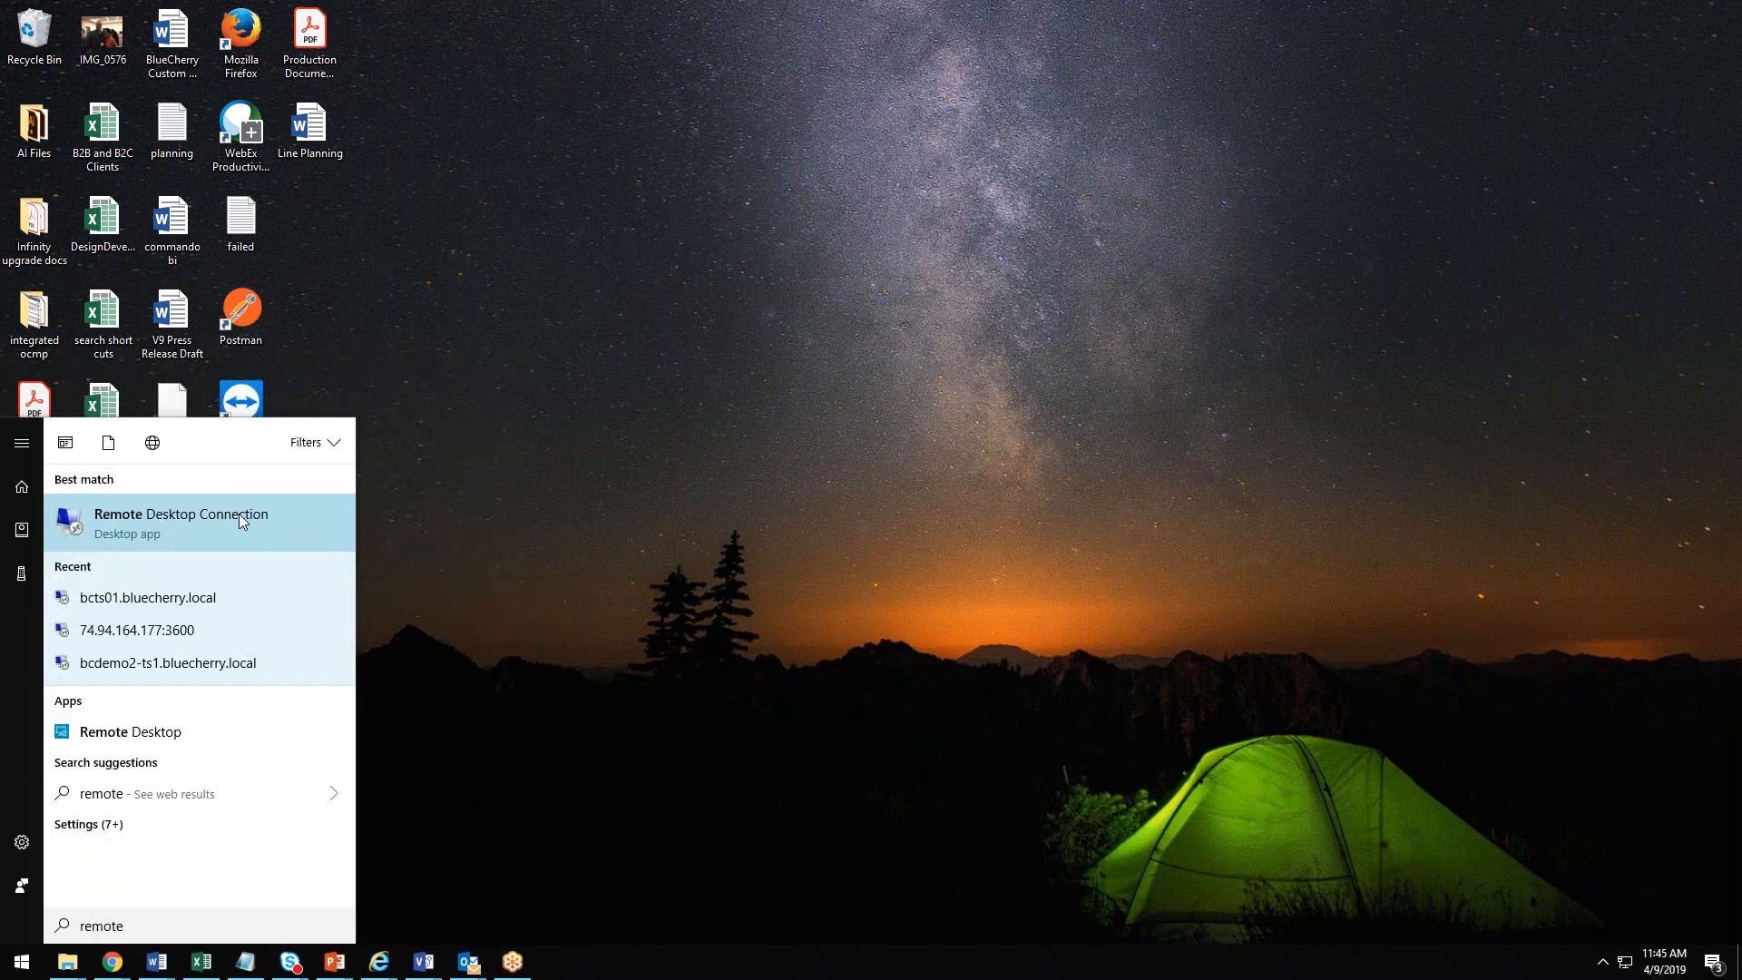
left_click(238, 513)
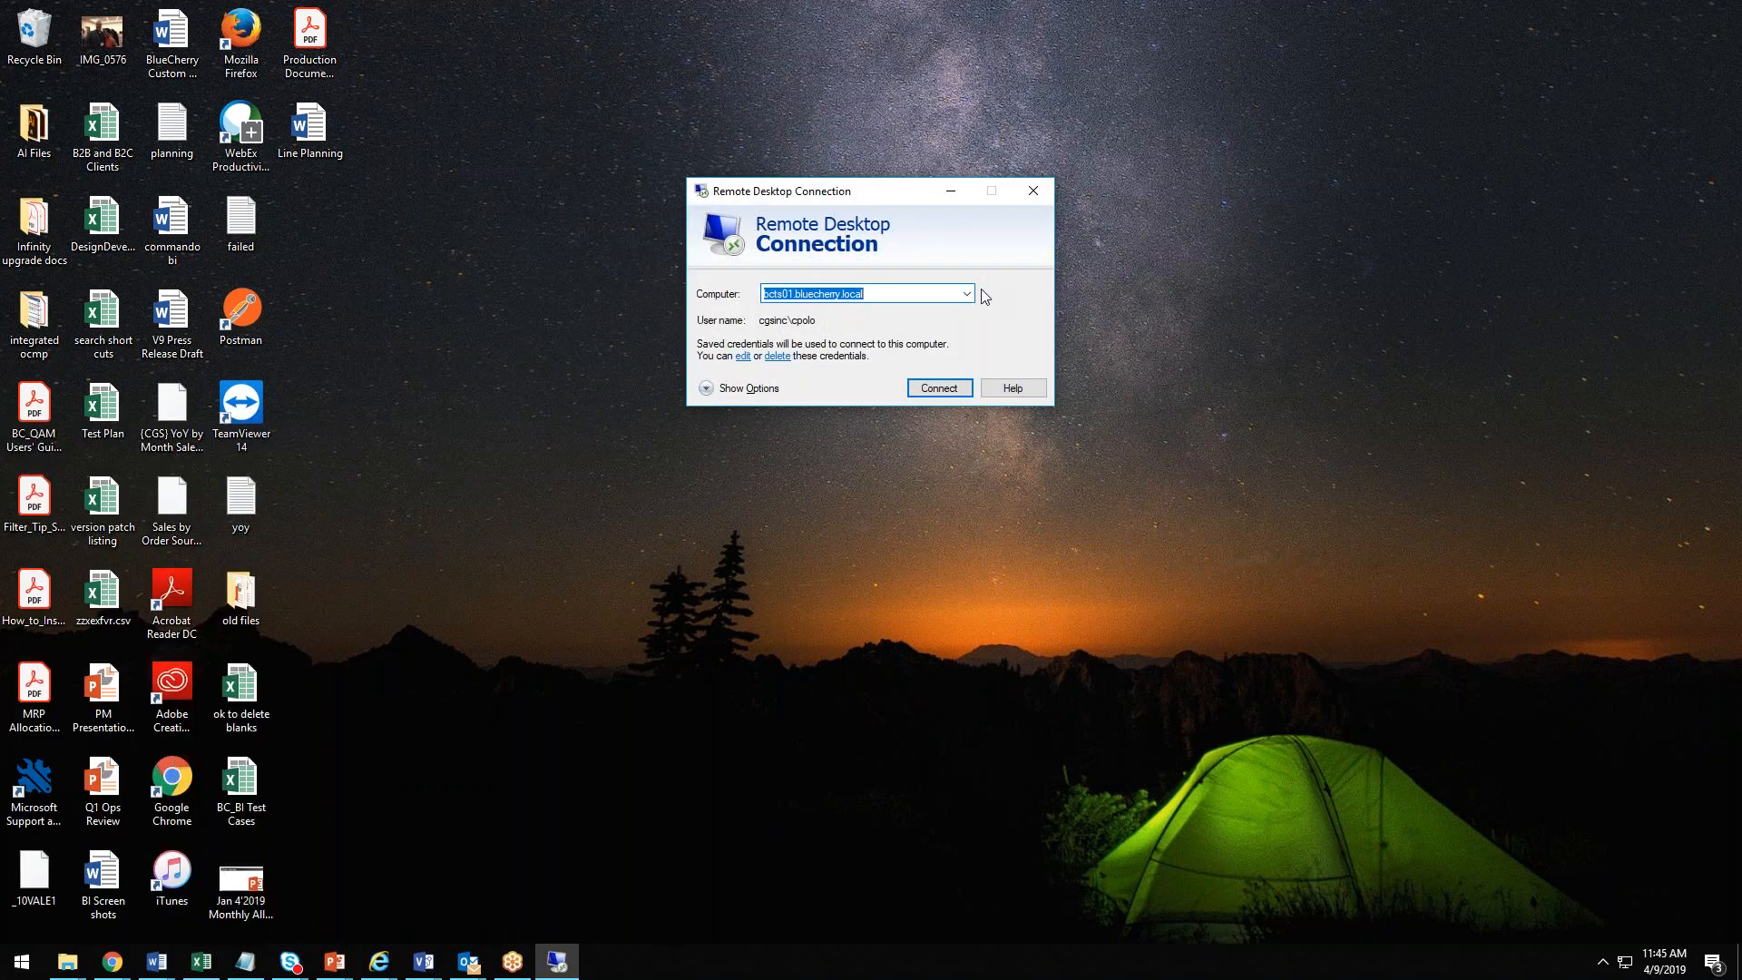
left_click(967, 294)
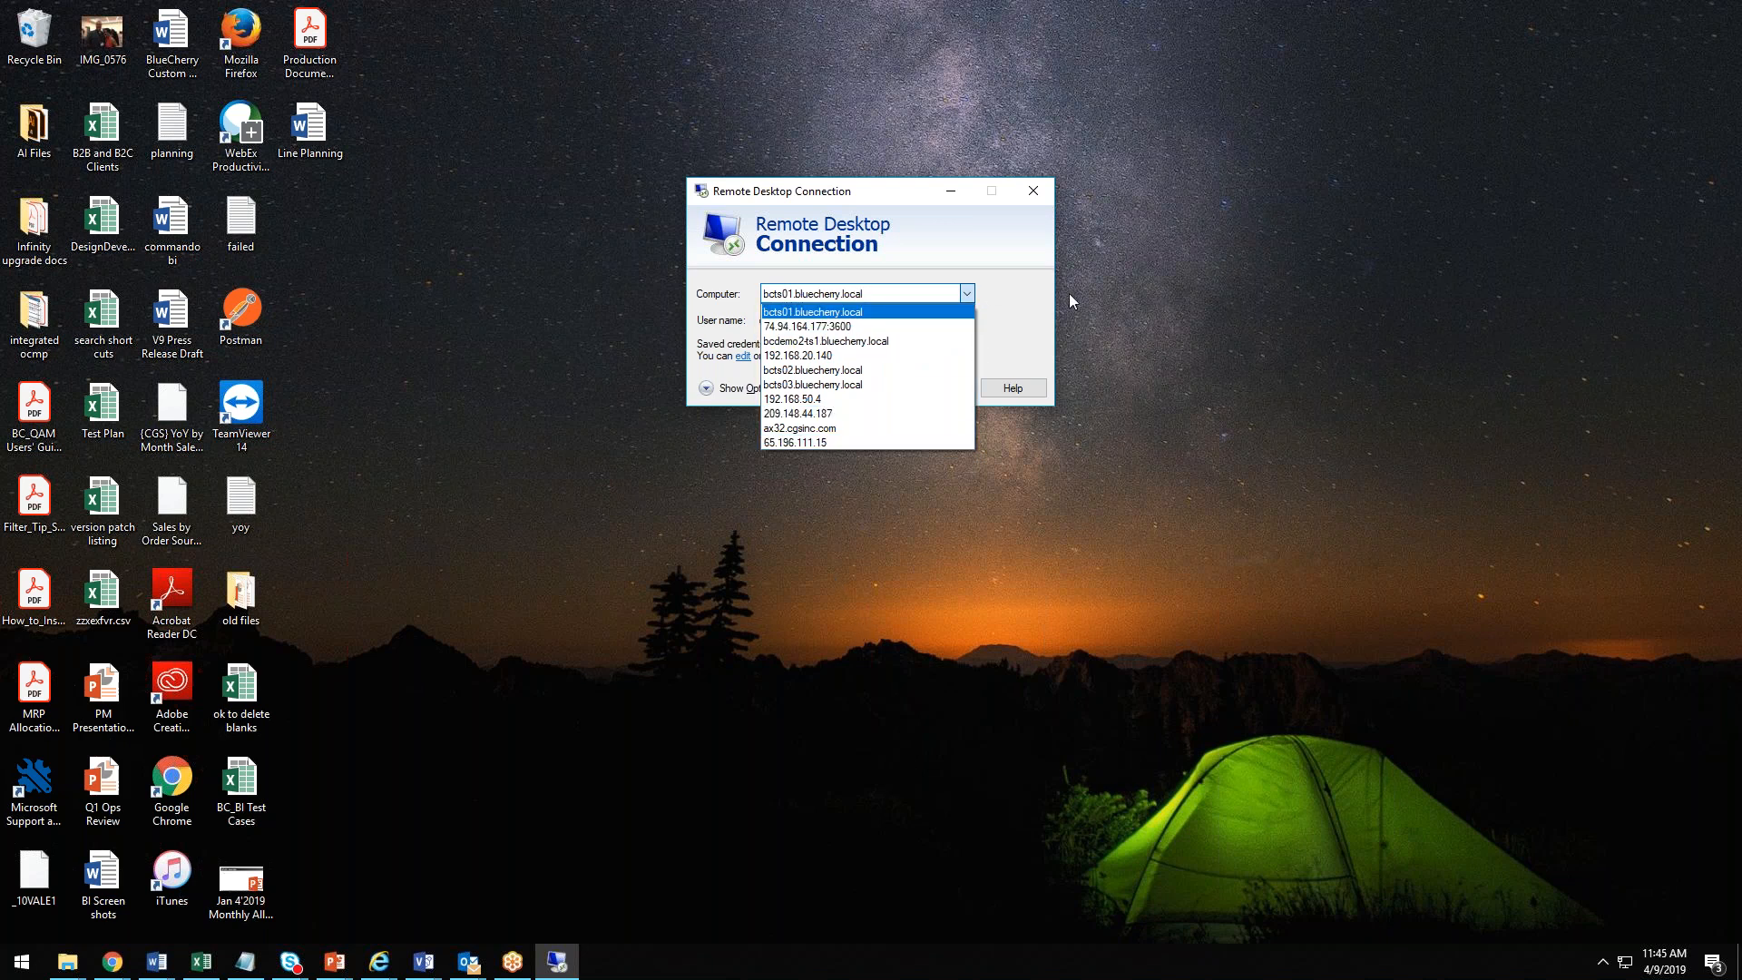
left_click(844, 341)
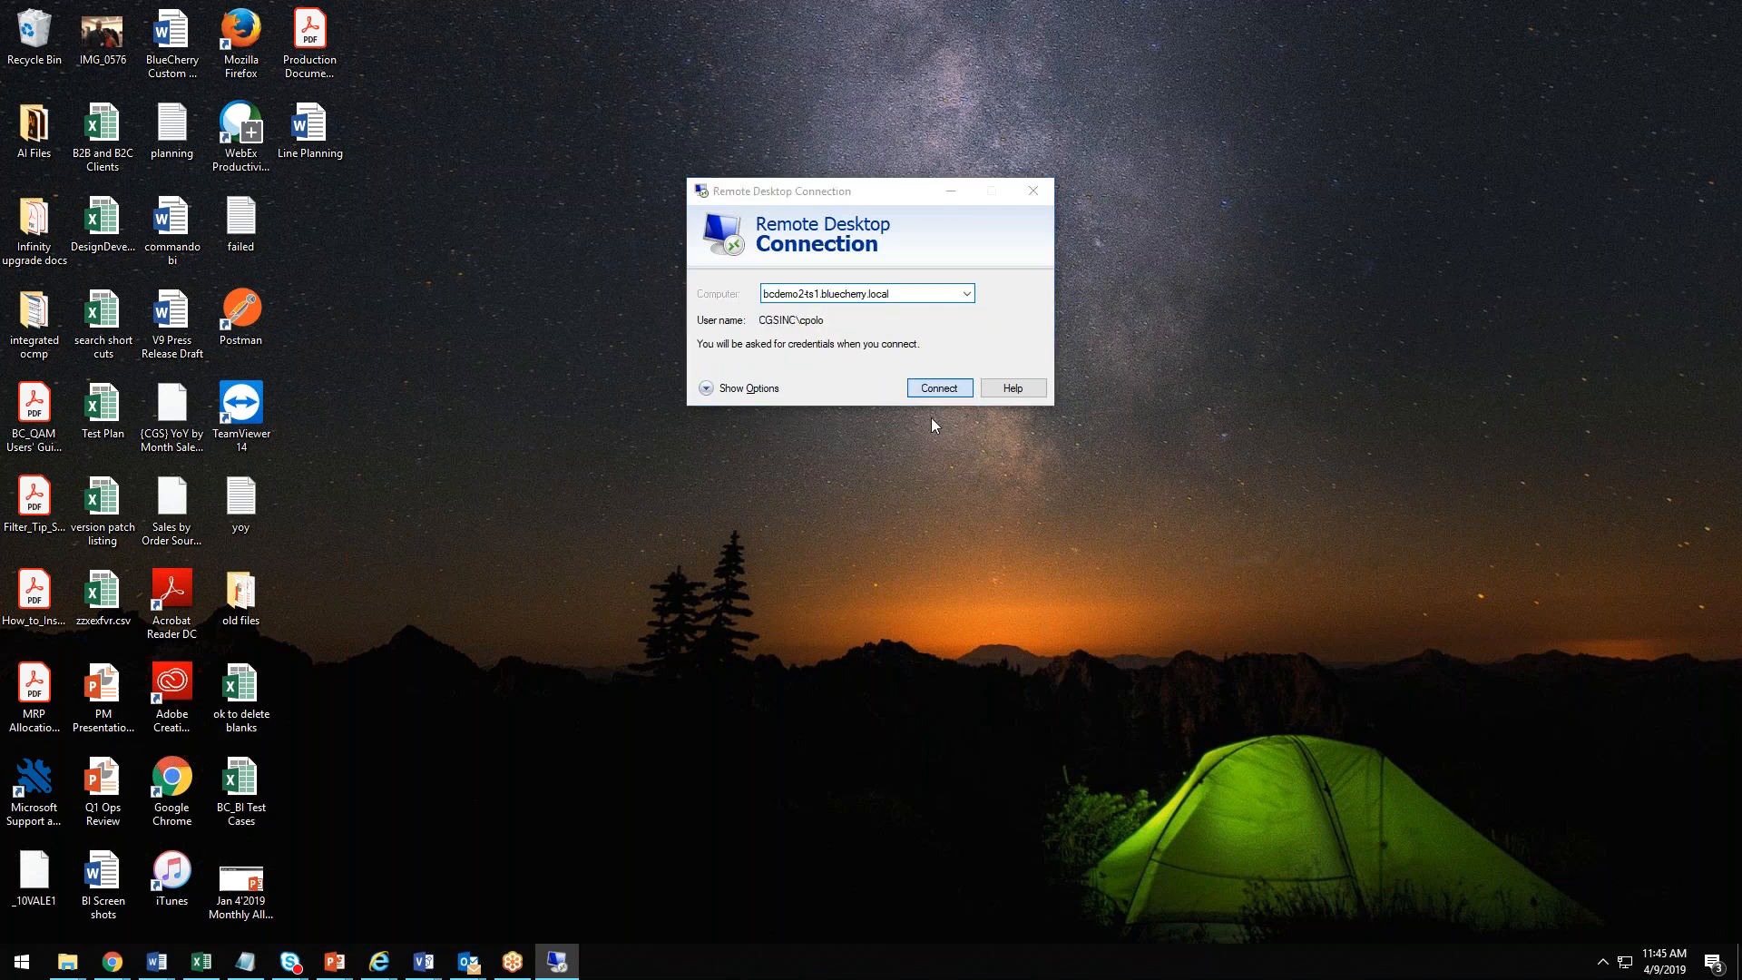
left_click(941, 391)
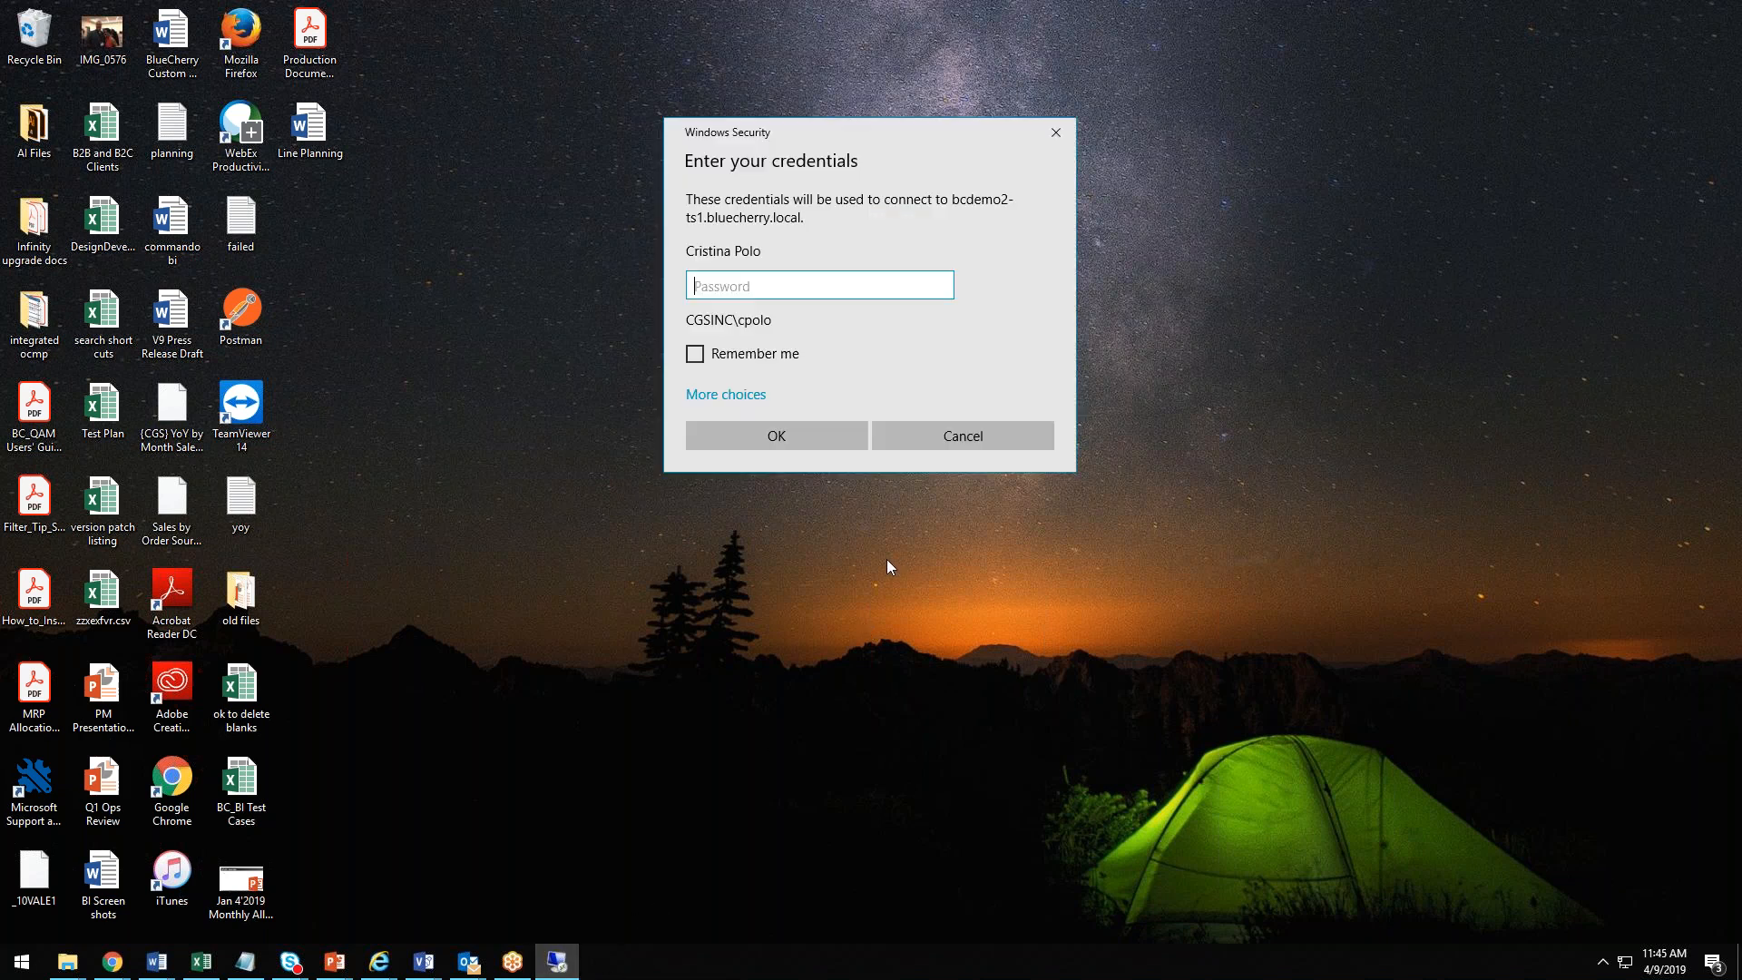
Step: Try to sign in to the remote computer with the account password
type("***")
key("BackSpace")
key("BackSpace")
key("BackSpace")
type("**********")
key("Return")
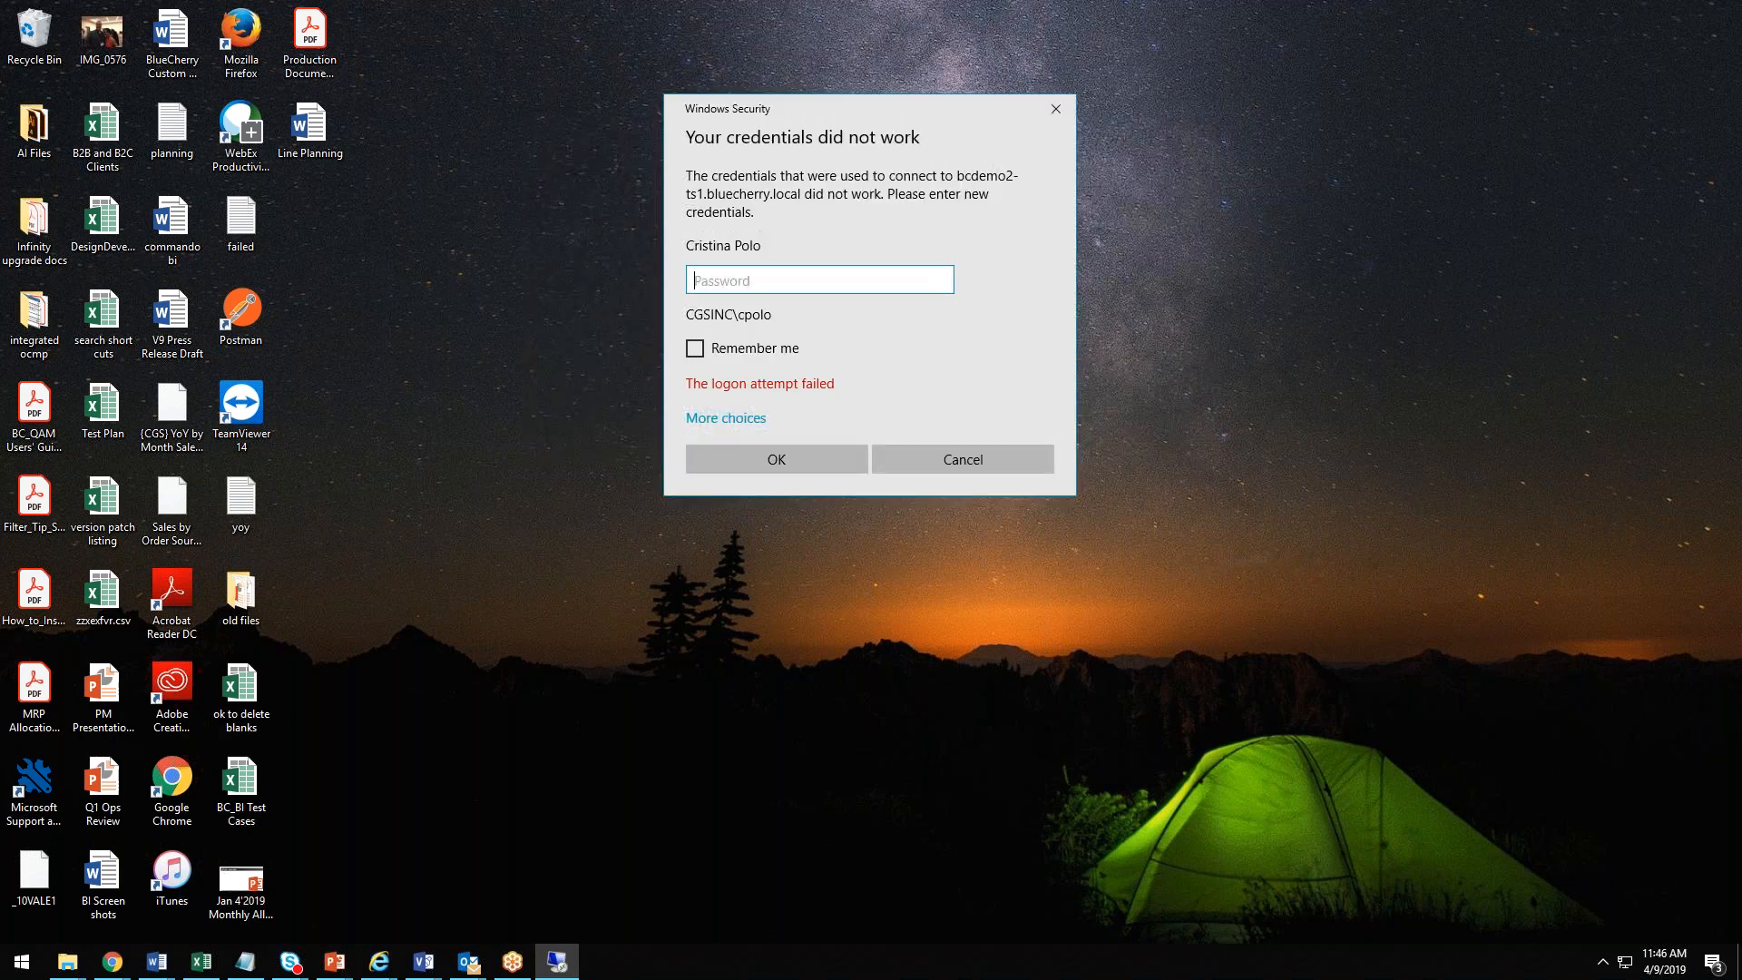
Step: Re-enter the account password and log on to the remote desktop session
type("****")
key("BackSpace")
key("BackSpace")
key("BackSpace")
key("BackSpace")
type("***********")
key("Return")
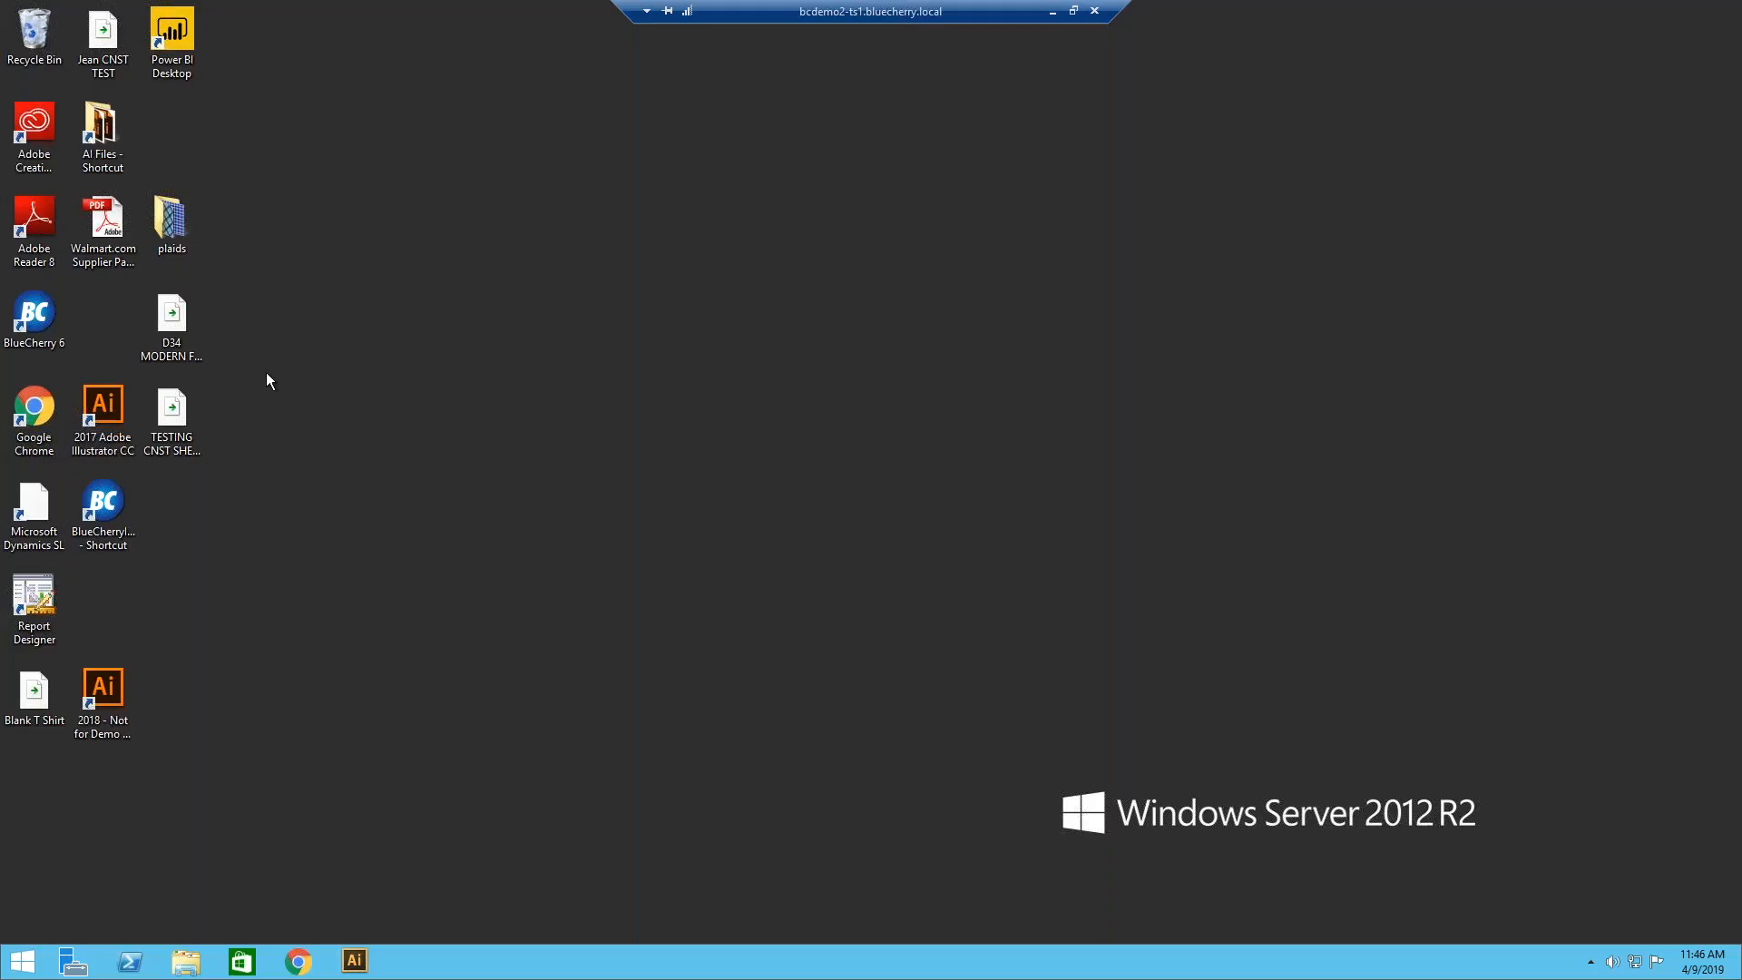
Step: Launch Power BI Desktop, try to open the recent report cp Salesperson Dash.pbix, and remove it from the recent files
left_click(103, 509)
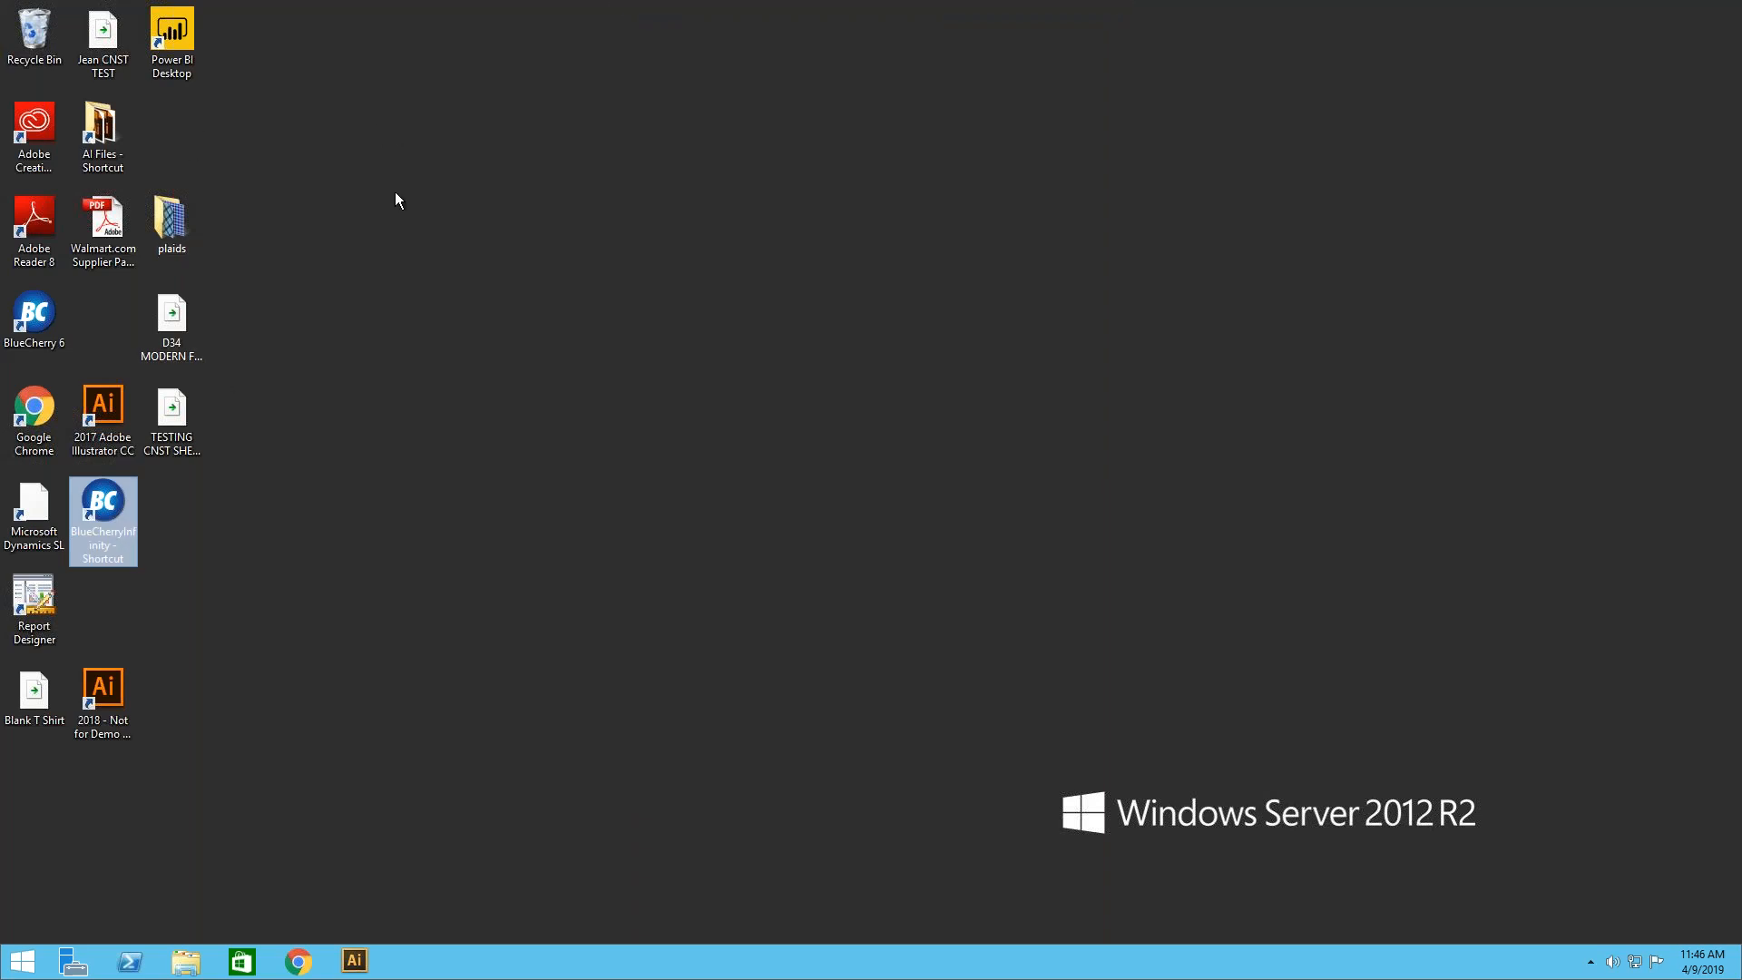
double_click(172, 37)
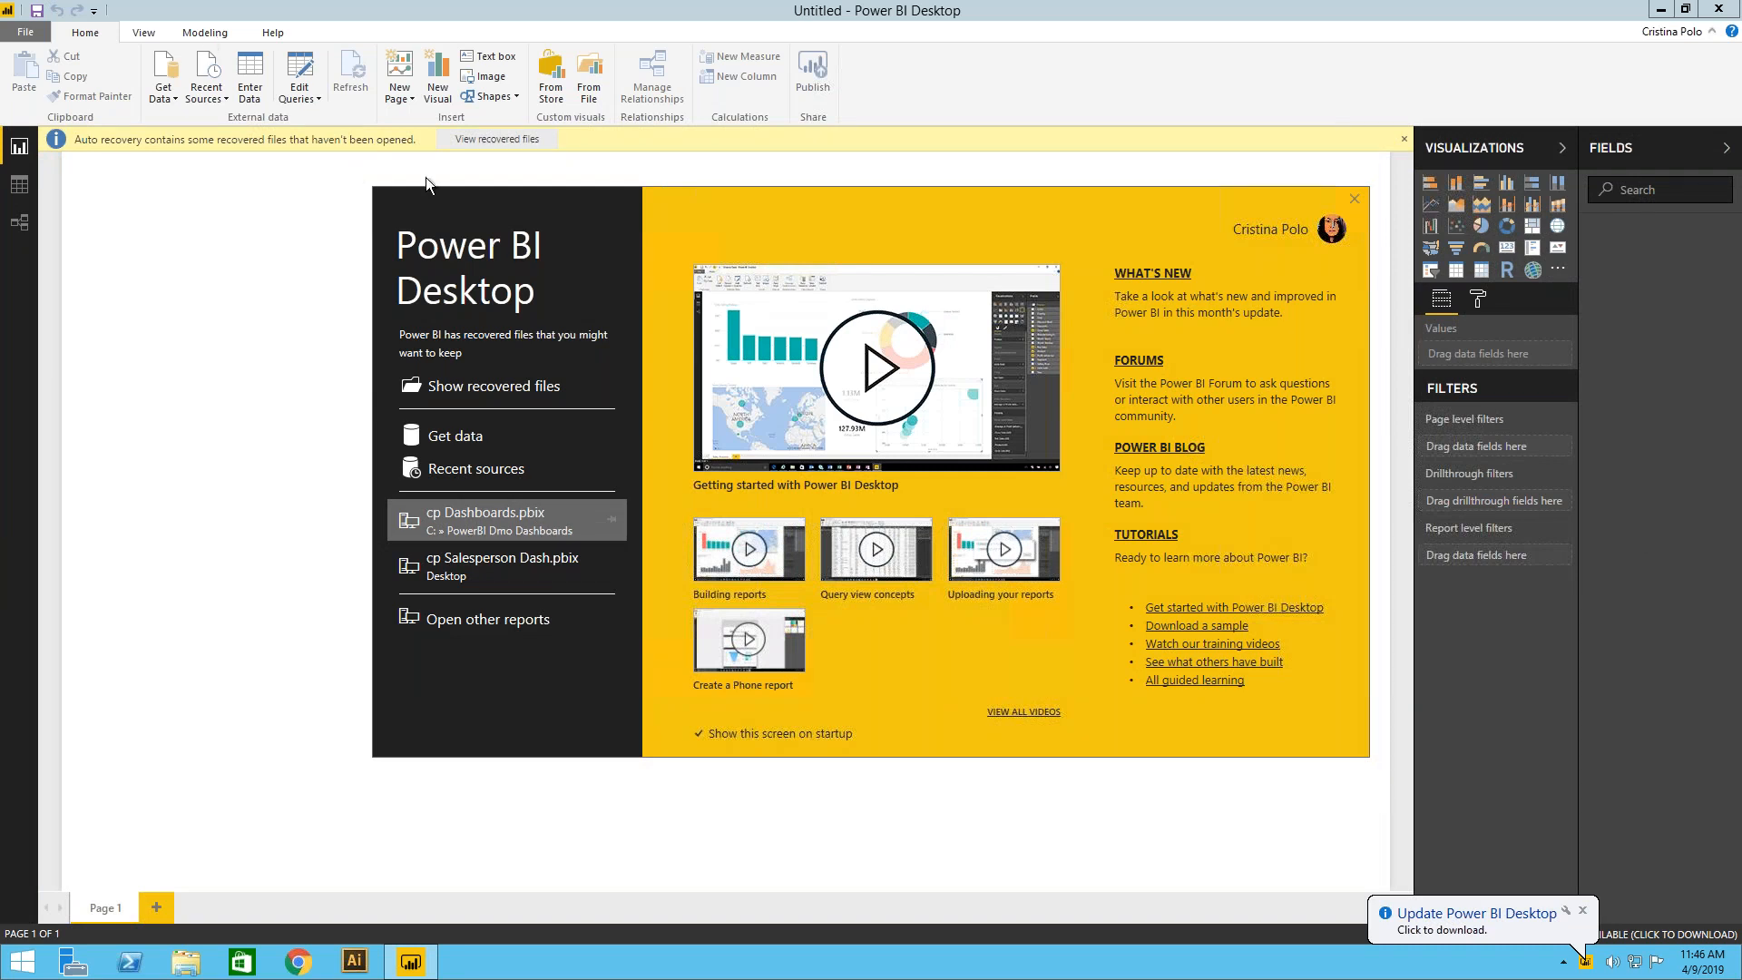
left_click(547, 553)
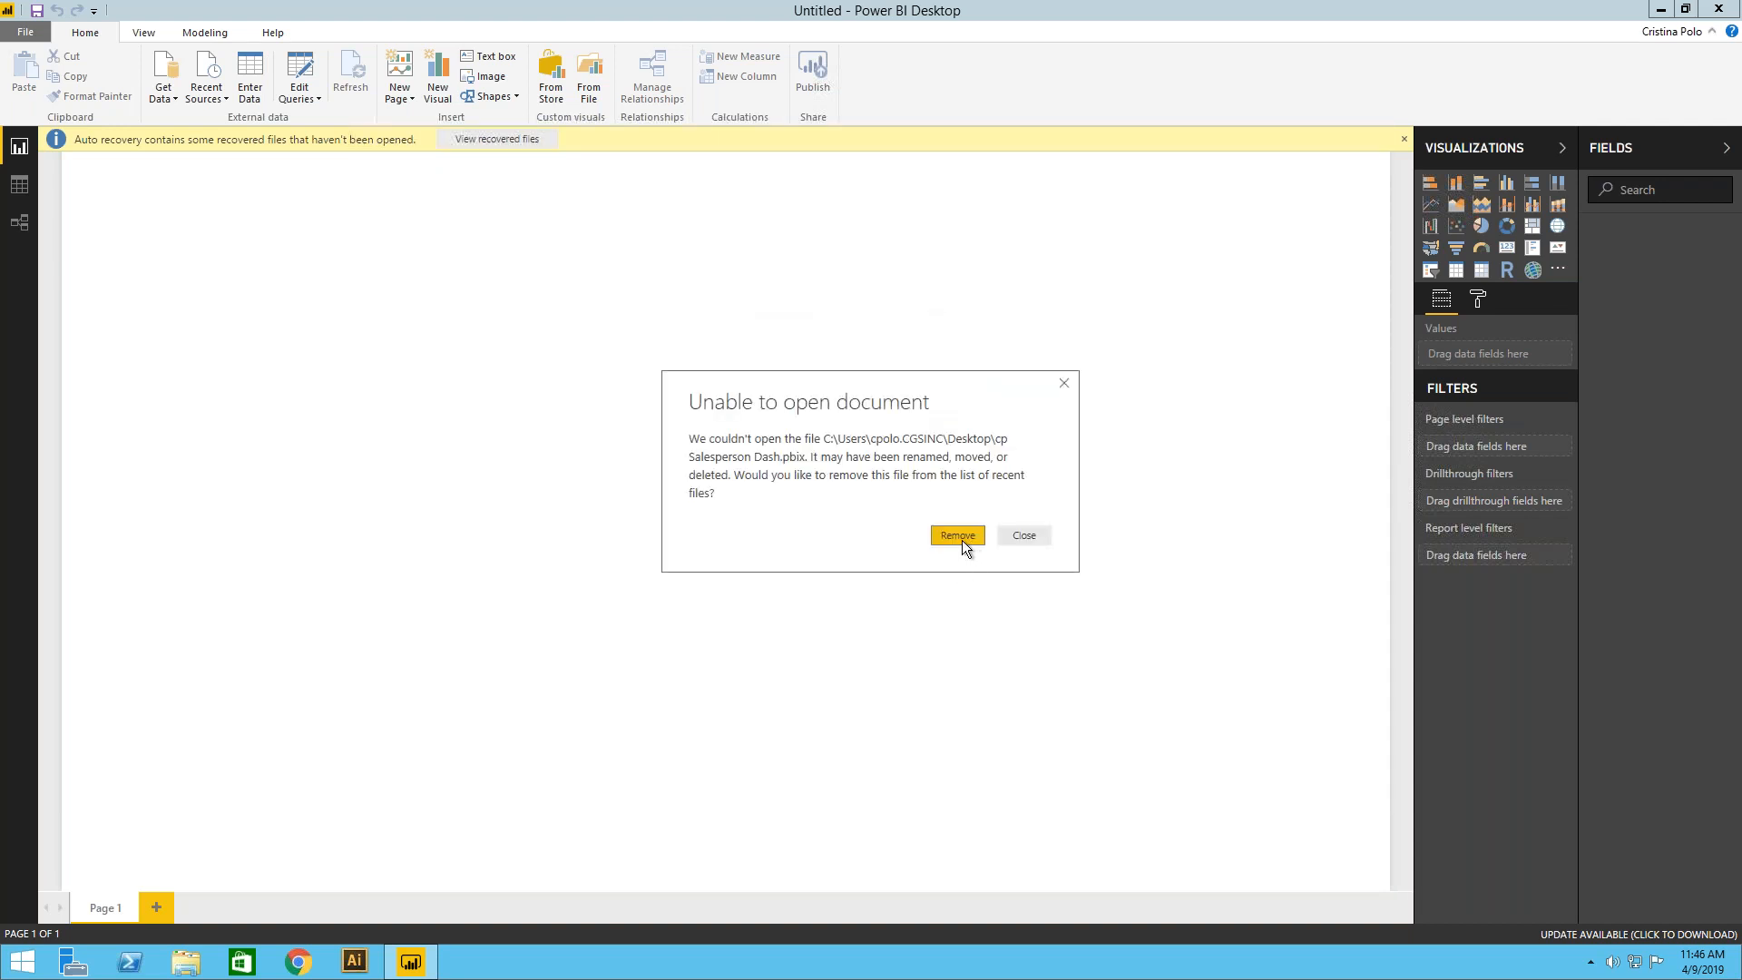
left_click(958, 536)
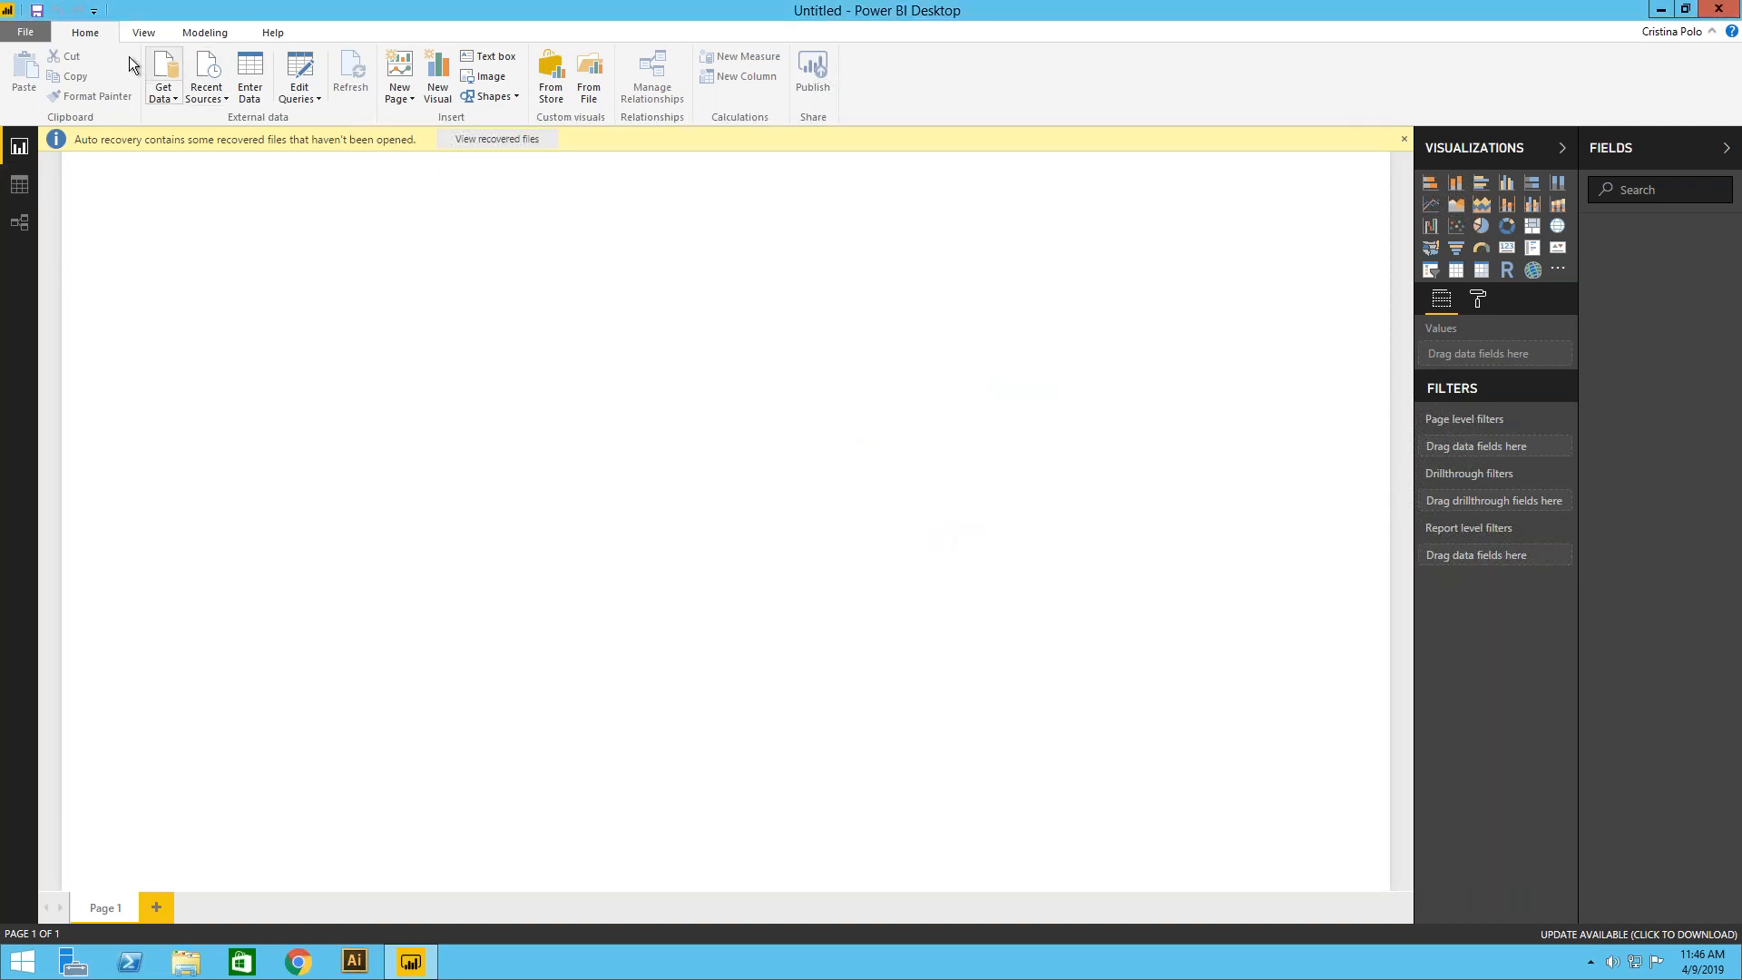
left_click(25, 32)
left_click(63, 94)
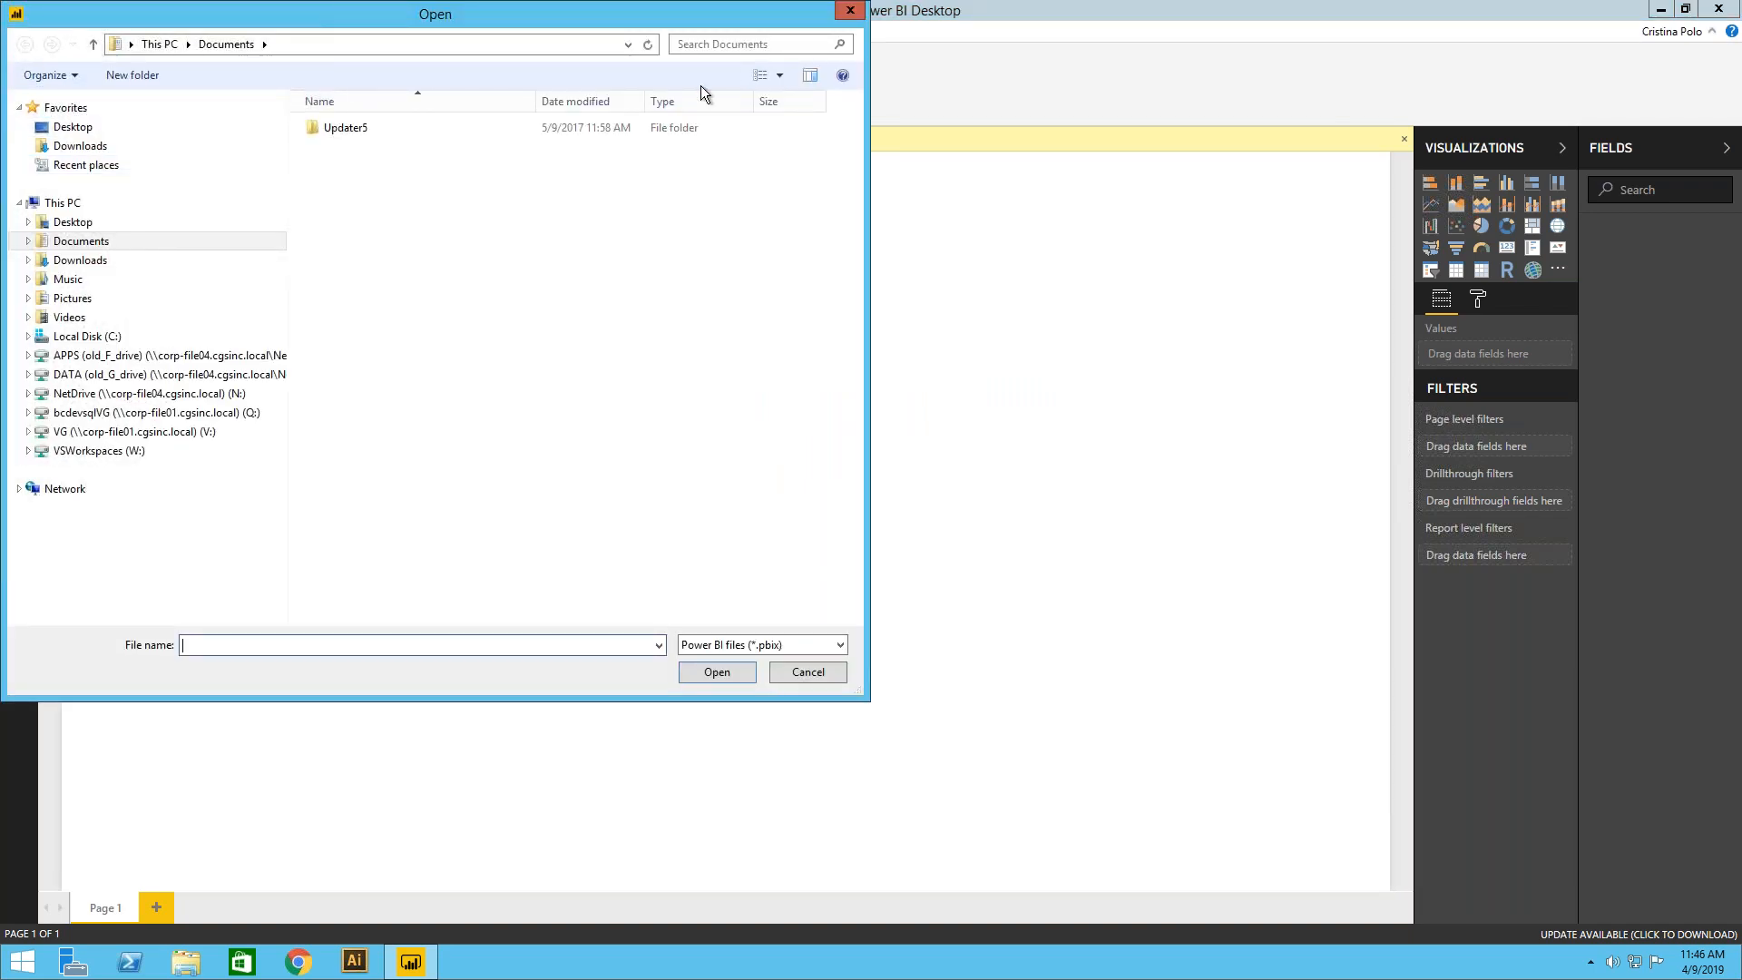
left_click(850, 13)
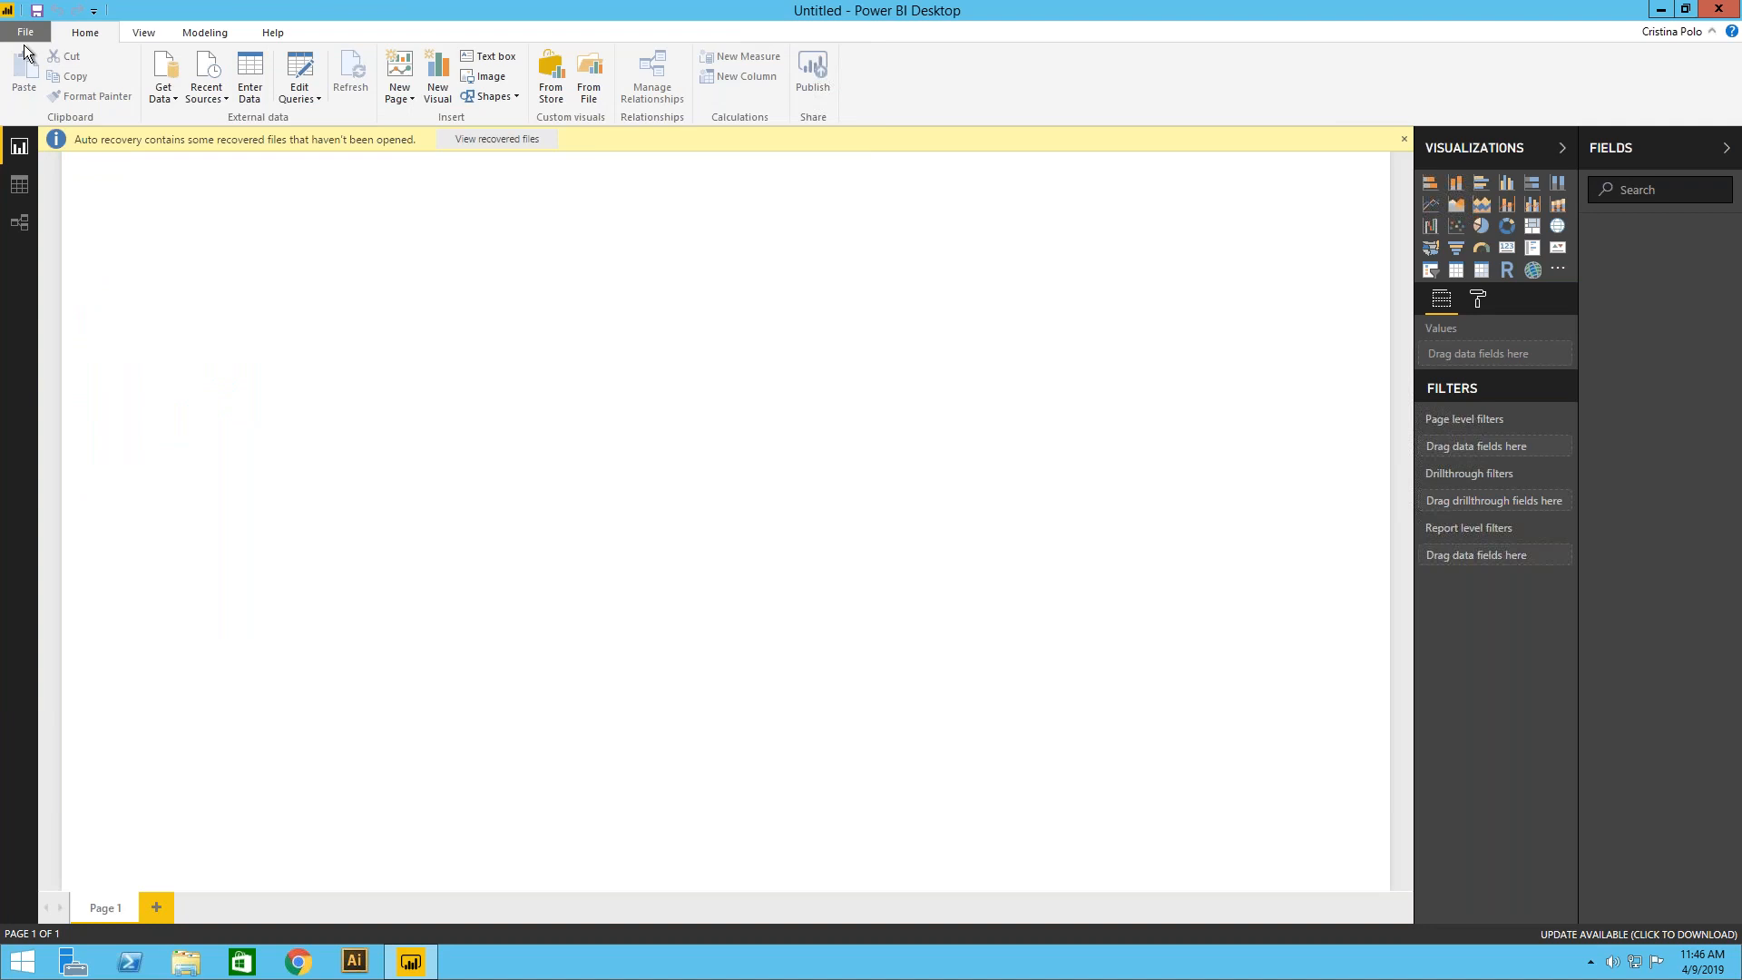
Step: Open the recent cp Dashboards report and bring up the SQL Server database connection settings
left_click(27, 32)
left_click(259, 79)
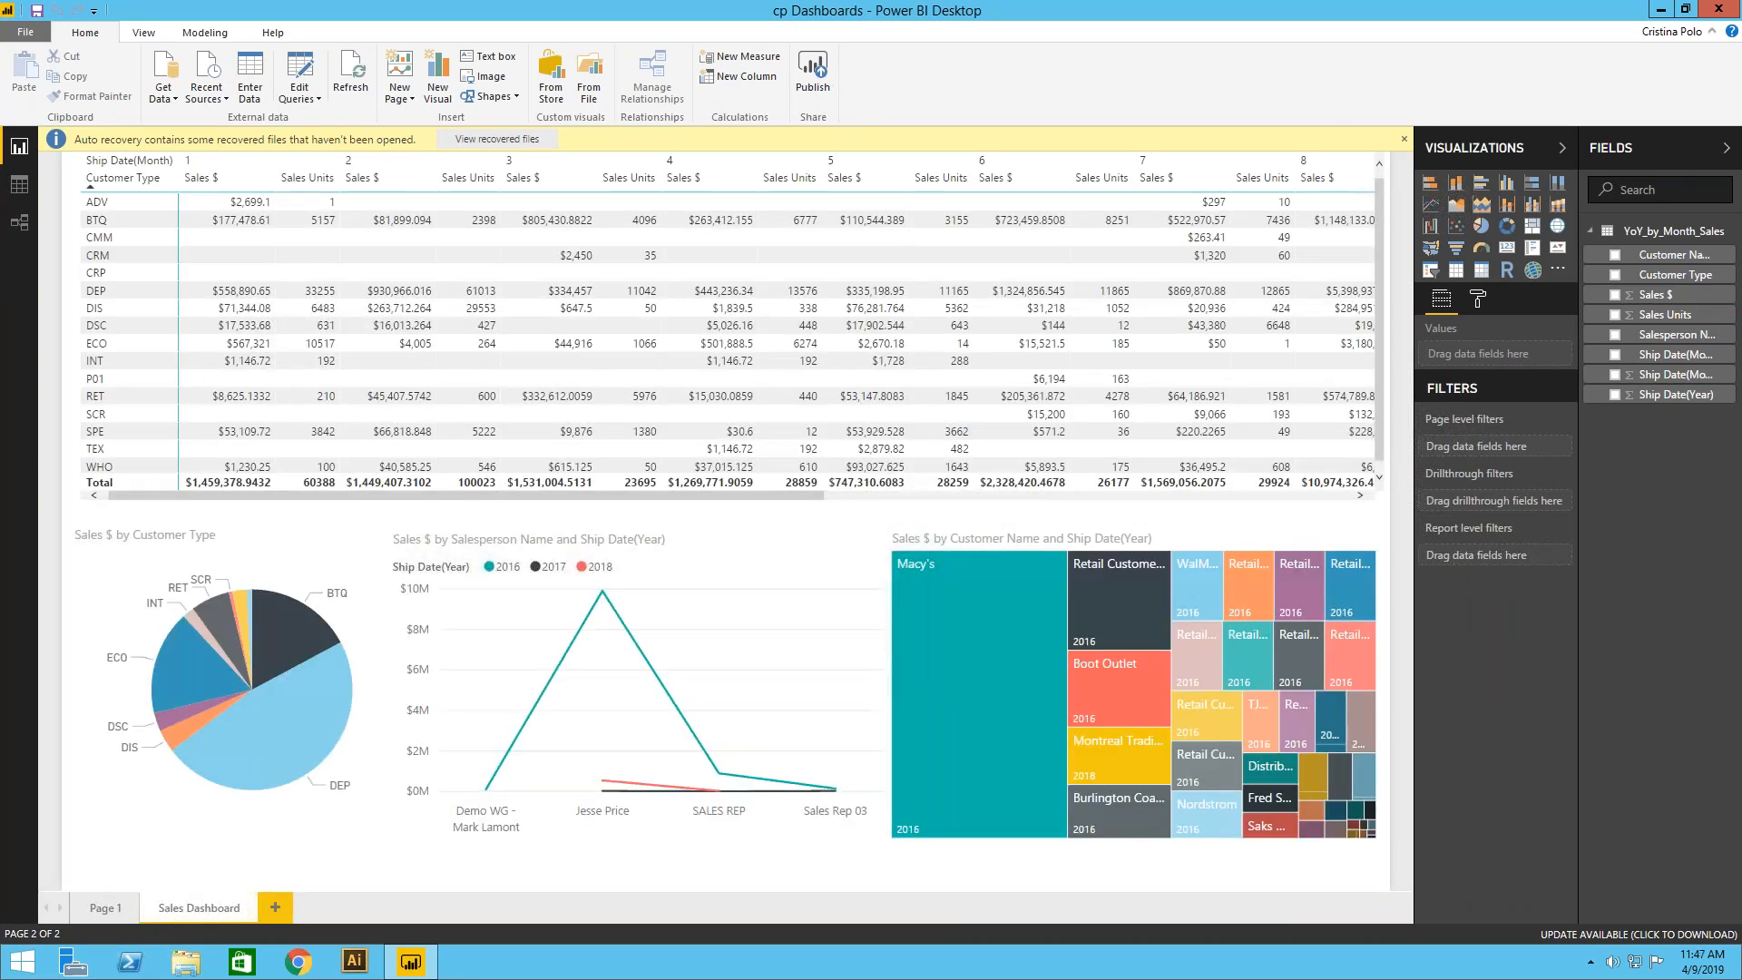
left_click(174, 100)
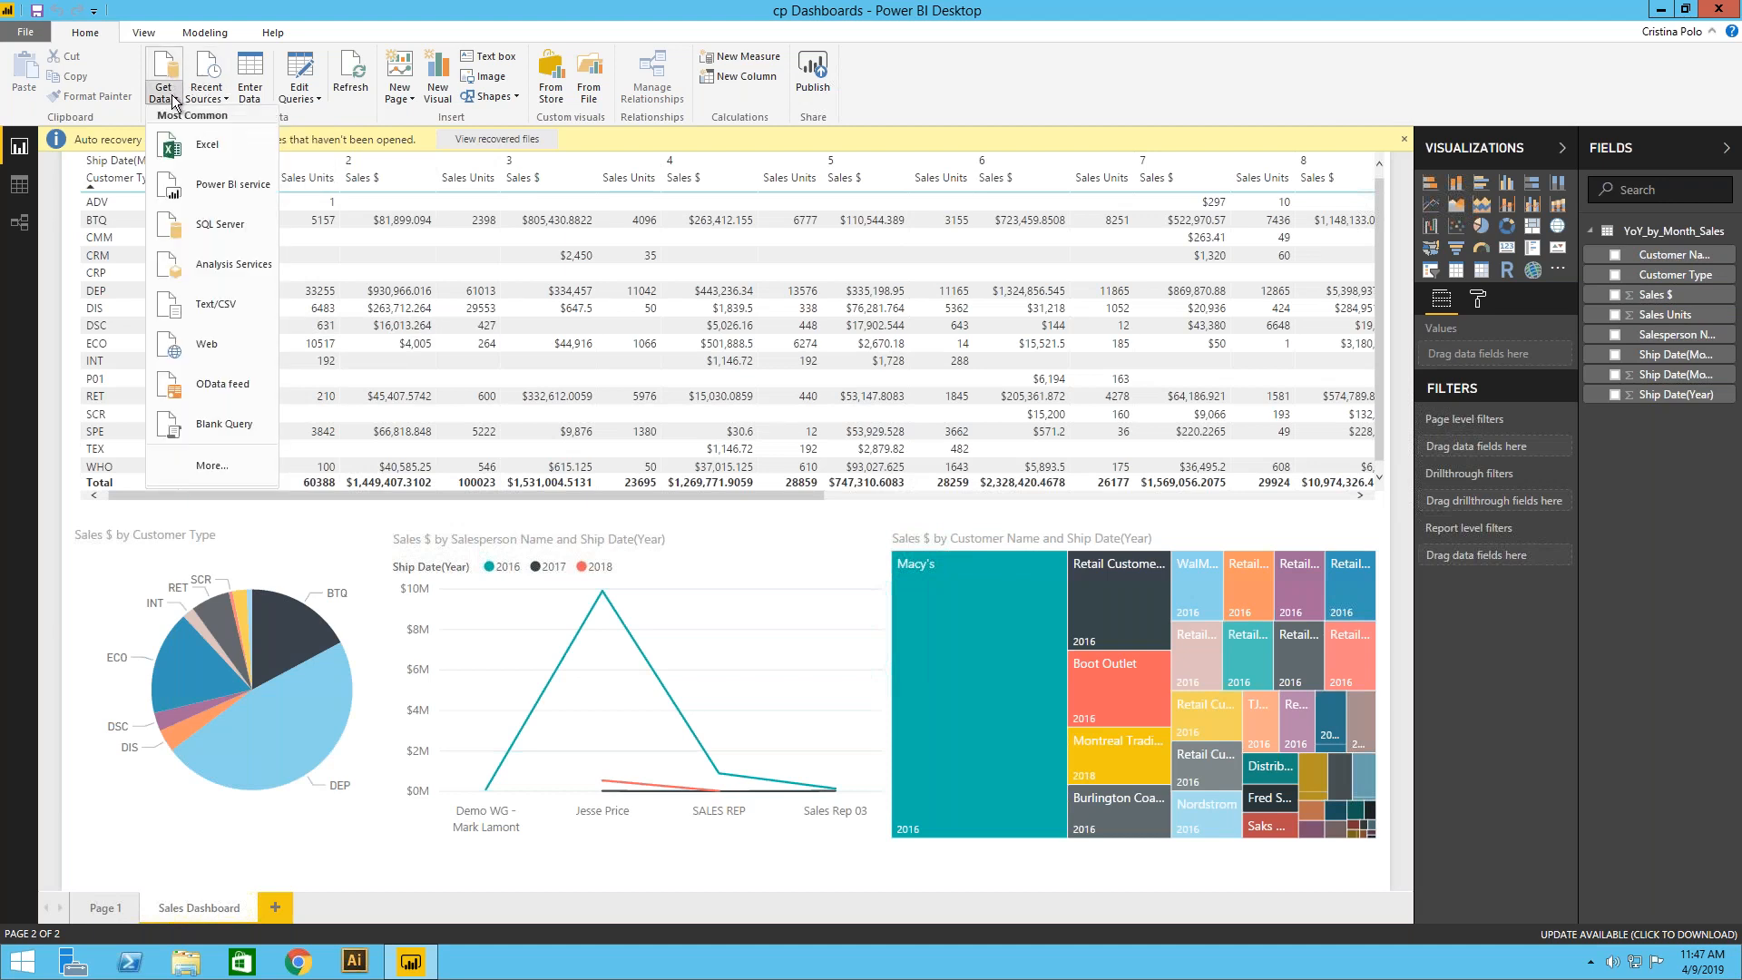
left_click(214, 223)
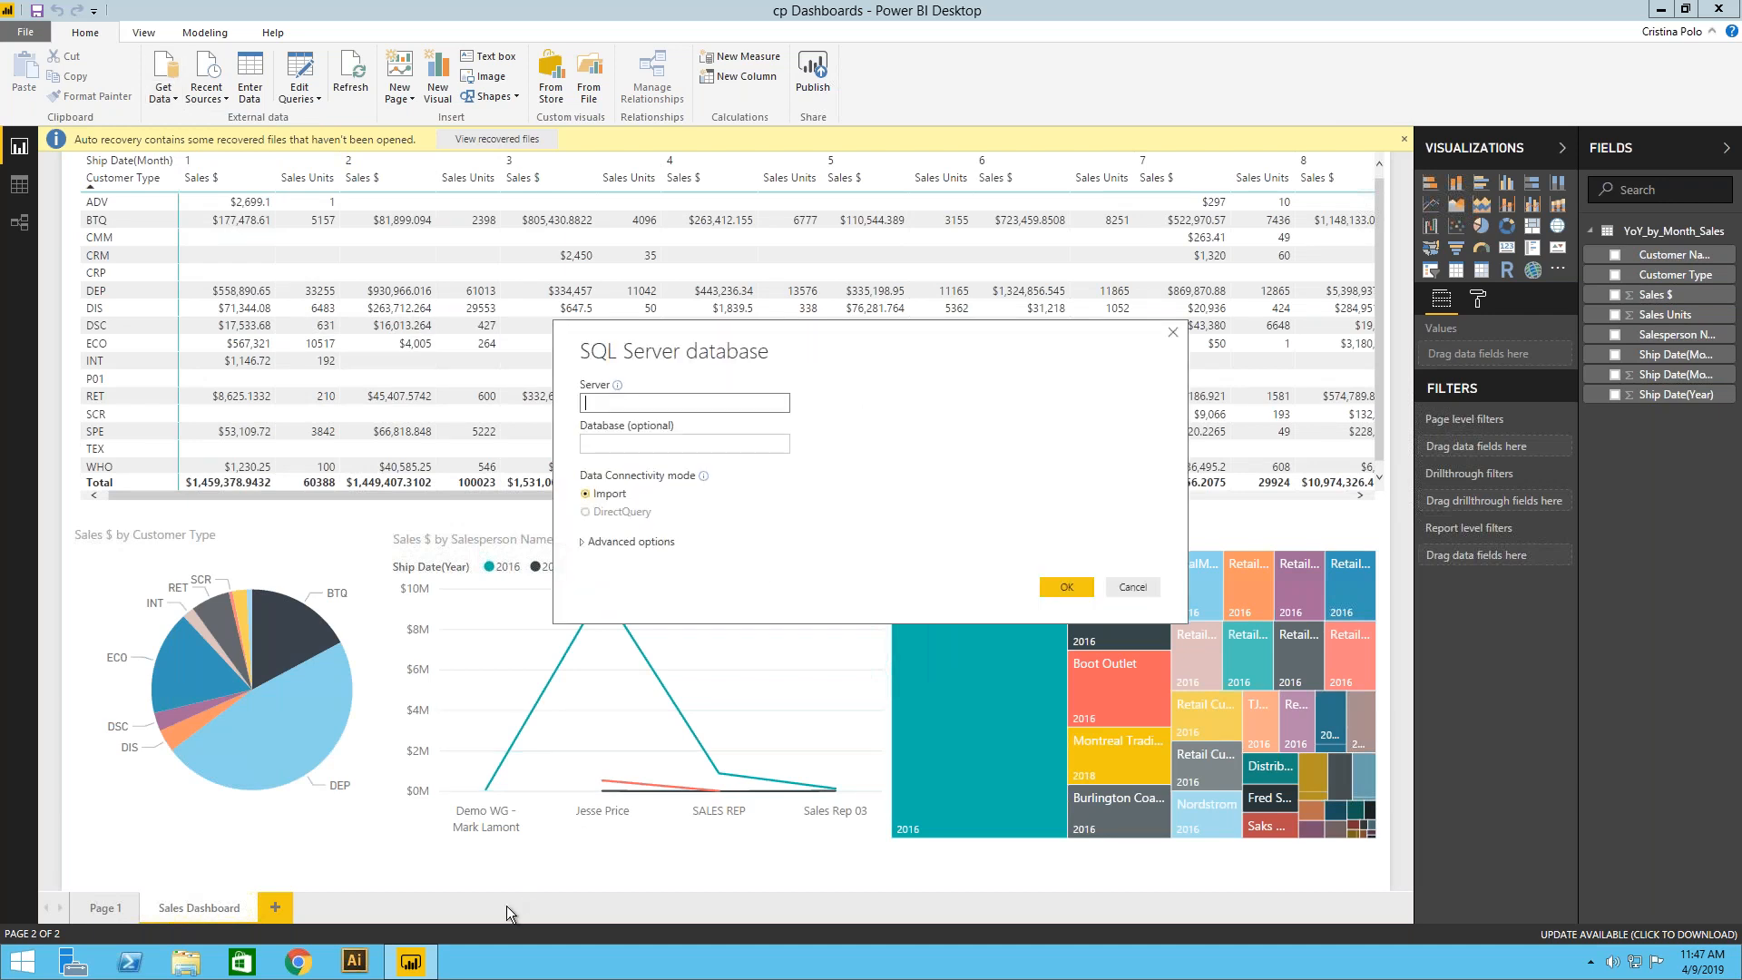
Step: Look up the BI database server in BlueCherry BI's About window, and return to Power BI Desktop to cancel the SQL Server connection
key("alt+Tab")
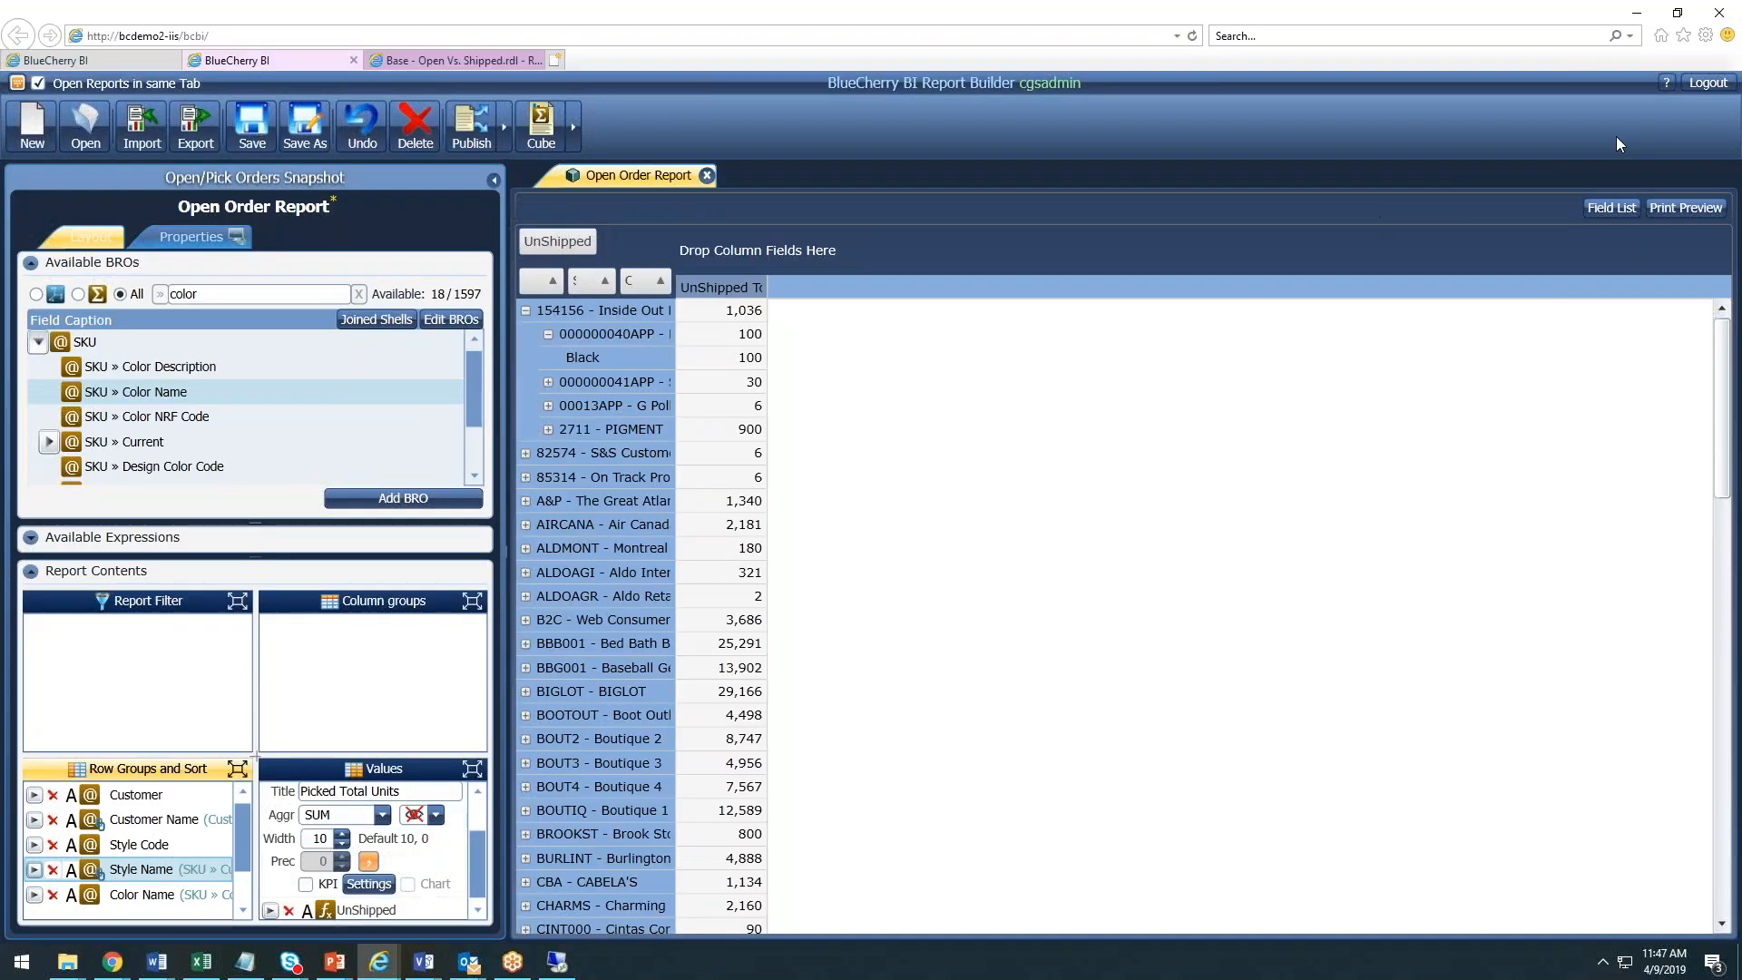
key("F1")
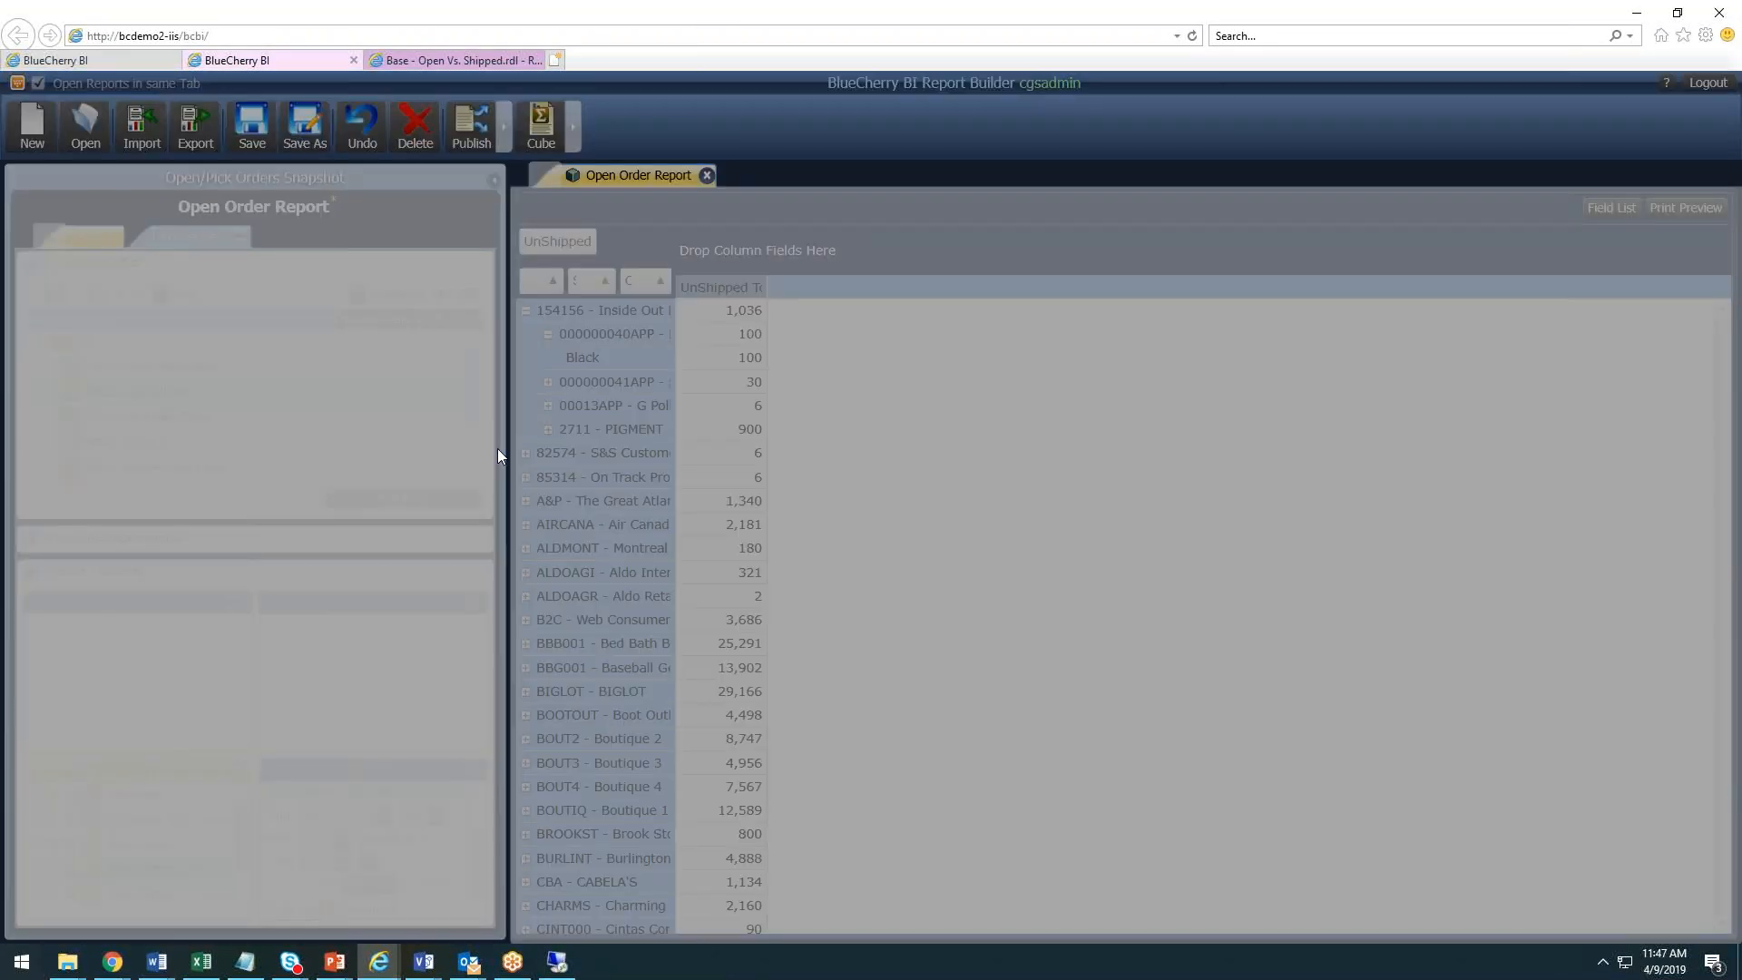
left_click_drag(553, 506, 631, 507)
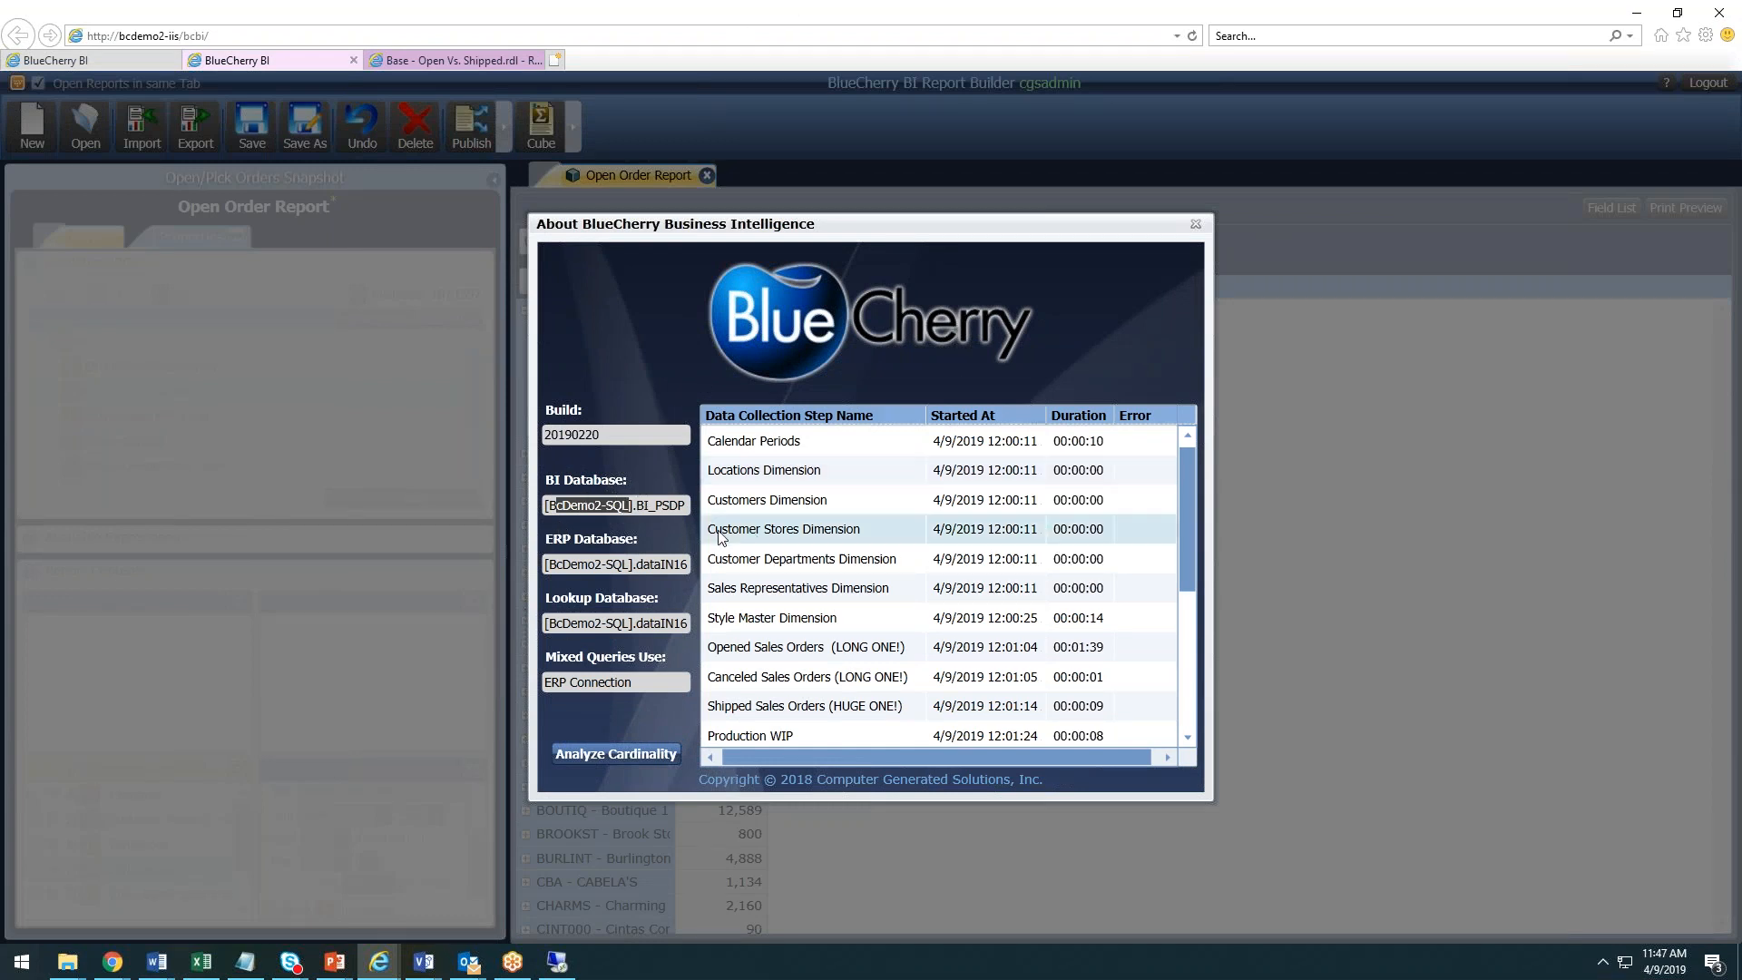
left_click(1636, 13)
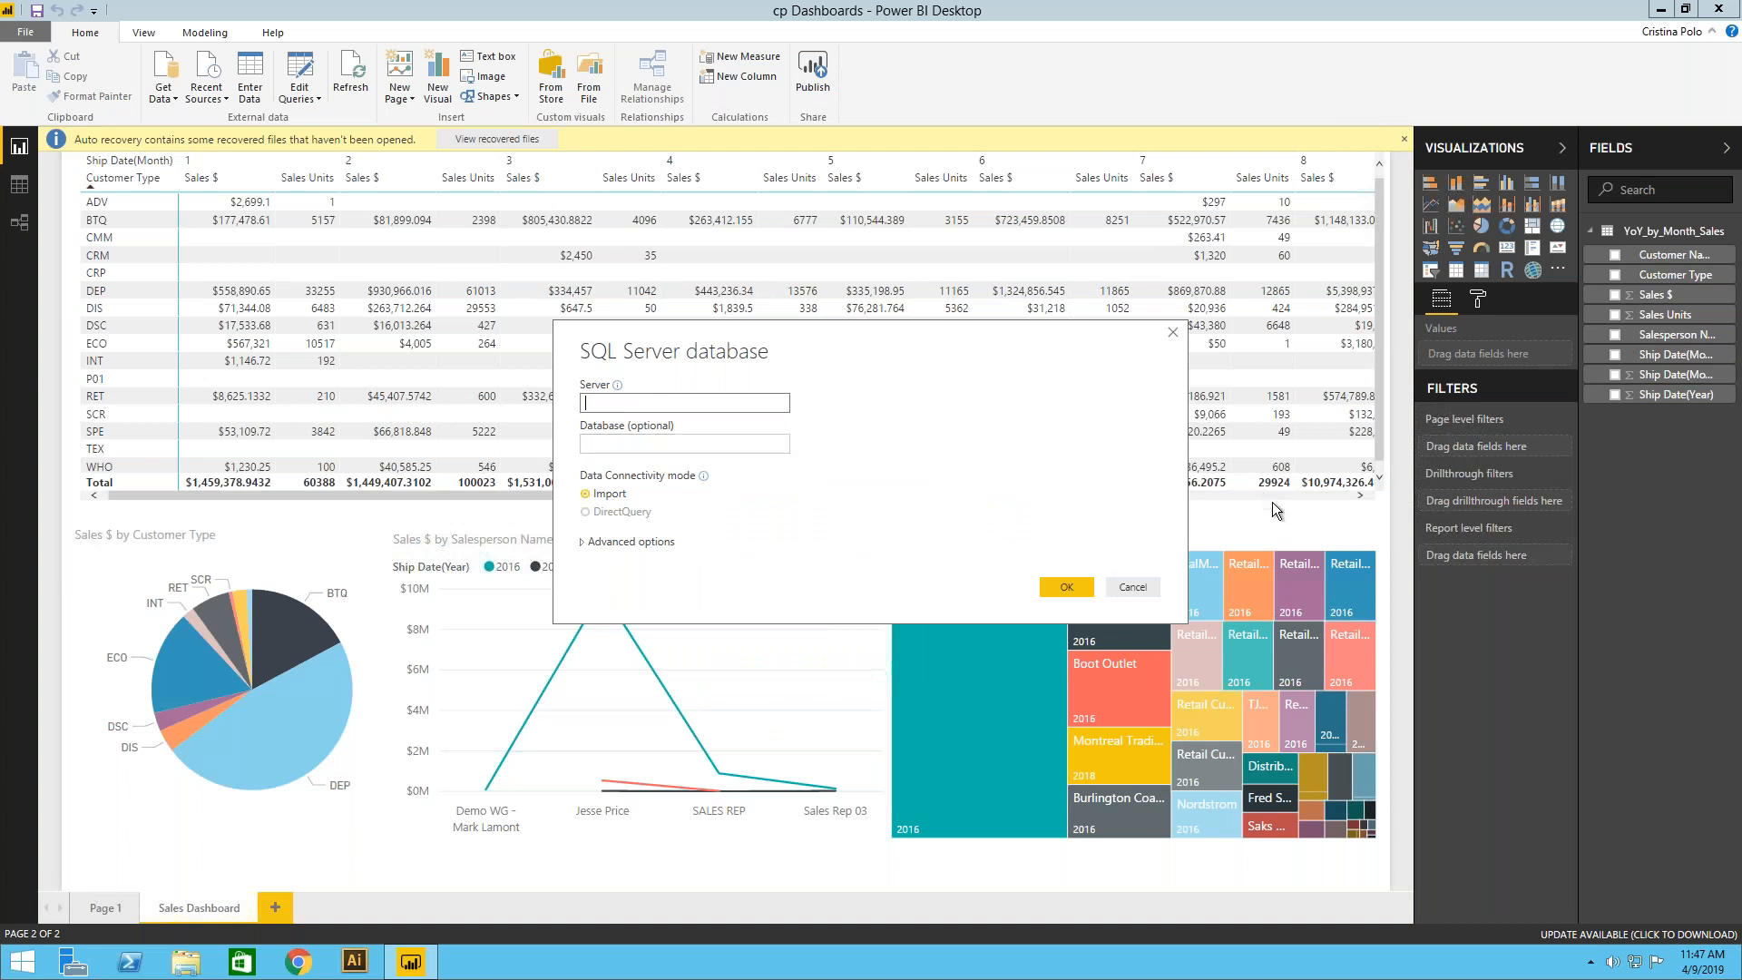
left_click(1133, 586)
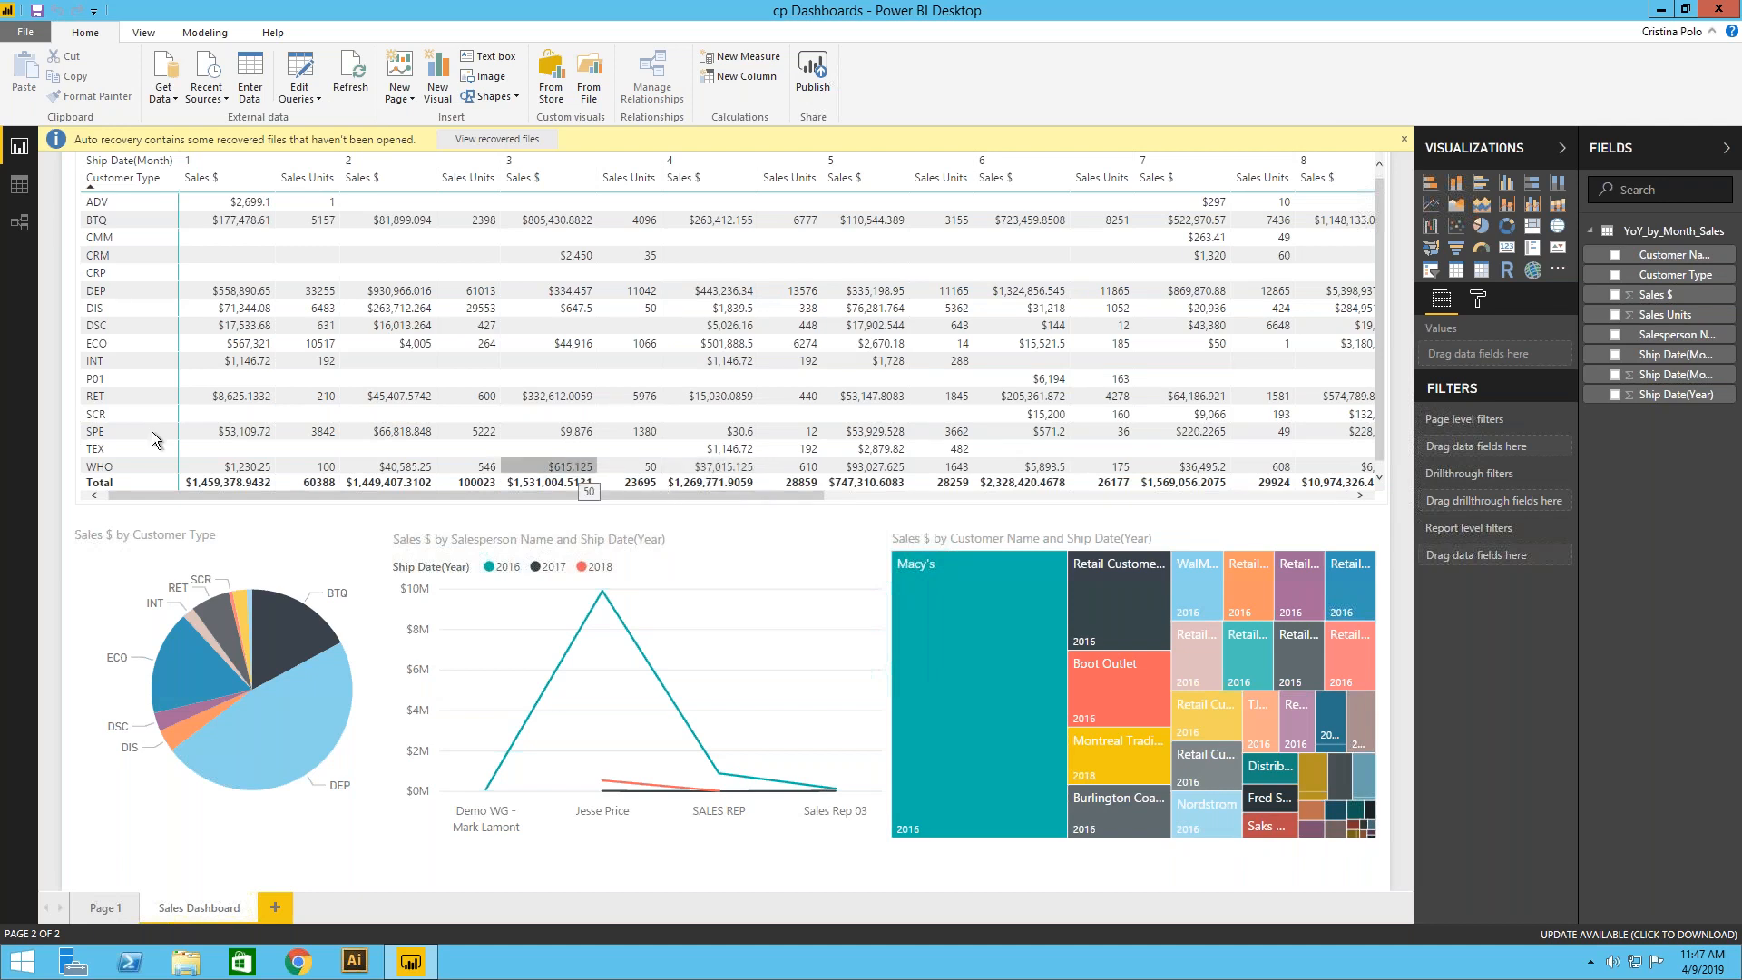
left_click(1675, 234)
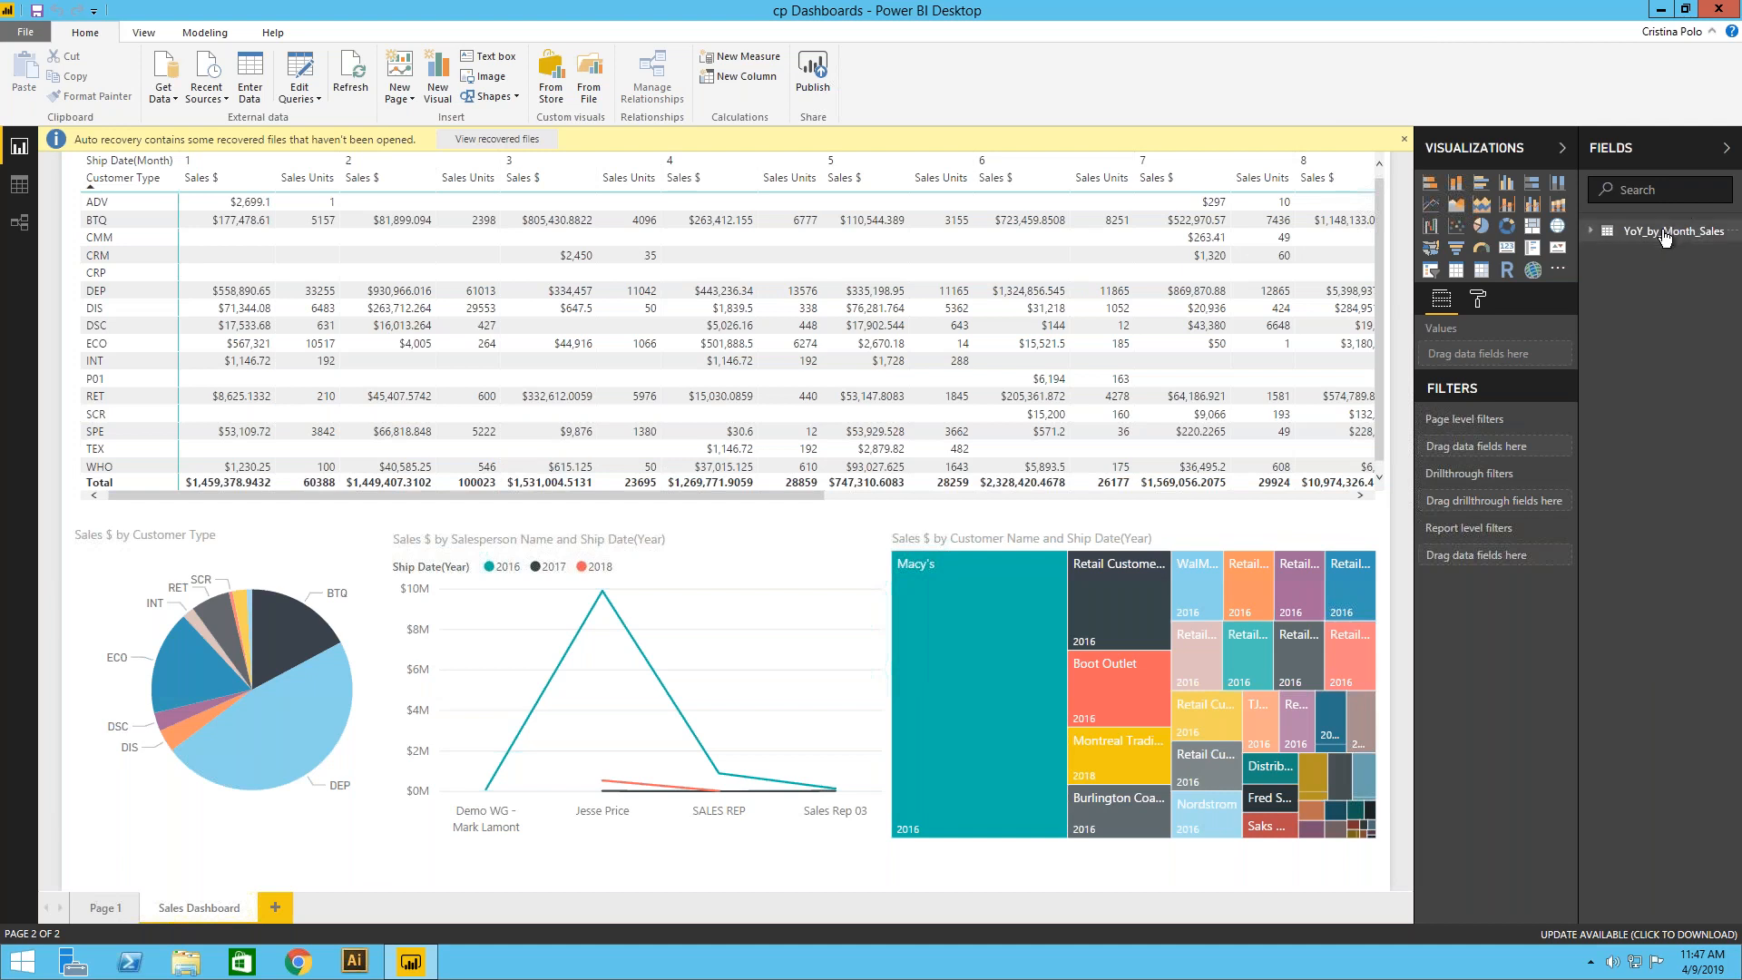
left_click(1670, 236)
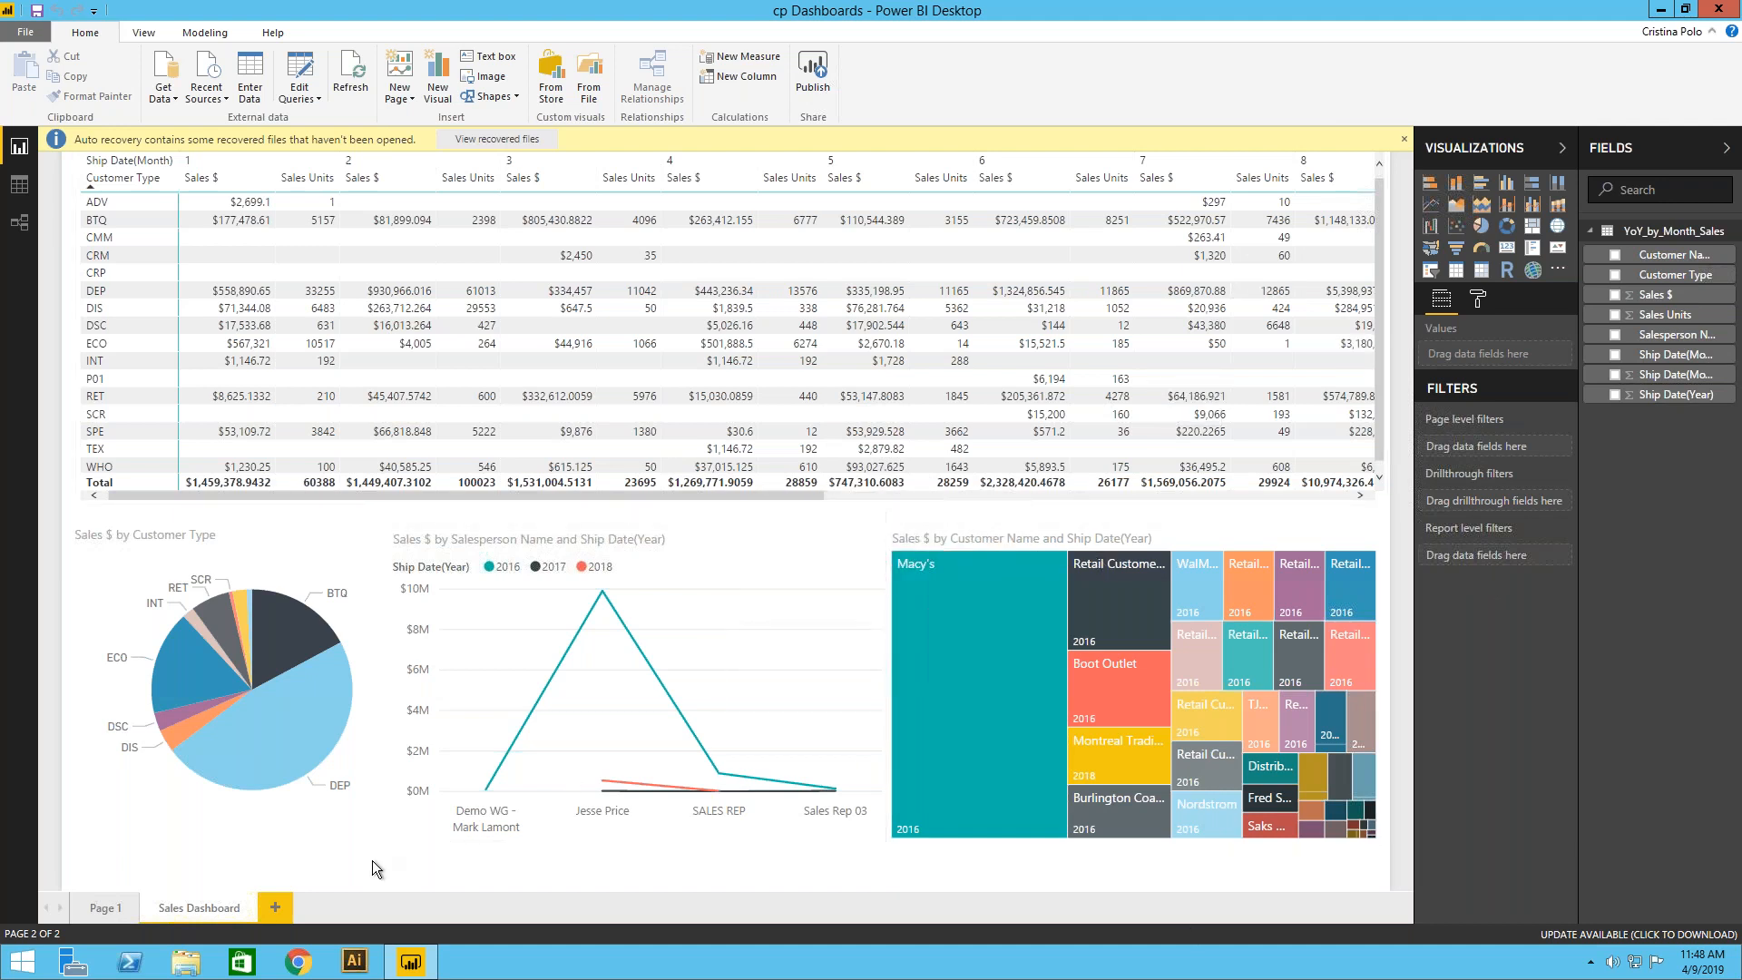
Step: Add a new report page with a line chart showing Sales $ and Sales Units by Customer Name
left_click(275, 907)
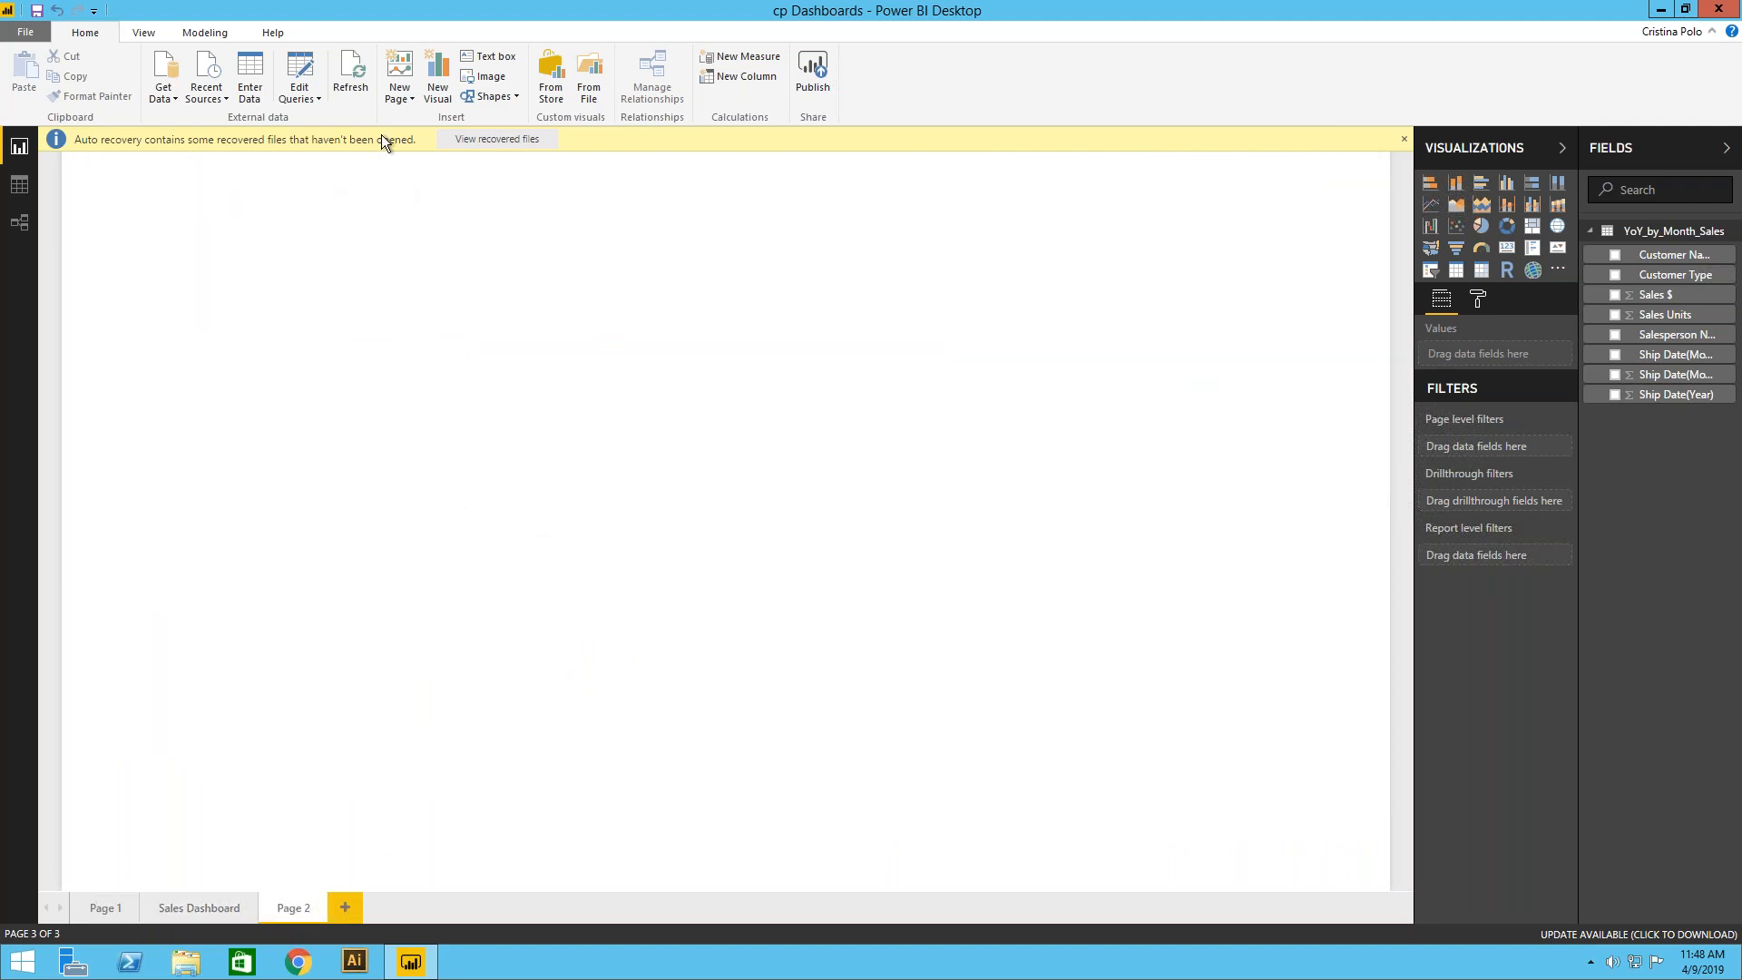
left_click(438, 92)
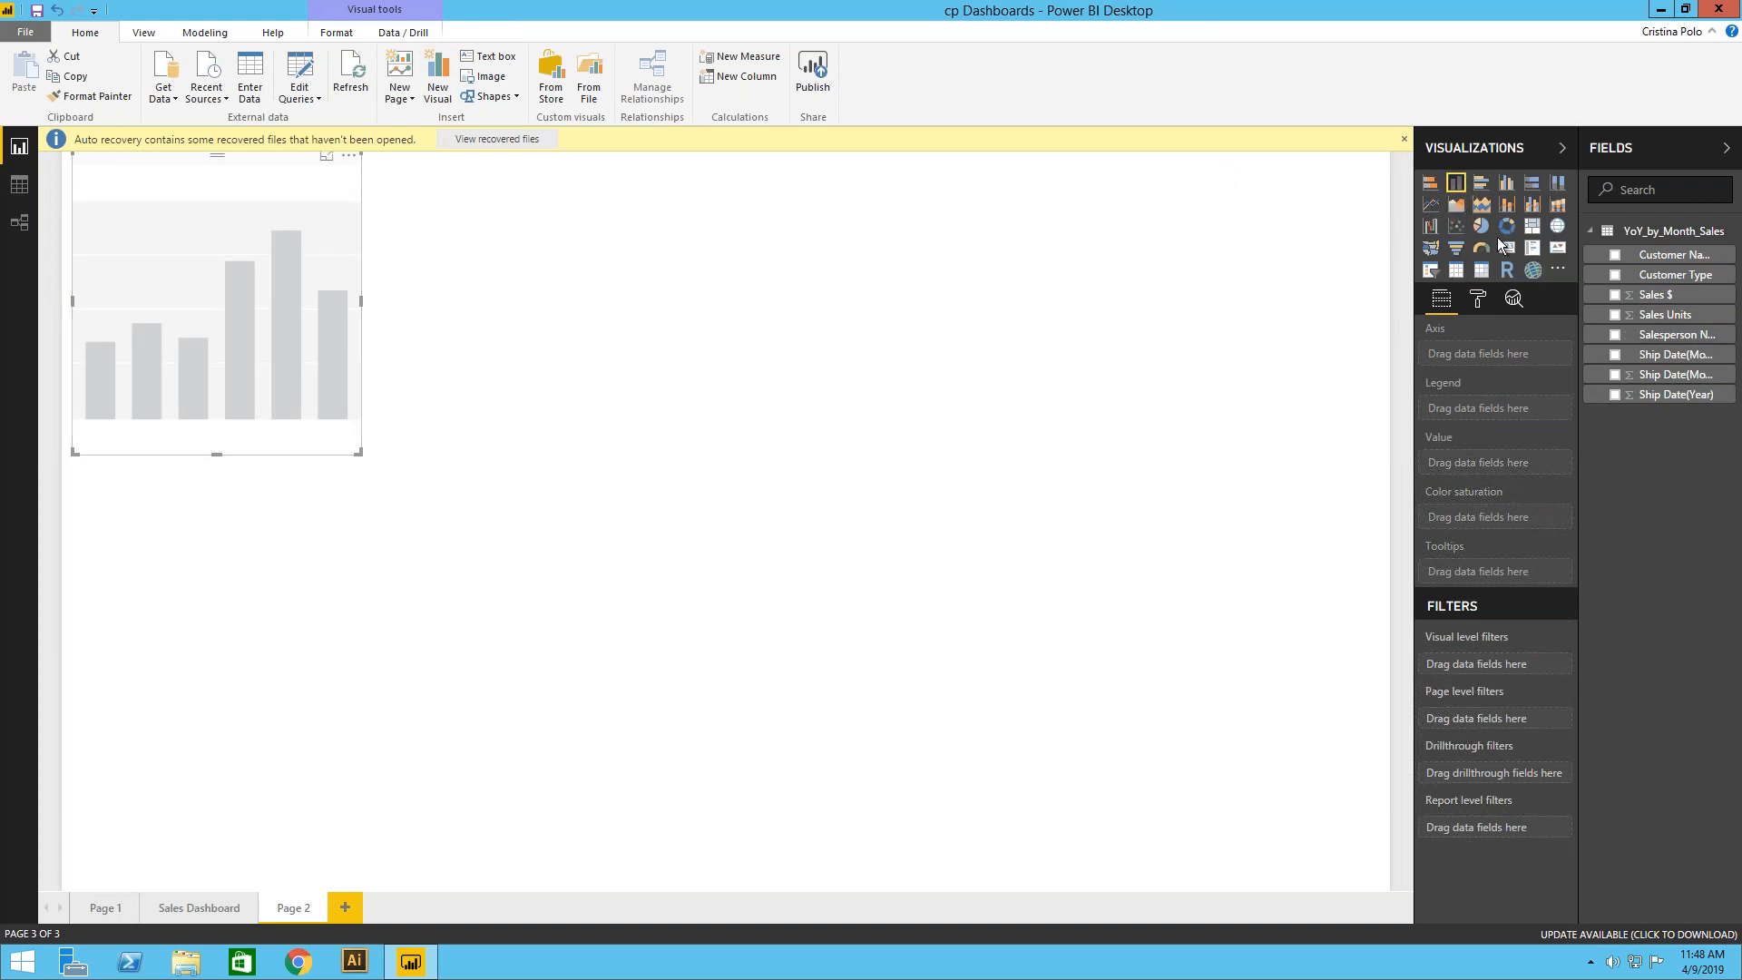
left_click(1435, 208)
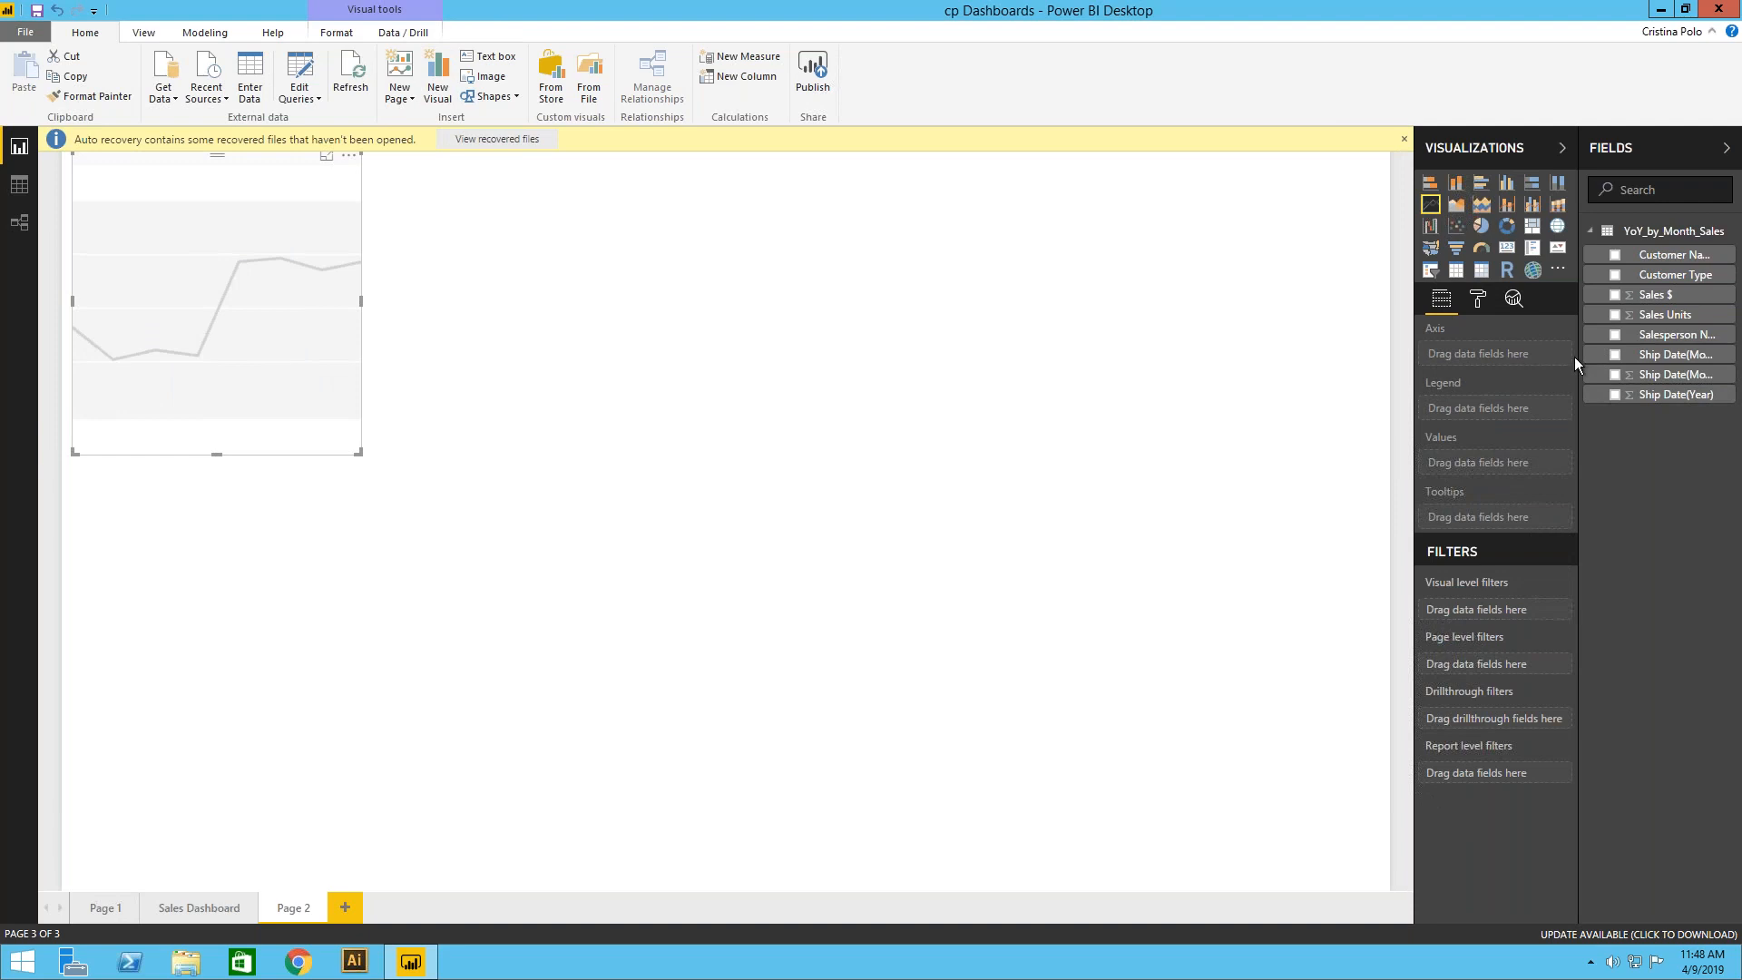
left_click(1615, 295)
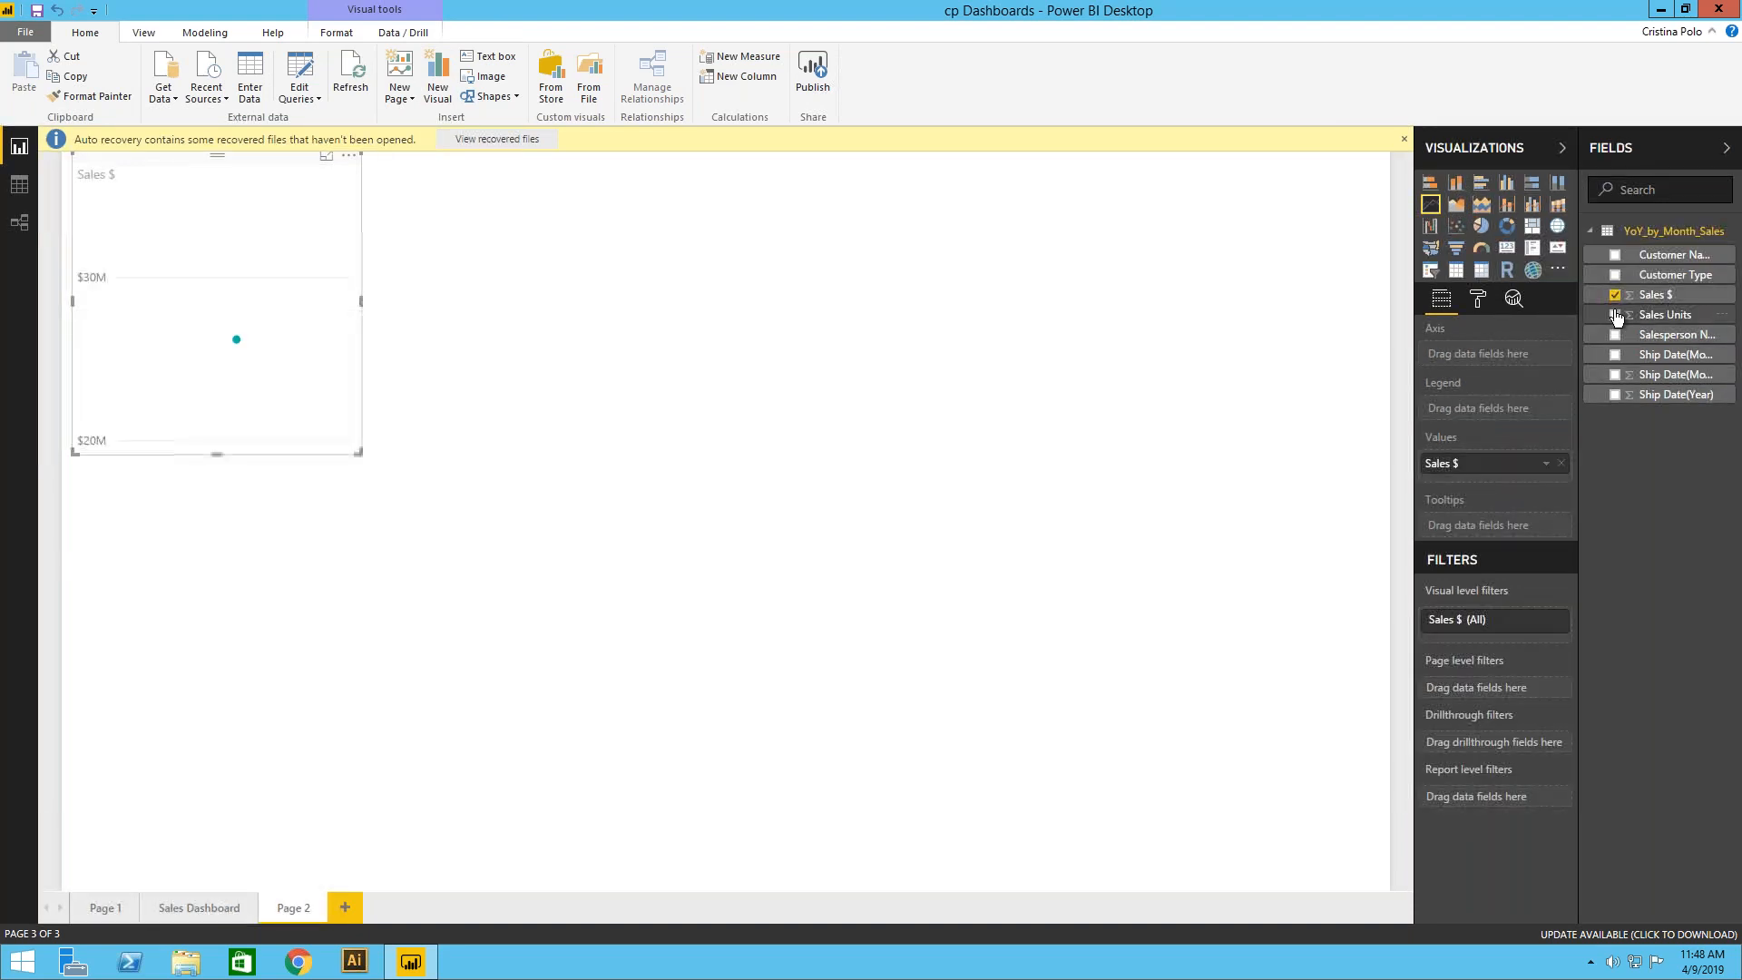
left_click(1615, 315)
left_click(1616, 257)
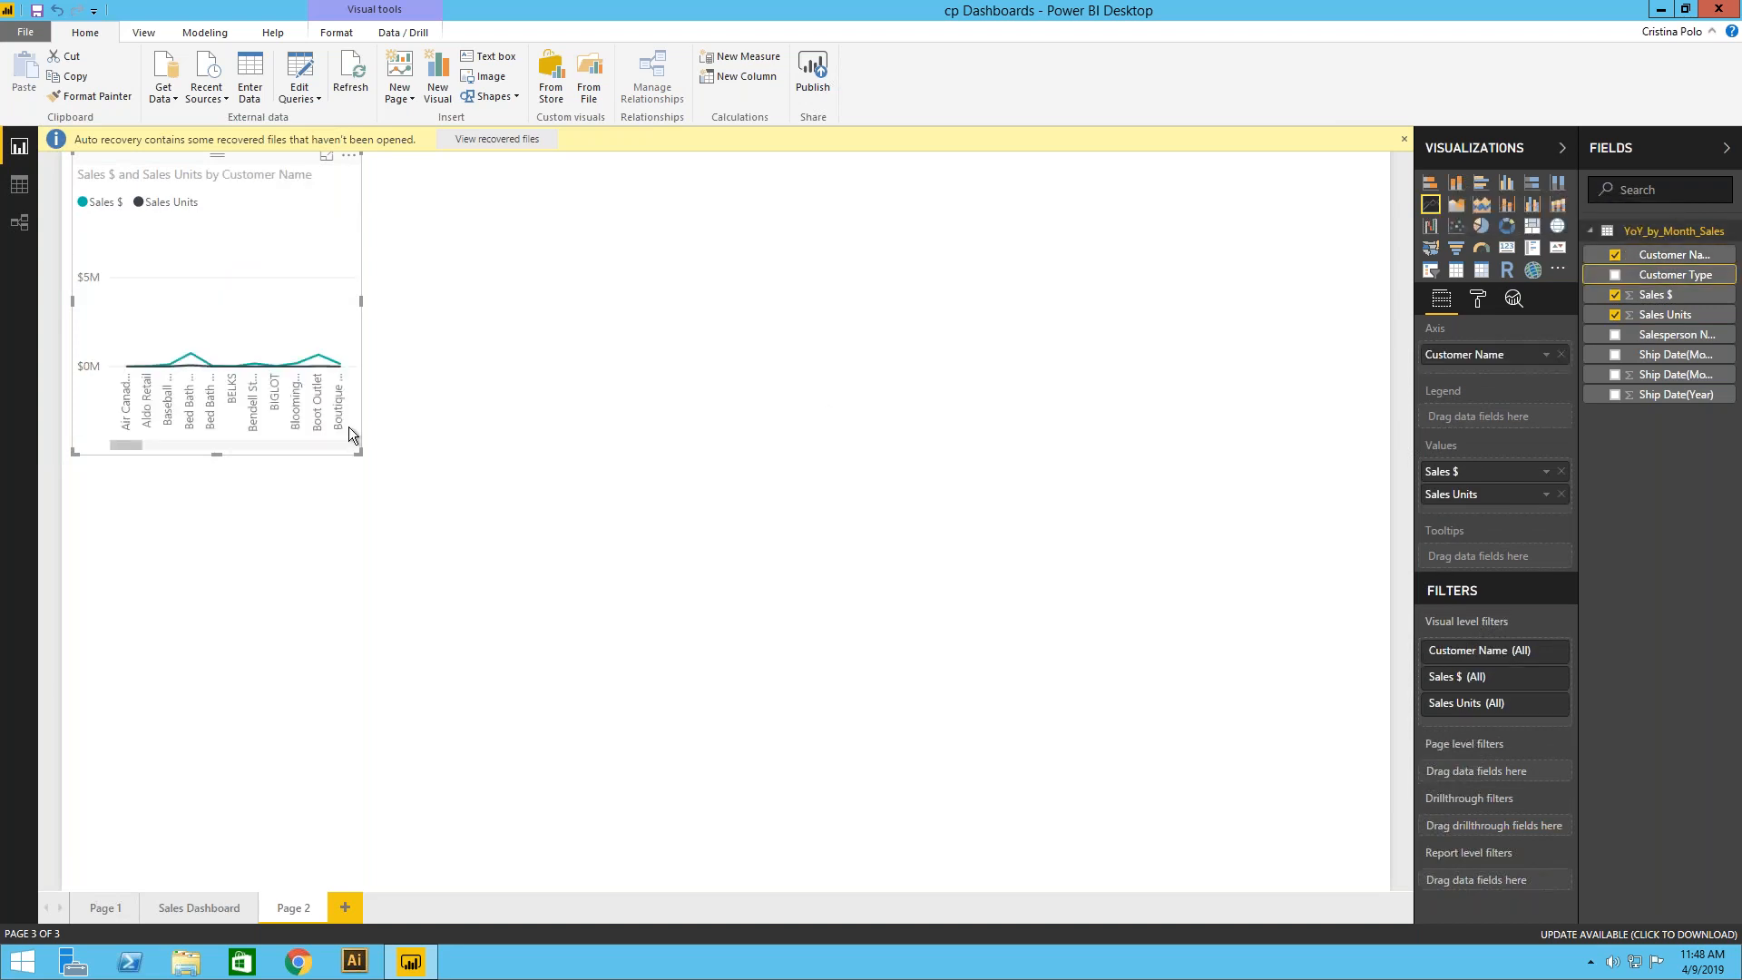
Step: Replace Customer Name with Customer Type as the only axis field of the line chart
left_click(1617, 276)
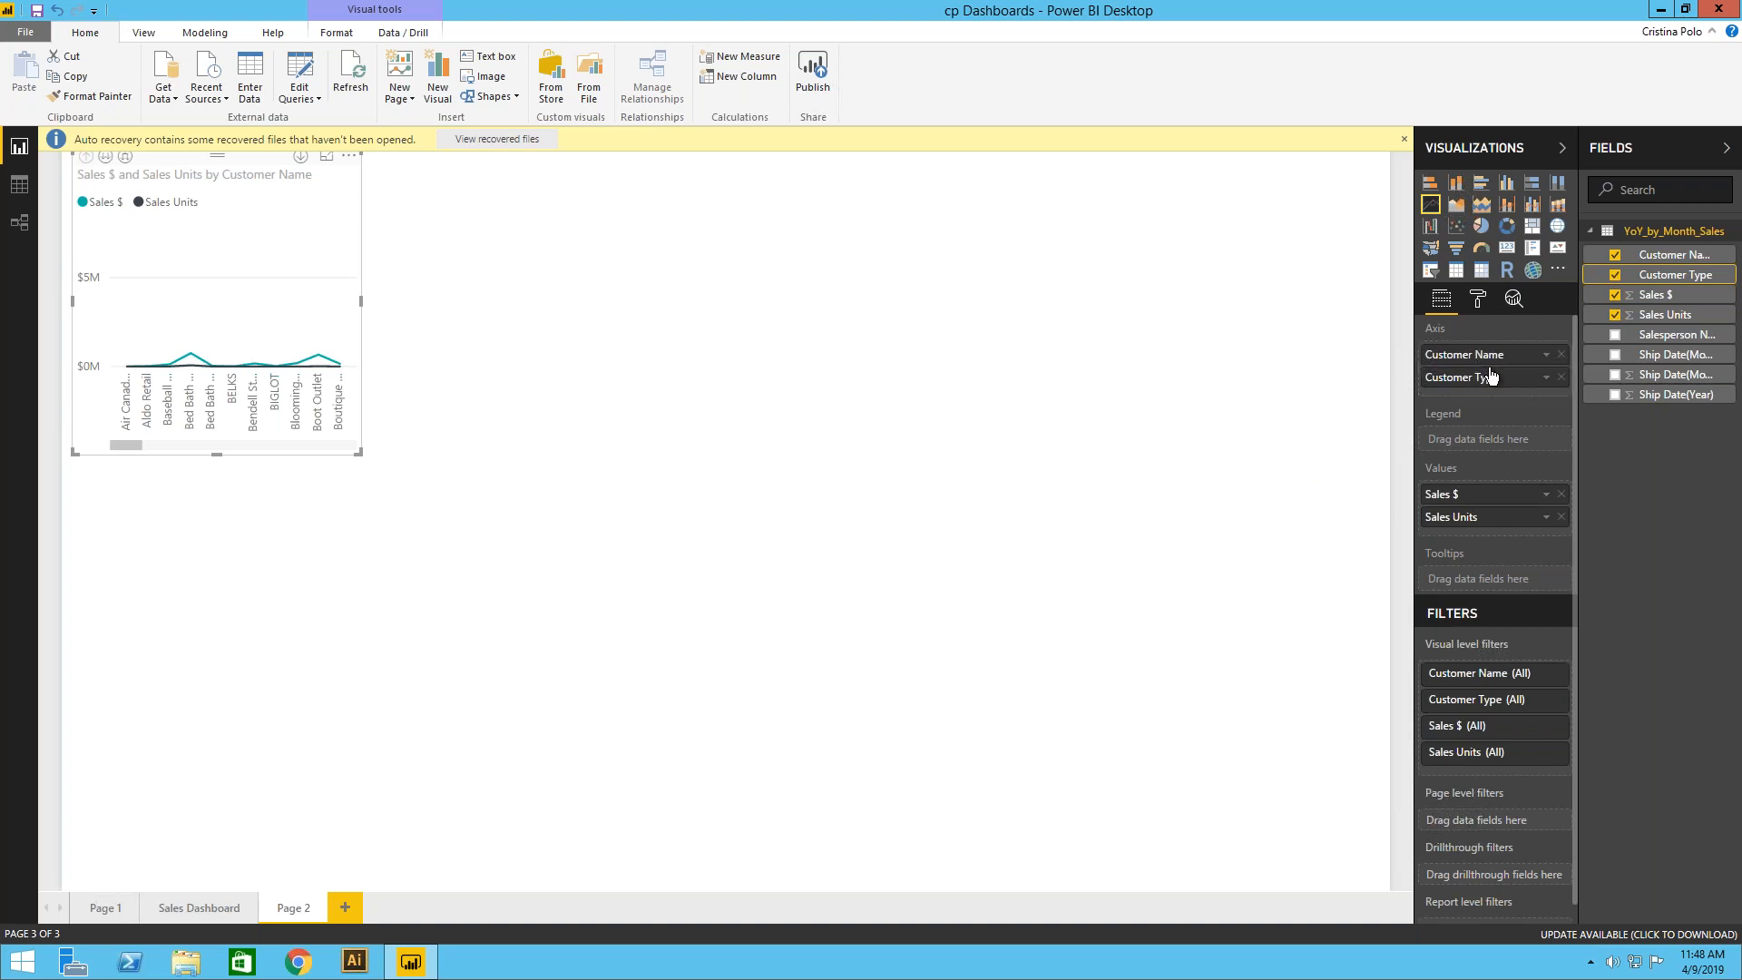
left_click(1560, 376)
left_click(1563, 354)
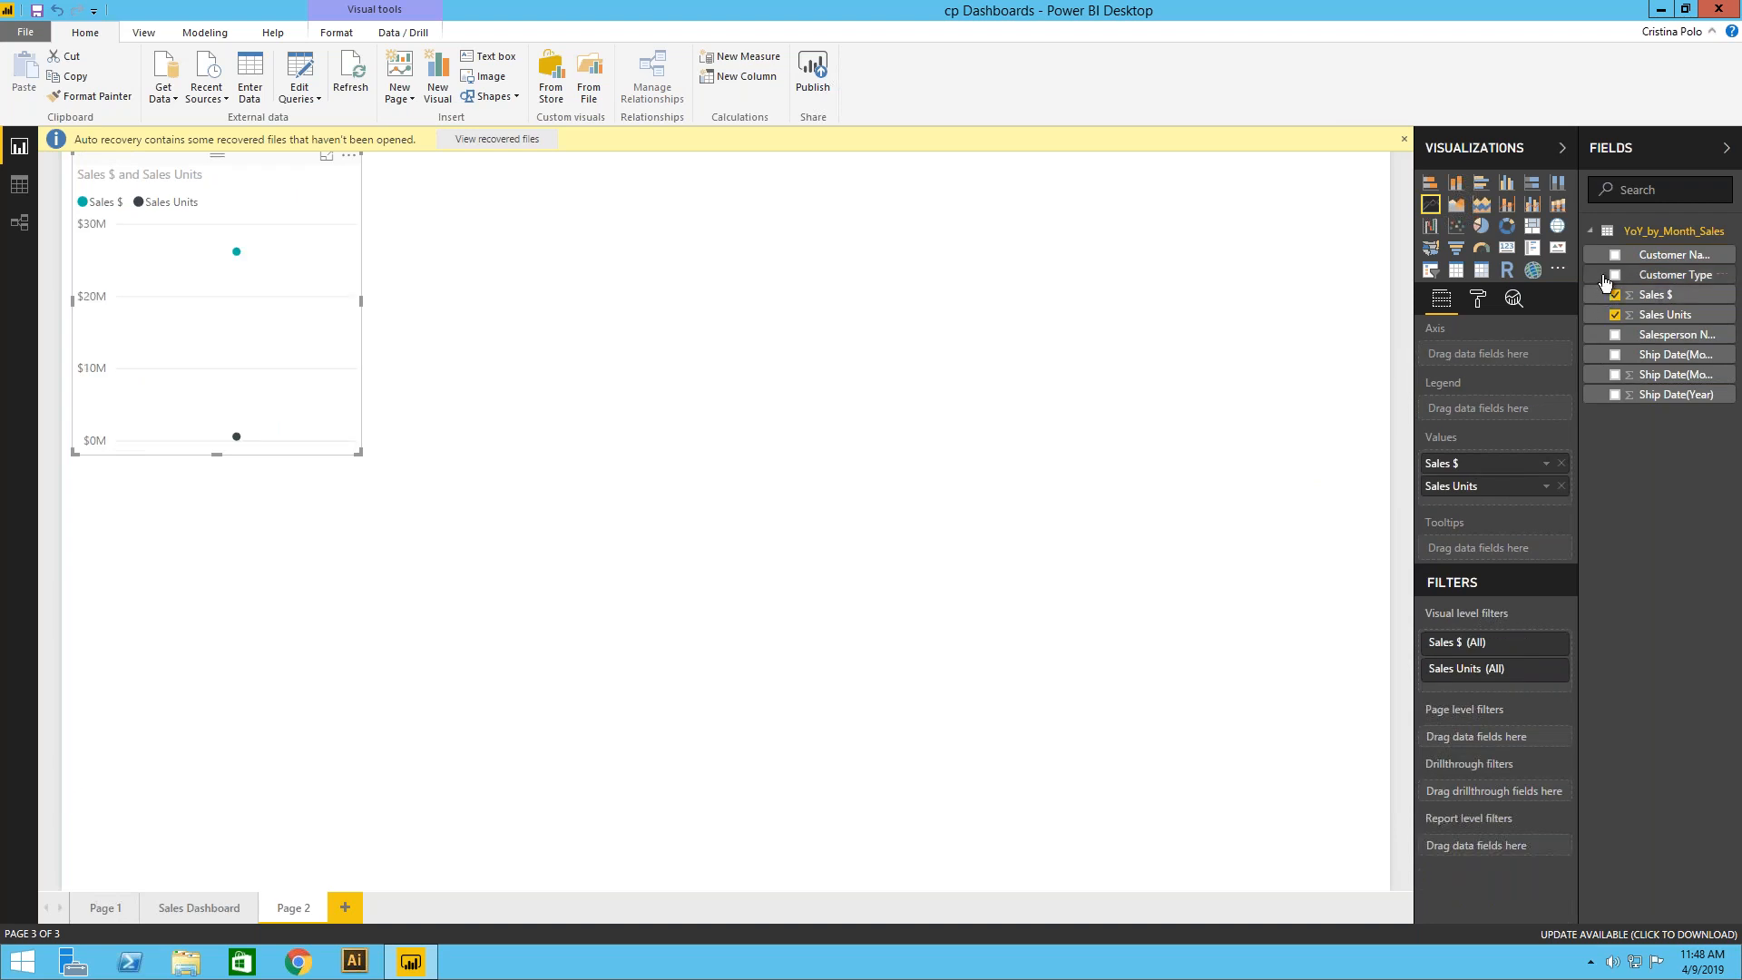
left_click(1615, 275)
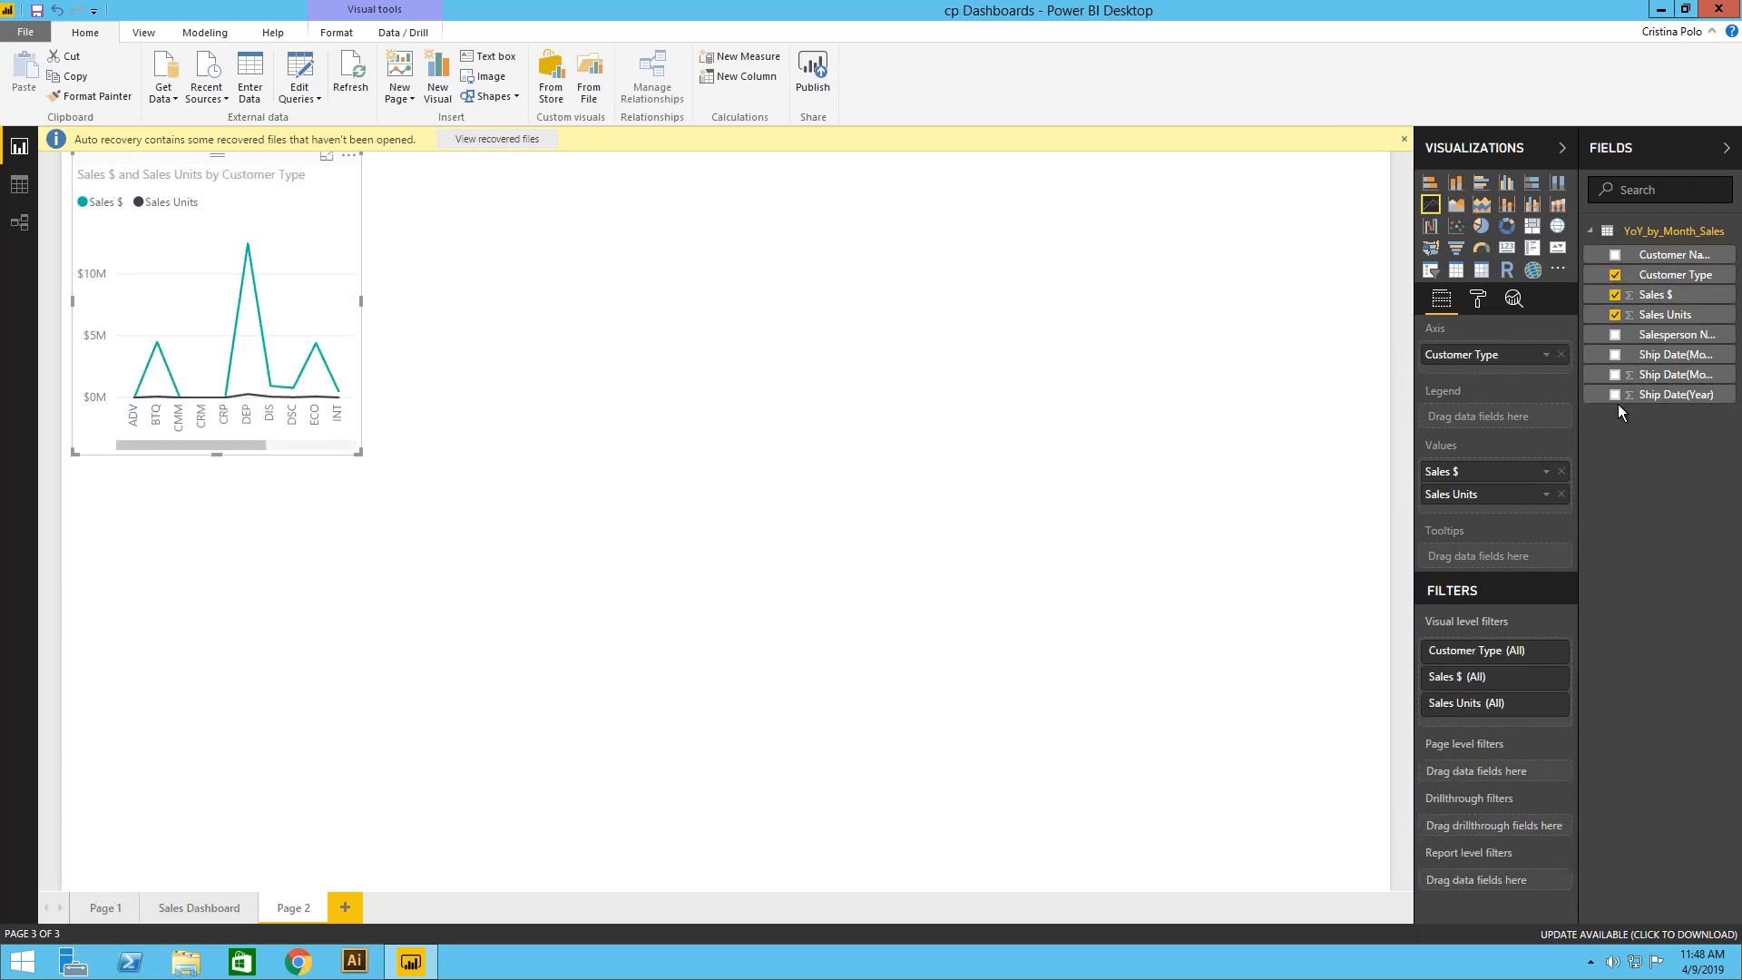
Step: Widen the line chart with Ship Date(Month) added to its values, and highlight the Sales $ line
left_click(1616, 375)
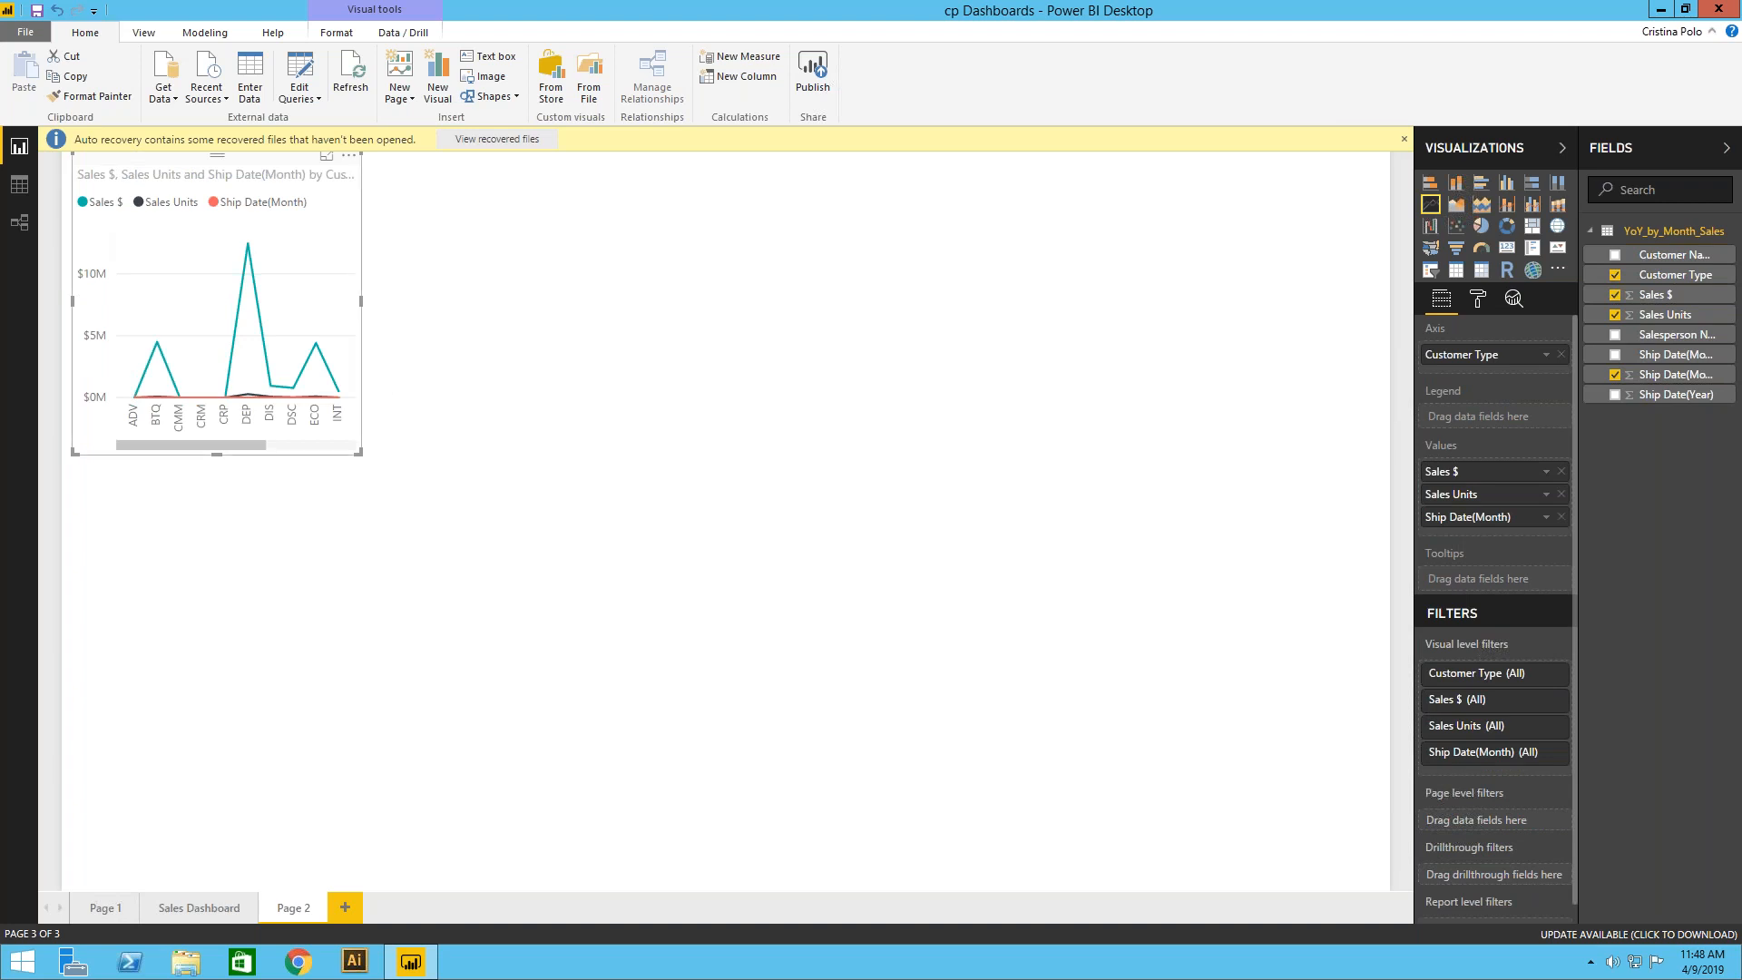
left_click_drag(362, 301, 497, 307)
left_click(1165, 467)
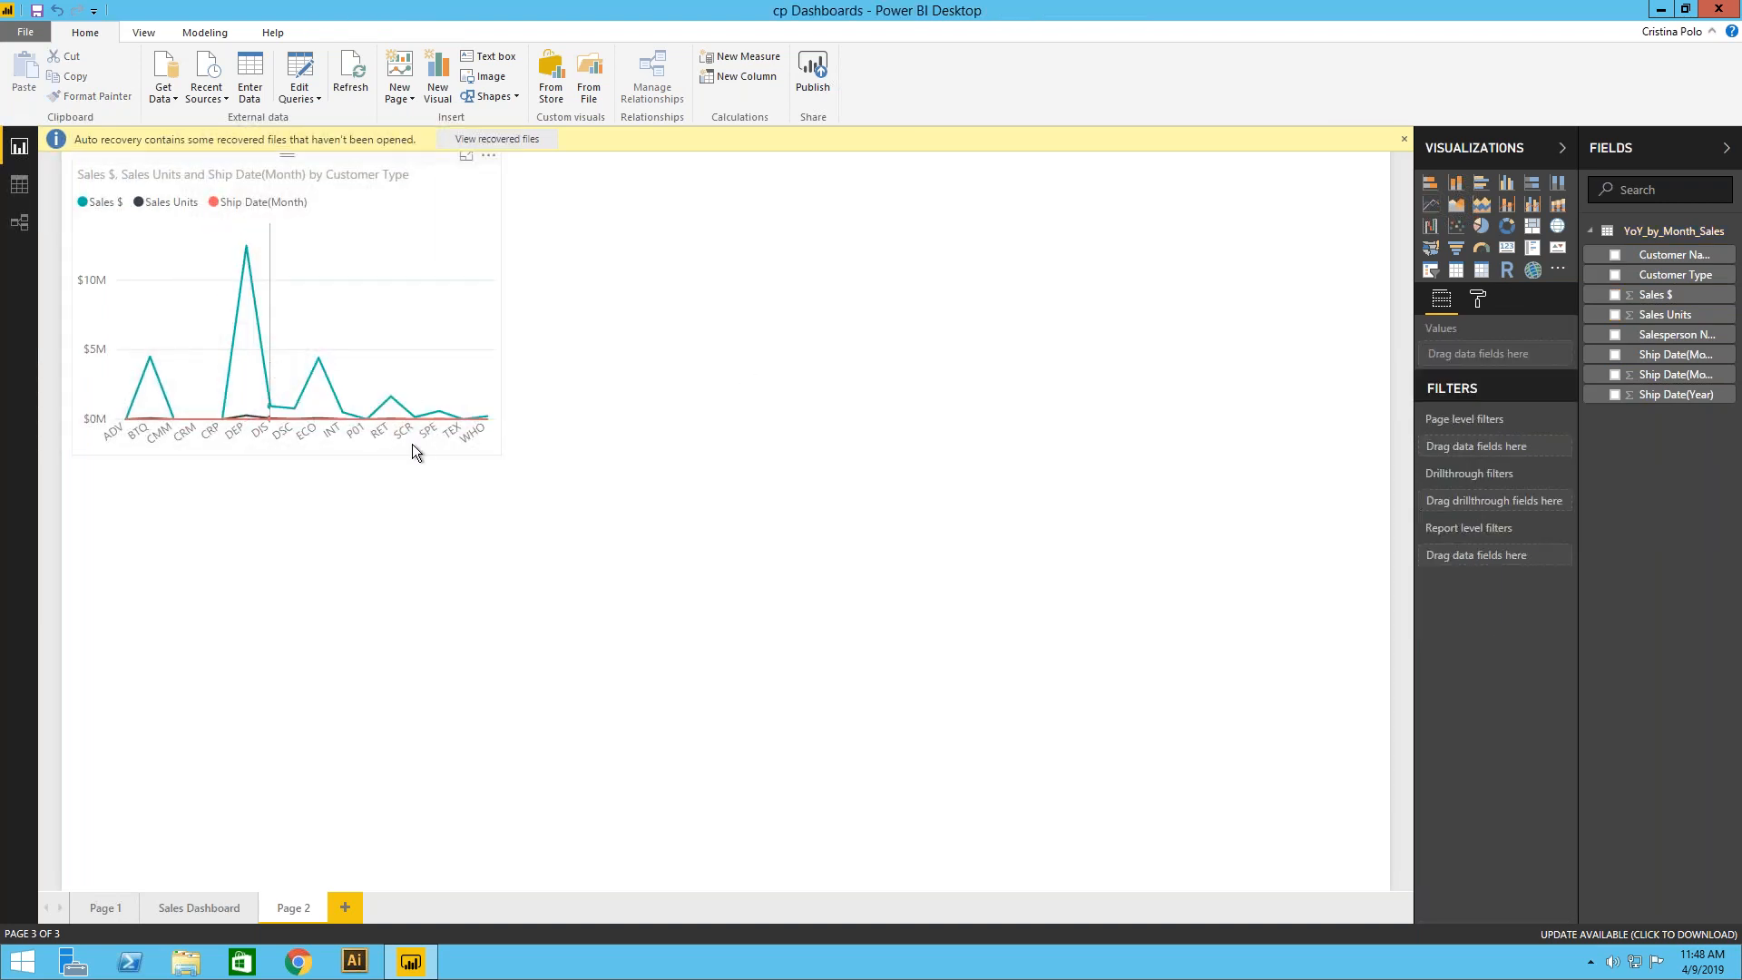
left_click(236, 352)
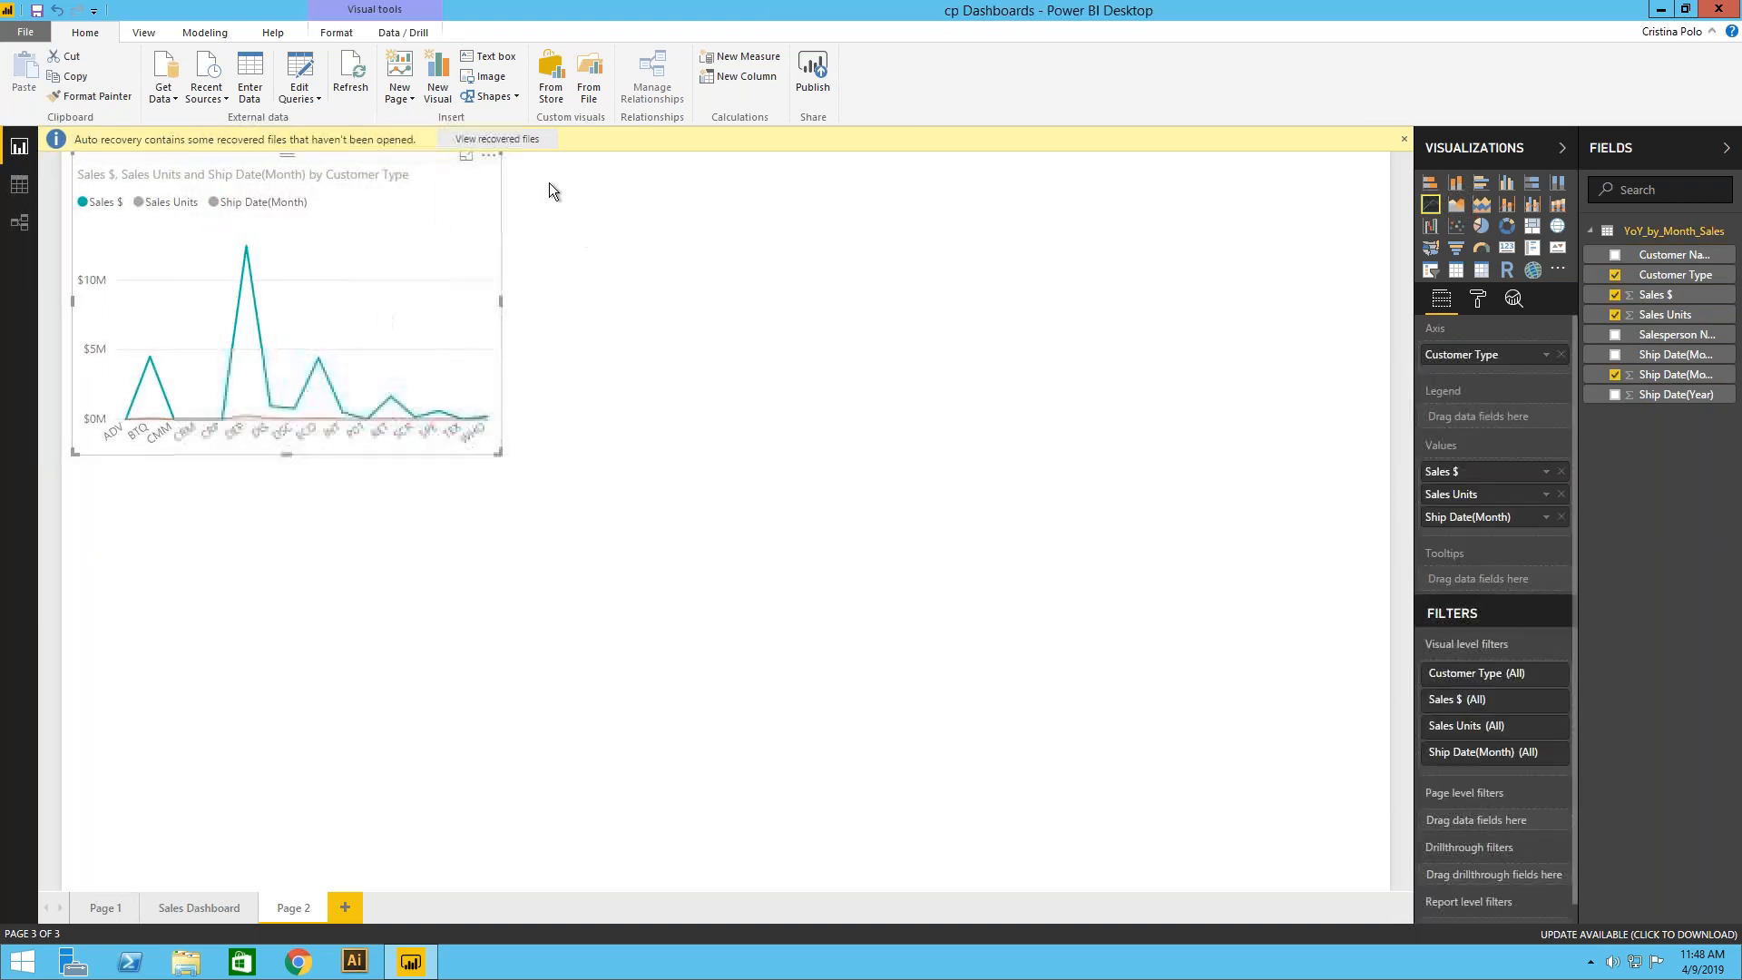
Step: Add a donut chart below the line chart with Ship Date(Year) and Sales $ as its values
left_click(438, 102)
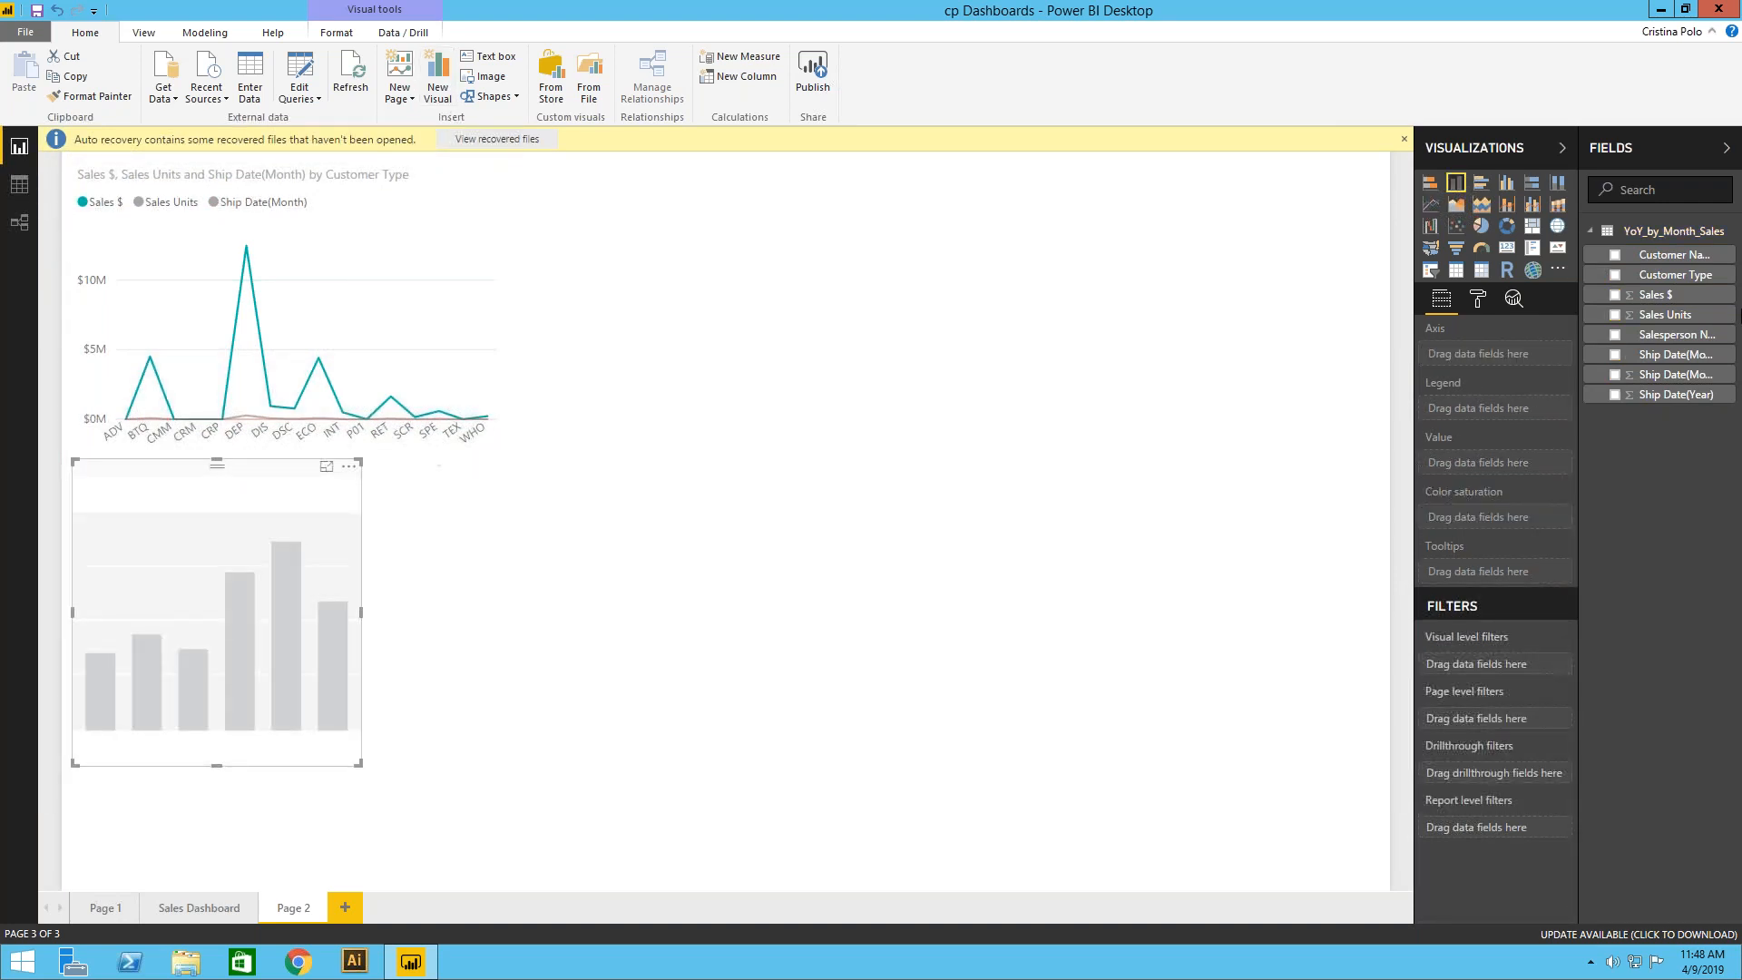
left_click(1506, 226)
left_click(1615, 394)
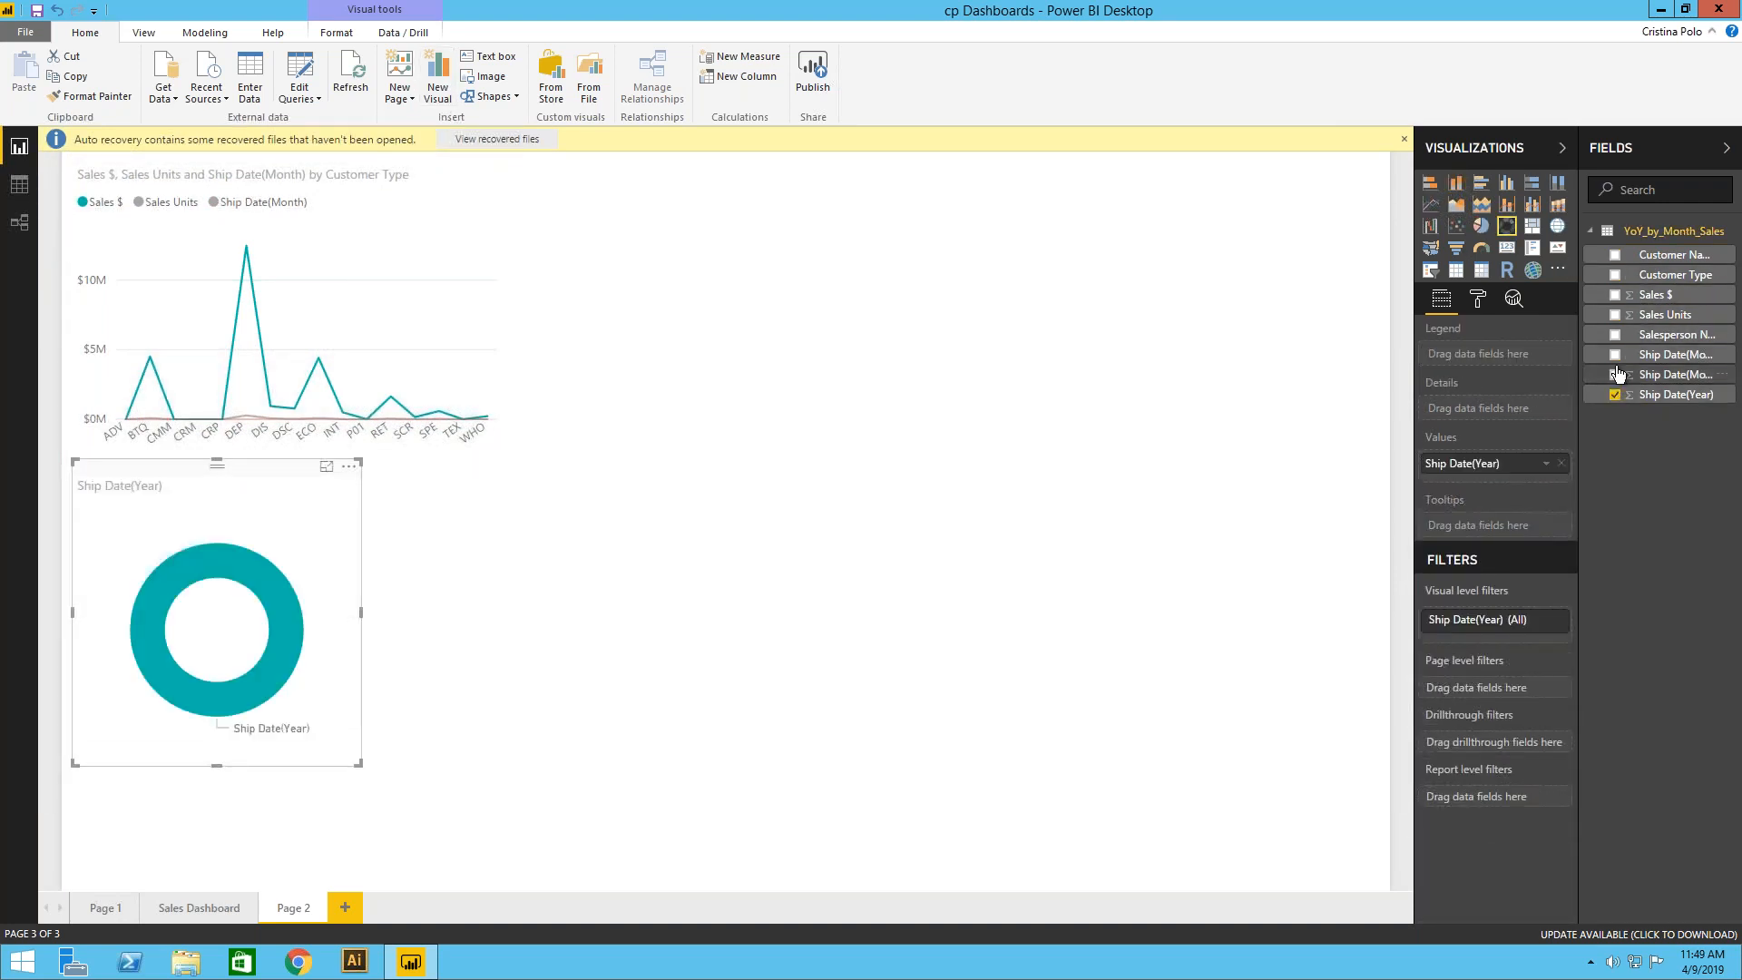
left_click(1615, 295)
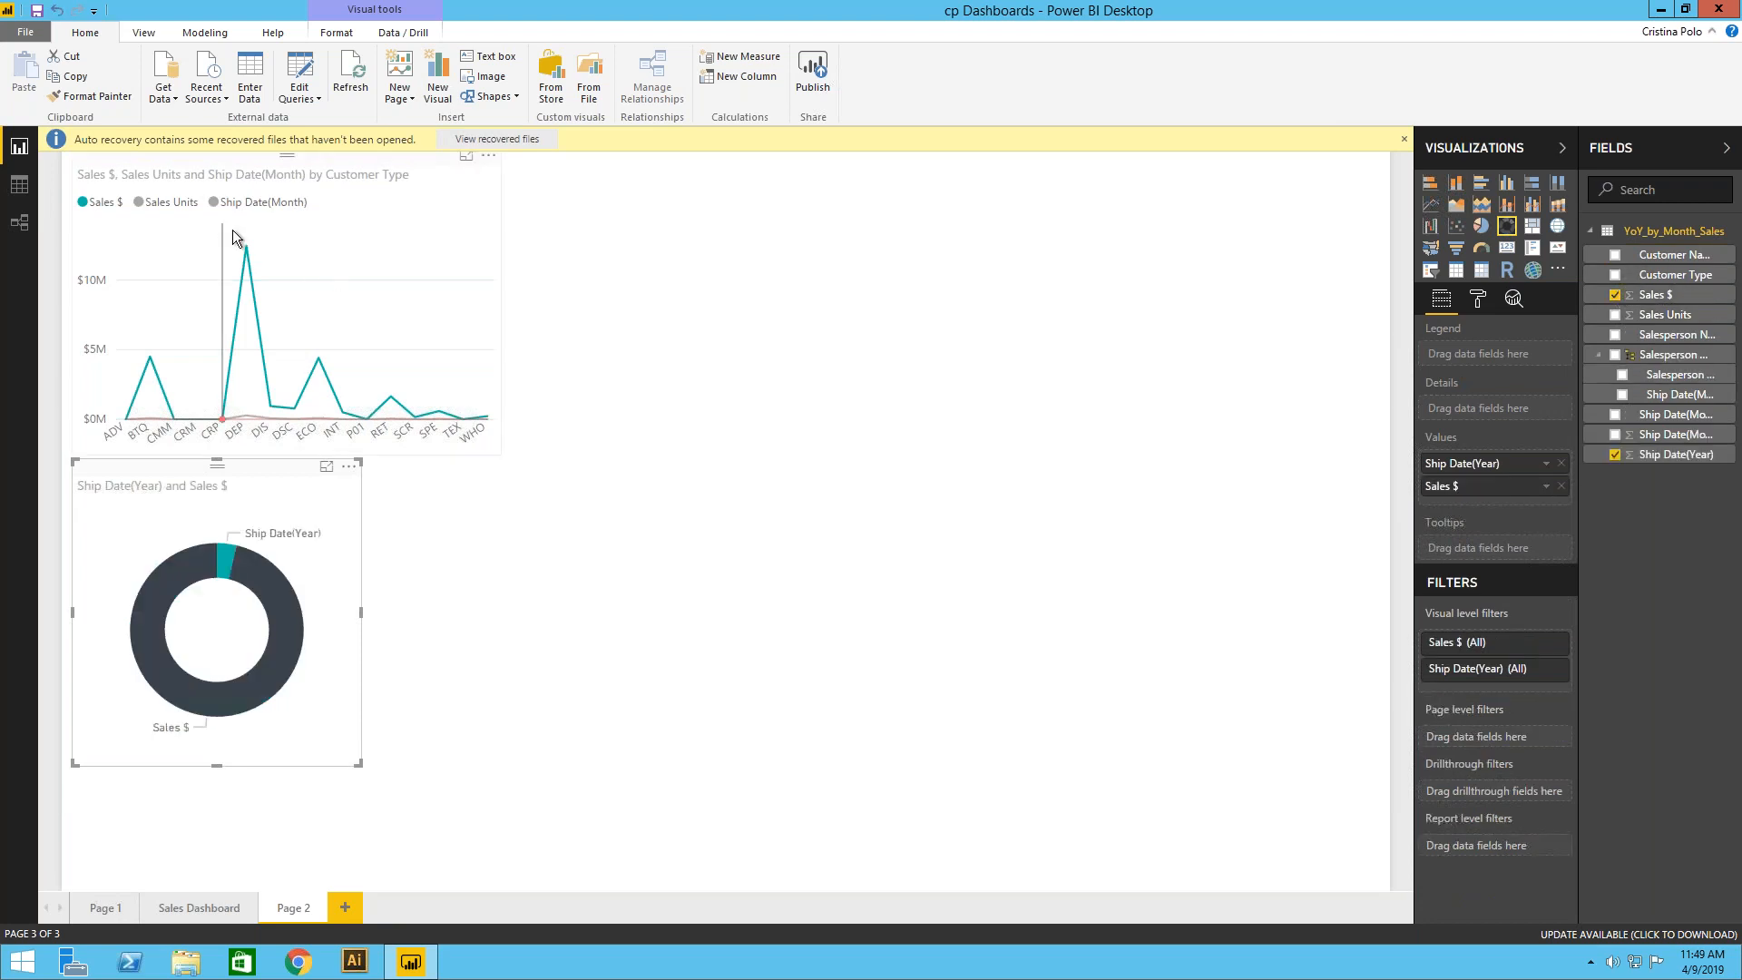
Step: On the Sales Dashboard page, cross-filter the visuals by the DEP pie slice and by the Macy's treemap tile, clearing each filter again
left_click(209, 907)
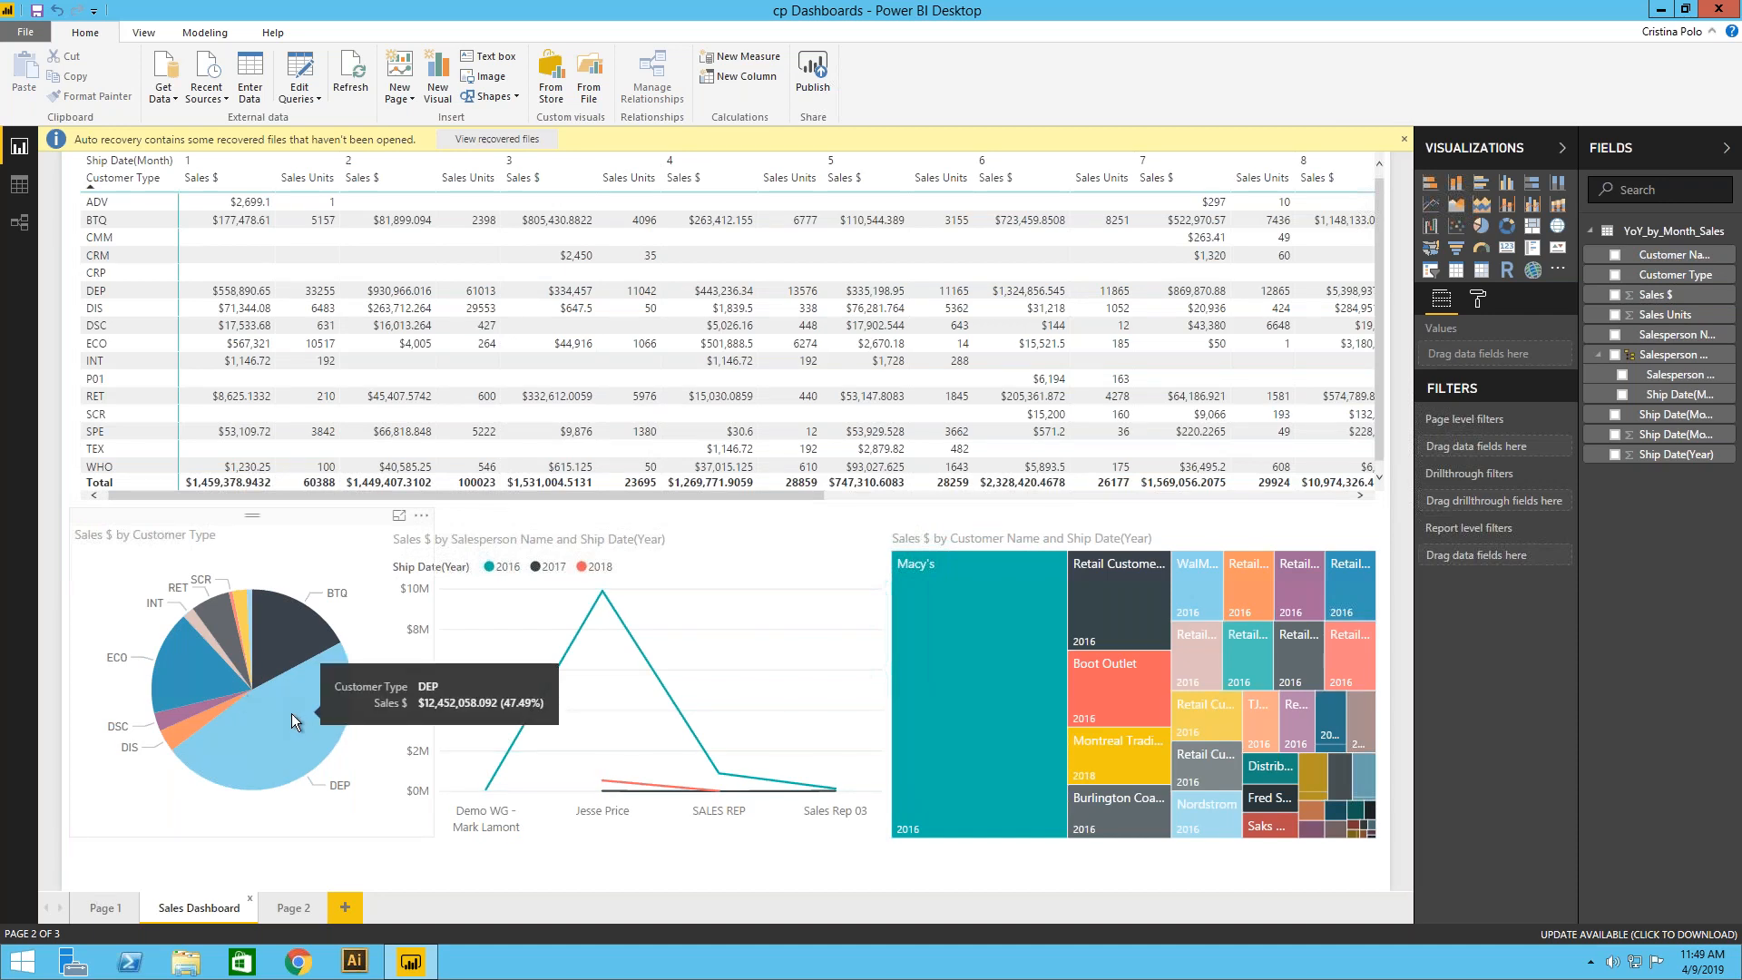
left_click(320, 715)
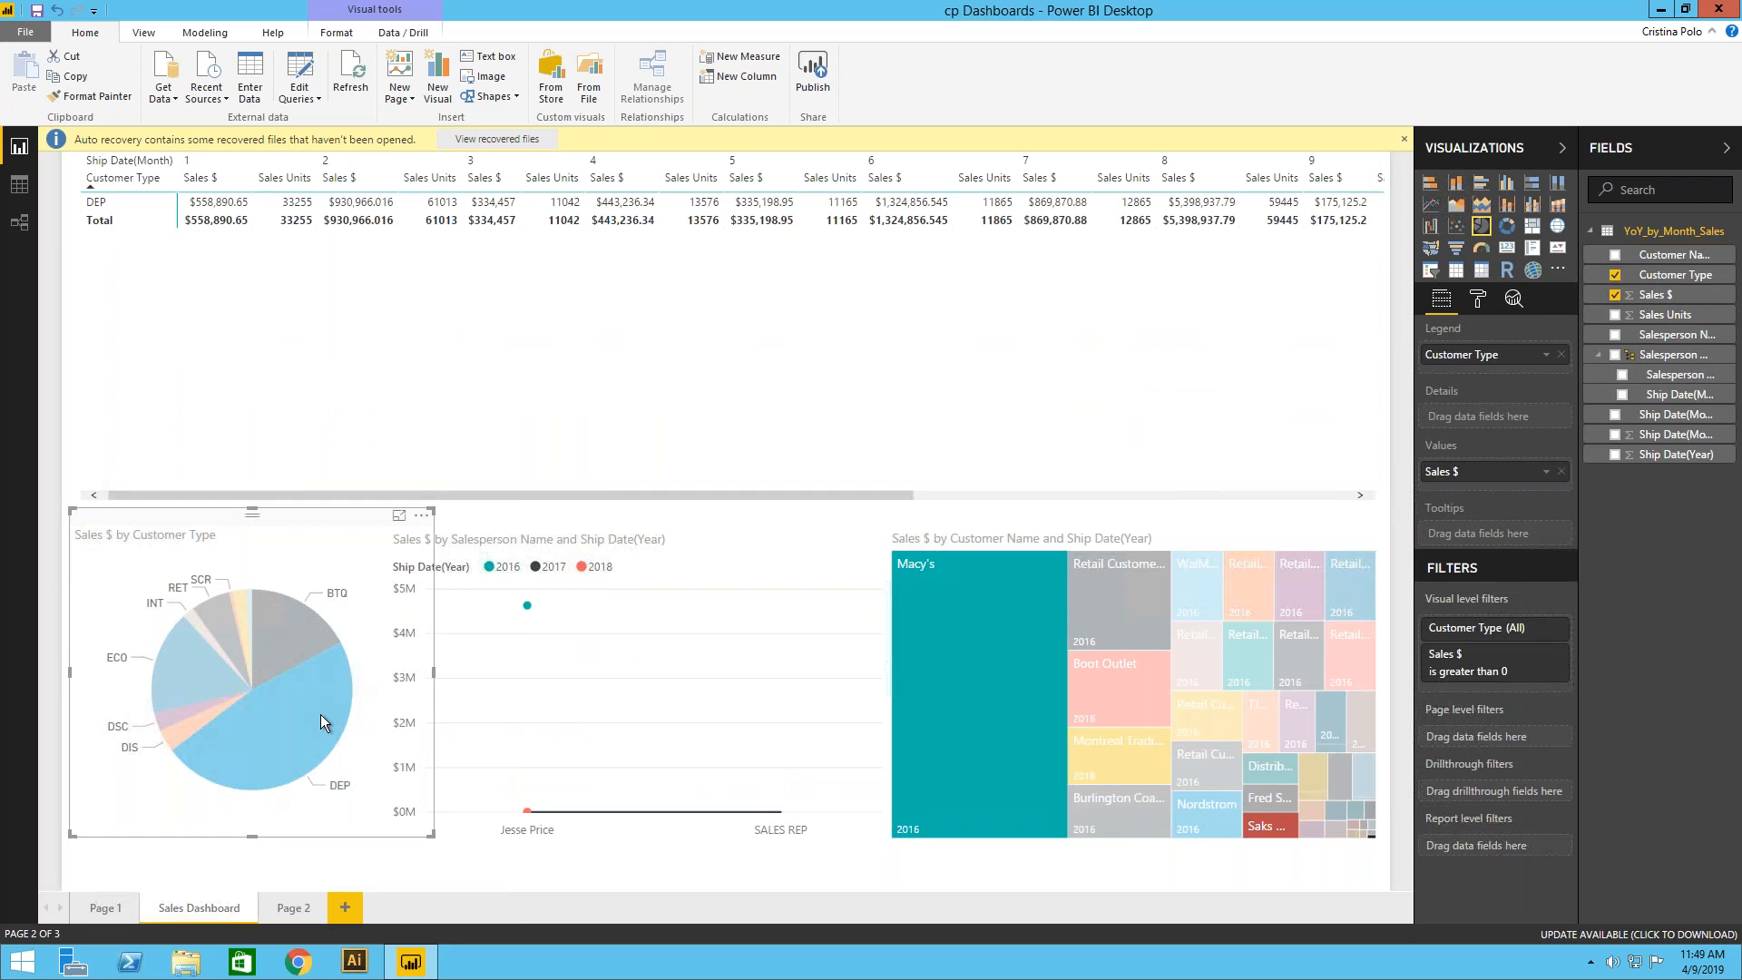
left_click(320, 715)
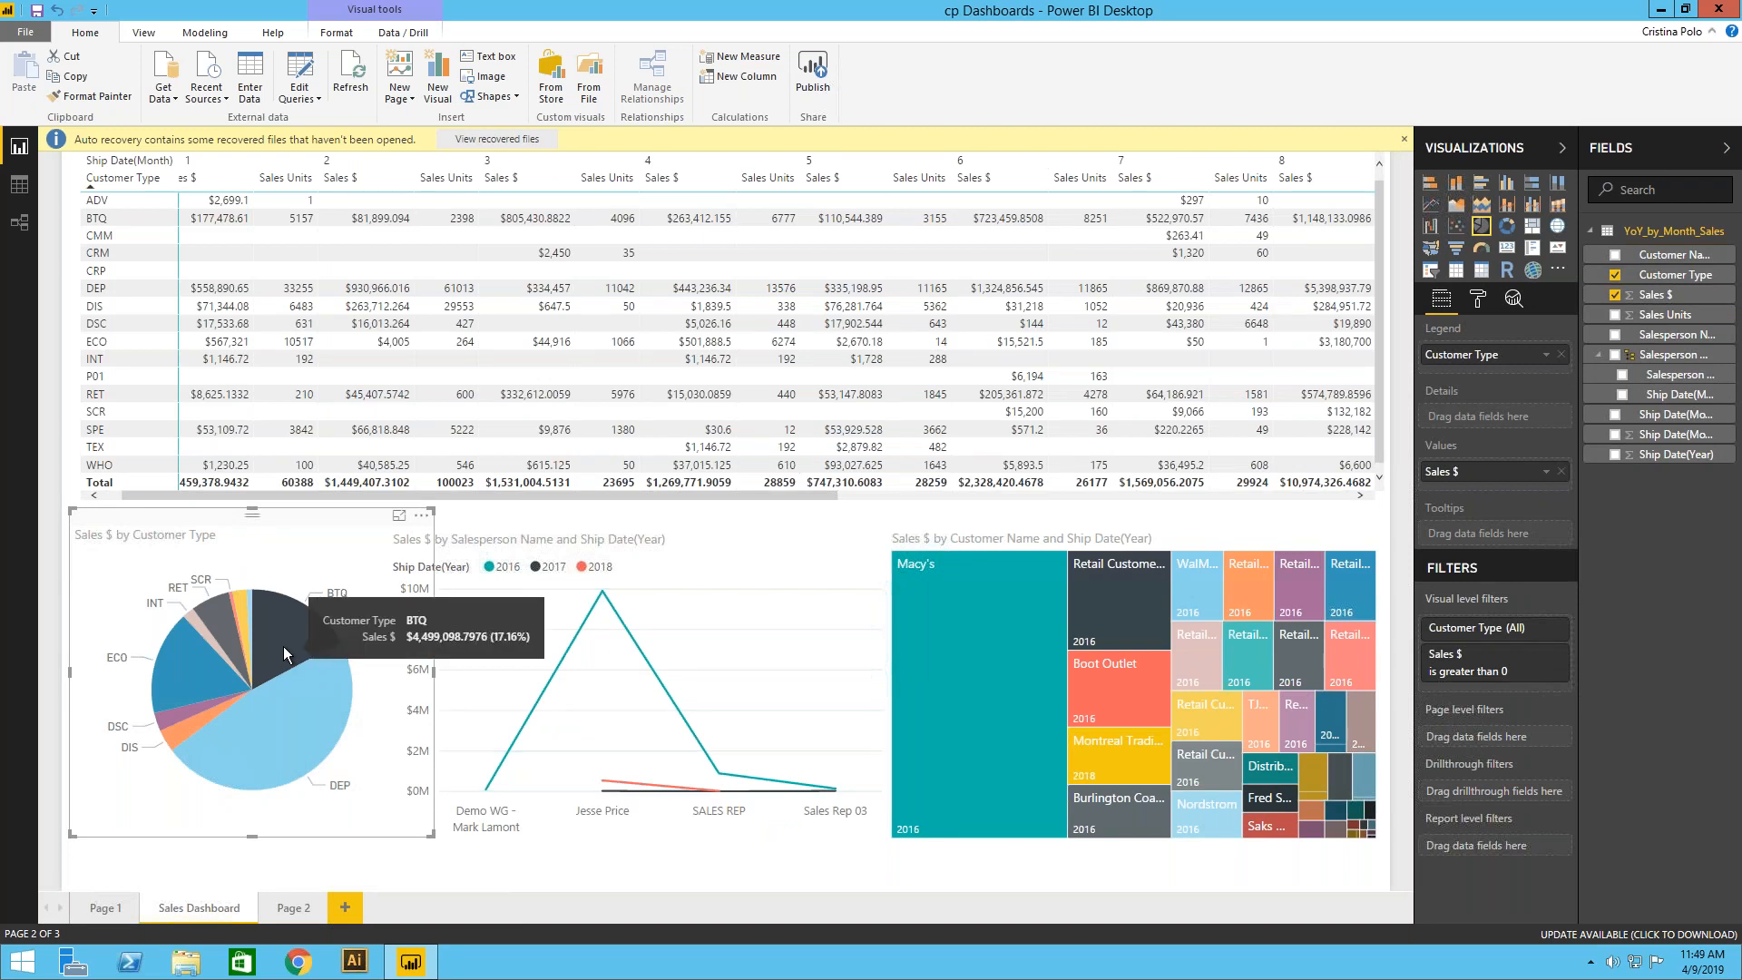
left_click(967, 666)
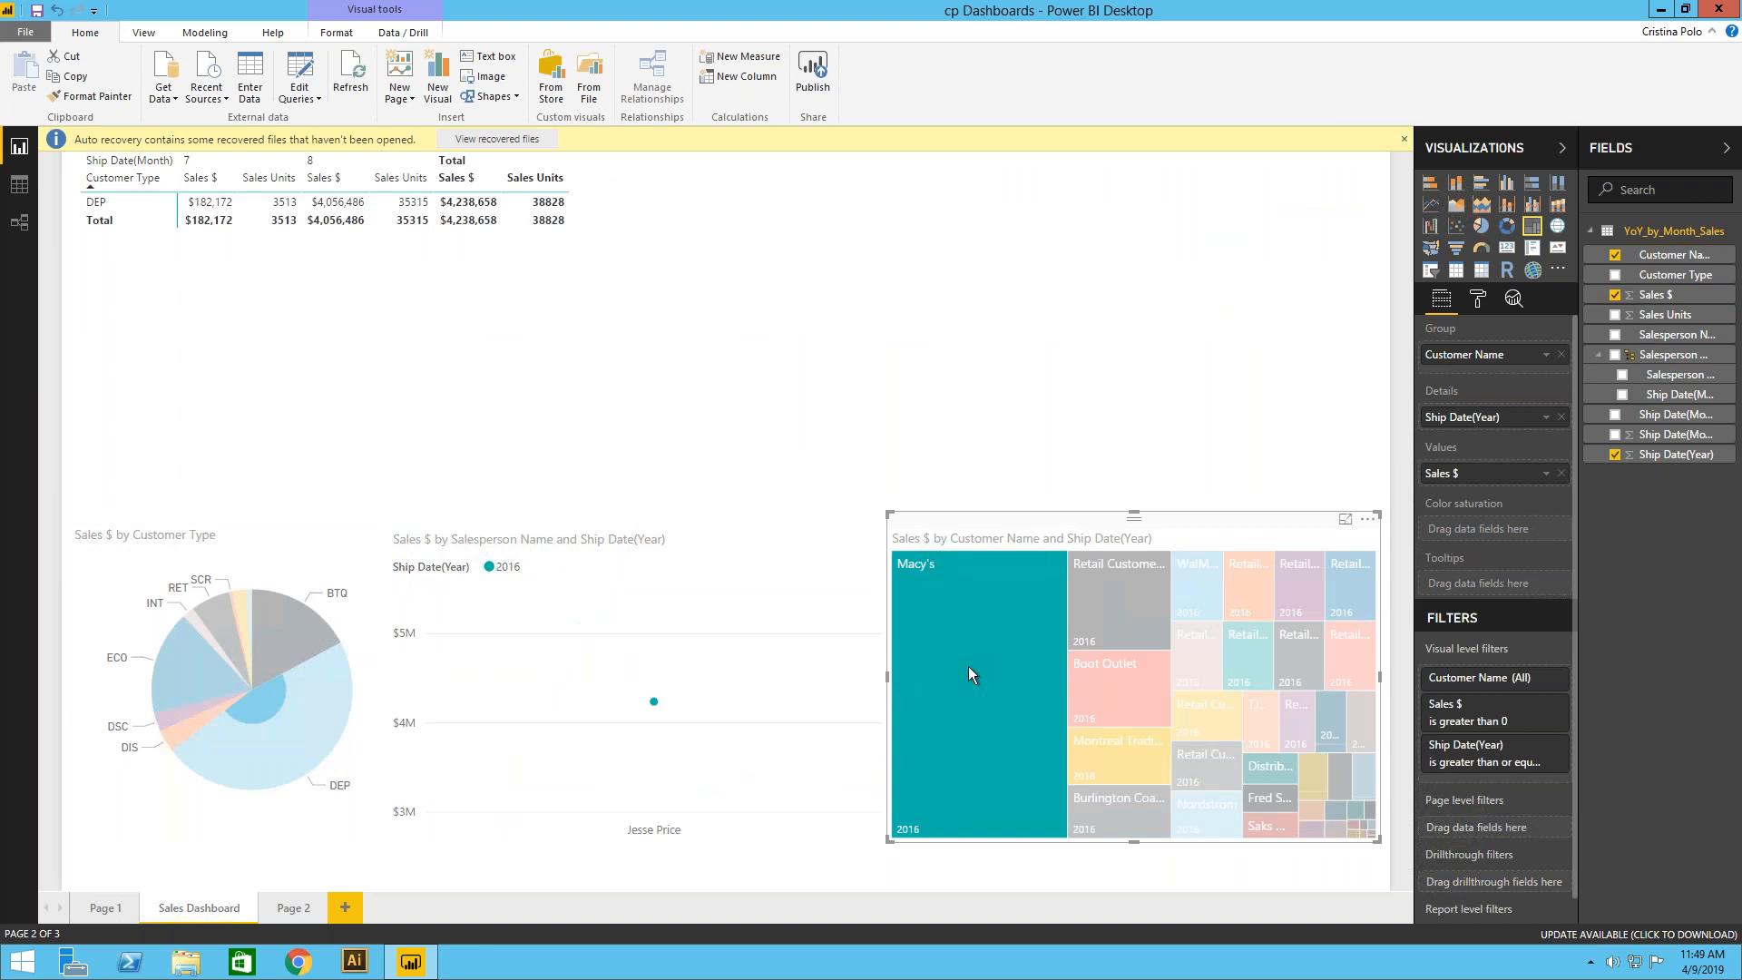
left_click(967, 666)
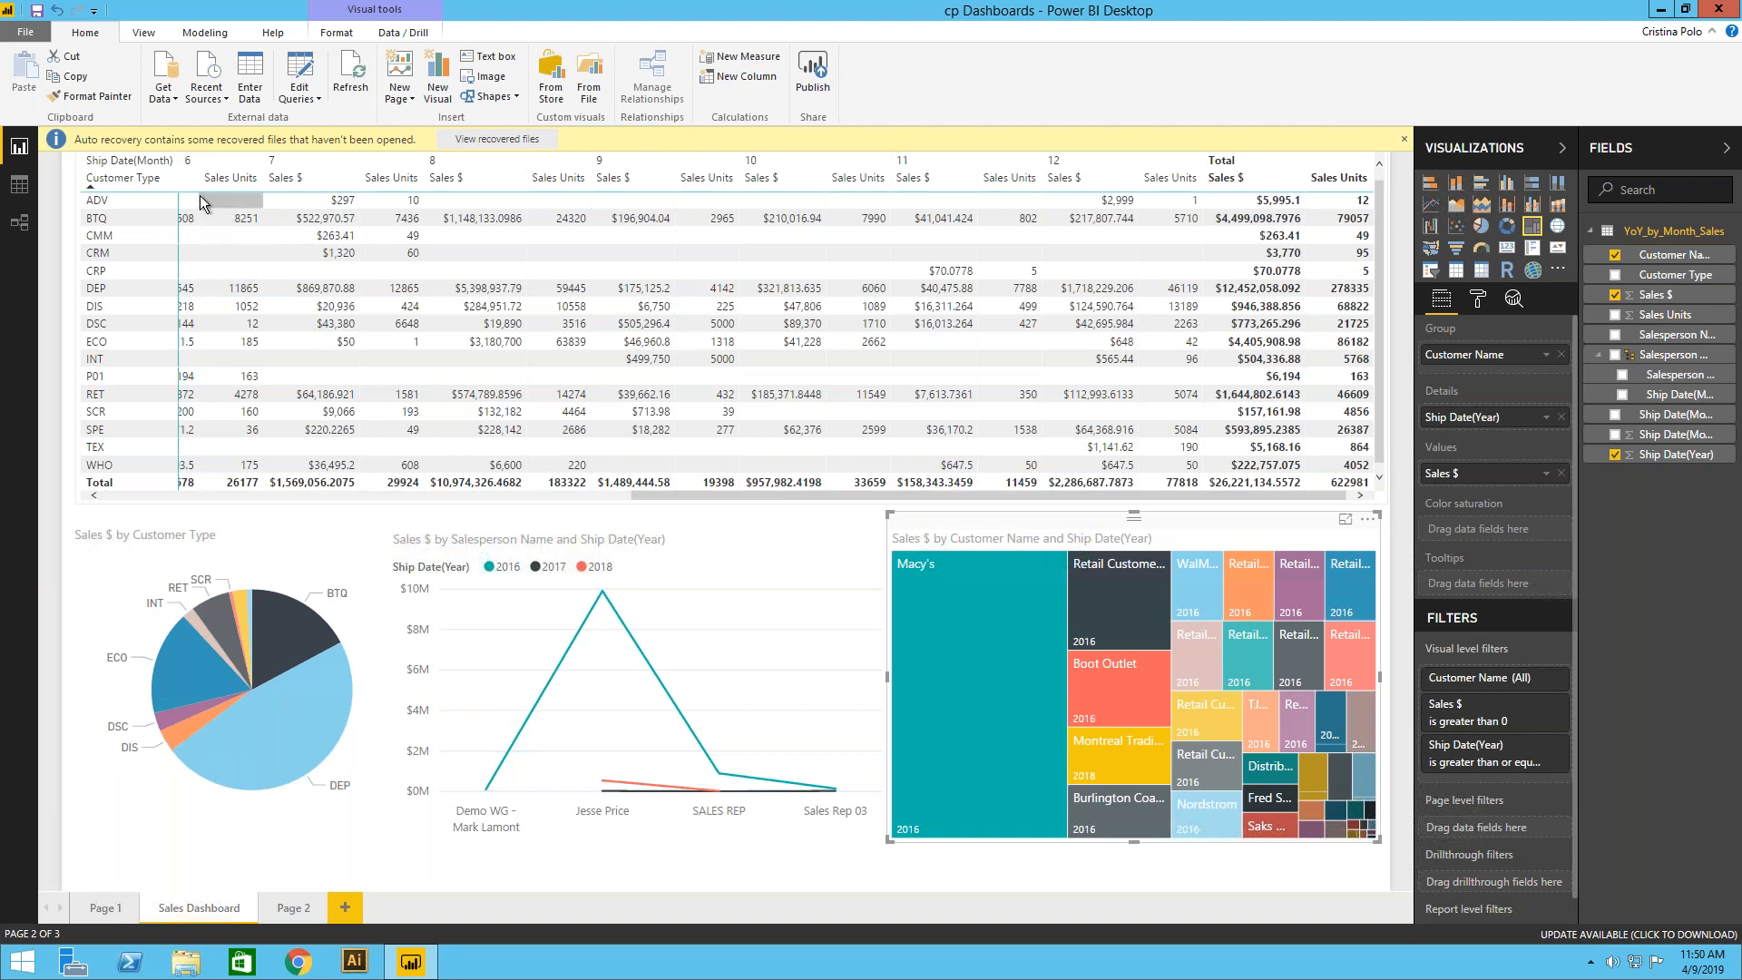
Step: Delete the report page Page 2
right_click(291, 912)
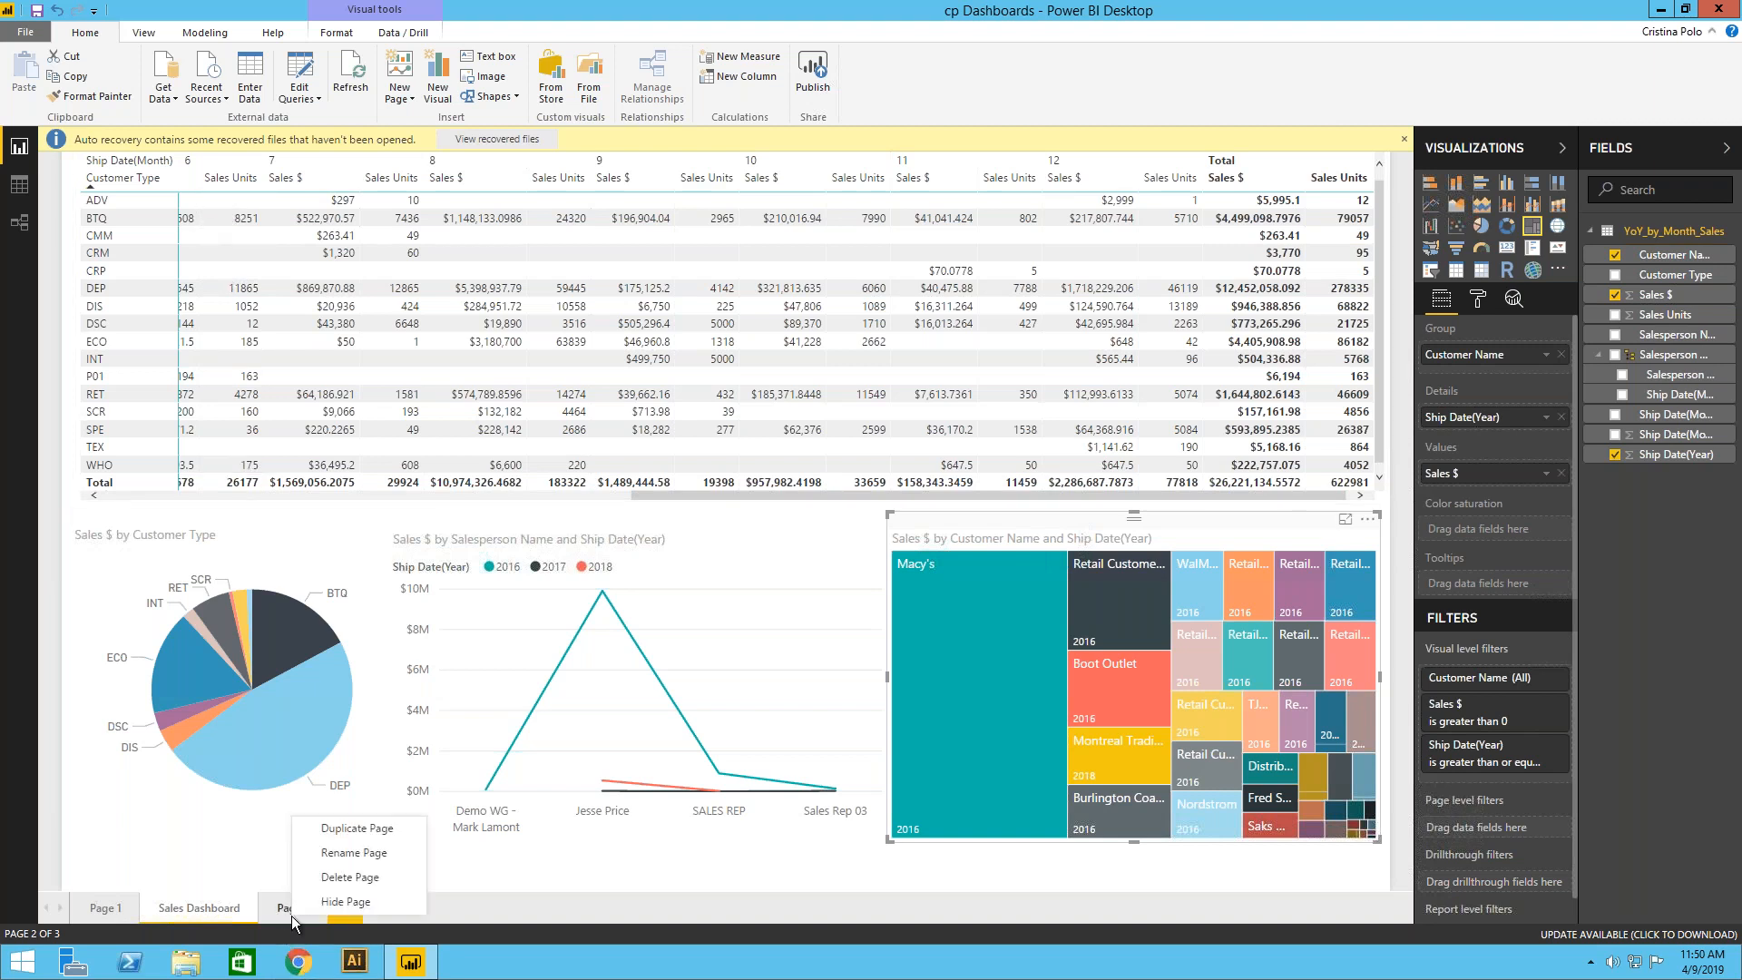
left_click(506, 971)
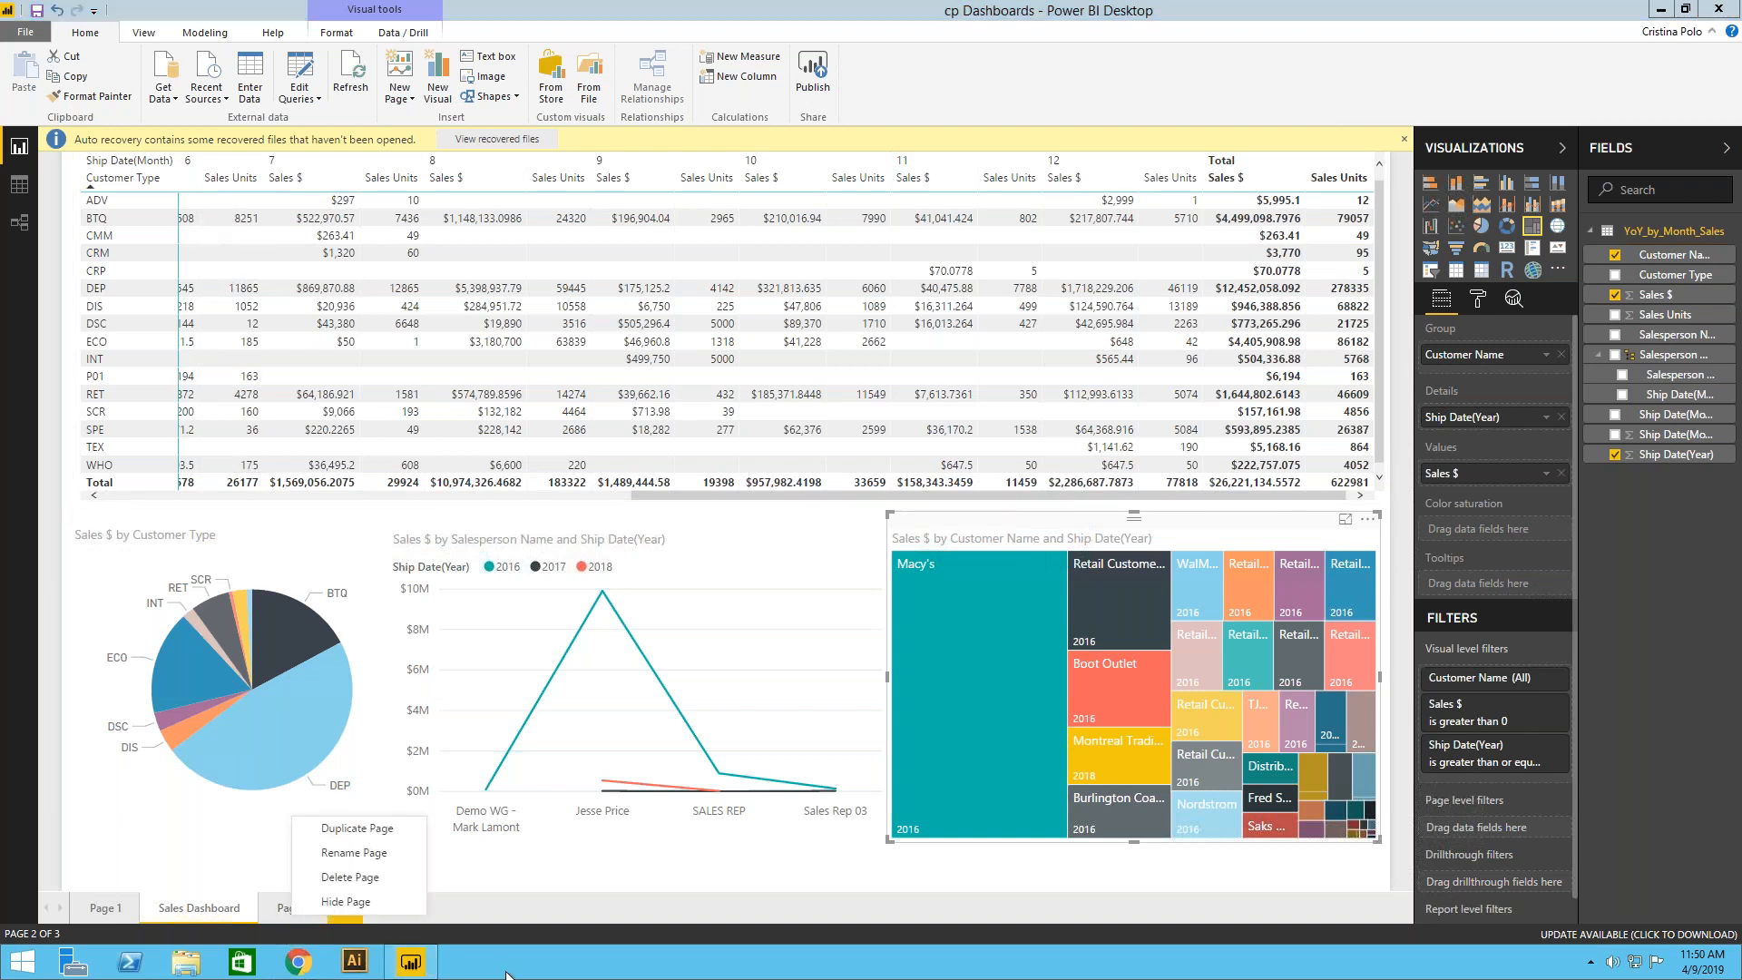
left_click(421, 920)
left_click(319, 899)
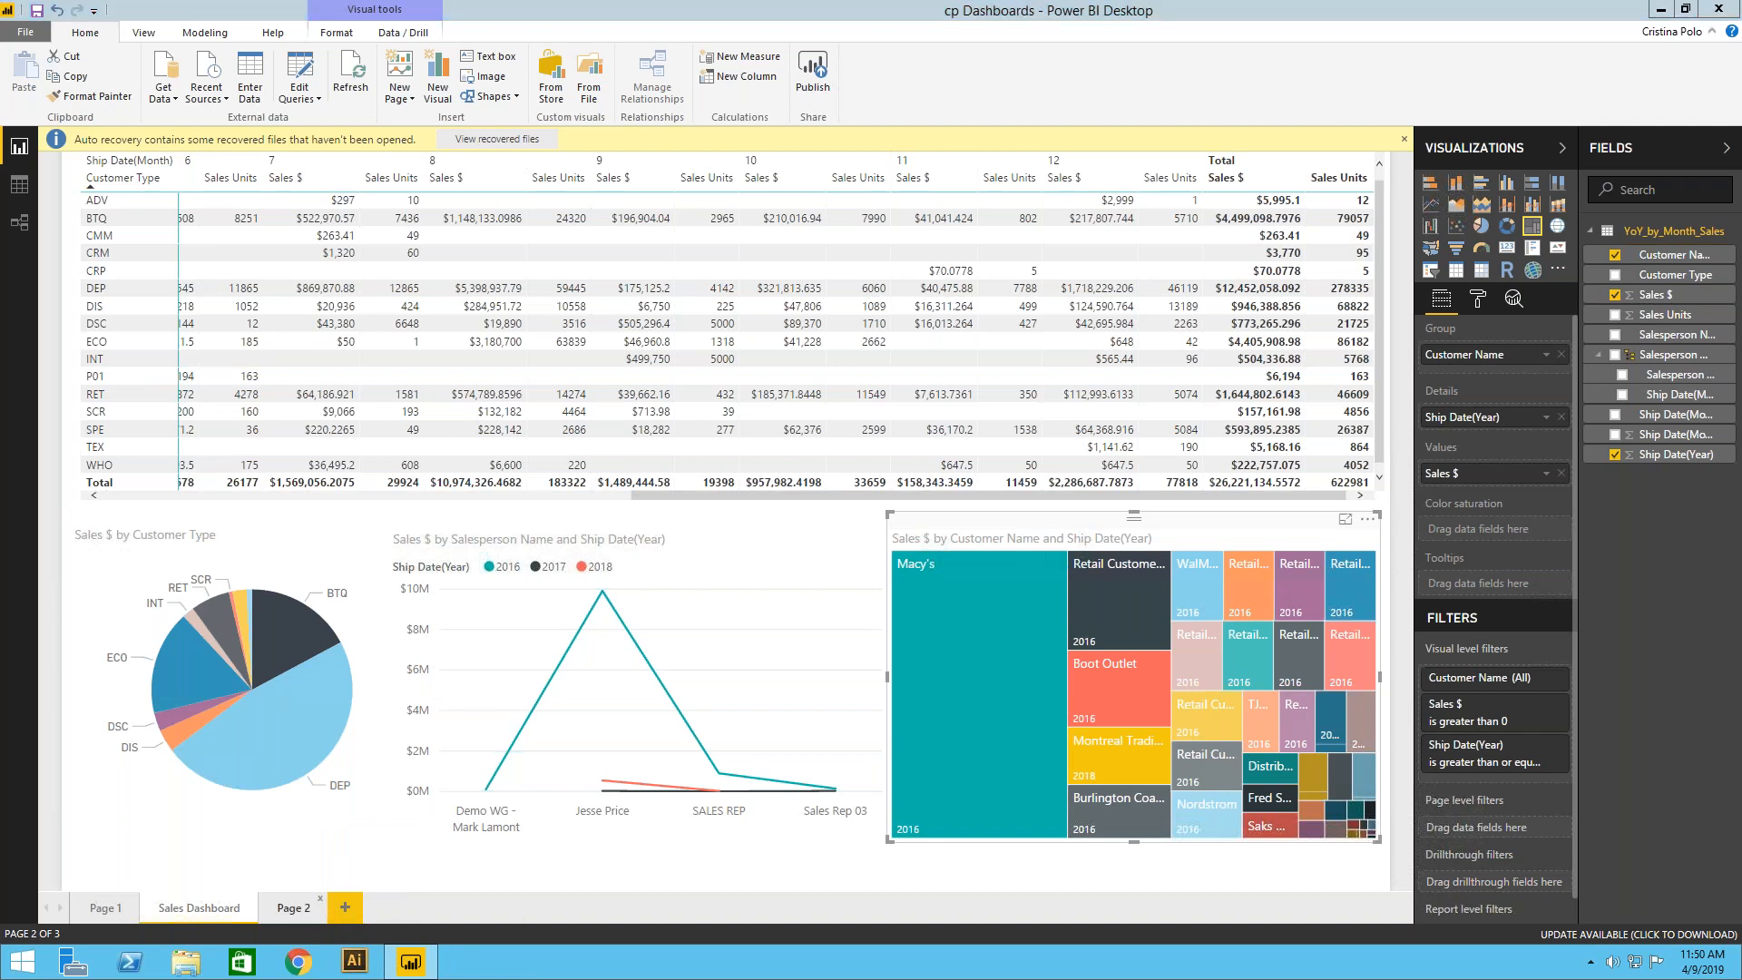
left_click(957, 517)
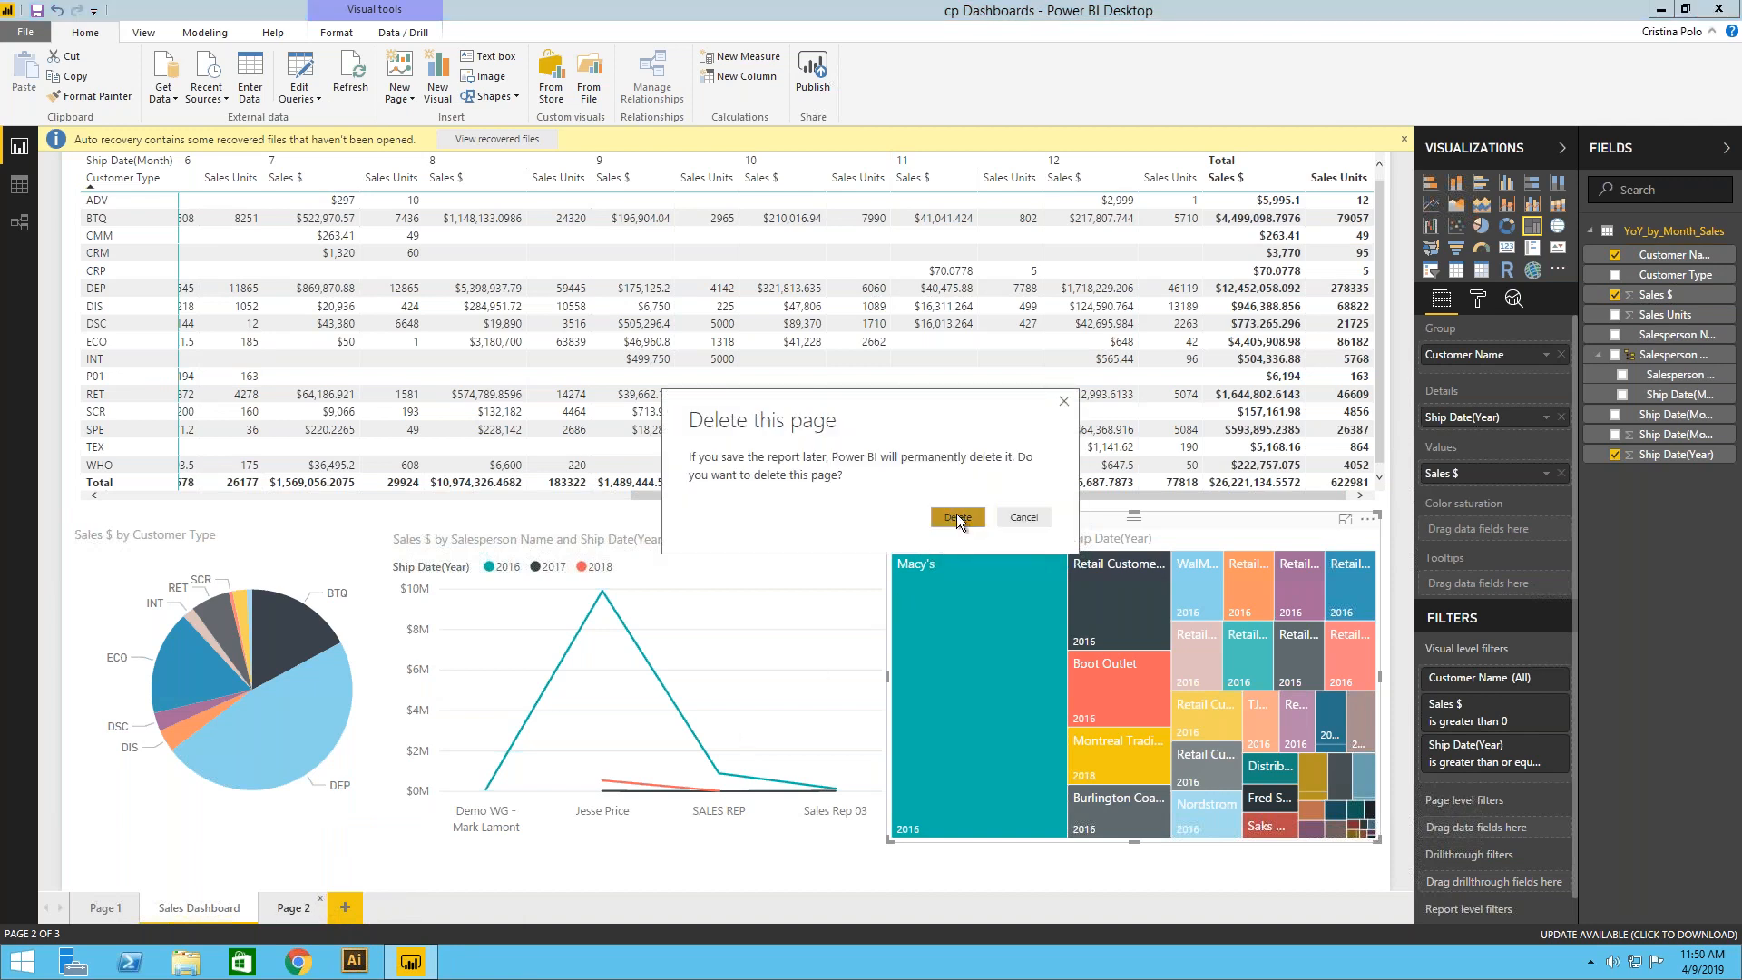
Step: Preview the Sales Dashboard in the phone layout, look through its stacked visuals, and return to the desktop layout
left_click(143, 34)
left_click(25, 91)
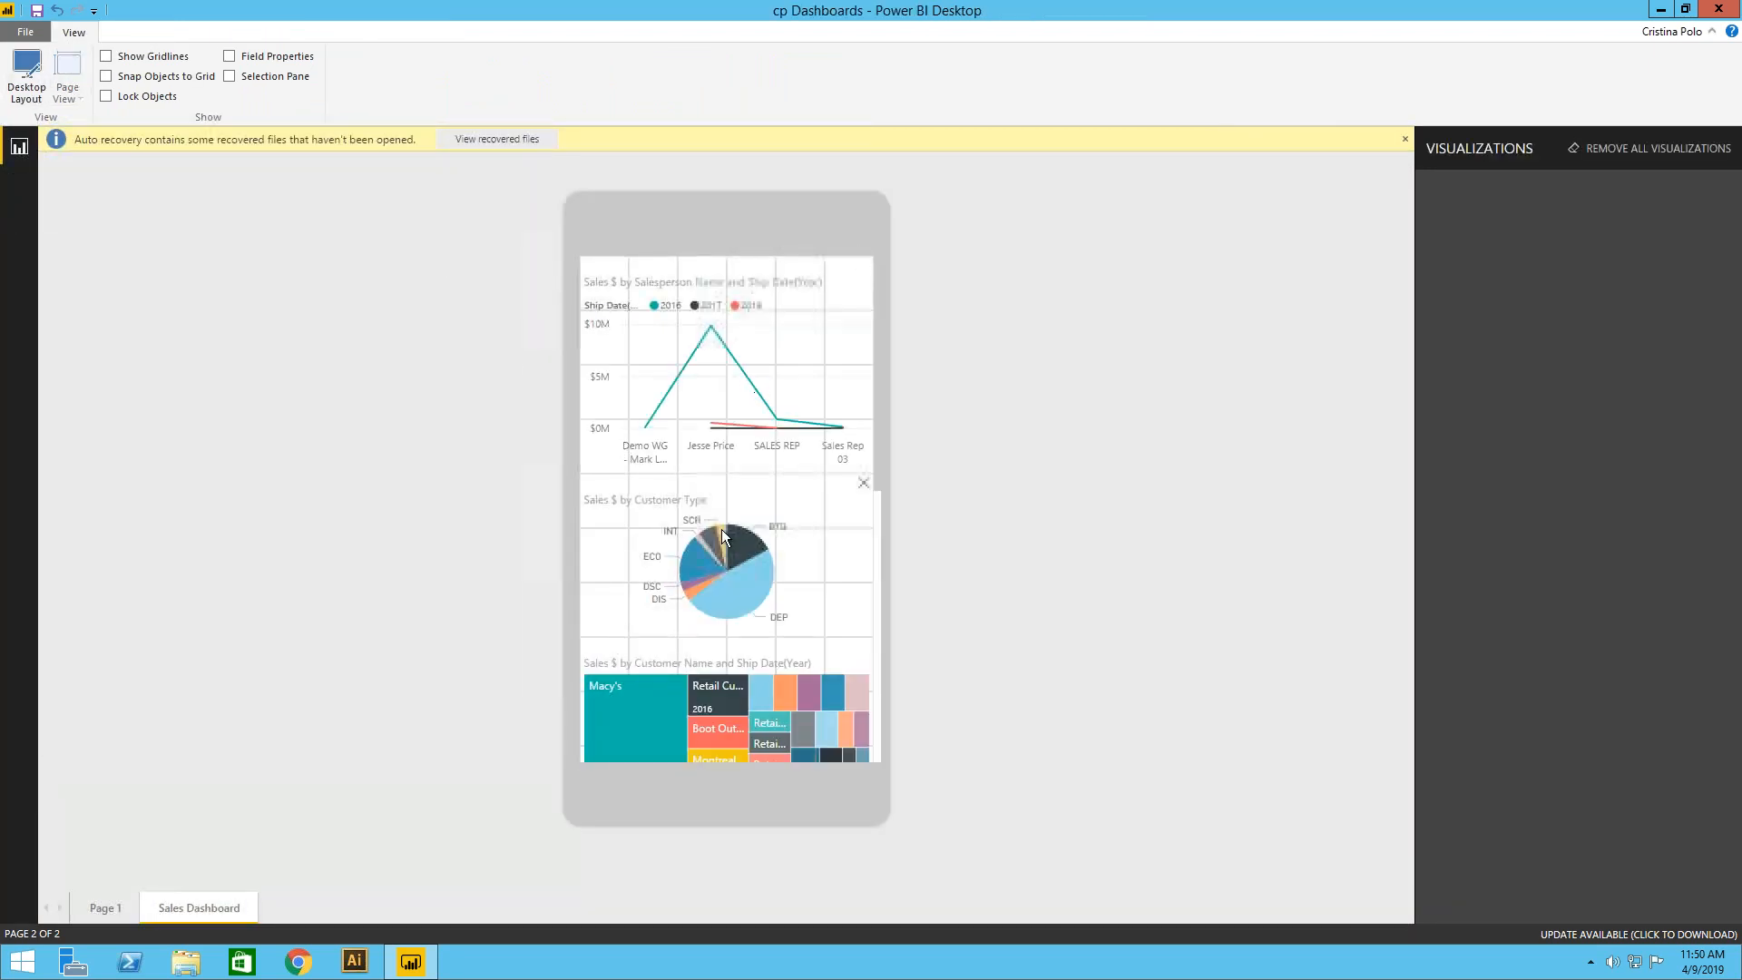
left_click_drag(722, 550, 777, 612)
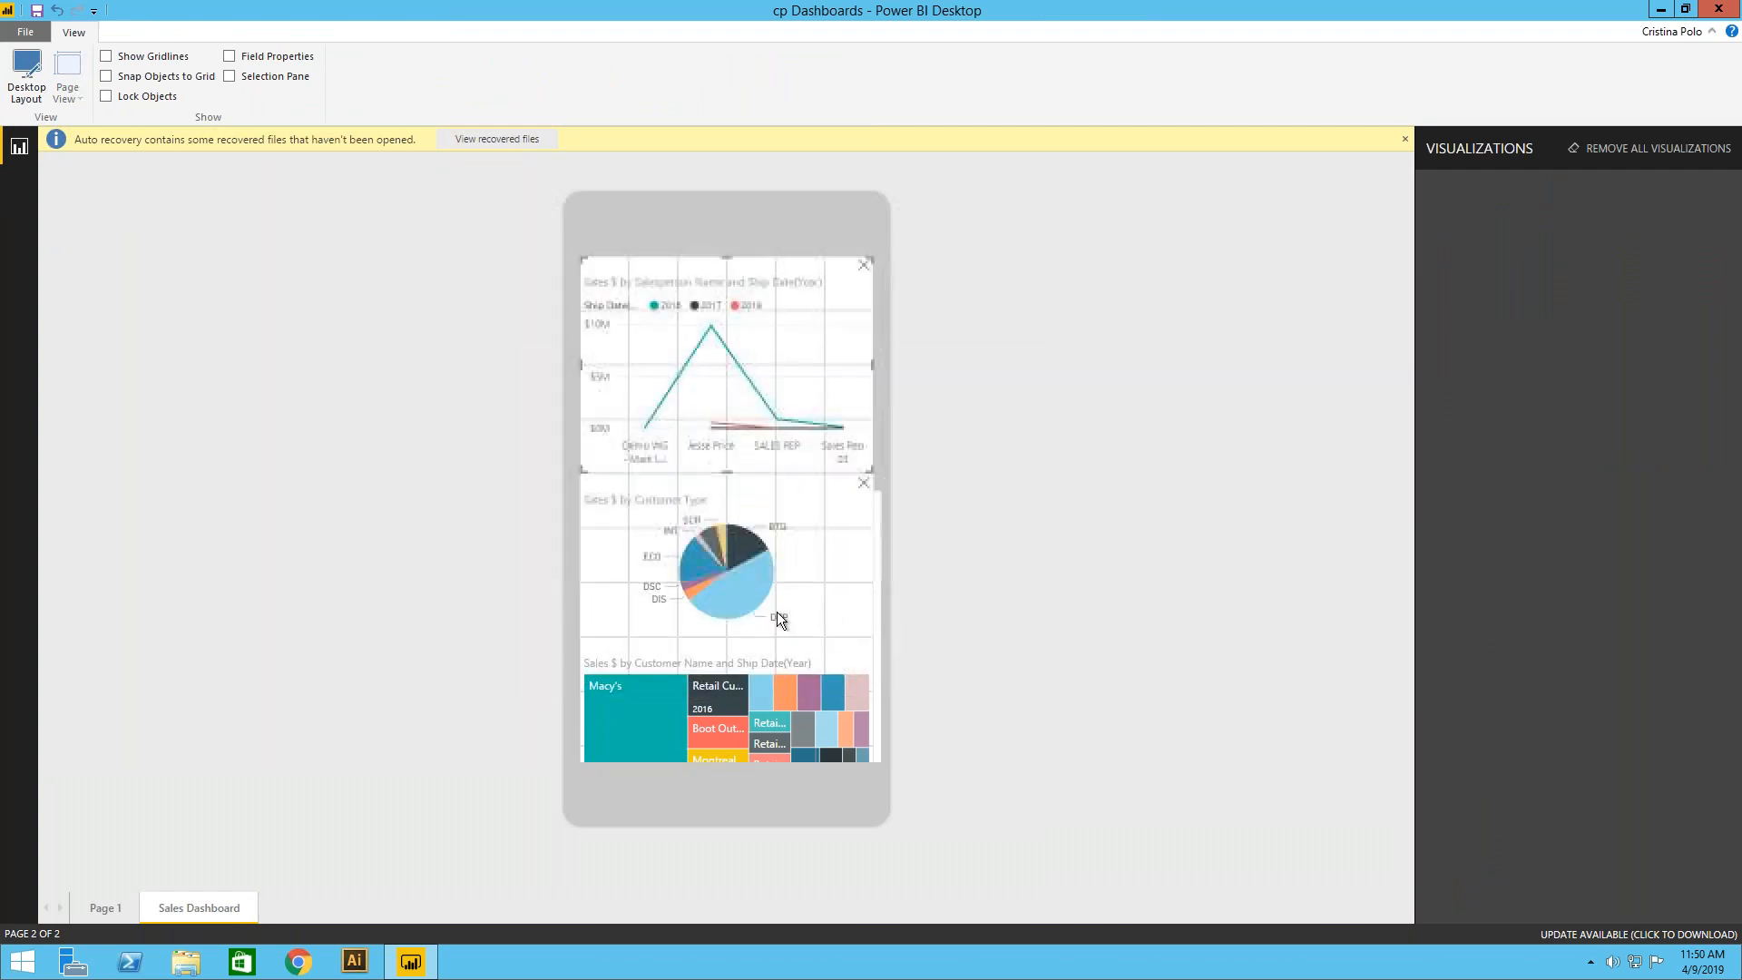
mouse_move(771, 500)
left_mouse_down()
mouse_move(764, 313)
mouse_move(760, 487)
left_mouse_up()
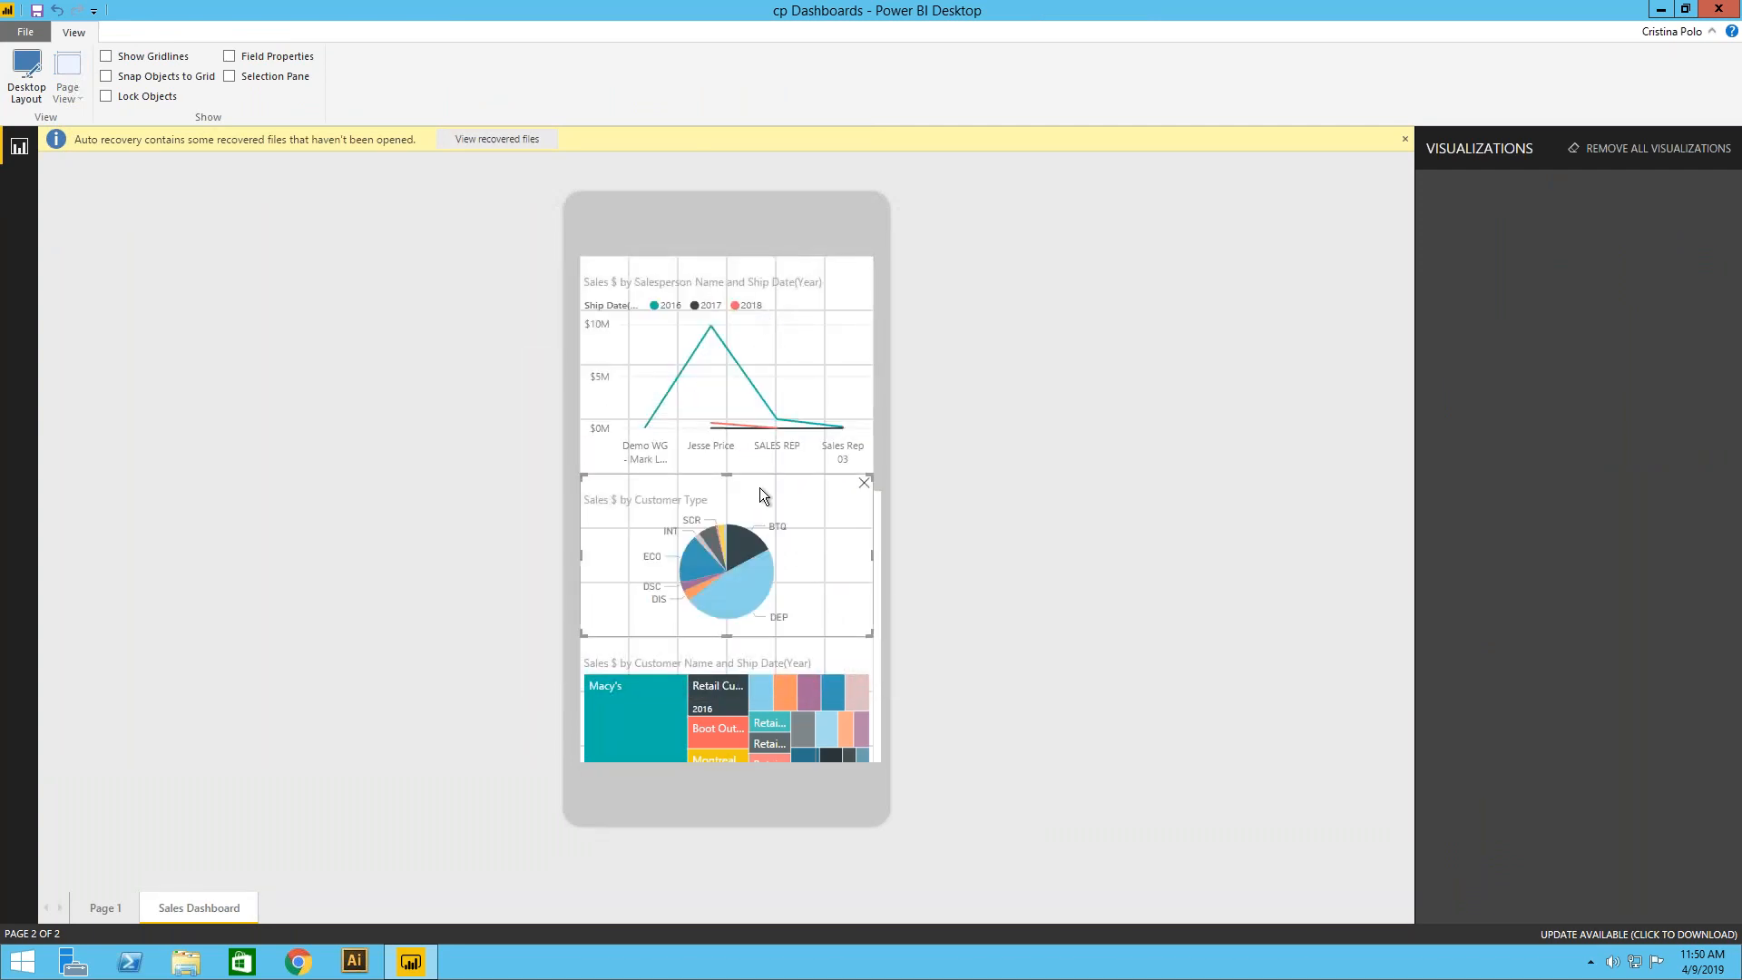
scroll(777, 608, "down", 3)
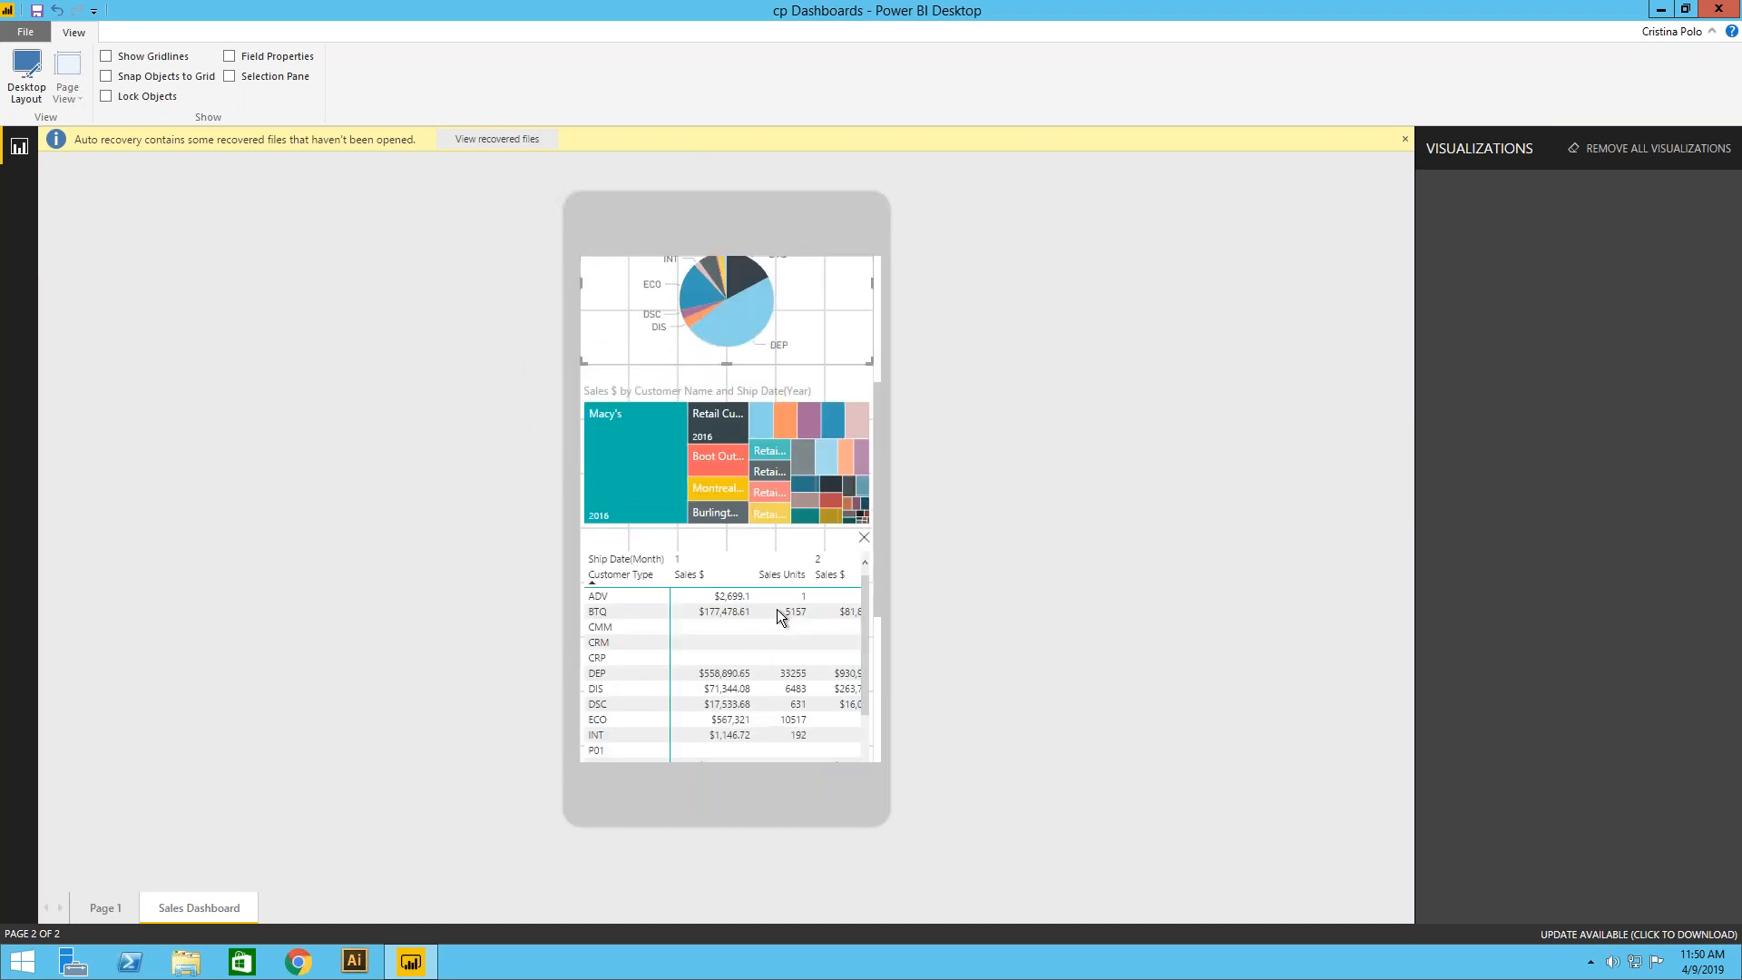
scroll(777, 608, "up", 3)
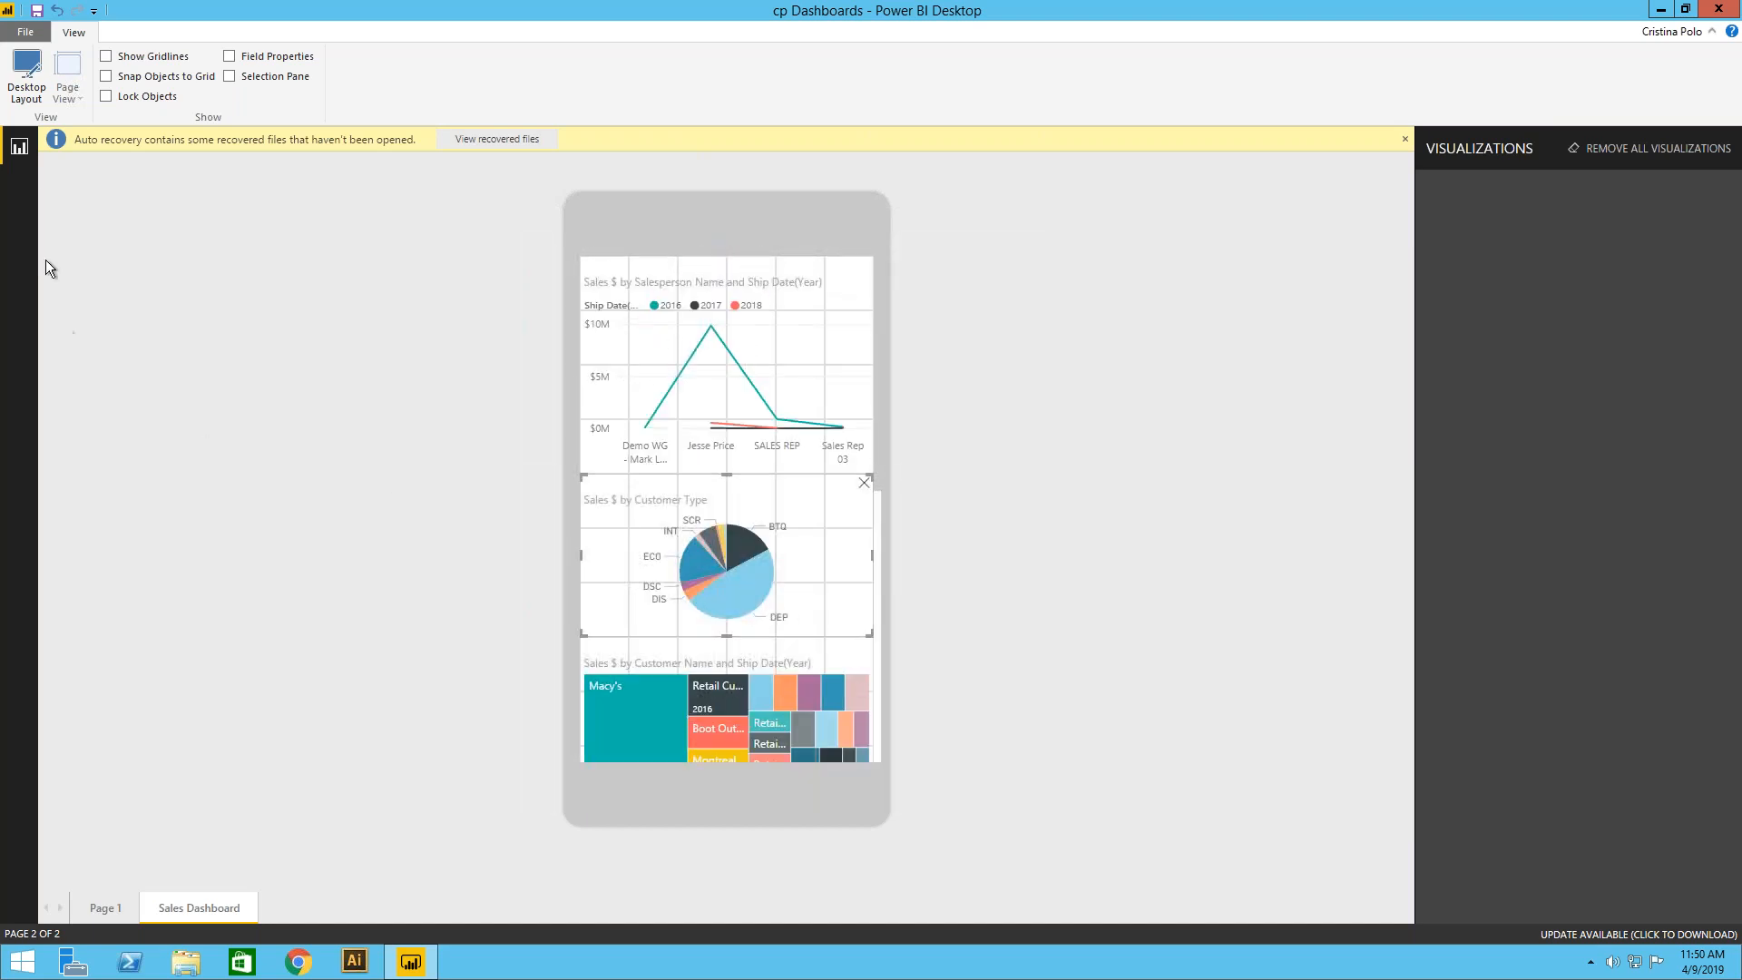
left_click(25, 77)
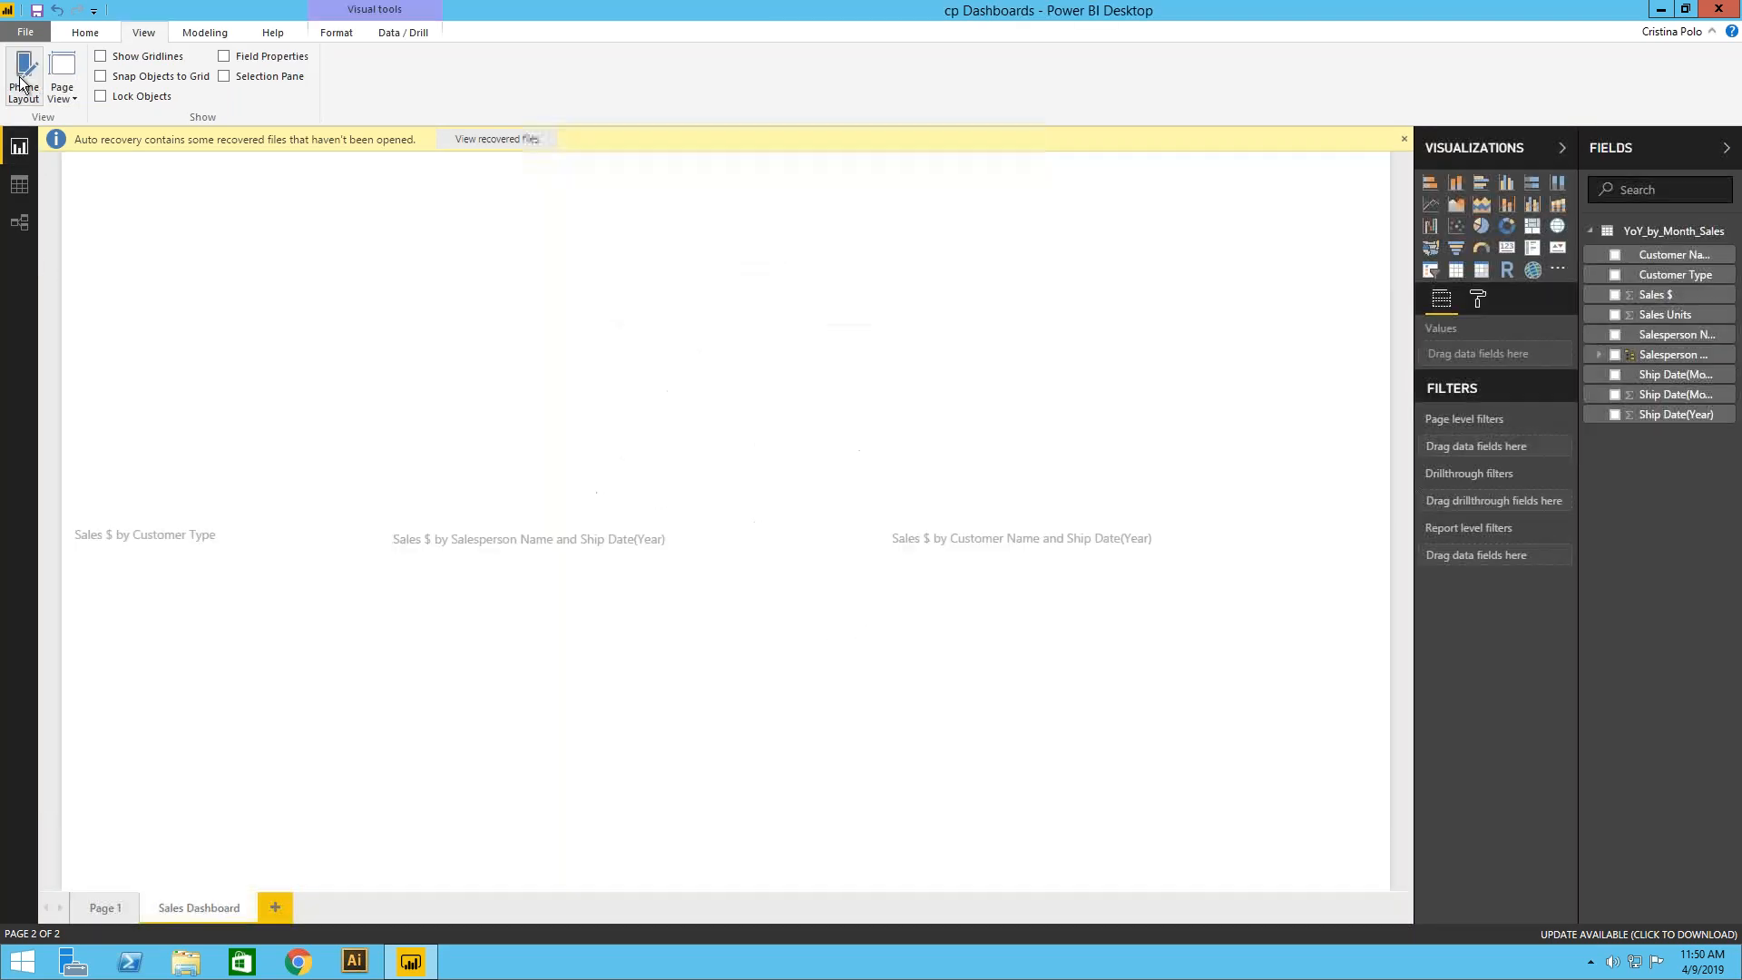
left_click(86, 33)
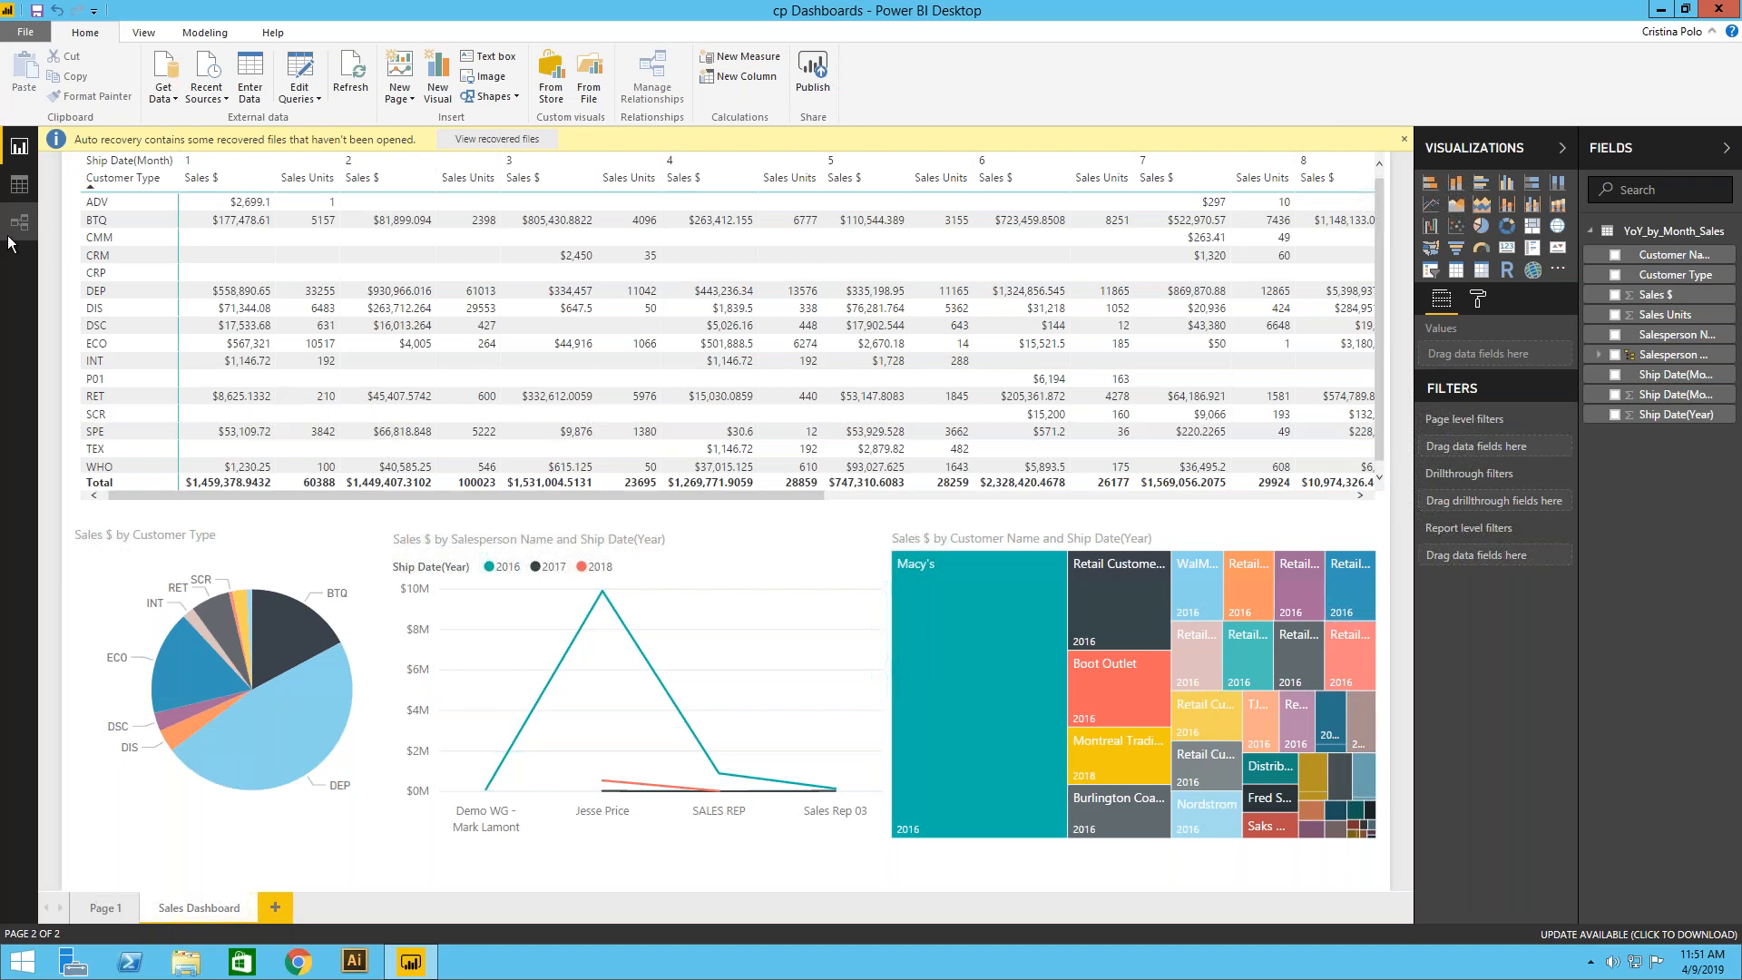
left_click_drag(959, 13, 1260, 254)
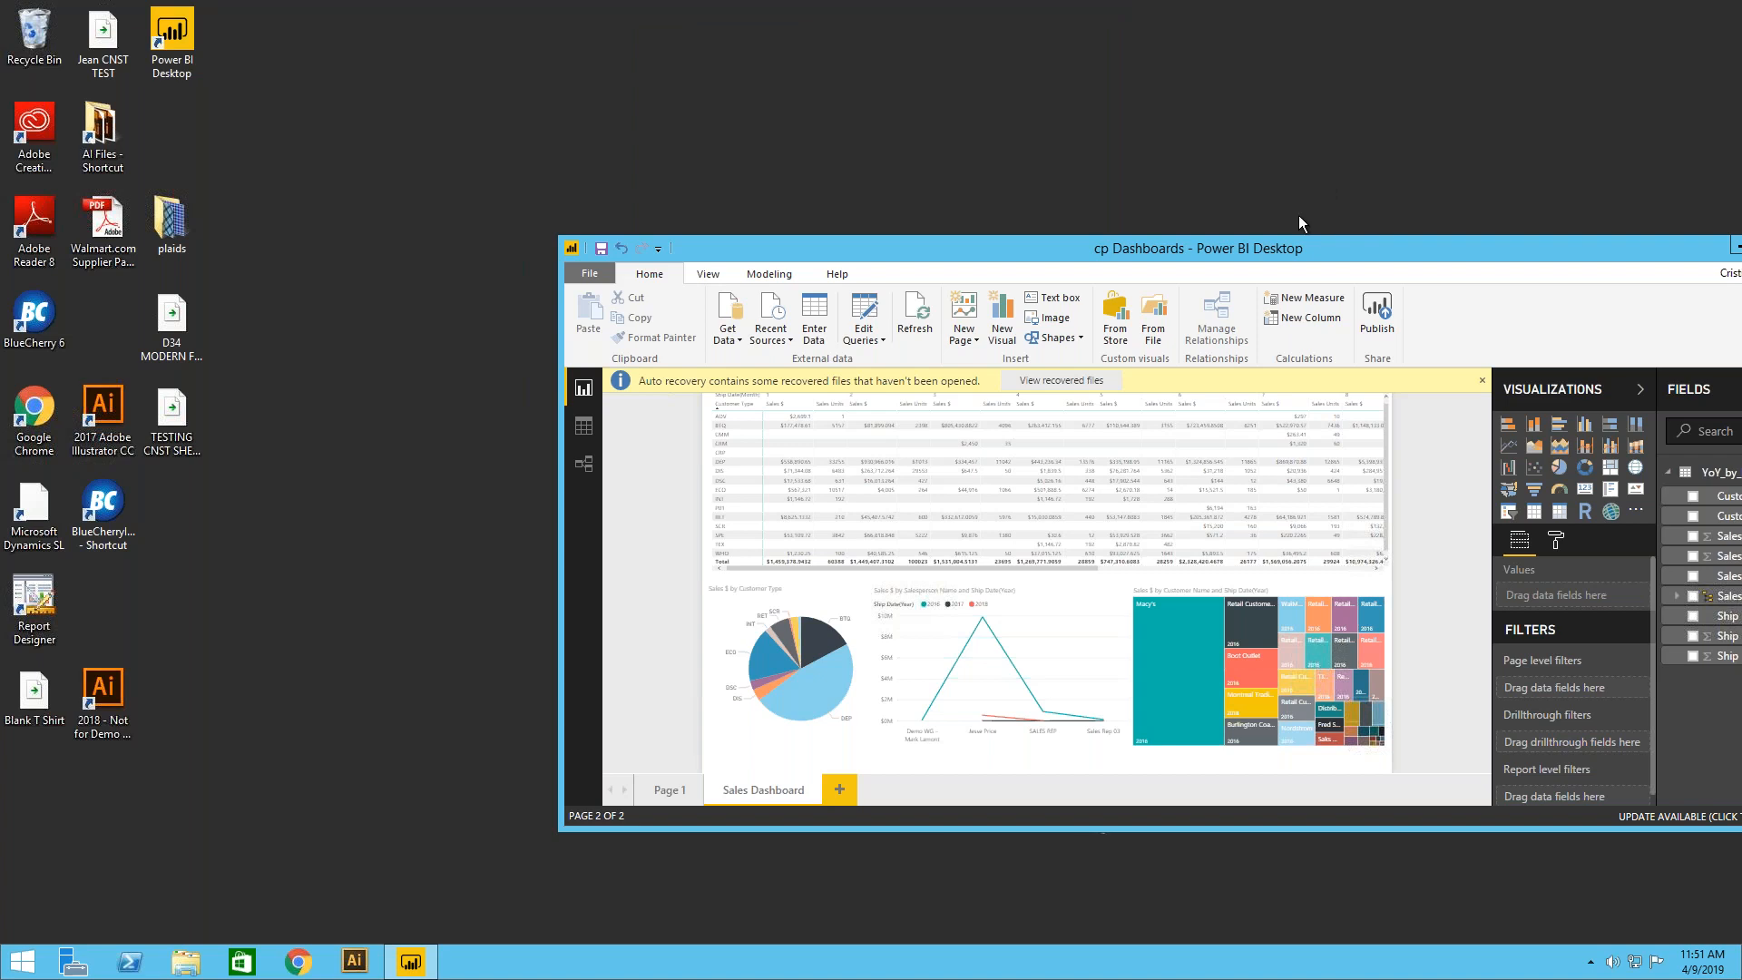
left_click_drag(1288, 246, 1103, 2)
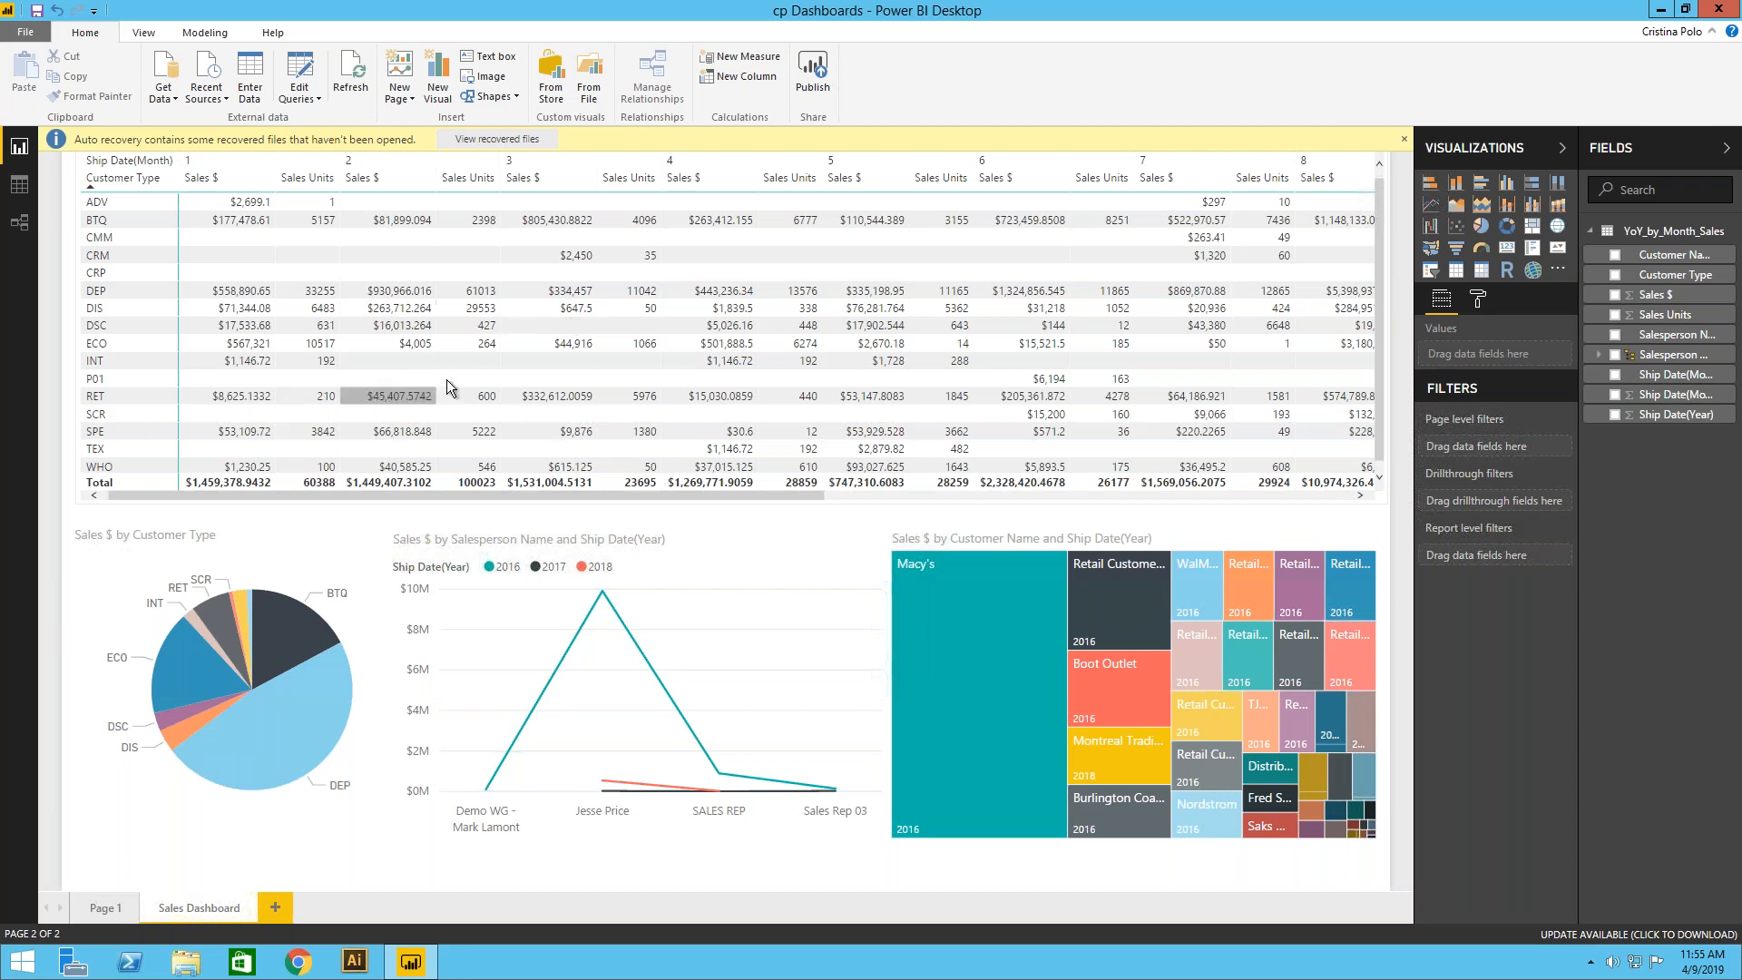
mouse_move(1015, 3)
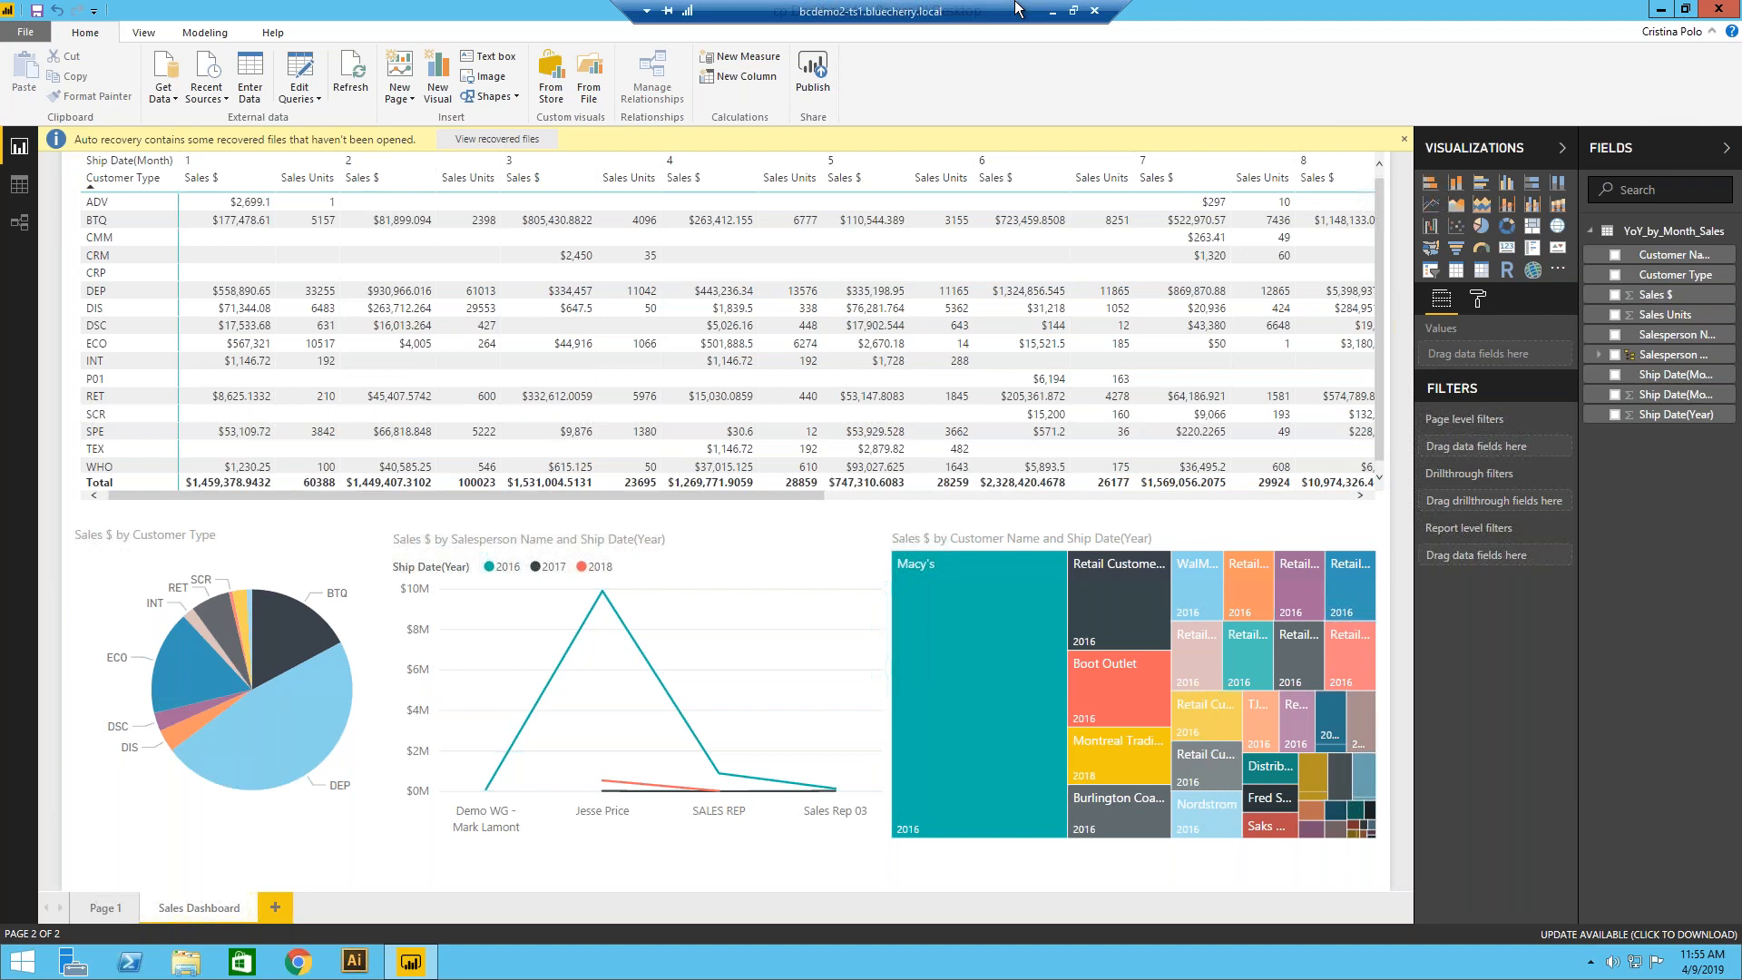